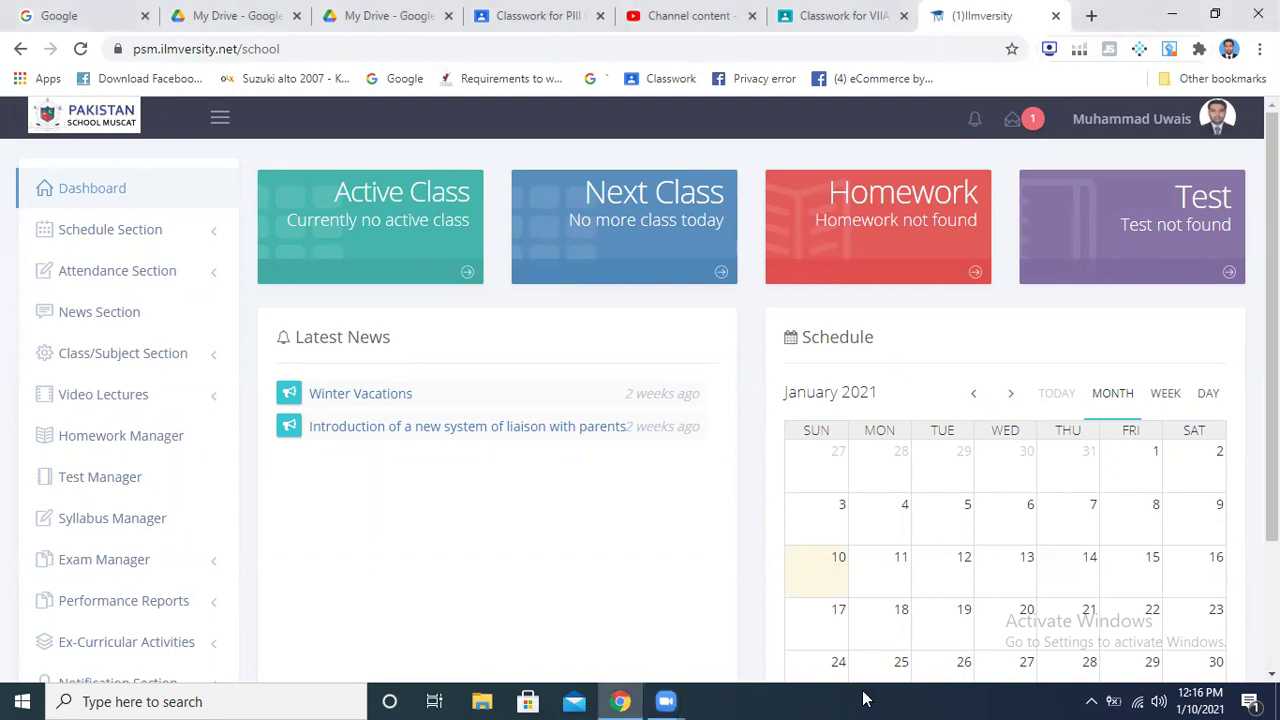
# Switch from the Ilmversity portal to Chrome's 'Classwork for PIII' Computer Science tab.
pyautogui.moveTo(666, 701)
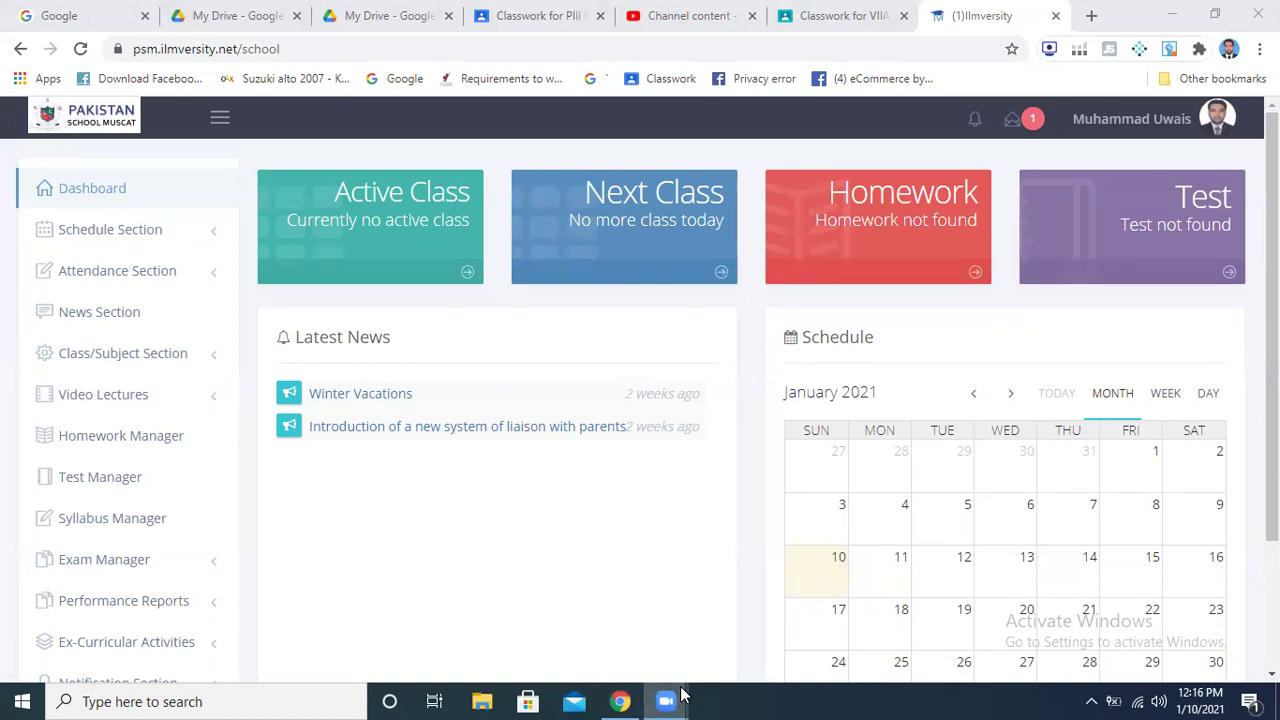
pyautogui.click(1093, 38)
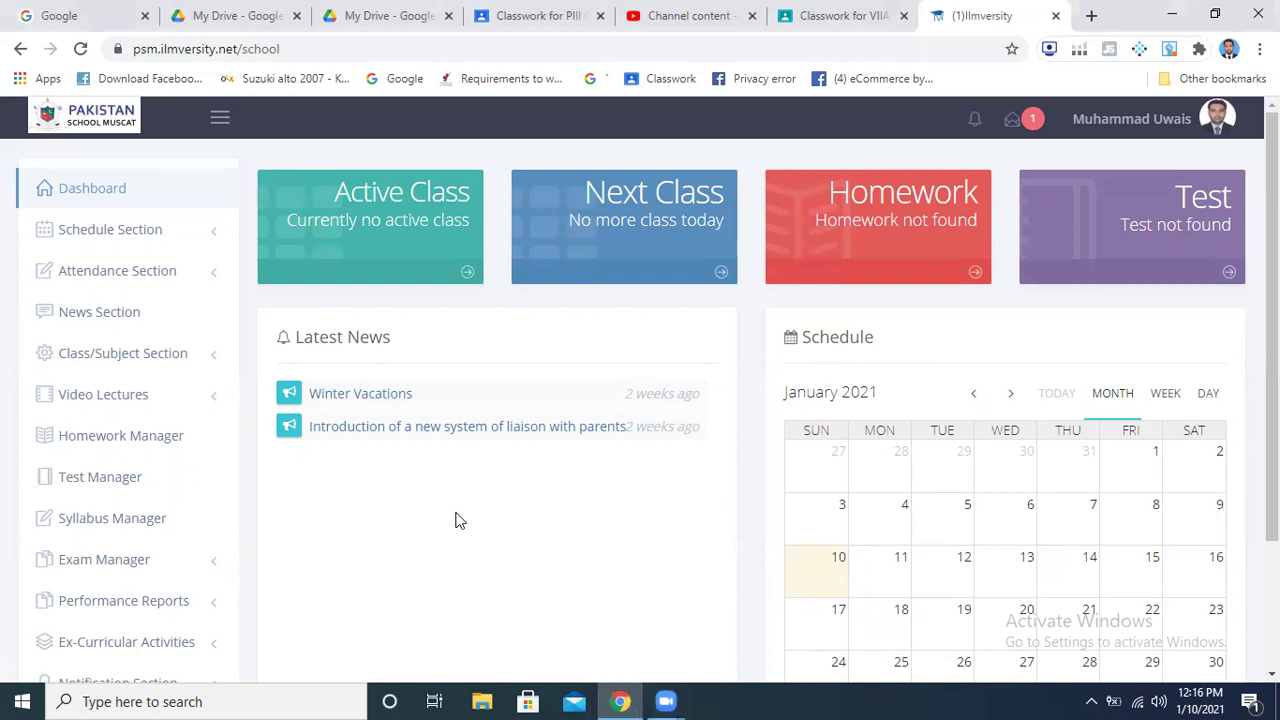
pyautogui.click(536, 8)
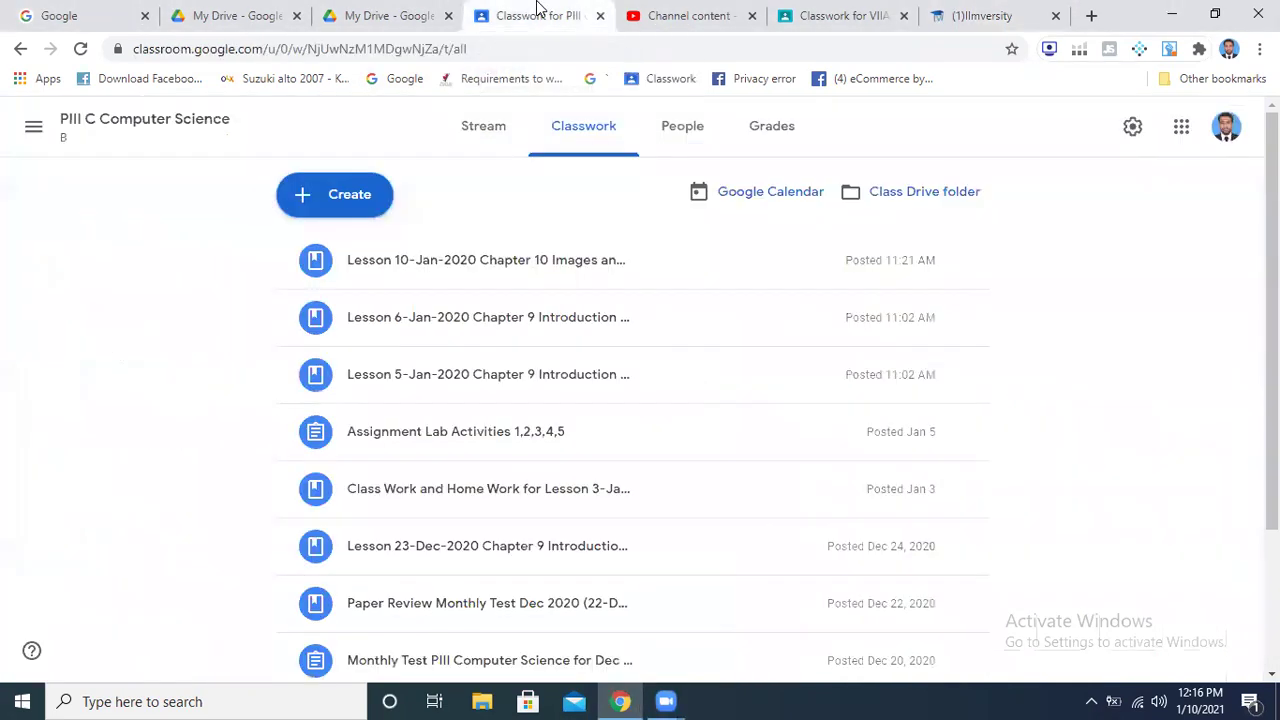
# Open the IX-C Computer Science class and show its Classwork list.
pyautogui.click(34, 127)
pyautogui.click(130, 456)
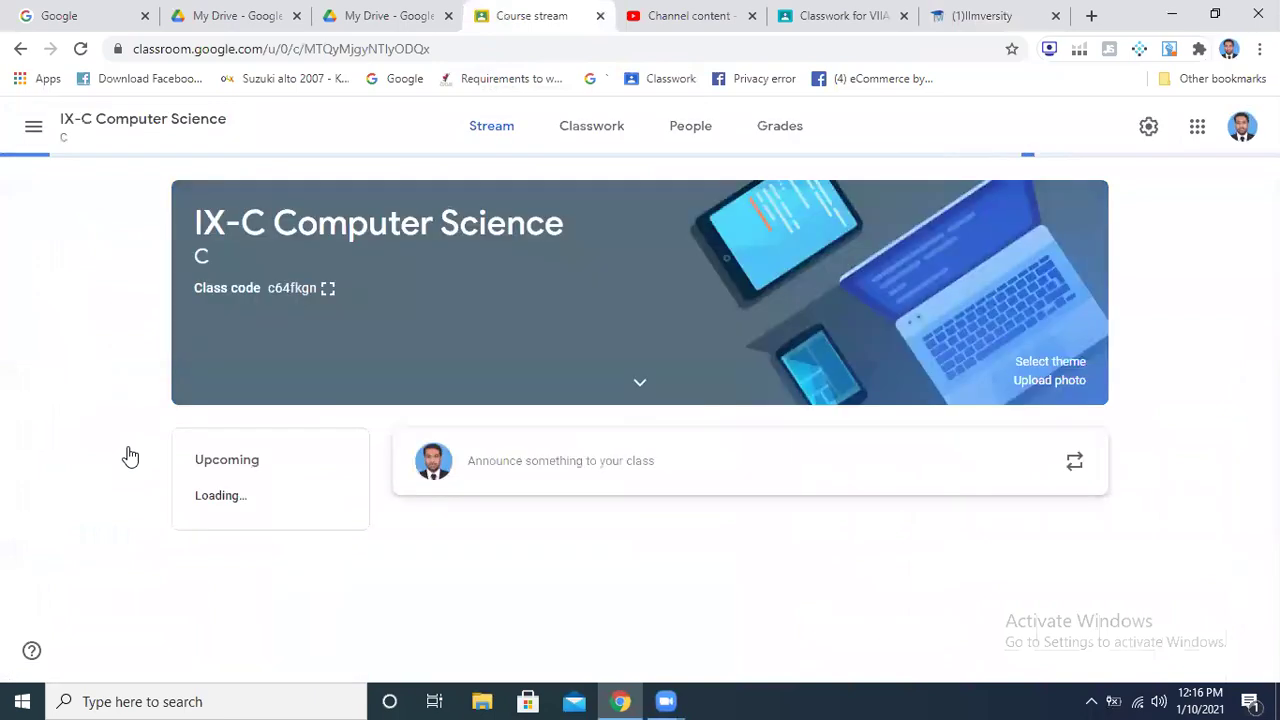
pyautogui.click(567, 131)
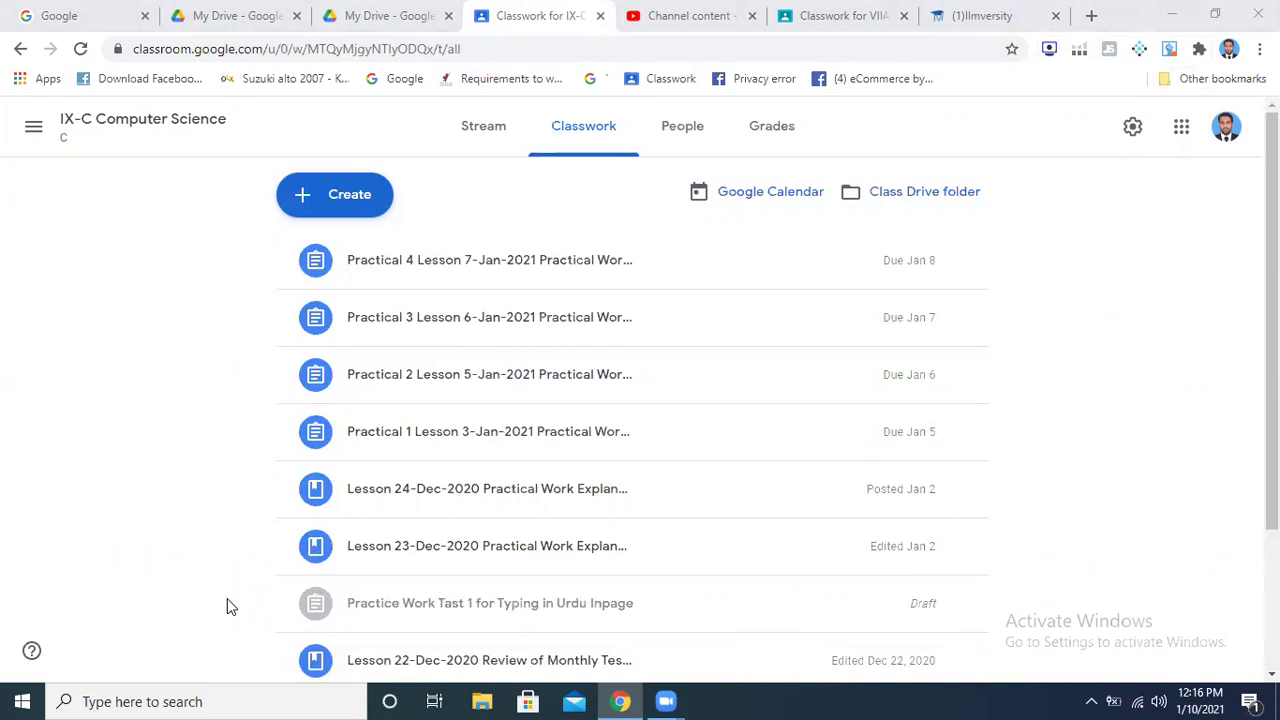
# Expand and collapse the Practical 4, 3, 2 and 1 assignments to review their details.
pyautogui.click(538, 257)
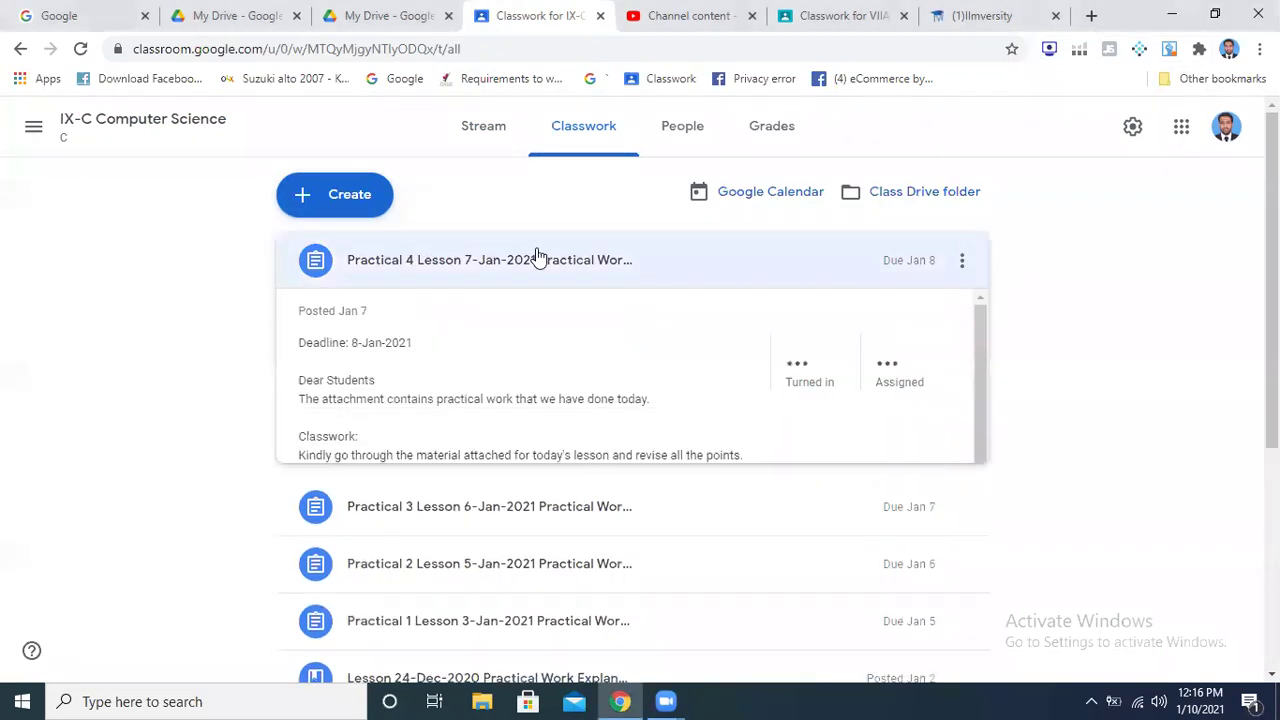
pyautogui.click(825, 249)
pyautogui.click(723, 334)
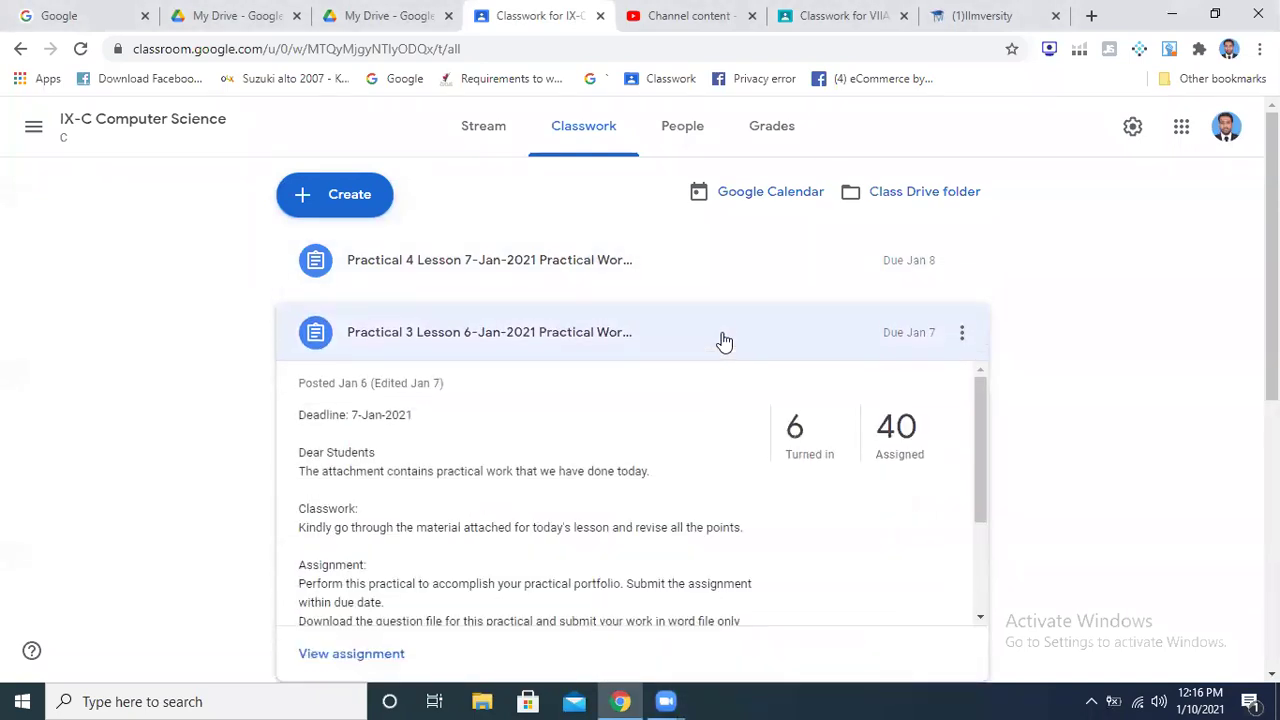
pyautogui.click(712, 348)
pyautogui.click(675, 372)
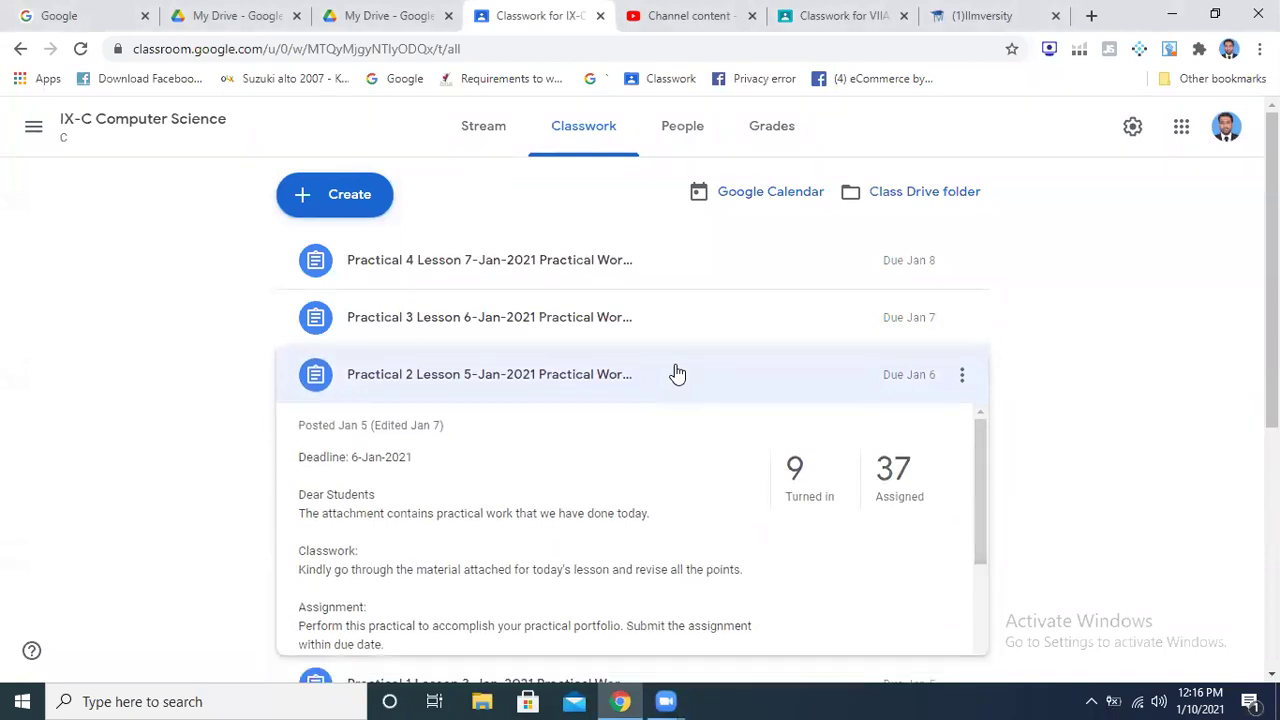
pyautogui.click(676, 372)
pyautogui.click(622, 431)
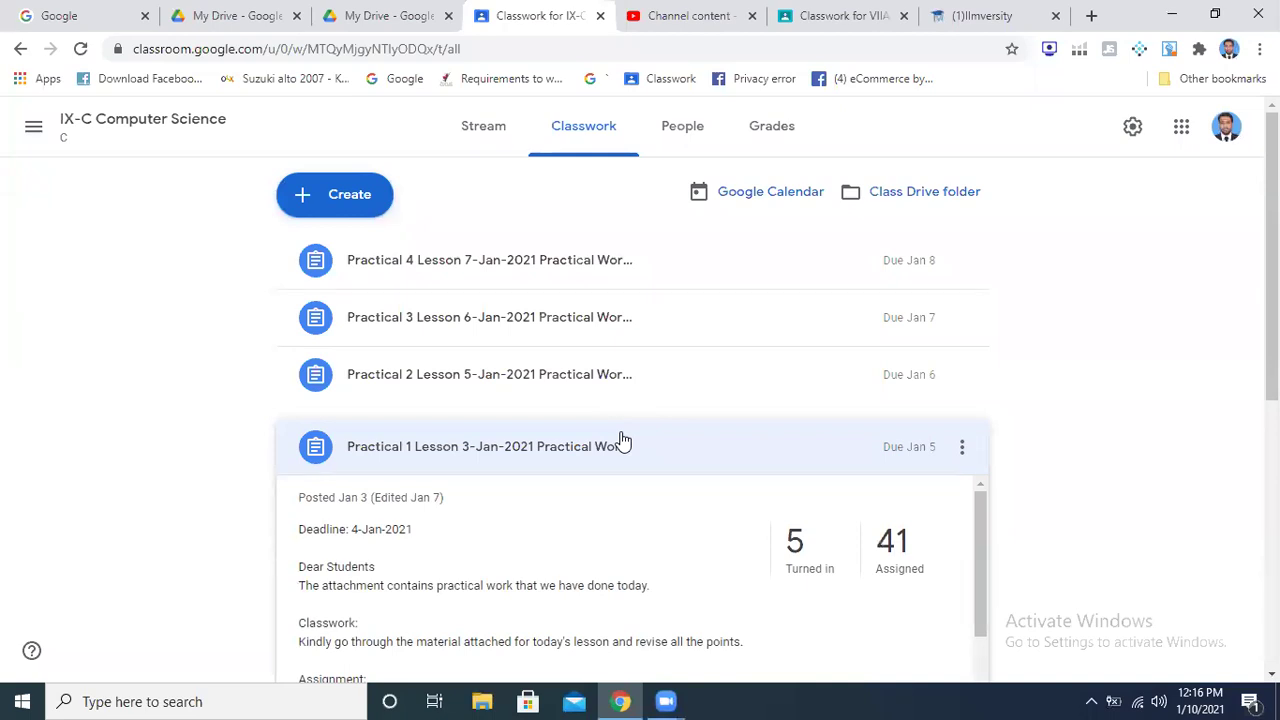
pyautogui.click(622, 441)
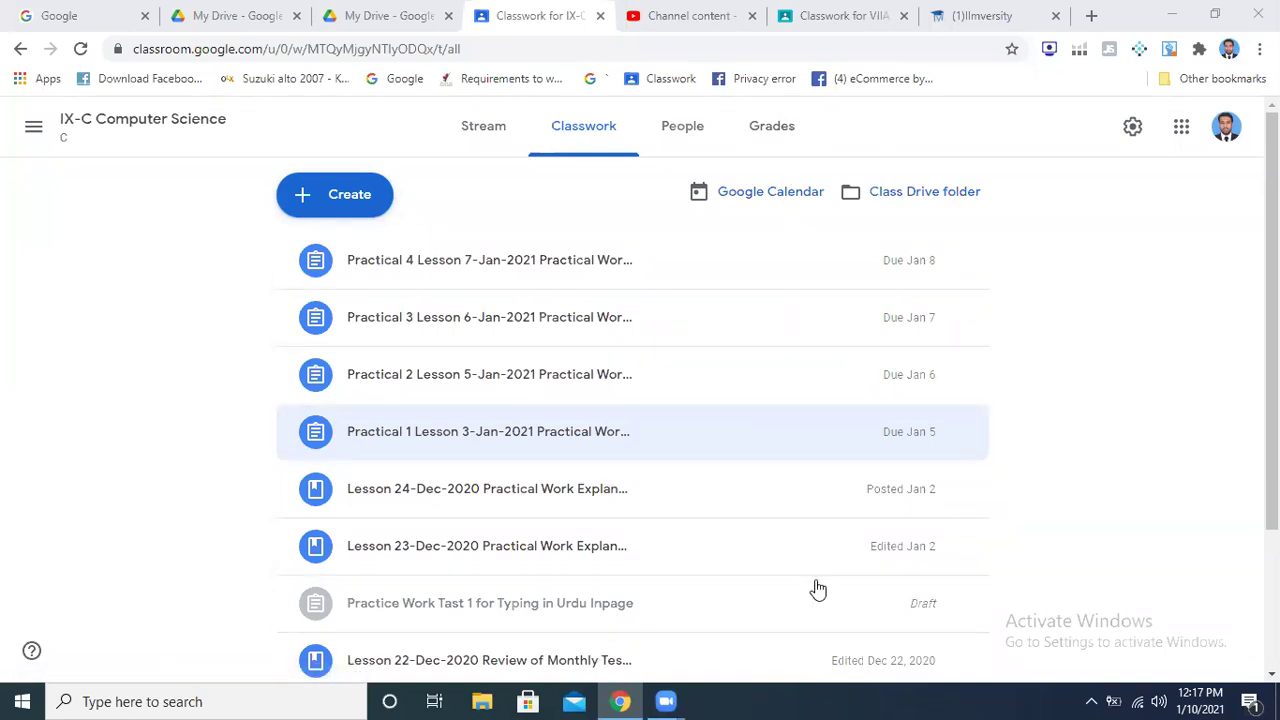
# Minimize Chrome and open New Volume (D:) in a maximized File Explorer.
pyautogui.click(1172, 15)
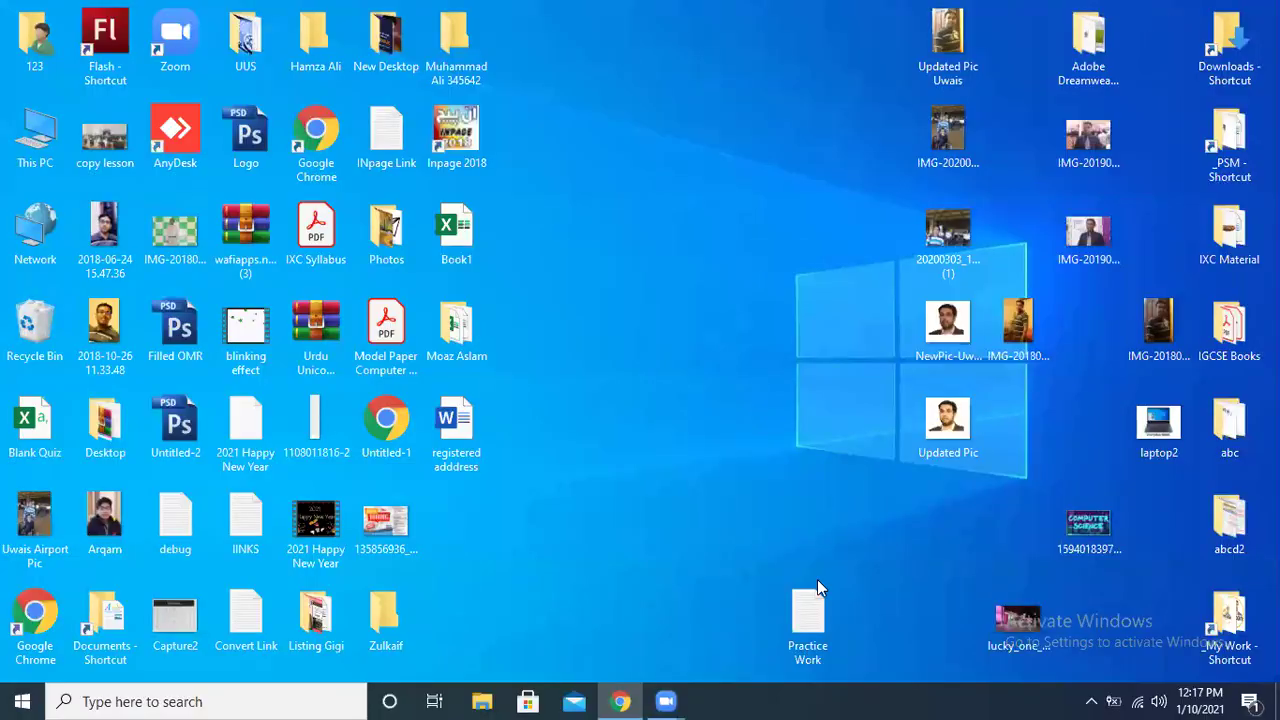
pyautogui.click(482, 701)
pyautogui.doubleClick(654, 38)
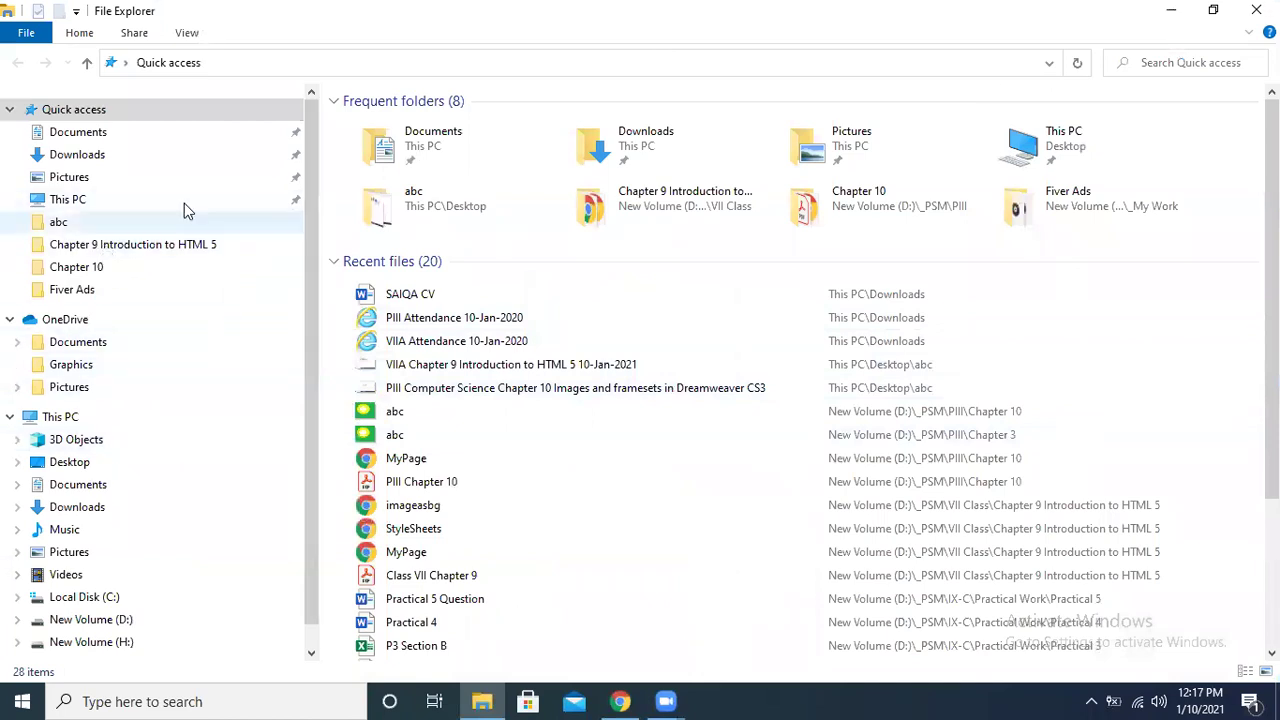
pyautogui.click(122, 200)
pyautogui.doubleClick(716, 322)
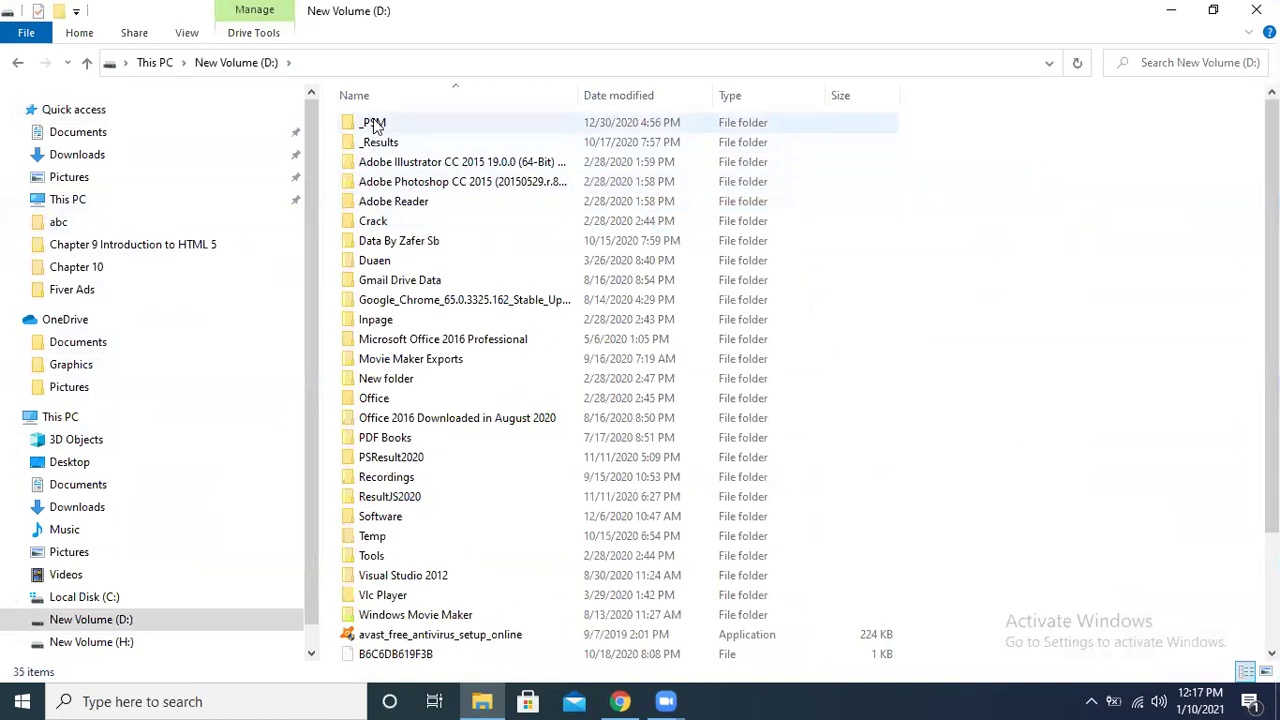
# Go to _PSM > IX-C > Practical Work > Practical 4 and open Practical 4 Question.
pyautogui.click(373, 122)
pyautogui.doubleClick(411, 127)
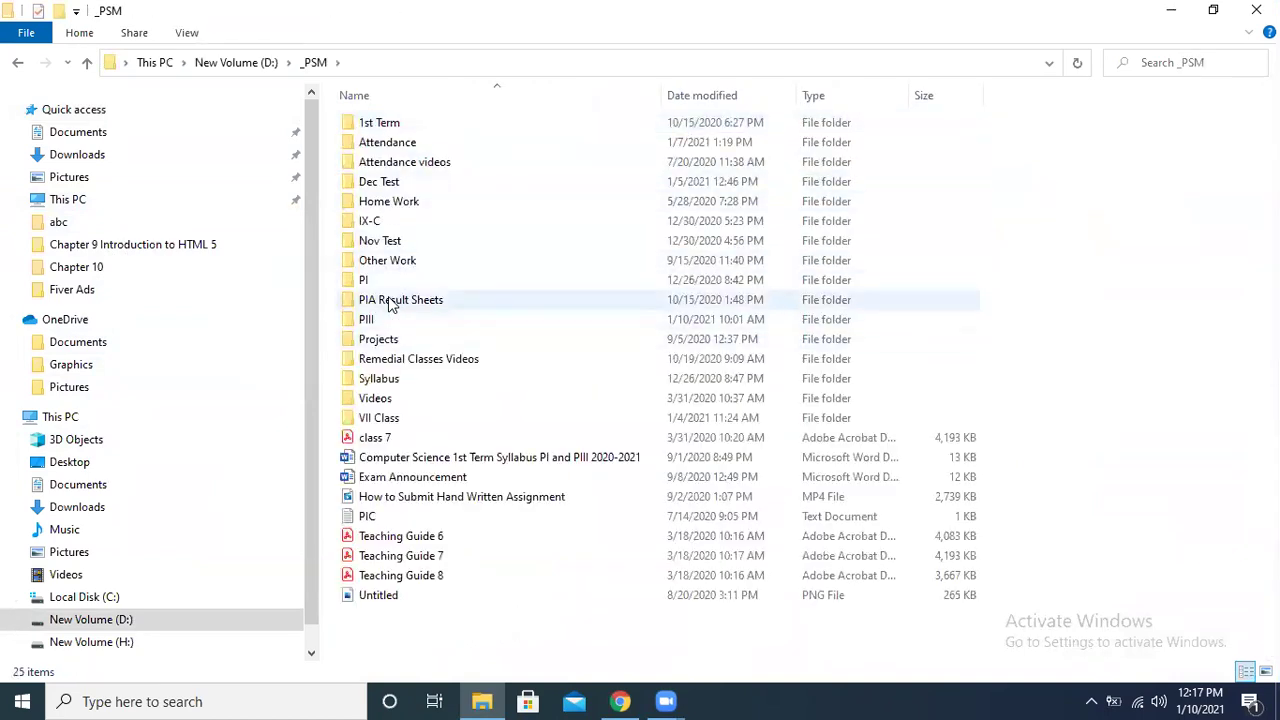
pyautogui.doubleClick(368, 221)
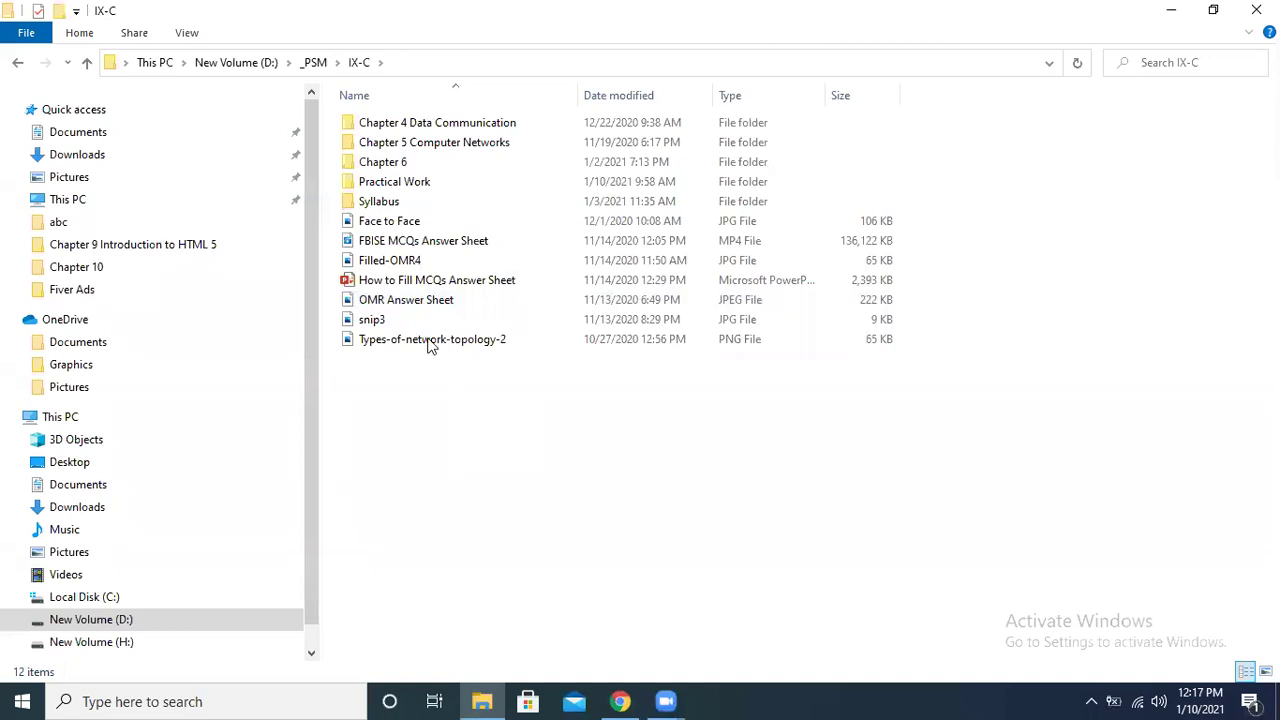
pyautogui.doubleClick(424, 181)
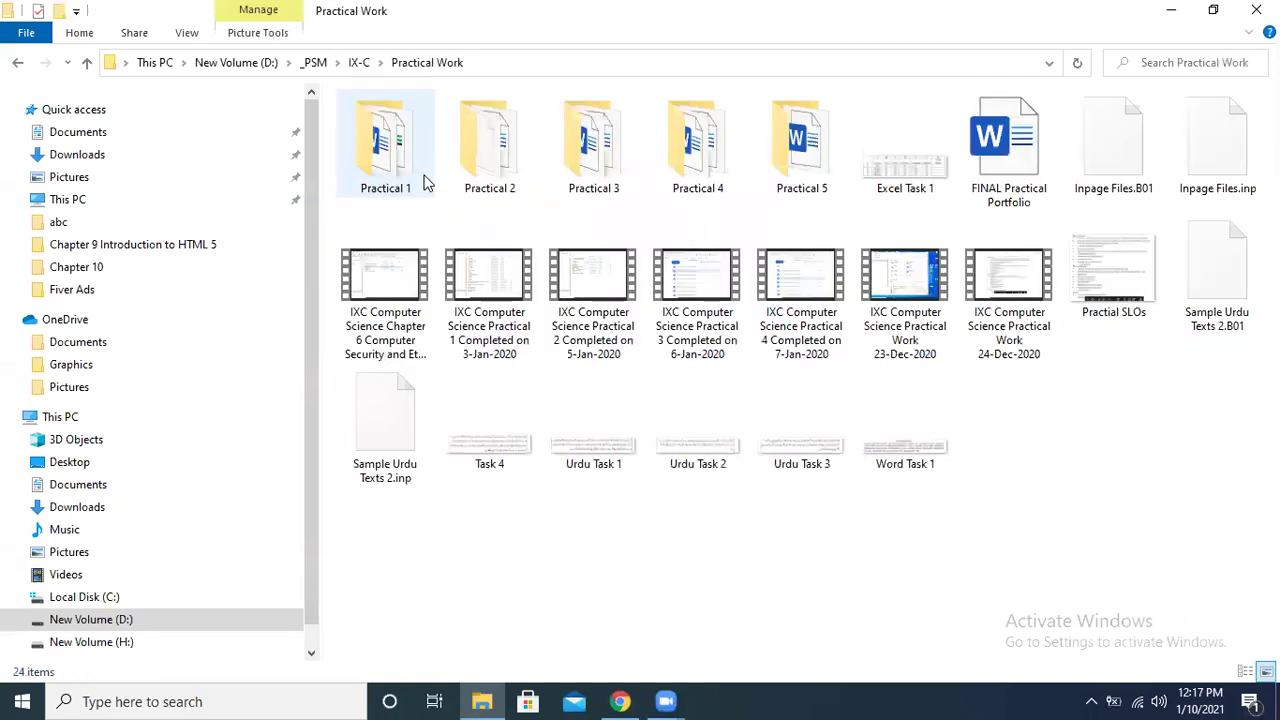
pyautogui.doubleClick(667, 162)
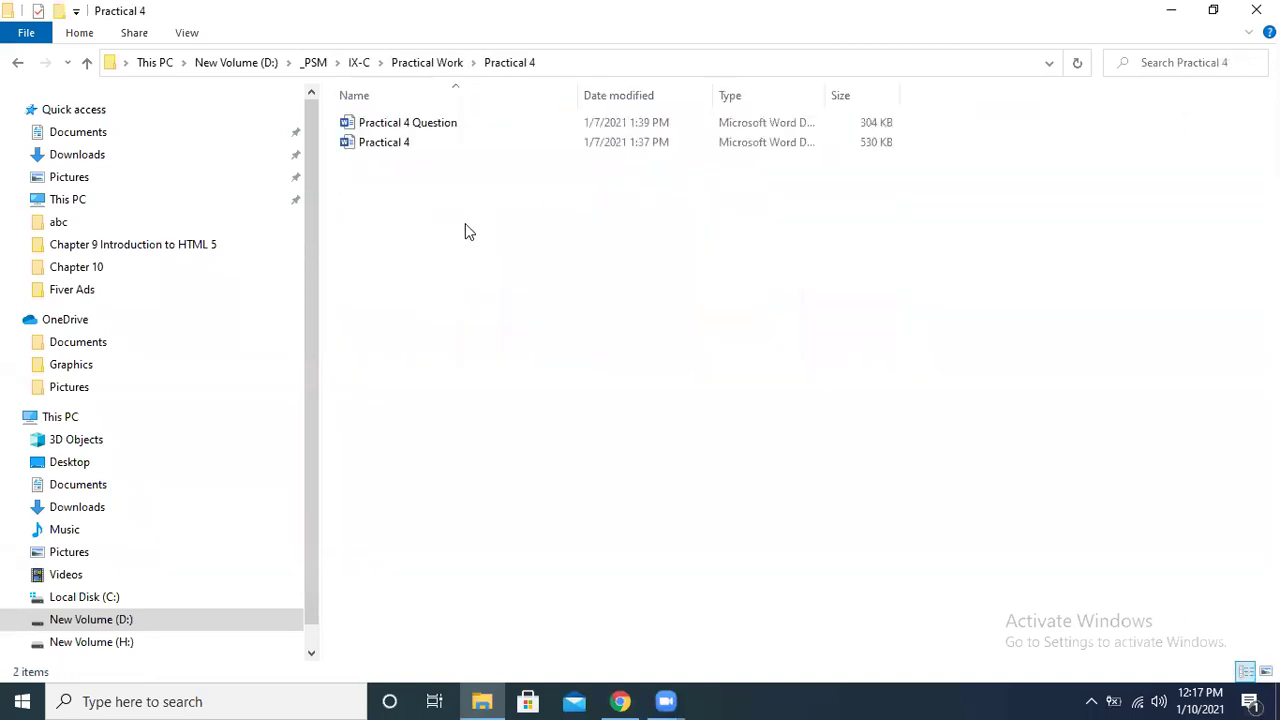
pyautogui.doubleClick(430, 123)
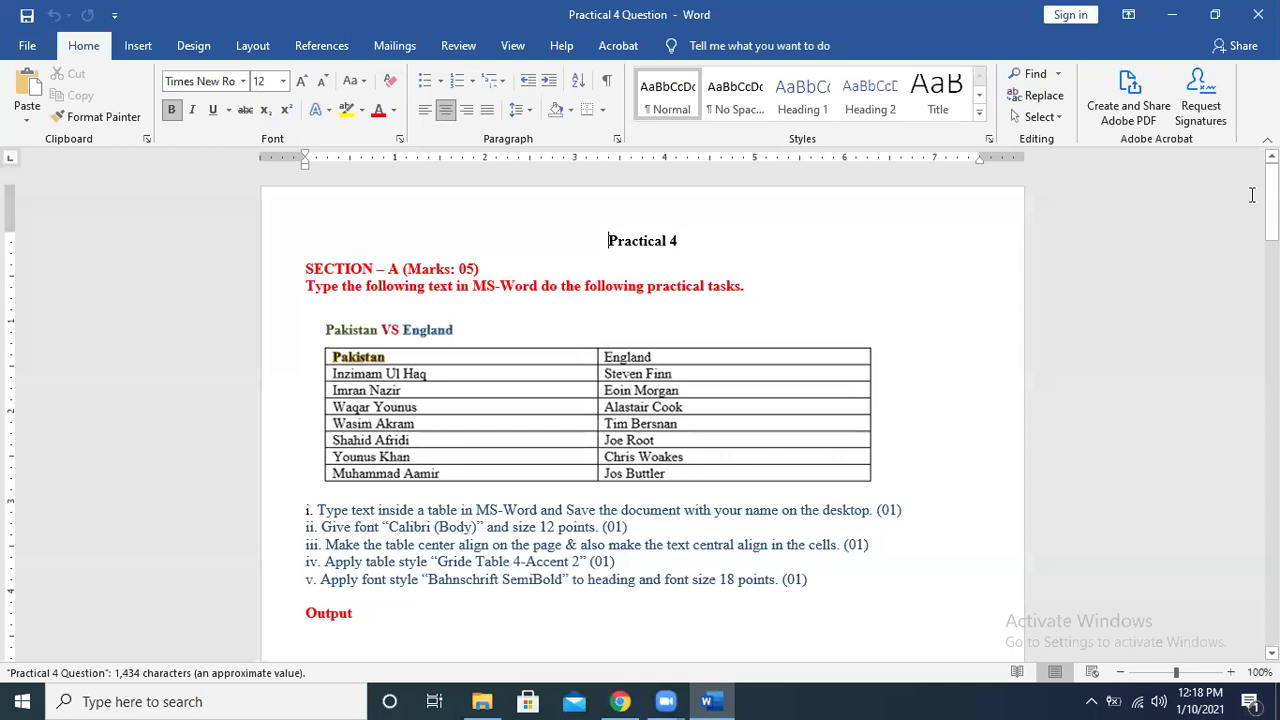
# Scroll the Practical 4 Question document down to Section C.
pyautogui.moveTo(1271, 200); pyautogui.dragTo(1271, 528)
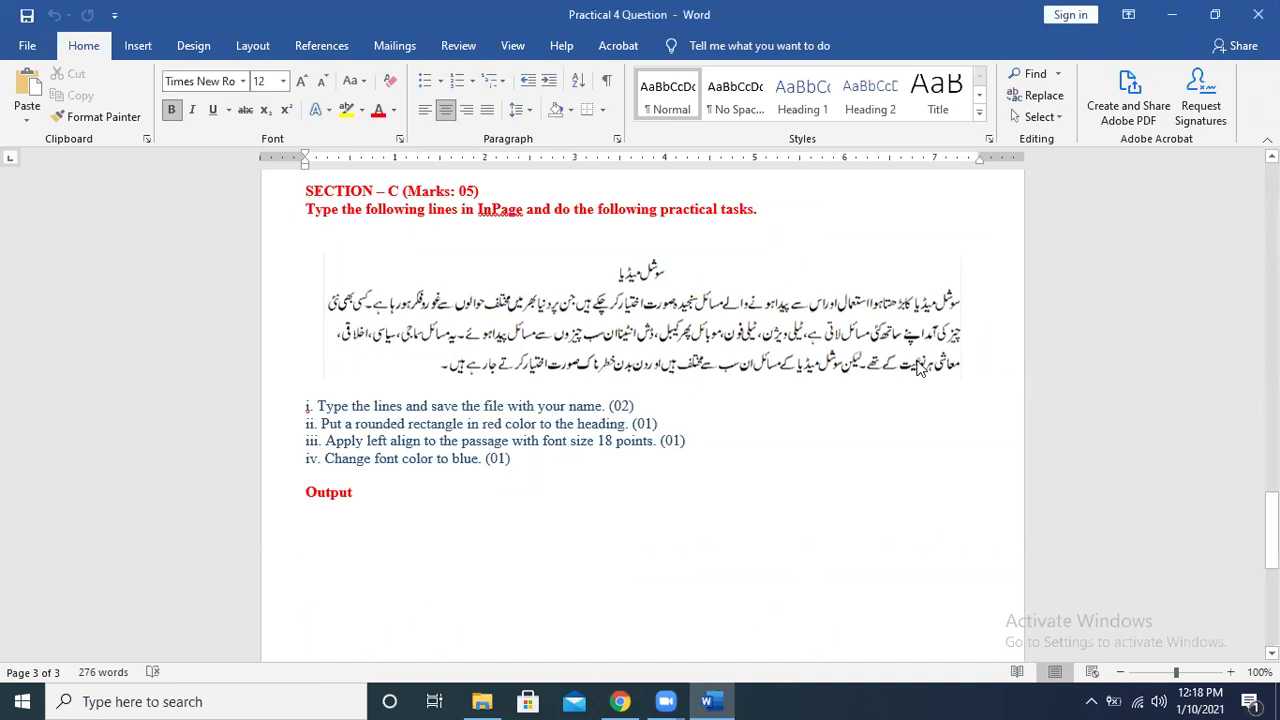
pyautogui.moveTo(1272, 531); pyautogui.dragTo(1272, 385)
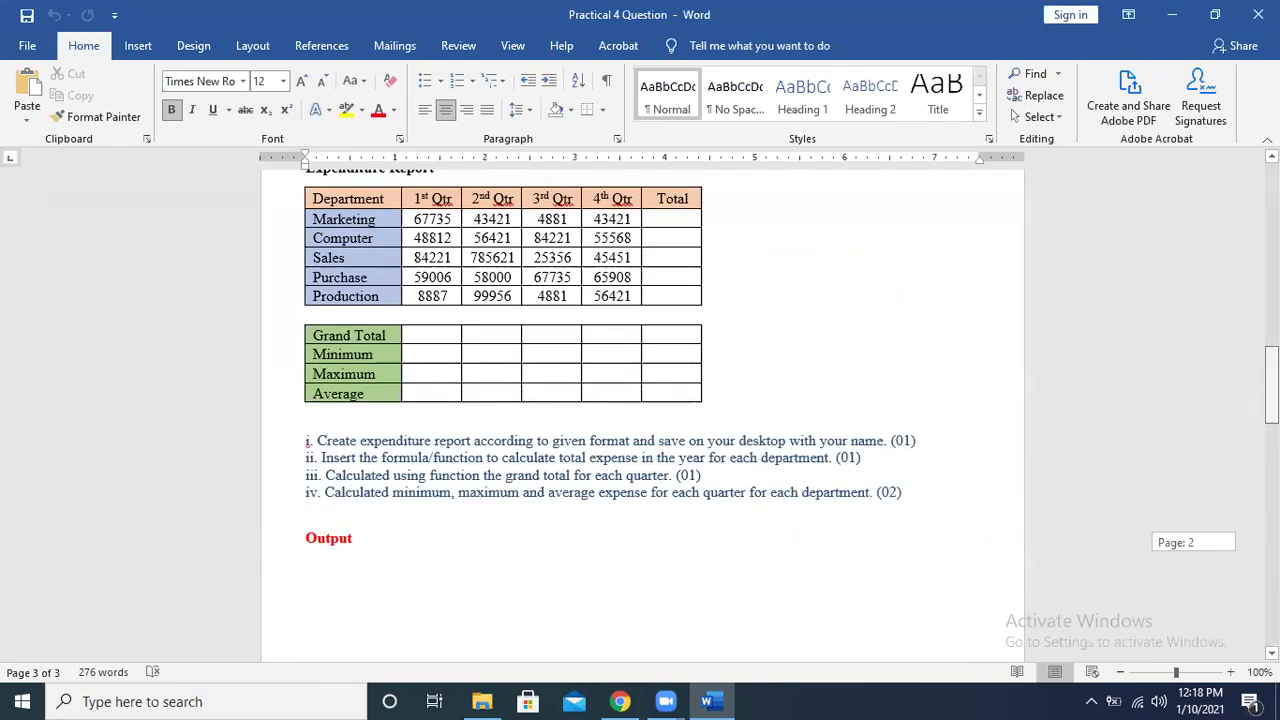
pyautogui.scroll(-5, 640, 400)
pyautogui.scroll(-5, 640, 400)
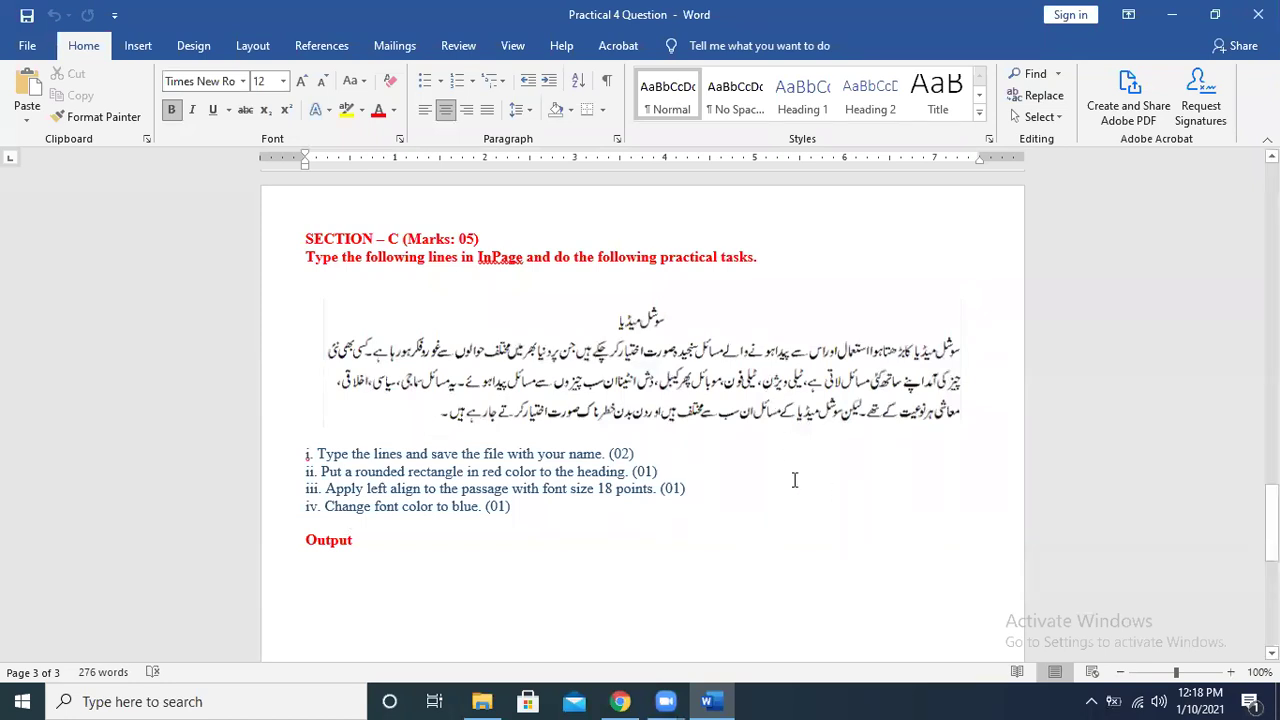
# Highlight the rounded red rectangle, left-align 18-point and blue font tasks, then minimize Word.
pyautogui.moveTo(315, 471); pyautogui.dragTo(680, 472)
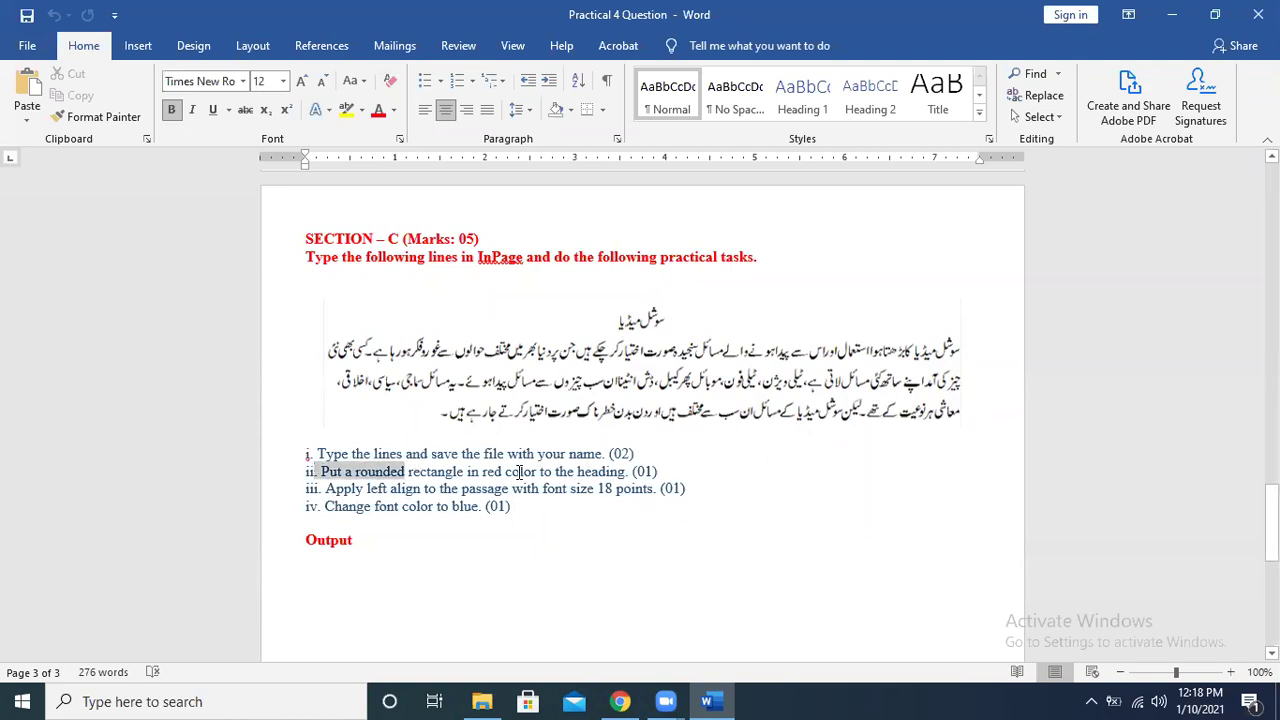
pyautogui.click(645, 545)
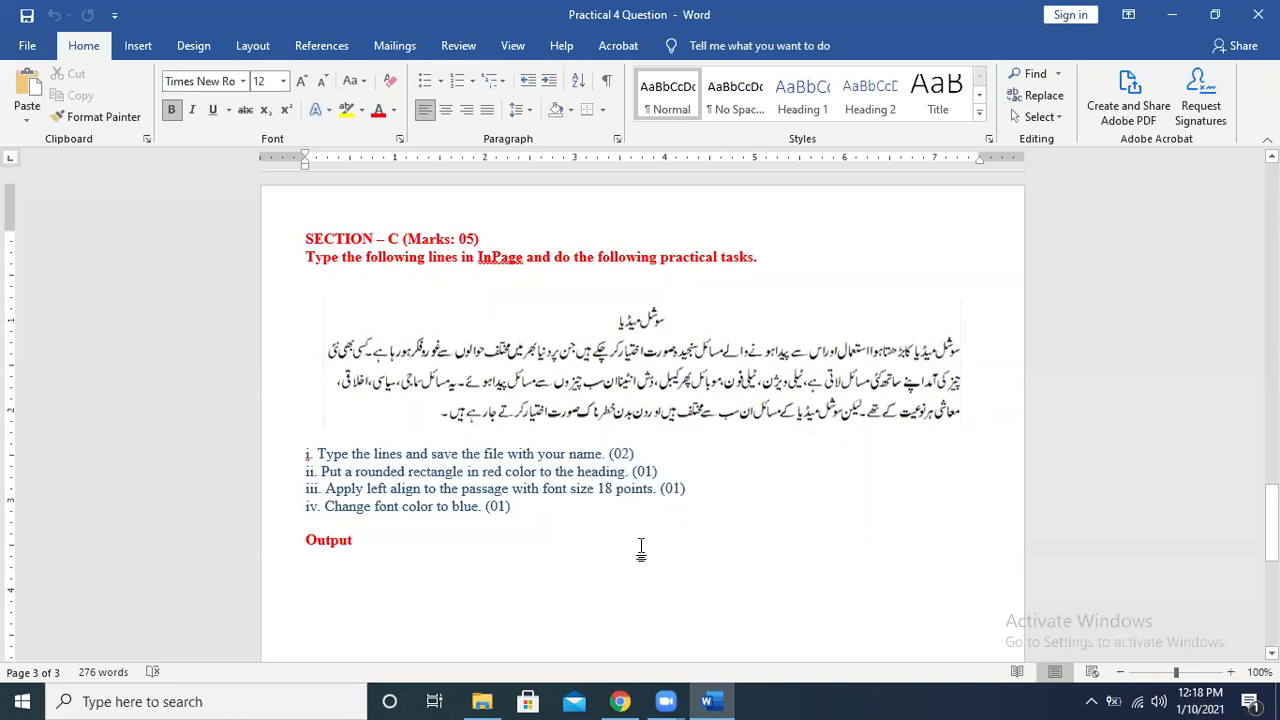
pyautogui.moveTo(327, 489); pyautogui.dragTo(686, 487)
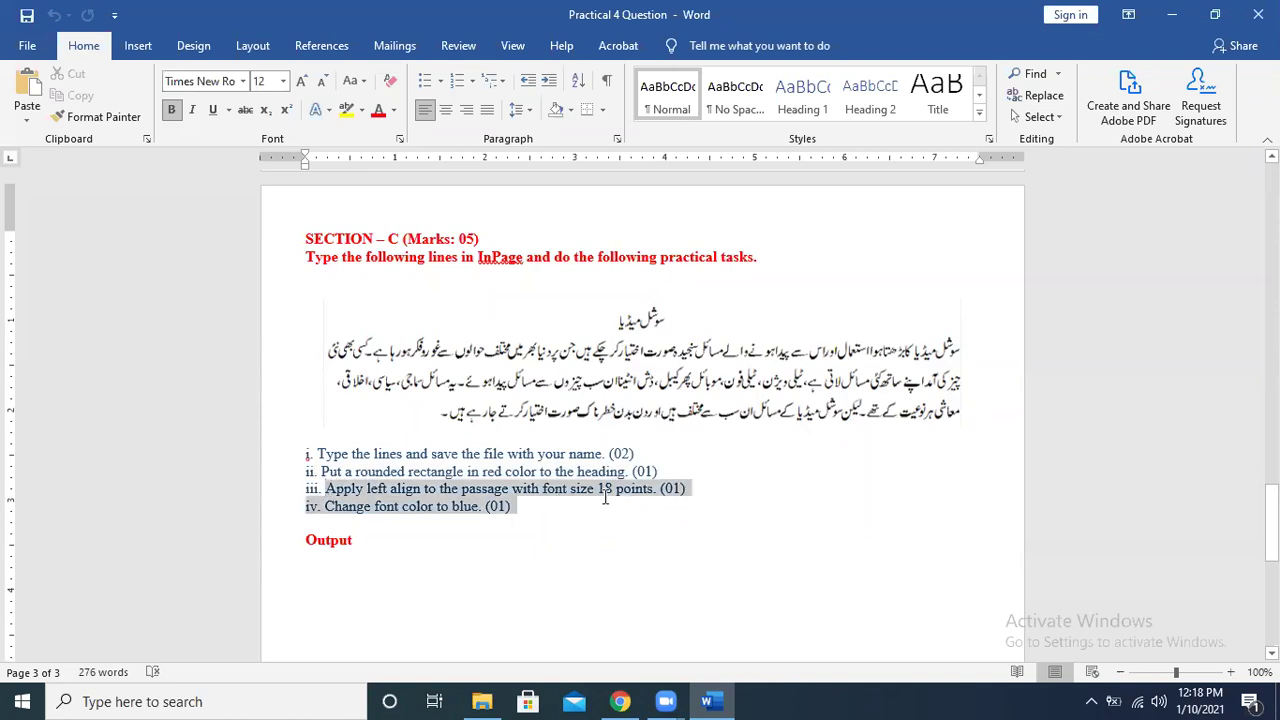
pyautogui.click(686, 487)
pyautogui.click(651, 519)
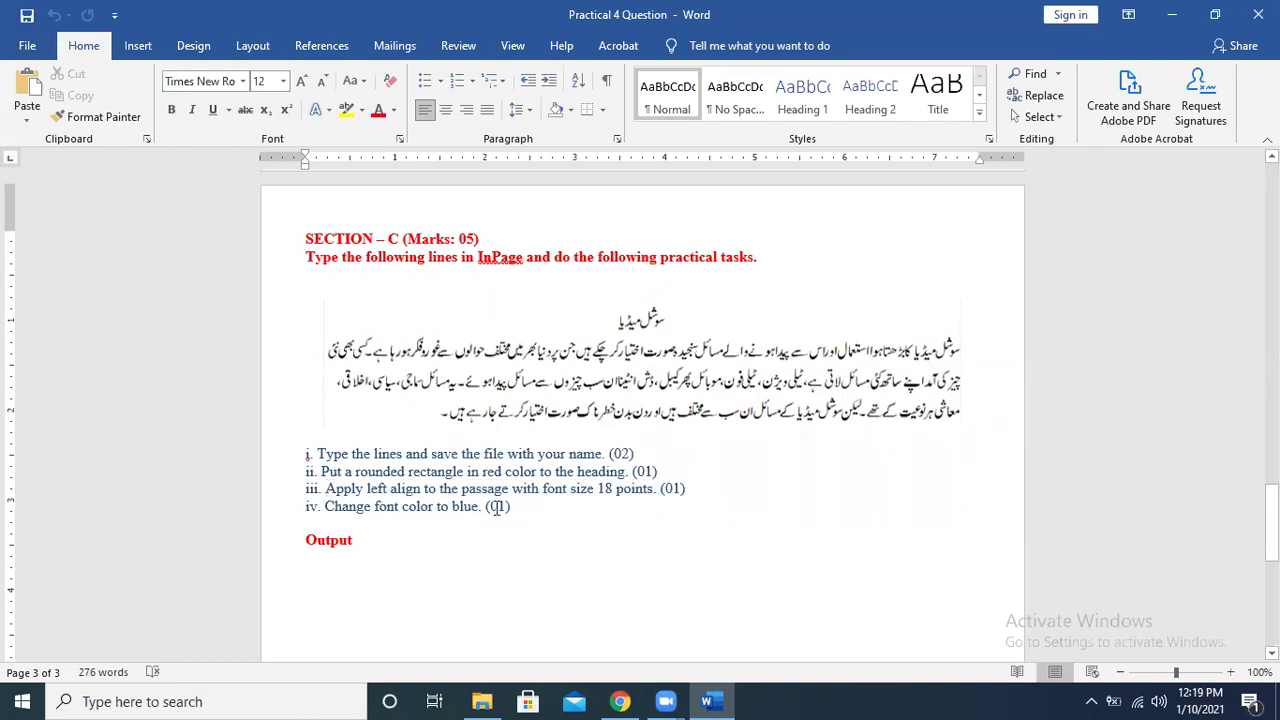
pyautogui.moveTo(512, 506); pyautogui.dragTo(374, 506)
pyautogui.click(460, 530)
pyautogui.click(480, 506)
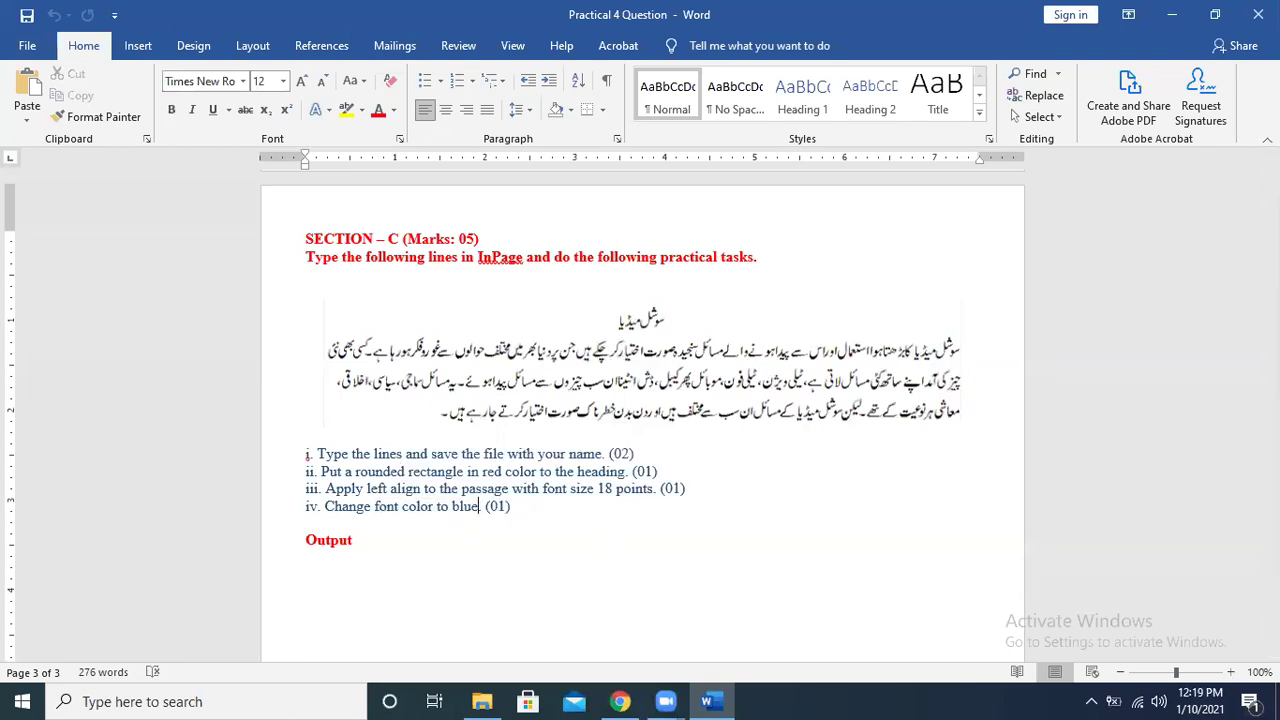
pyautogui.click(1171, 14)
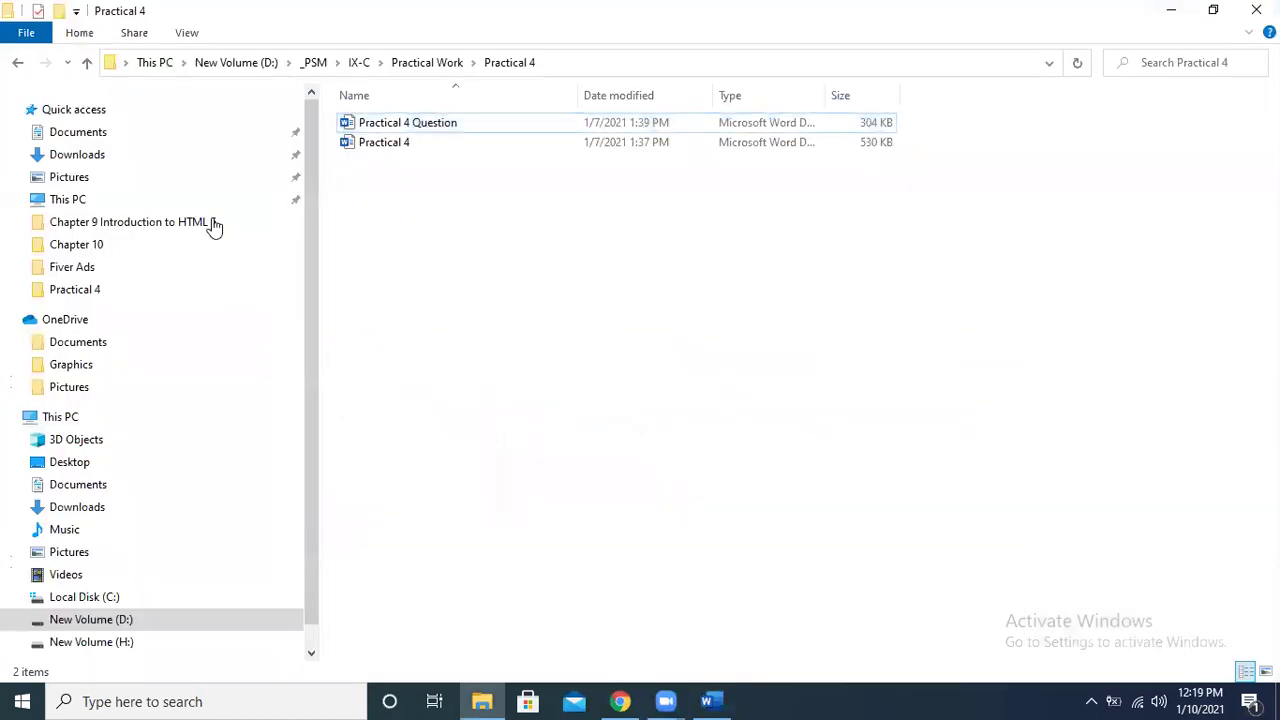
# Reposition the Practice Work file on the desktop and check the empty student-named folder.
pyautogui.click(1170, 9)
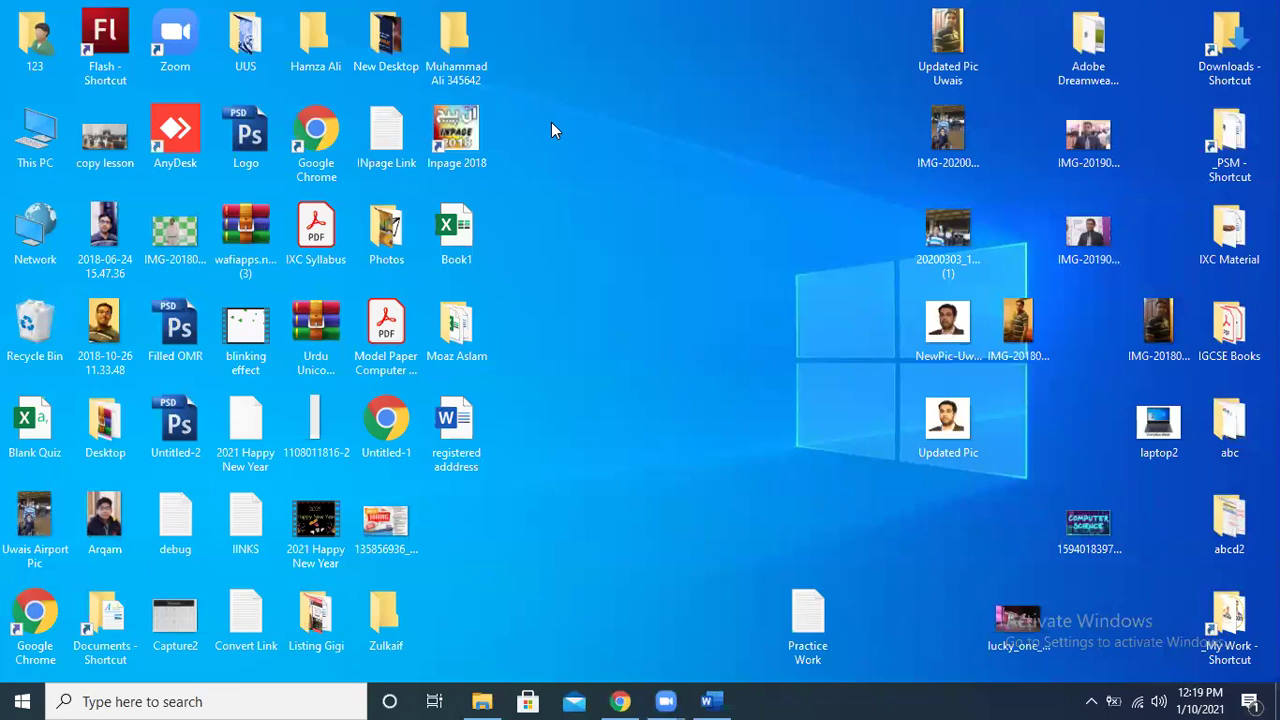
pyautogui.moveTo(808, 612); pyautogui.dragTo(468, 530)
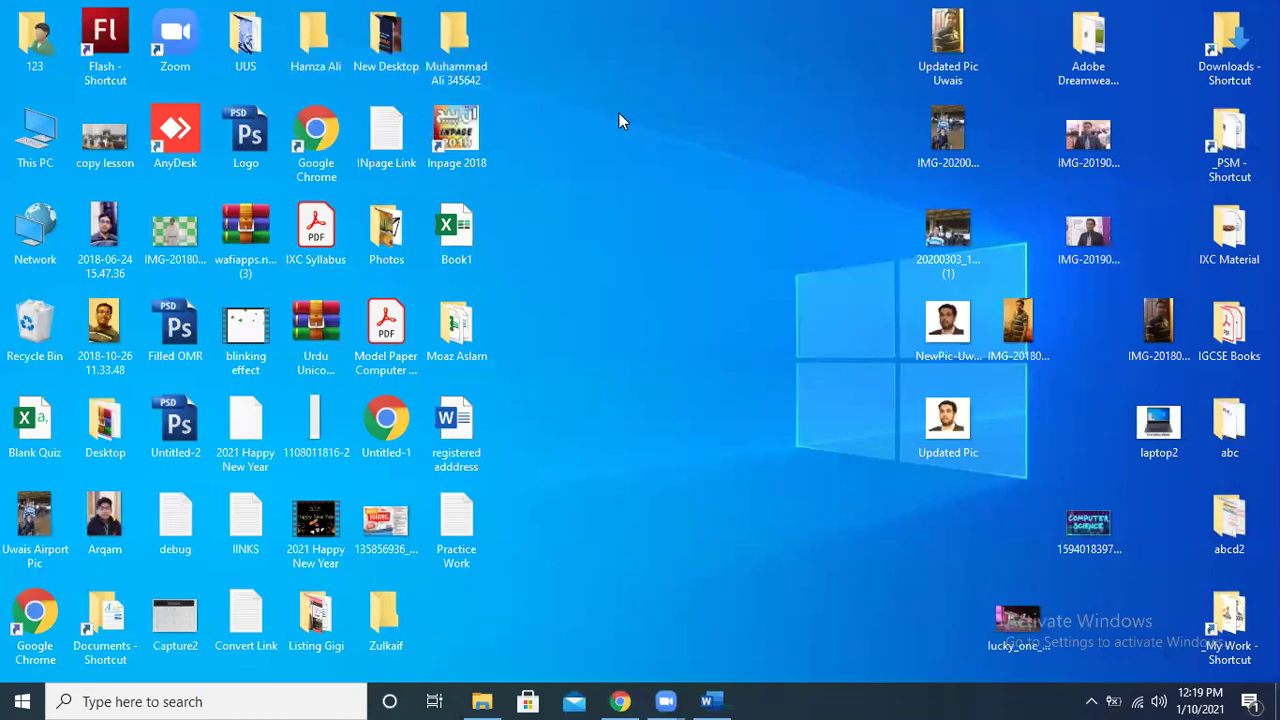
pyautogui.doubleClick(334, 45)
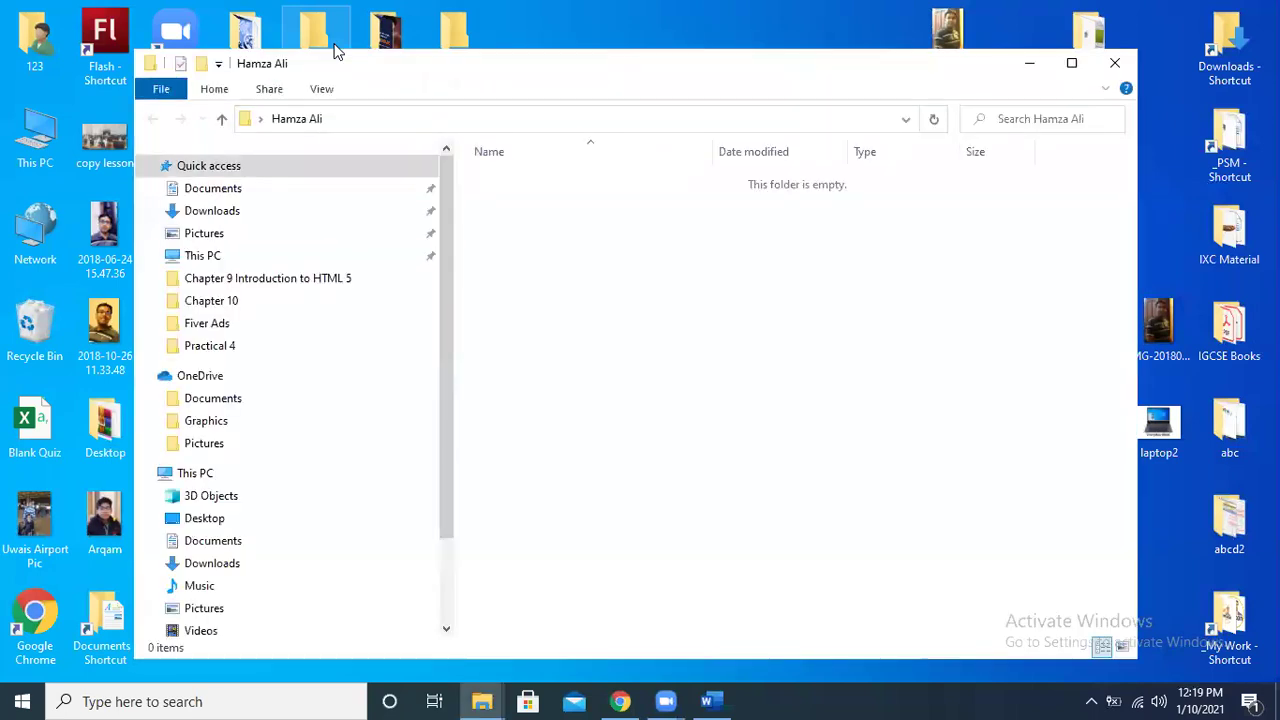
pyautogui.click(1113, 65)
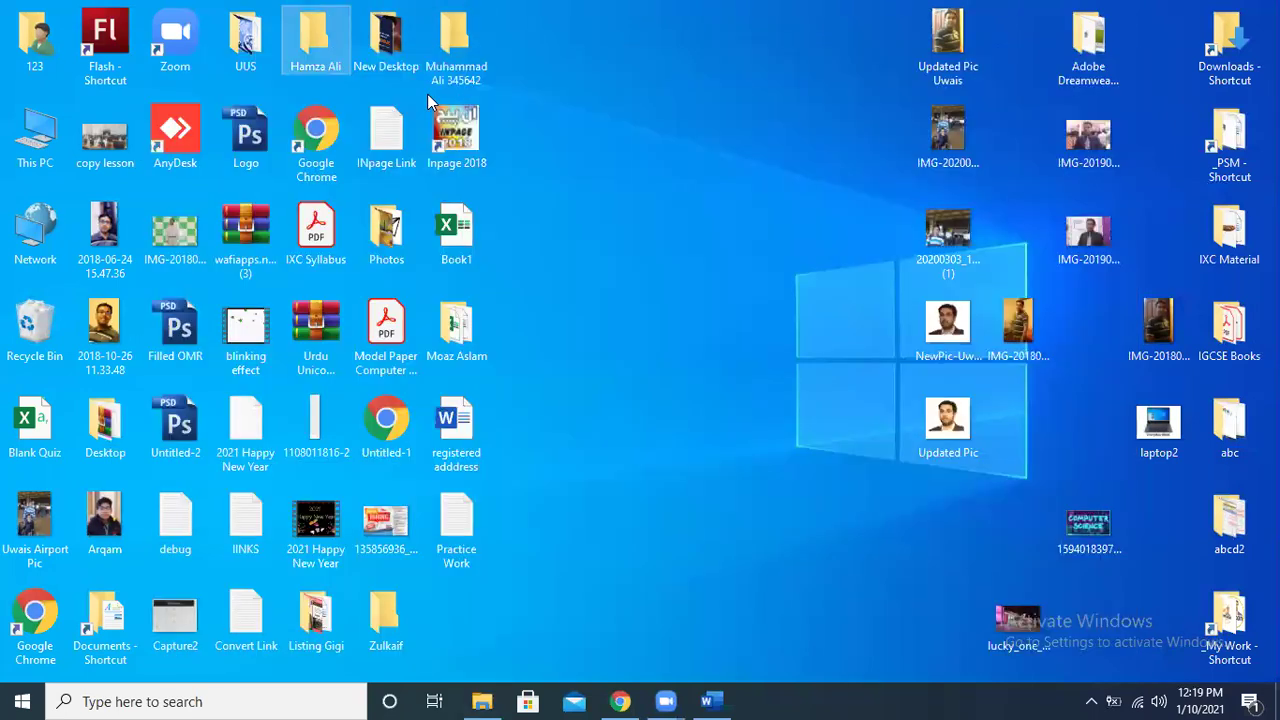
# View the student's folder with the three P4 Section files, then launch InPage Urdu 2018.
pyautogui.doubleClick(475, 332)
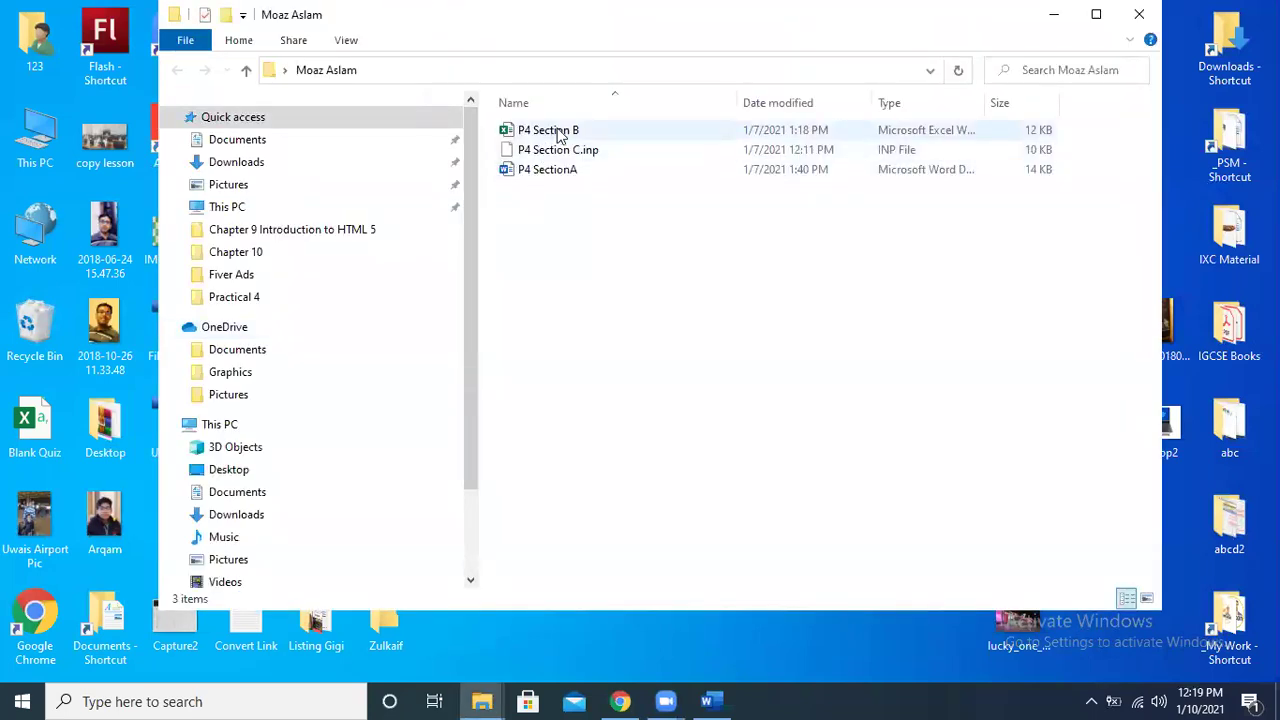
pyautogui.click(1054, 14)
pyautogui.doubleClick(456, 135)
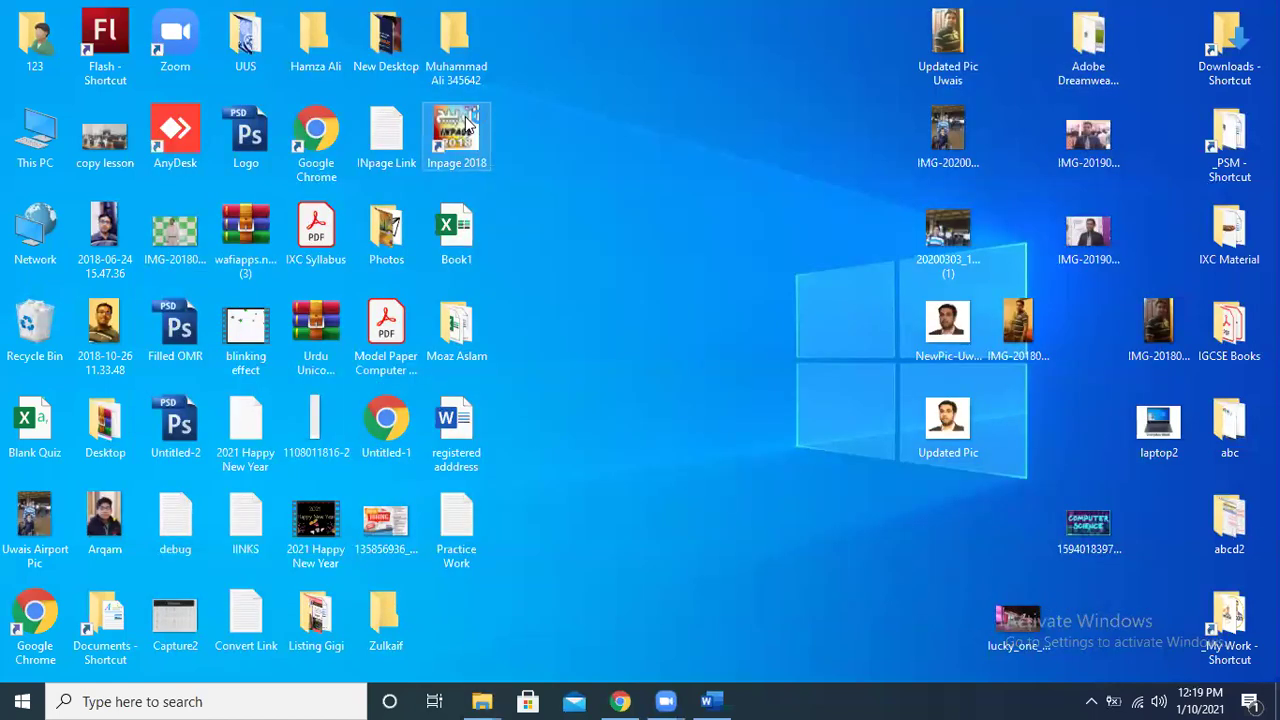
# Dismiss the HASP driver error so InPage loads, and reread Section C in Word.
pyautogui.click(781, 407)
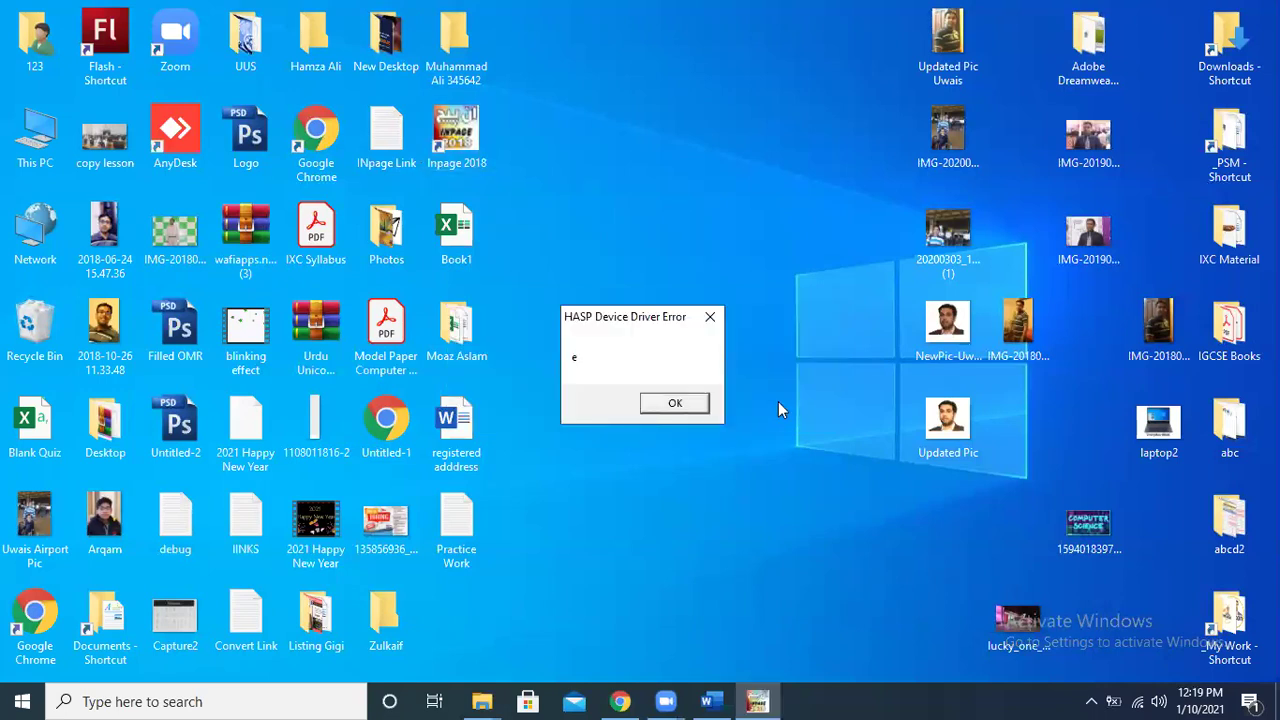
pyautogui.click(676, 403)
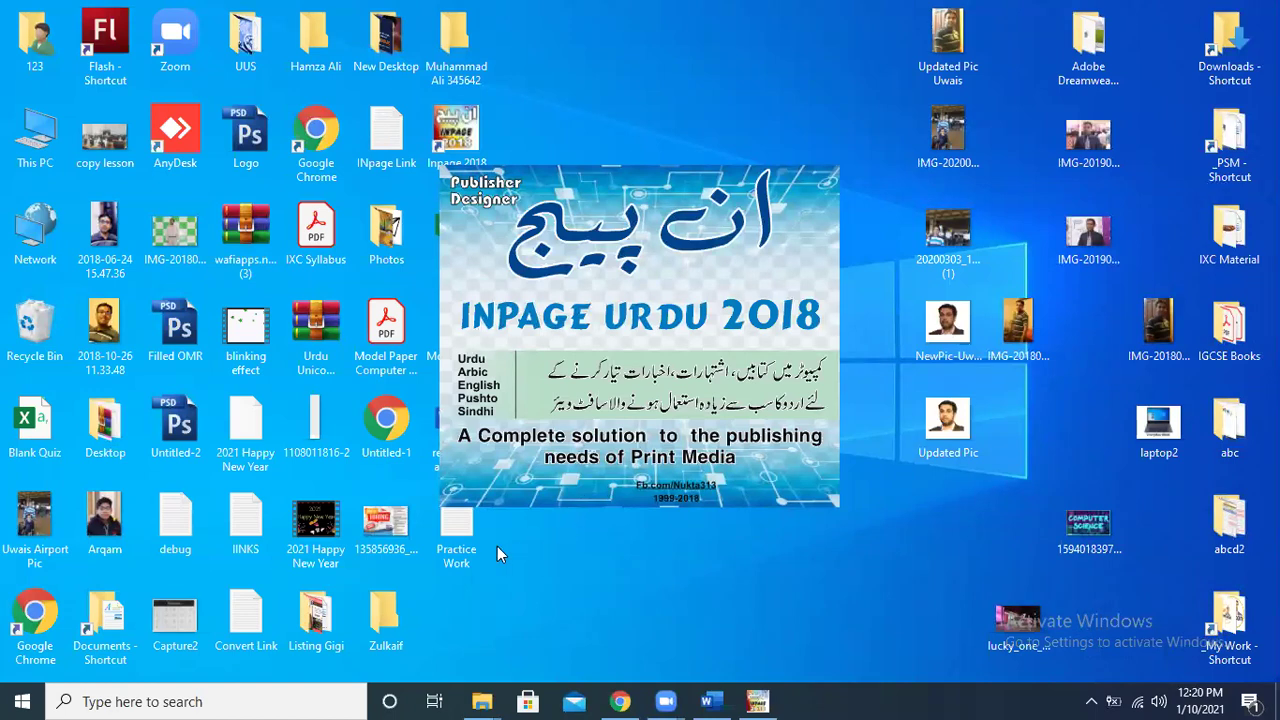
pyautogui.click(706, 701)
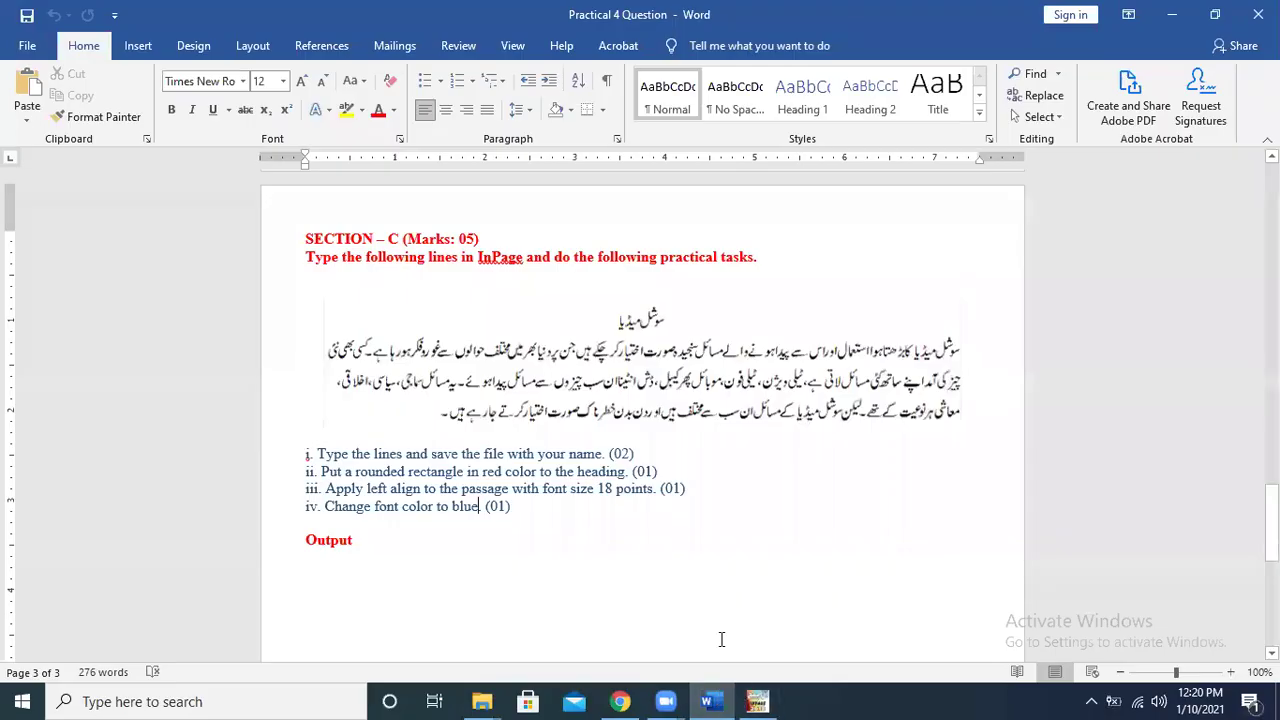
pyautogui.click(691, 440)
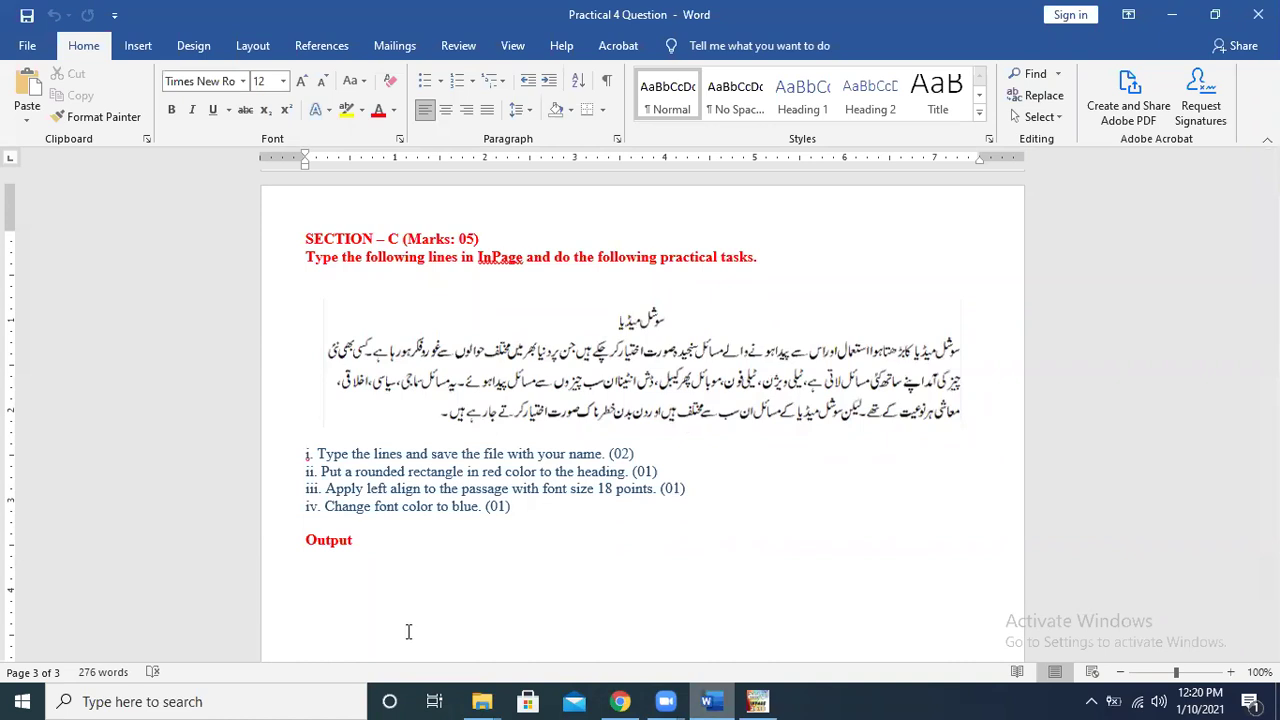
pyautogui.click(470, 605)
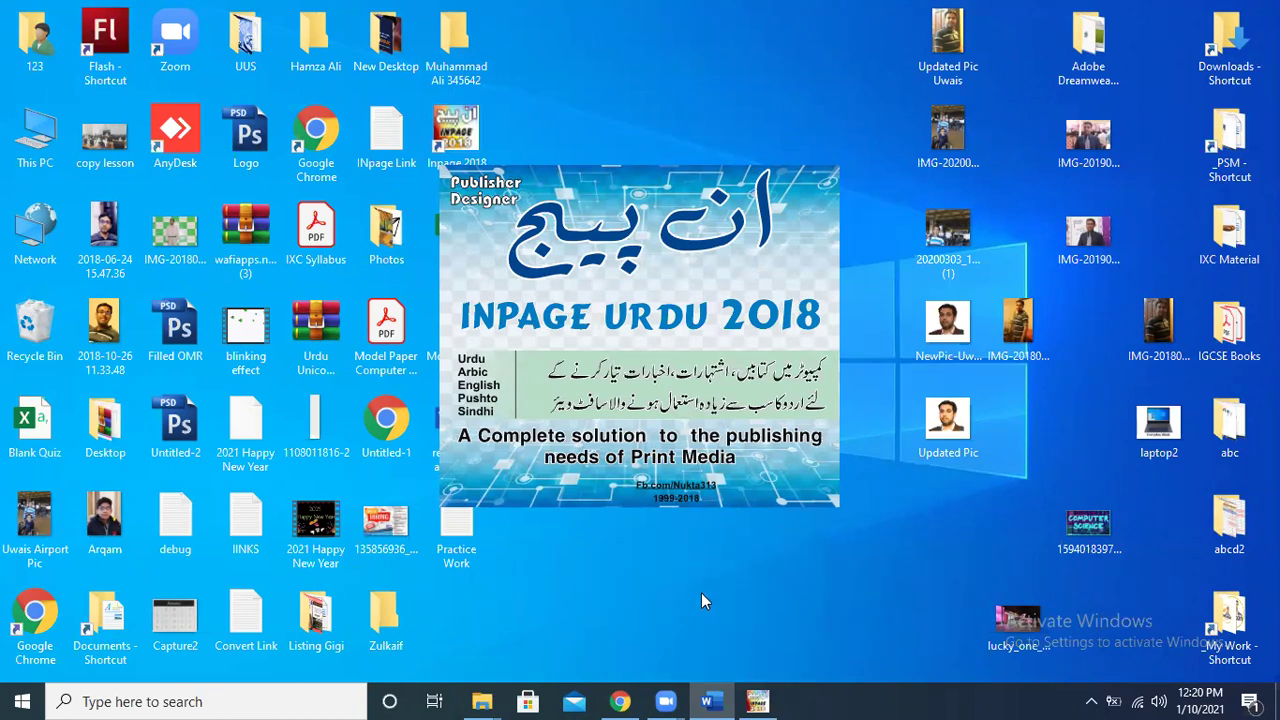
# Scroll through the Practical 4 question paper from Section A to Section C.
pyautogui.click(708, 700)
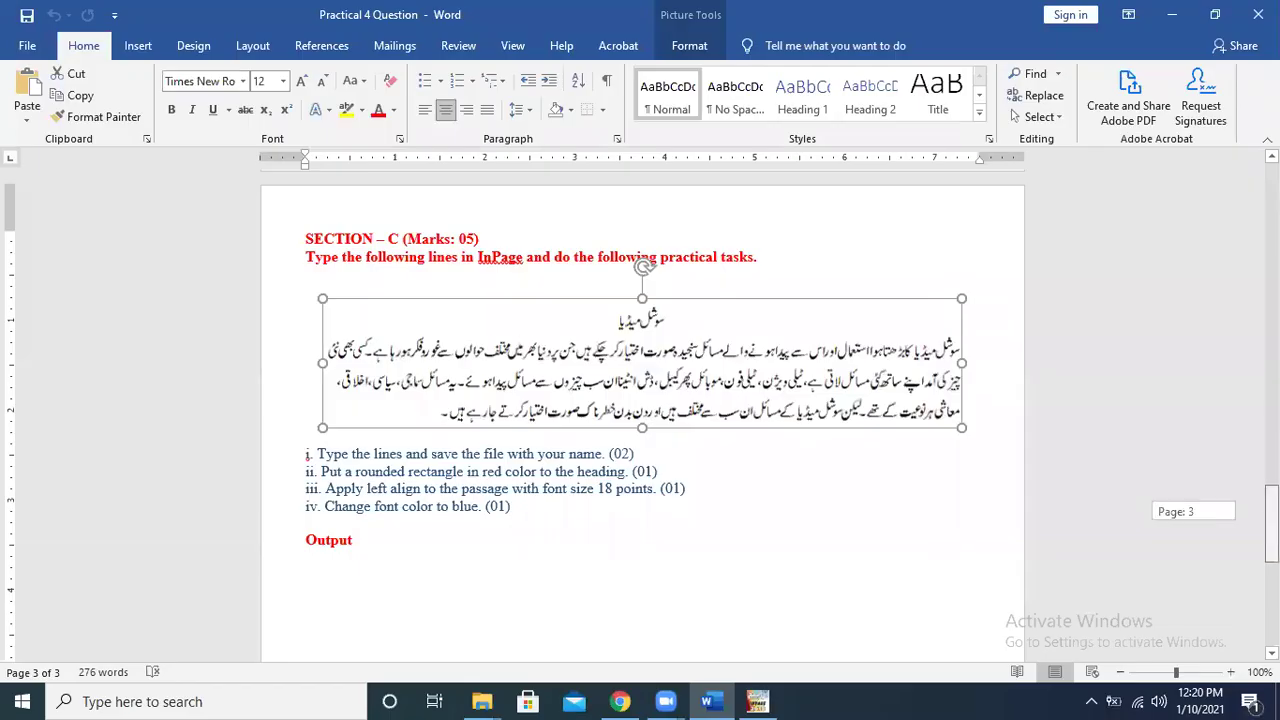
pyautogui.scroll(5, 640, 400)
pyautogui.scroll(5, 640, 400)
pyautogui.scroll(-3, 640, 400)
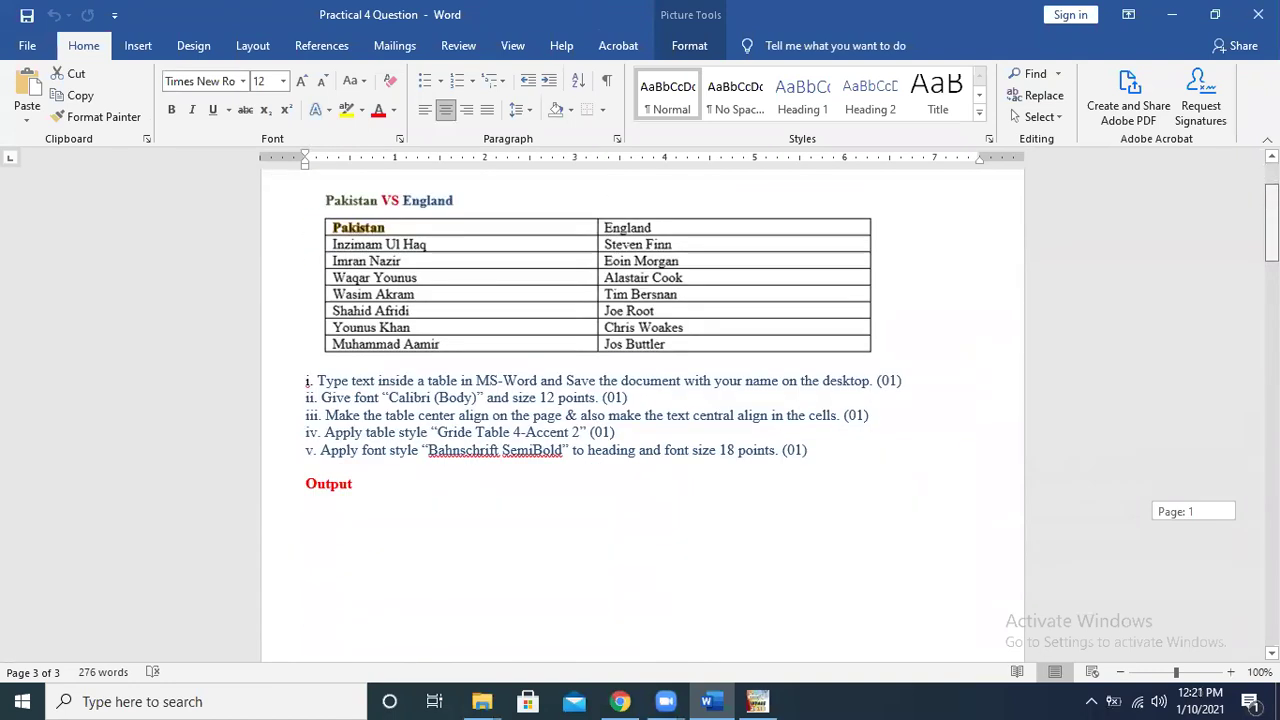
pyautogui.scroll(3, 640, 400)
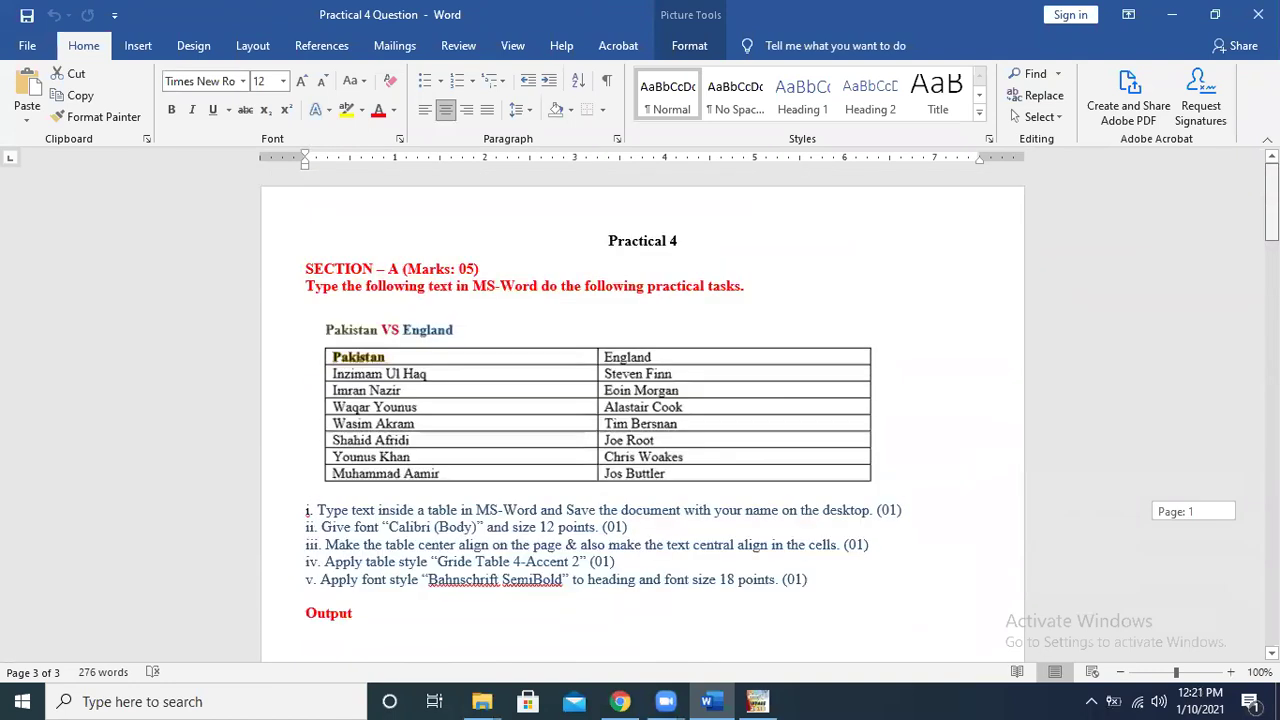
pyautogui.scroll(-5, 640, 400)
pyautogui.scroll(-5, 640, 400)
pyautogui.scroll(-5, 640, 400)
pyautogui.scroll(-2, 640, 400)
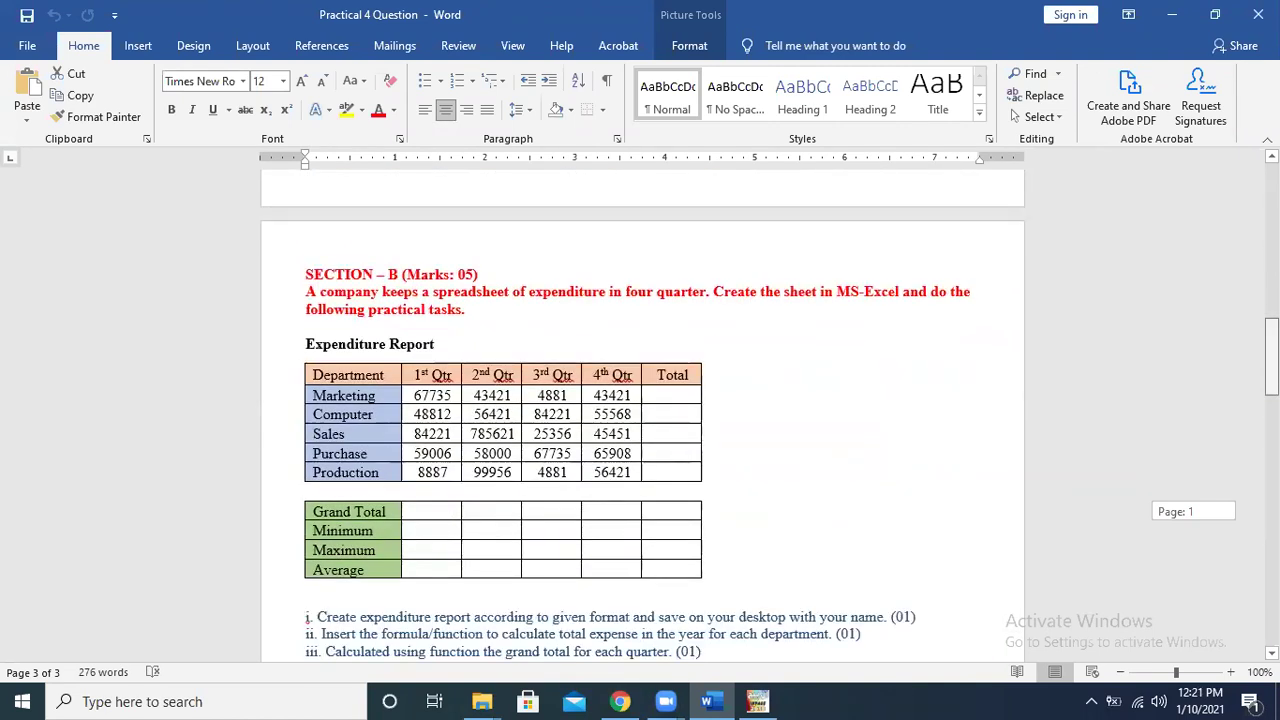
pyautogui.scroll(20, 640, 400)
pyautogui.scroll(-8, 640, 400)
# Bring the Section C Urdu passage into view, deselect its box, and minimize Word.
pyautogui.moveTo(1271, 258); pyautogui.dragTo(1271, 490)
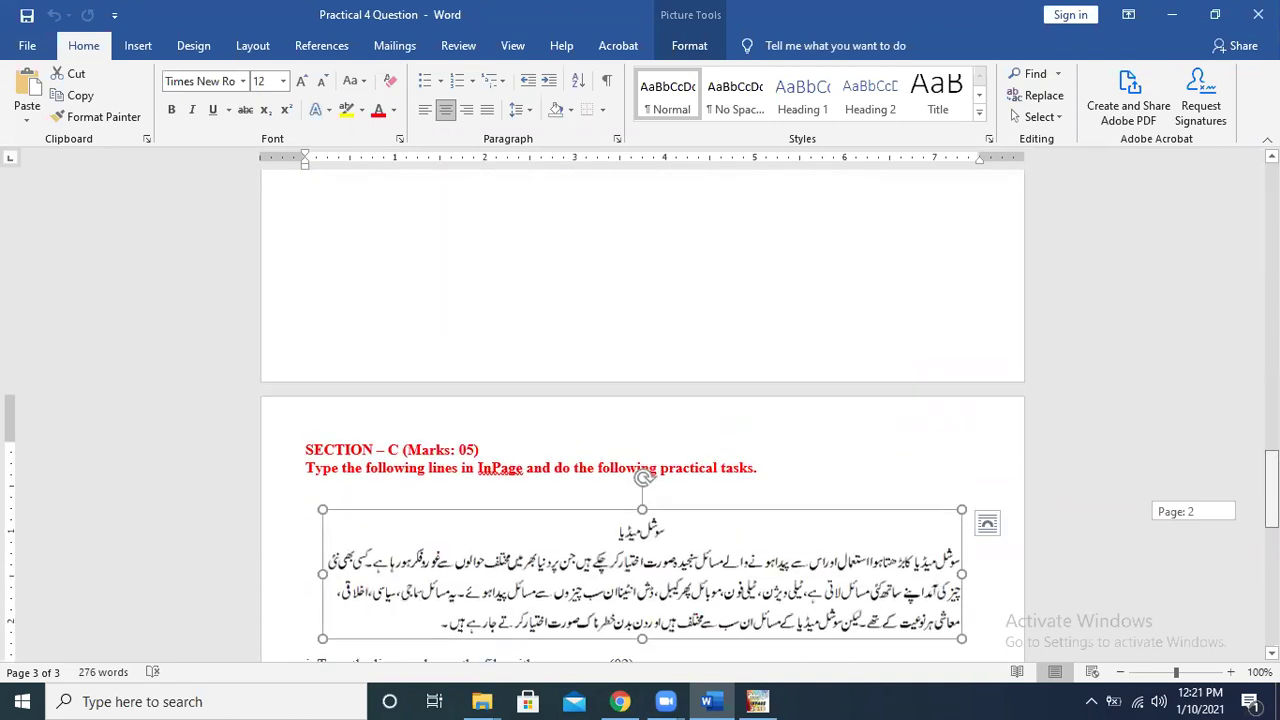
pyautogui.moveTo(1271, 490); pyautogui.dragTo(1271, 536)
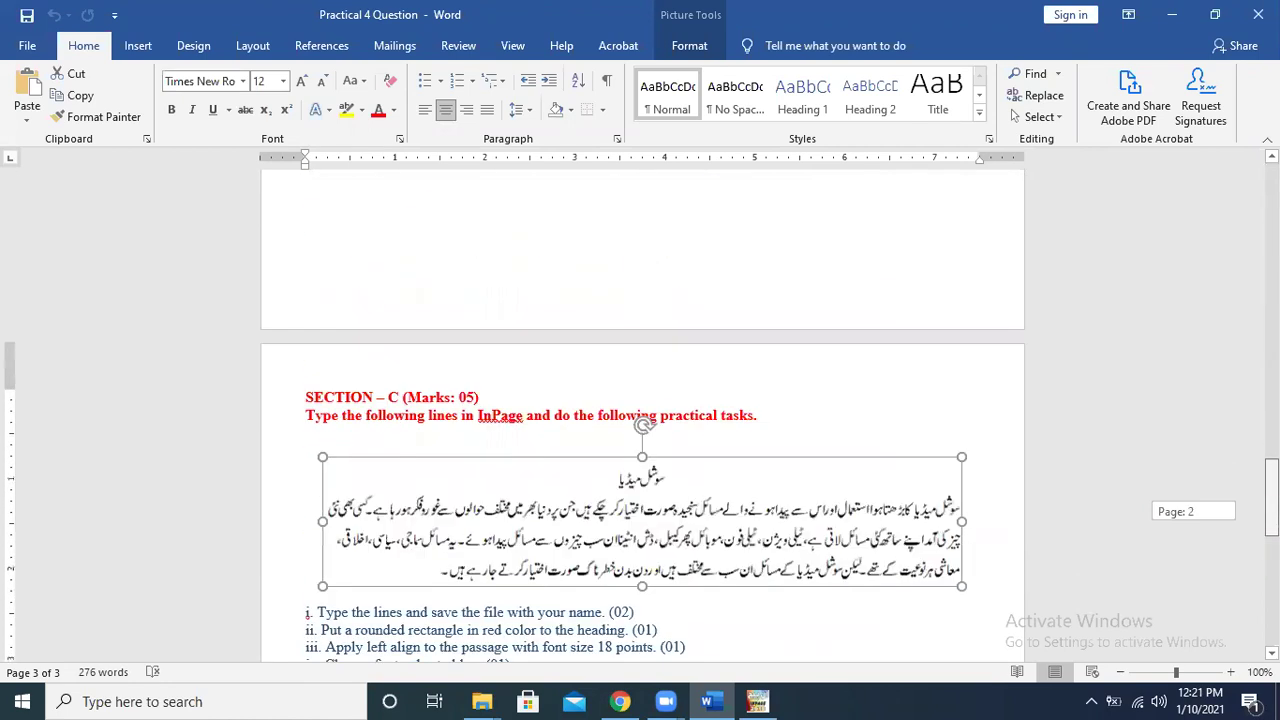
pyautogui.moveTo(1271, 536); pyautogui.dragTo(1271, 537)
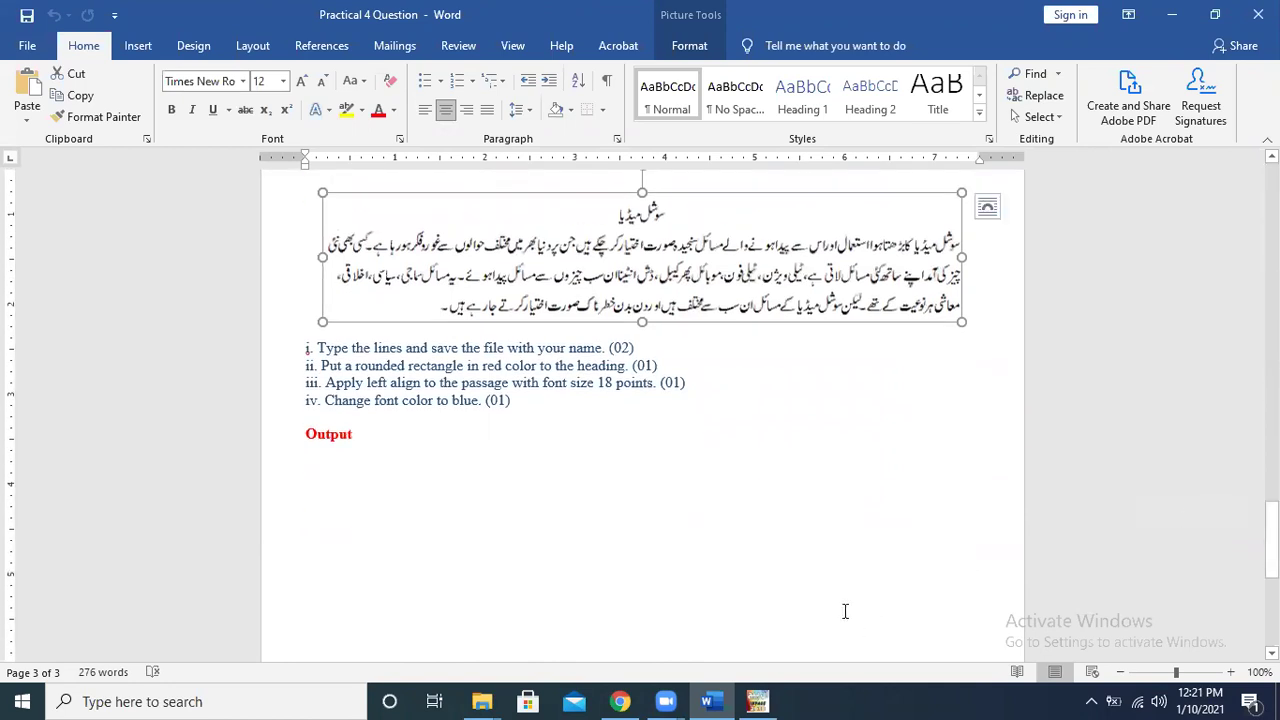
pyautogui.click(829, 637)
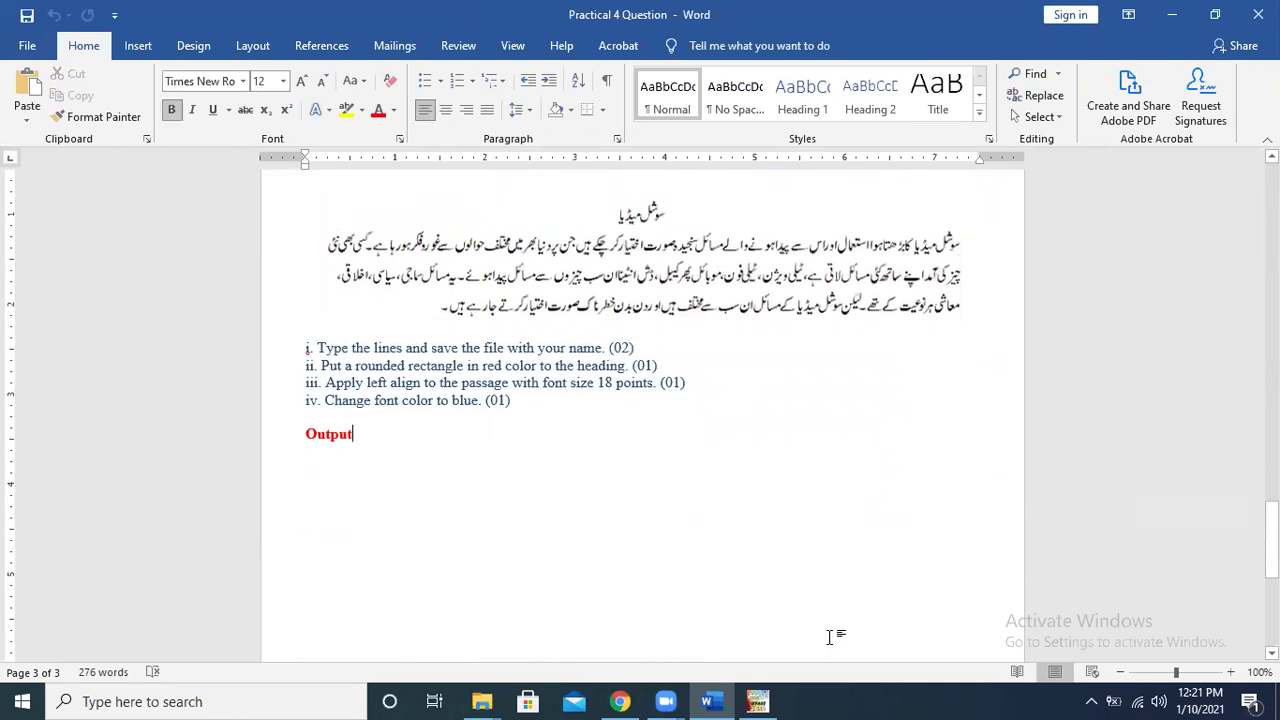
pyautogui.click(1212, 14)
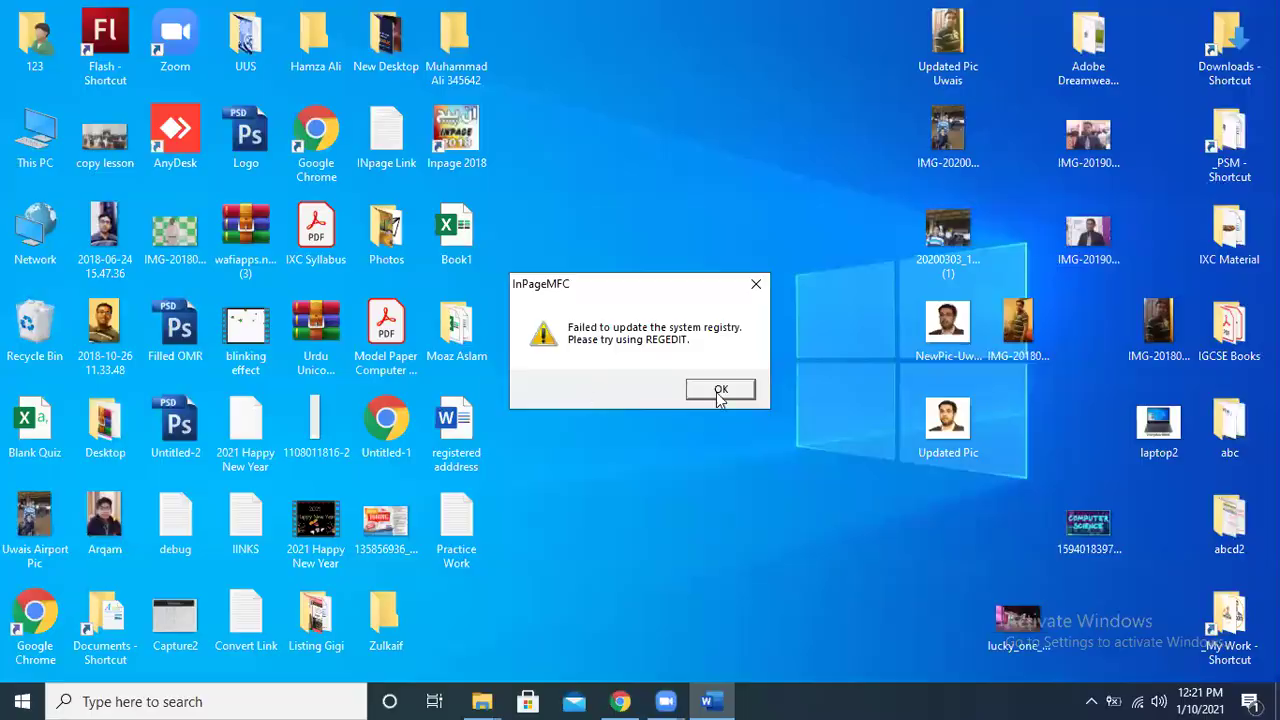
# Dismiss the registry warning and open P4 Section C.inp via File > Open.
pyautogui.click(723, 389)
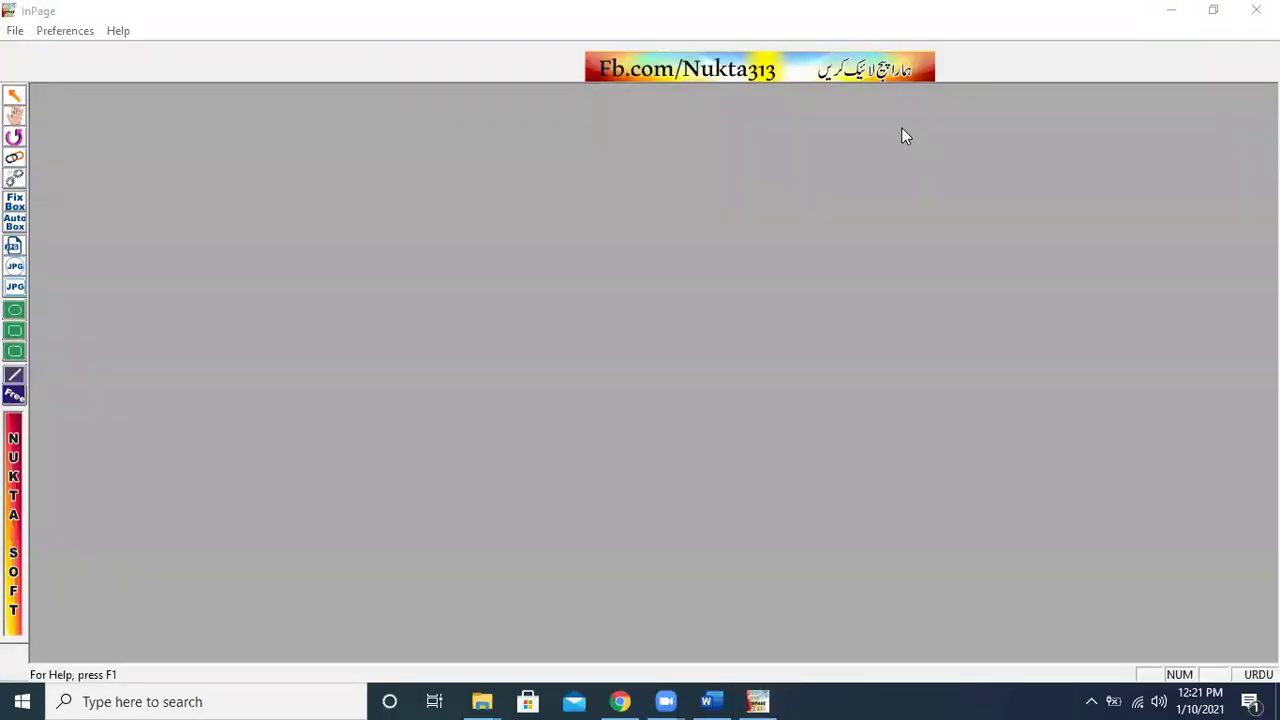
pyautogui.click(18, 31)
pyautogui.click(30, 80)
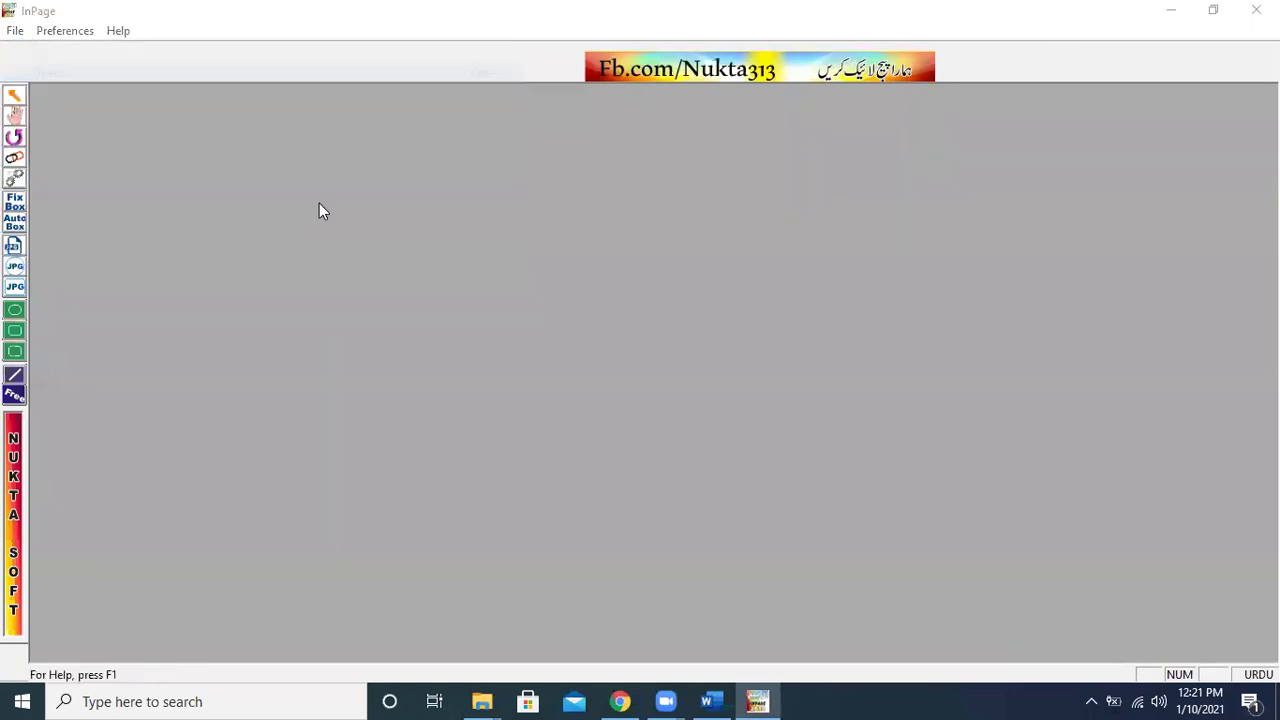
pyautogui.doubleClick(521, 309)
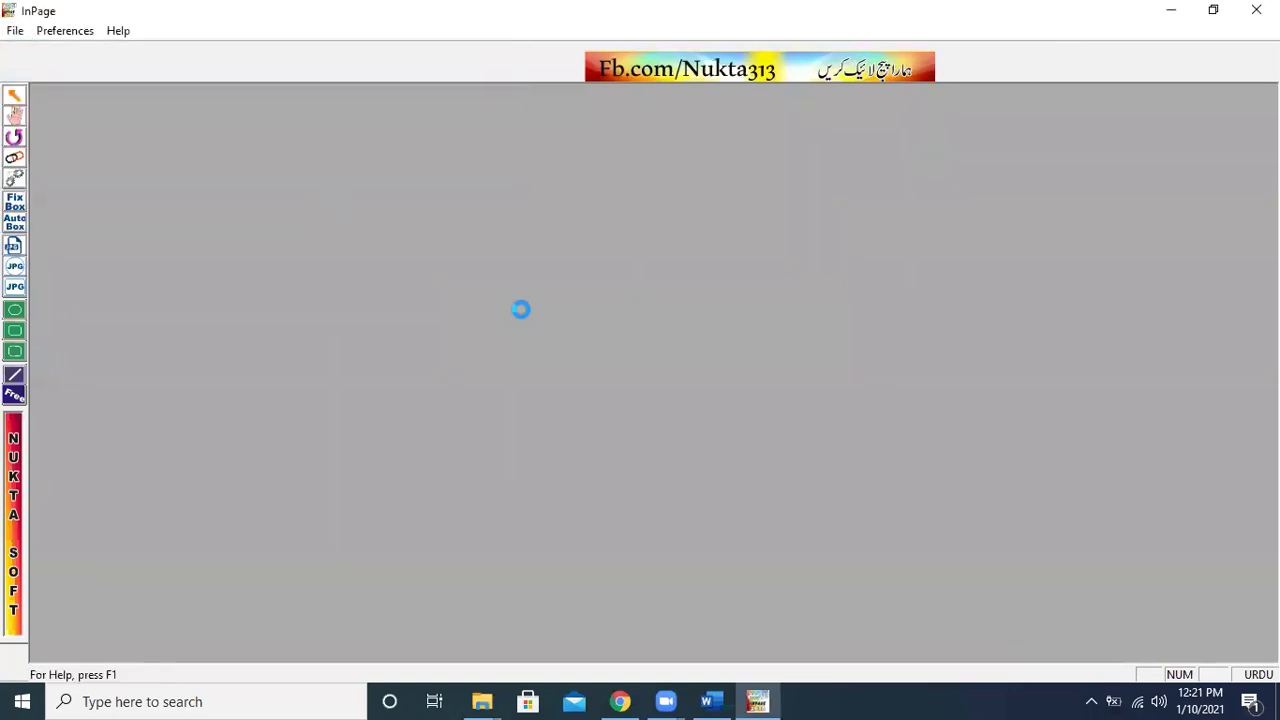
pyautogui.click(683, 326)
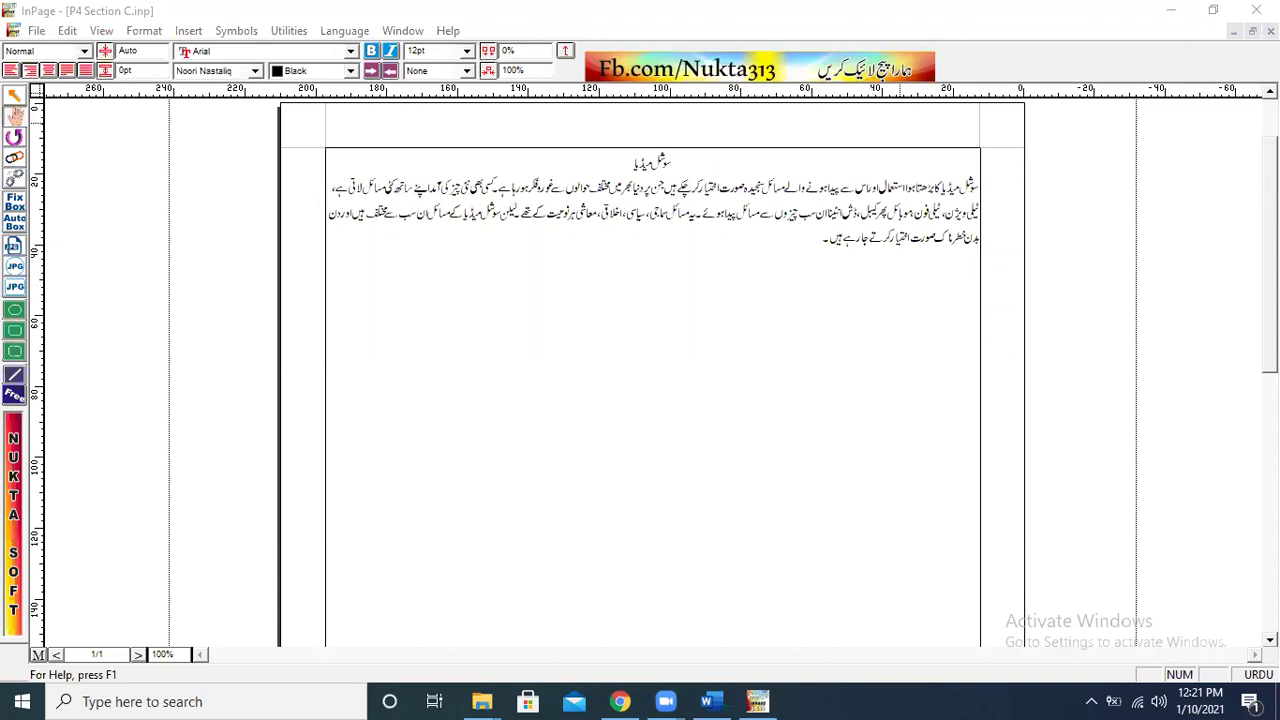
# Select the entire Urdu passage with its heading and set it to 18pt.
pyautogui.click(794, 248)
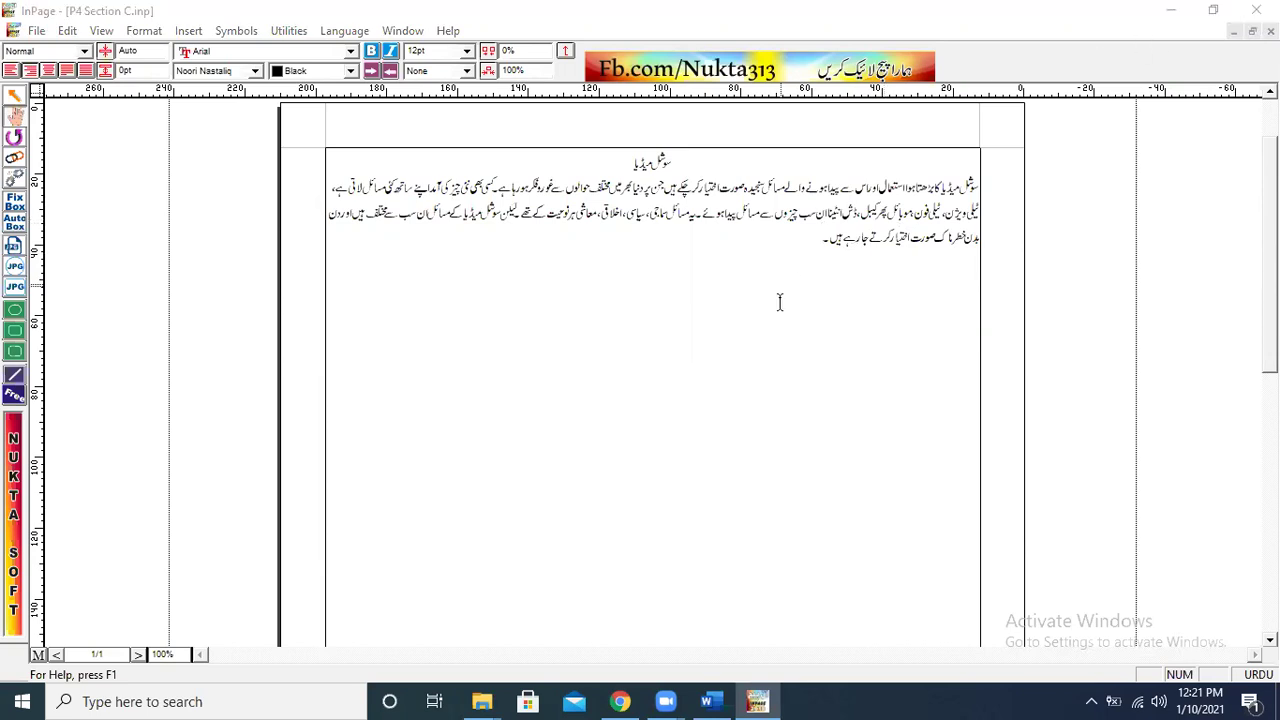
pyautogui.moveTo(790, 252); pyautogui.dragTo(946, 142)
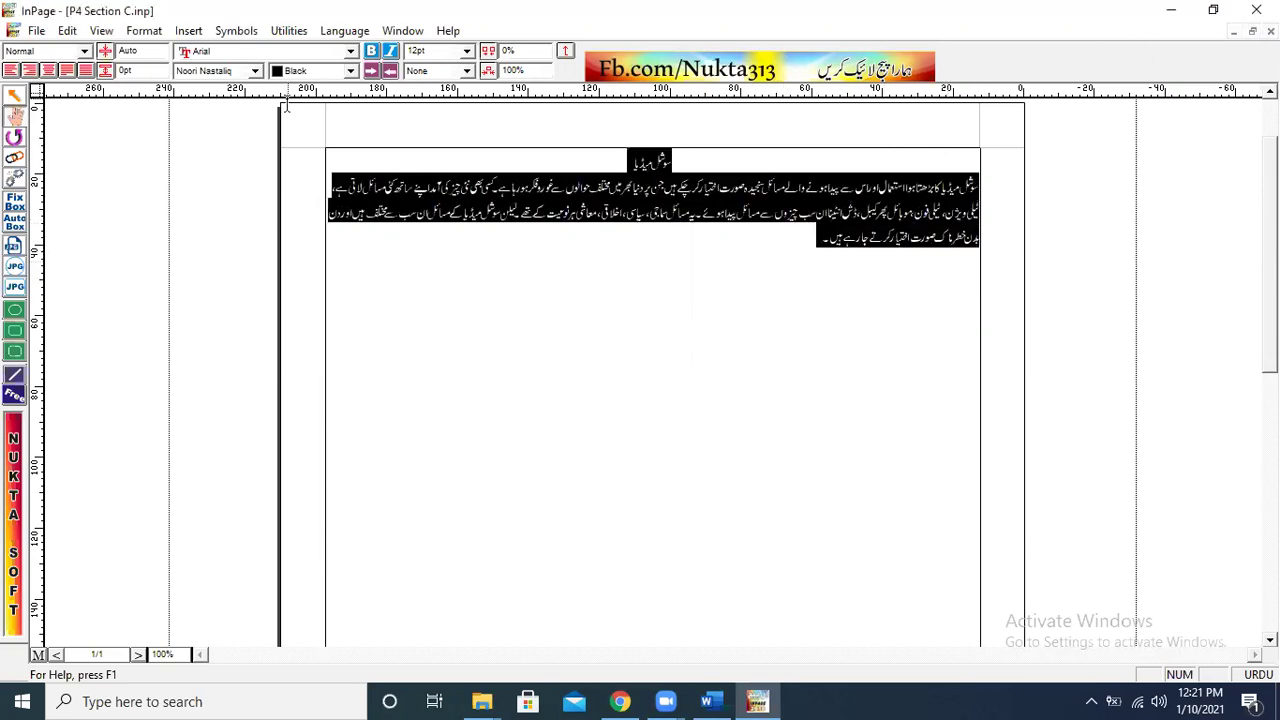
pyautogui.doubleClick(426, 50)
pyautogui.click(466, 51)
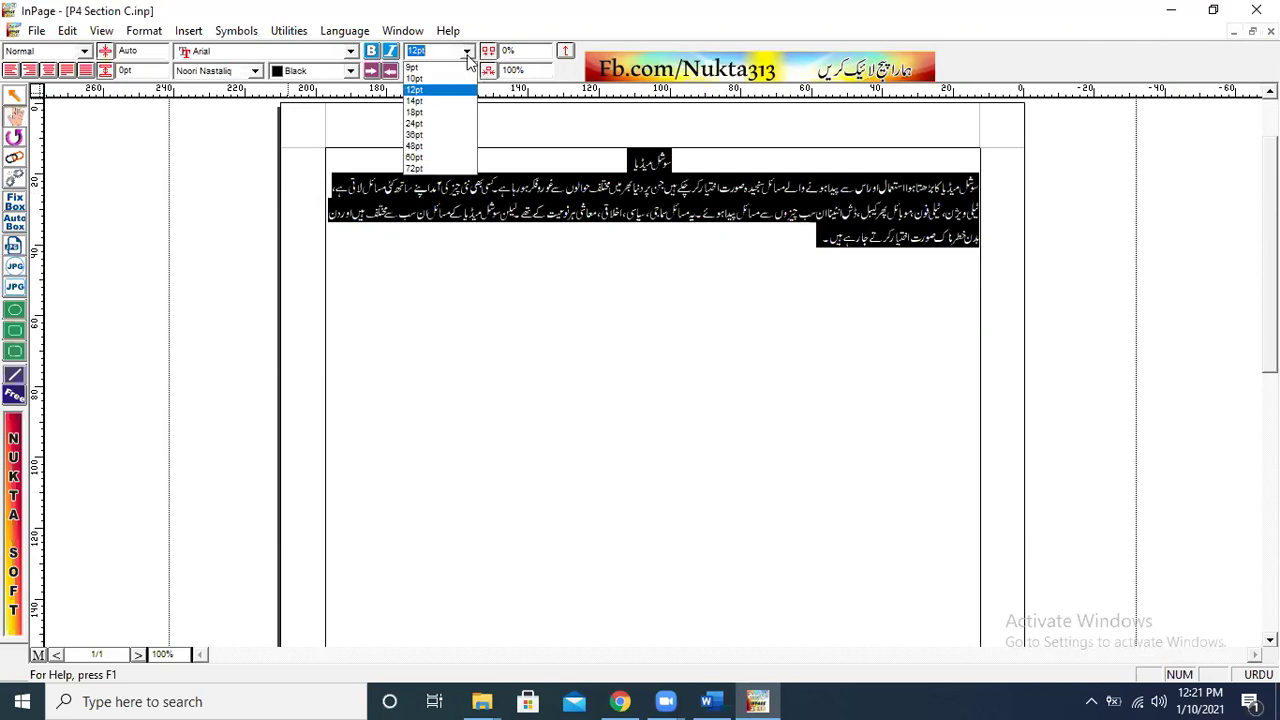
pyautogui.click(437, 112)
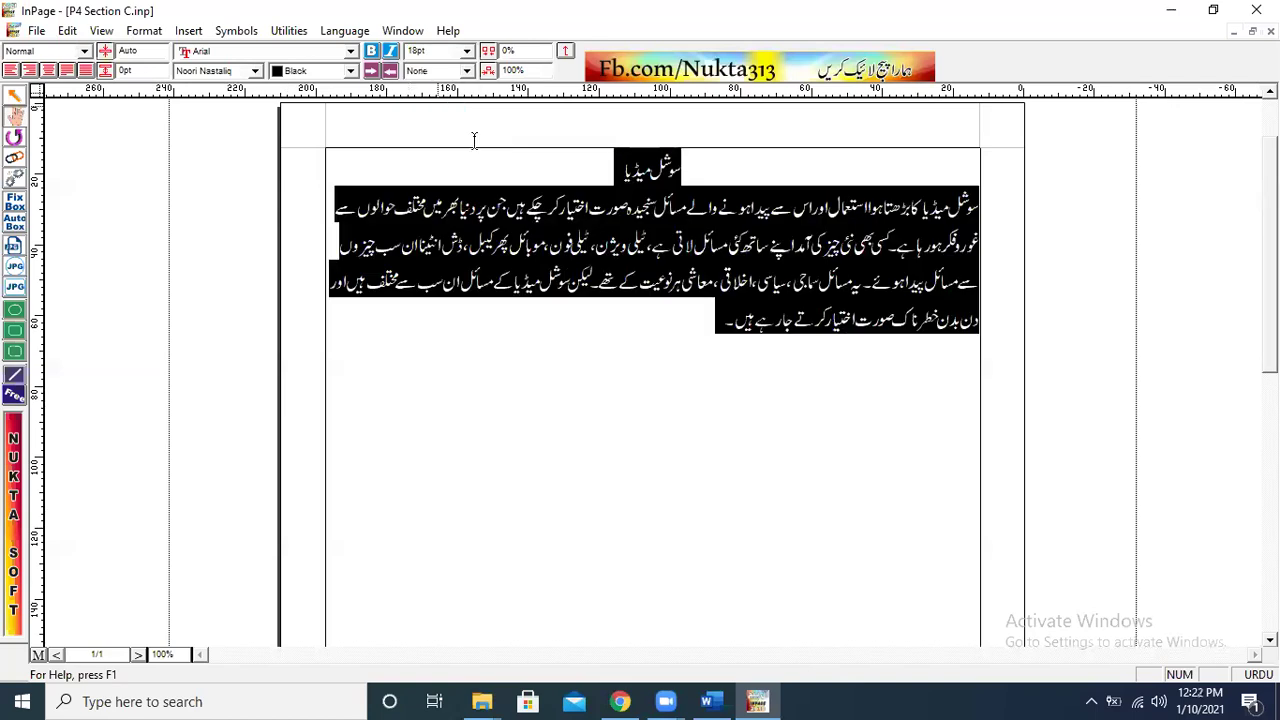
# Add a blank line above and below the heading.
pyautogui.click(617, 176)
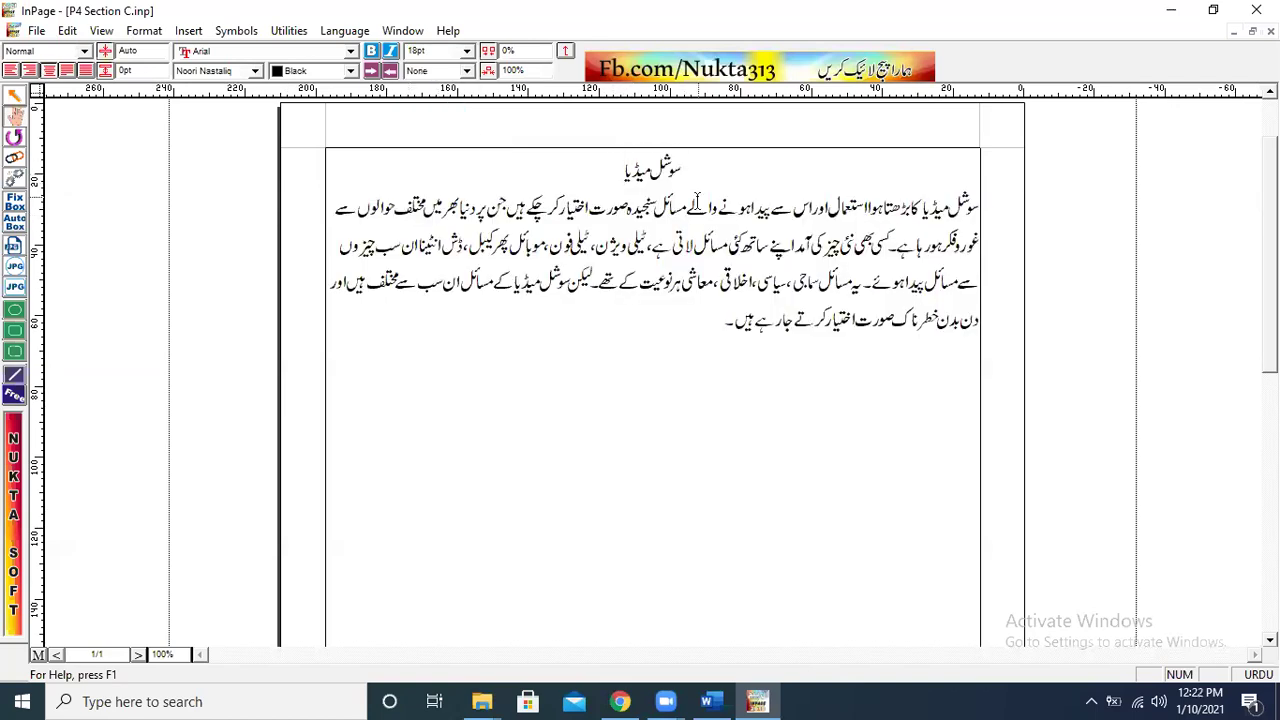
pyautogui.press('Home')
pyautogui.press('Return')
pyautogui.press('End')
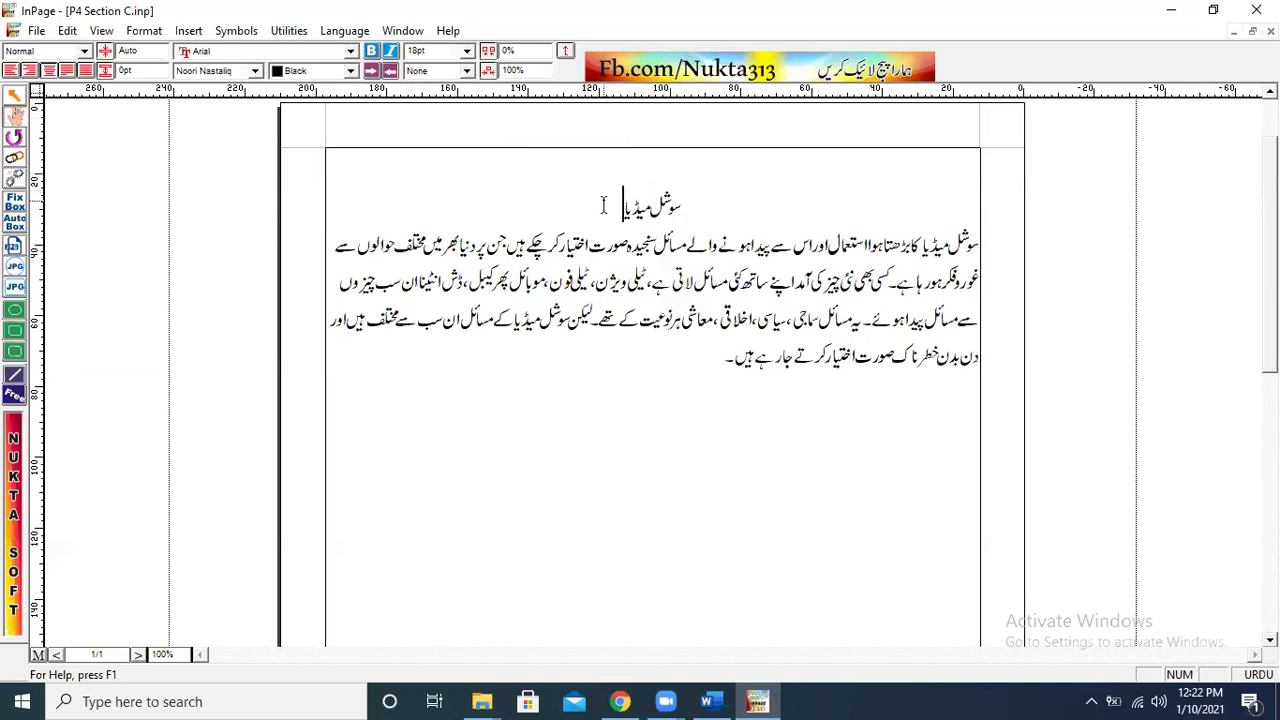
pyautogui.press('Return')
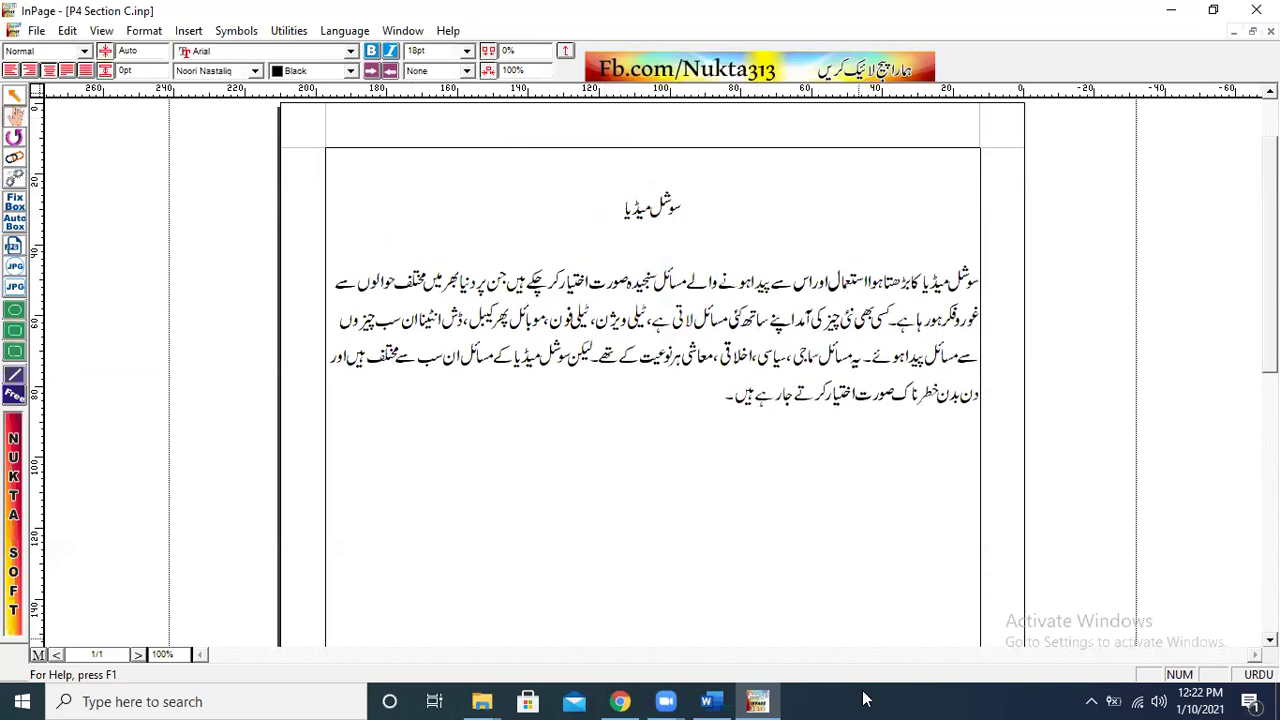
pyautogui.click(710, 701)
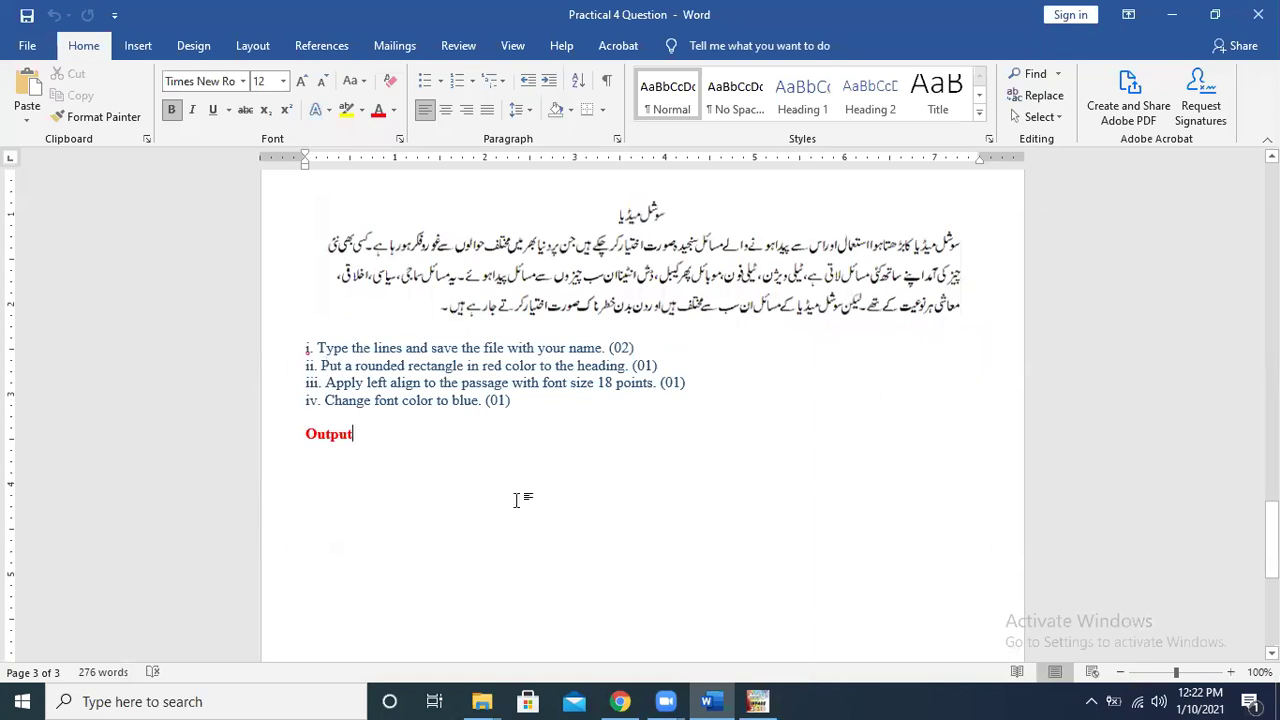
pyautogui.click(757, 701)
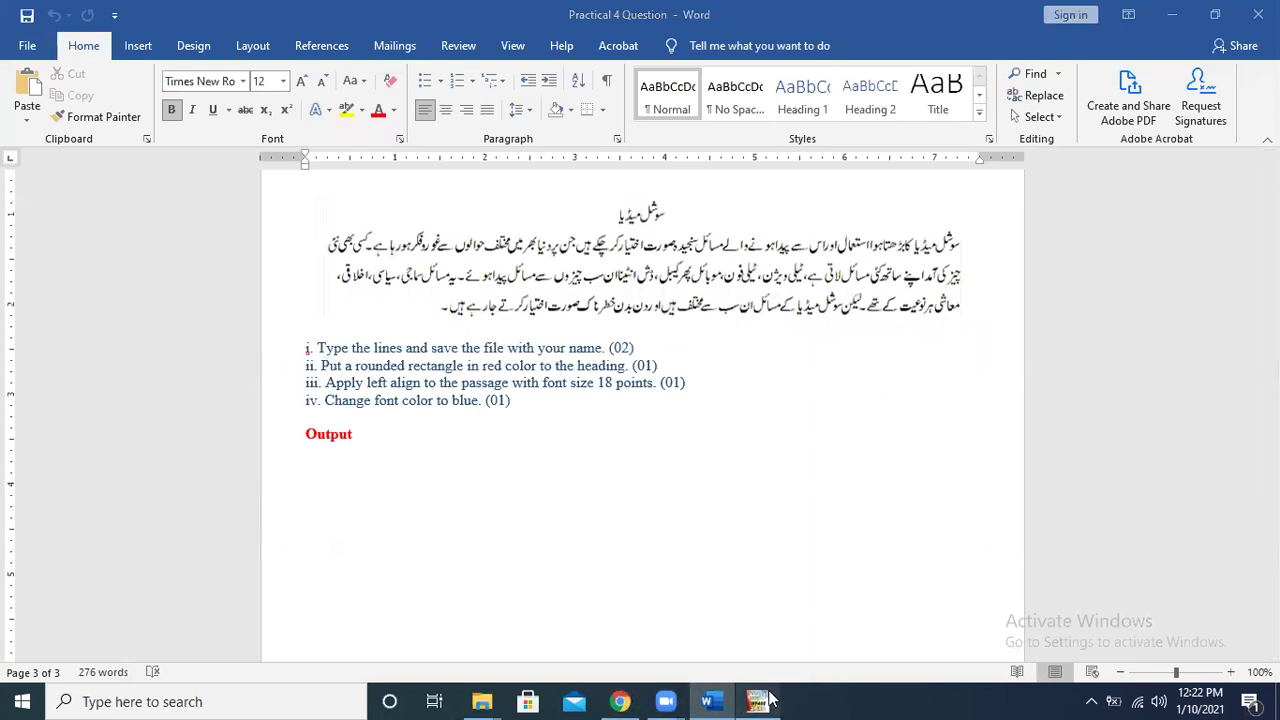
pyautogui.click(36, 30)
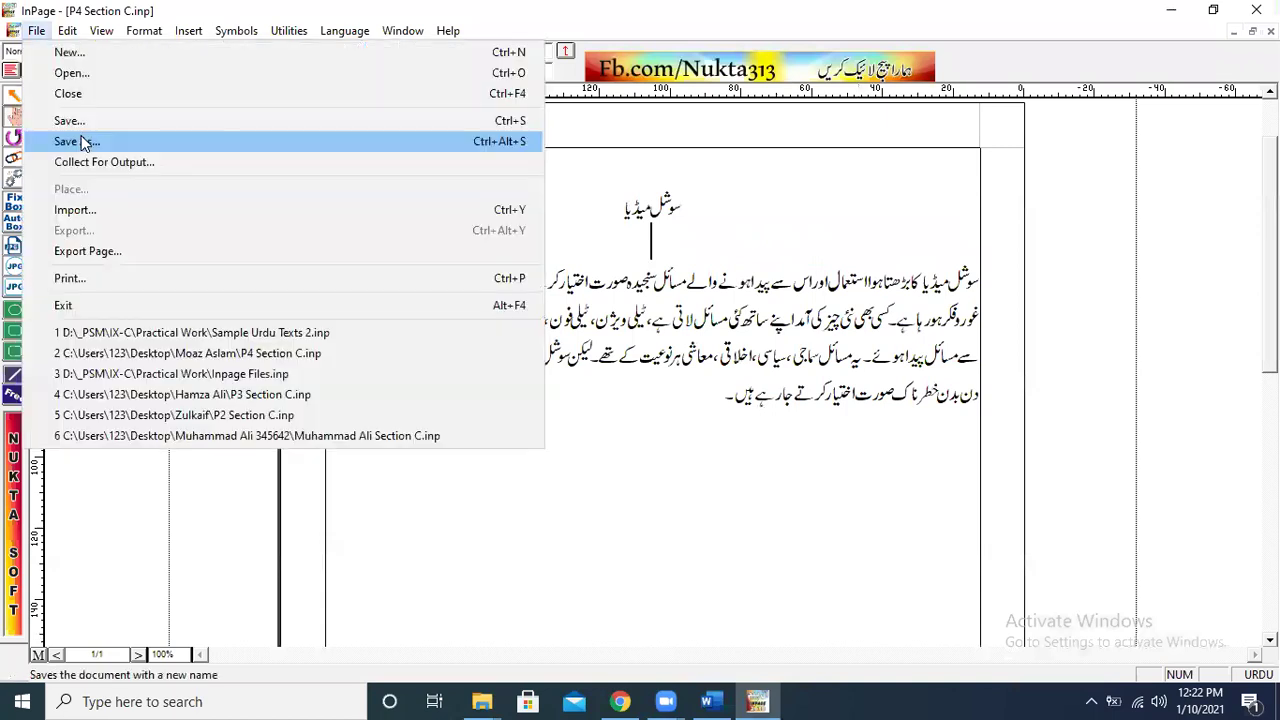
pyautogui.click(83, 139)
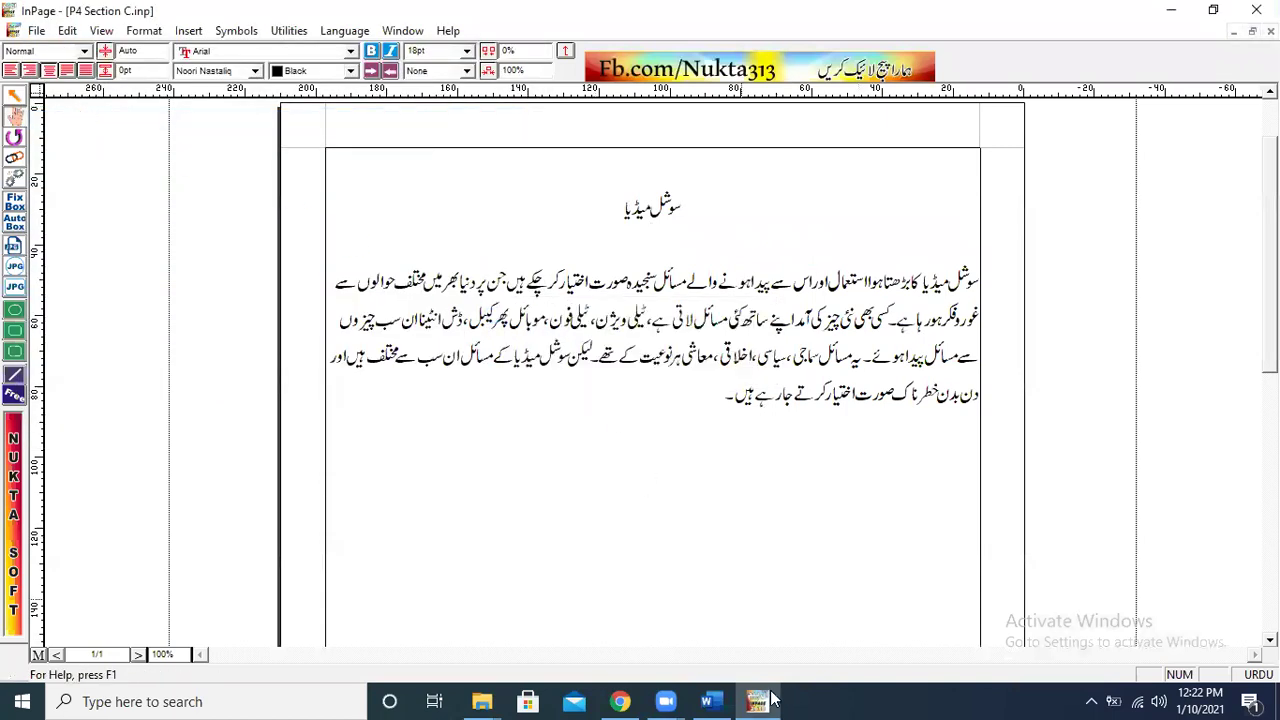
pyautogui.click(722, 700)
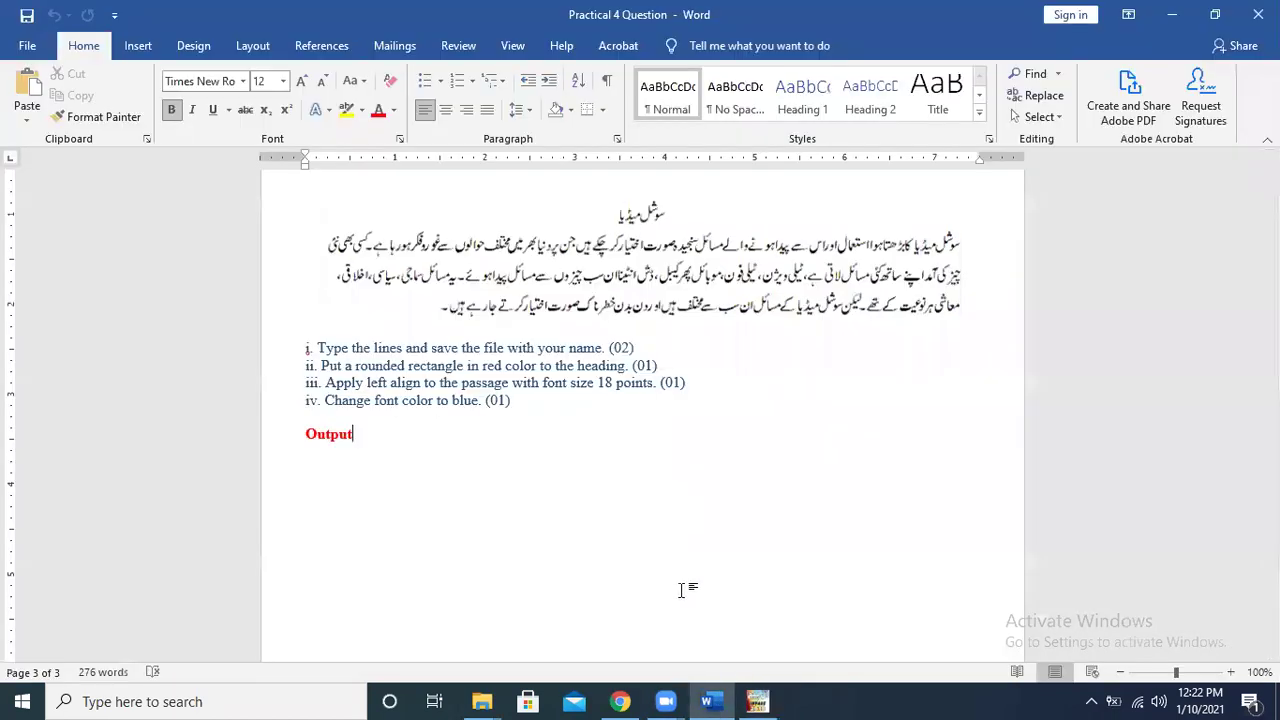
pyautogui.click(757, 701)
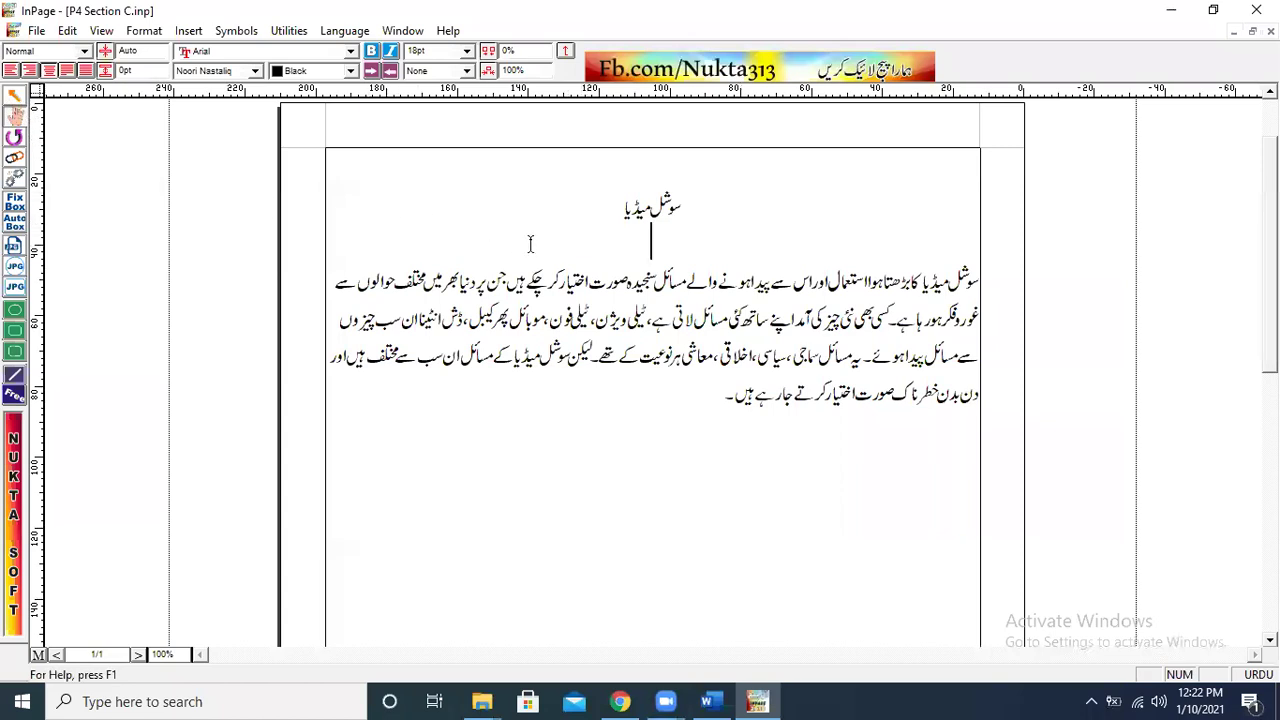
pyautogui.click(688, 281)
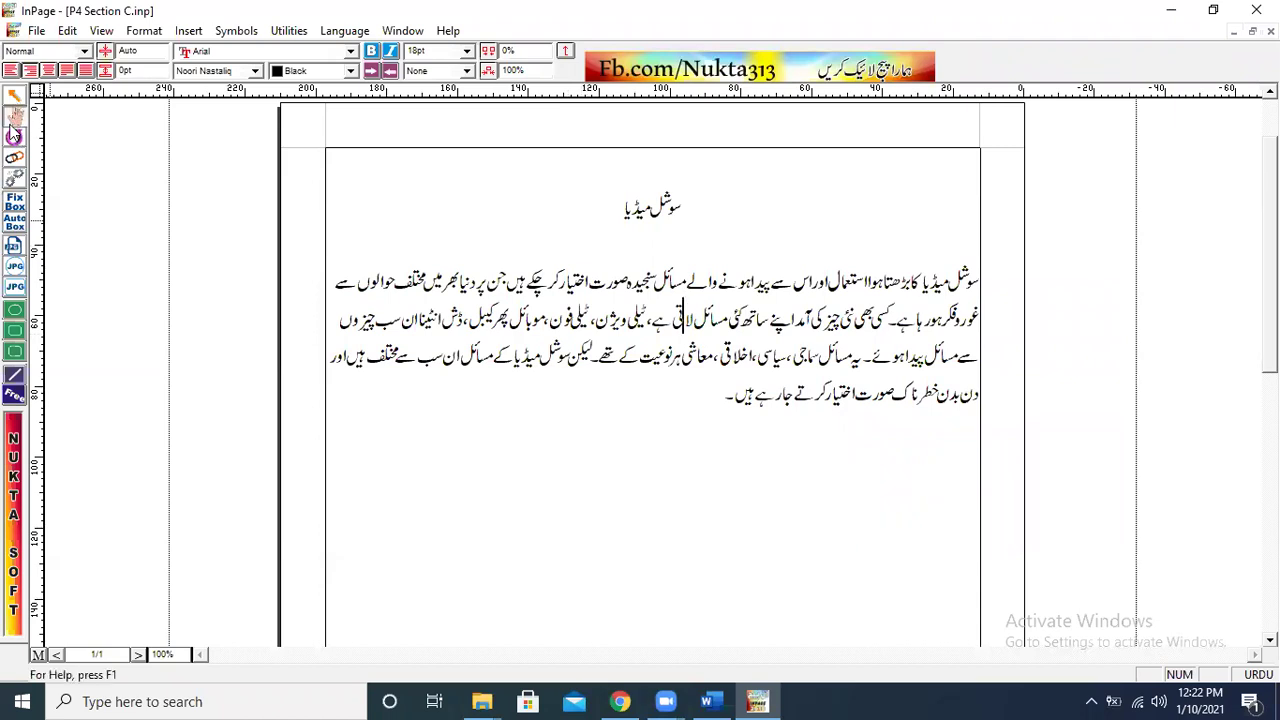
pyautogui.click(14, 96)
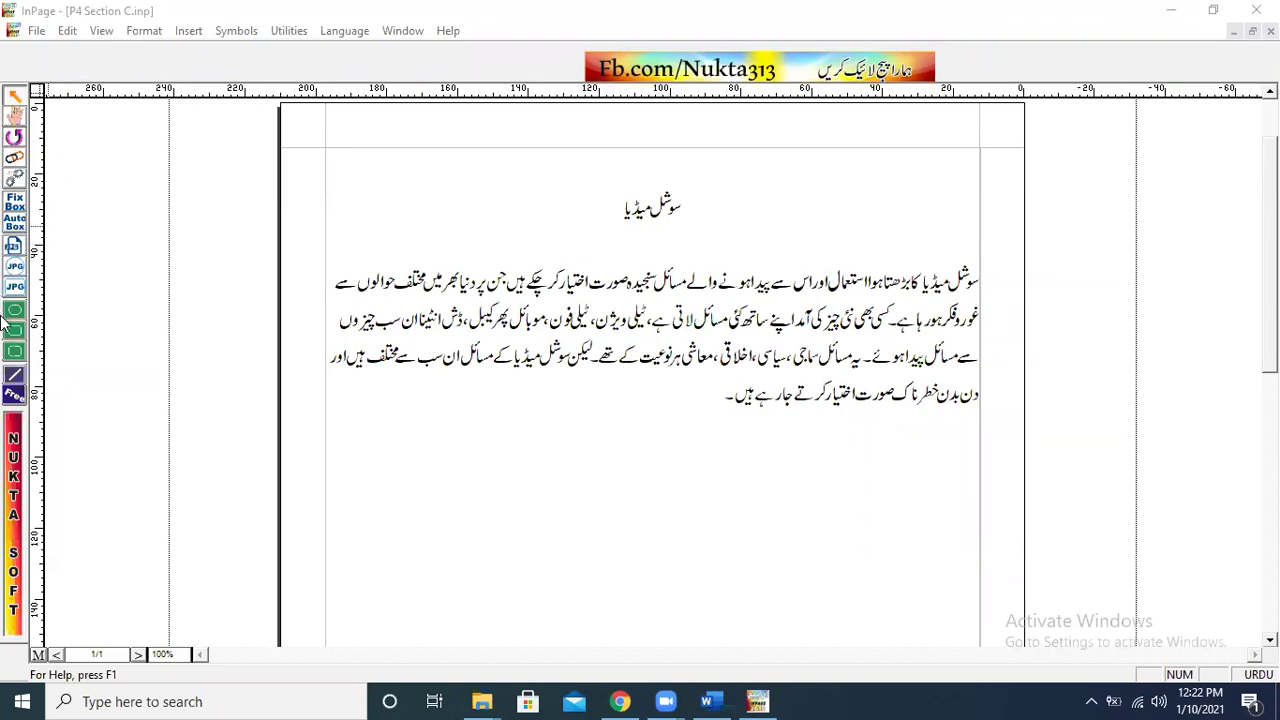
pyautogui.click(14, 310)
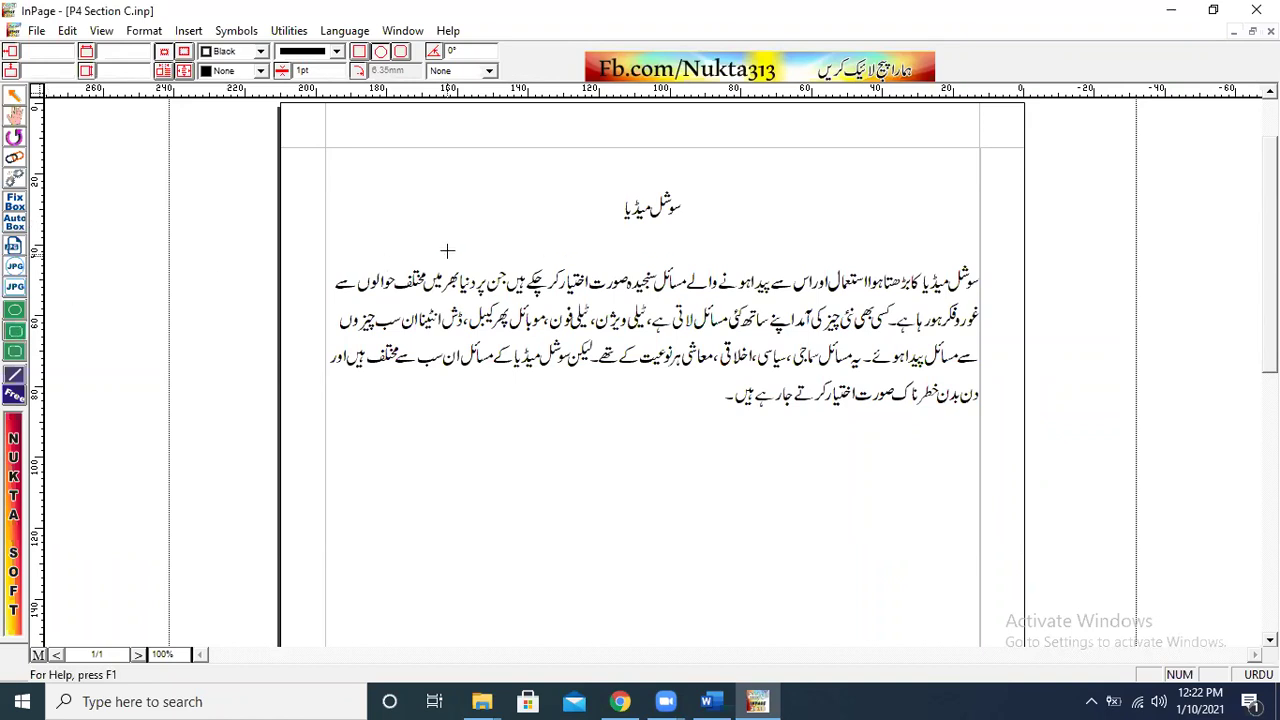
pyautogui.moveTo(533, 167); pyautogui.dragTo(745, 260)
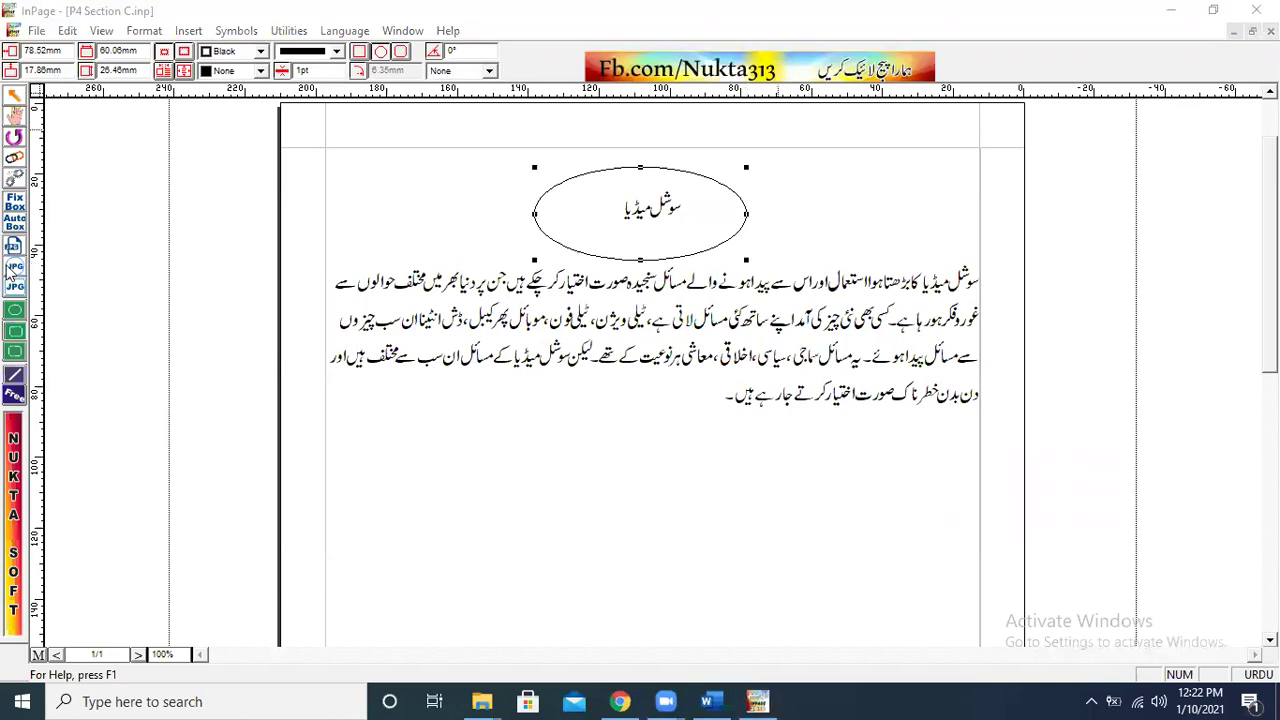
pyautogui.click(16, 98)
pyautogui.click(550, 225)
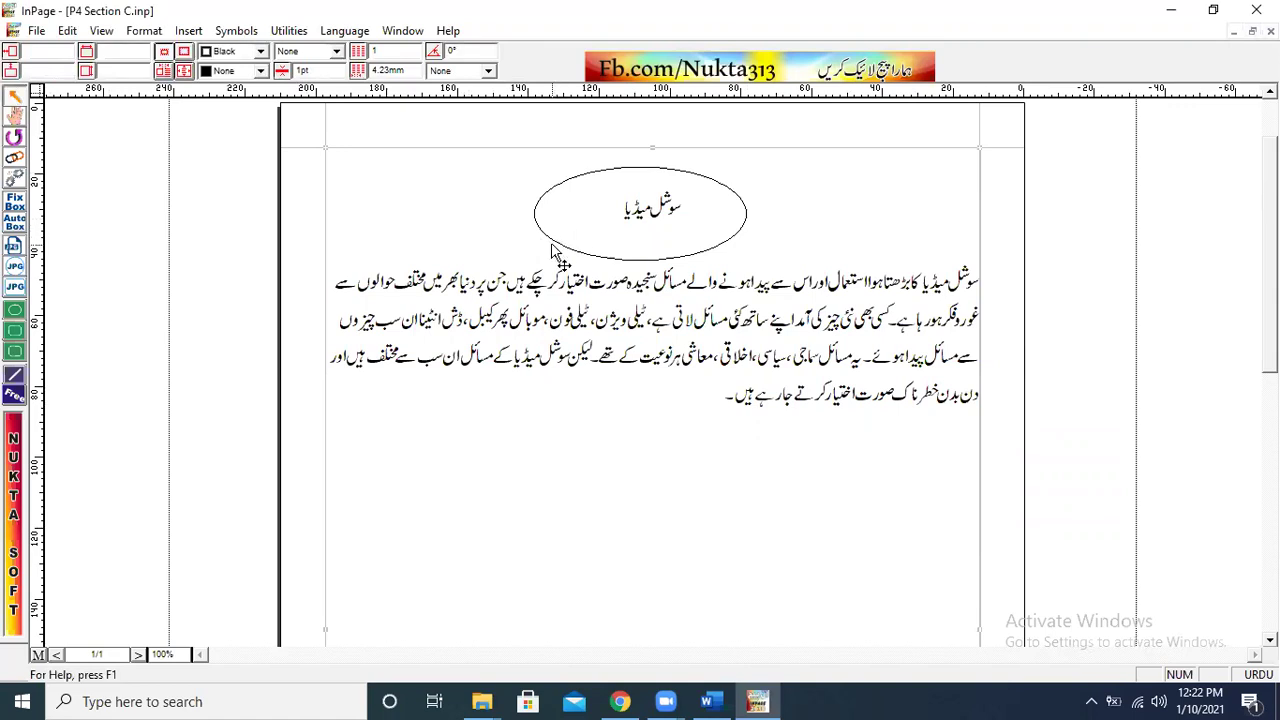
pyautogui.press('Delete')
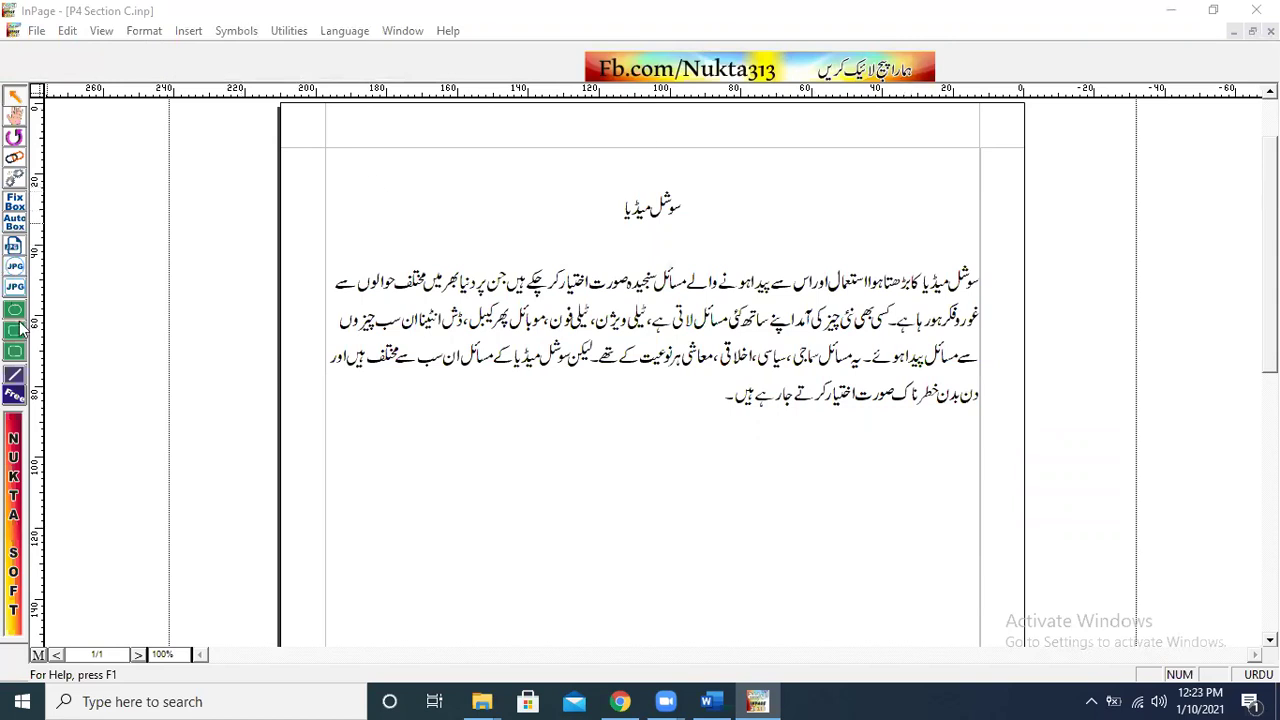
# Draw a rounded rectangle around the heading with a solid border line.
pyautogui.click(17, 356)
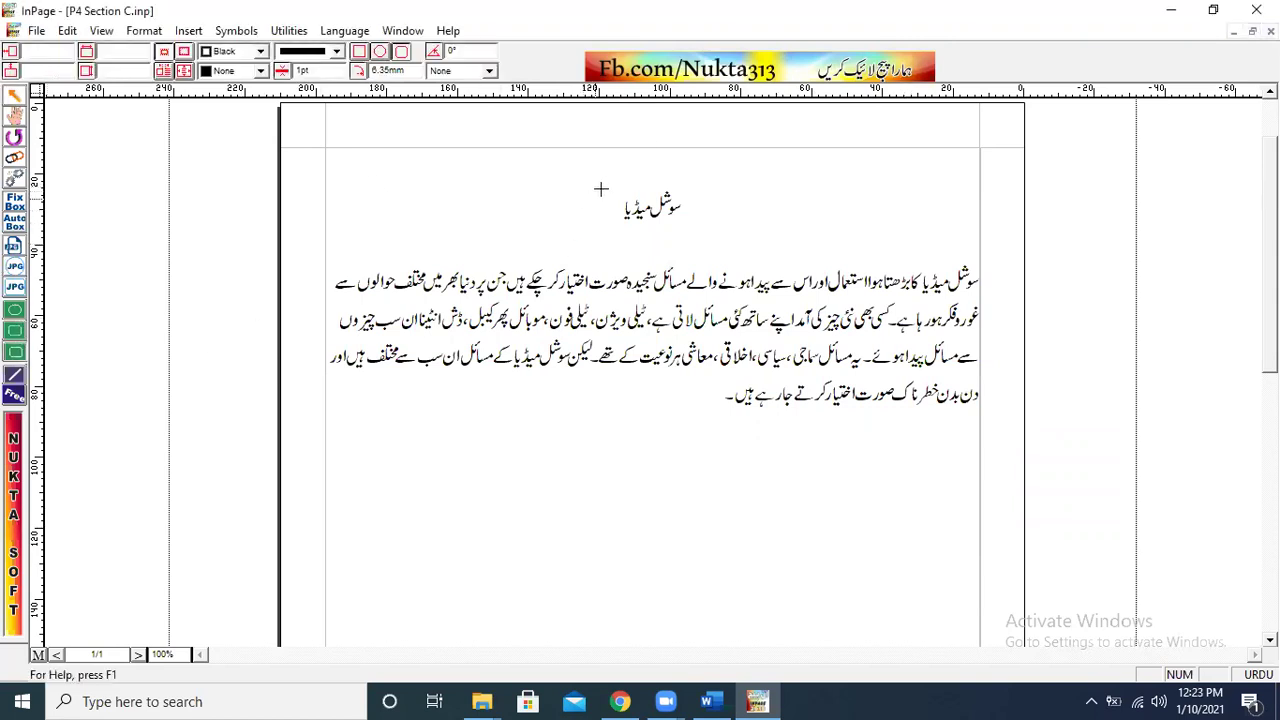
pyautogui.moveTo(602, 182); pyautogui.dragTo(718, 246)
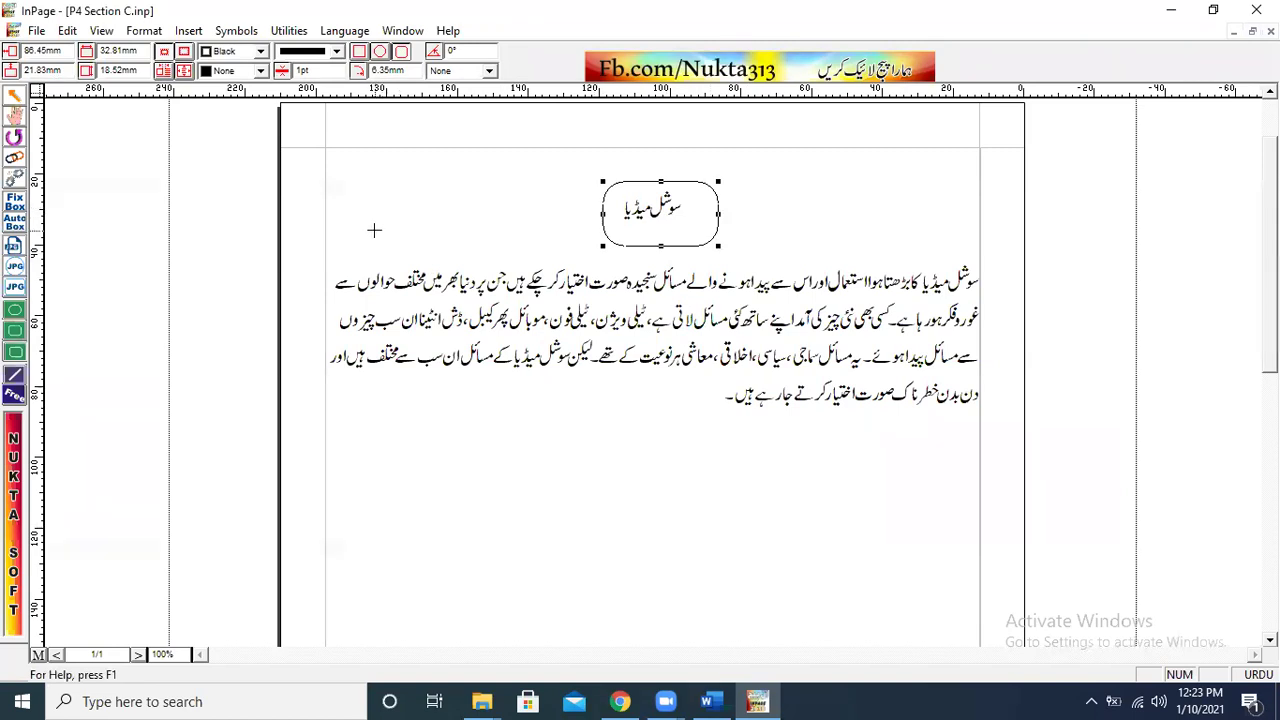
pyautogui.click(337, 52)
pyautogui.click(335, 70)
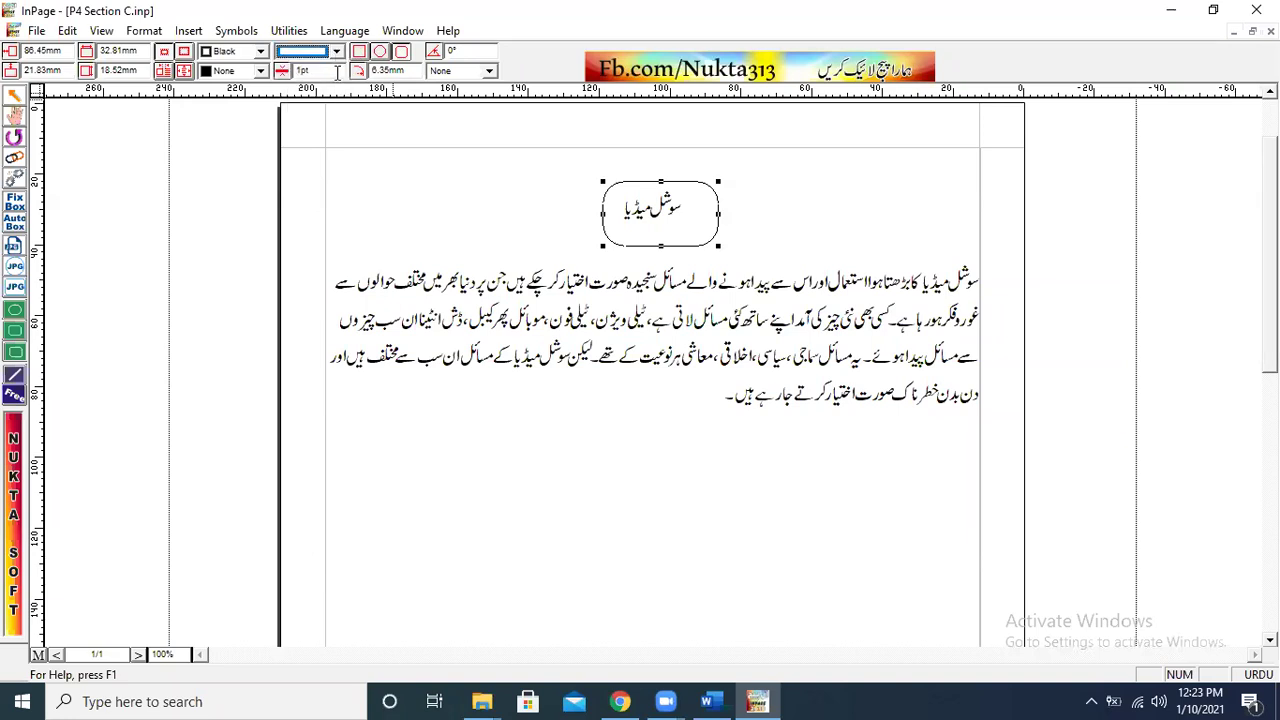
# Browse the fill colours but leave the rectangle's fill at None, then deselect it.
pyautogui.click(261, 71)
pyautogui.click(264, 133)
pyautogui.click(264, 133)
pyautogui.scroll(2, 268, 90)
pyautogui.scroll(-2, 268, 90)
pyautogui.scroll(3, 265, 88)
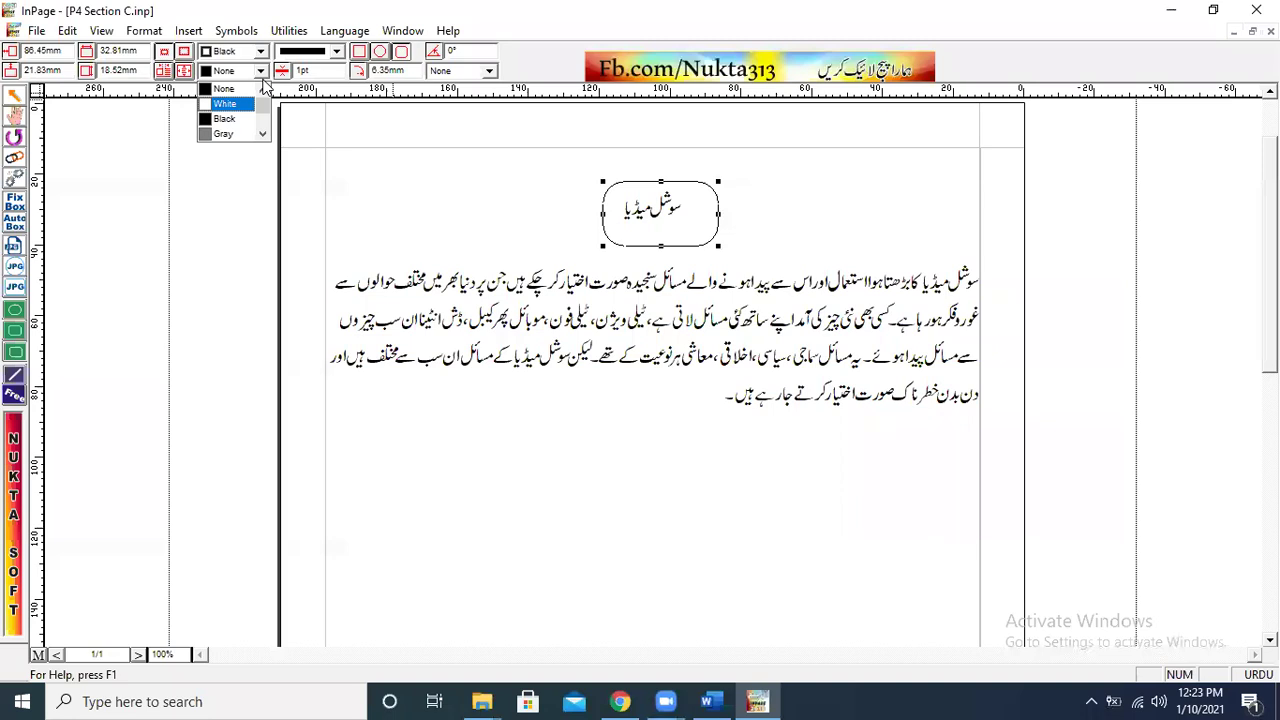
pyautogui.moveTo(264, 98); pyautogui.dragTo(264, 124)
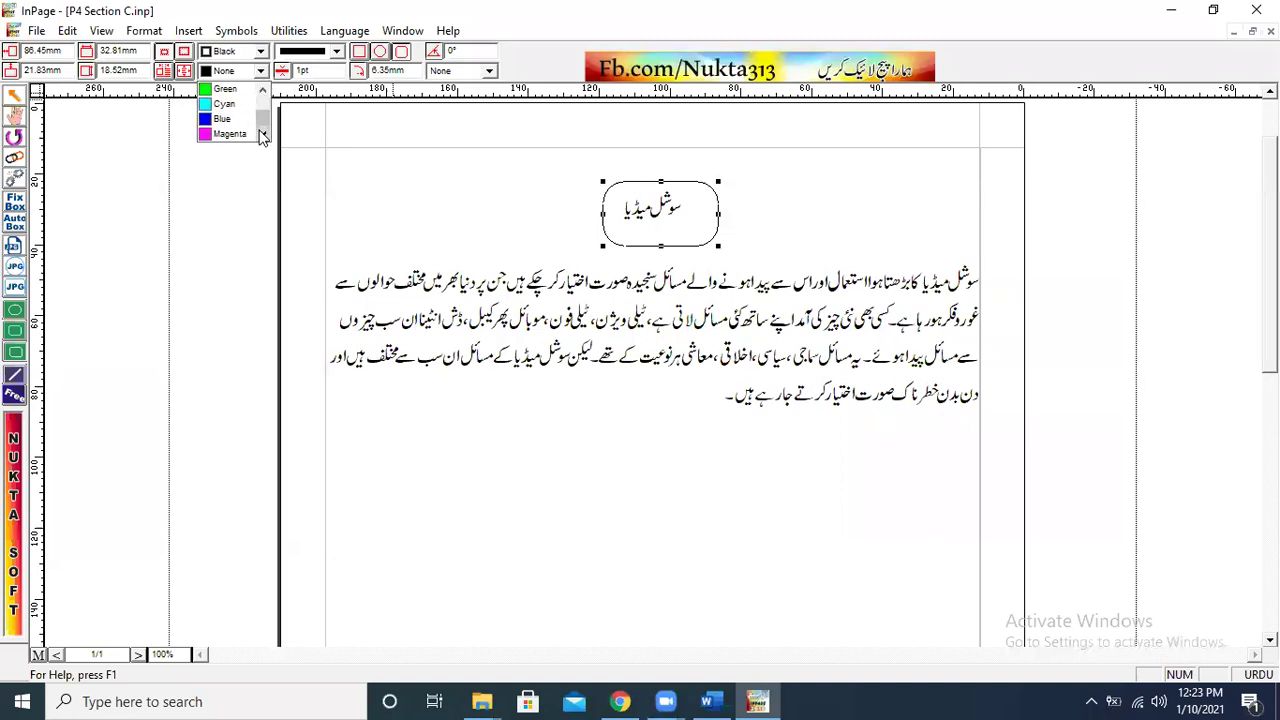
pyautogui.click(220, 70)
pyautogui.click(259, 71)
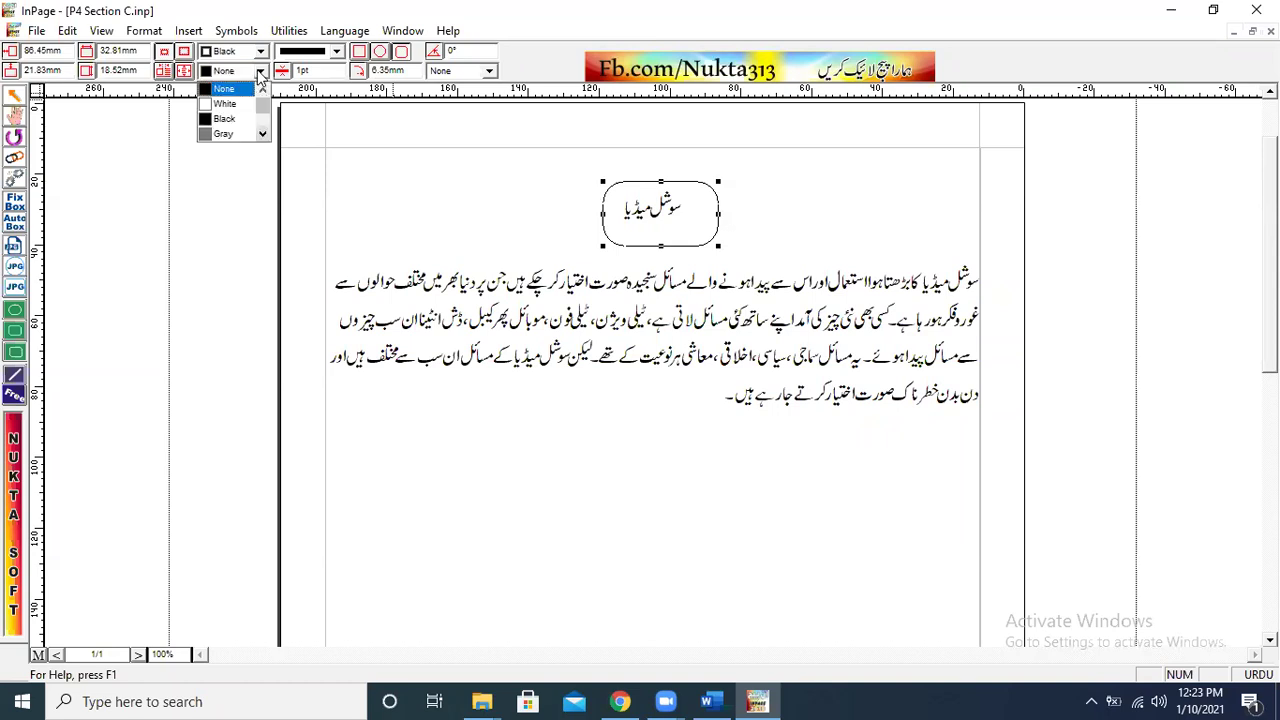
pyautogui.click(632, 179)
pyautogui.click(632, 180)
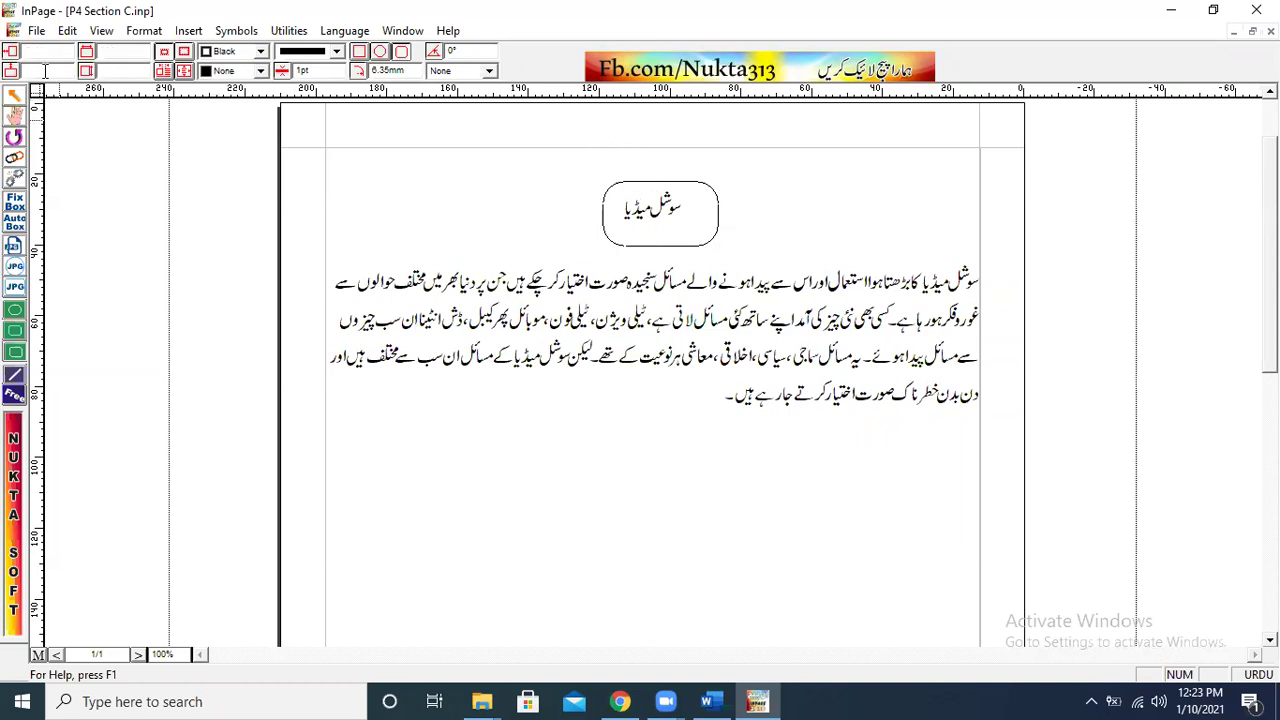
# Change the rounded rectangle's border colour to red in Modify Object.
pyautogui.doubleClick(651, 246)
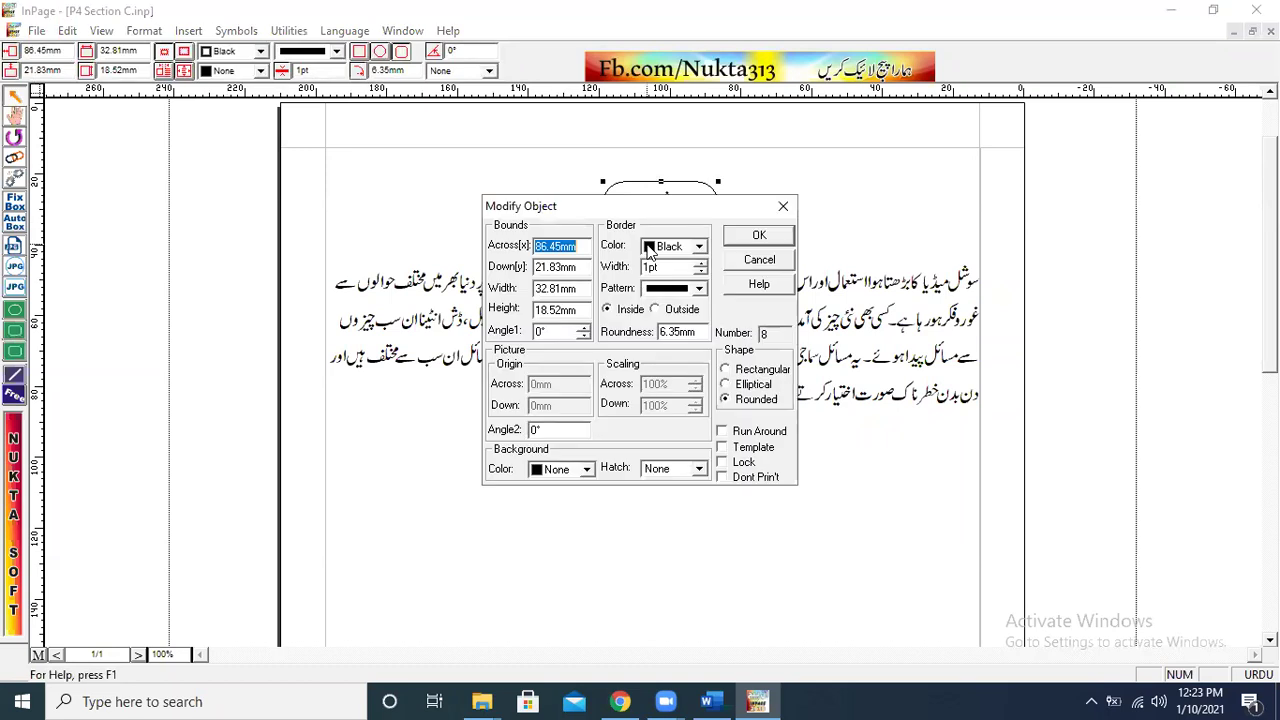
pyautogui.click(698, 247)
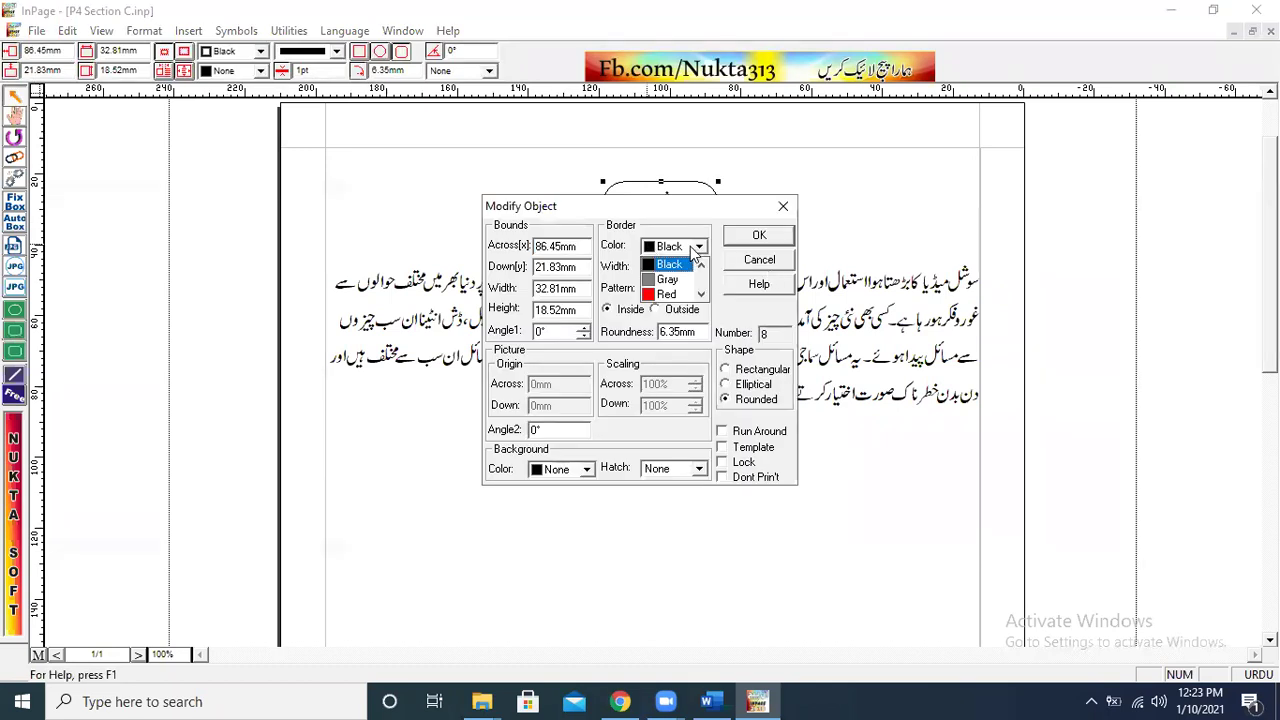
pyautogui.click(667, 294)
pyautogui.click(762, 238)
pyautogui.click(805, 222)
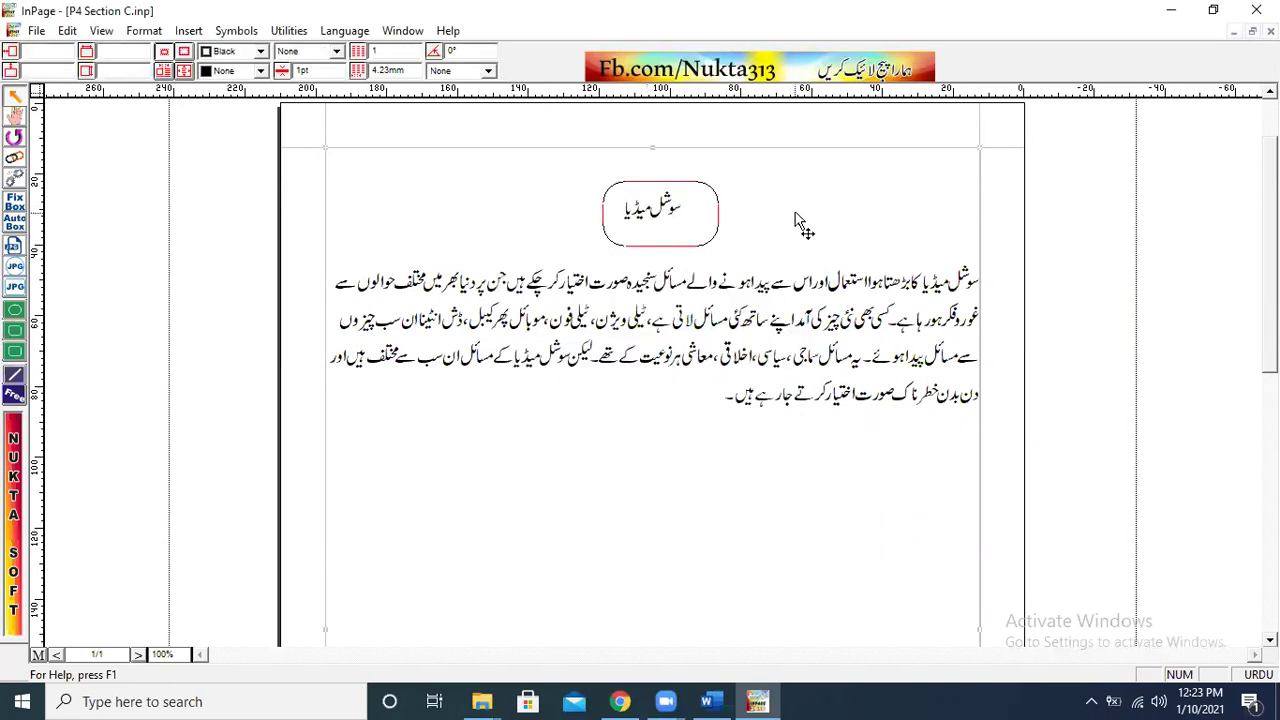
pyautogui.click(668, 188)
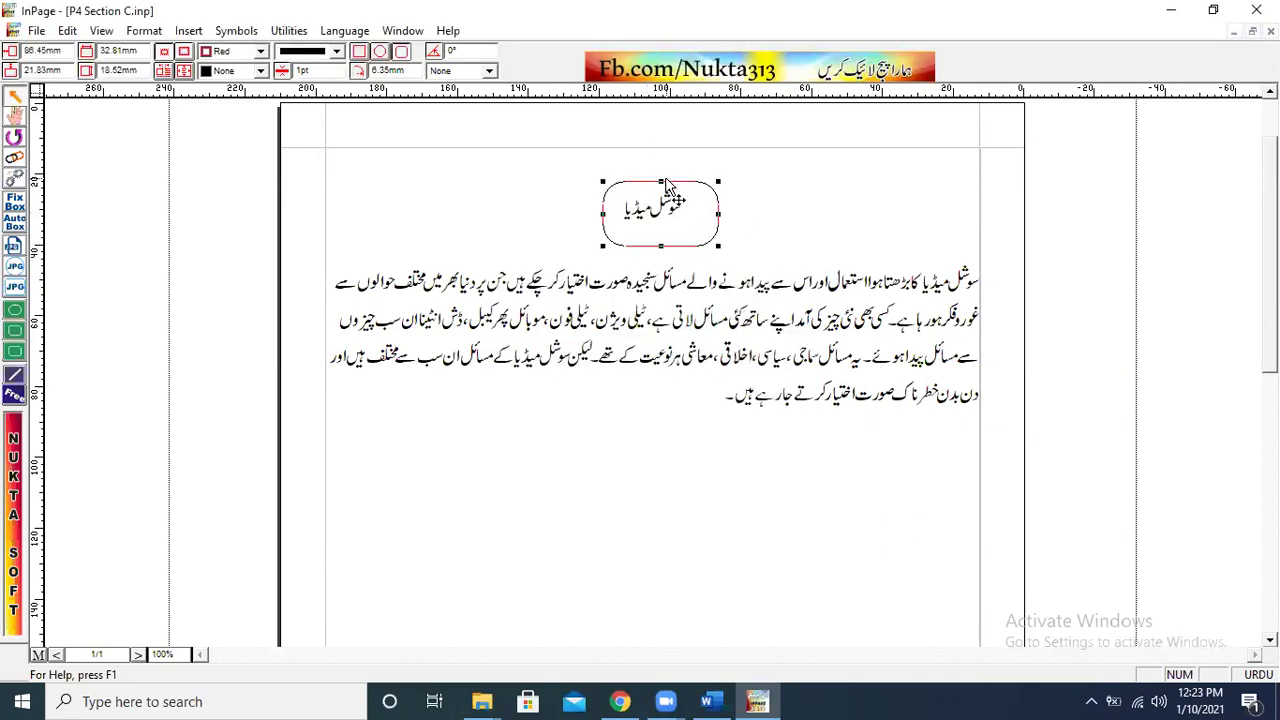
# Check the toolbar colour menus, keeping a red border and no fill.
pyautogui.click(260, 51)
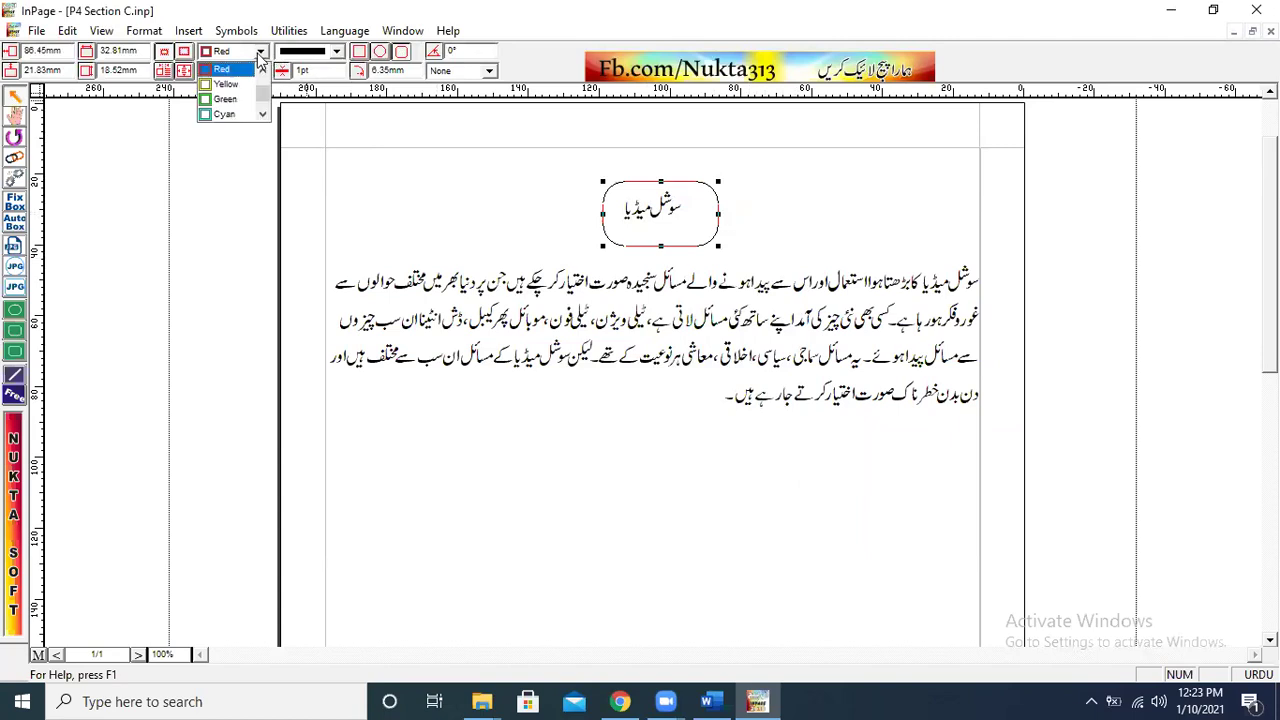
pyautogui.click(227, 70)
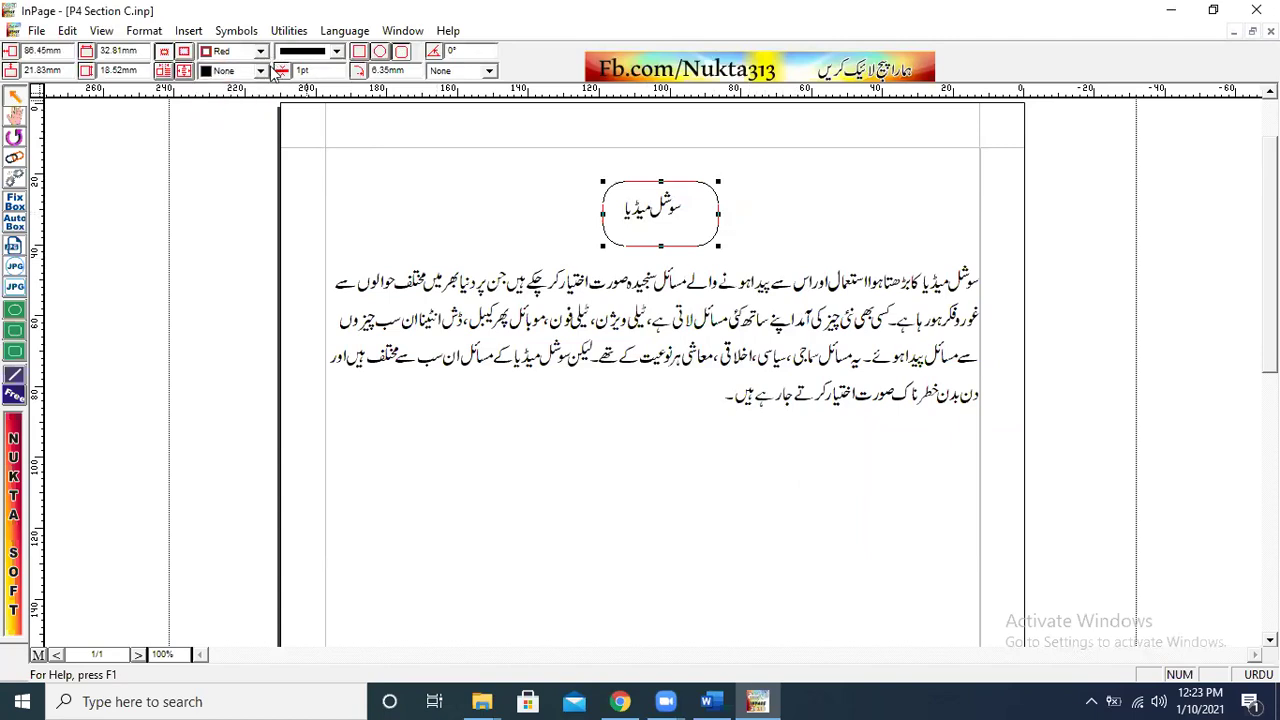
pyautogui.click(261, 71)
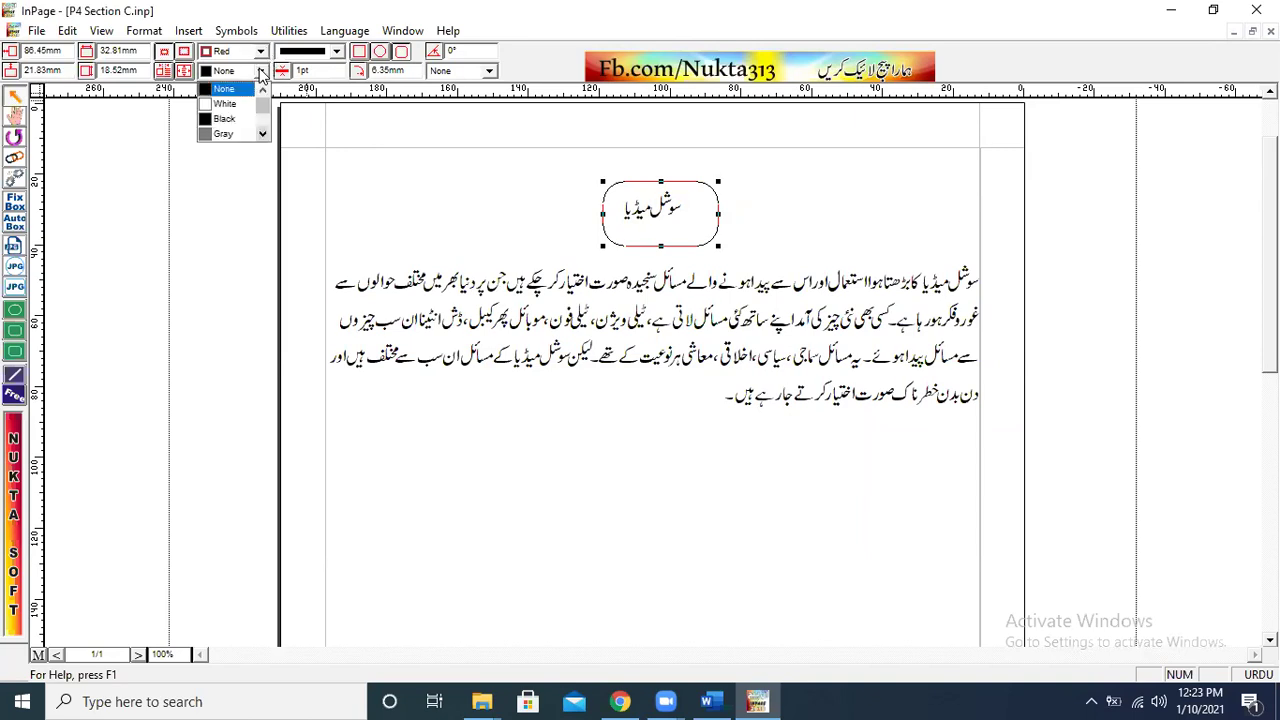
pyautogui.click(261, 71)
pyautogui.click(260, 51)
pyautogui.click(264, 114)
pyautogui.click(260, 51)
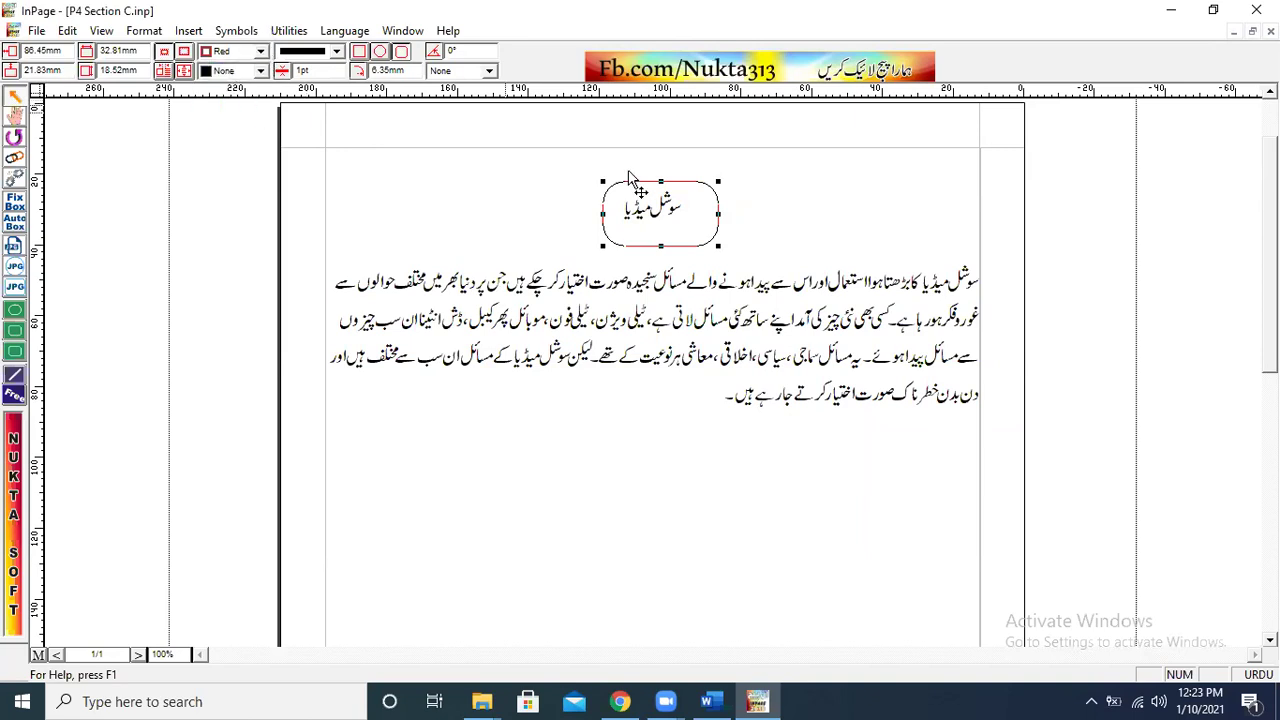
pyautogui.click(820, 228)
# Try setting the rounded rectangle's border pattern to None.
pyautogui.doubleClick(652, 193)
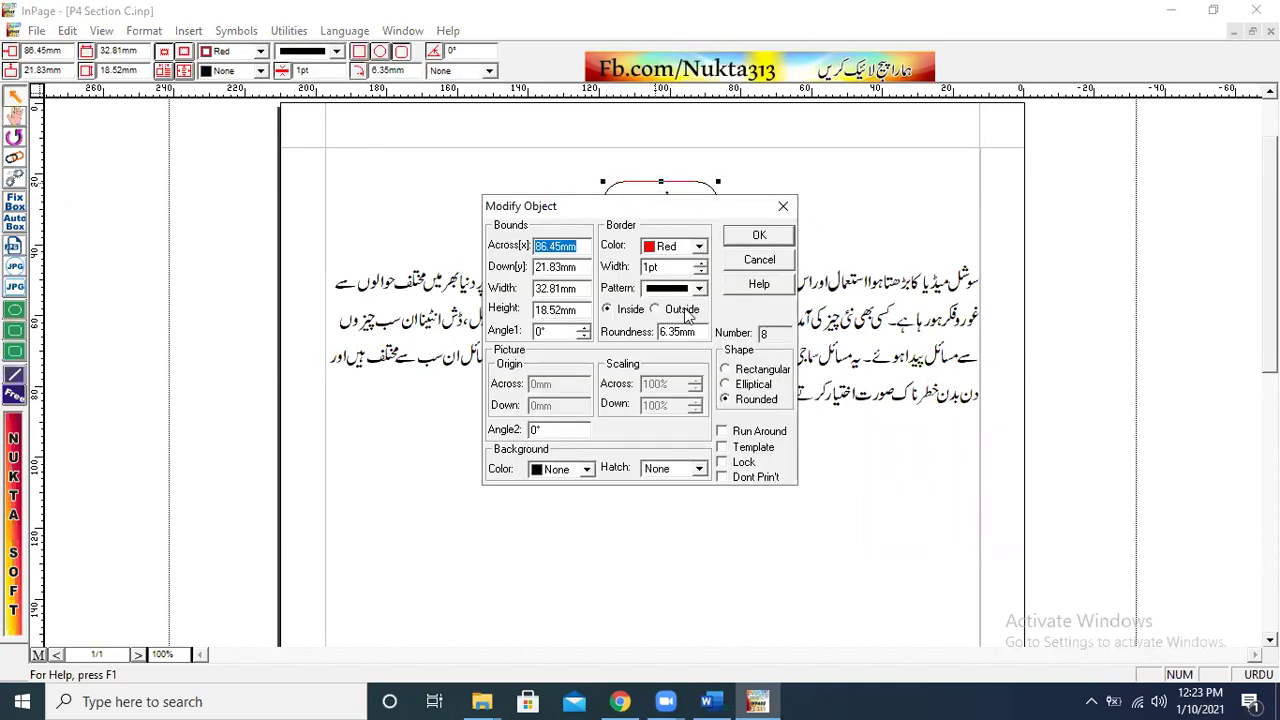
pyautogui.click(699, 289)
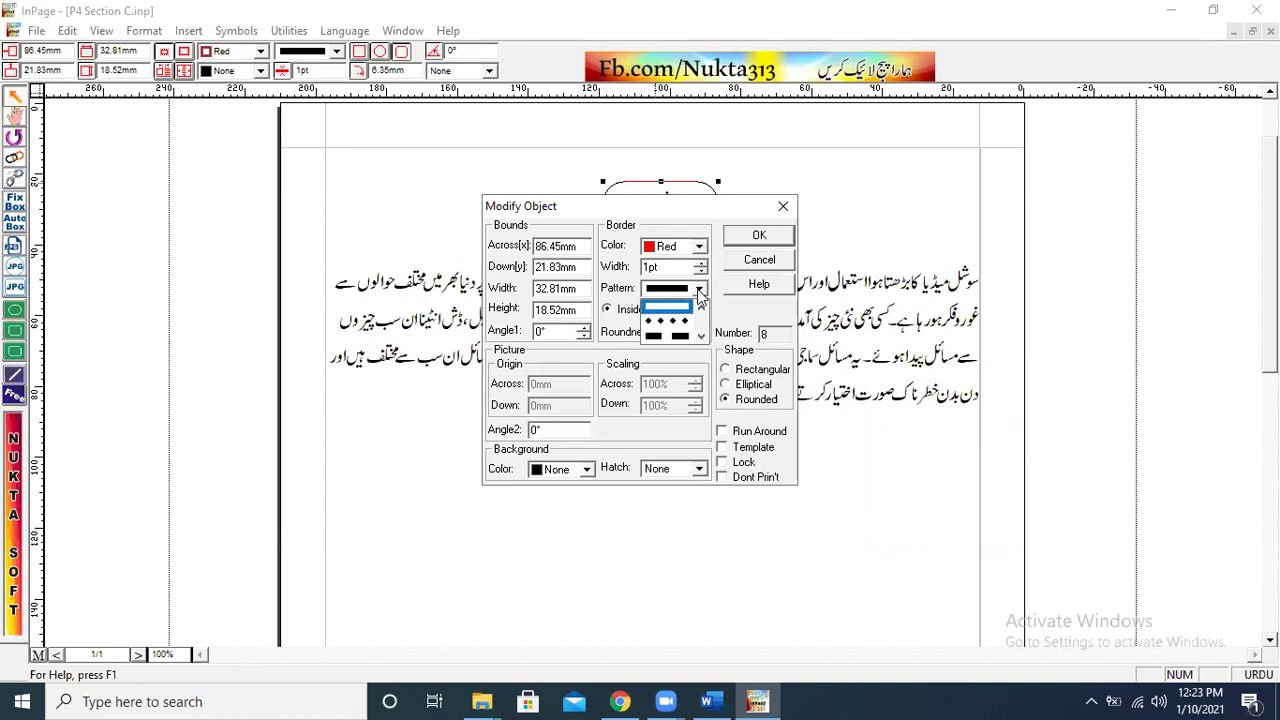
pyautogui.click(702, 337)
pyautogui.click(702, 337)
pyautogui.click(702, 337)
pyautogui.click(701, 312)
pyautogui.click(701, 312)
pyautogui.click(701, 312)
pyautogui.click(701, 312)
pyautogui.click(701, 312)
pyautogui.click(701, 312)
pyautogui.click(701, 312)
pyautogui.click(701, 312)
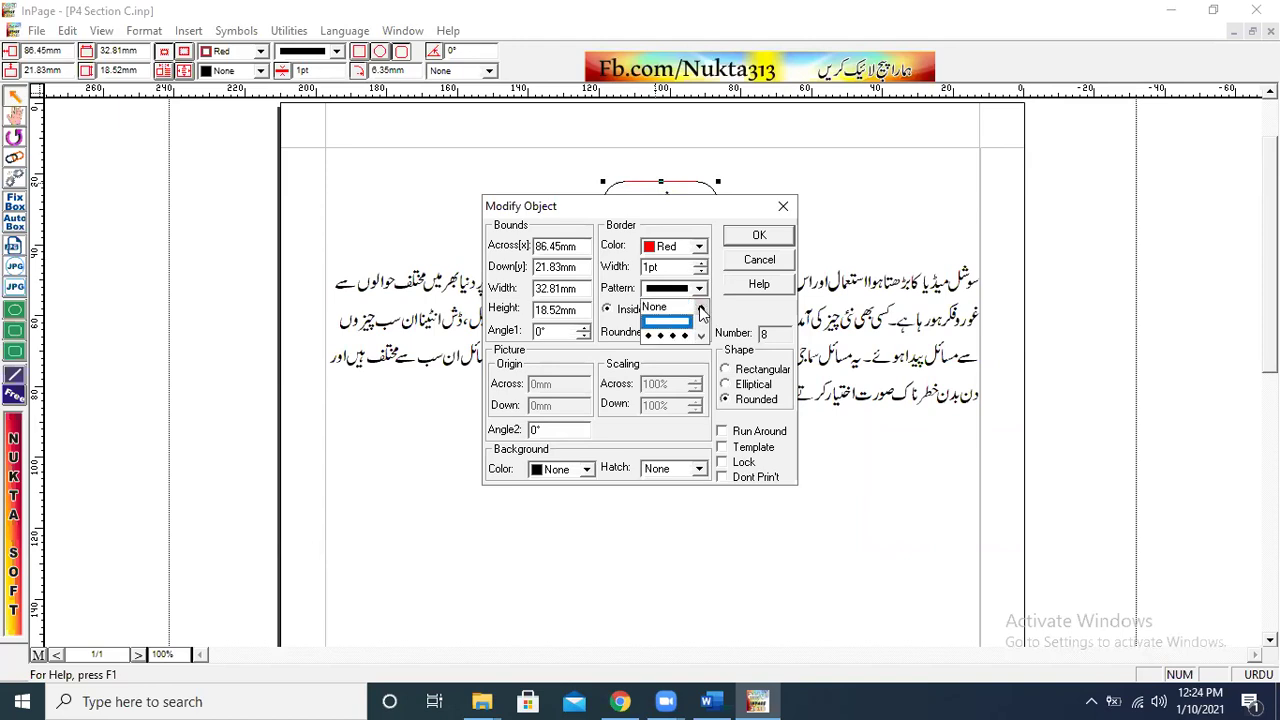
pyautogui.click(637, 207)
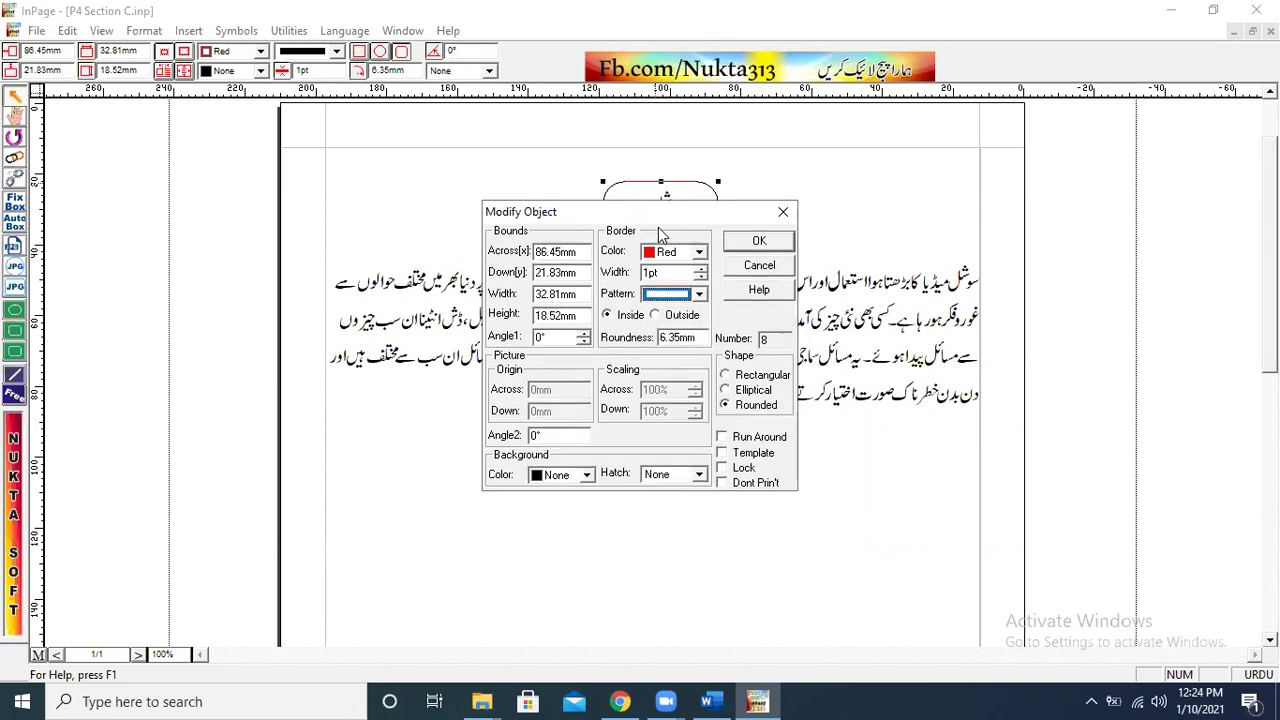
pyautogui.moveTo(659, 211); pyautogui.dragTo(670, 271)
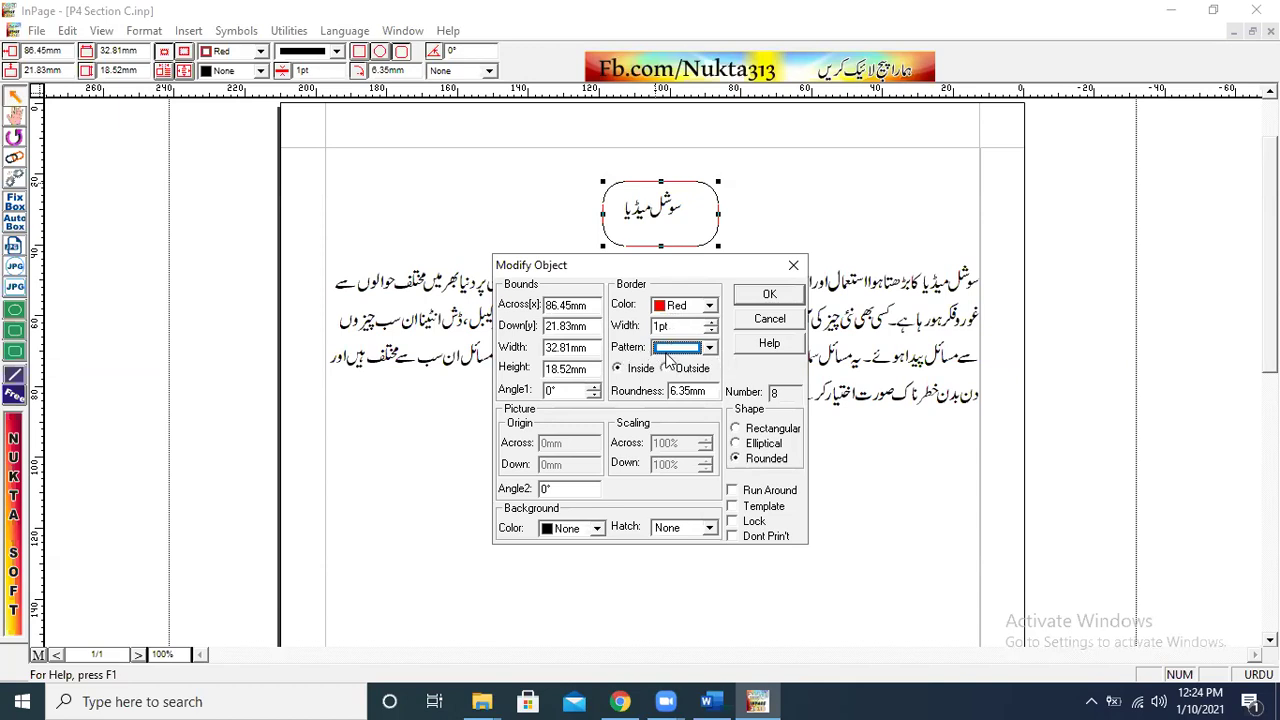
# Restore the solid border pattern and make the red border thicker.
pyautogui.click(709, 347)
pyautogui.click(676, 372)
pyautogui.click(711, 322)
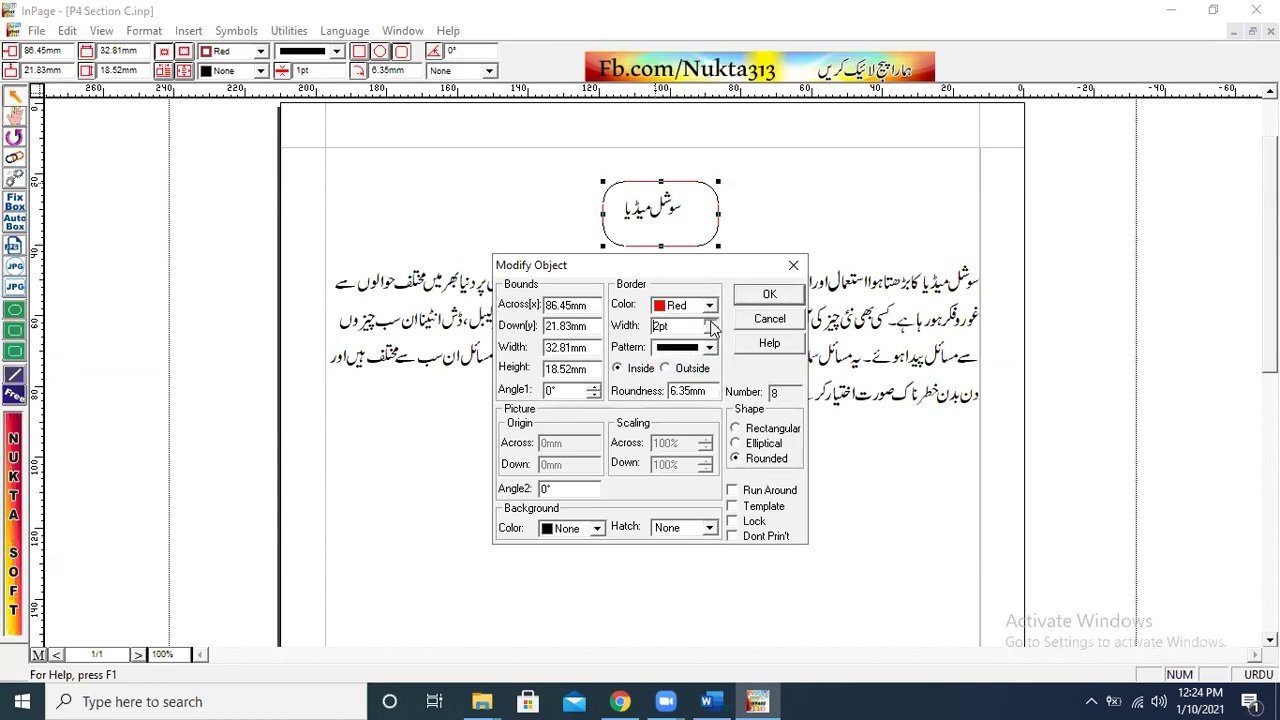
pyautogui.click(755, 292)
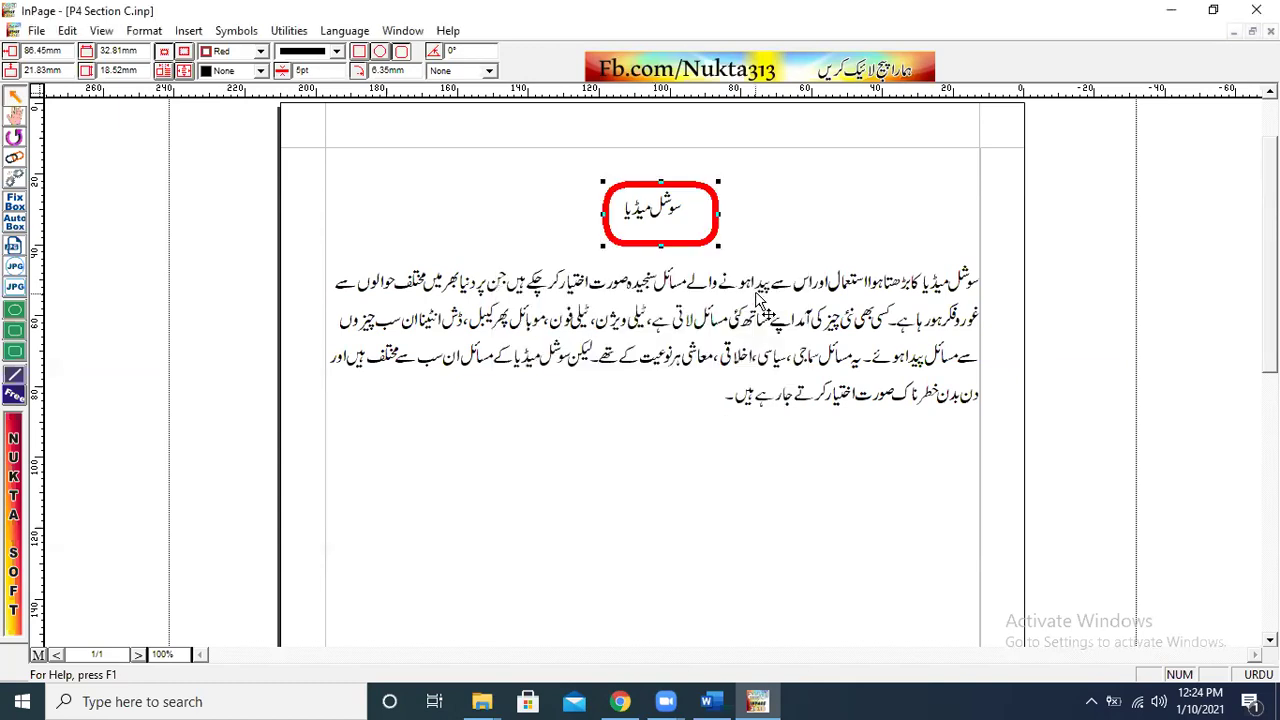
pyautogui.click(806, 237)
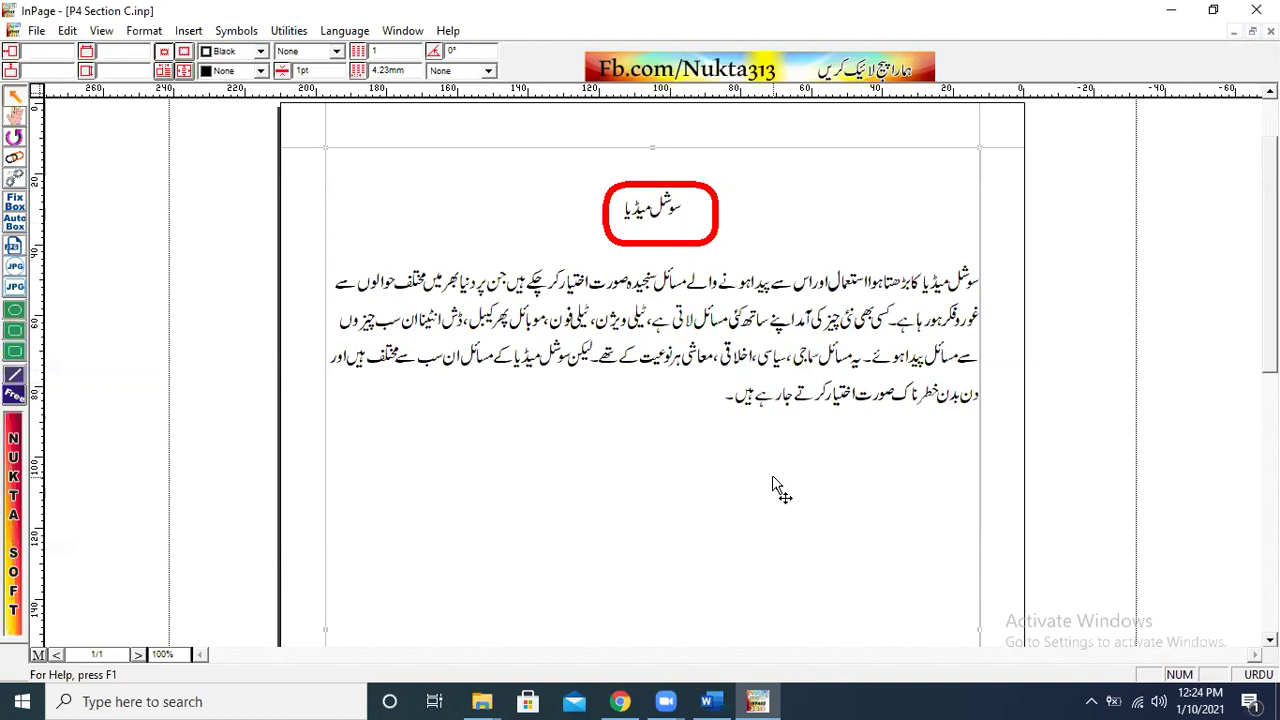
# Nudge the red rounded box with the arrow keys to centre it on the heading.
pyautogui.click(714, 245)
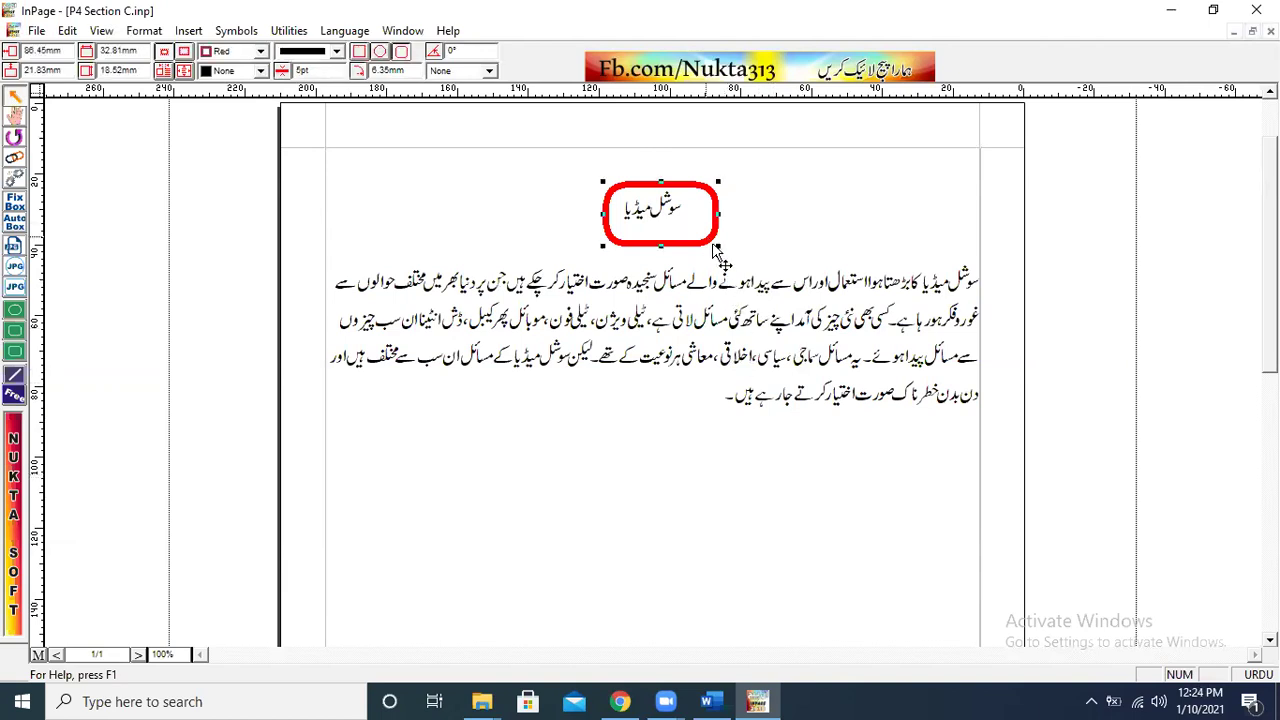
pyautogui.press('Left')
pyautogui.press('Left')
pyautogui.press('Left')
pyautogui.press('Left')
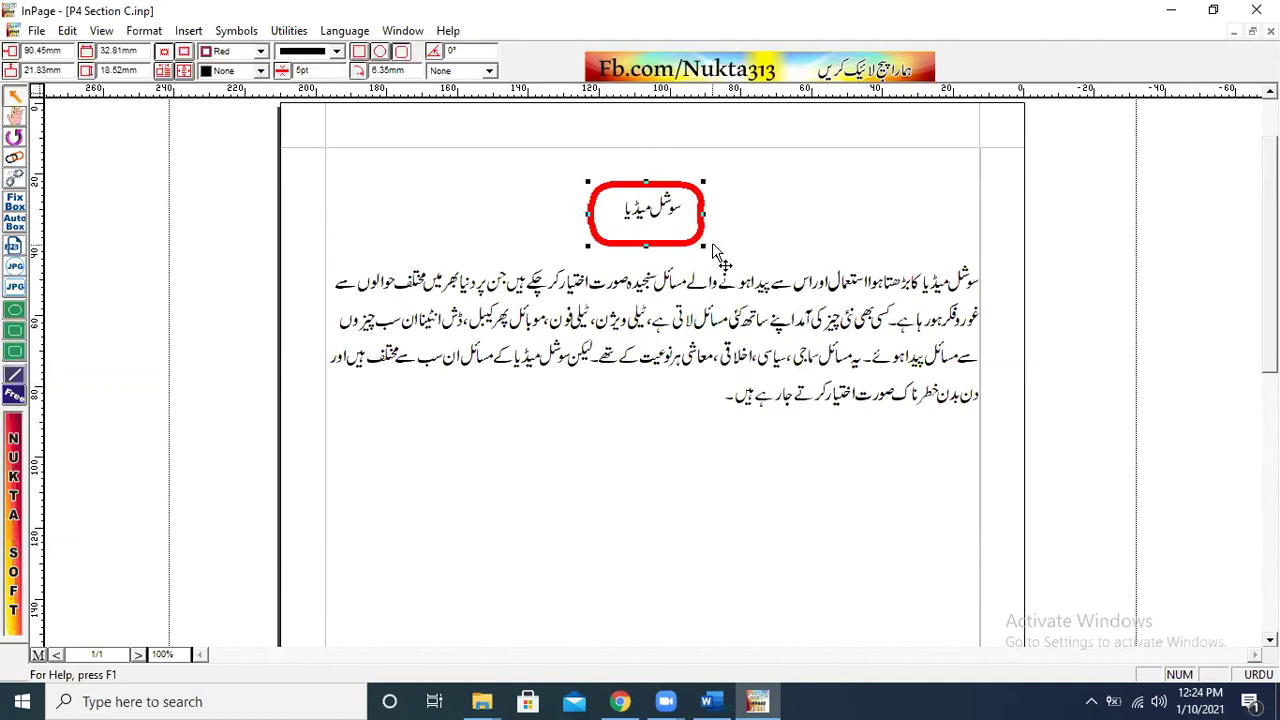
pyautogui.press('Right')
pyautogui.press('Right')
pyautogui.press('Up')
pyautogui.press('Left')
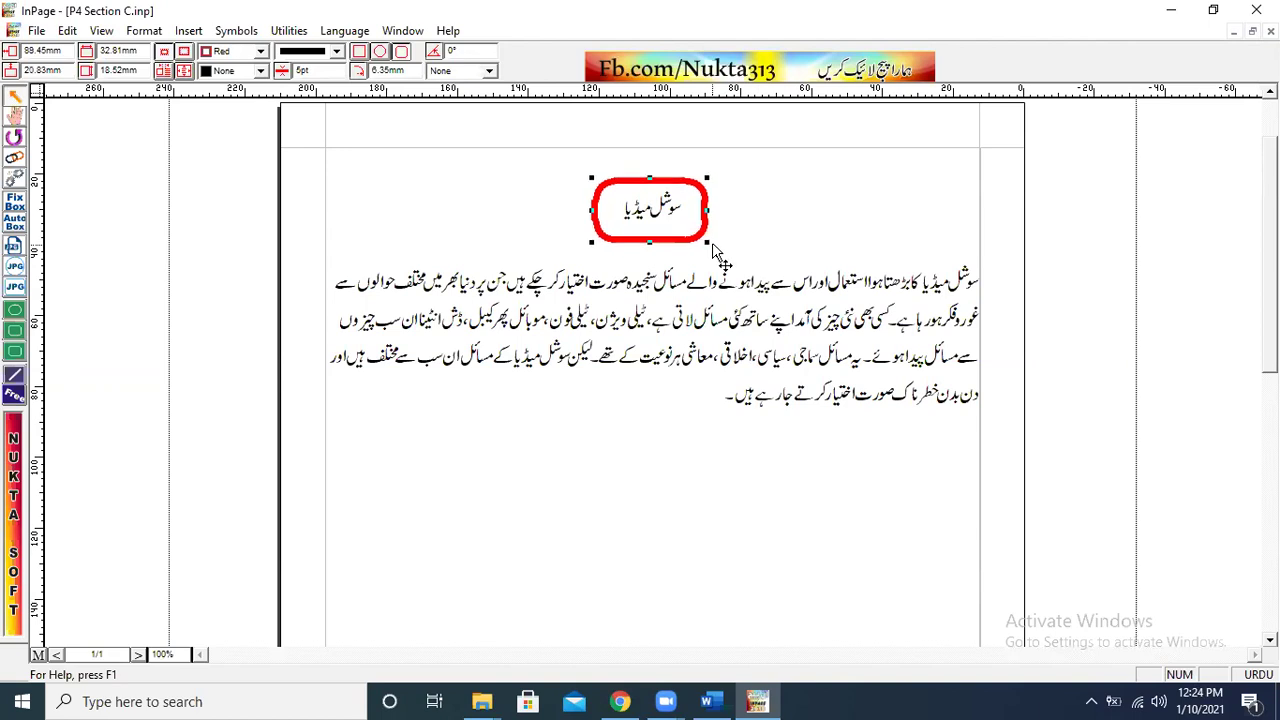
pyautogui.press('Up')
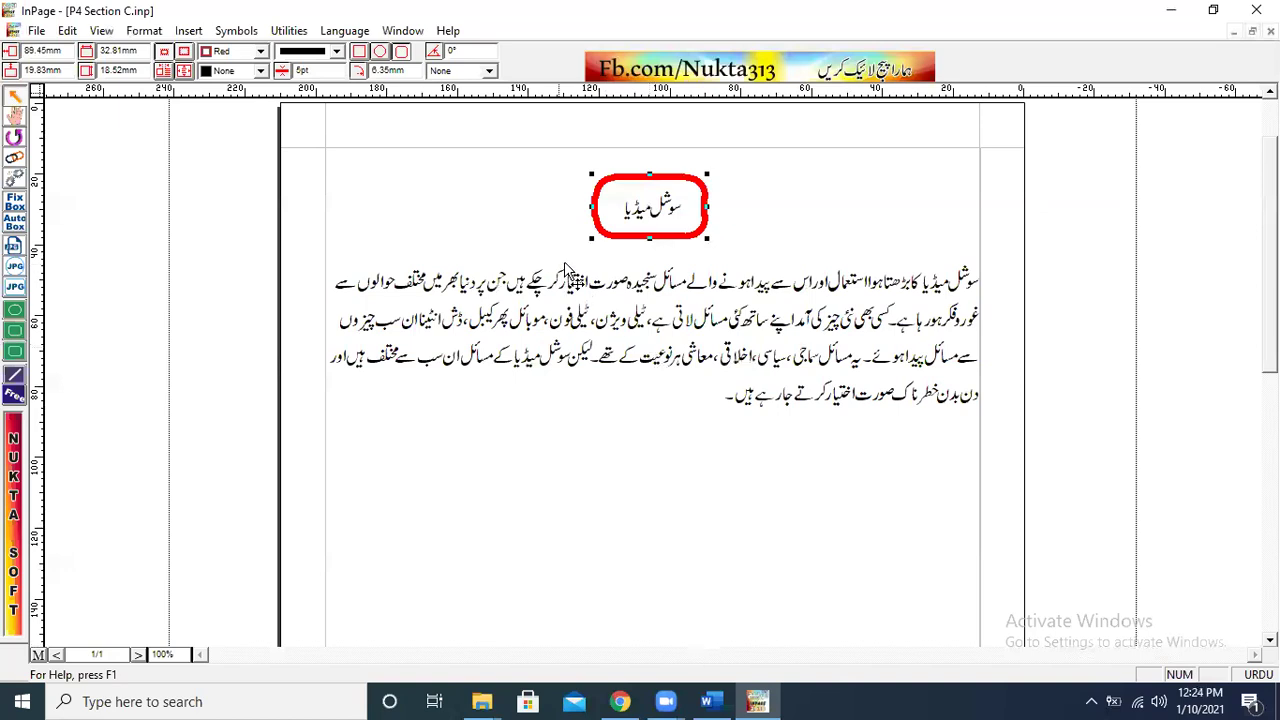
# Try dotted and then double-line border patterns on the red box.
pyautogui.doubleClick(696, 238)
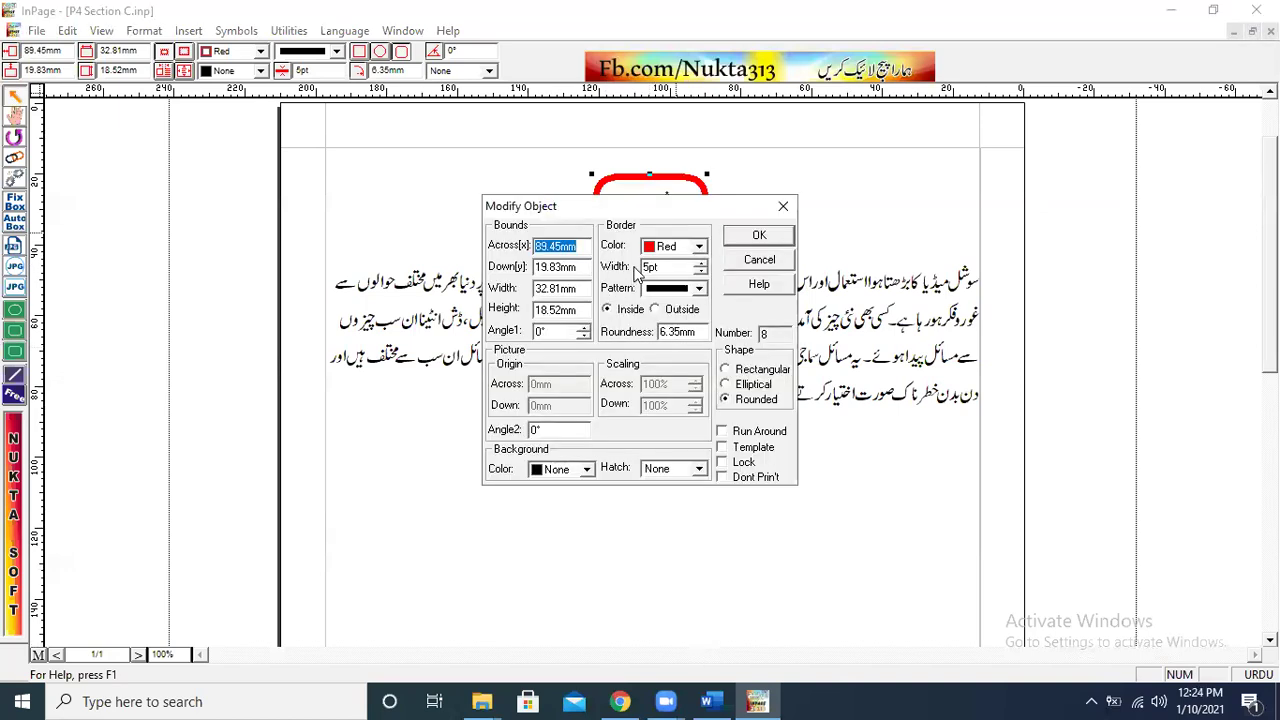
pyautogui.click(701, 288)
pyautogui.click(690, 330)
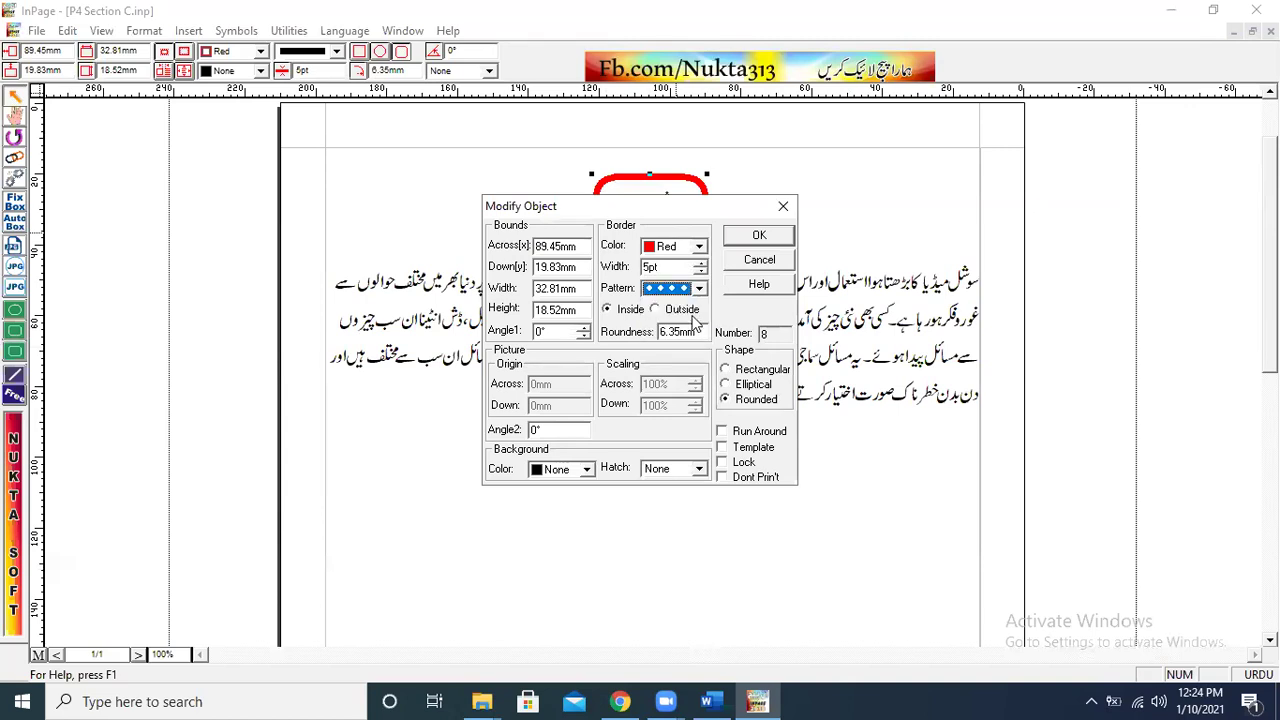
pyautogui.click(755, 235)
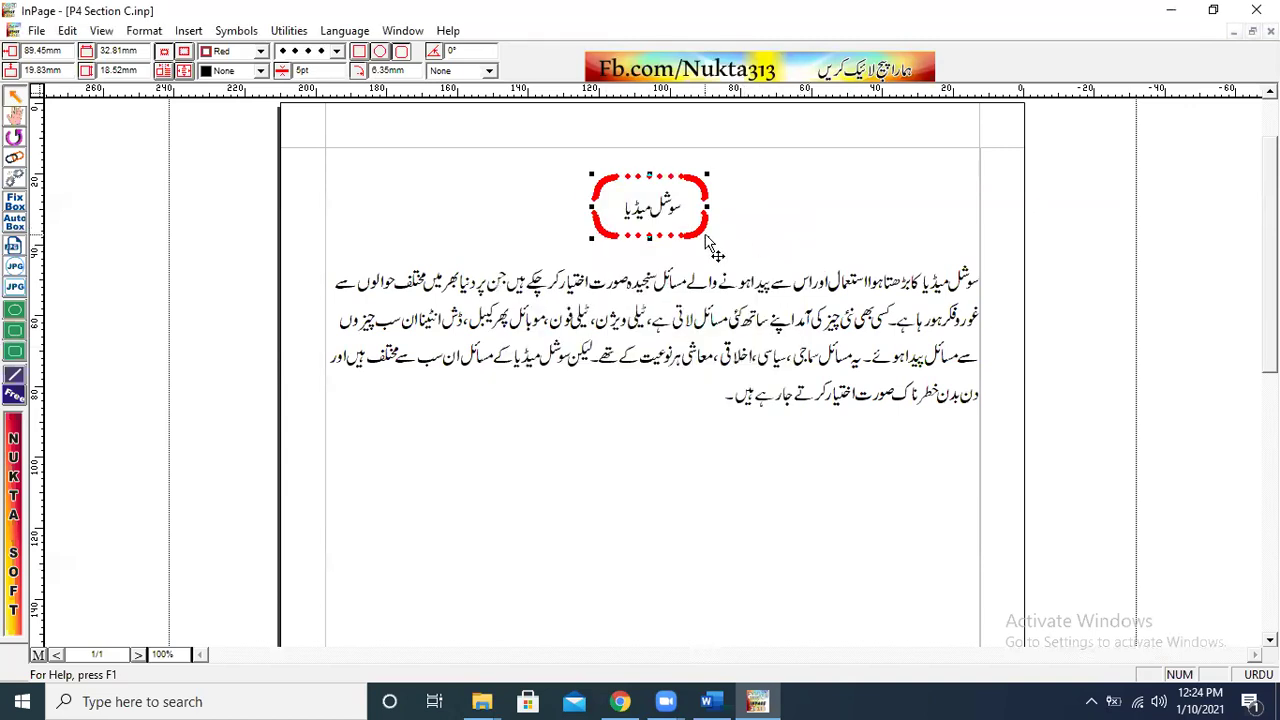
pyautogui.doubleClick(703, 232)
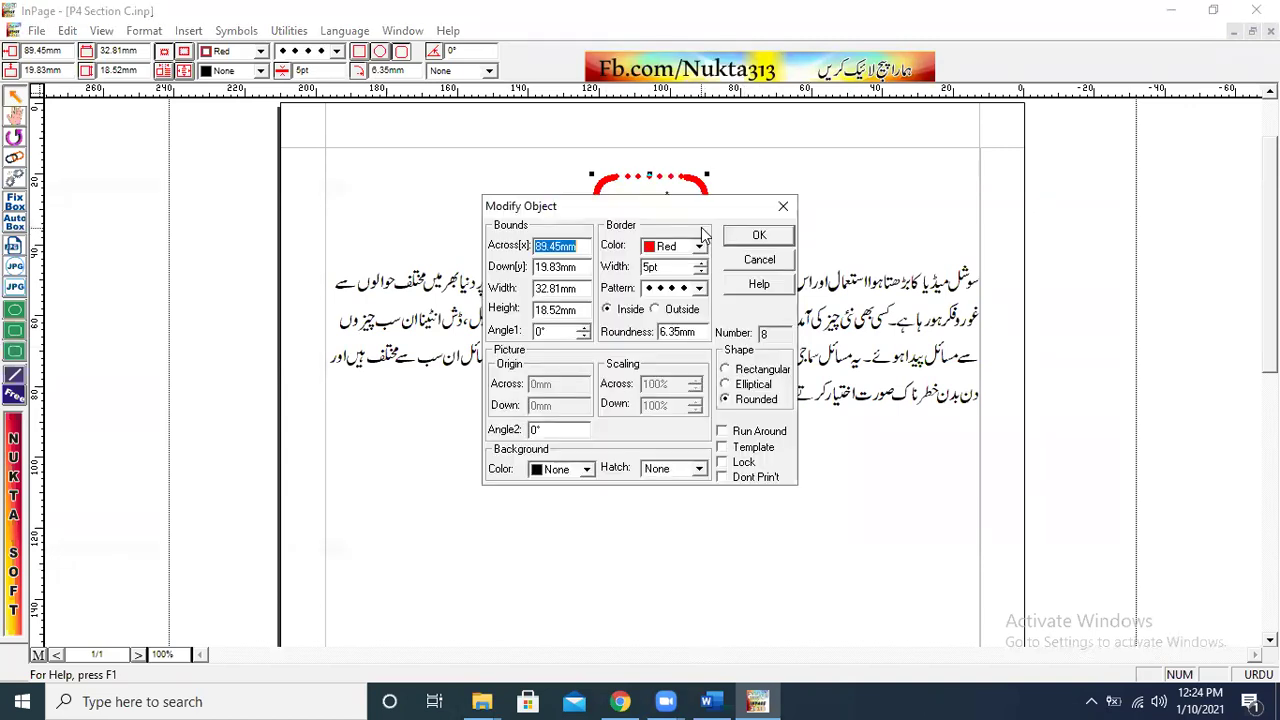
pyautogui.click(699, 288)
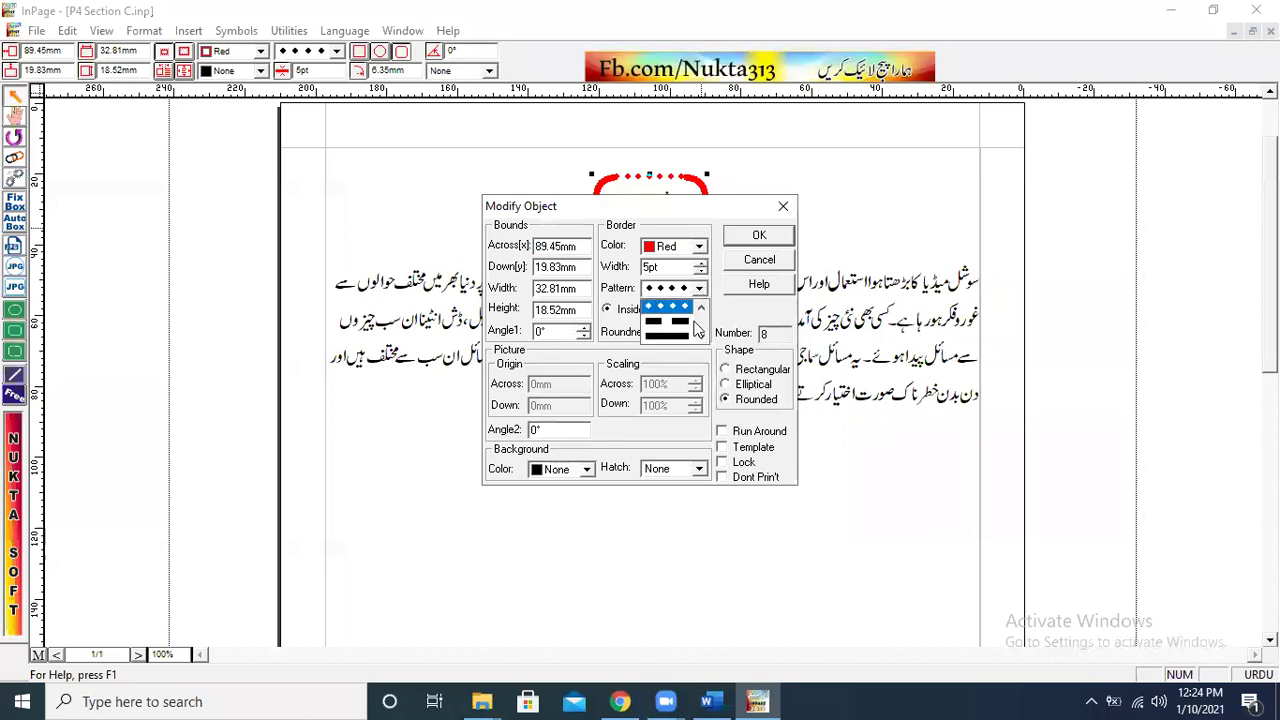
pyautogui.click(690, 336)
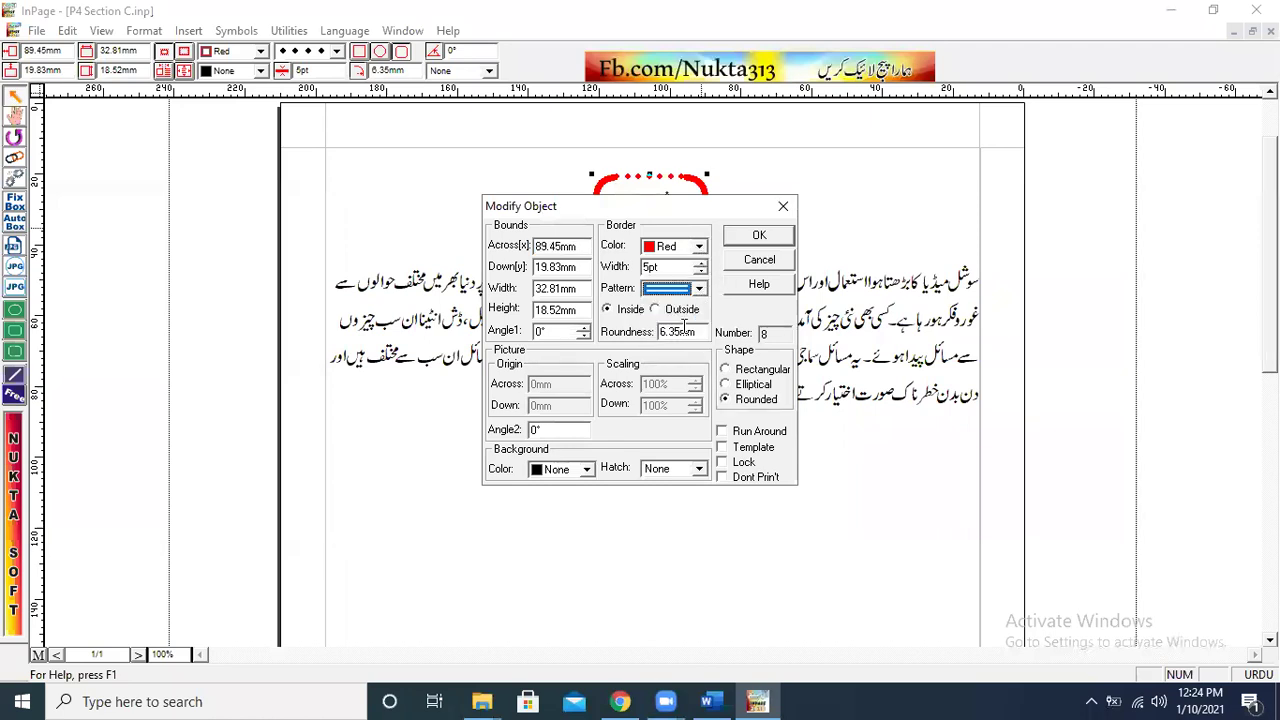
pyautogui.click(774, 241)
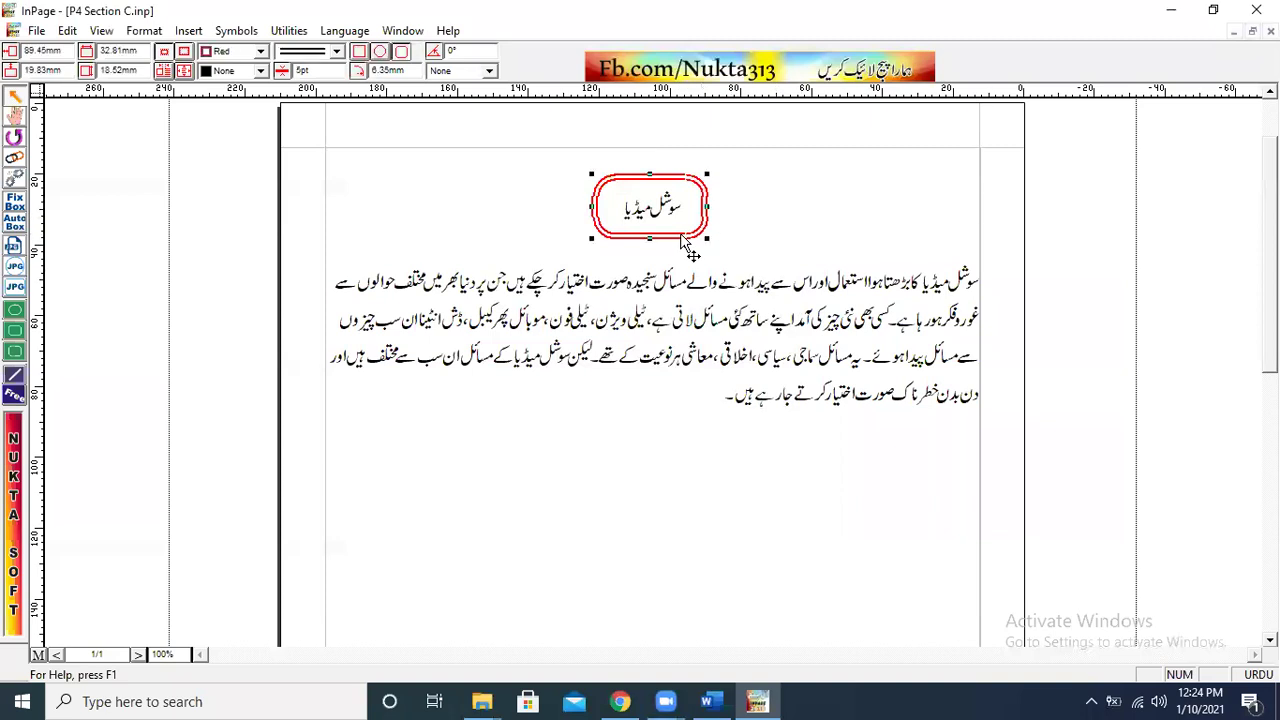
# Try the looped chain border pattern on the red box.
pyautogui.doubleClick(690, 242)
pyautogui.click(699, 288)
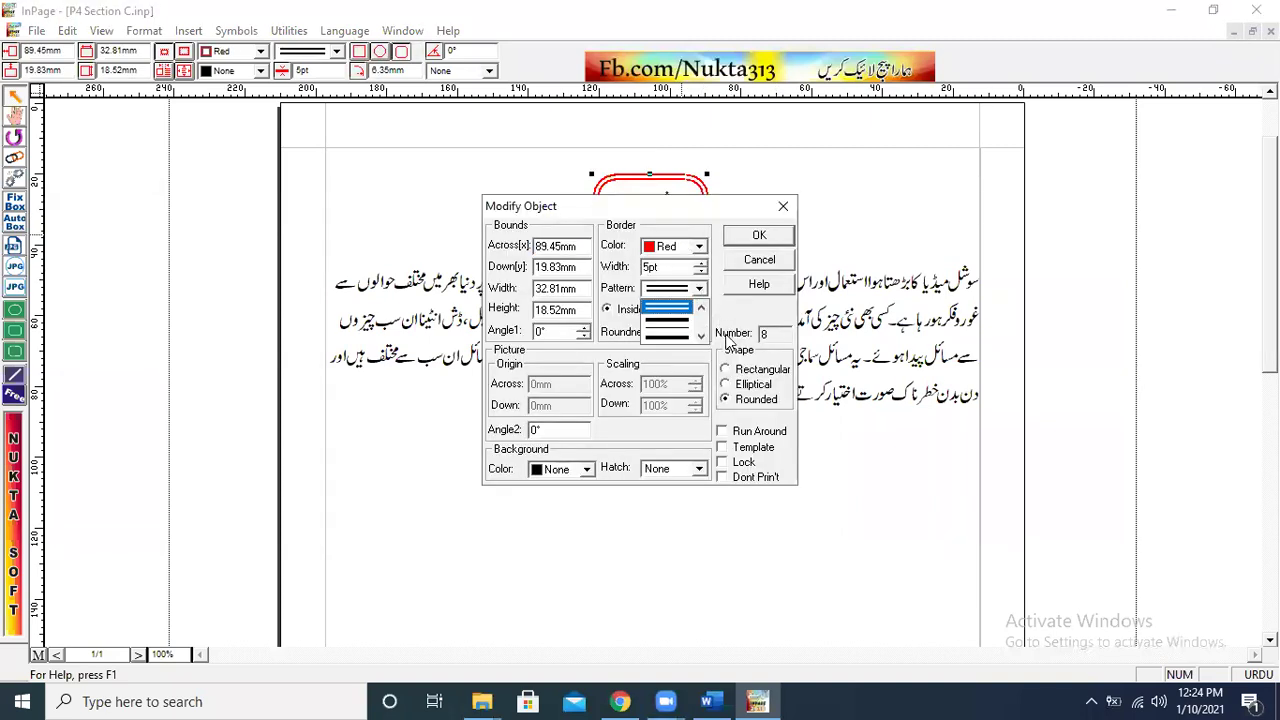
pyautogui.click(701, 336)
pyautogui.click(701, 336)
pyautogui.click(701, 336)
pyautogui.click(701, 336)
pyautogui.click(701, 336)
pyautogui.click(701, 336)
pyautogui.click(701, 336)
pyautogui.click(701, 336)
pyautogui.click(675, 336)
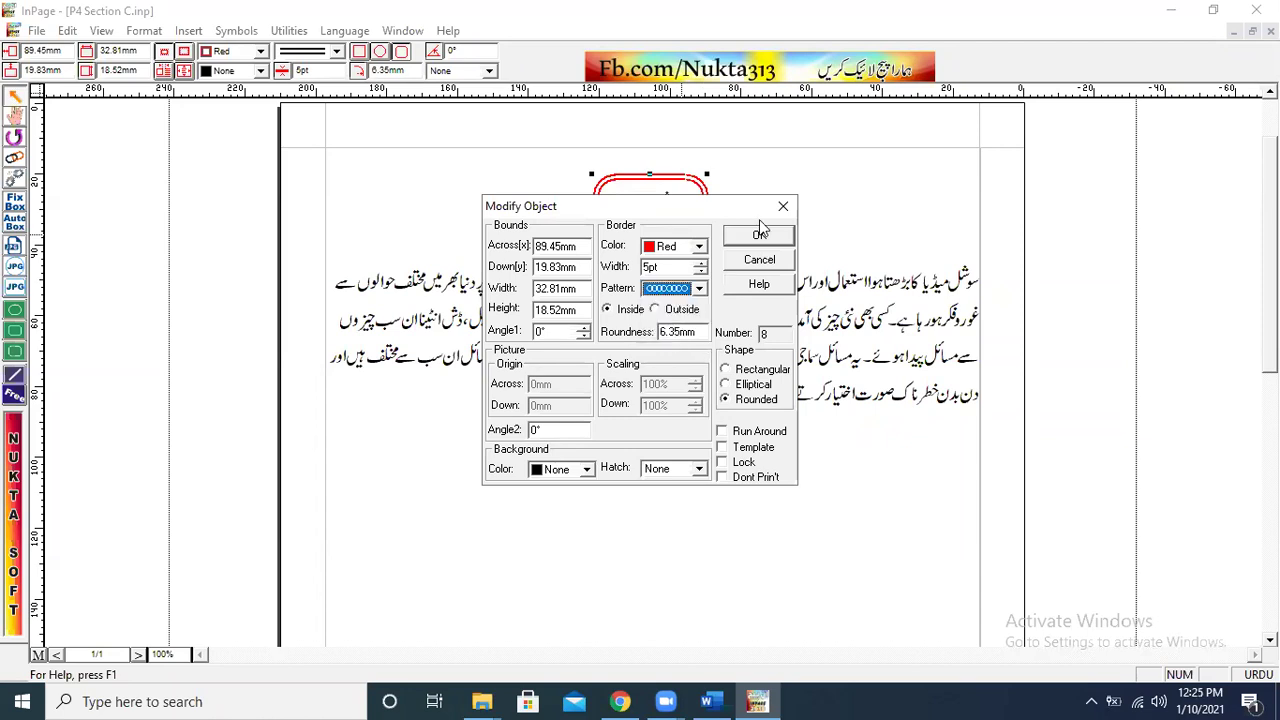
pyautogui.click(762, 232)
# Return the border to a plain solid line, then bring up the Word question paper.
pyautogui.doubleClick(685, 241)
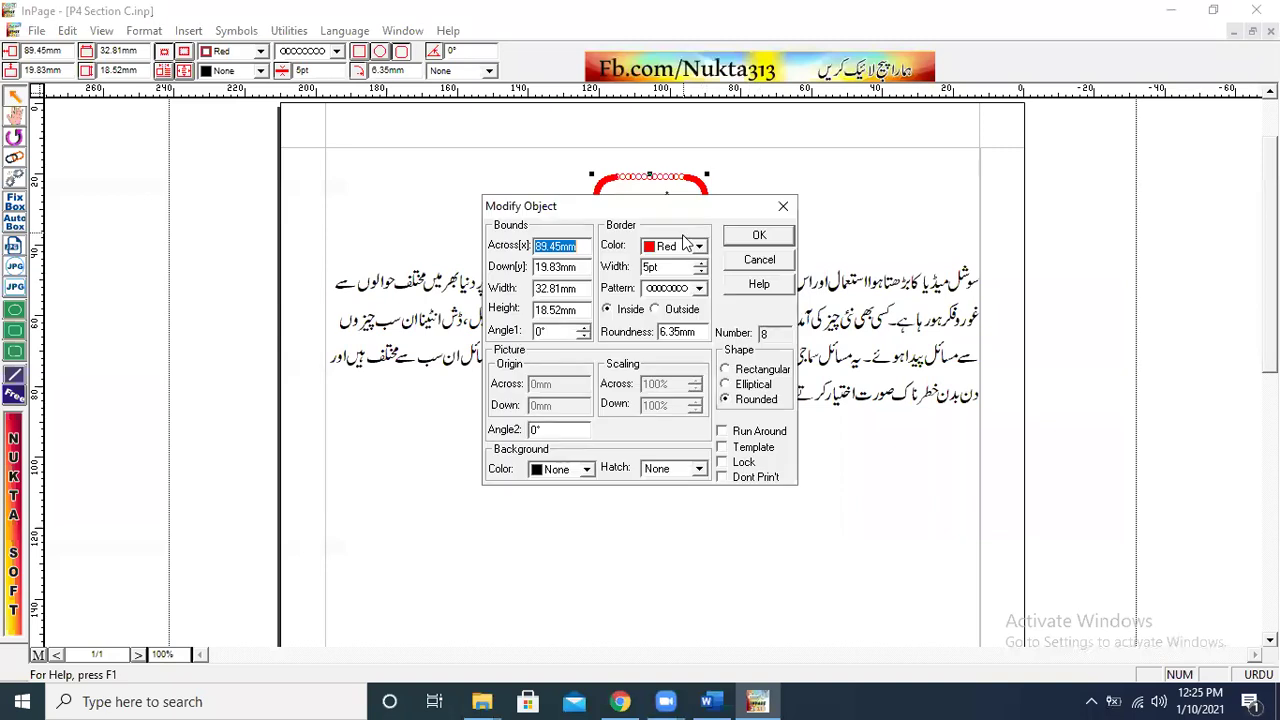
pyautogui.click(699, 288)
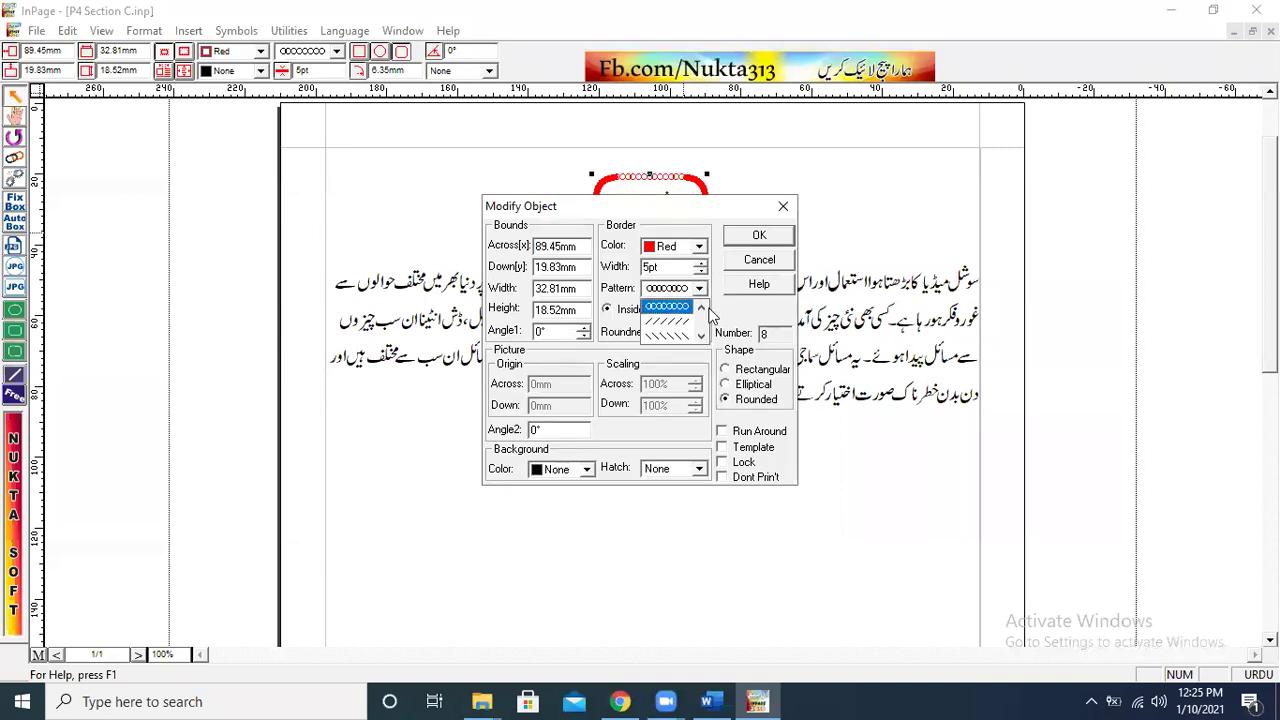
pyautogui.click(701, 307)
pyautogui.click(701, 307)
pyautogui.click(701, 307)
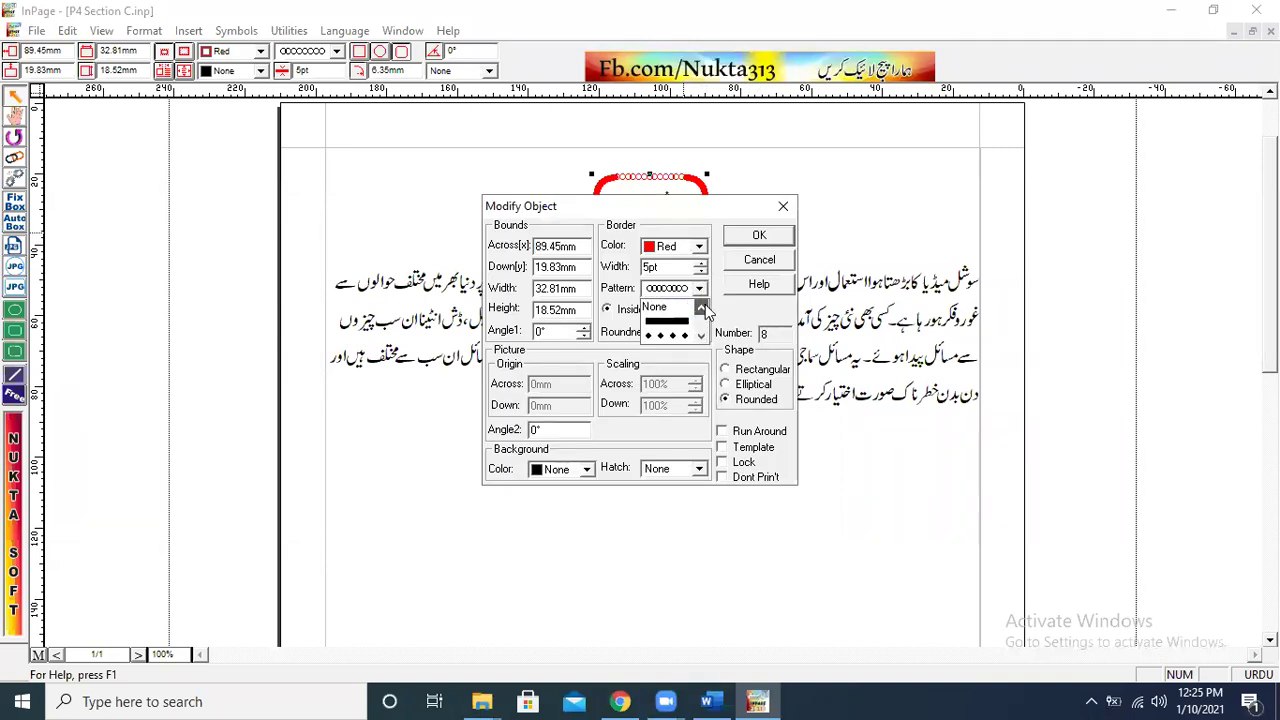
pyautogui.click(668, 307)
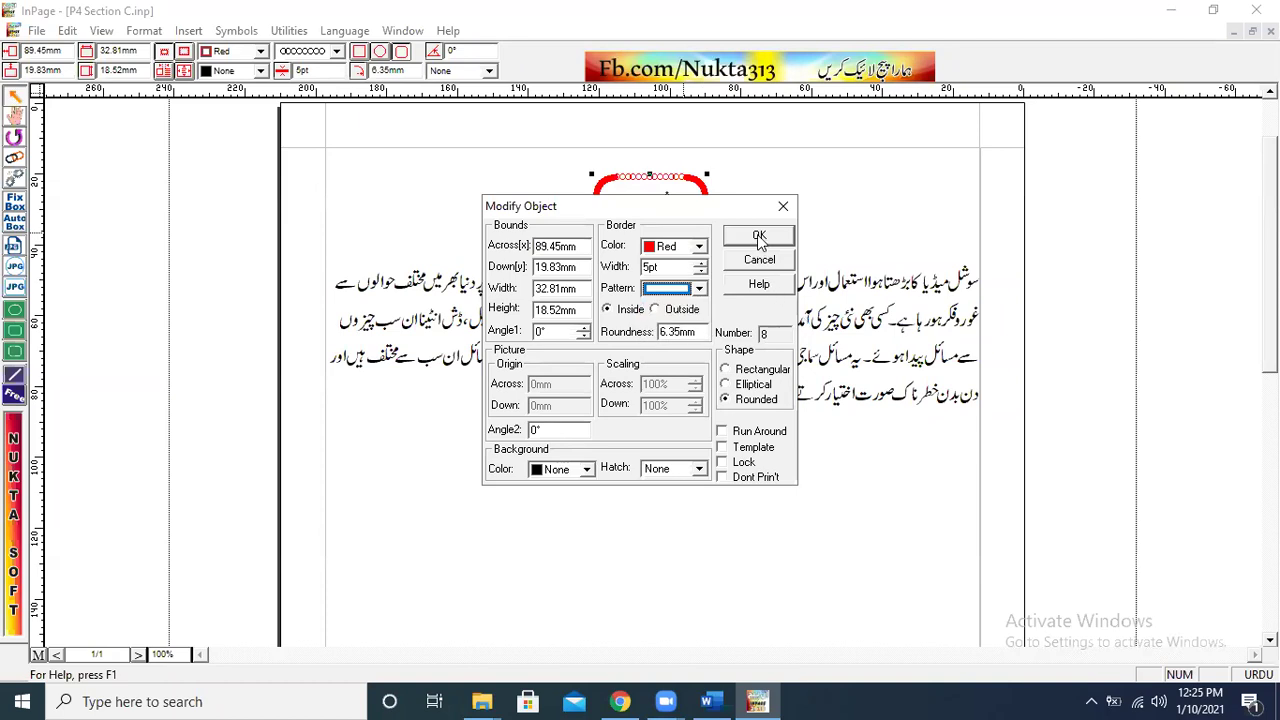
pyautogui.click(759, 240)
pyautogui.click(659, 482)
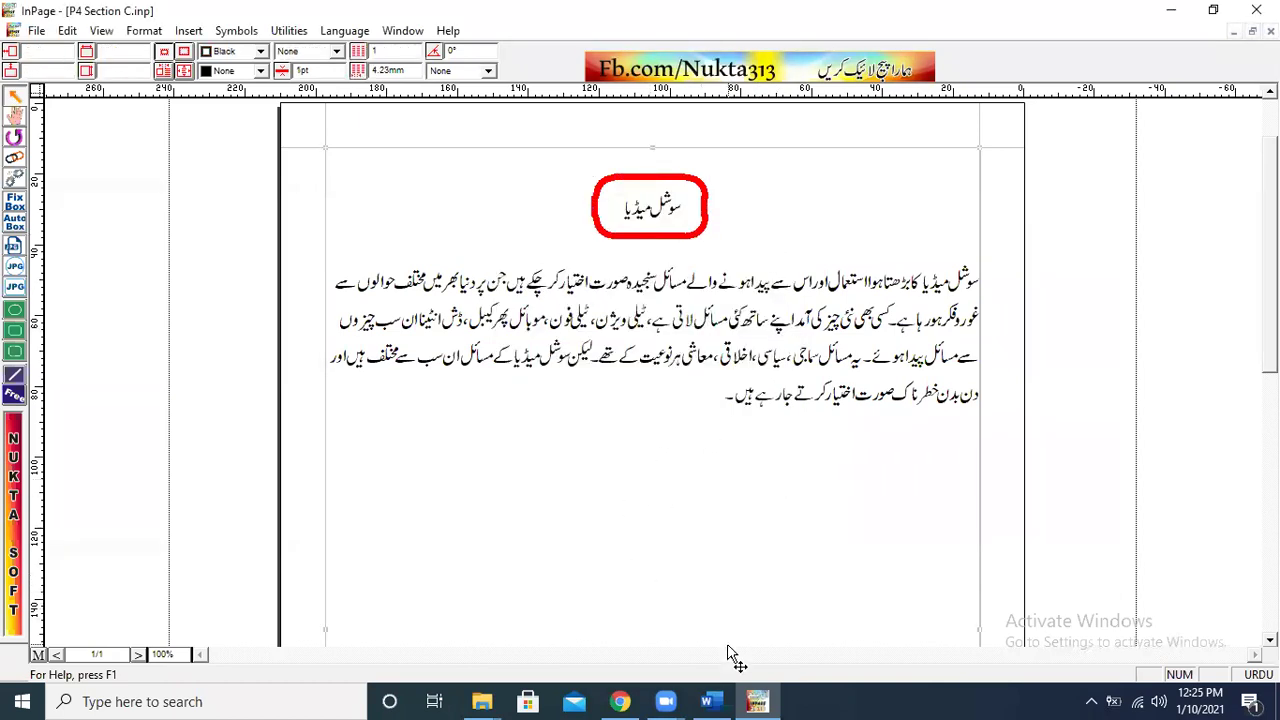
pyautogui.click(707, 701)
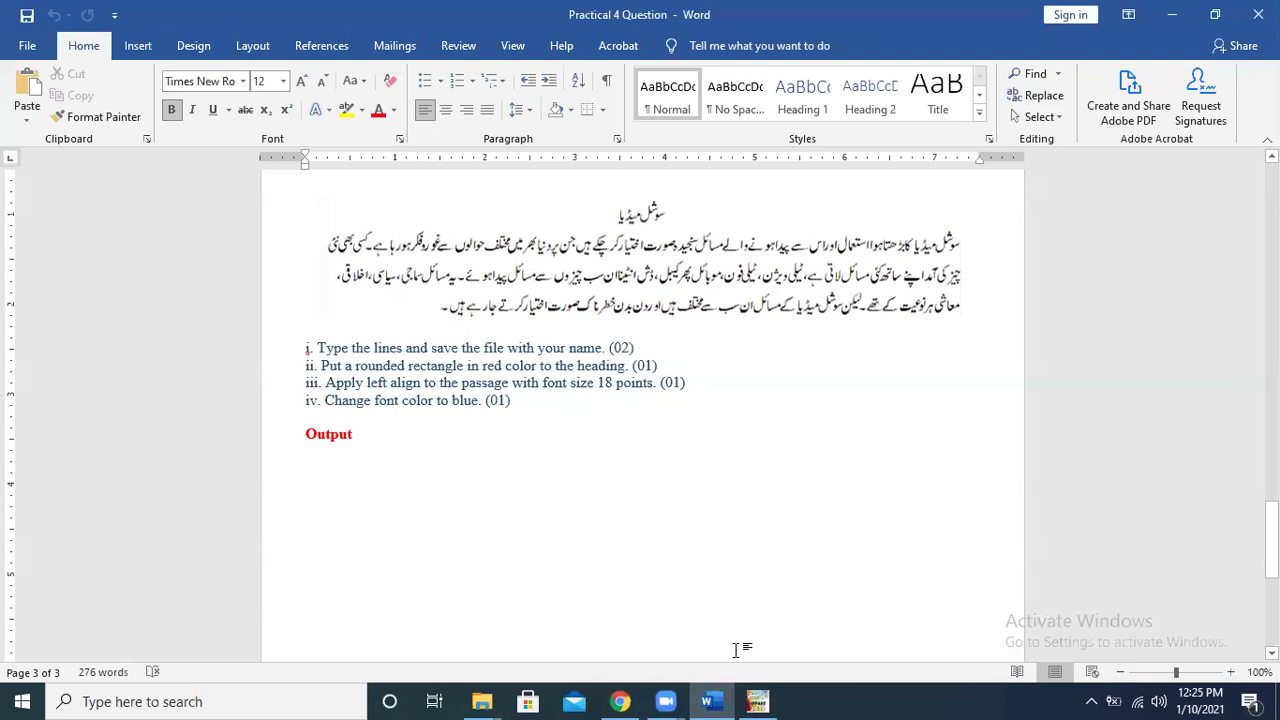
# Switch from the Word task list back to P4 Section C.inp in InPage.
pyautogui.hotkey('alt', 'Tab')
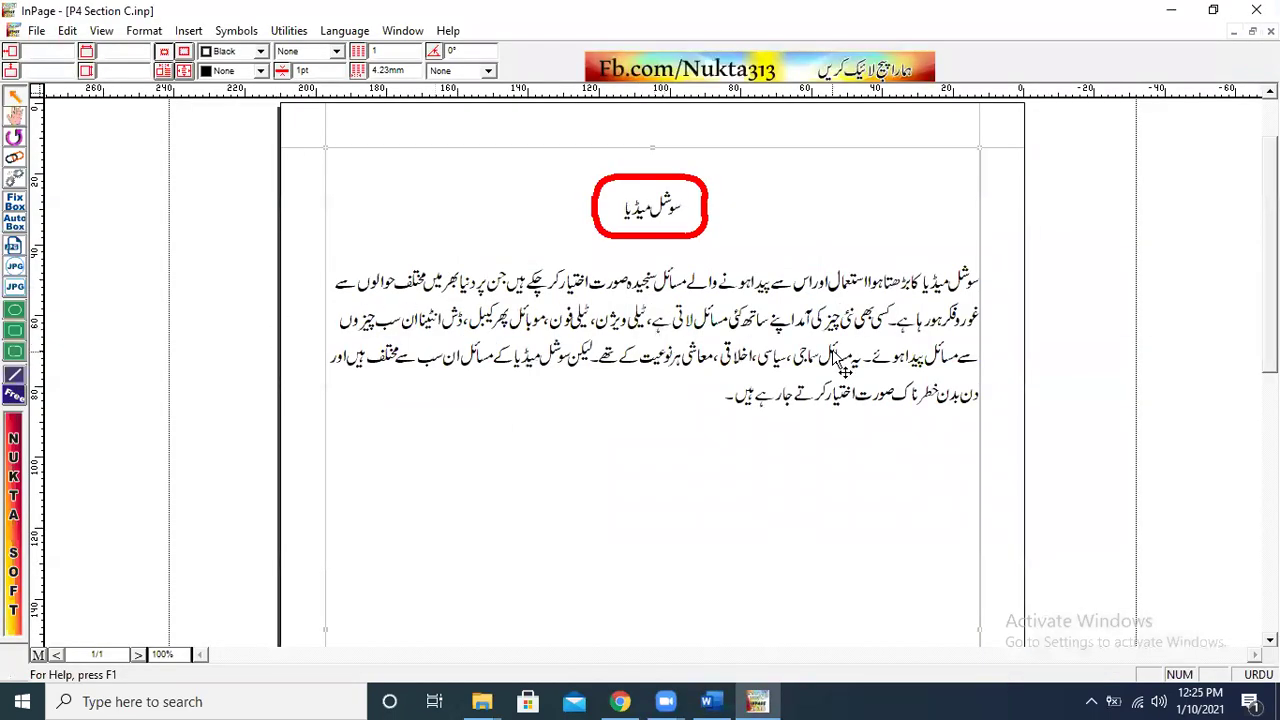
# Select the whole Urdu passage with the text tool.
pyautogui.click(13, 98)
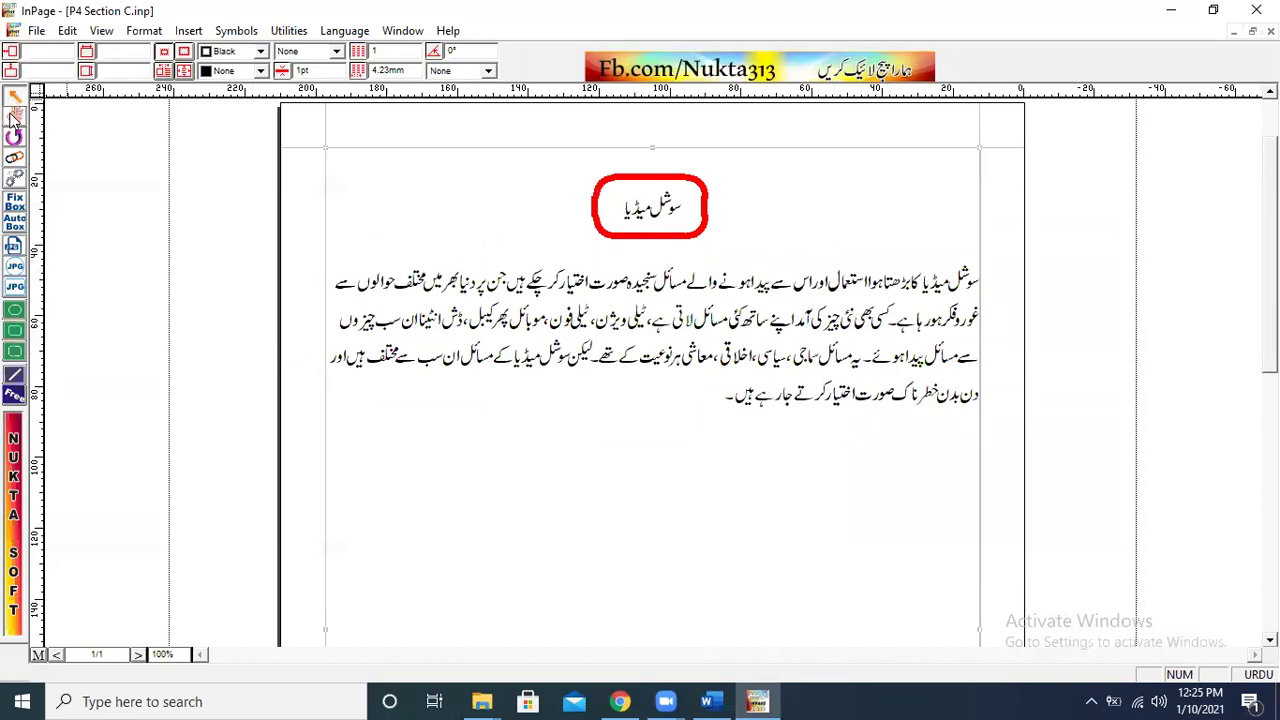
pyautogui.click(468, 285)
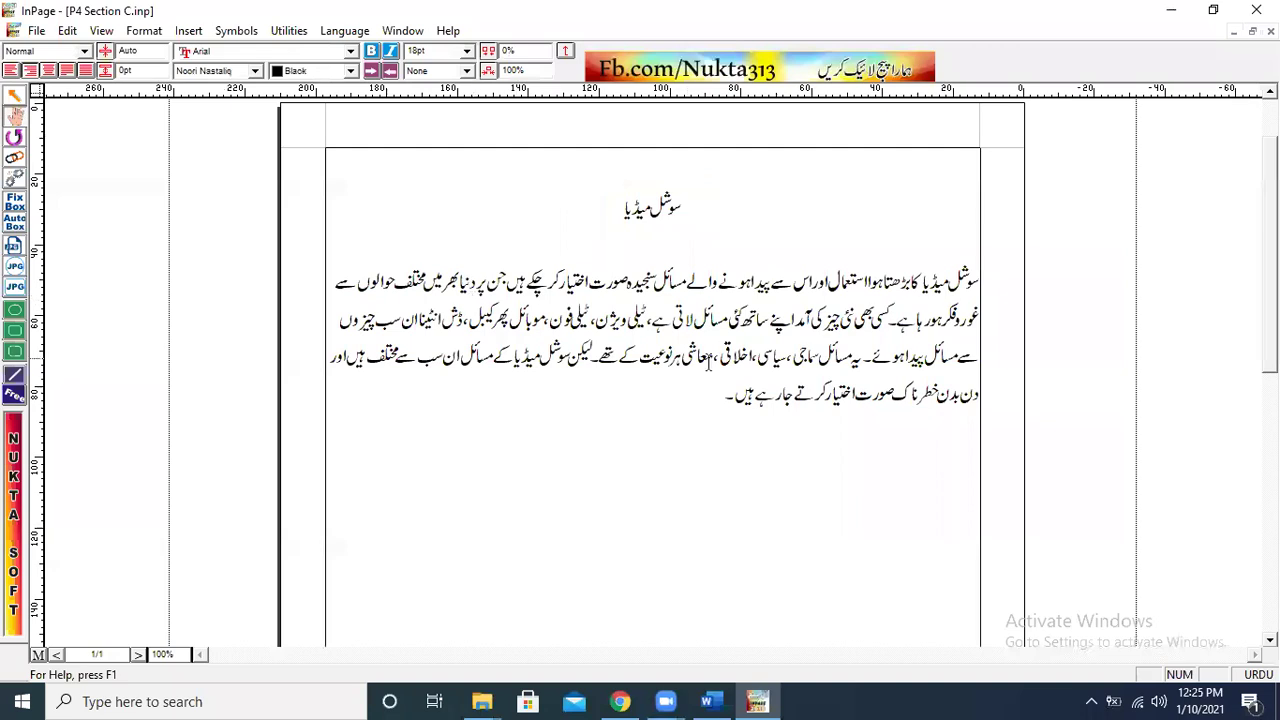
pyautogui.moveTo(718, 400); pyautogui.dragTo(909, 258)
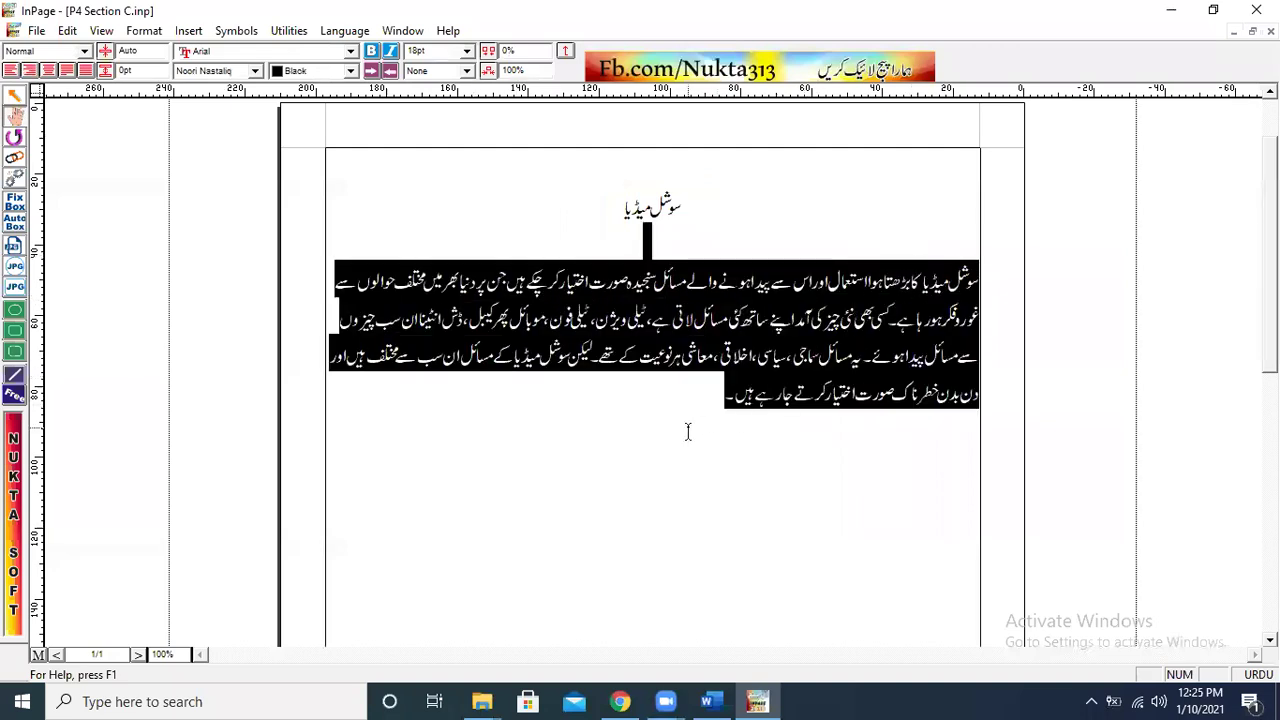
pyautogui.click(688, 432)
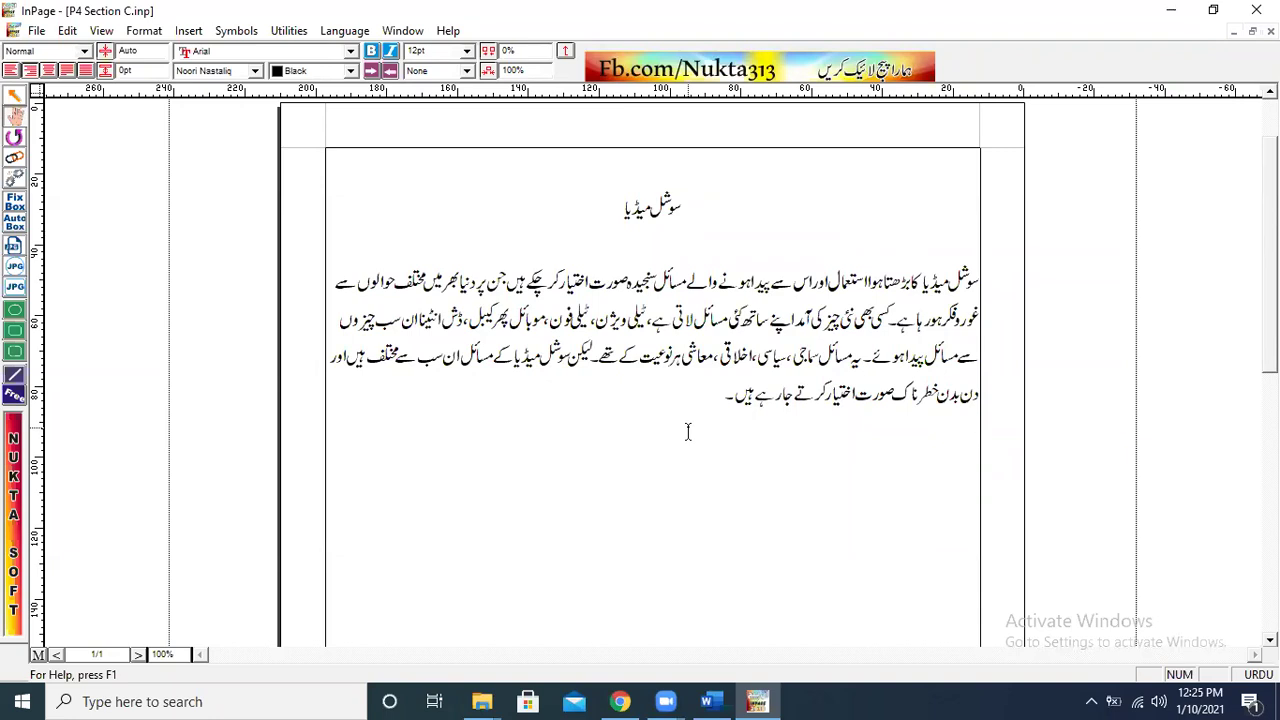
pyautogui.click(14, 98)
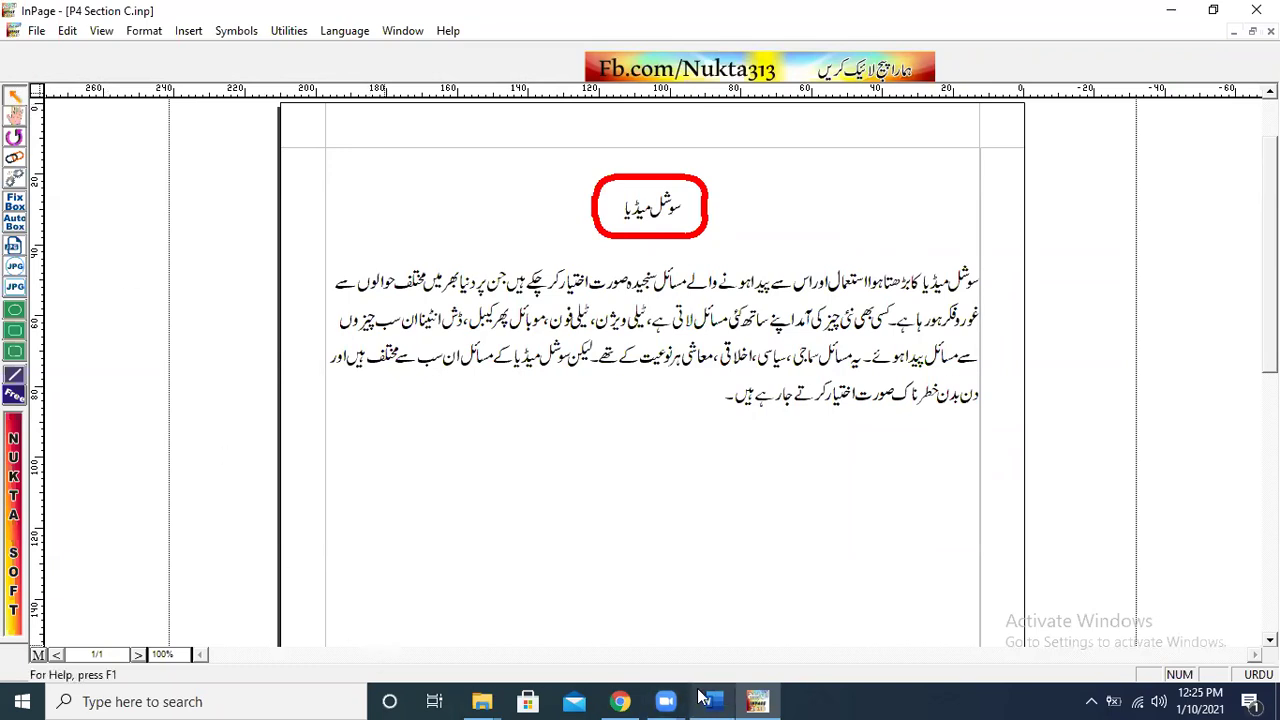
pyautogui.click(399, 352)
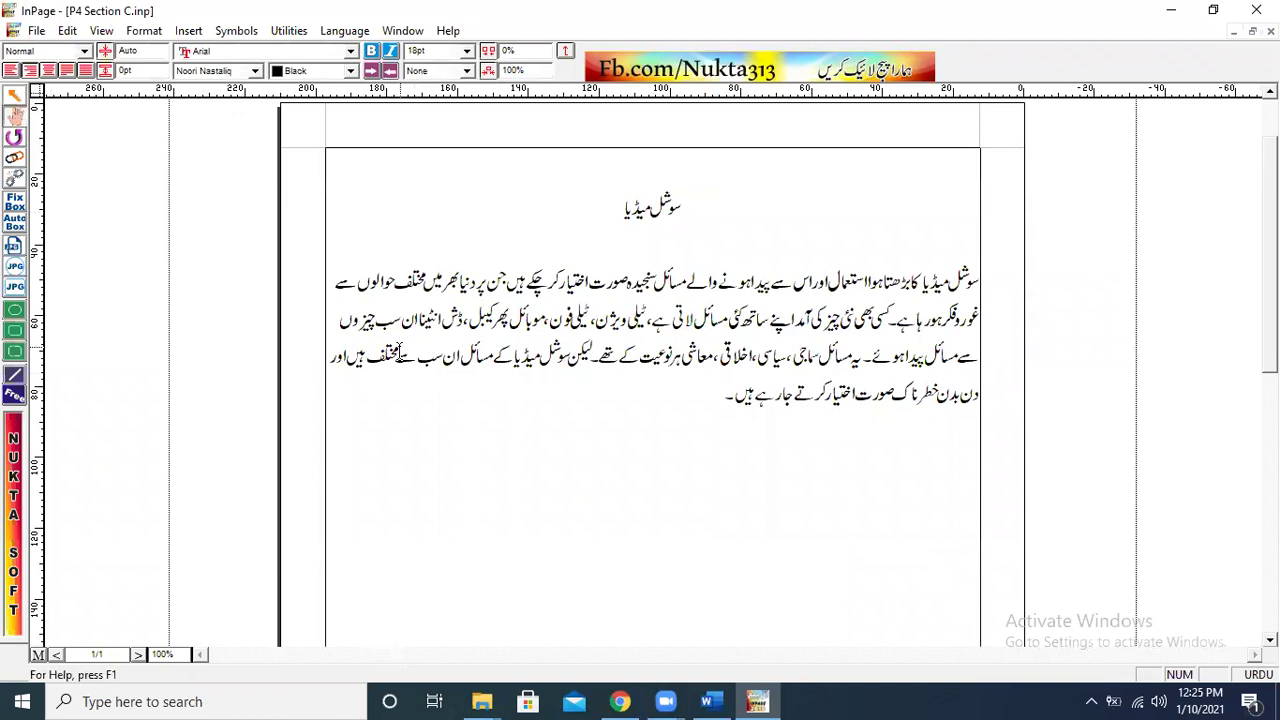
pyautogui.click(721, 395)
pyautogui.moveTo(721, 398)
pyautogui.mouseDown()
pyautogui.moveTo(803, 328)
pyautogui.moveTo(452, 88)
pyautogui.mouseUp()
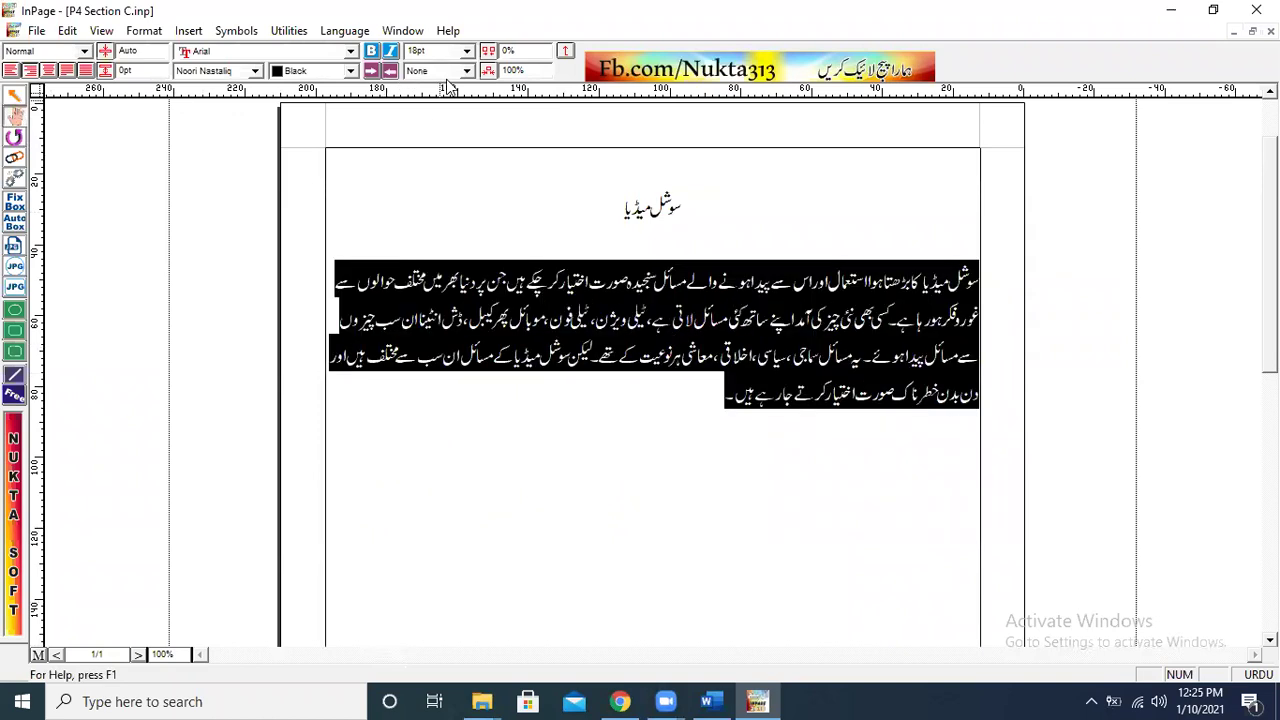
# Colour the selected passage Blue, then switch to the Word question document.
pyautogui.click(351, 73)
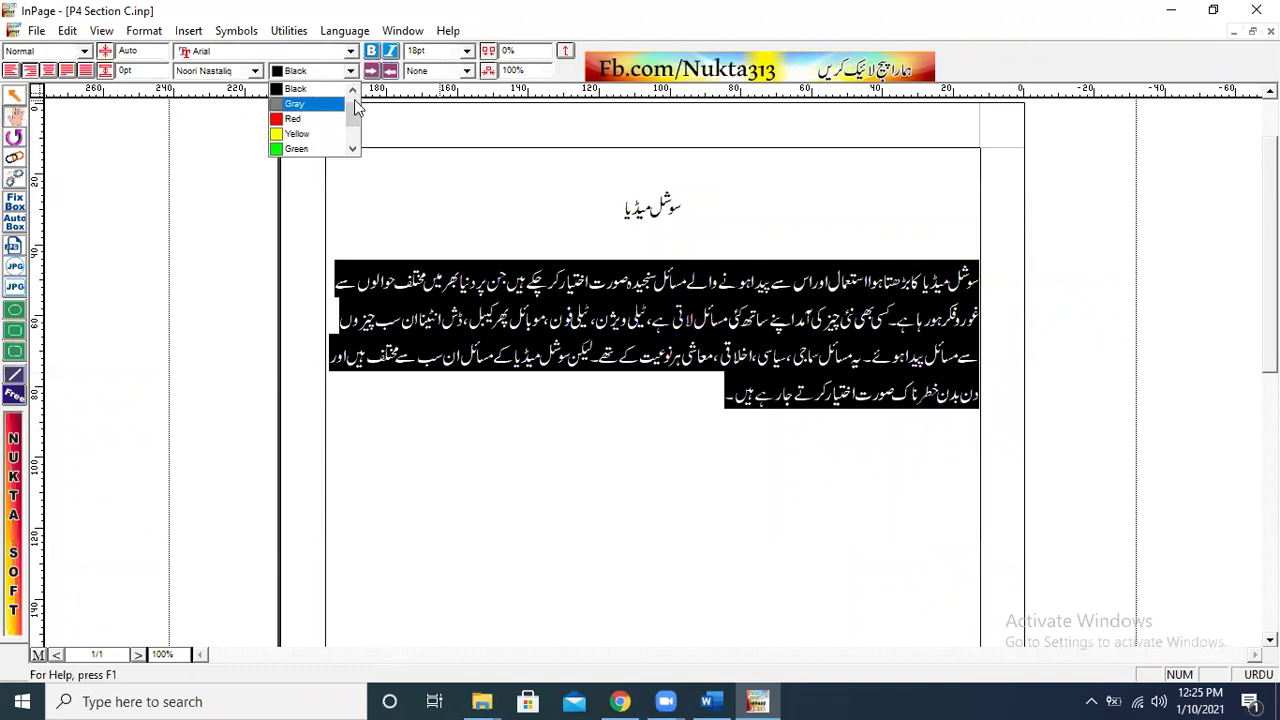
pyautogui.click(352, 89)
pyautogui.click(352, 148)
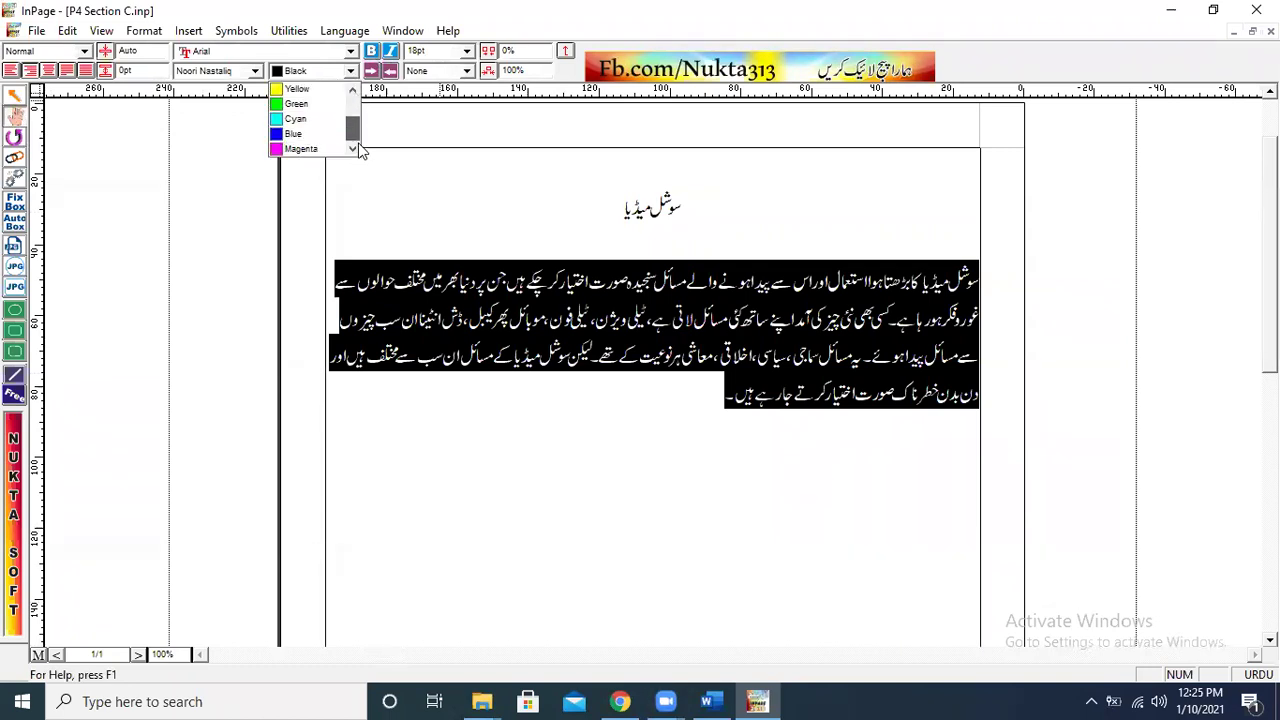
pyautogui.click(292, 133)
pyautogui.click(566, 380)
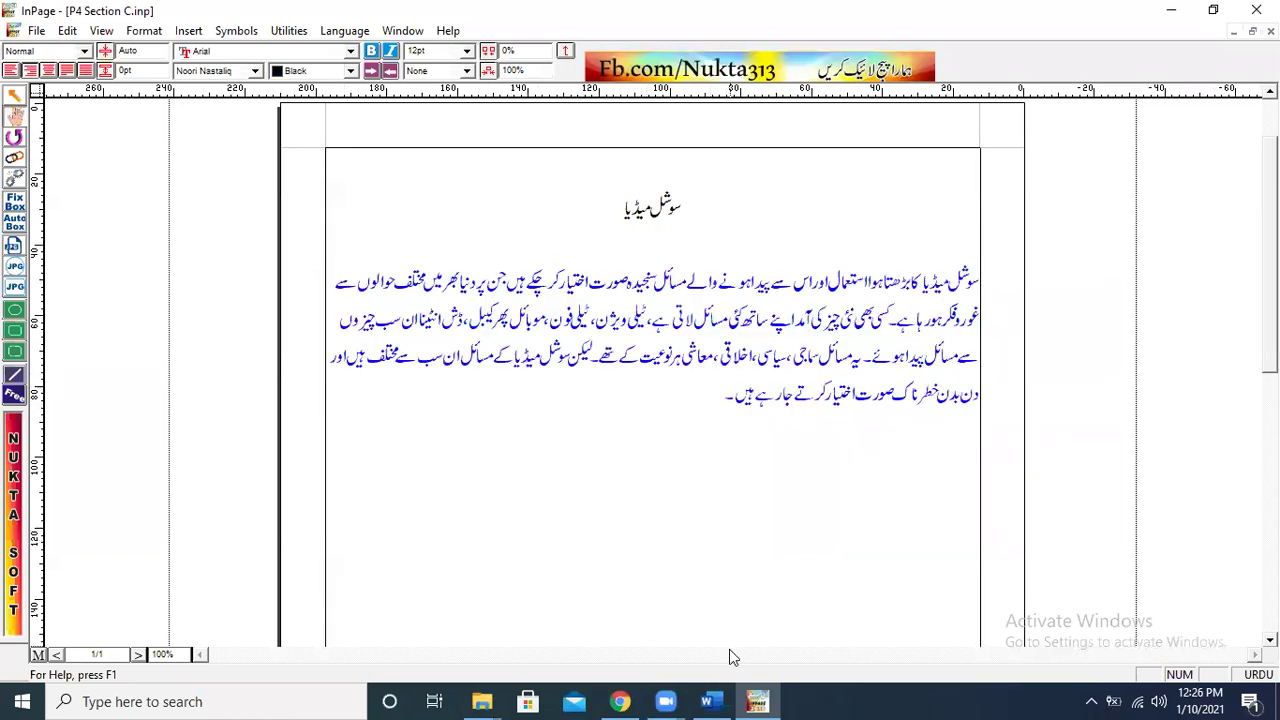
pyautogui.hotkey('alt', 'Tab')
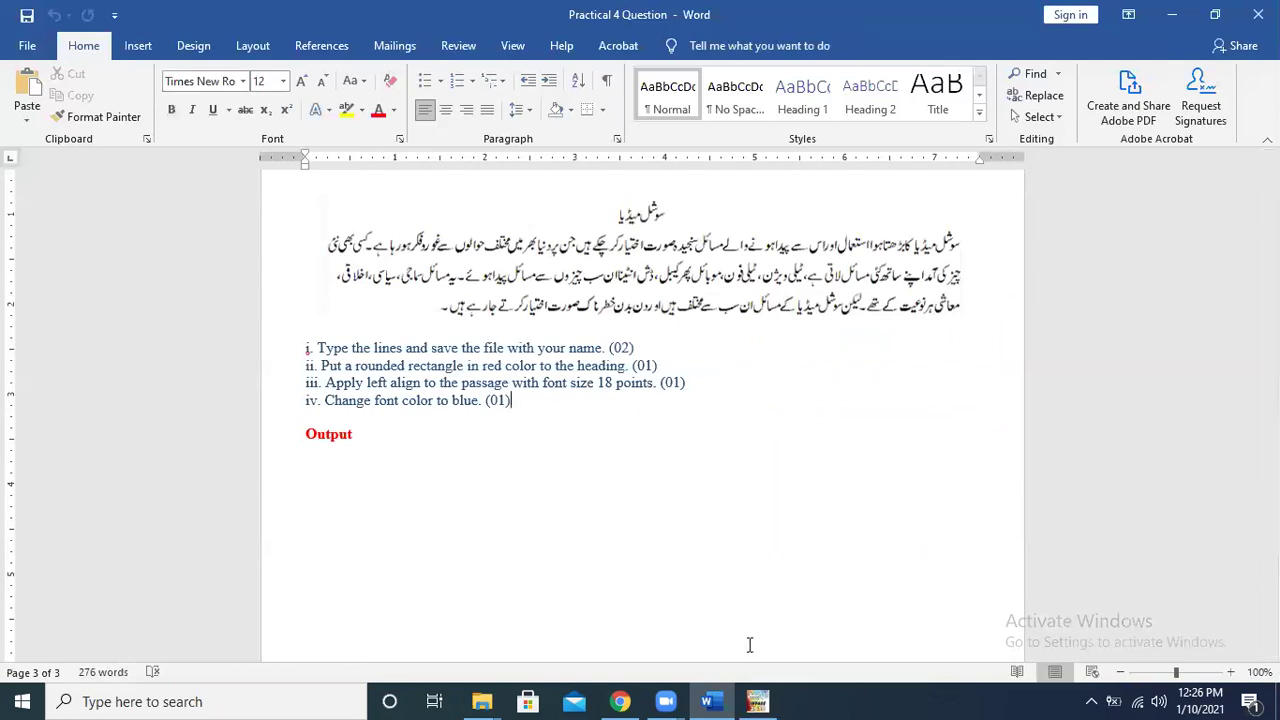
# Try the justify options, settle on Align Left for the passage, then return to Word.
pyautogui.hotkey('alt', 'Tab')
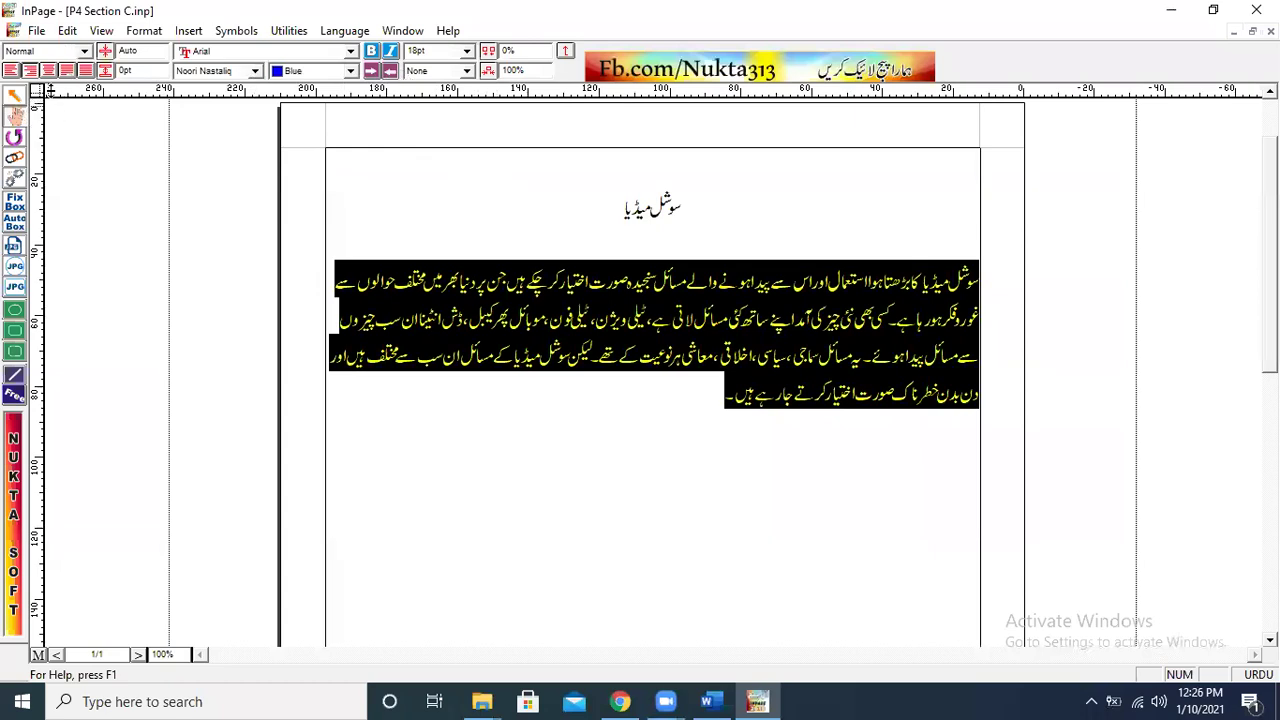
pyautogui.click(66, 71)
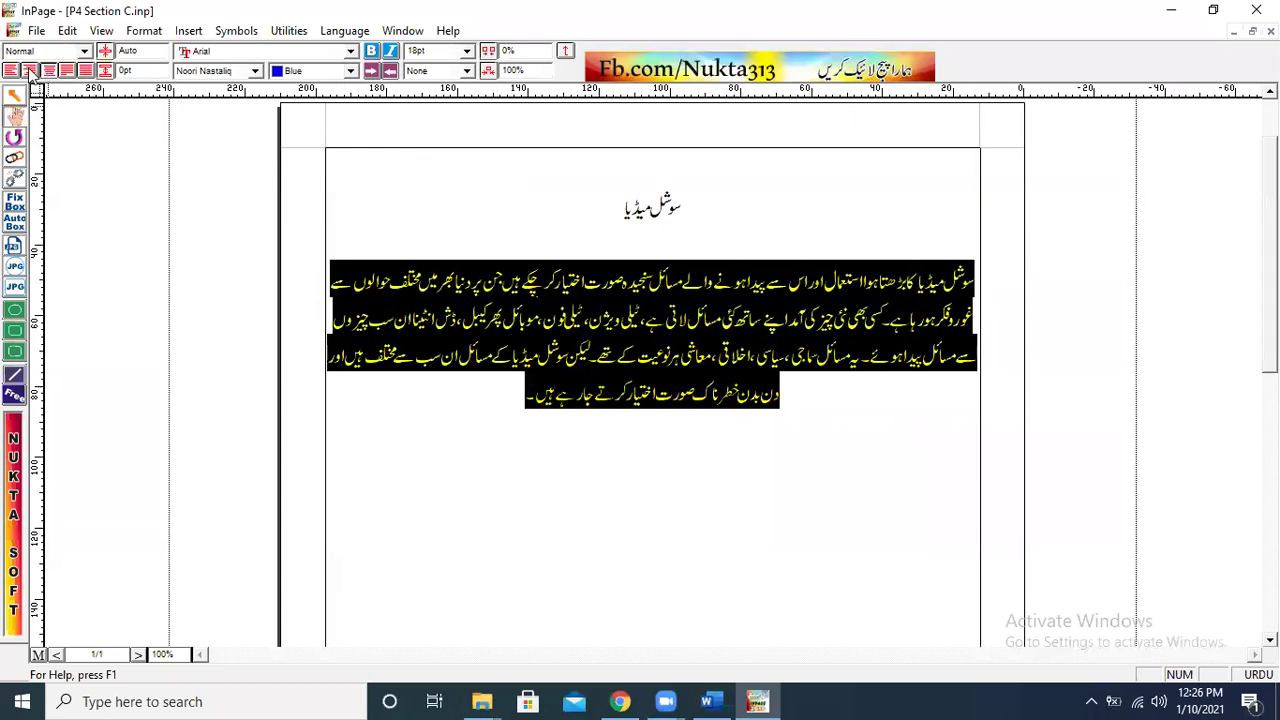
pyautogui.click(11, 71)
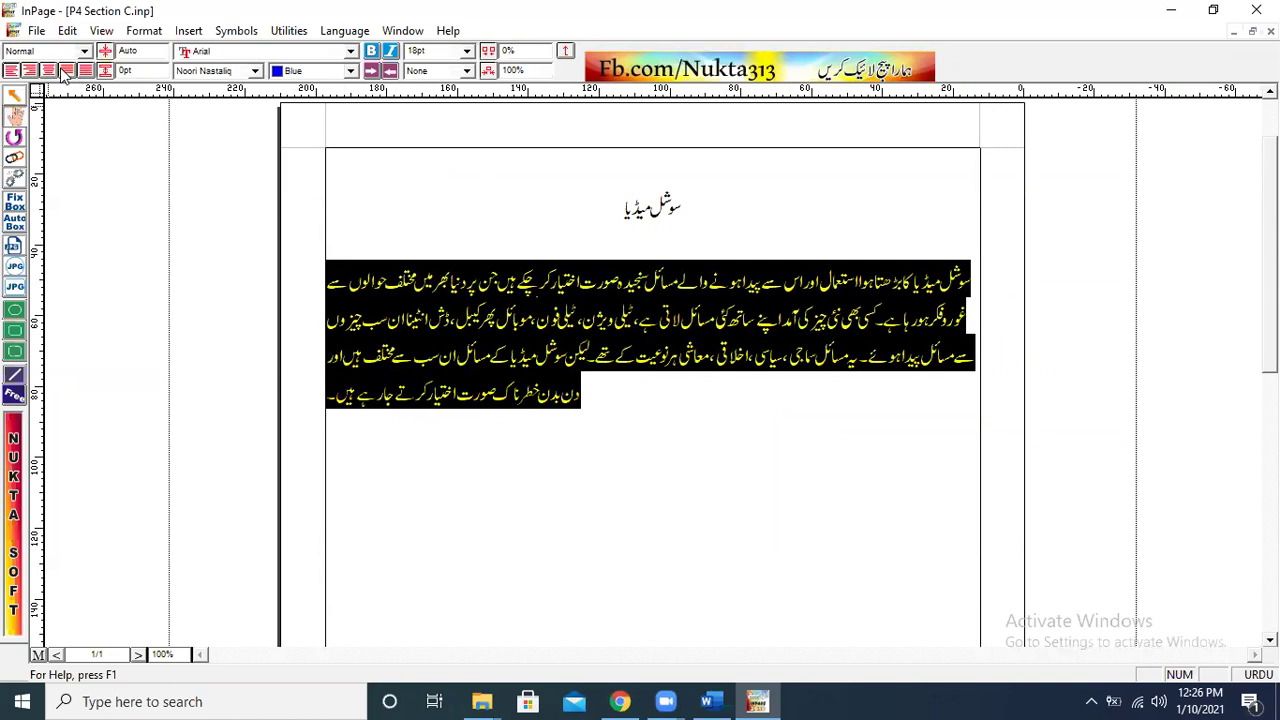
pyautogui.click(30, 71)
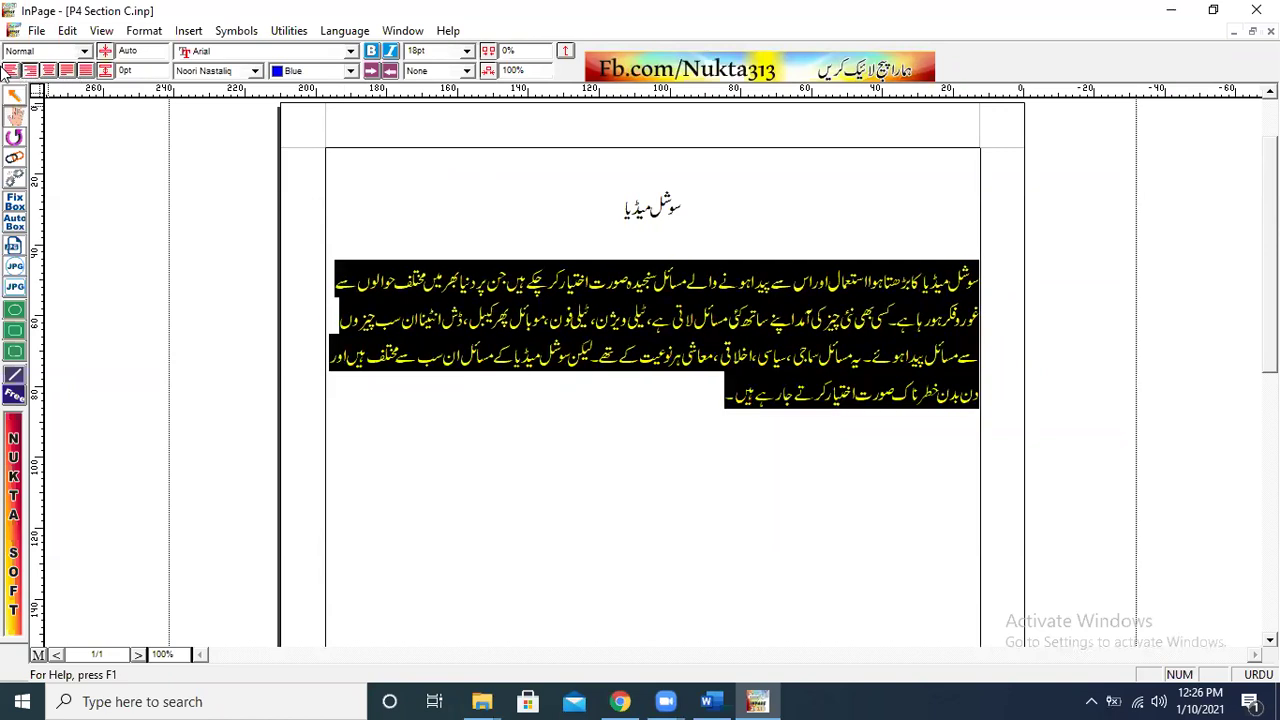
pyautogui.click(11, 71)
pyautogui.click(697, 418)
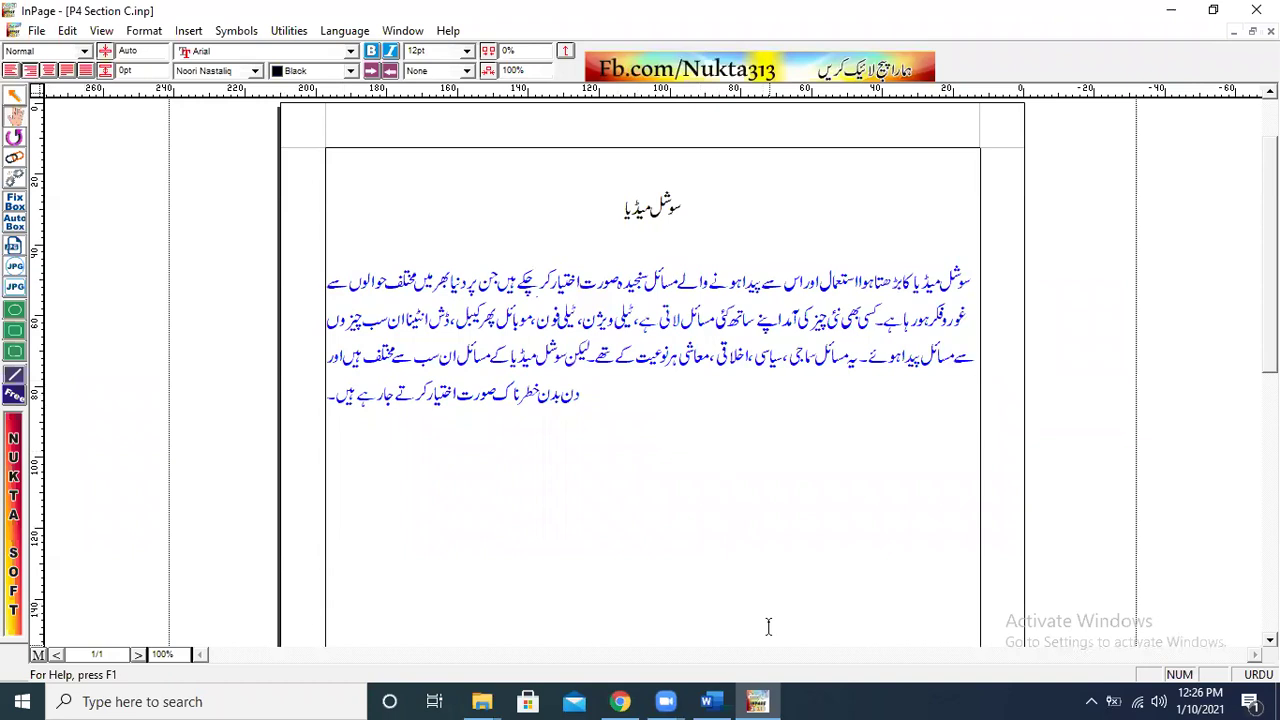
pyautogui.hotkey('alt', 'Tab')
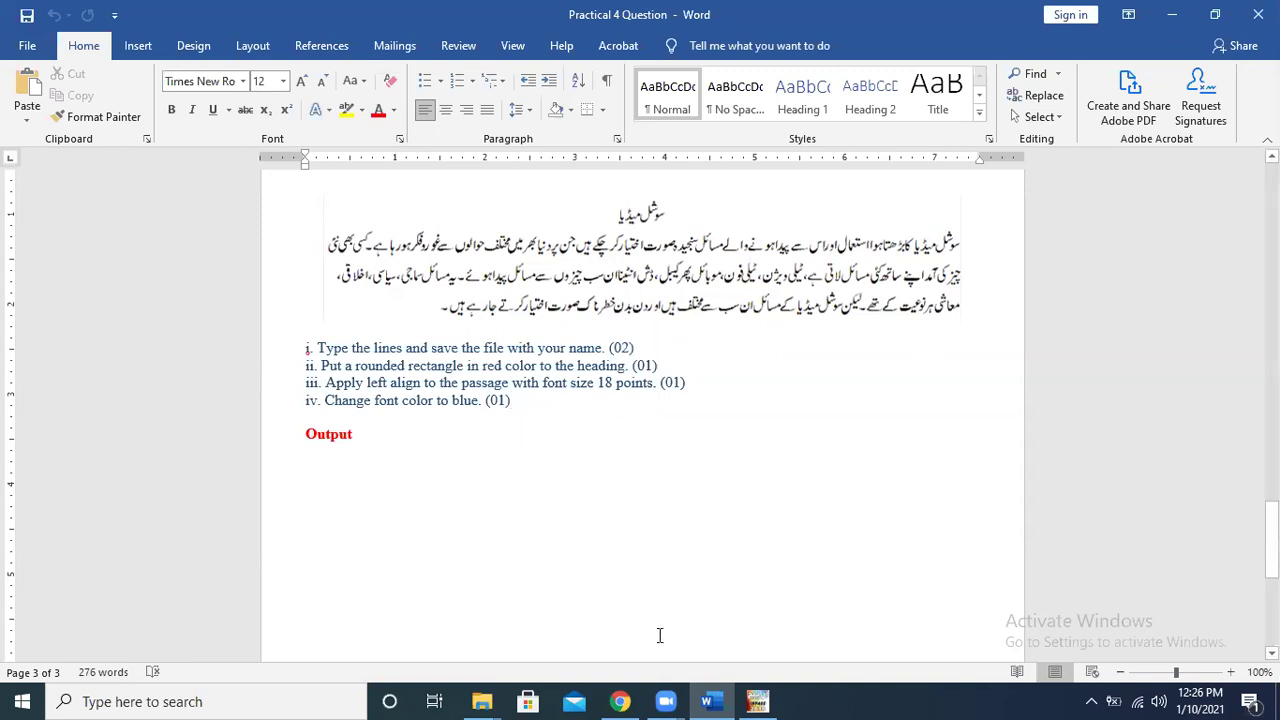
# Close and save P4 Section C.inp, then scroll Word's question paper back to page 1.
pyautogui.hotkey('alt', 'Tab')
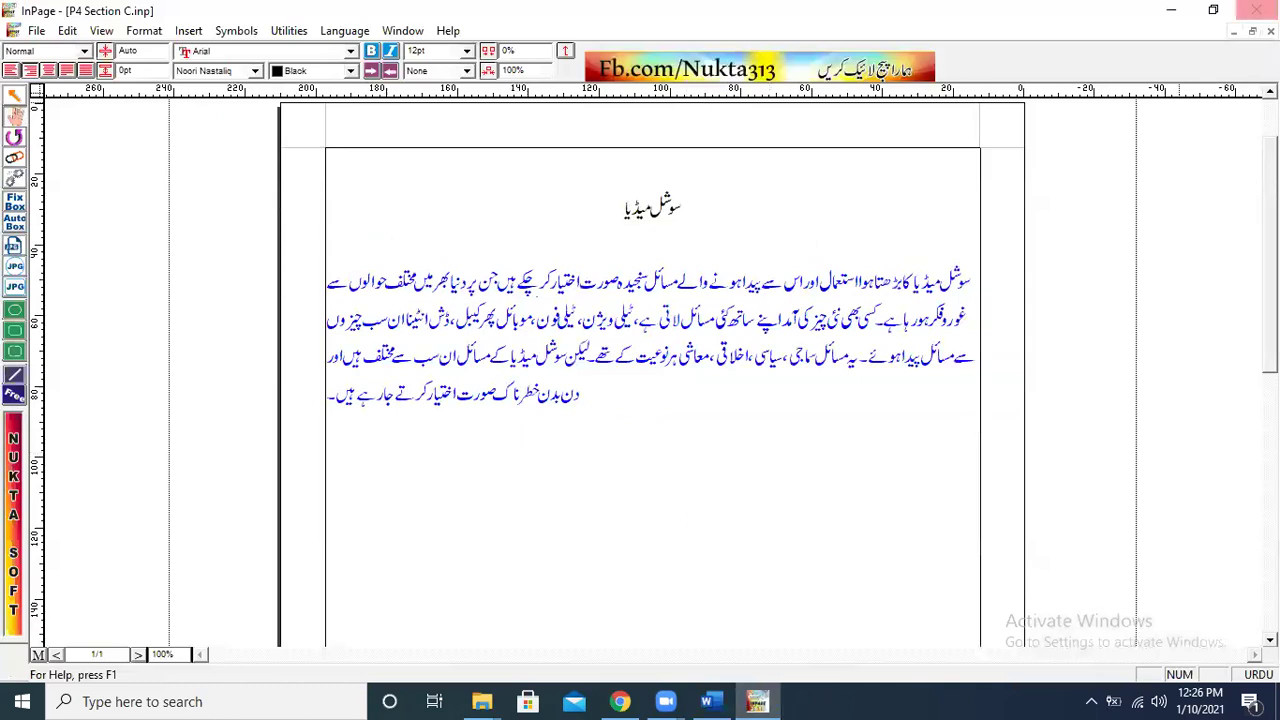
pyautogui.click(1256, 10)
pyautogui.click(575, 390)
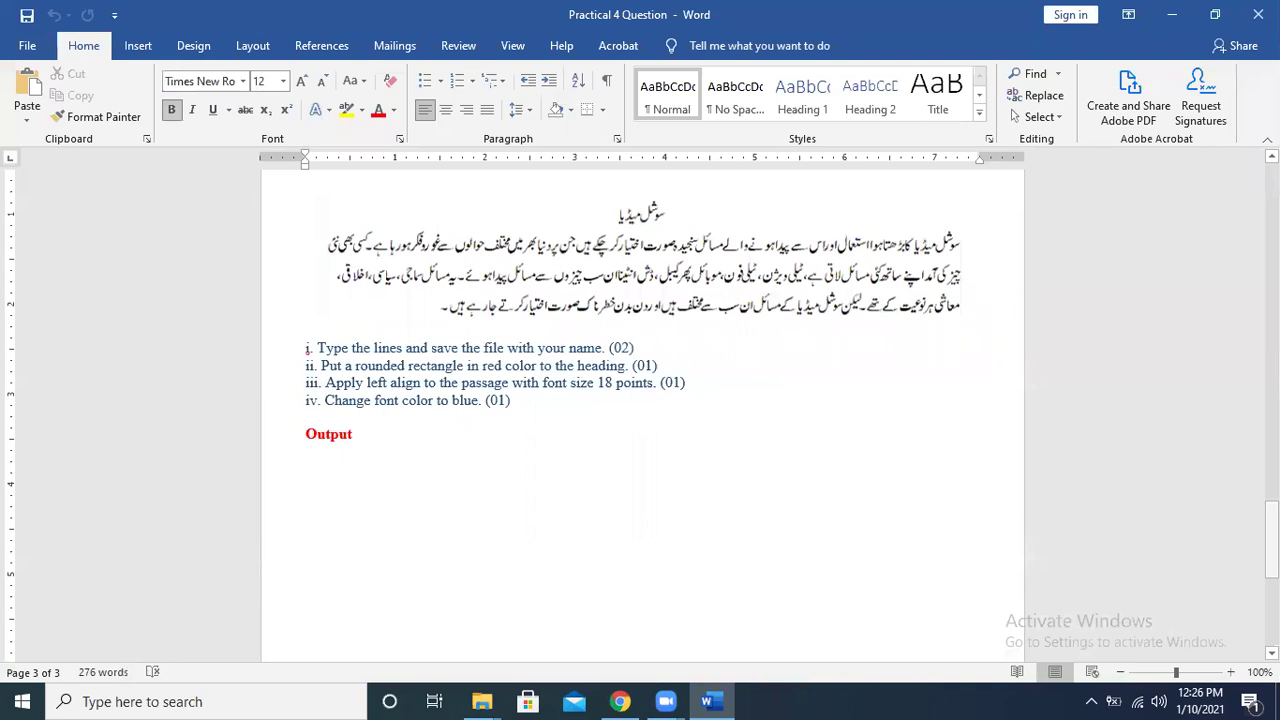
pyautogui.moveTo(1271, 530); pyautogui.dragTo(1271, 200)
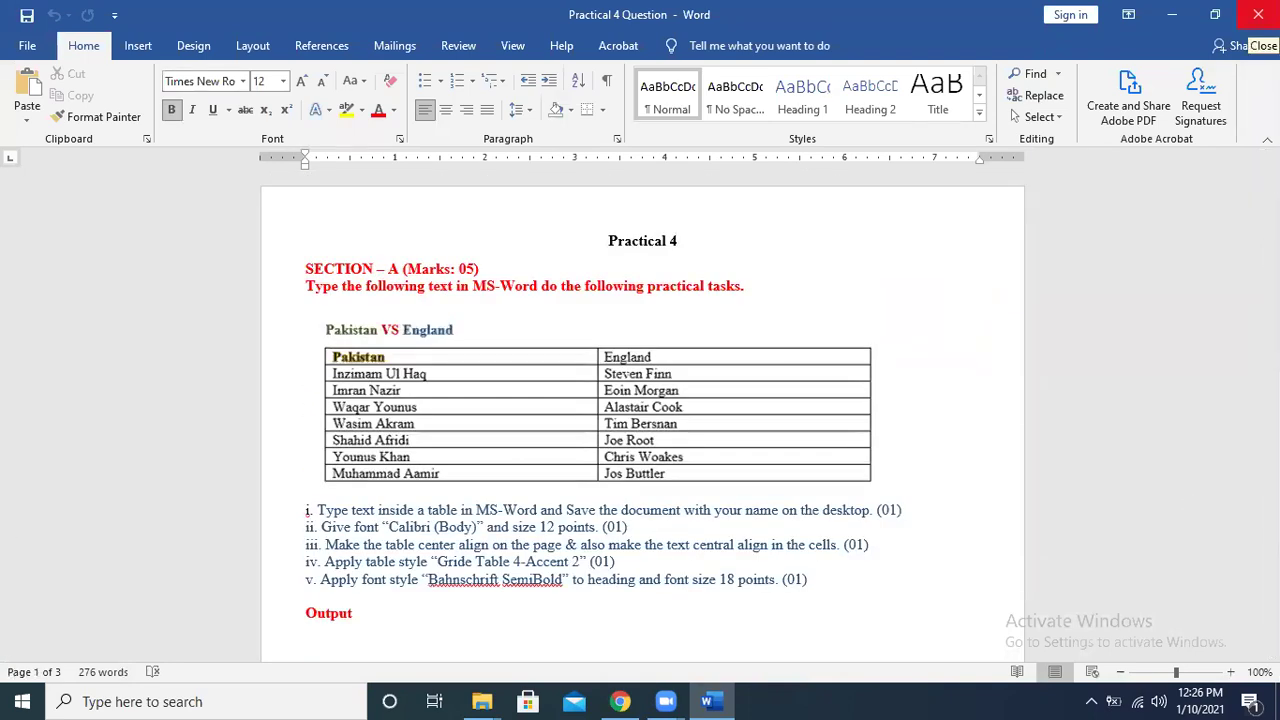
# Close Word and open youtube.com in a new Chrome tab.
pyautogui.click(1258, 14)
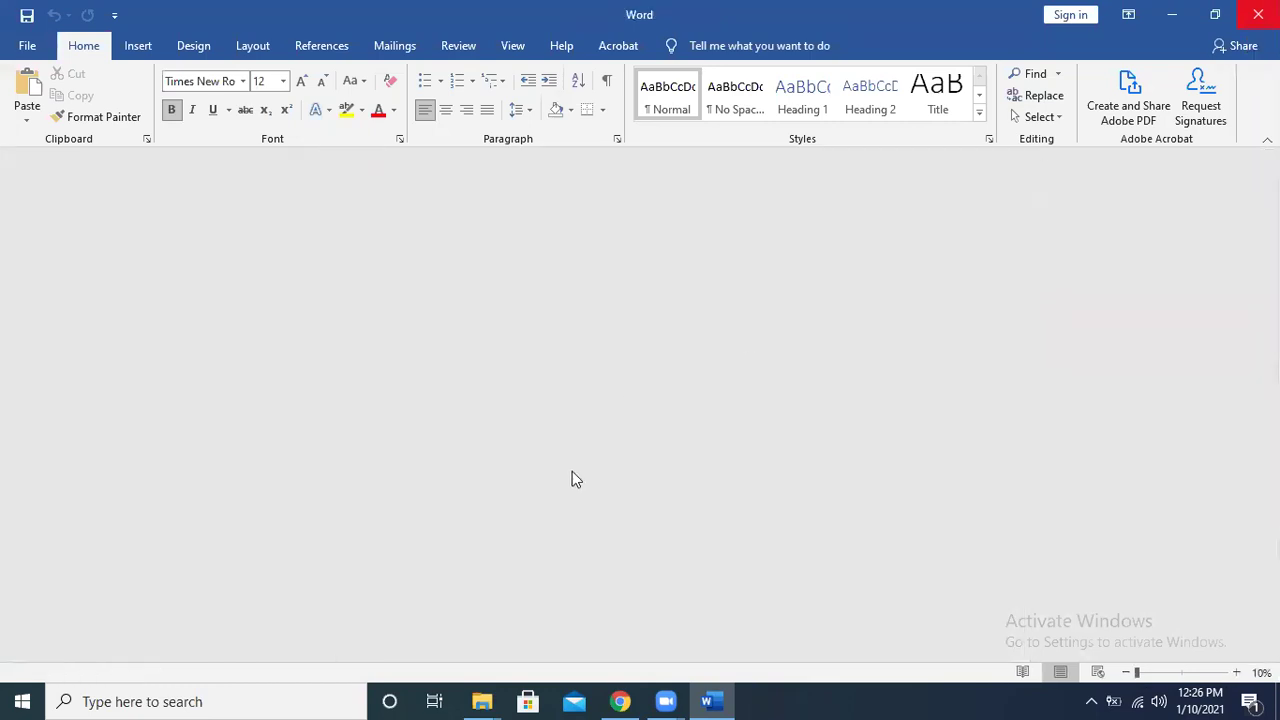
pyautogui.click(620, 701)
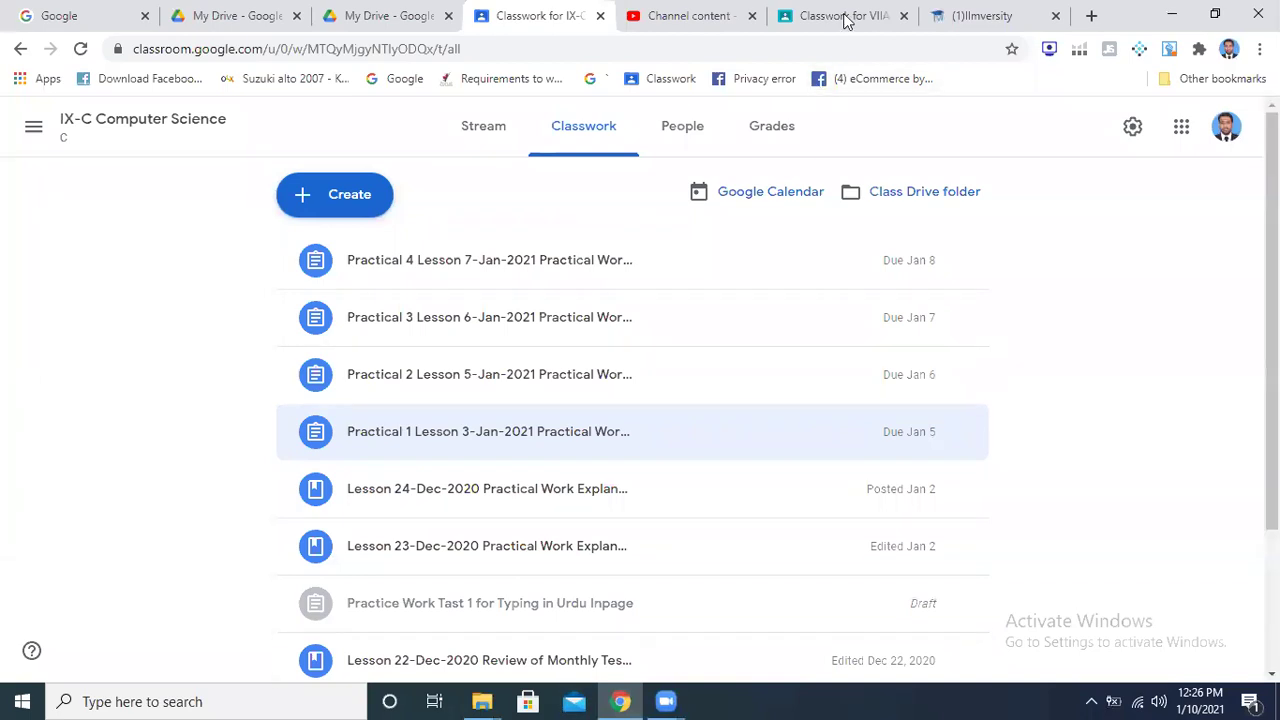
pyautogui.click(1091, 16)
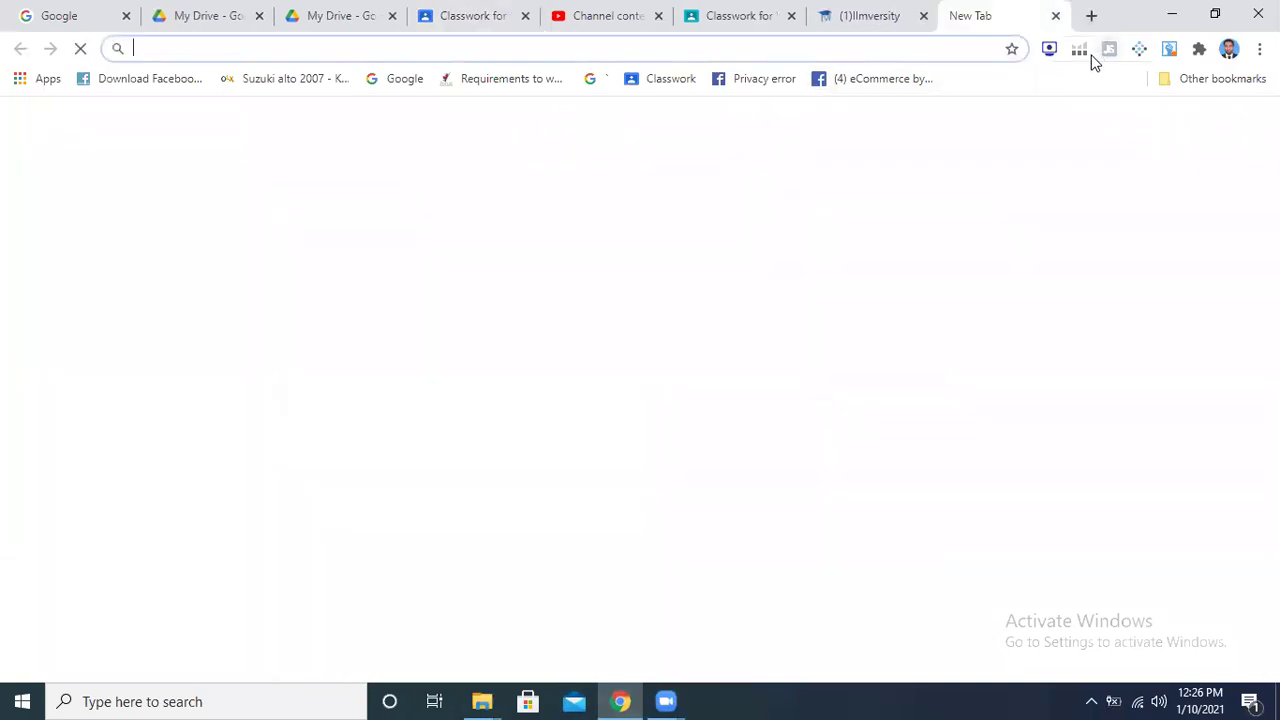
pyautogui.write('youtube.com')
pyautogui.press('Return')
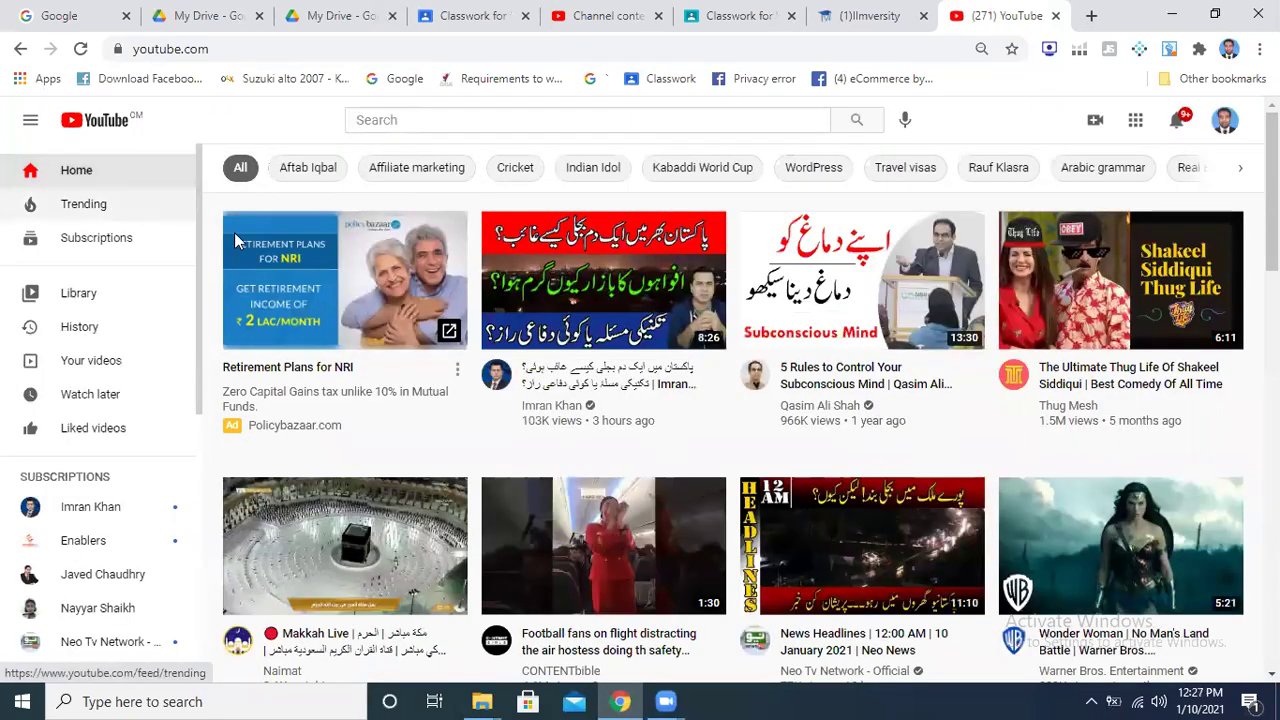
# Search YouTube for 'free download microsoft office 2013 full version' from search history.
pyautogui.click(388, 123)
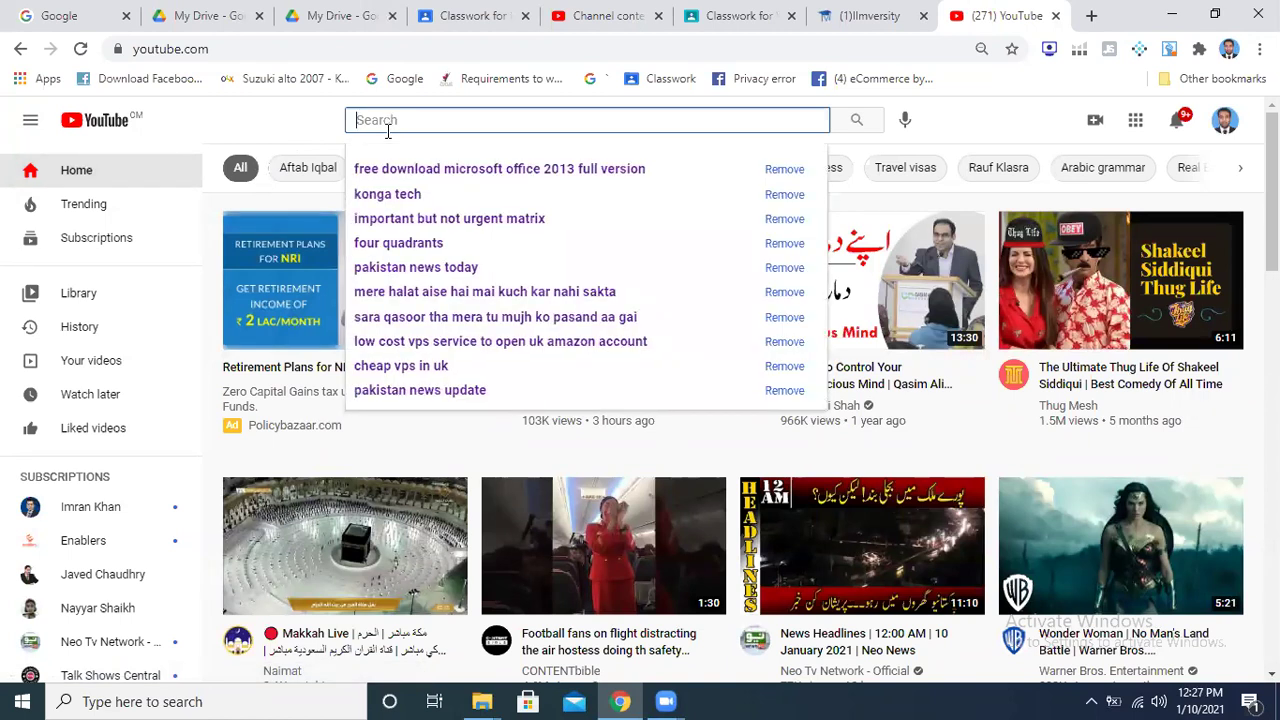
pyautogui.click(424, 168)
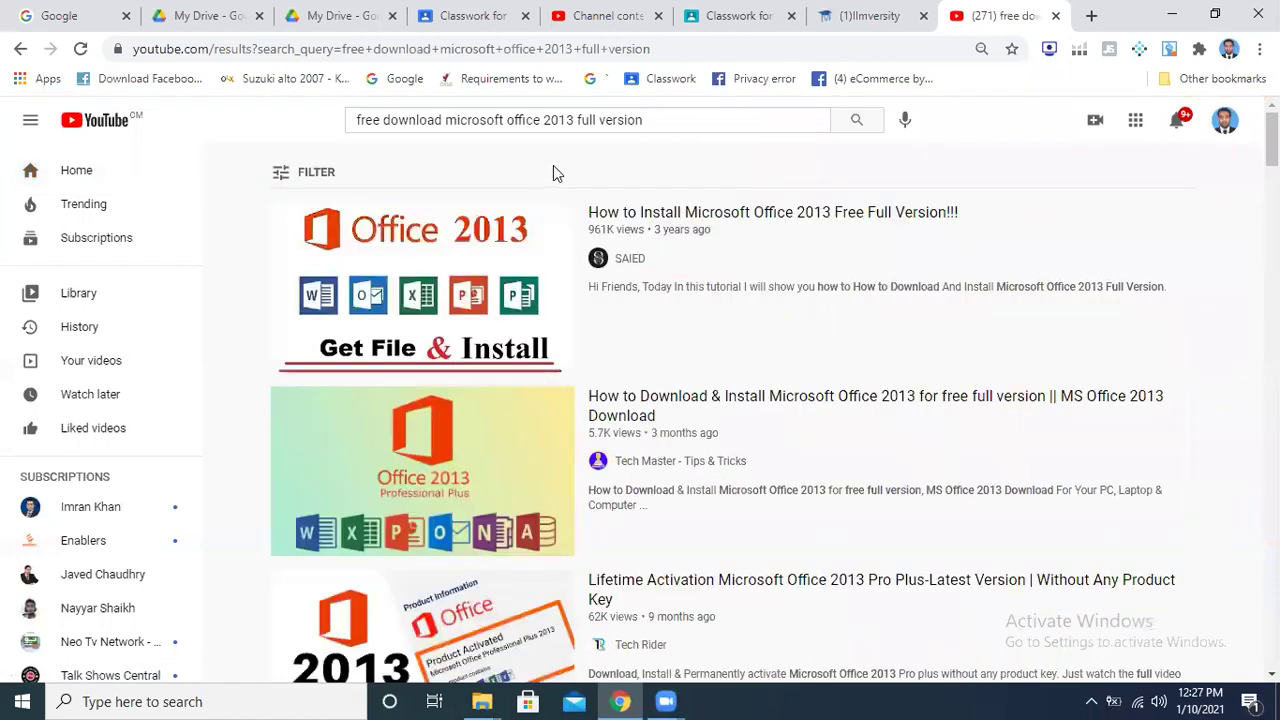
pyautogui.click(647, 120)
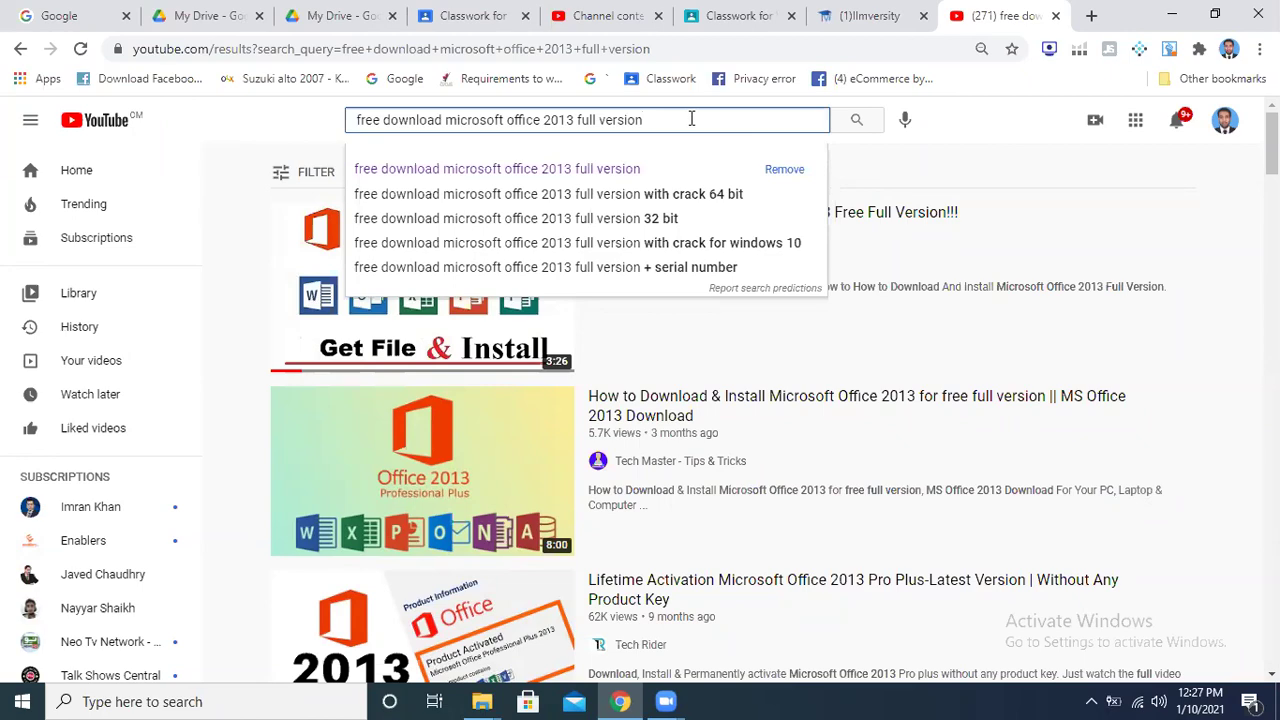
pyautogui.press('Return')
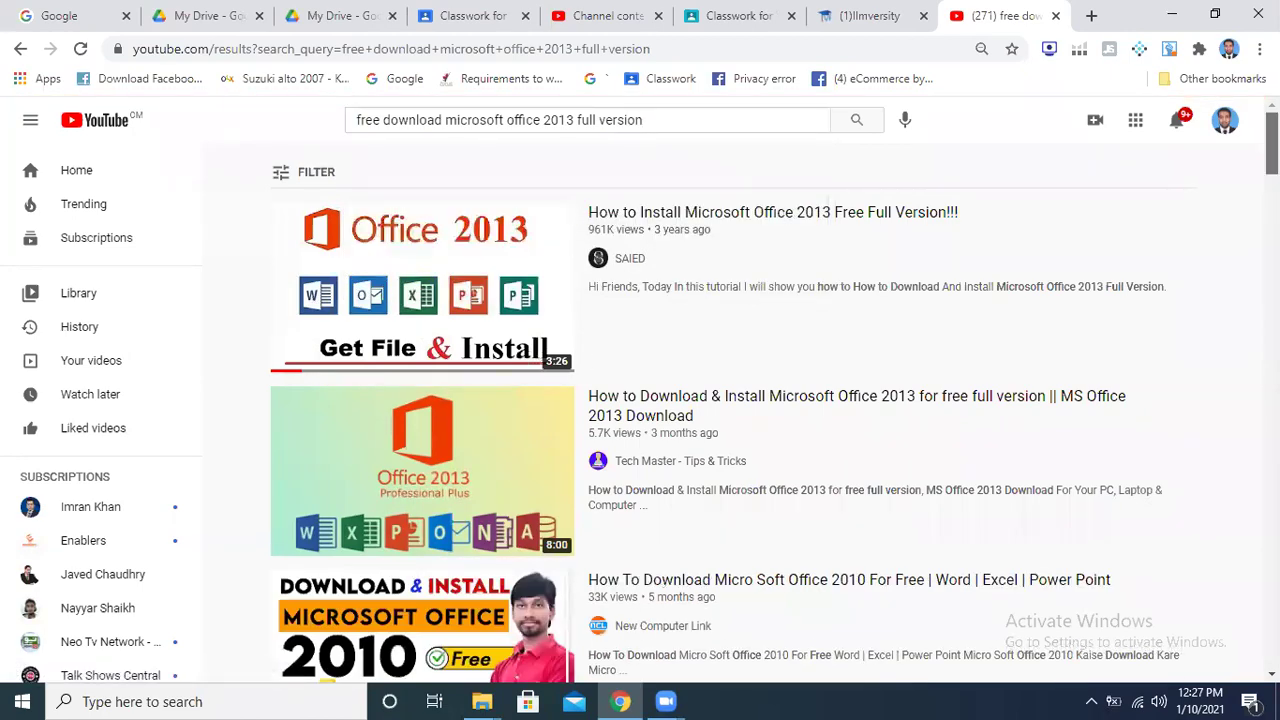
pyautogui.rightClick(470, 268)
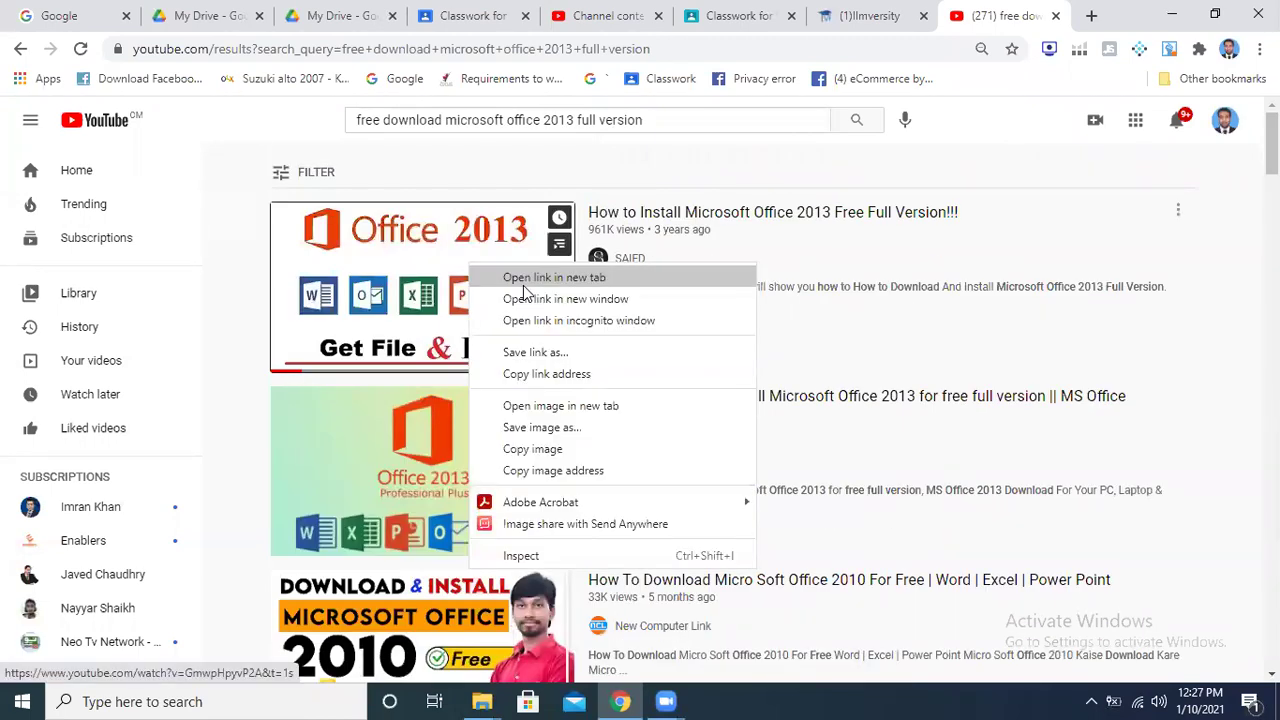
# Open the first Office 2013 video in a new tab and follow its mega.nz description link.
pyautogui.click(523, 285)
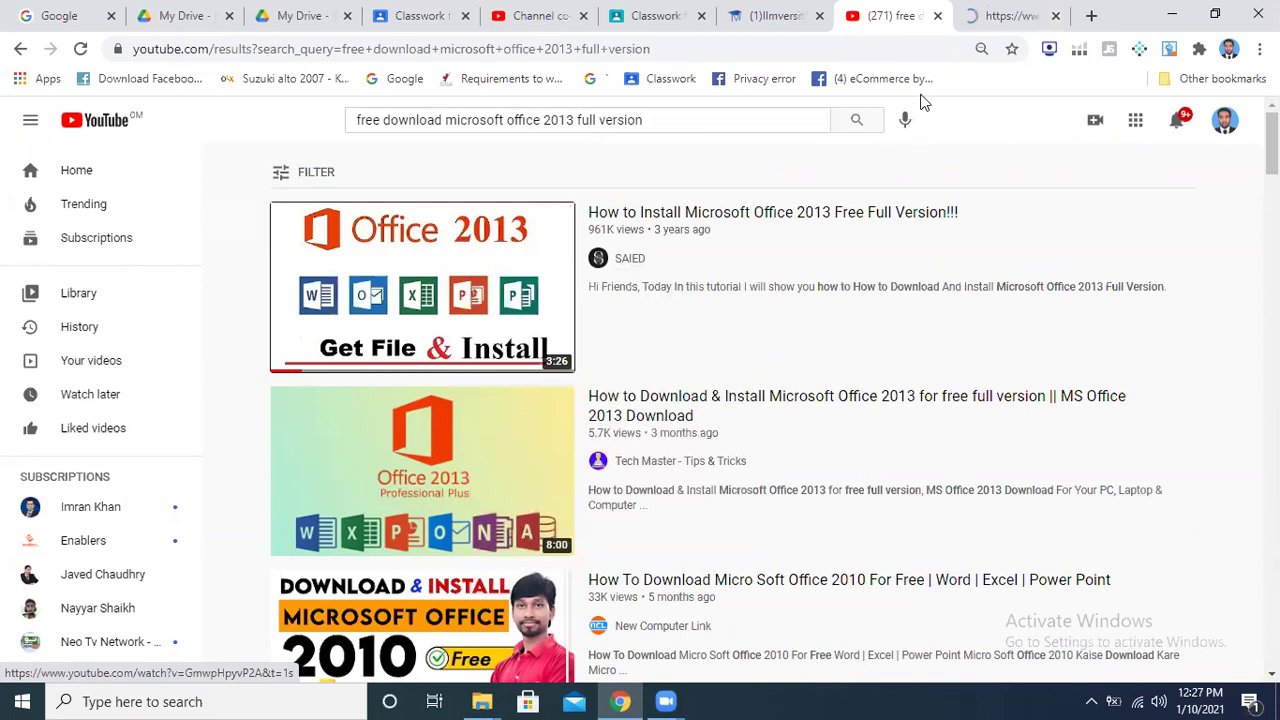
pyautogui.click(980, 14)
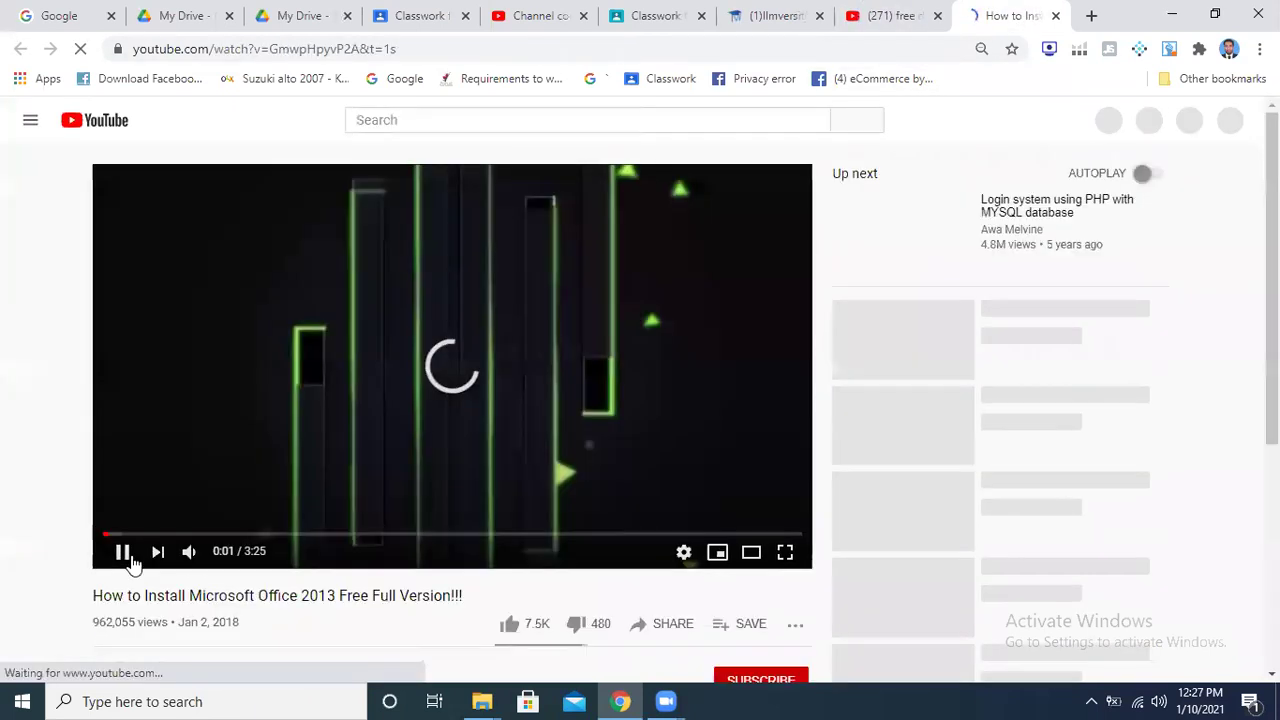
pyautogui.click(124, 556)
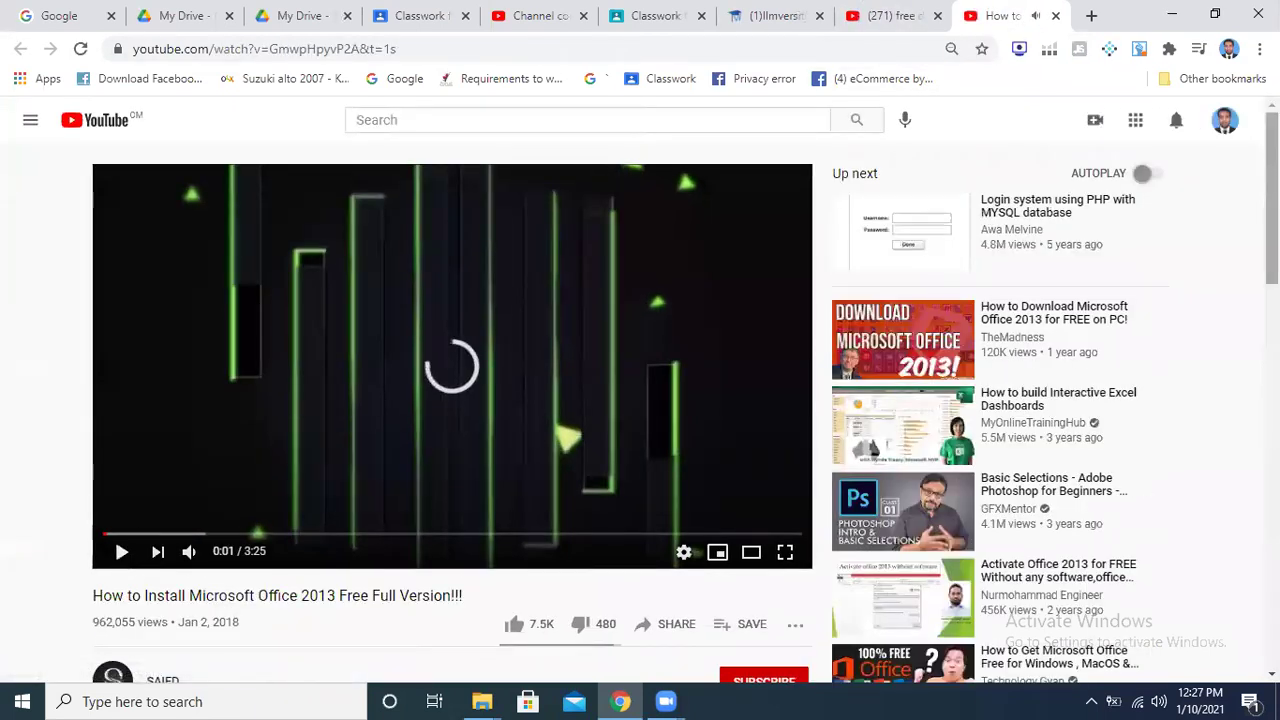
pyautogui.scroll(-5, 724, 389)
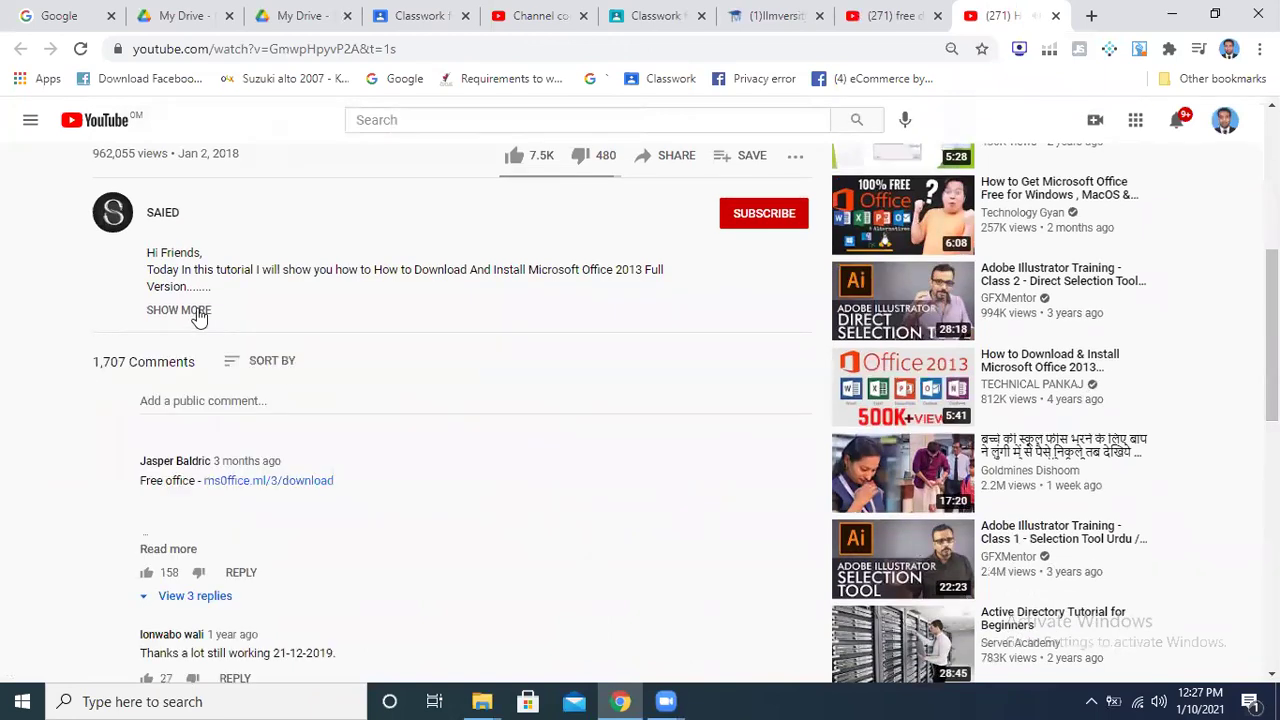
pyautogui.click(196, 311)
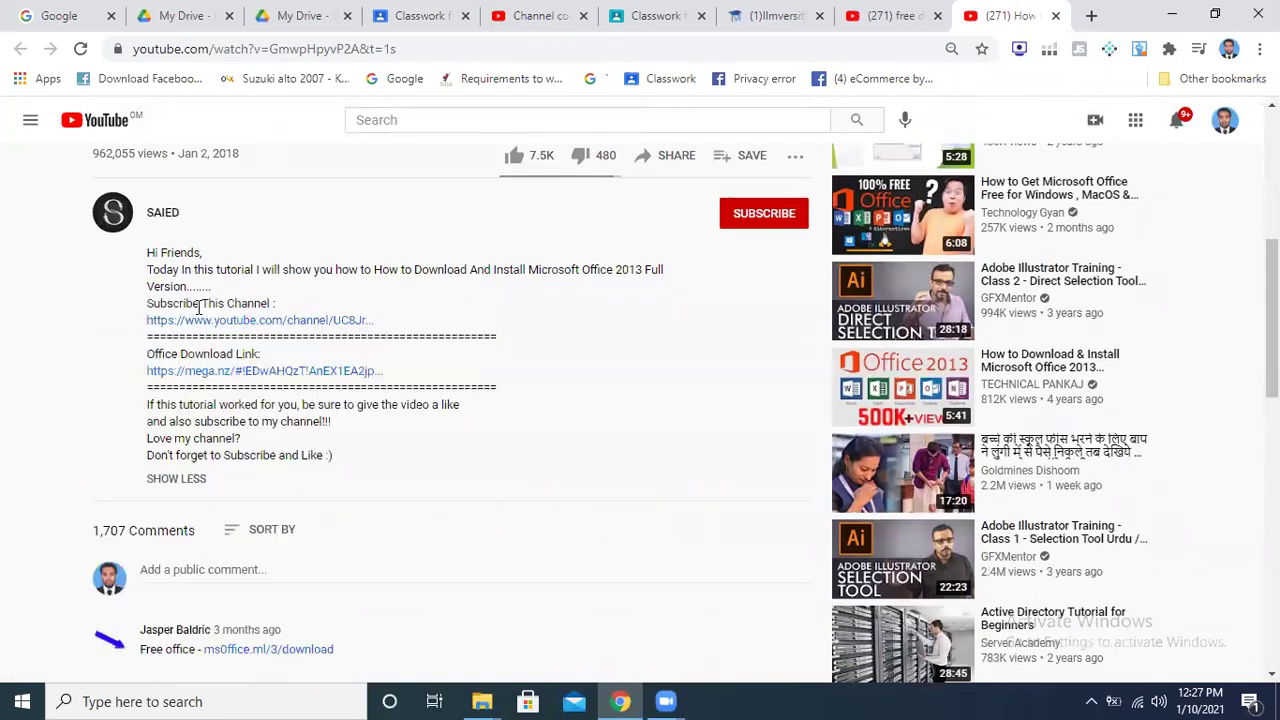
pyautogui.rightClick(215, 372)
pyautogui.click(265, 386)
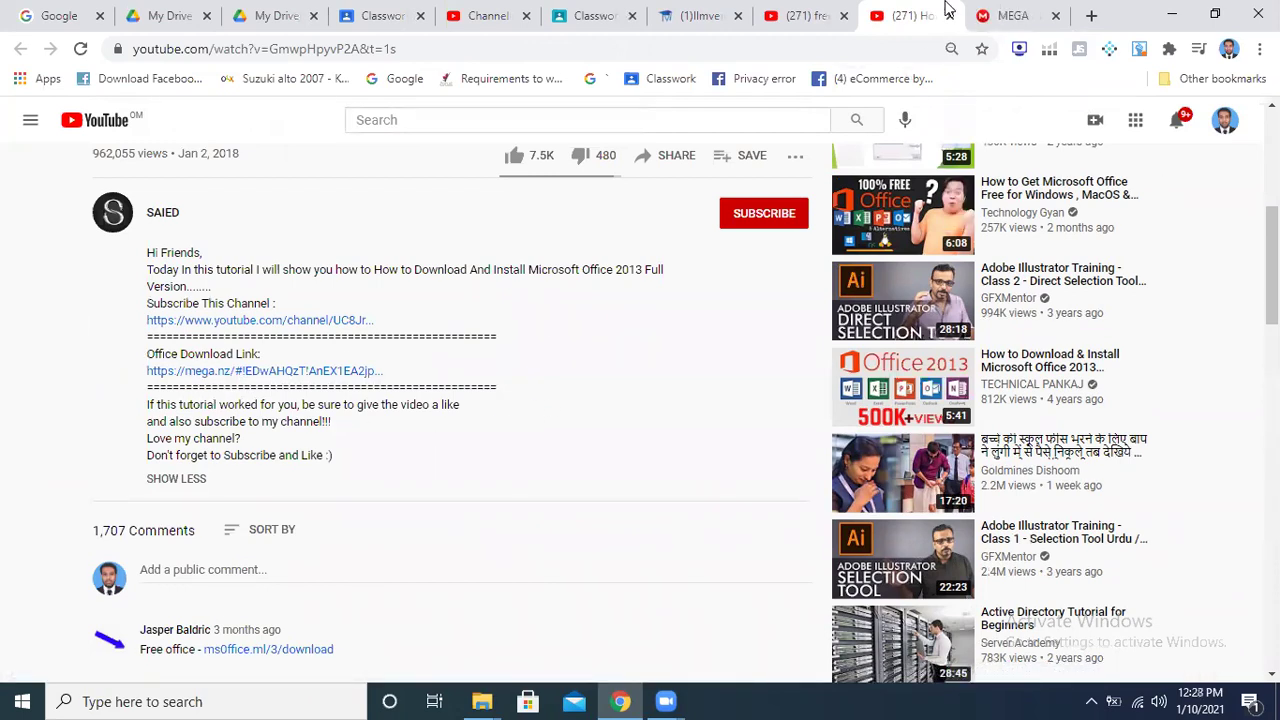
pyautogui.click(996, 12)
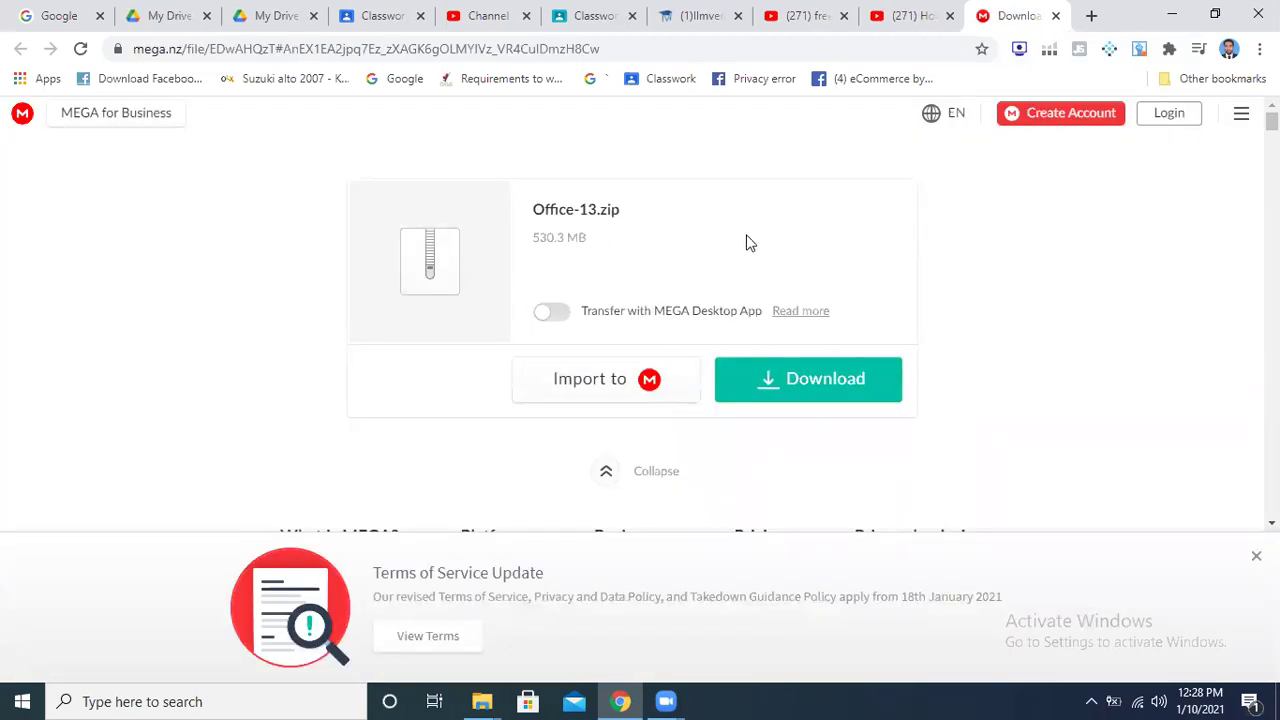
# Download the 530.3 MB Office-13.zip from MEGA, then minimize Chrome.
pyautogui.click(795, 381)
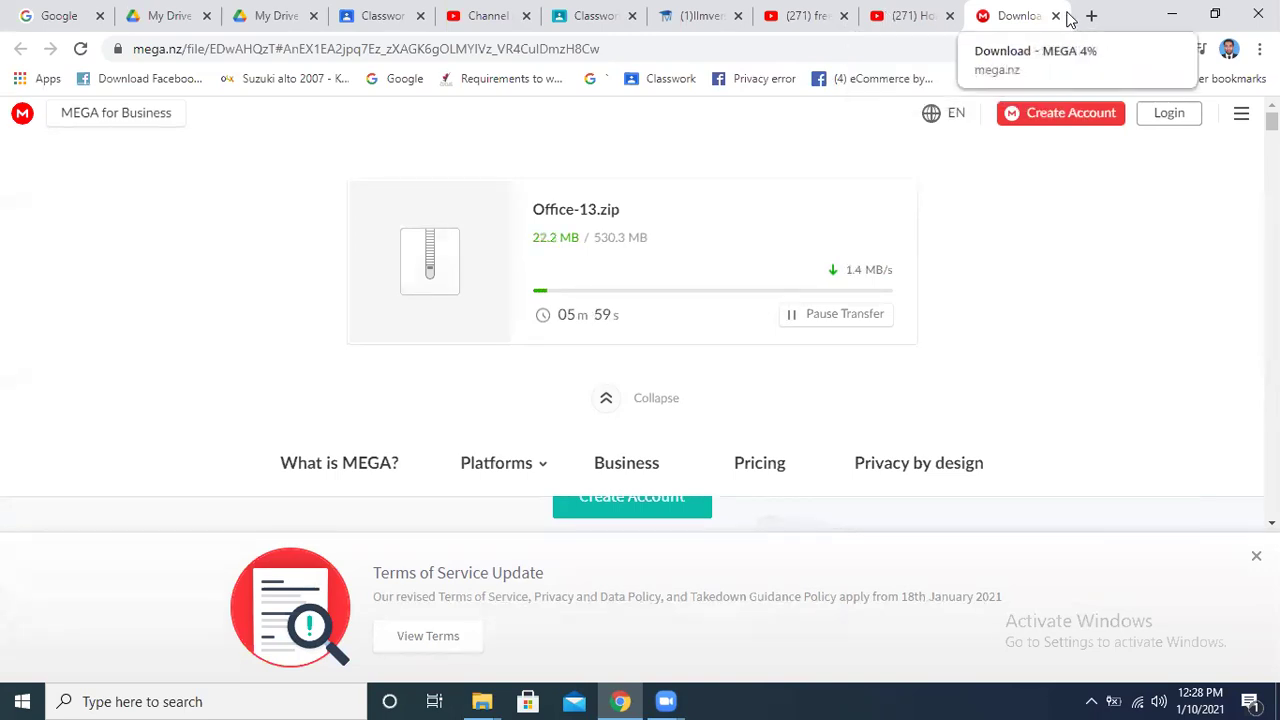
pyautogui.click(1170, 14)
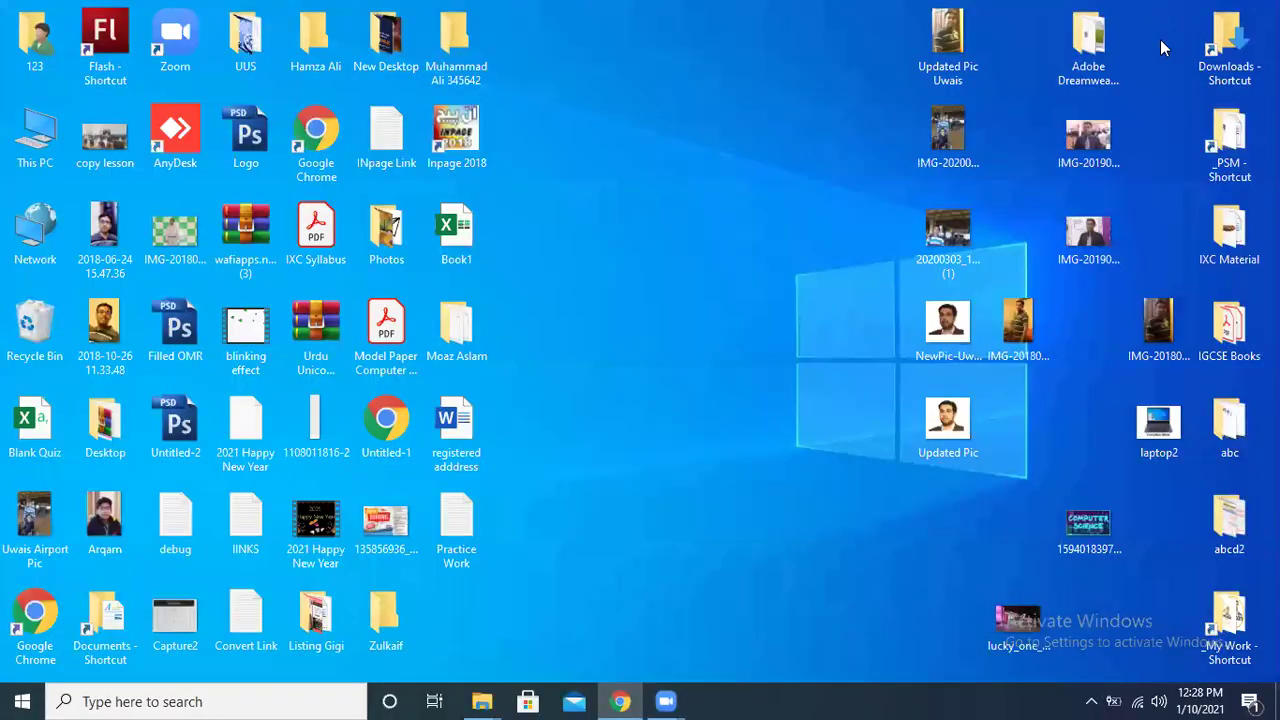
# Select the Urdu Unicode Solution desktop icon, then bring Chrome back to check the download.
pyautogui.click(324, 345)
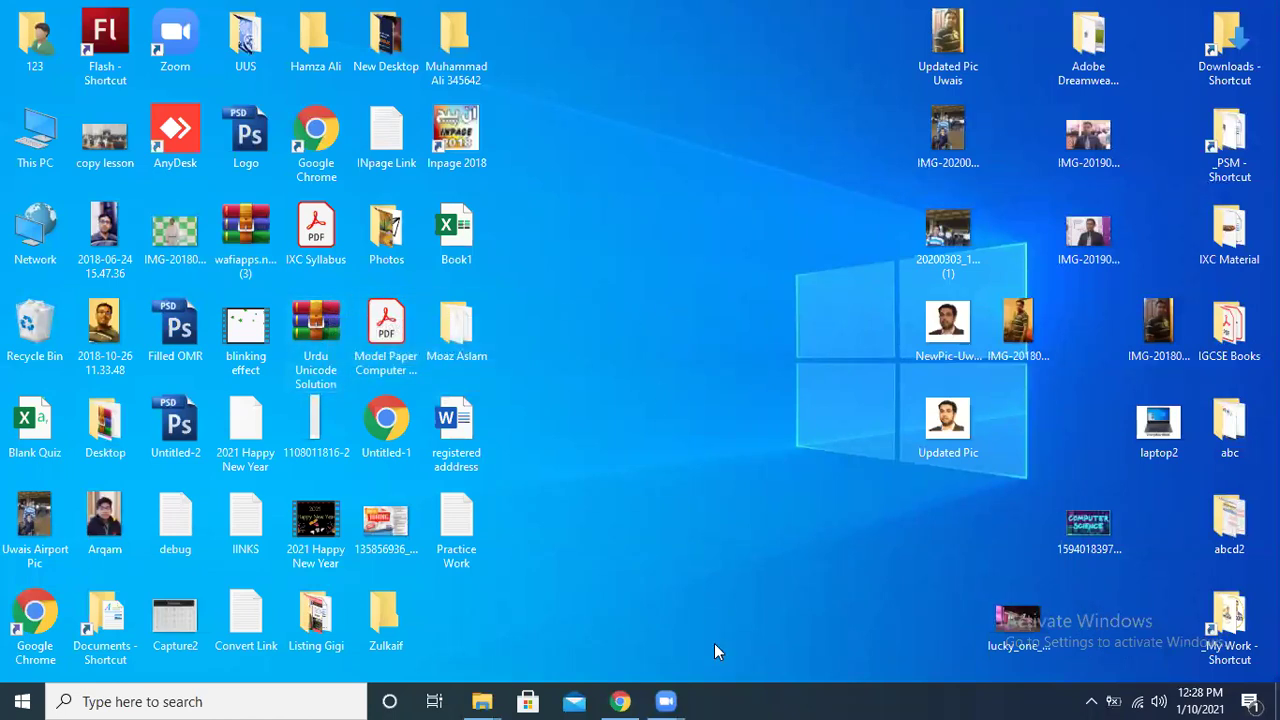
pyautogui.hotkey('alt', 'Tab')
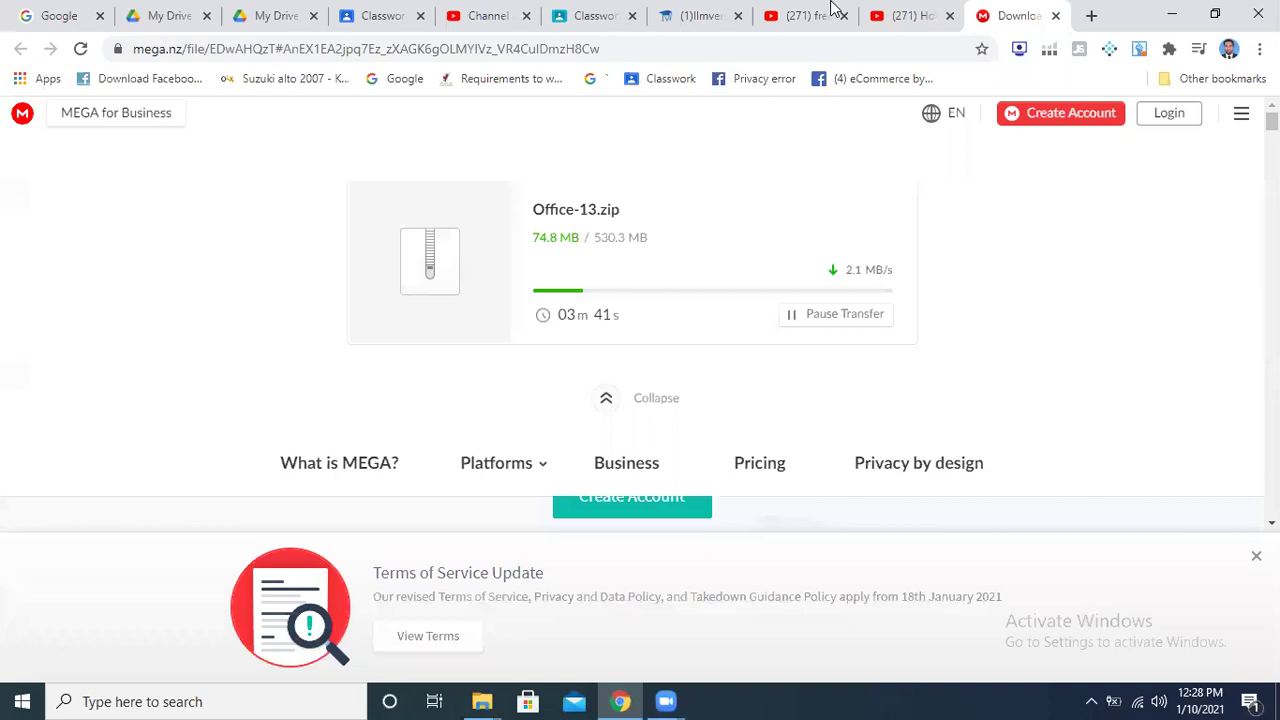
# Search YouTube for free WinRAR downloads for Windows 10 and open thecoderworld's video in a new tab.
pyautogui.click(830, 8)
pyautogui.tripleClick(645, 120)
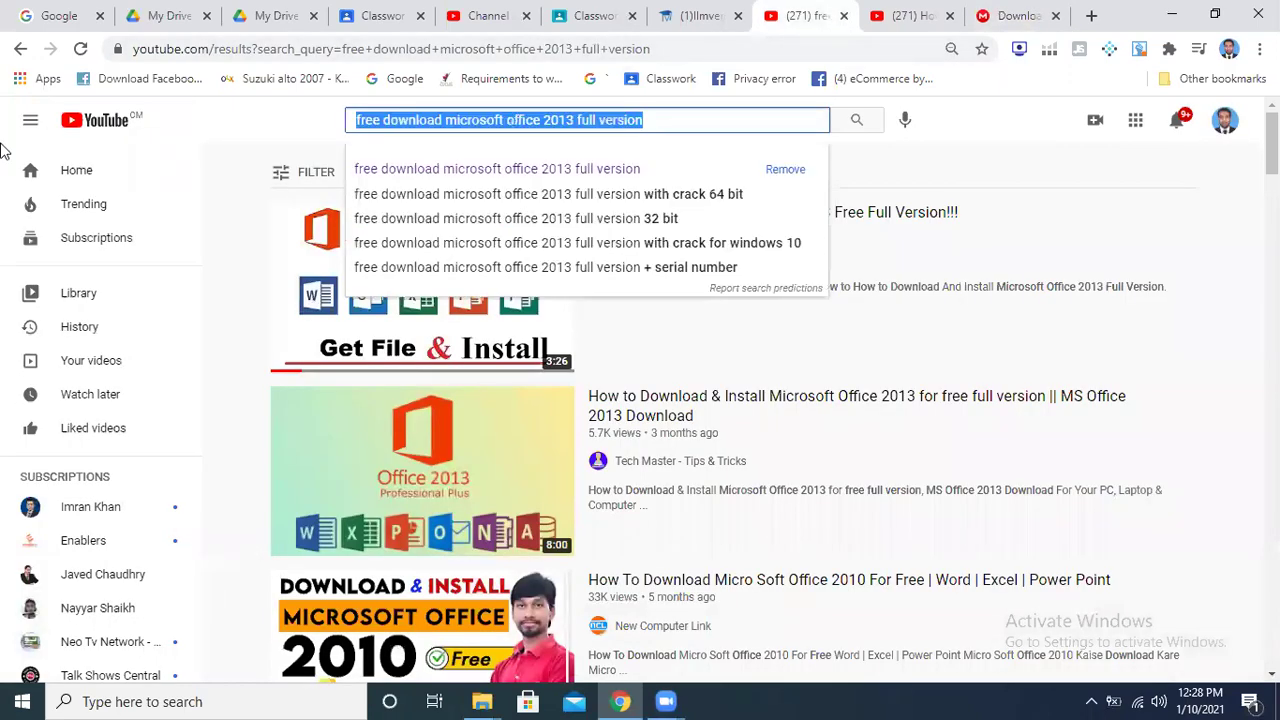
pyautogui.write('winrar')
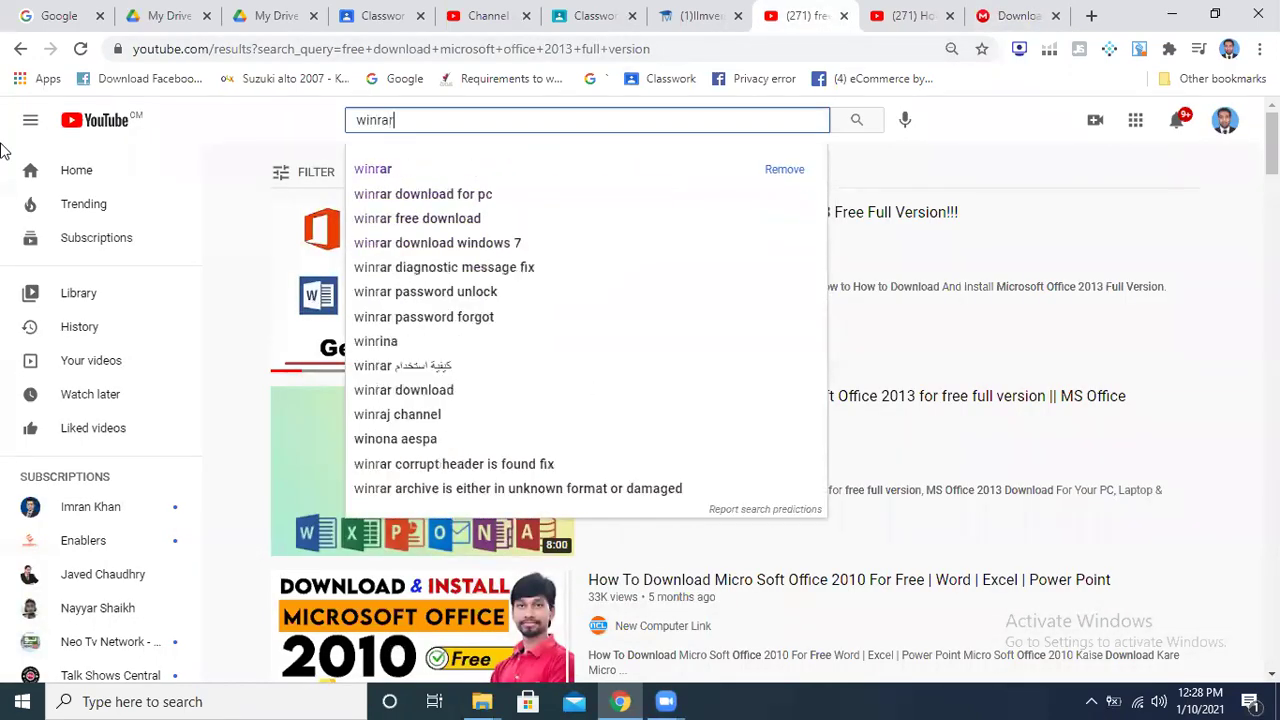
pyautogui.write('e')
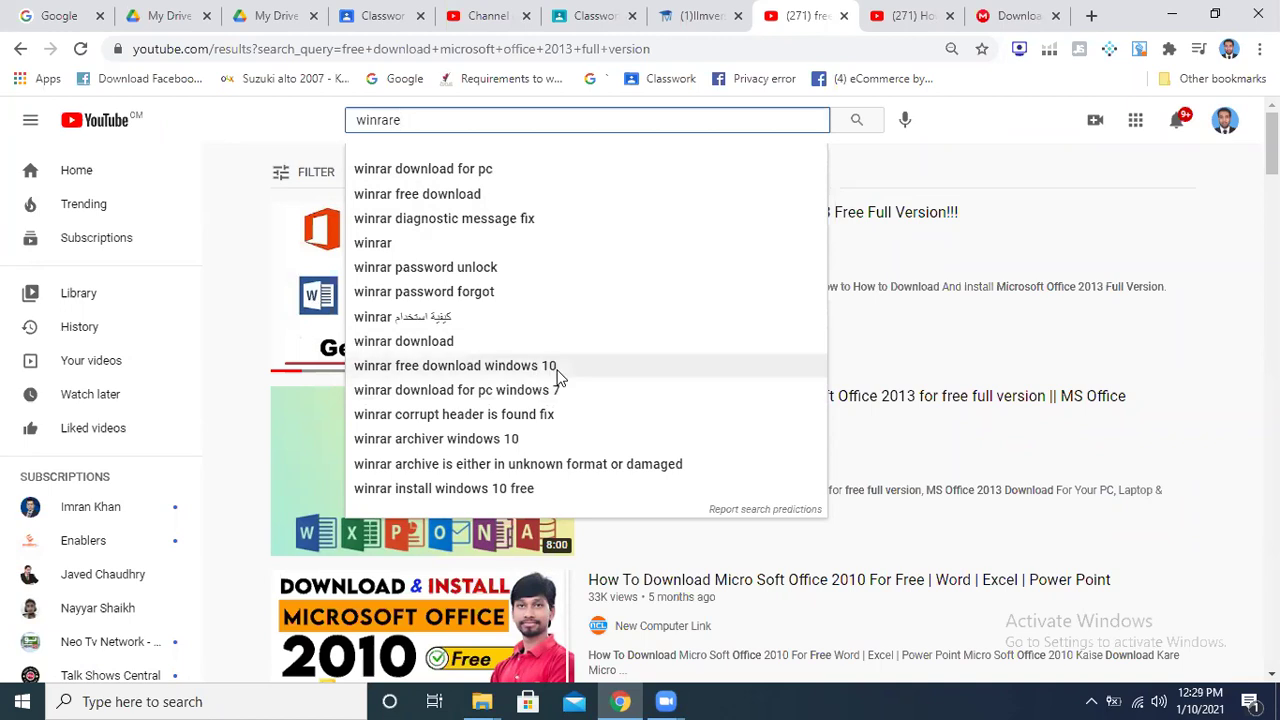
pyautogui.click(558, 366)
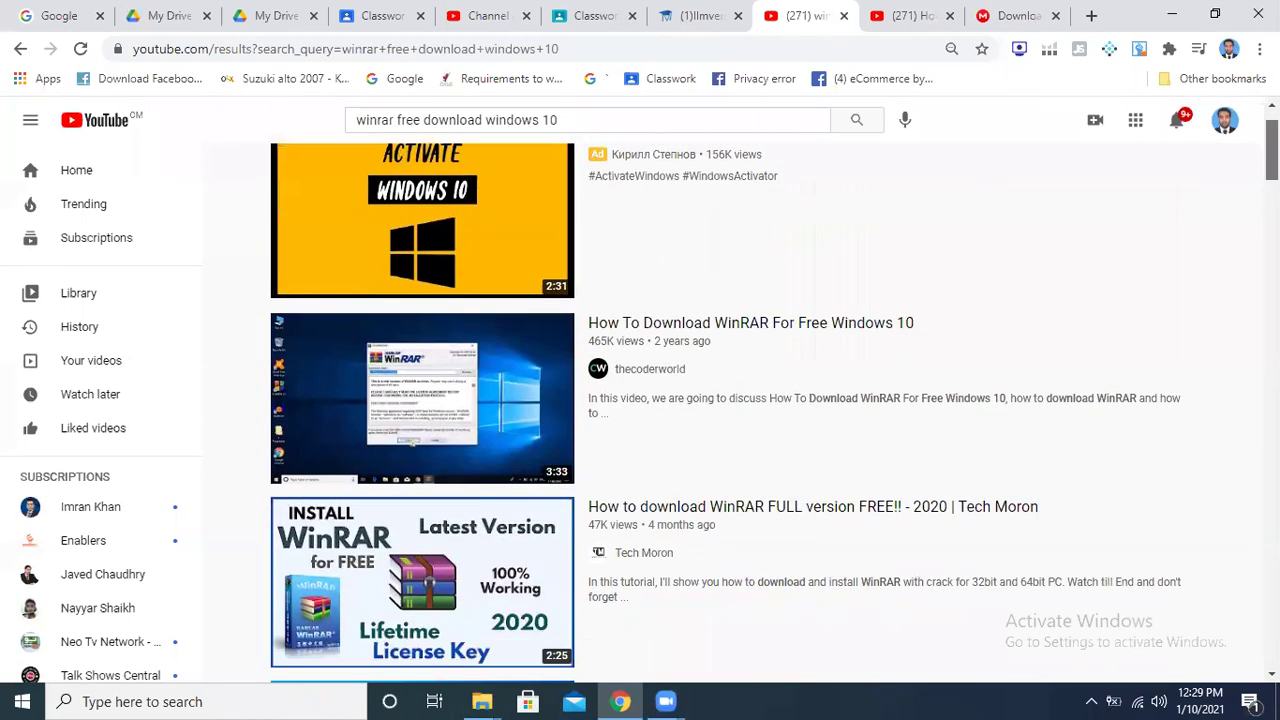
pyautogui.scroll(-2, 300, 300)
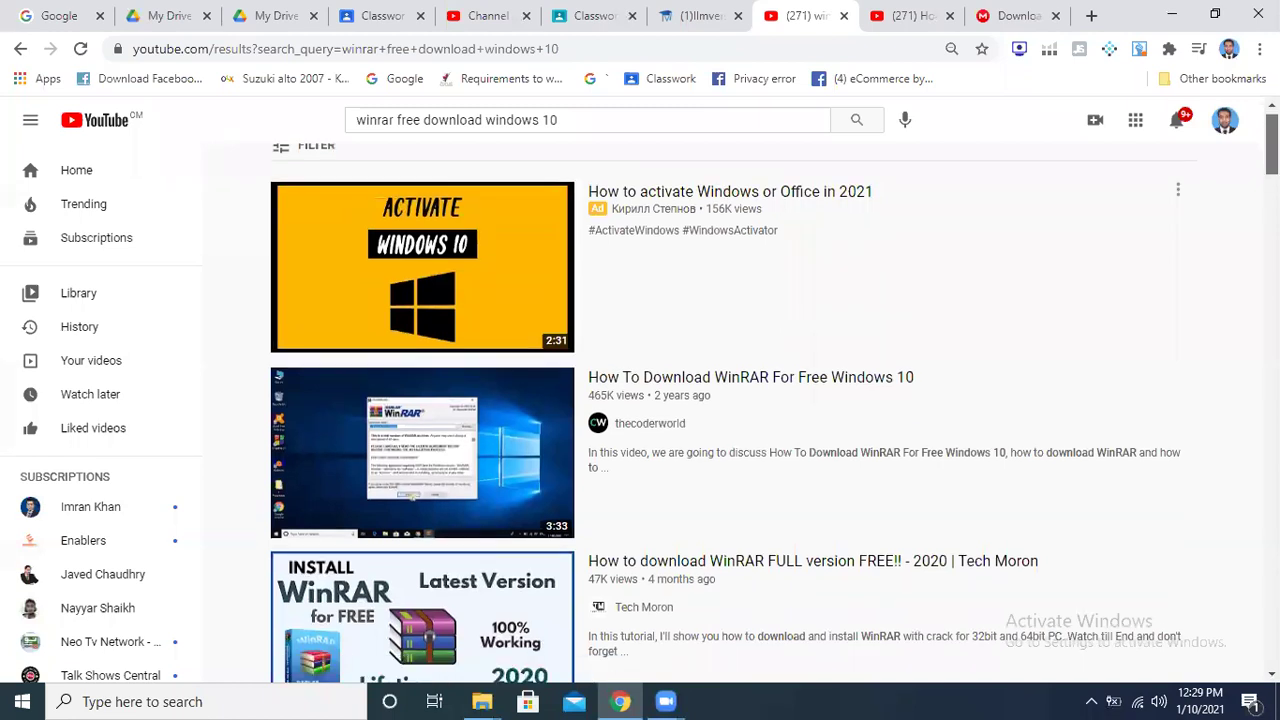
pyautogui.rightClick(422, 225)
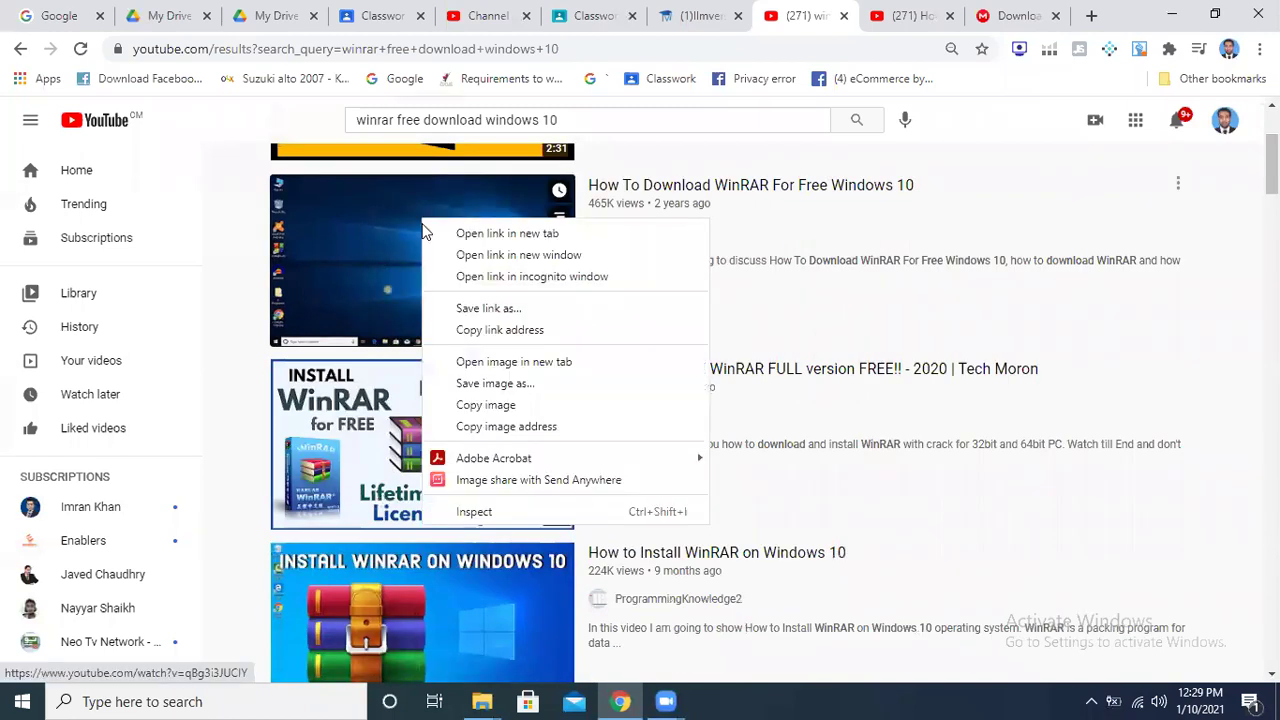
pyautogui.click(540, 236)
# On the WinRAR video, pause the ad and open the Download WinRAR description link in a new tab.
pyautogui.click(822, 22)
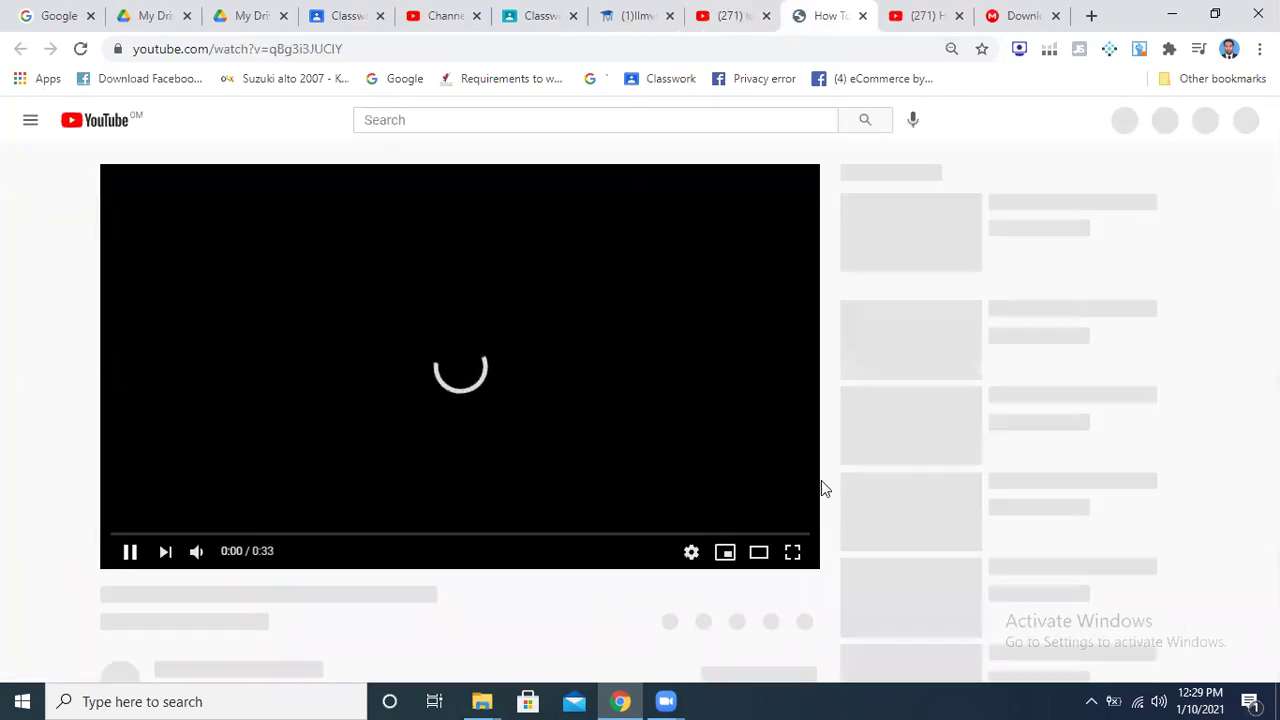
pyautogui.press('space')
pyautogui.scroll(-3, 465, 366)
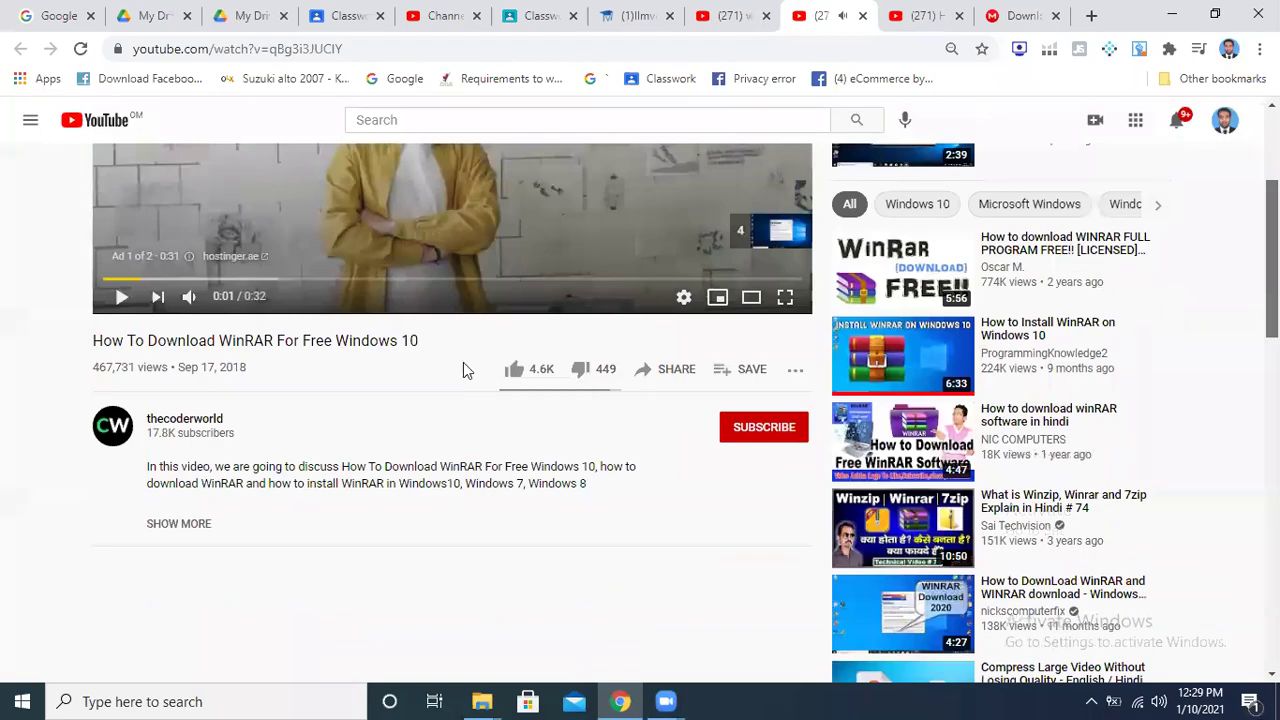
pyautogui.scroll(-2, 390, 430)
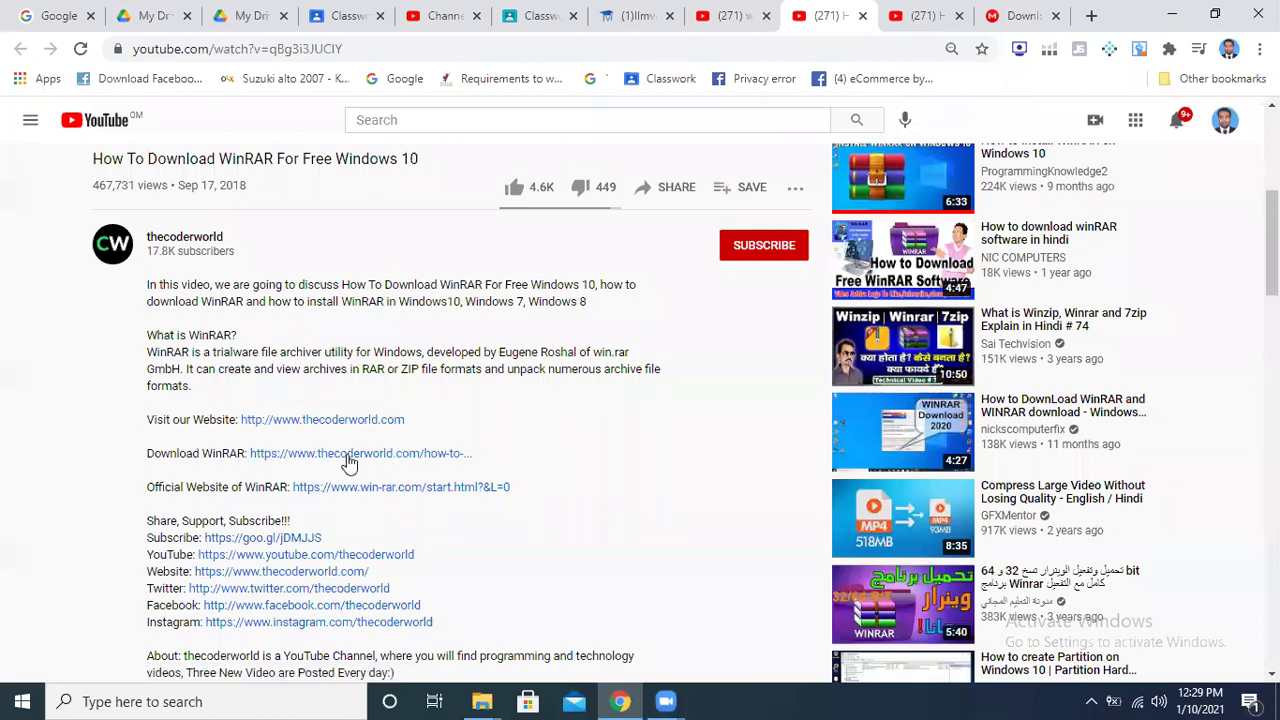
pyautogui.rightClick(420, 458)
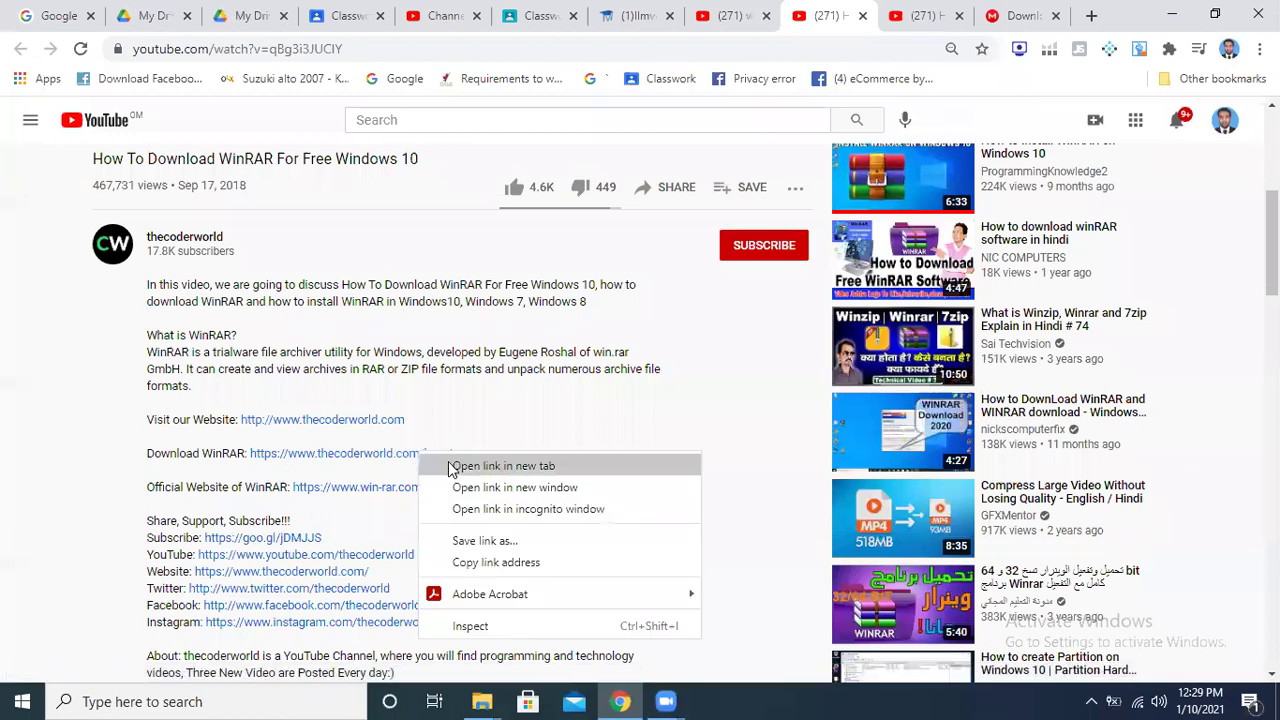
pyautogui.click(453, 465)
pyautogui.click(850, 15)
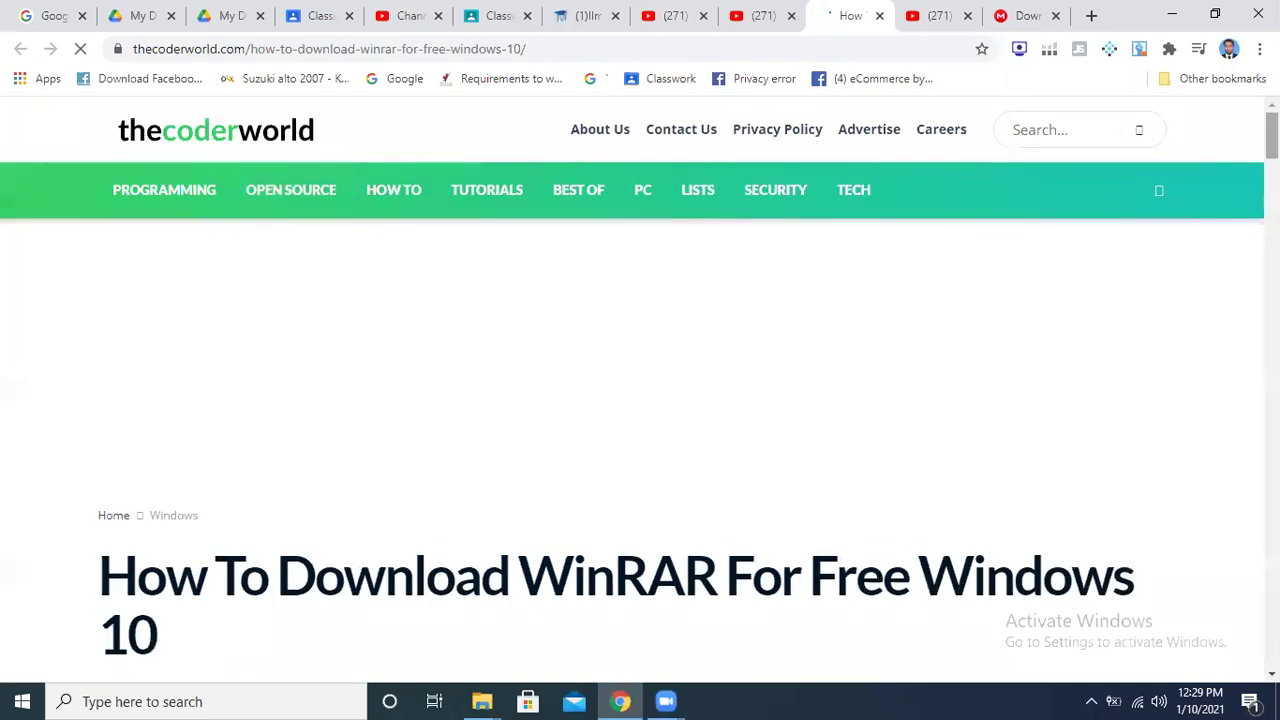
pyautogui.scroll(-2, 640, 400)
pyautogui.scroll(-3, 640, 400)
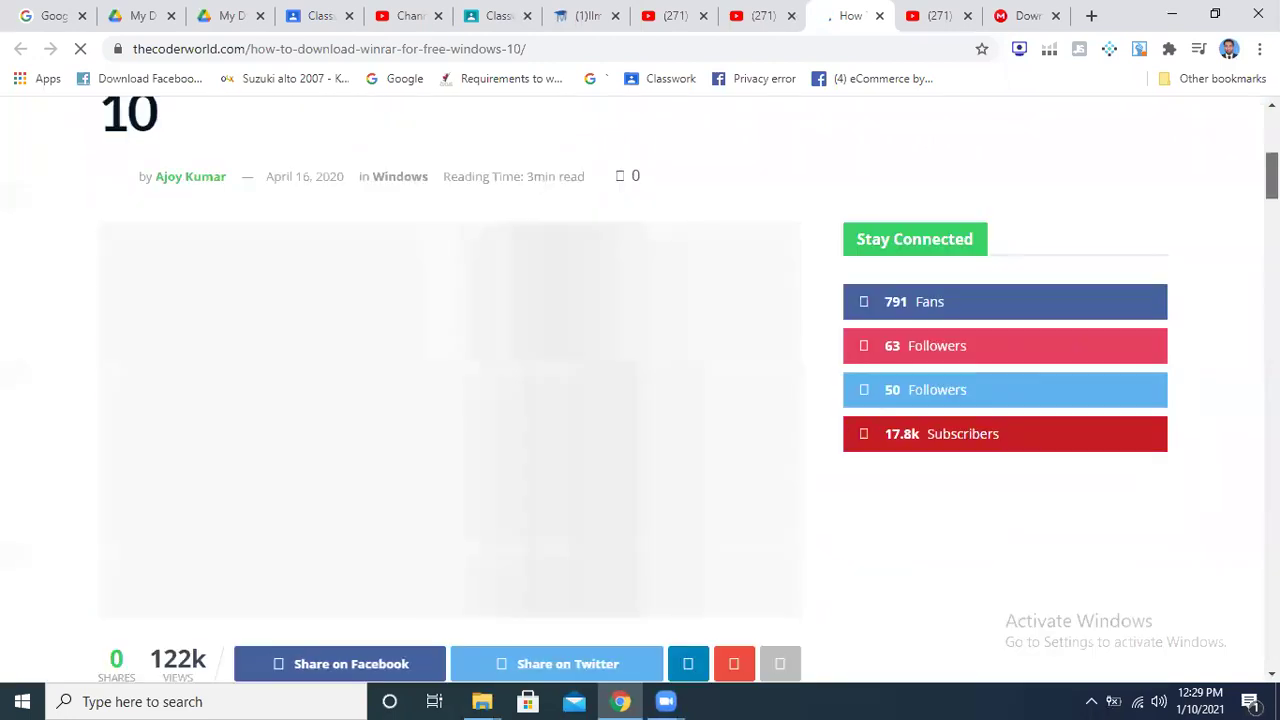
pyautogui.scroll(5, 640, 400)
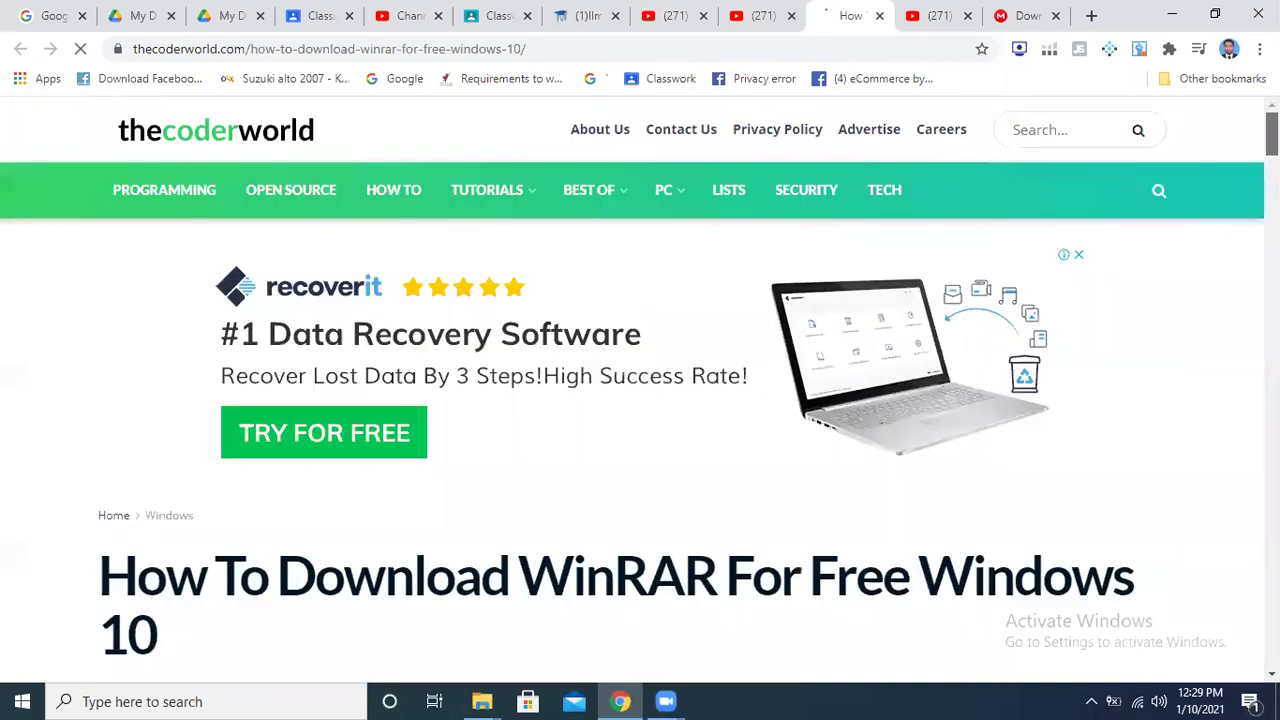
pyautogui.scroll(-5, 640, 400)
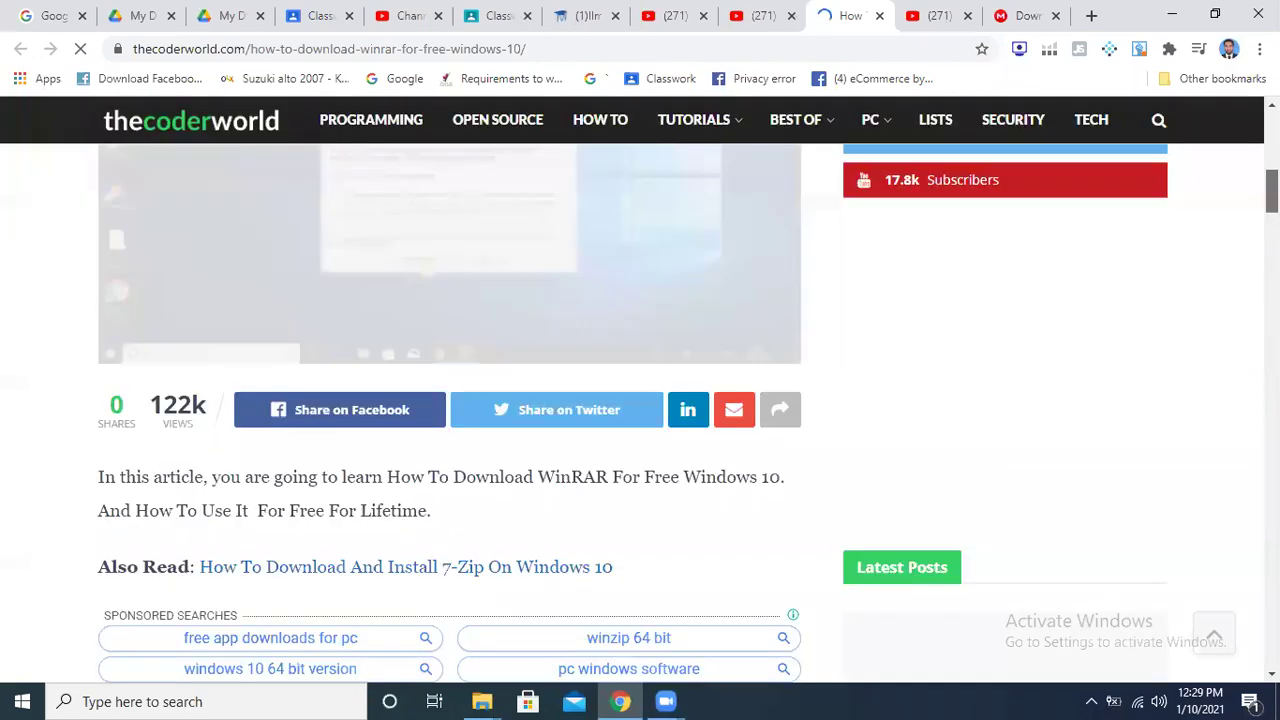
pyautogui.scroll(-5, 640, 400)
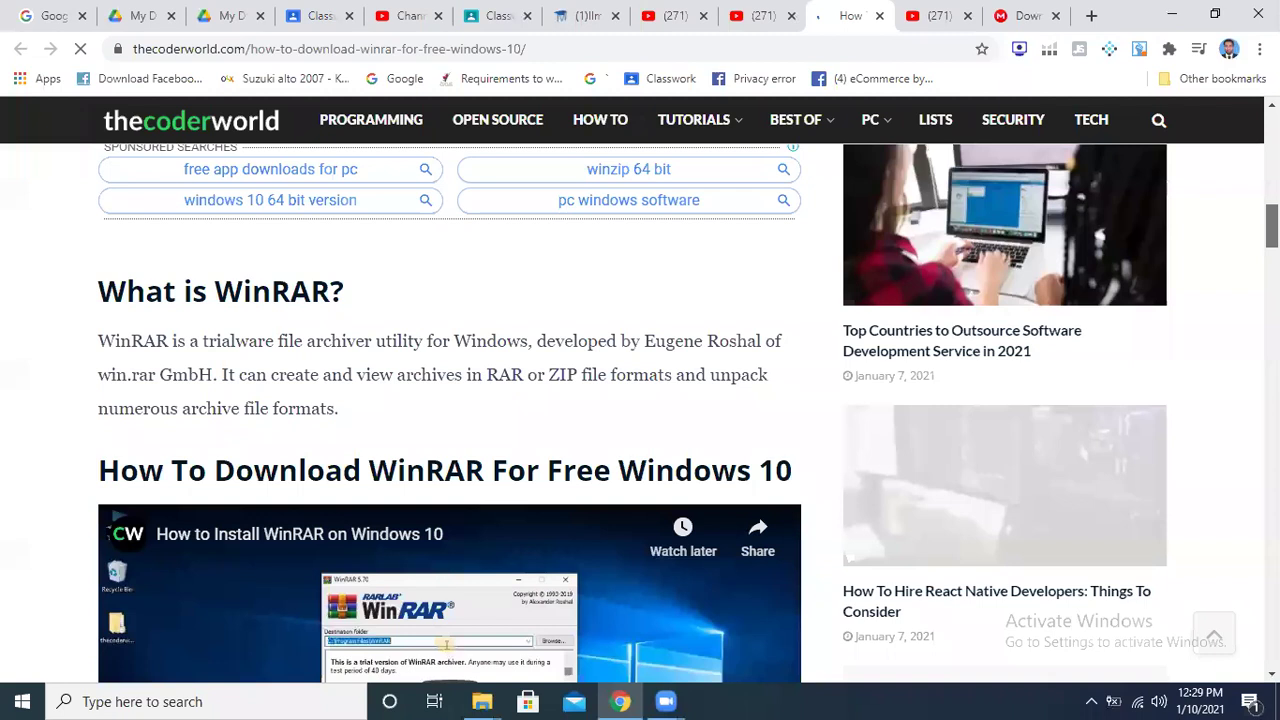
pyautogui.scroll(5, 640, 400)
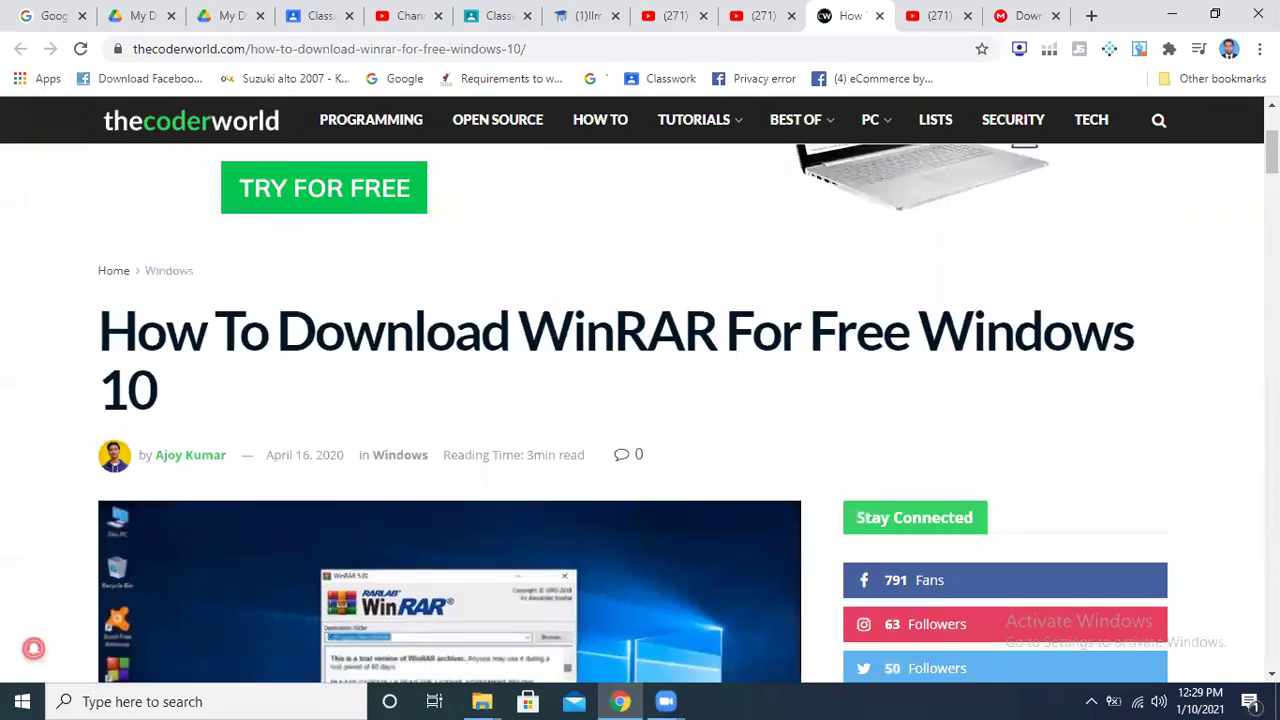
pyautogui.scroll(-5, 640, 400)
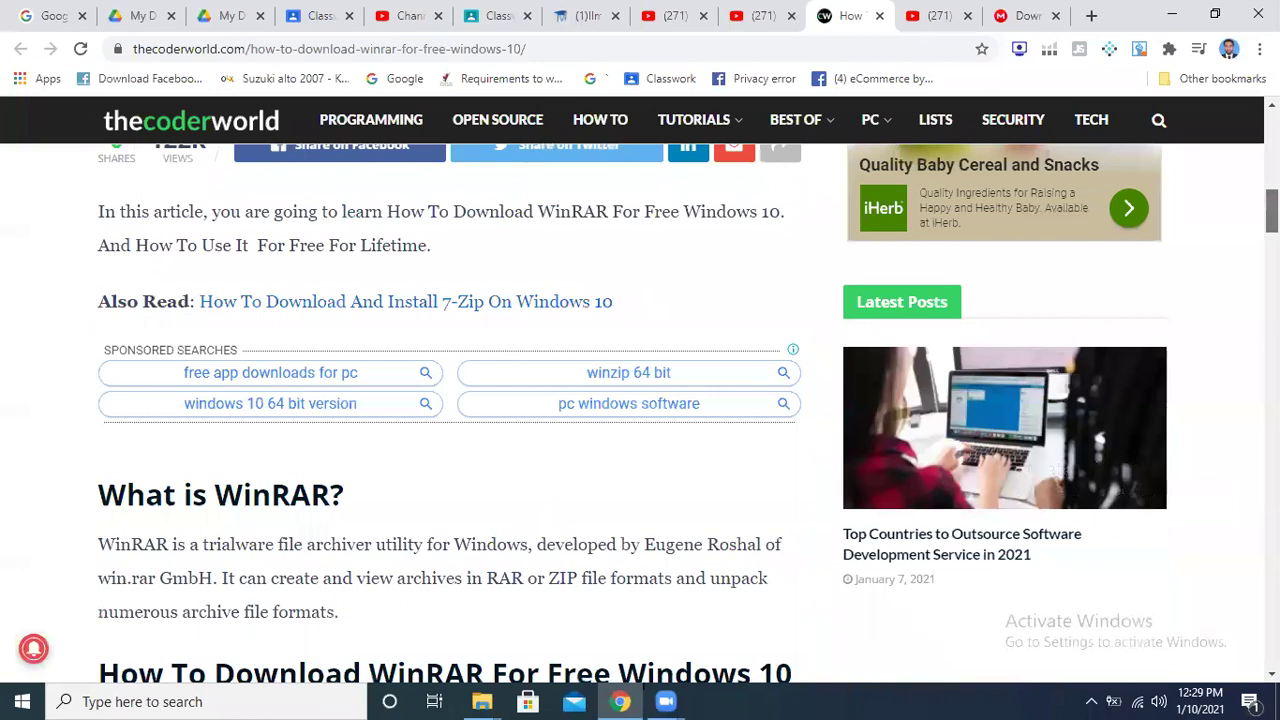
pyautogui.scroll(-5, 640, 400)
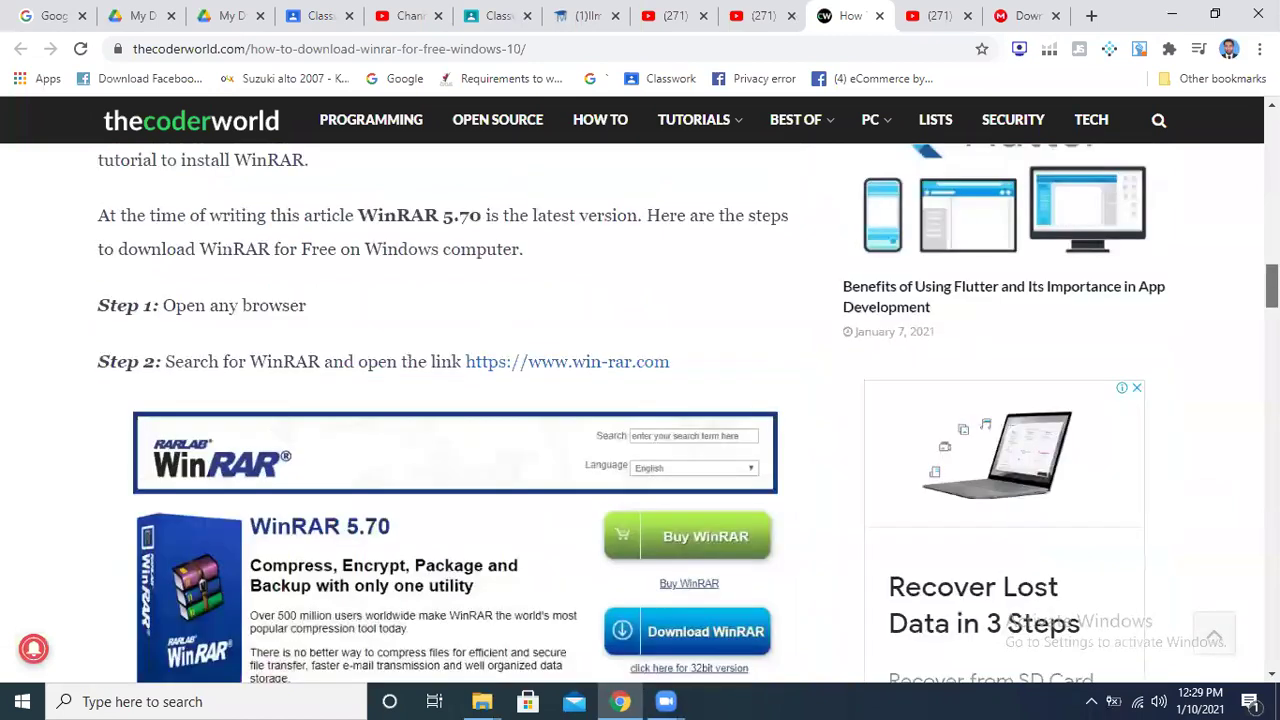
pyautogui.scroll(-3, 640, 400)
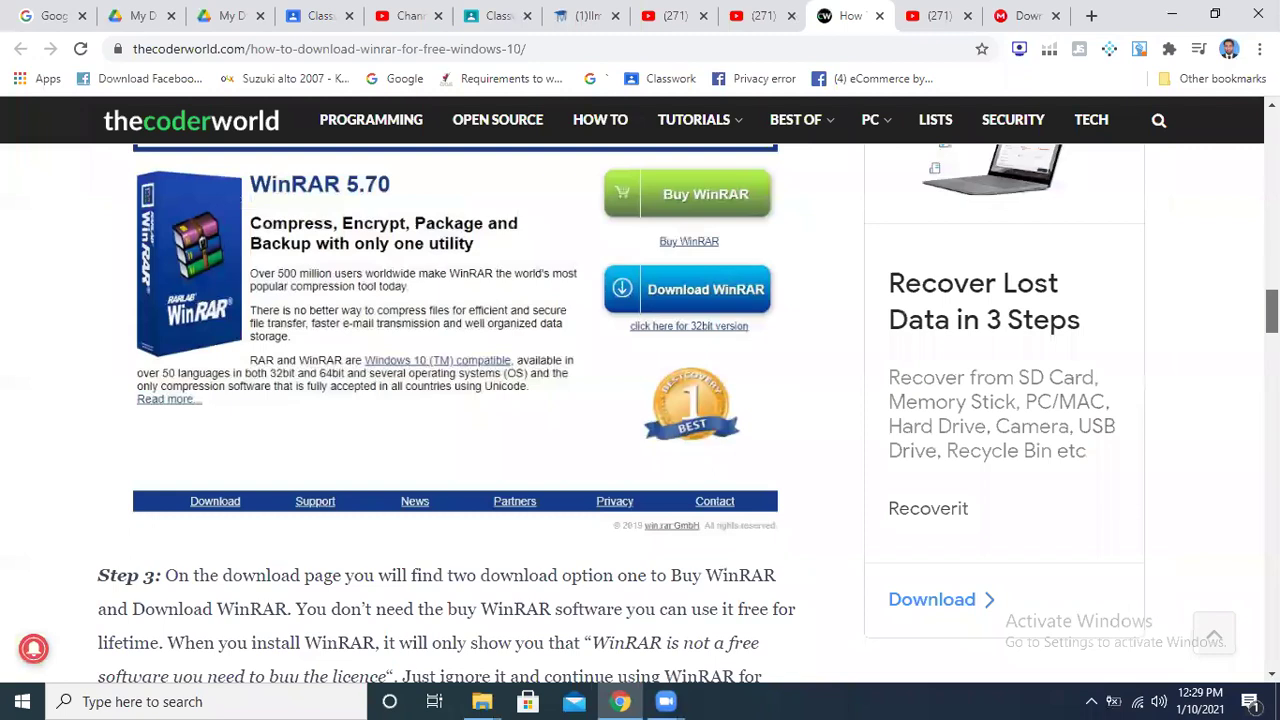
pyautogui.scroll(1, 640, 400)
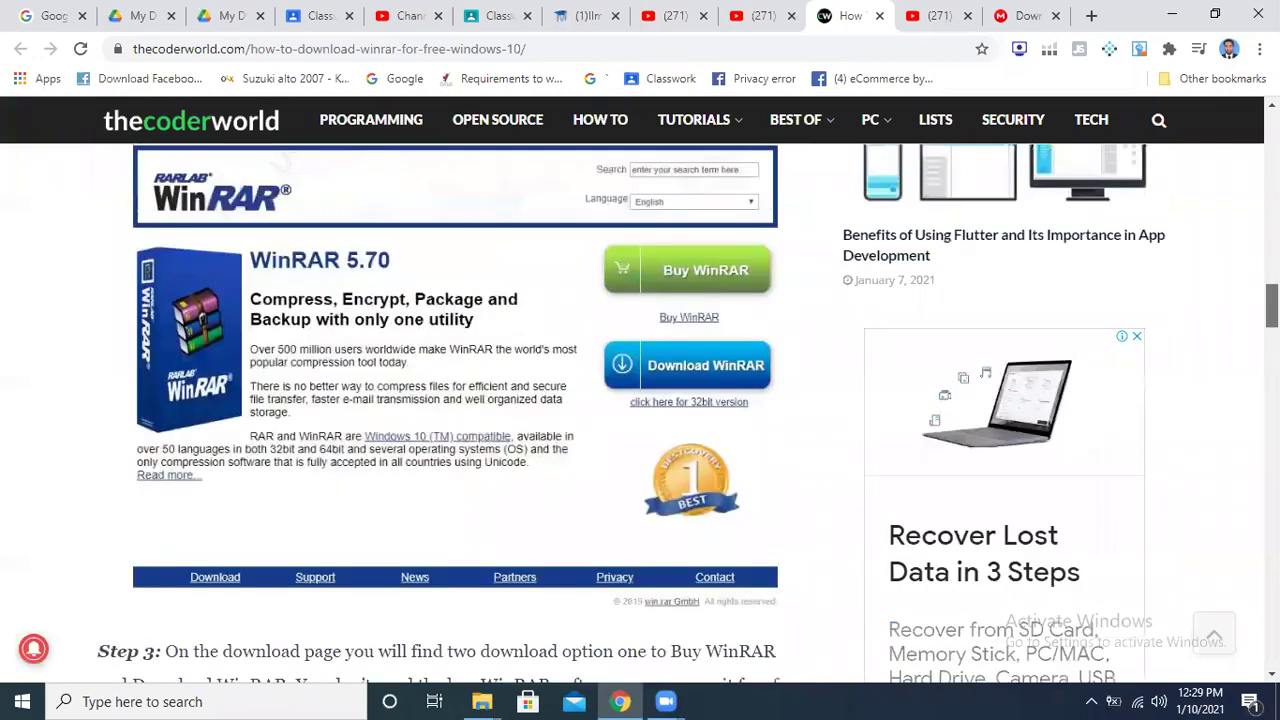
pyautogui.scroll(-3, 640, 400)
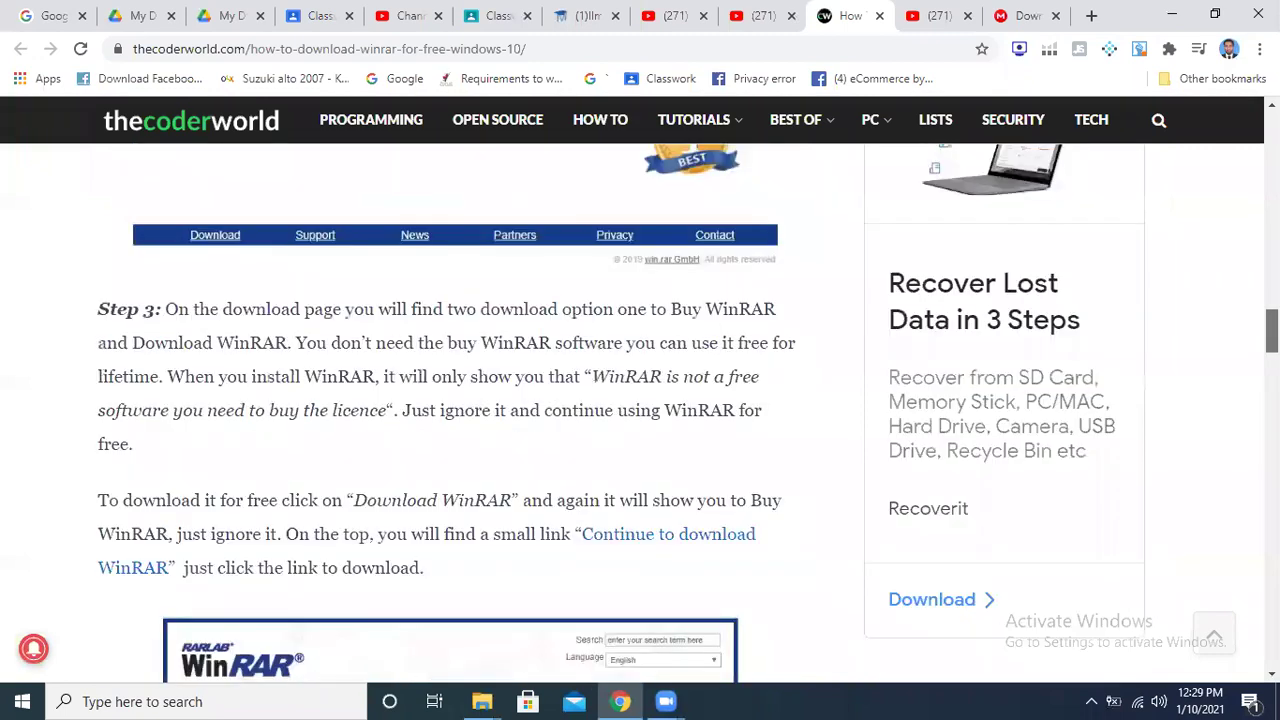
pyautogui.scroll(-5, 640, 400)
pyautogui.scroll(-5, 640, 400)
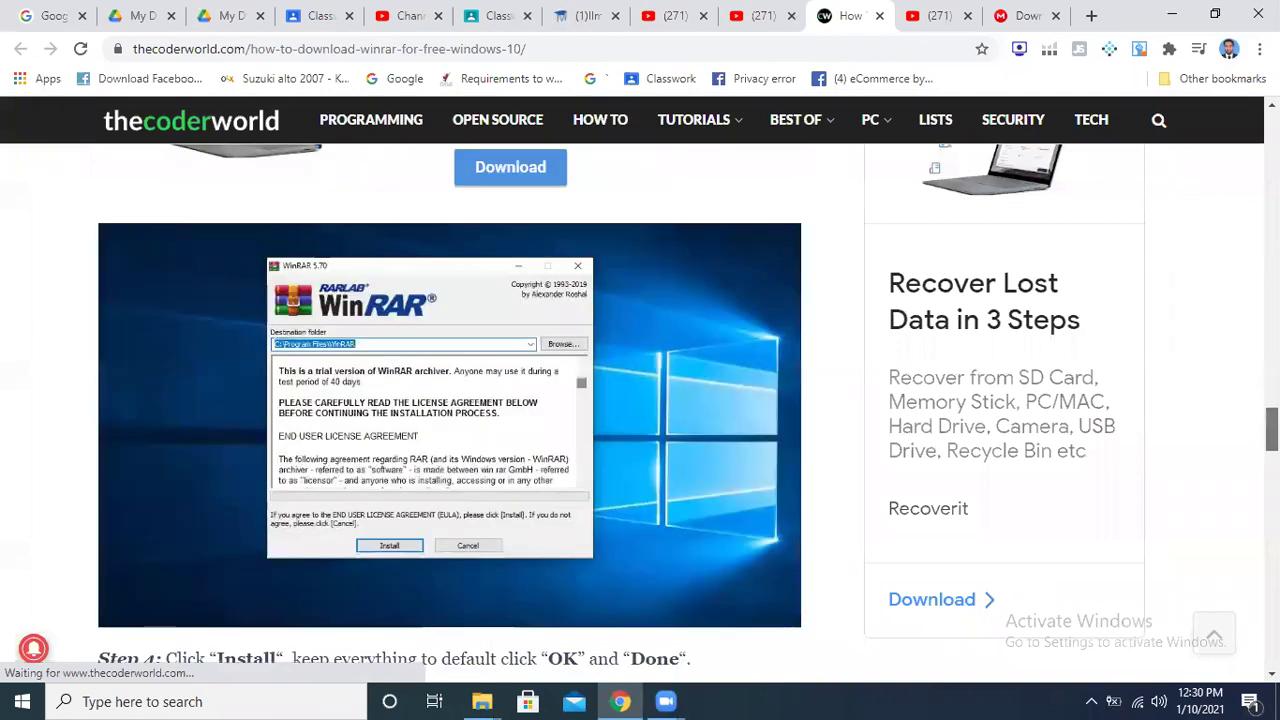
pyautogui.scroll(3, 640, 400)
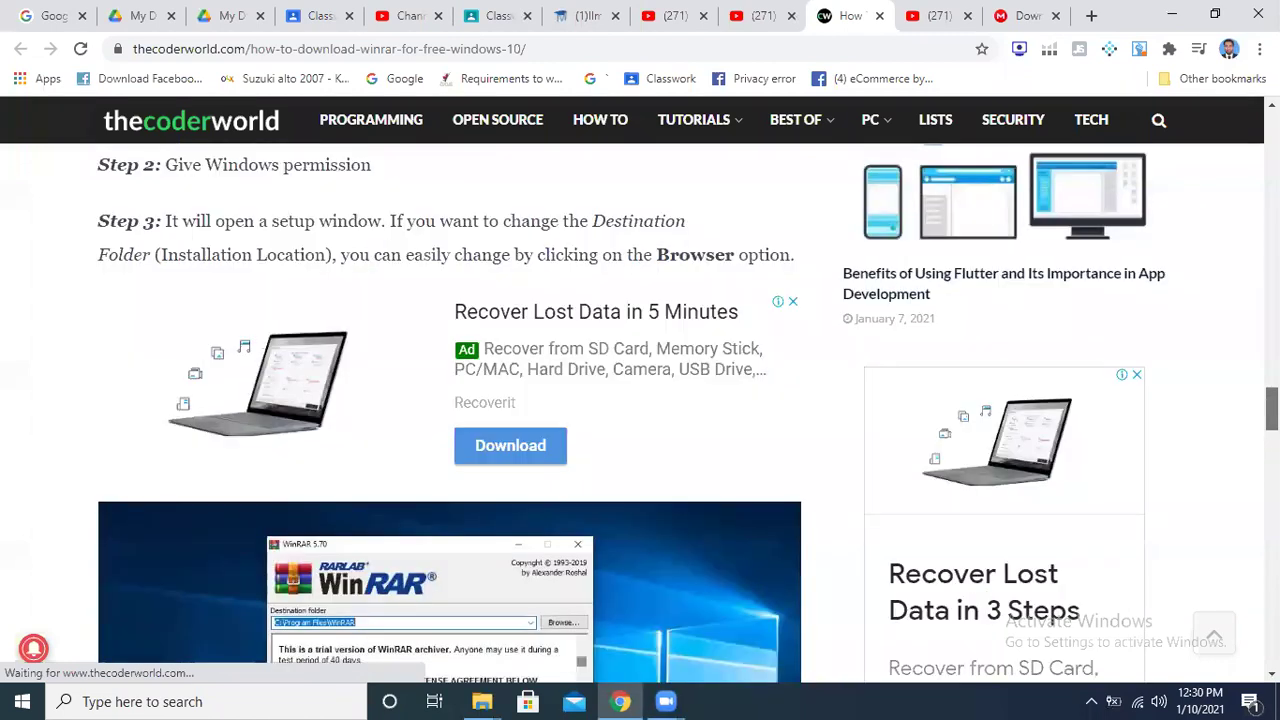
pyautogui.scroll(-3, 640, 400)
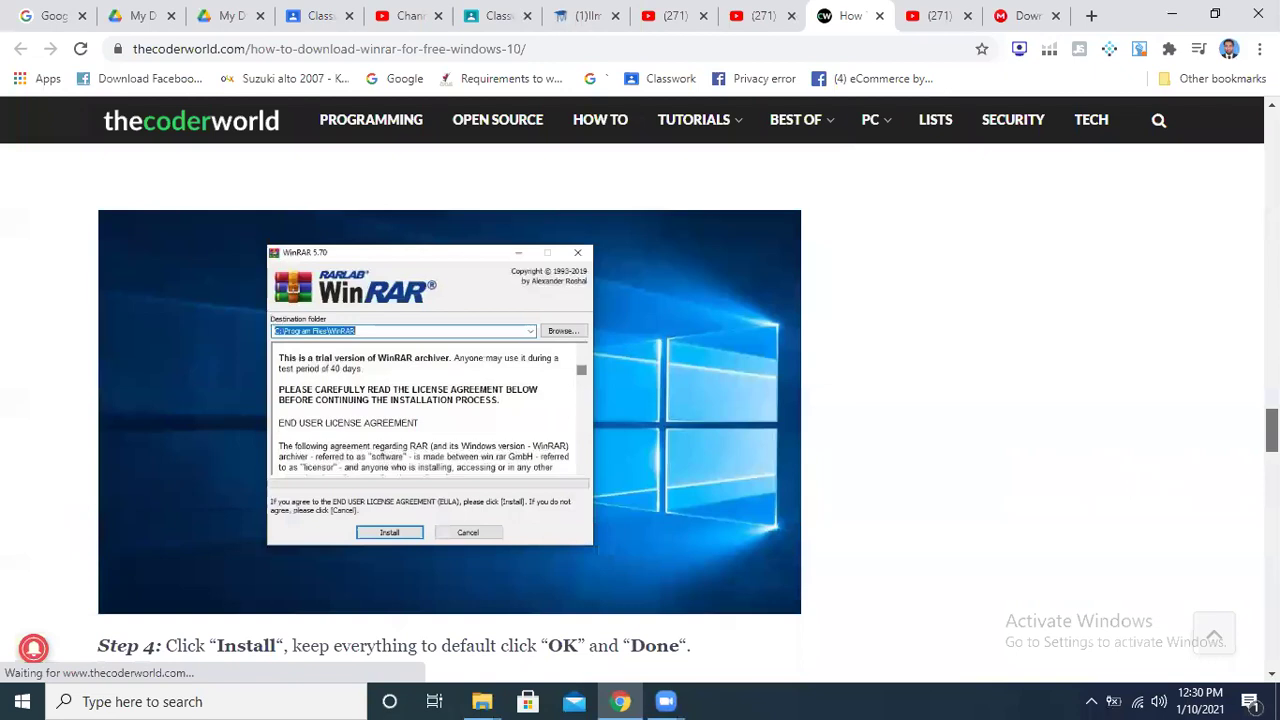
pyautogui.scroll(-8, 640, 400)
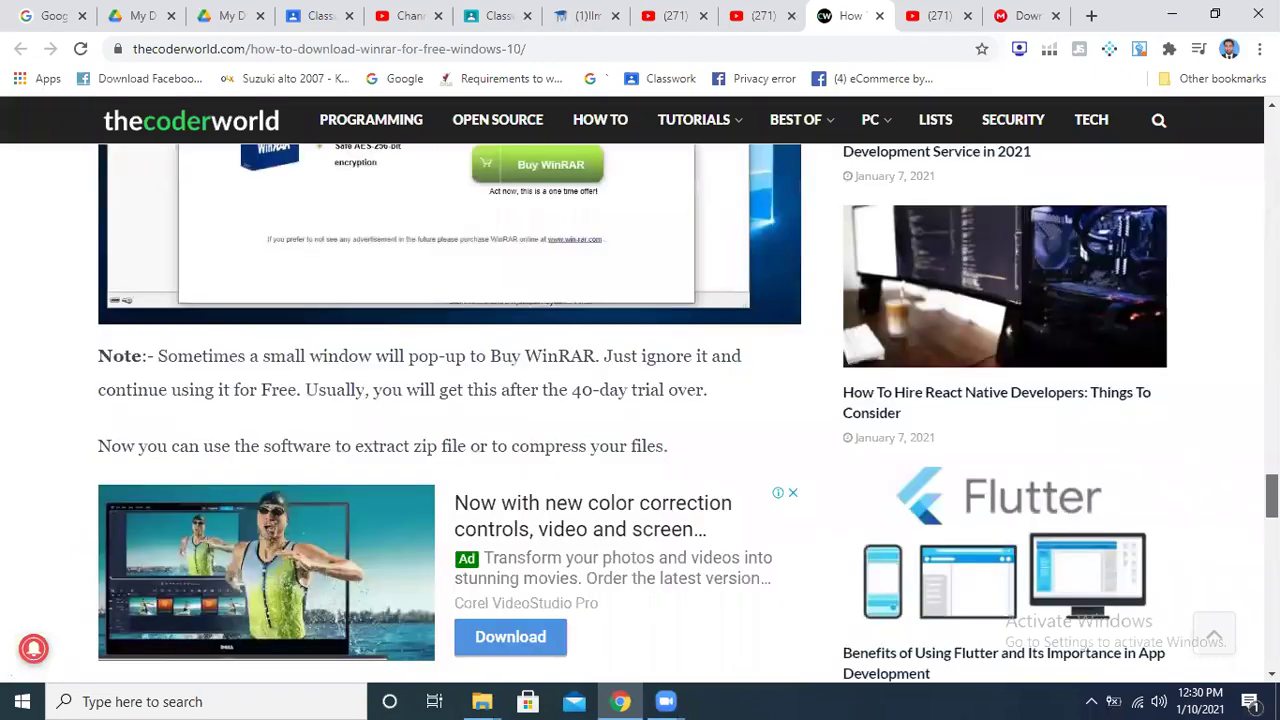
pyautogui.scroll(-8, 640, 400)
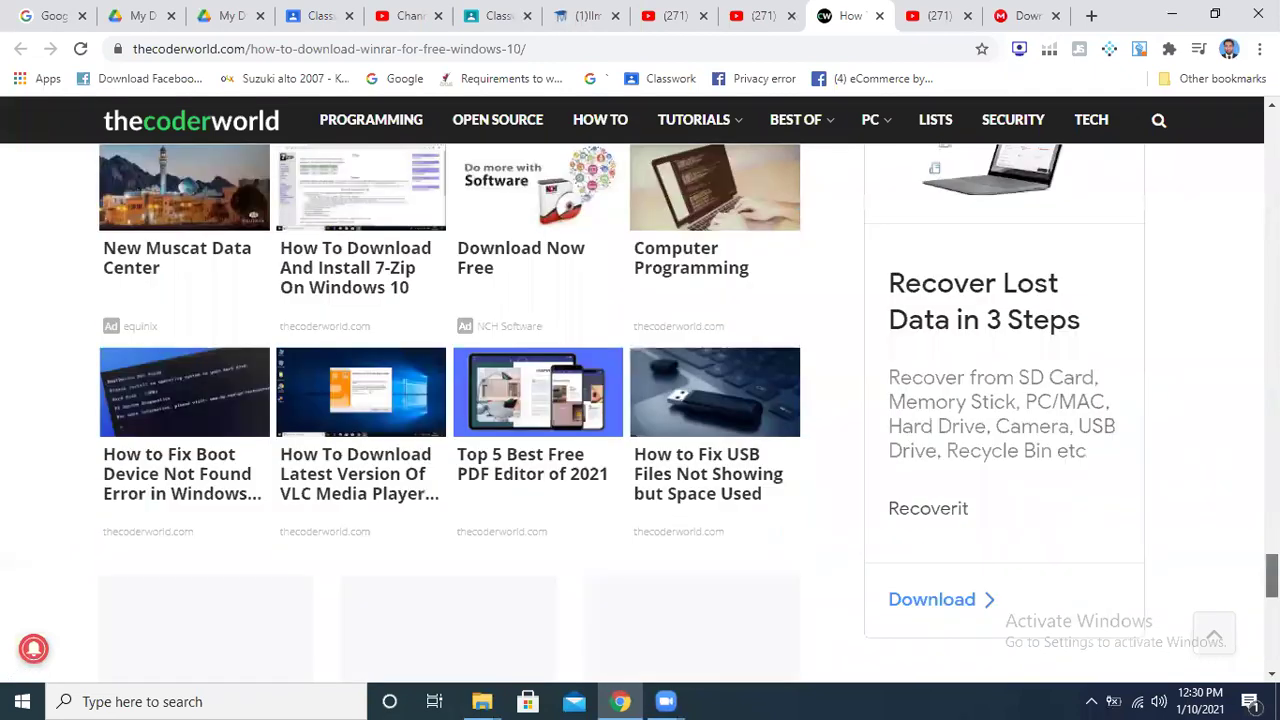
pyautogui.scroll(15, 640, 400)
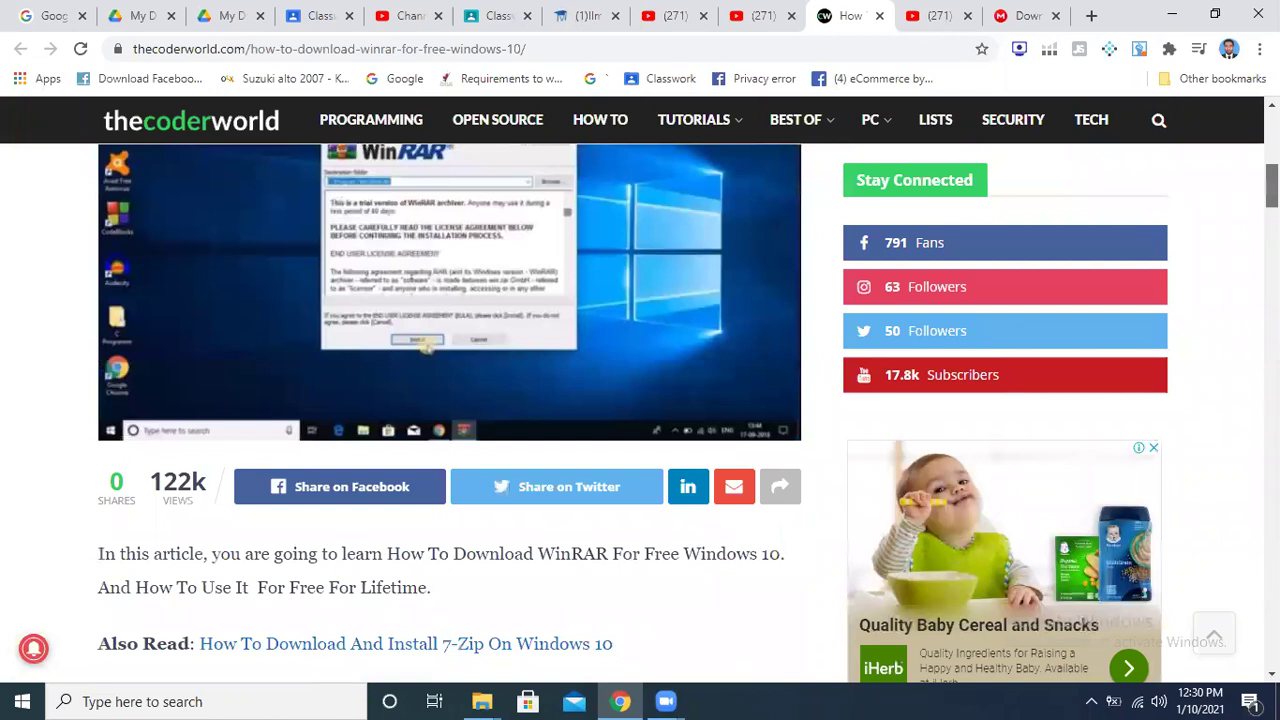
pyautogui.scroll(-2, 640, 400)
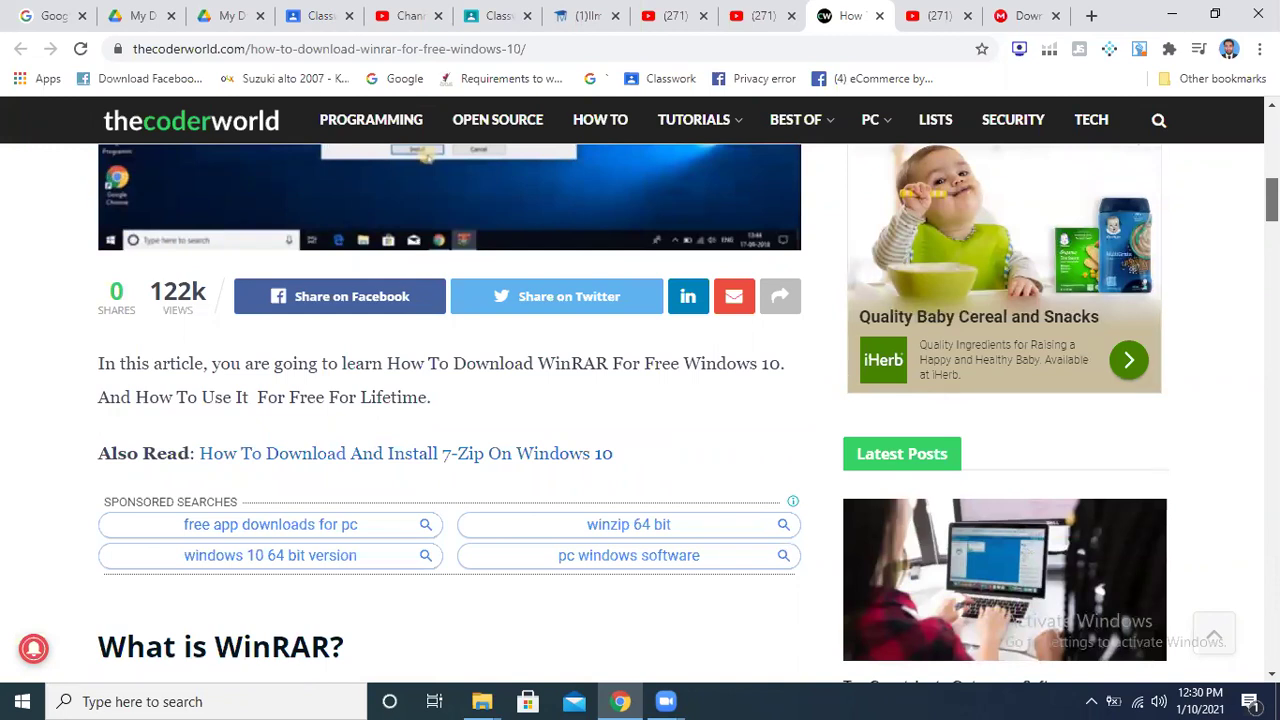
pyautogui.scroll(-1, 640, 400)
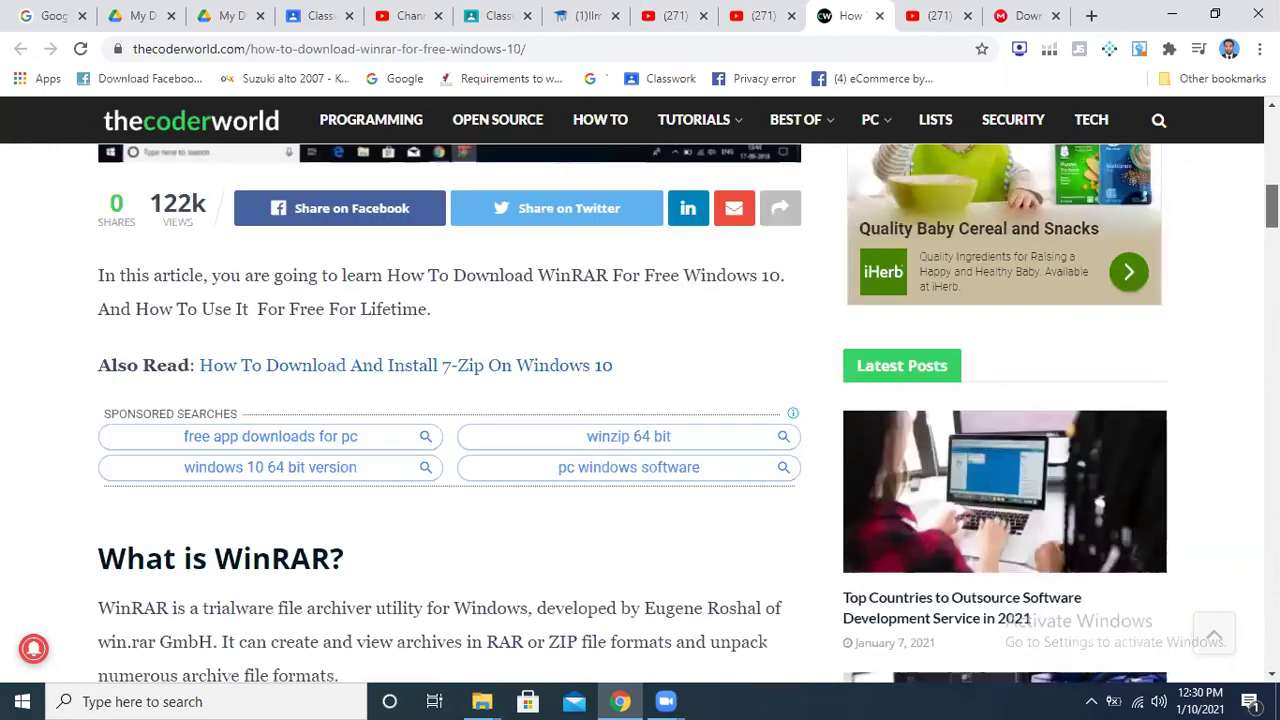
pyautogui.scroll(10, 640, 400)
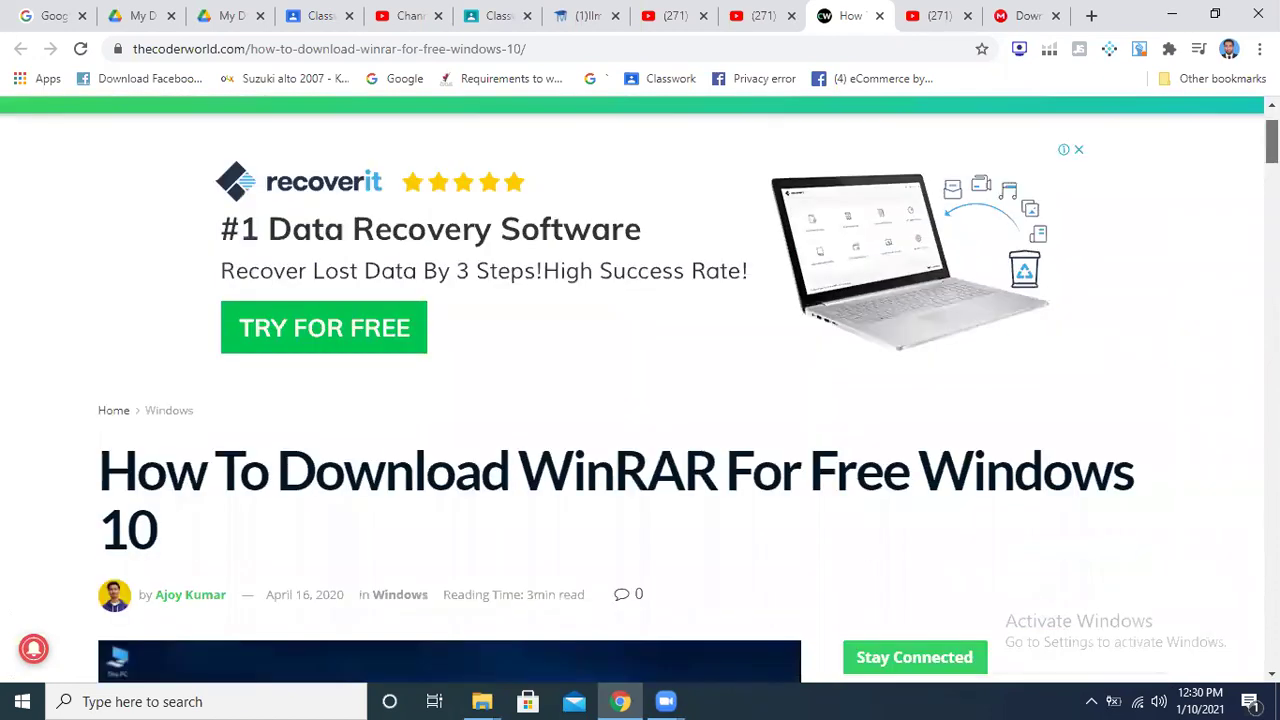
pyautogui.scroll(-4, 640, 400)
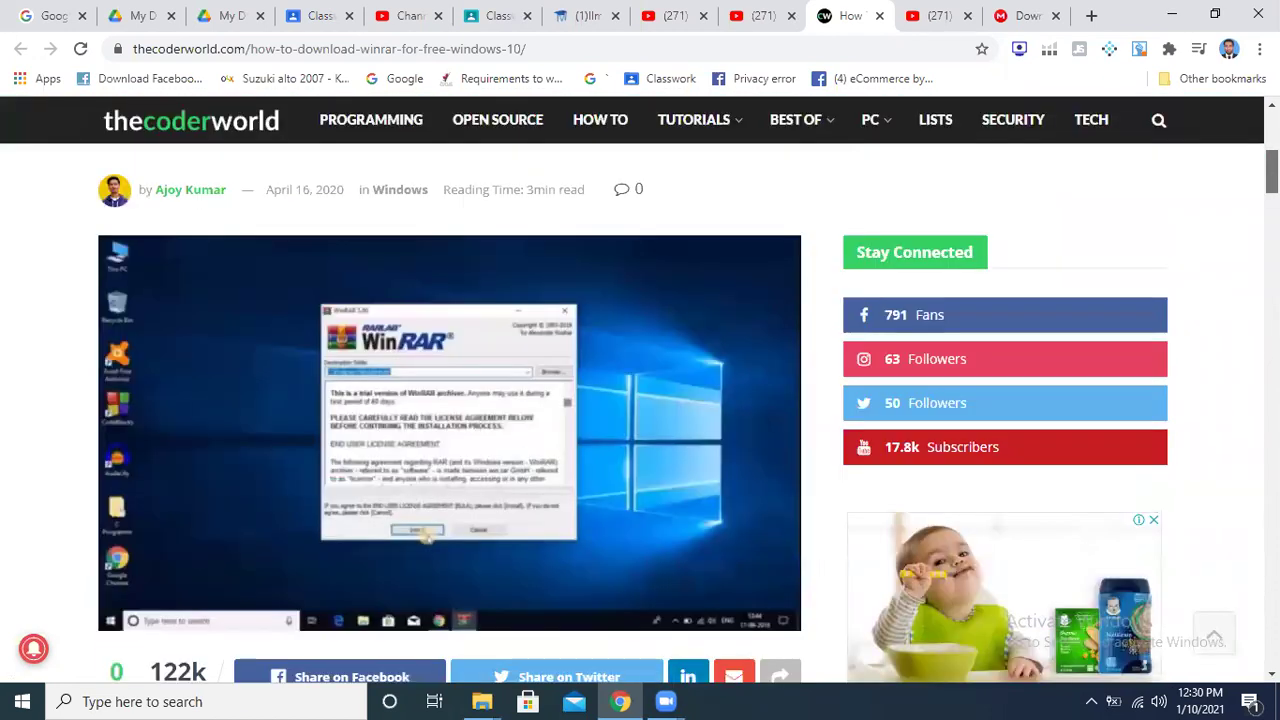
pyautogui.scroll(-4, 640, 400)
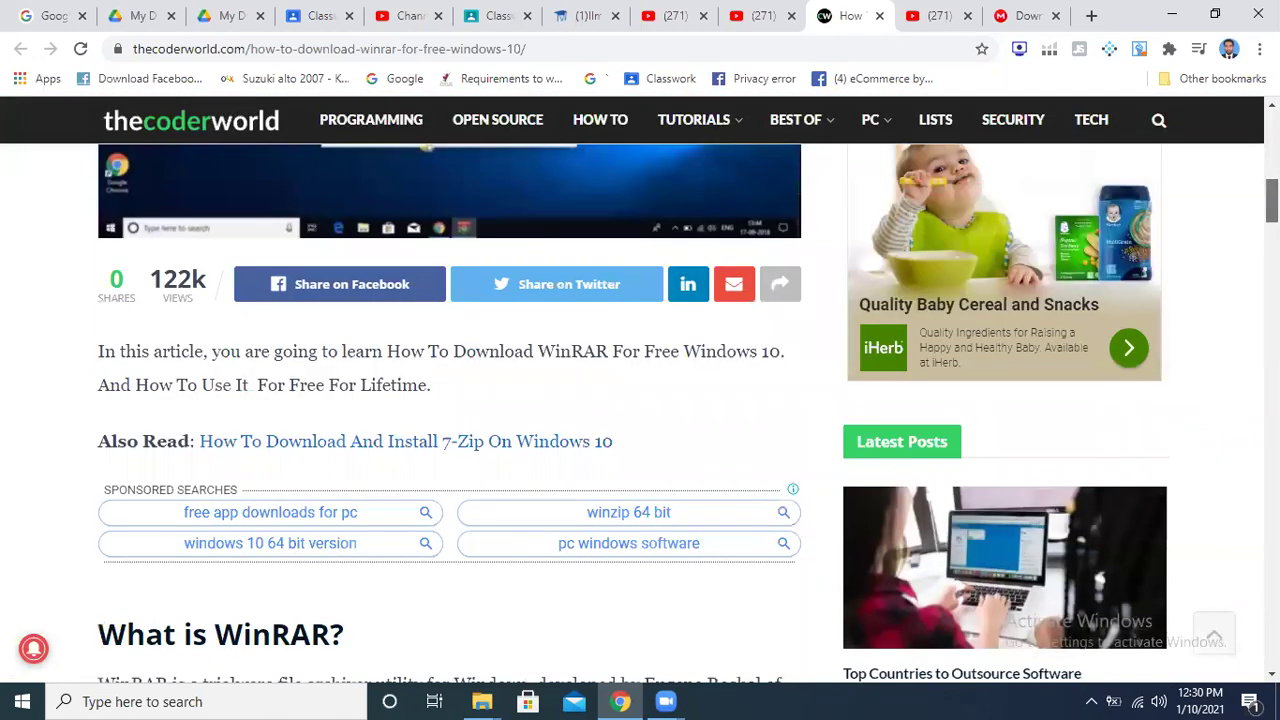
pyautogui.scroll(-4, 640, 400)
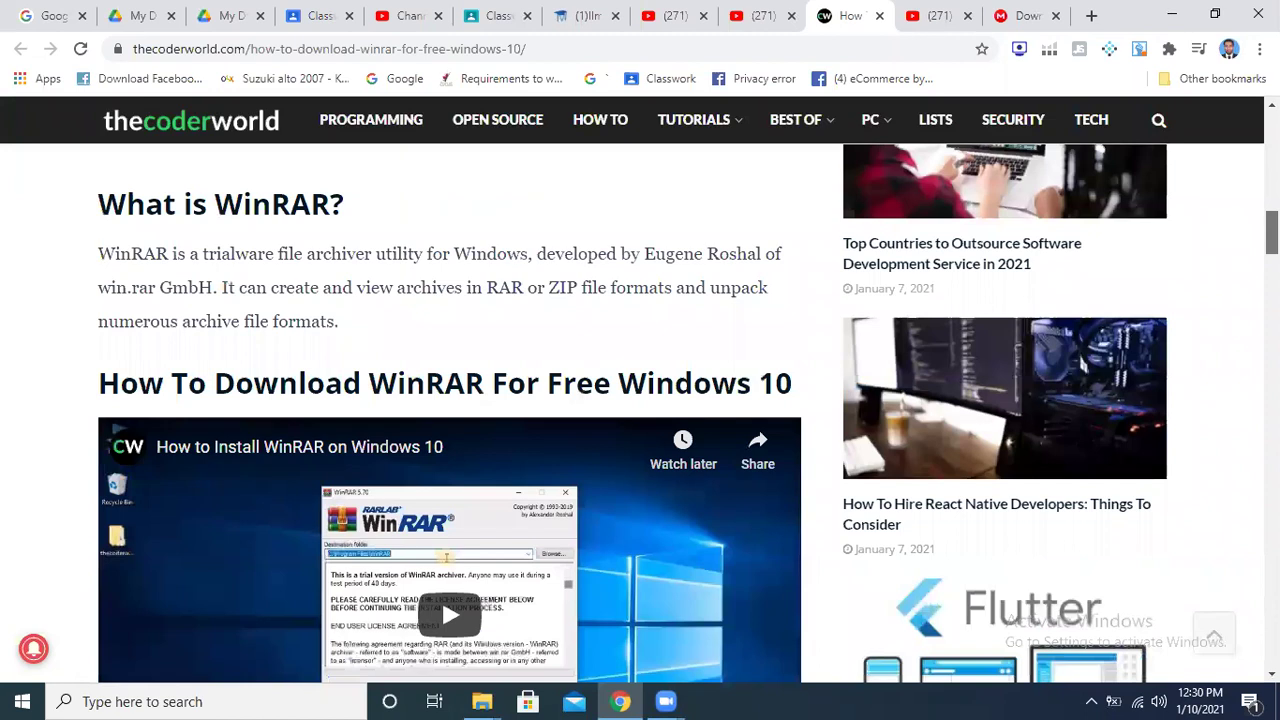
pyautogui.scroll(-5, 640, 400)
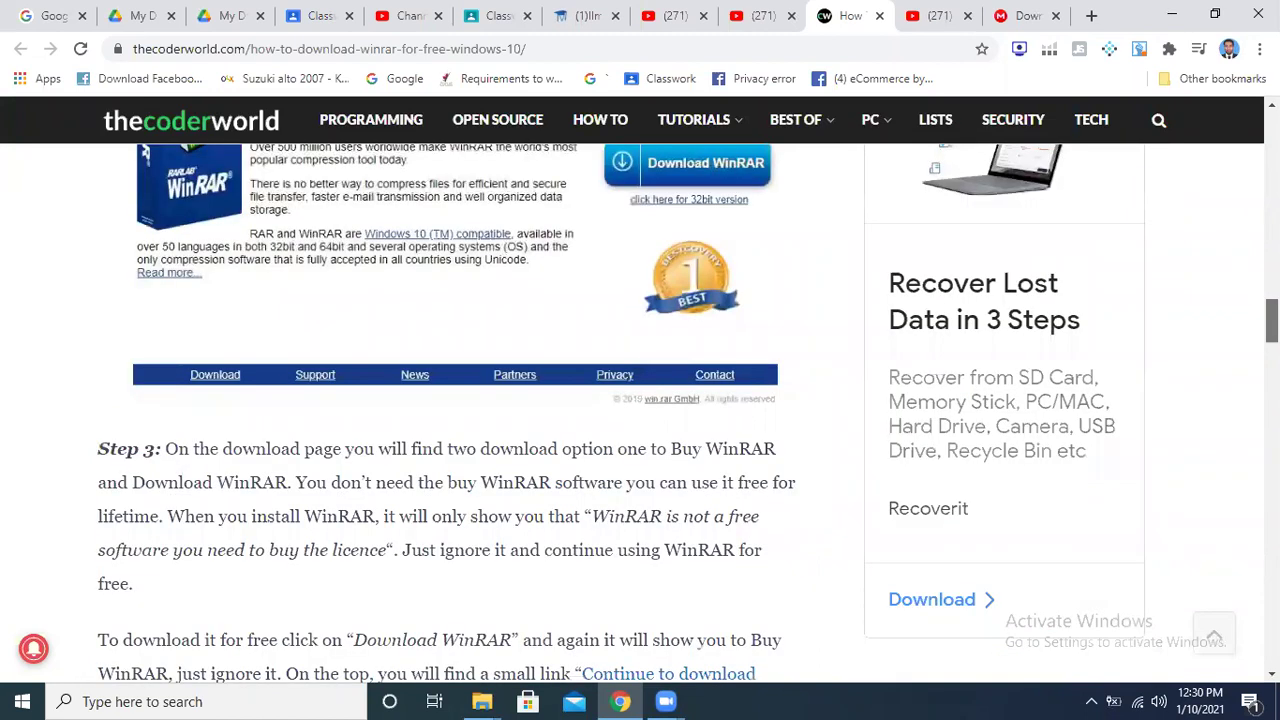
pyautogui.scroll(2, 640, 400)
pyautogui.scroll(-1, 704, 302)
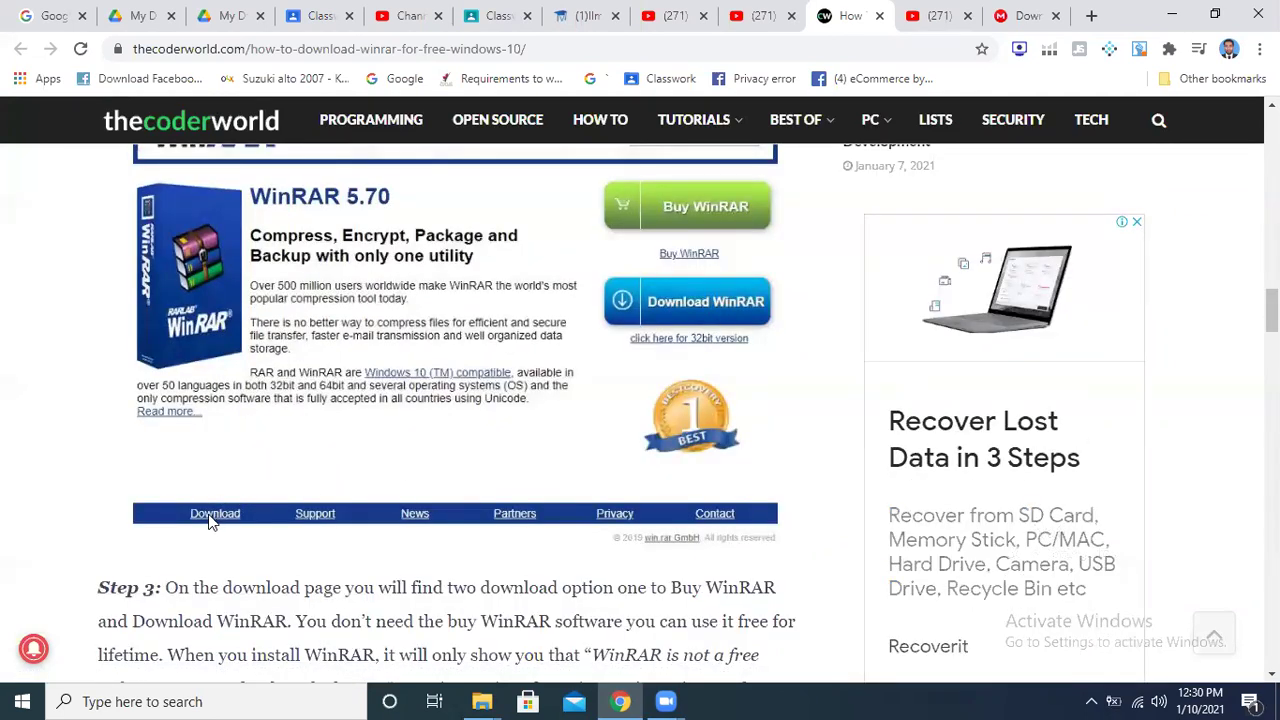
pyautogui.scroll(4, 640, 400)
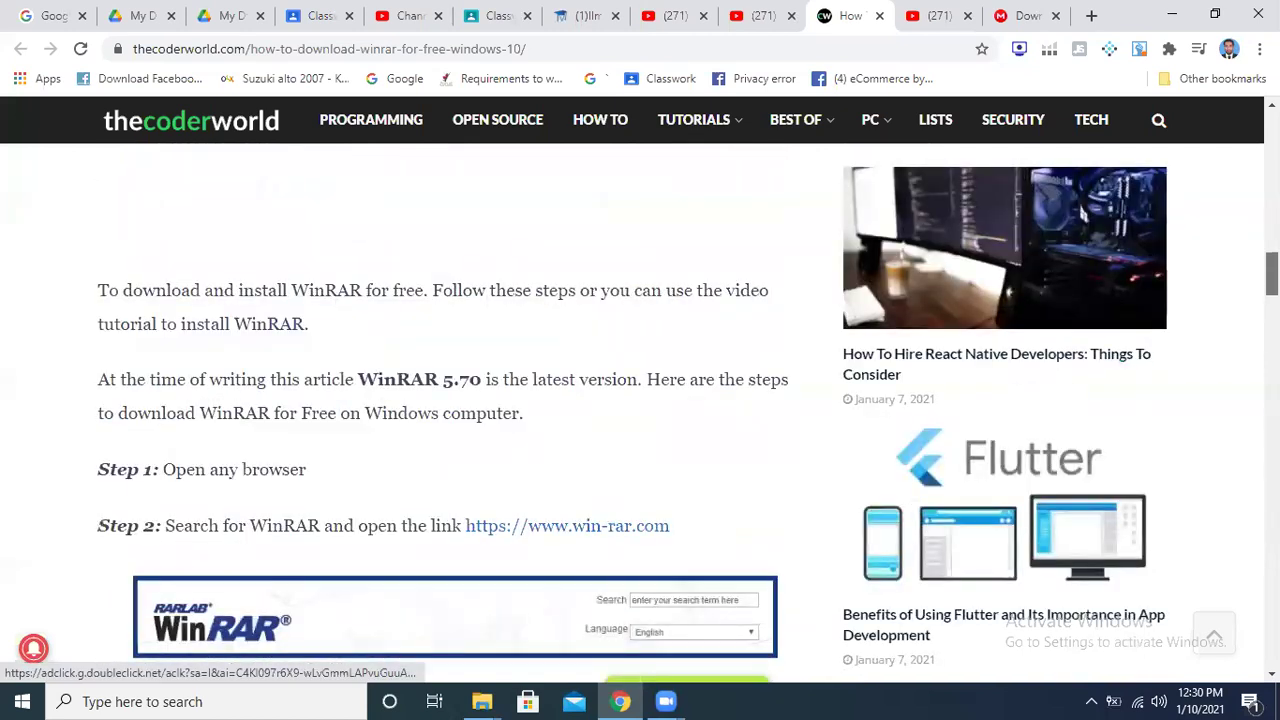
pyautogui.scroll(1, 560, 589)
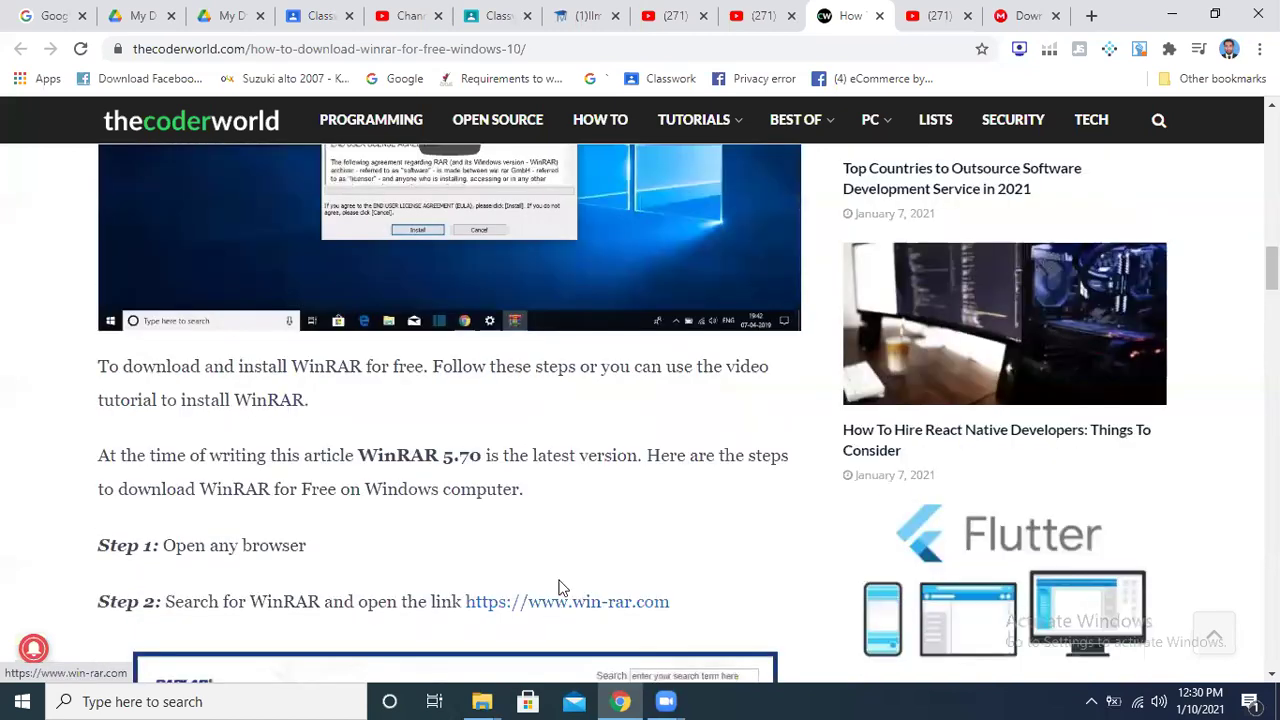
pyautogui.rightClick(600, 608)
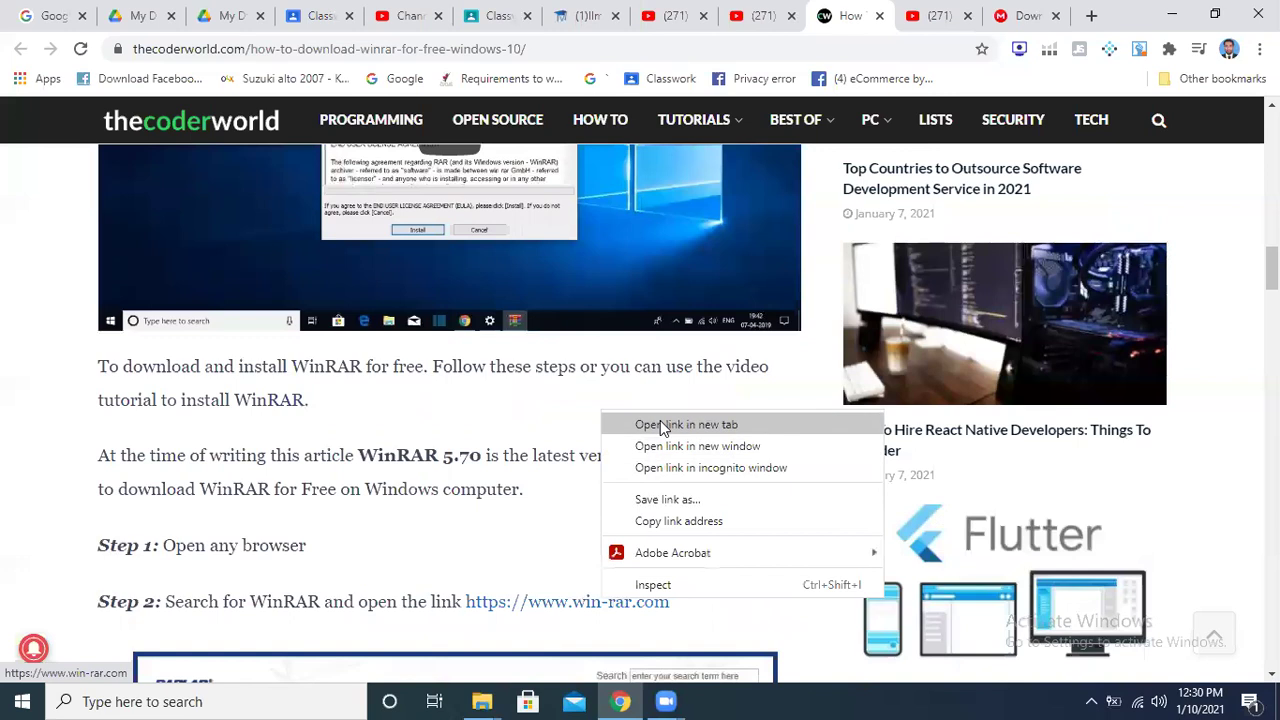
pyautogui.click(660, 420)
# On win-rar.com, go to the download page and start downloading the WinRAR x64 installer.
pyautogui.click(866, 10)
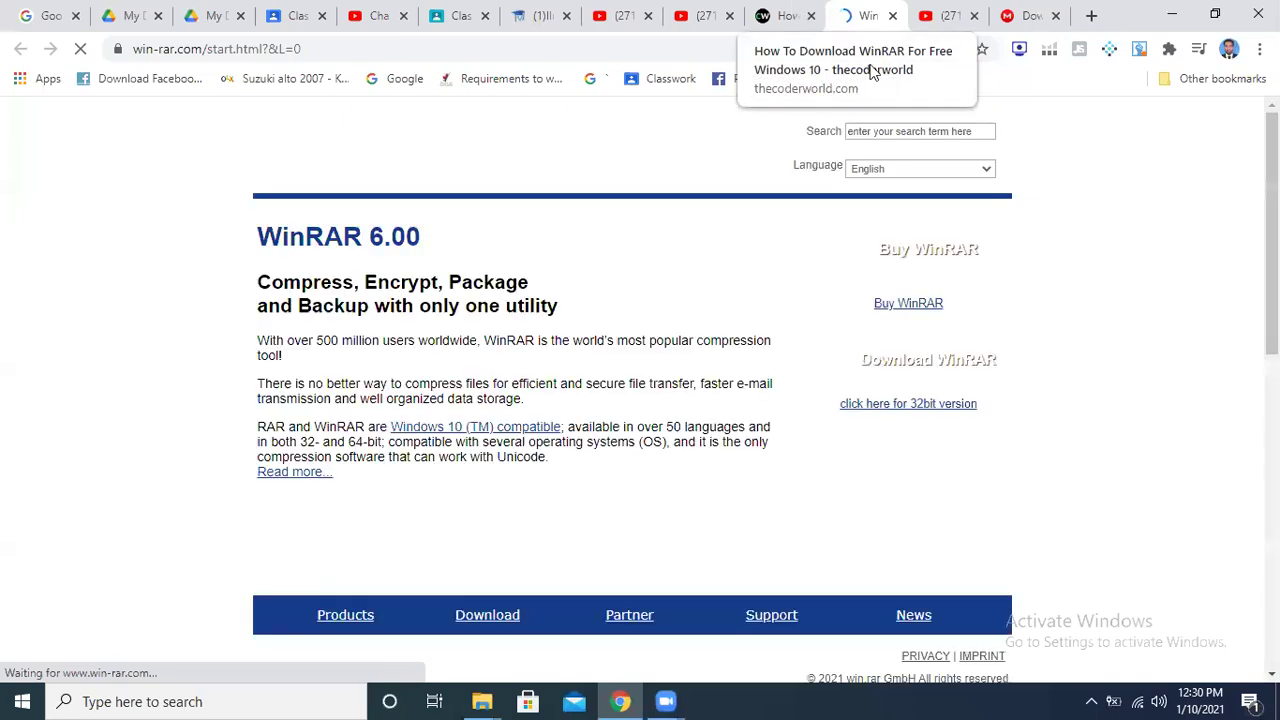
pyautogui.click(952, 432)
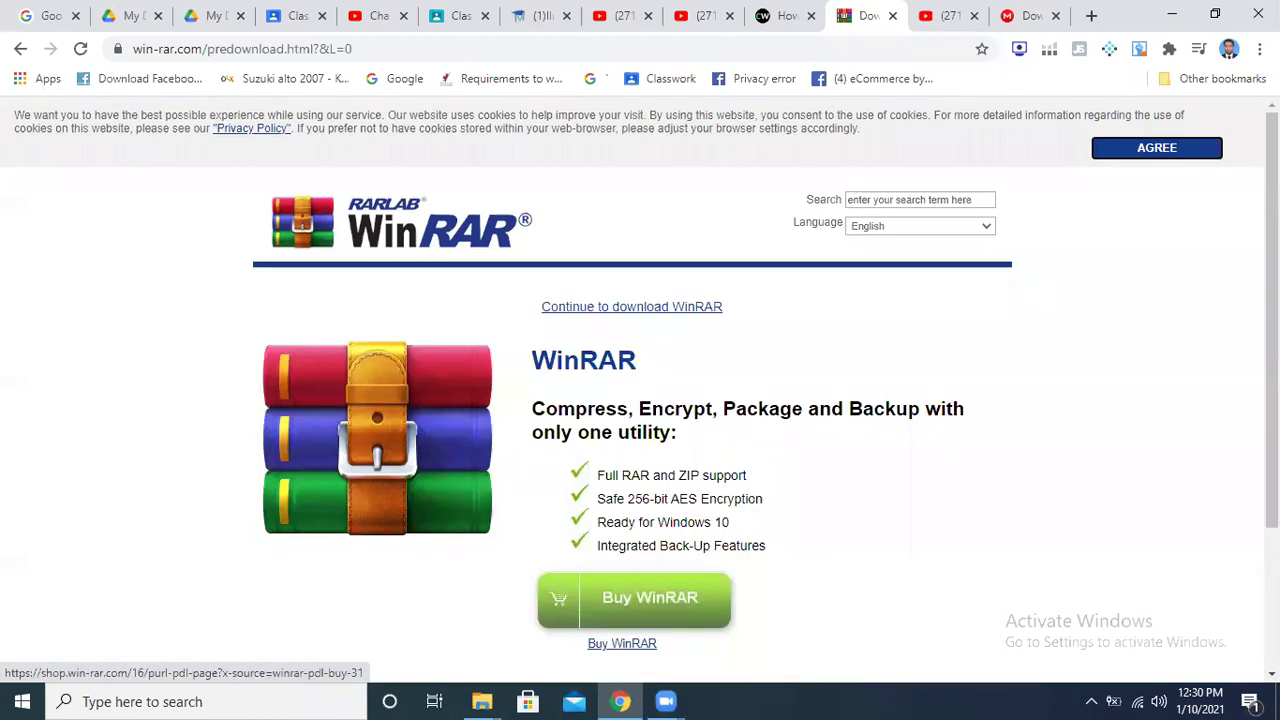
pyautogui.scroll(-1, 630, 640)
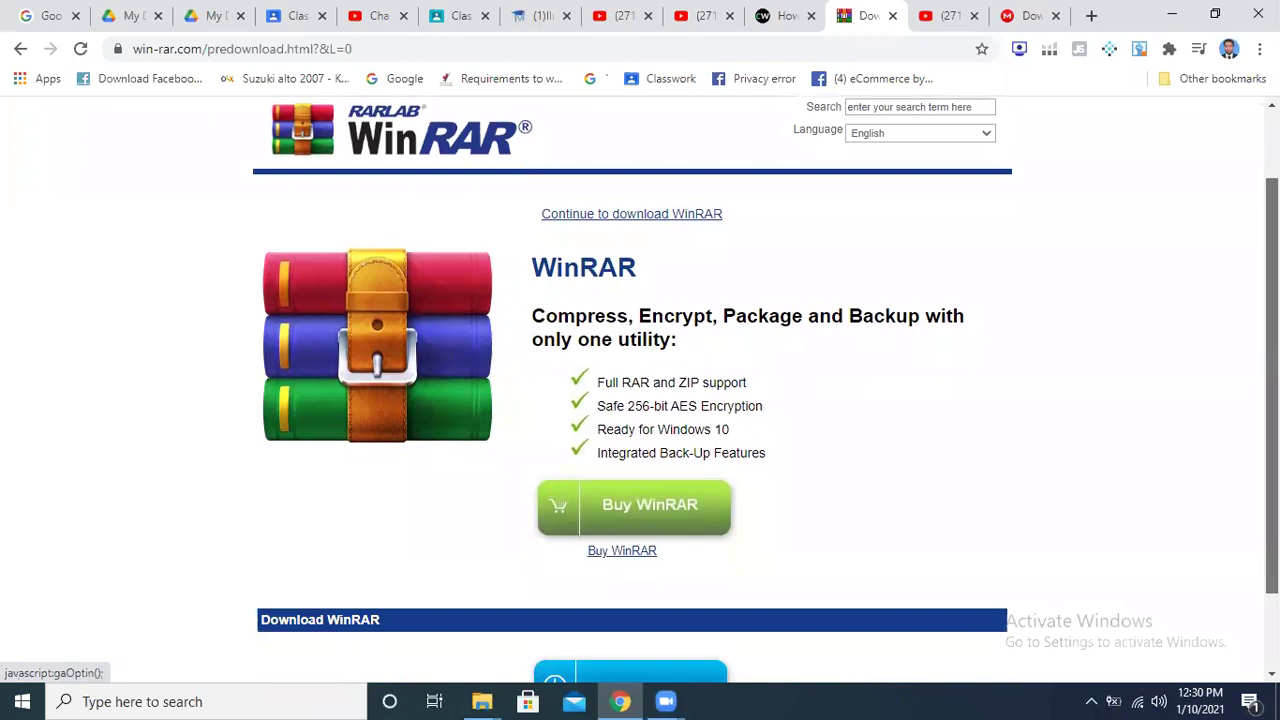
pyautogui.scroll(-1, 630, 400)
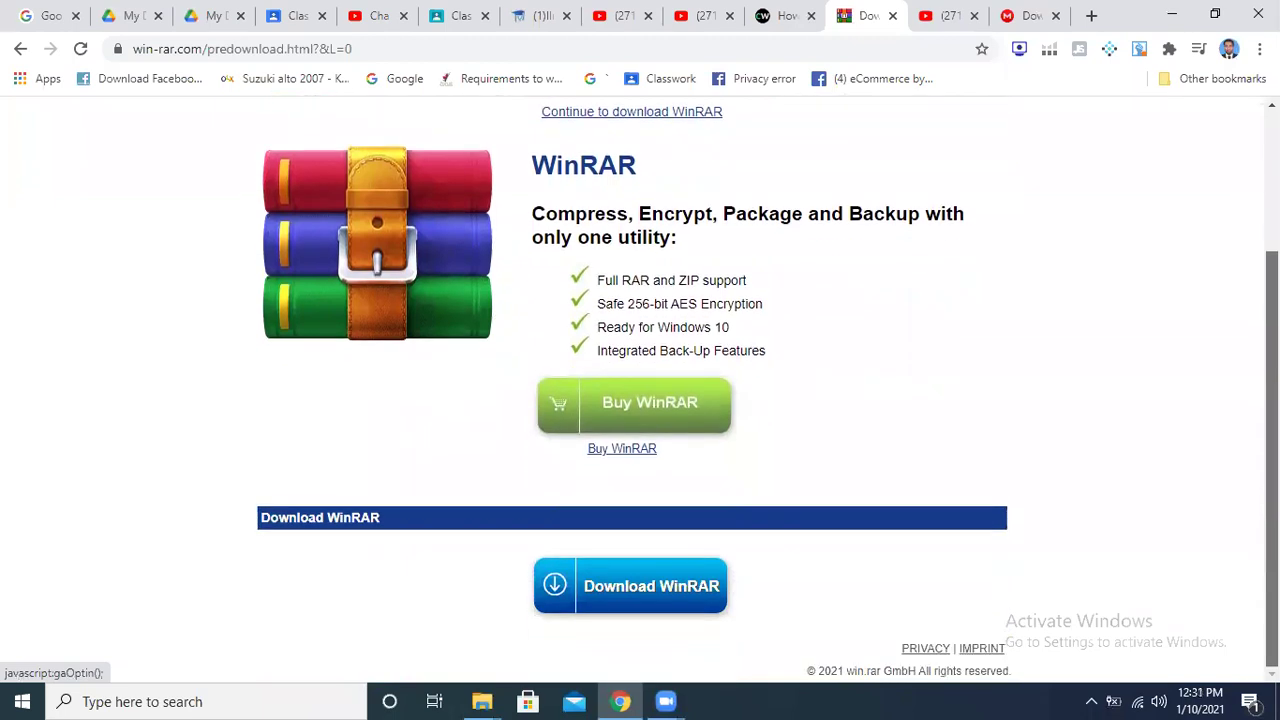
pyautogui.click(623, 590)
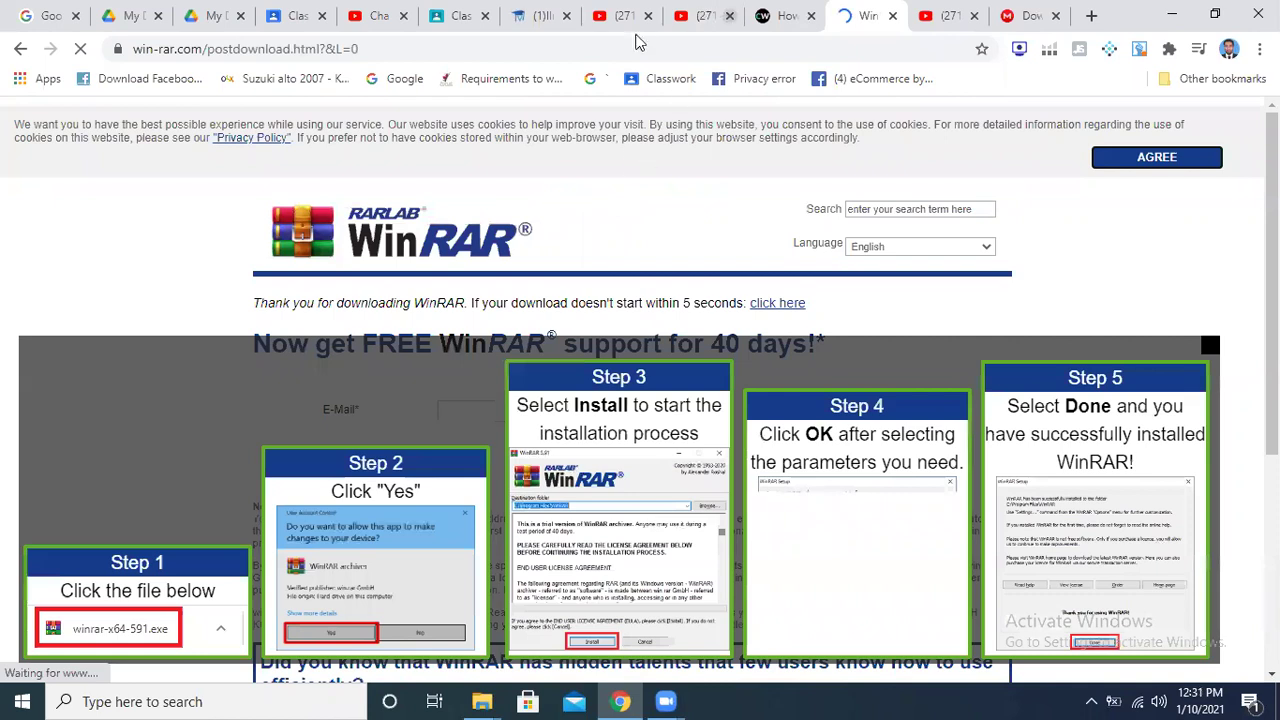
# Open the How to Install WinRAR on Windows 10 video from the results in a new tab.
pyautogui.click(624, 12)
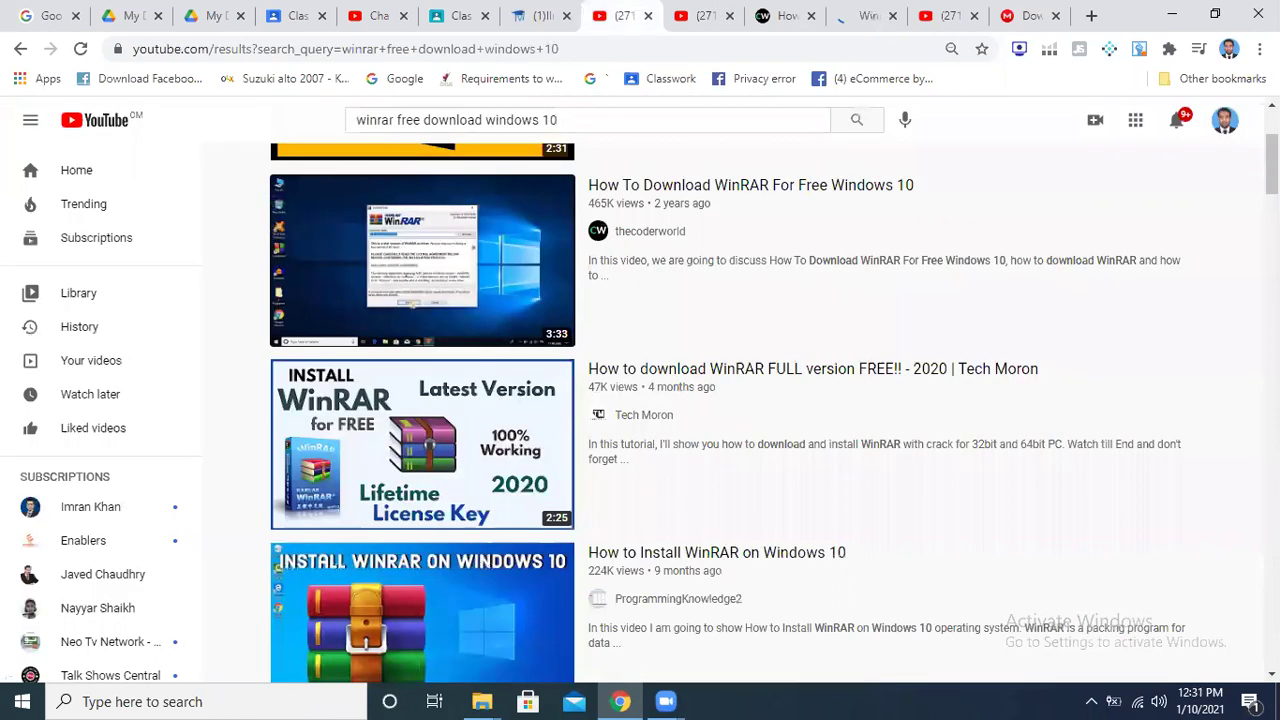
pyautogui.scroll(2, 730, 400)
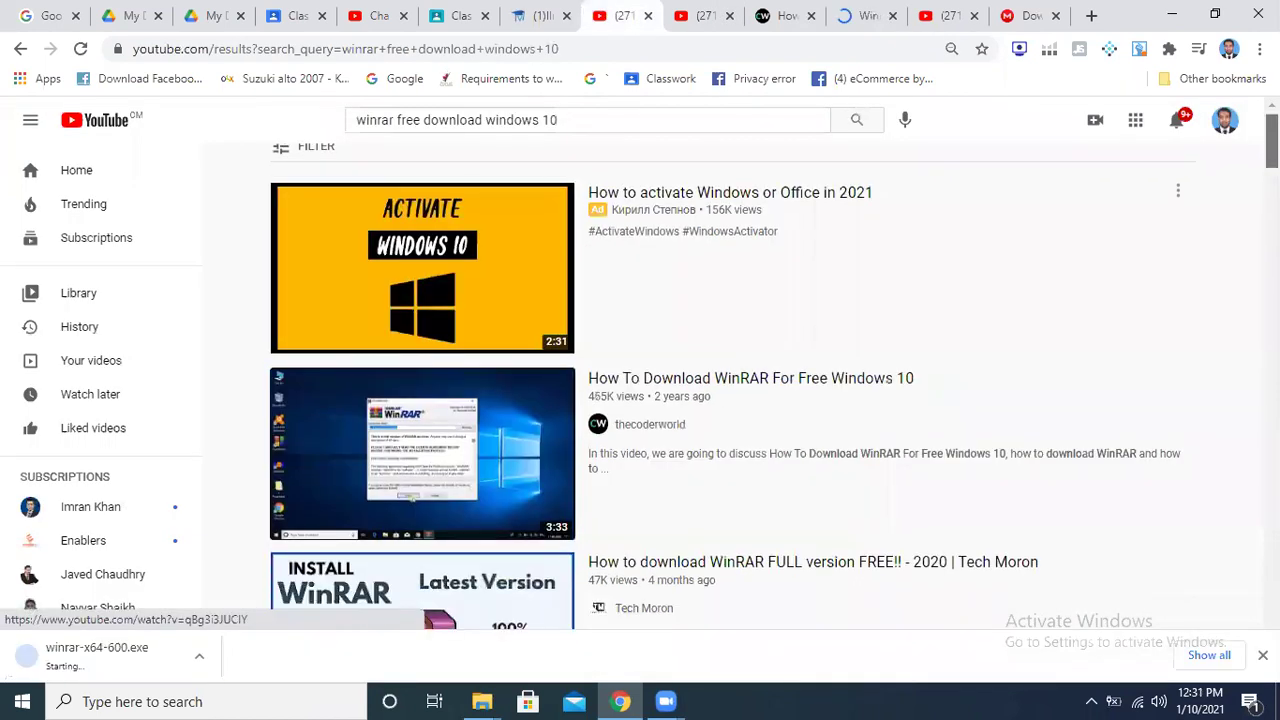
pyautogui.scroll(-2, 730, 400)
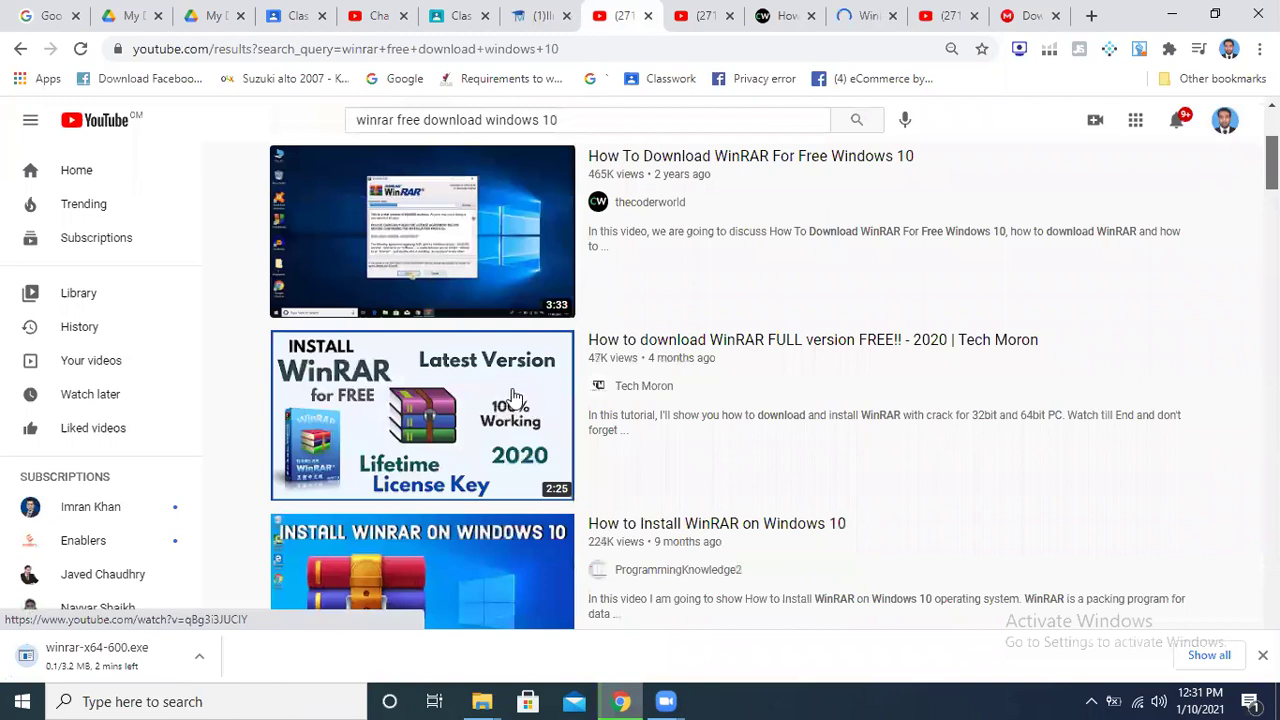
pyautogui.scroll(-2, 502, 385)
pyautogui.rightClick(499, 373)
pyautogui.click(560, 389)
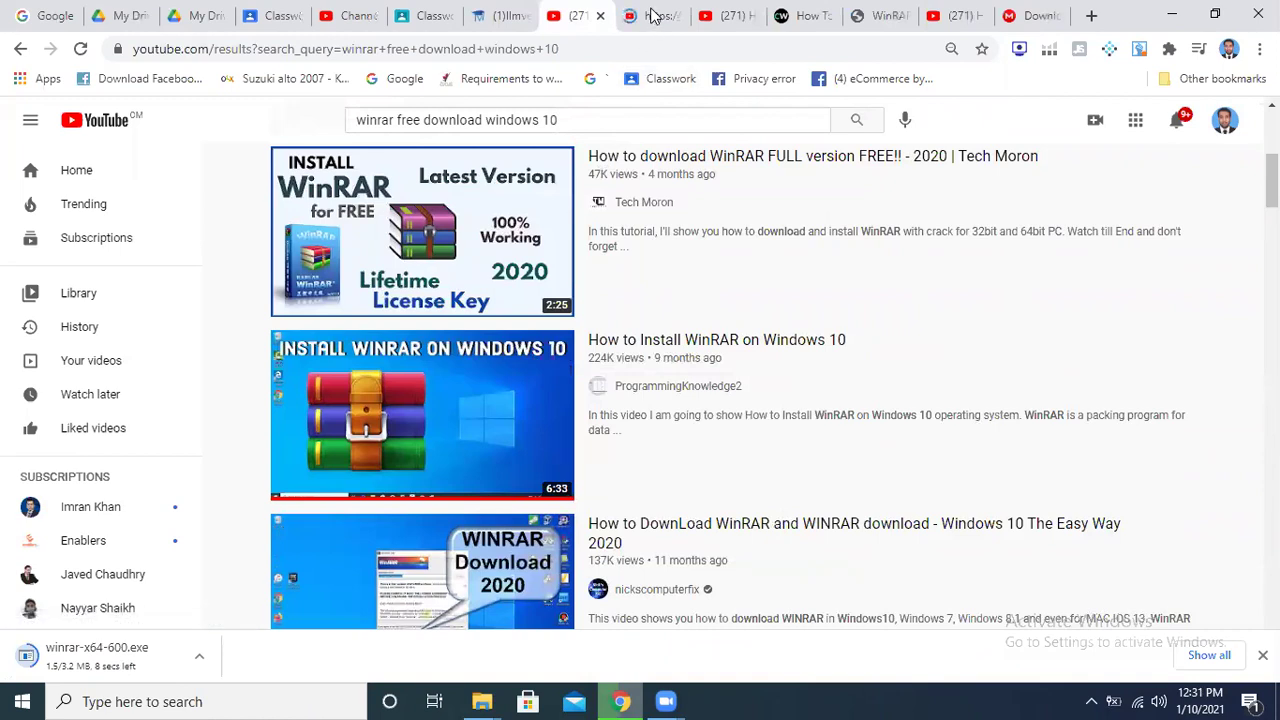
# Pause the install video's ad, expand its description, then check the Office-13.zip download on MEGA.
pyautogui.click(651, 15)
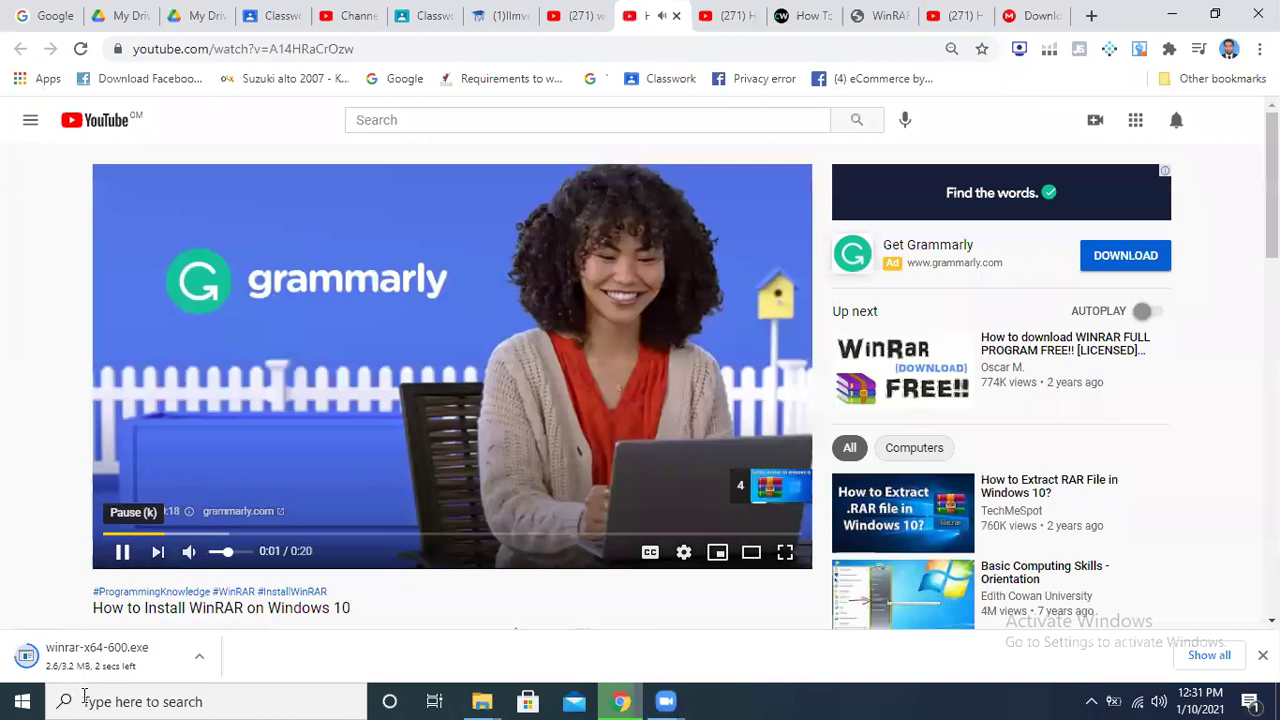
pyautogui.press('k')
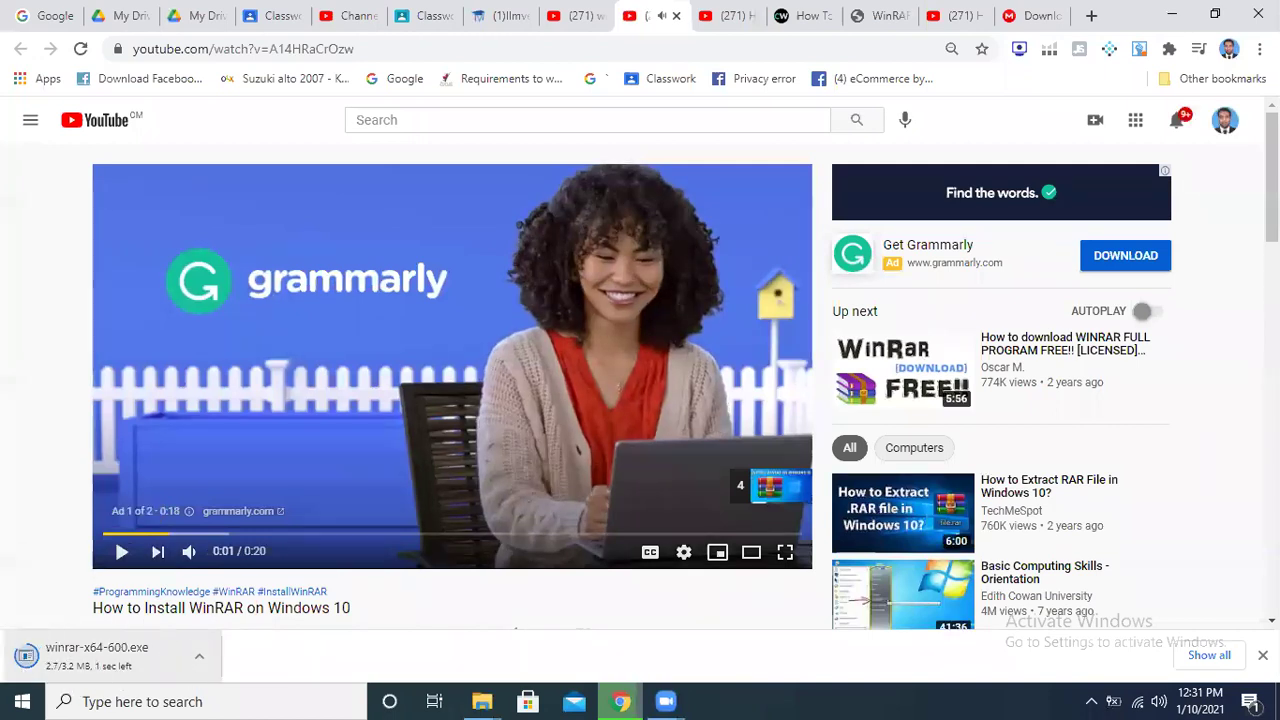
pyautogui.scroll(-3, 400, 500)
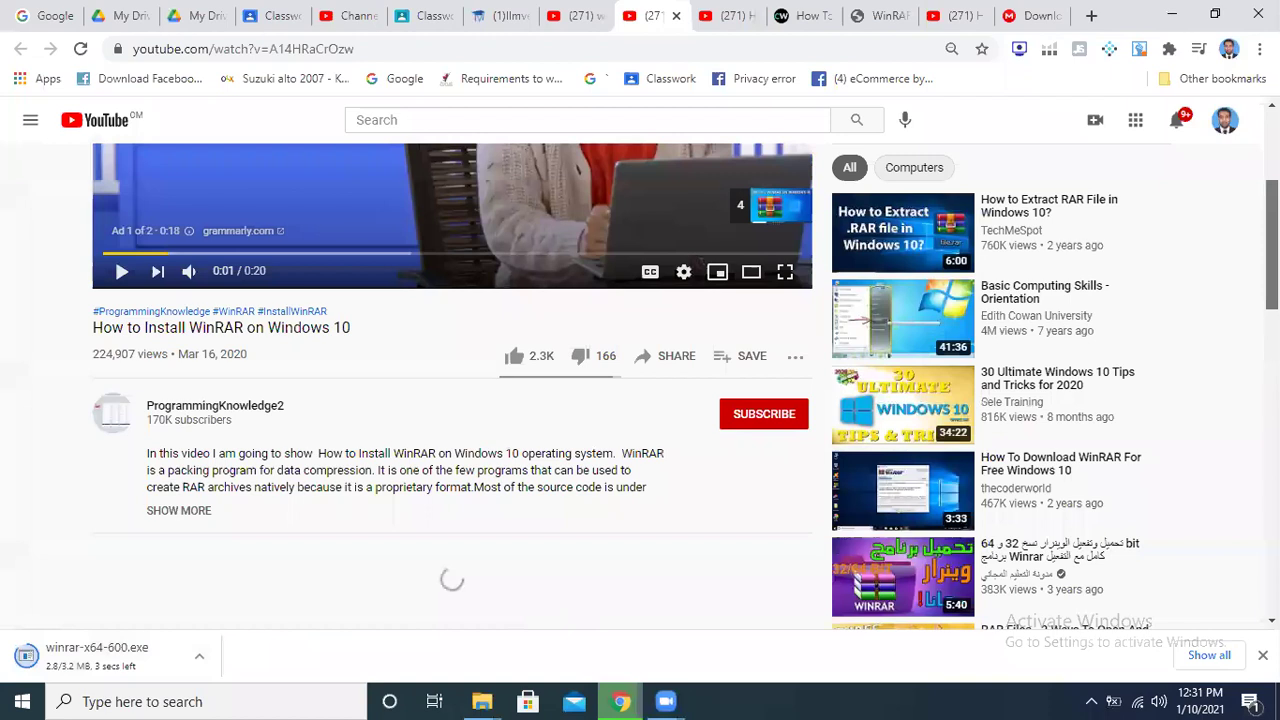
pyautogui.click(205, 458)
pyautogui.scroll(-1, 300, 480)
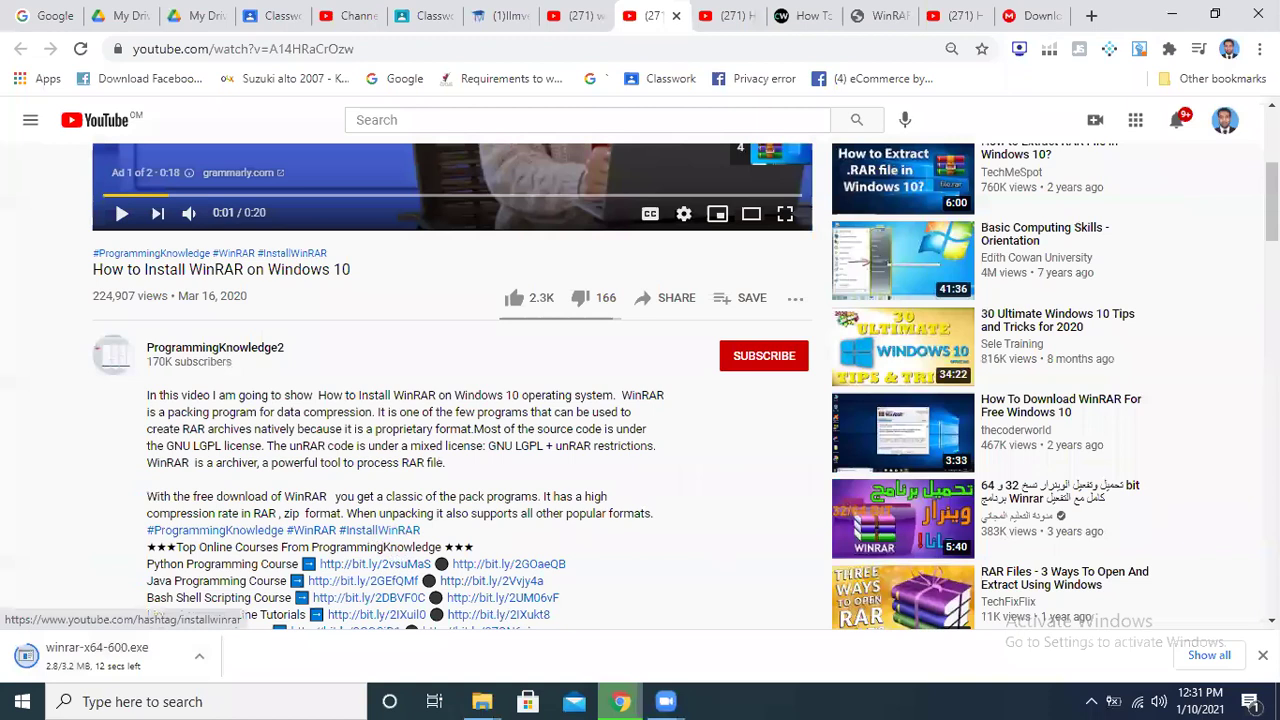
pyautogui.scroll(-1, 640, 430)
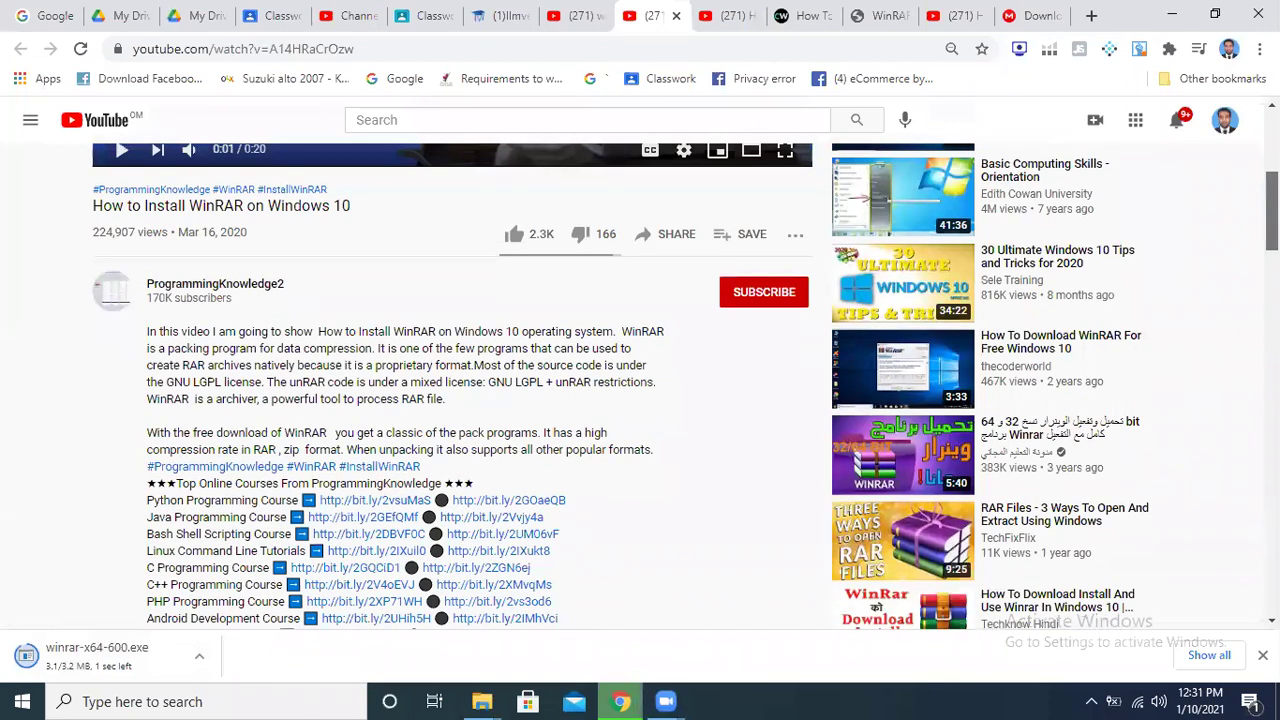
pyautogui.scroll(-2, 975, 272)
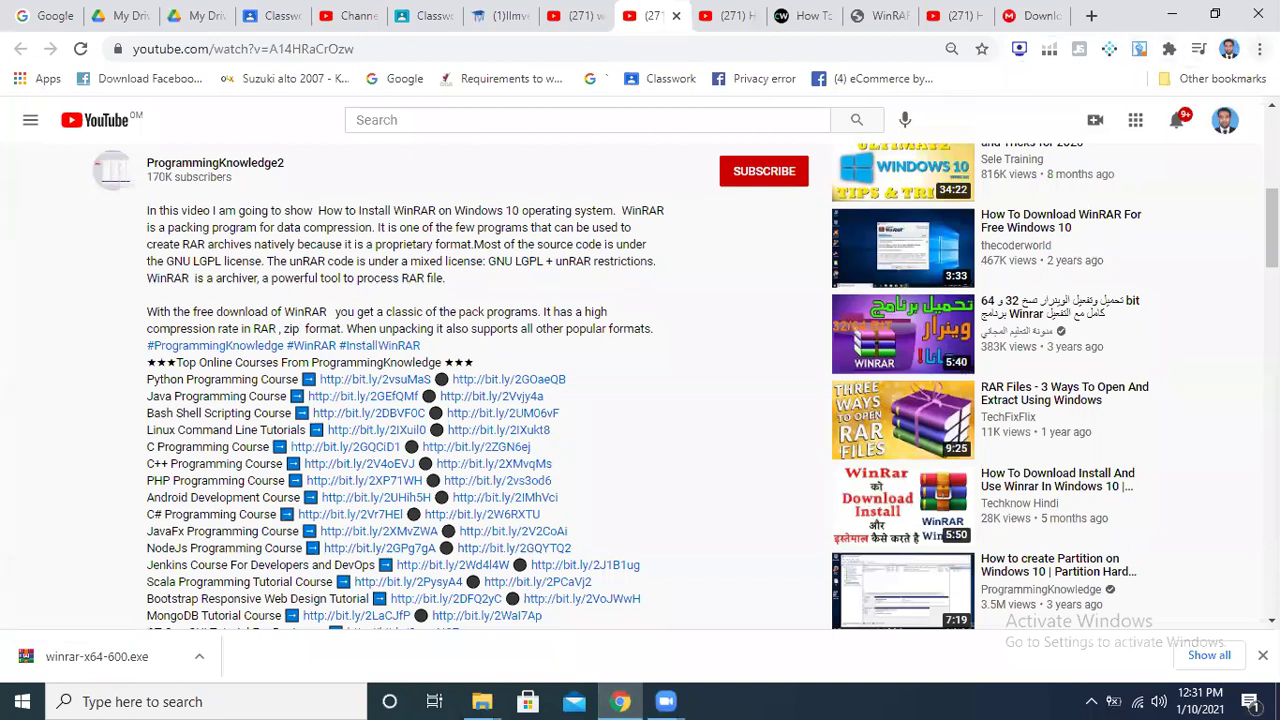
pyautogui.click(1030, 10)
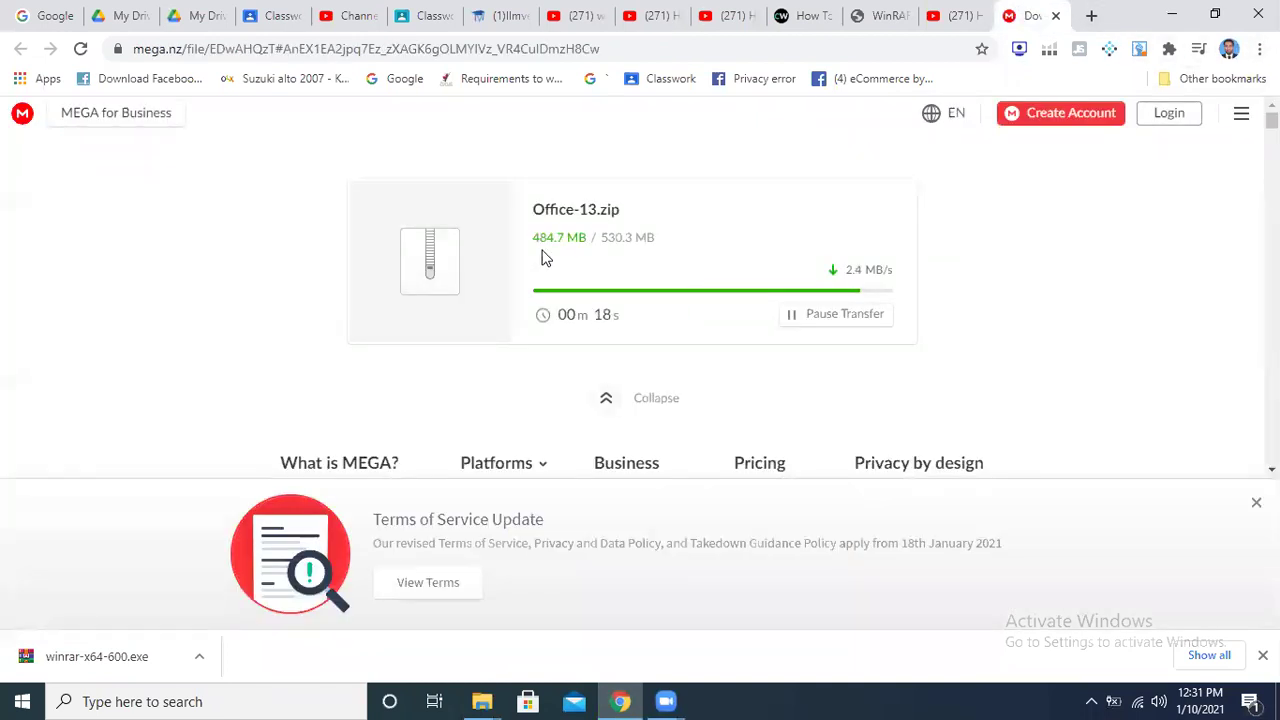
# Run the winrar-x64-600 installer from the Downloads folder via Chrome's Show in folder.
pyautogui.click(1259, 48)
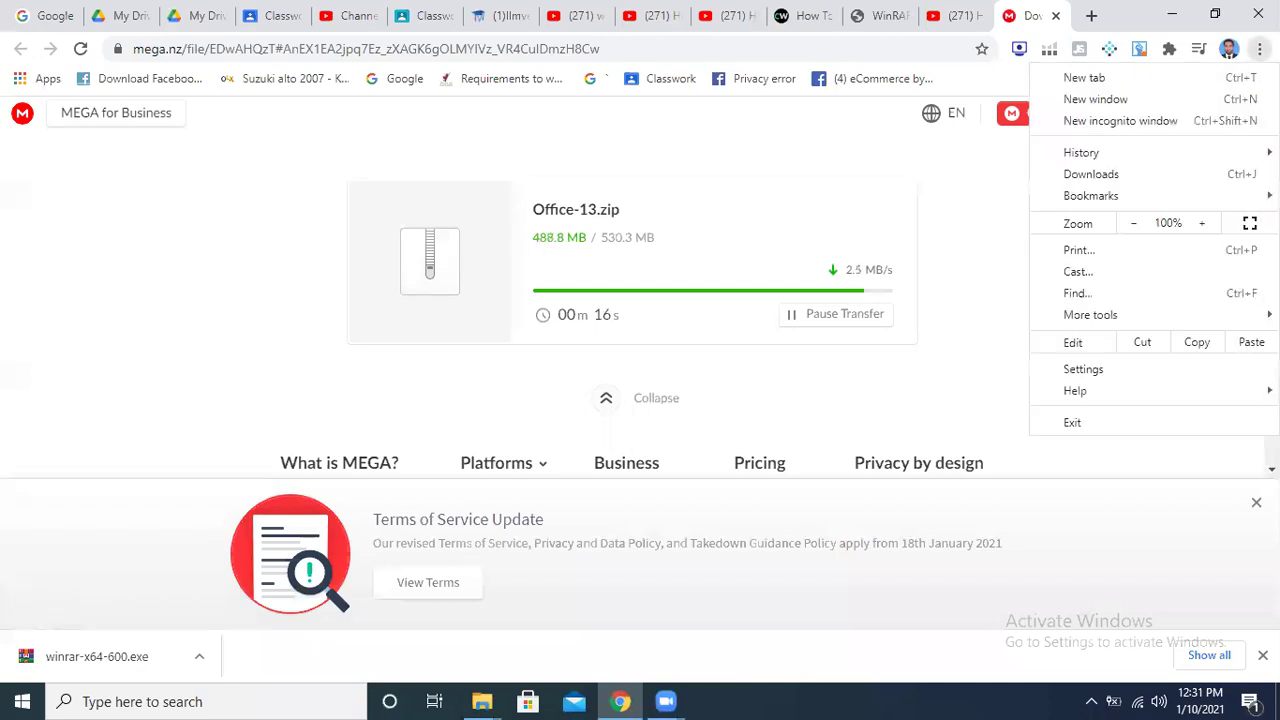
pyautogui.click(1094, 176)
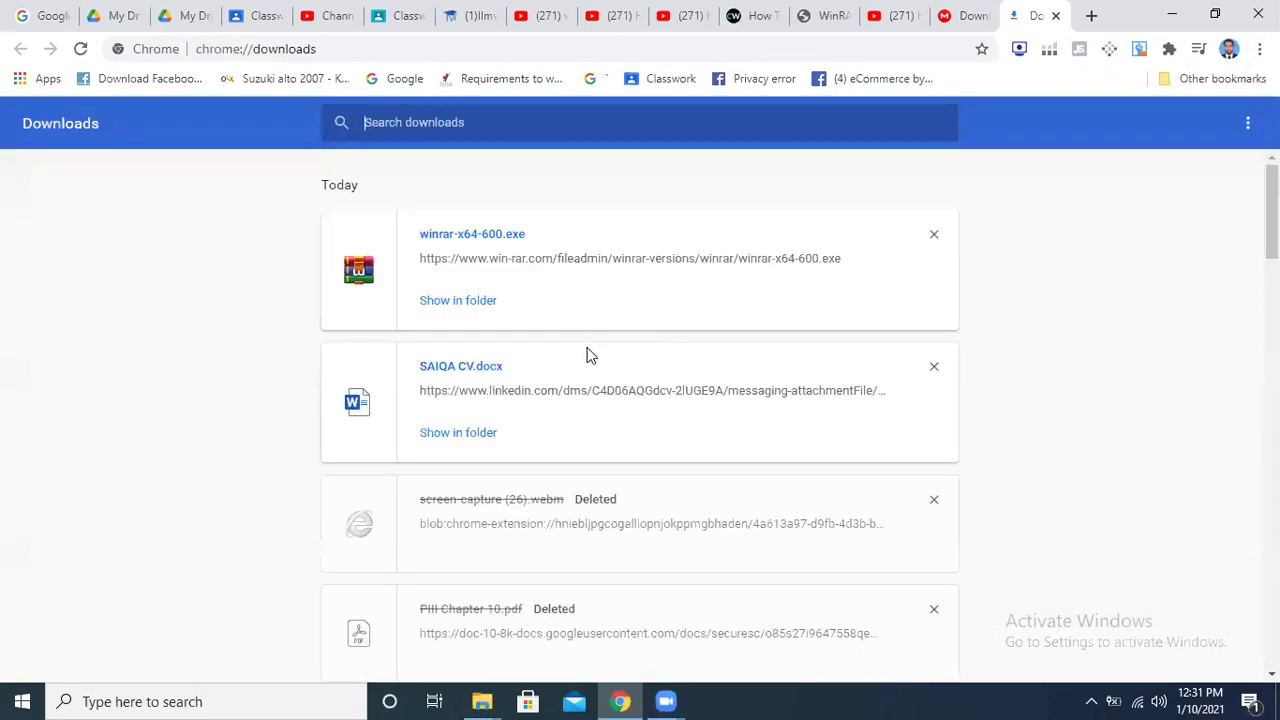
pyautogui.click(453, 303)
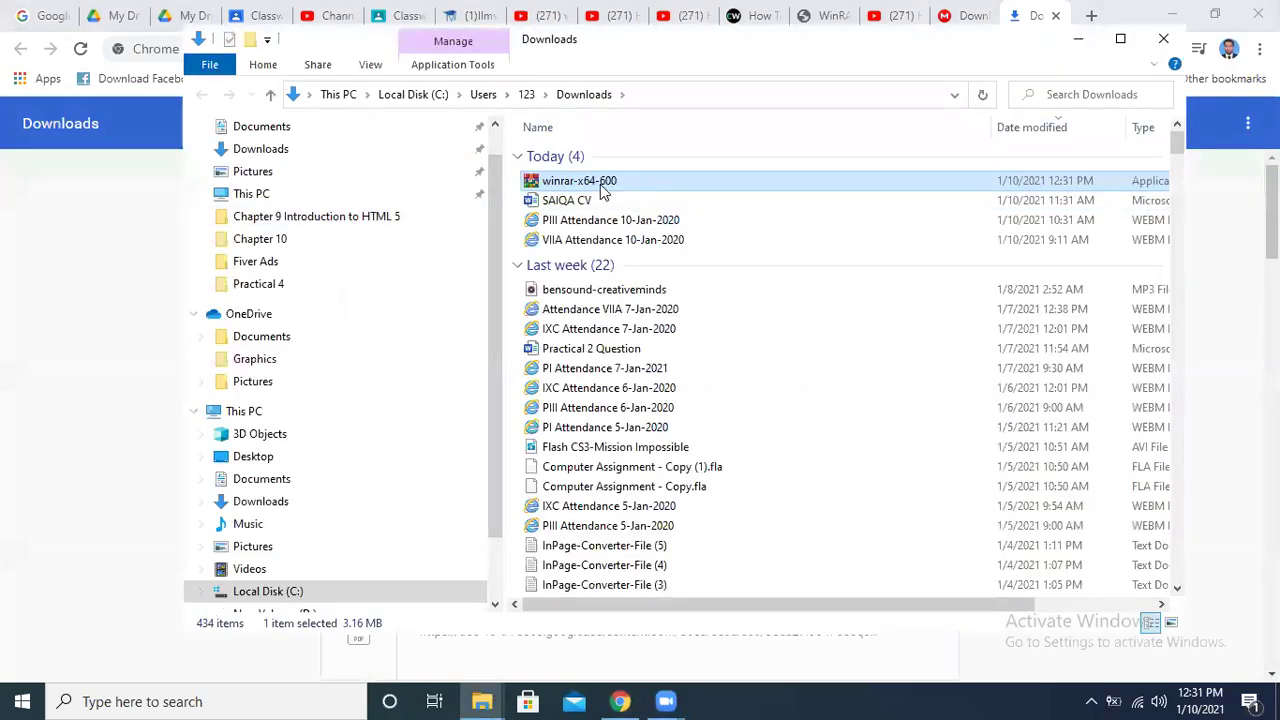
pyautogui.doubleClick(599, 183)
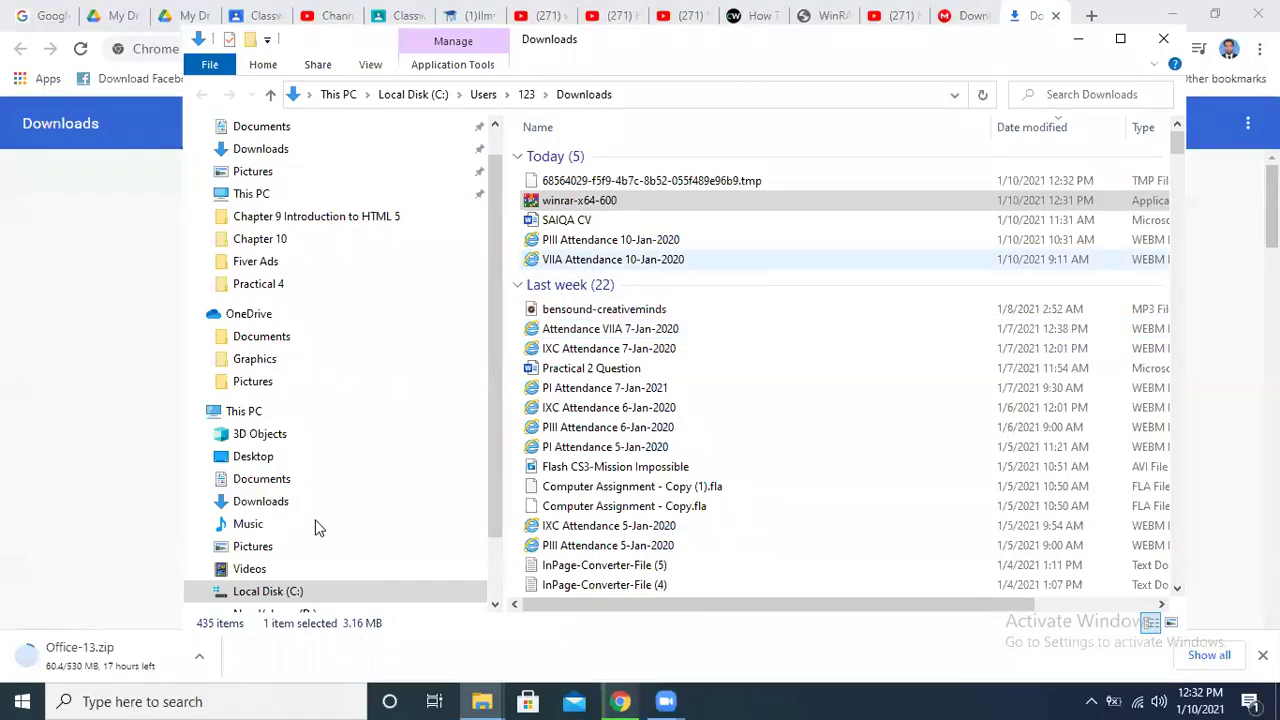
pyautogui.click(3, 692)
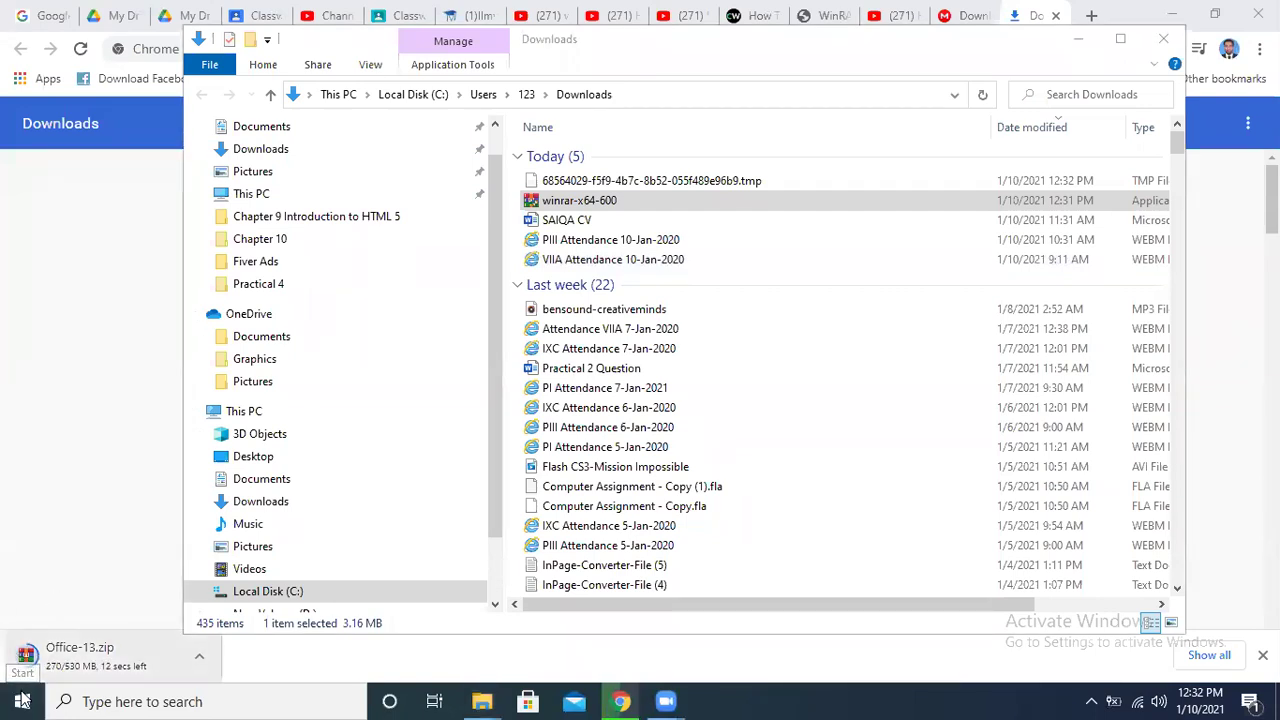
pyautogui.click(22, 700)
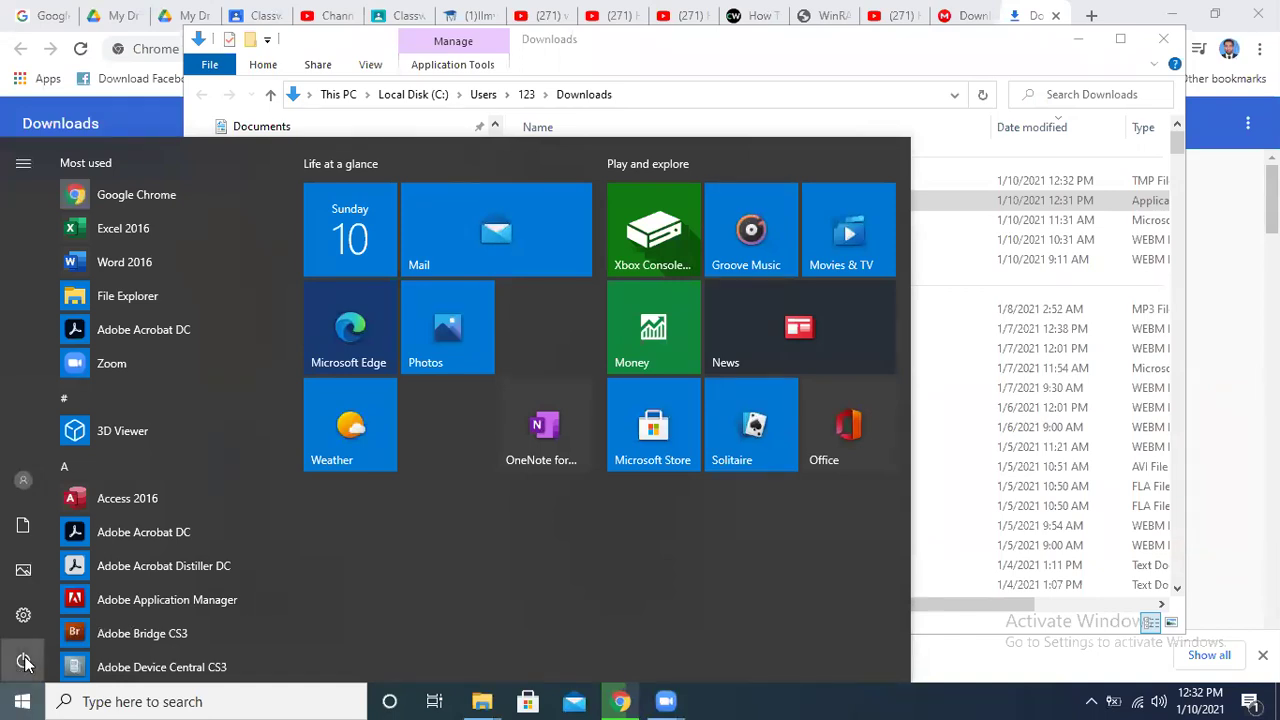
# Search the Start menu for 'win' to confirm WinRAR is installed, then return to Chrome.
pyautogui.moveTo(25, 660)
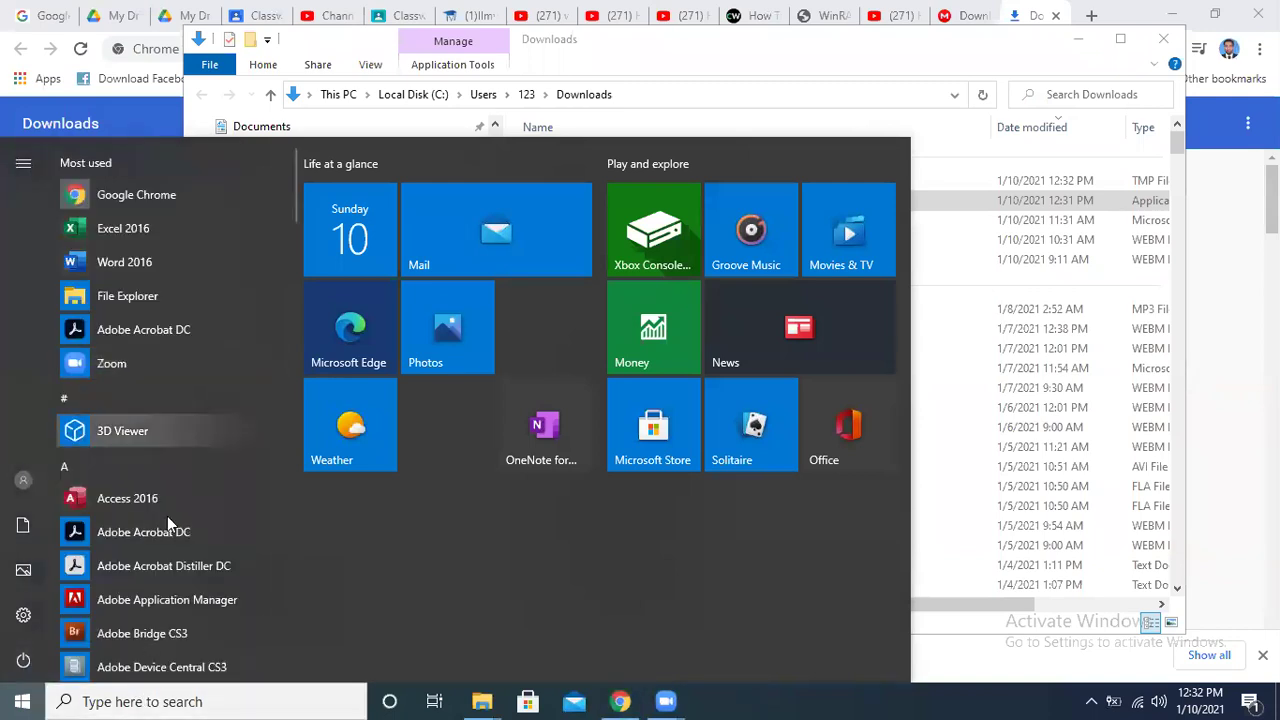
pyautogui.click(143, 698)
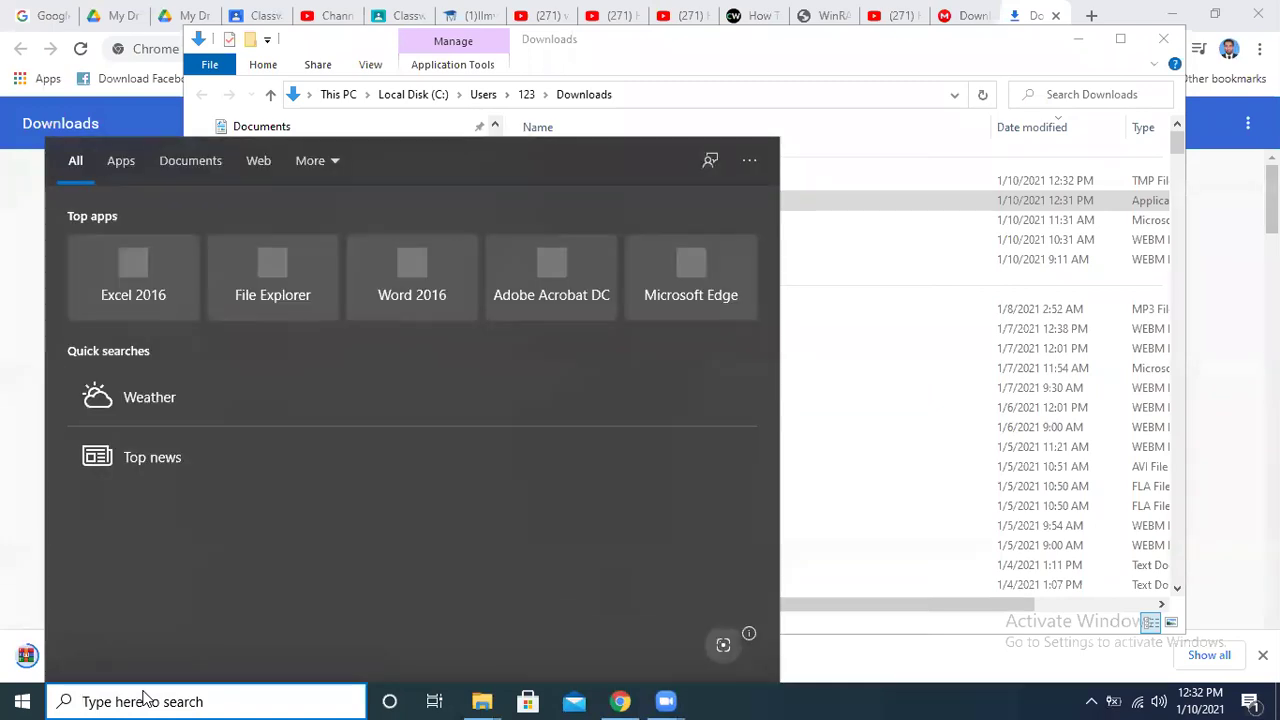
pyautogui.write('wi')
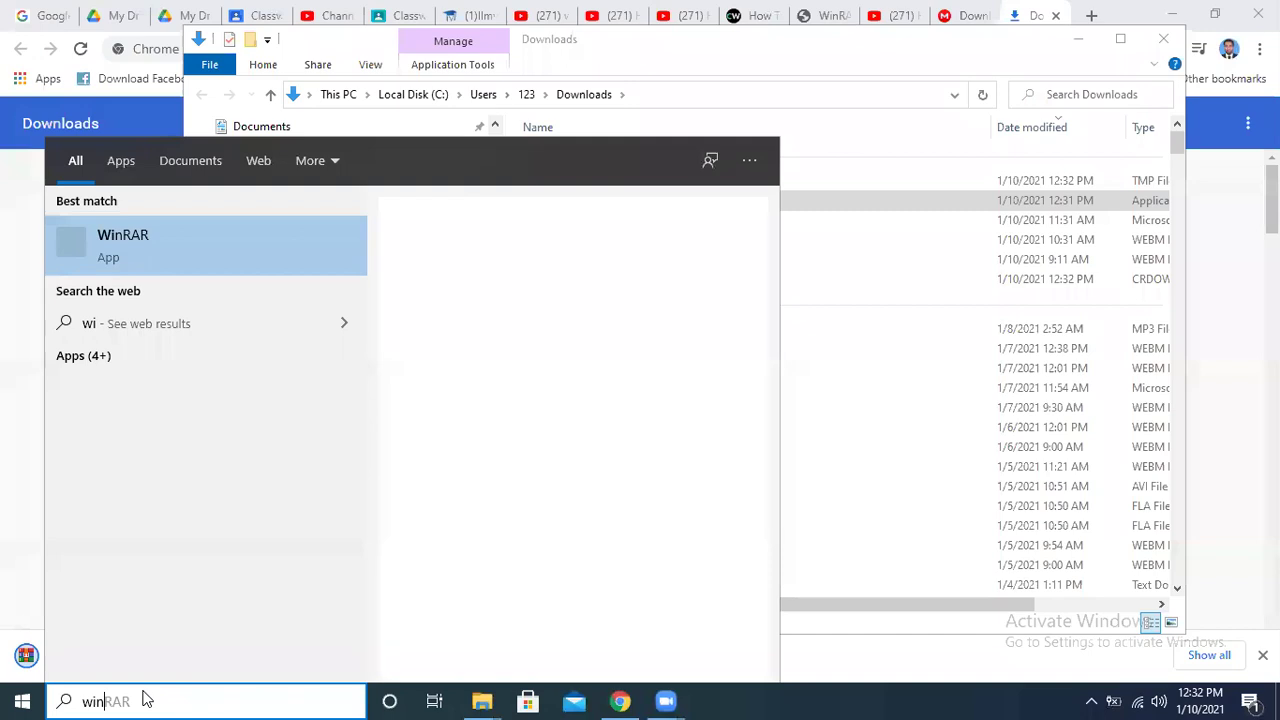
pyautogui.write('n')
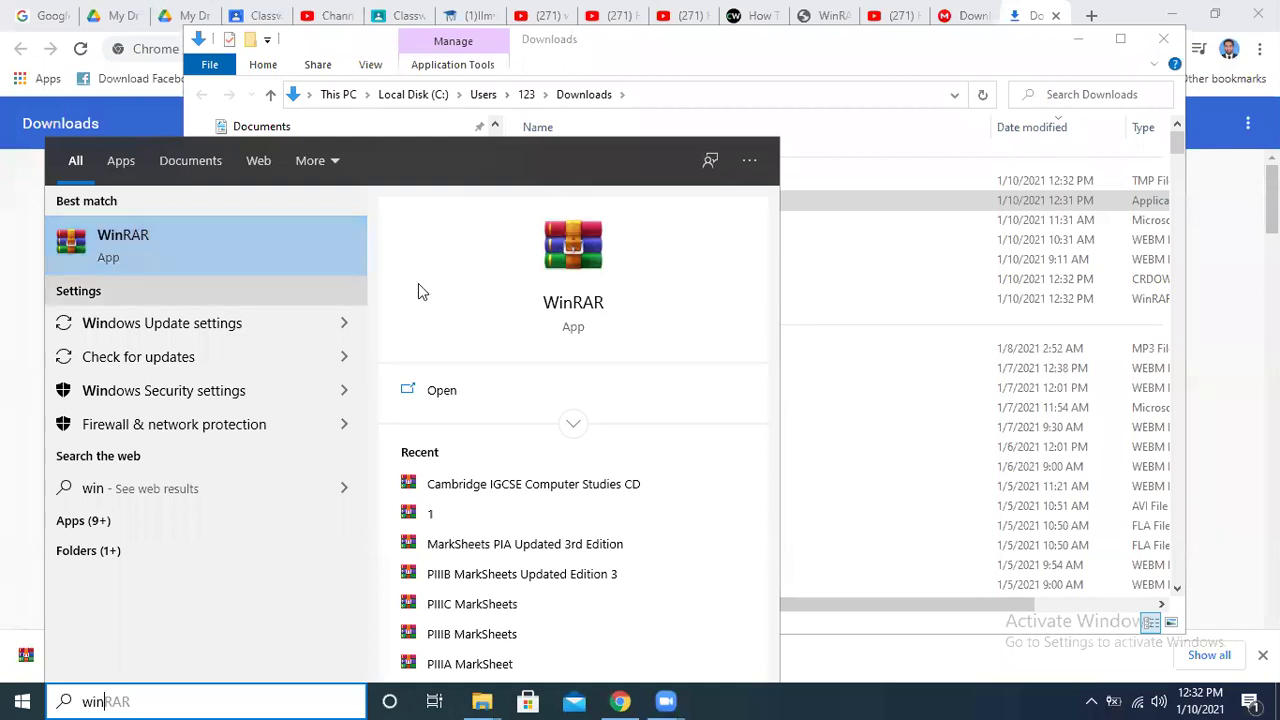
pyautogui.click(1036, 8)
# Move between the WinRAR tabs and close the install-steps overlay on the post-download page.
pyautogui.click(893, 10)
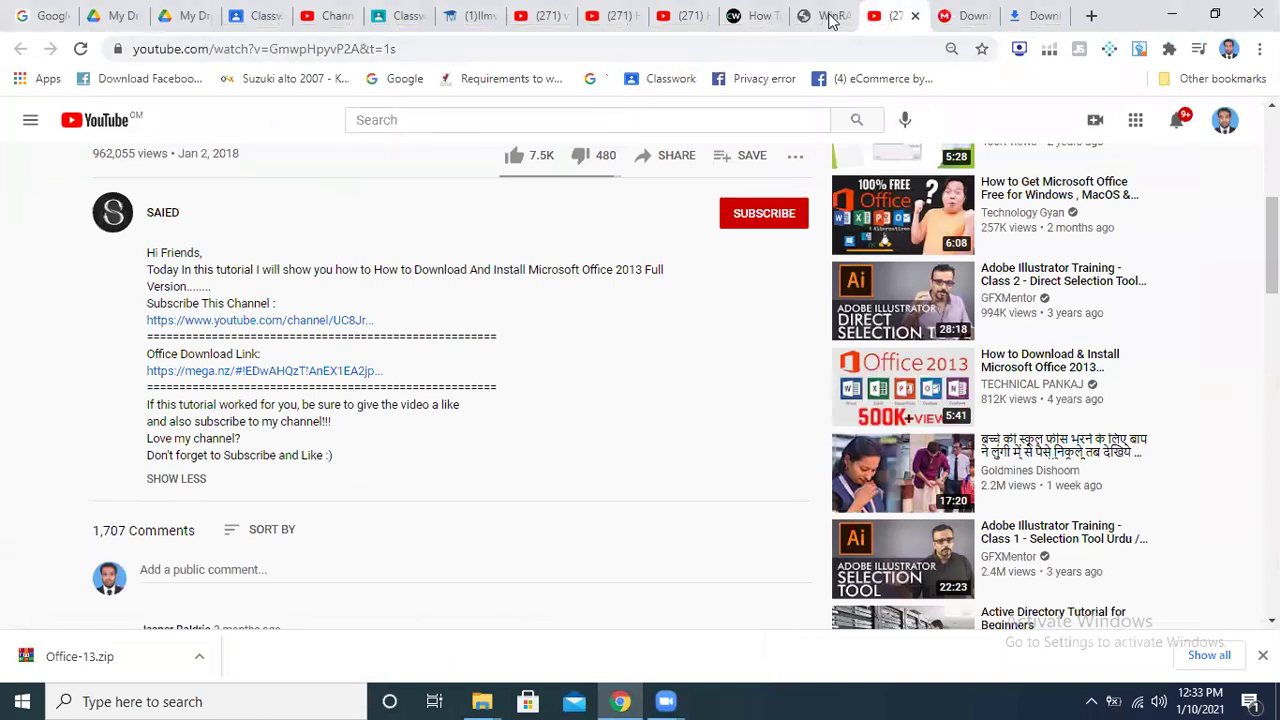
pyautogui.click(826, 18)
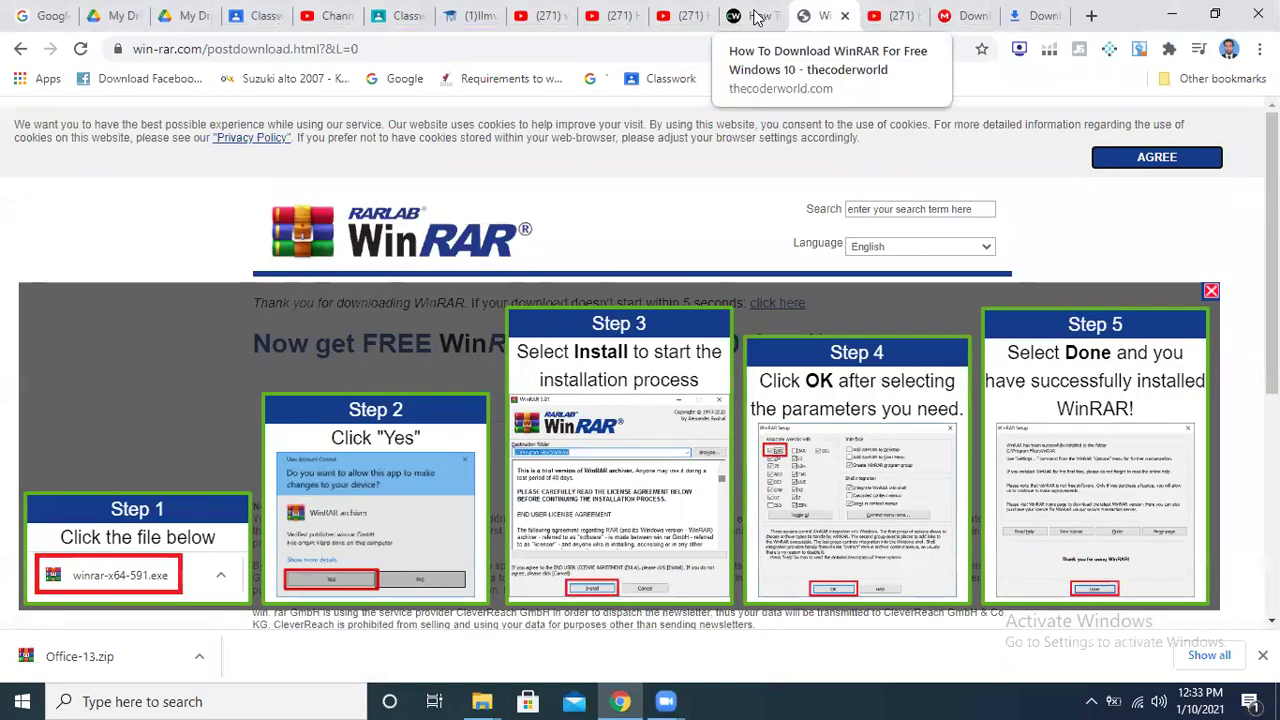
pyautogui.click(756, 16)
pyautogui.click(810, 10)
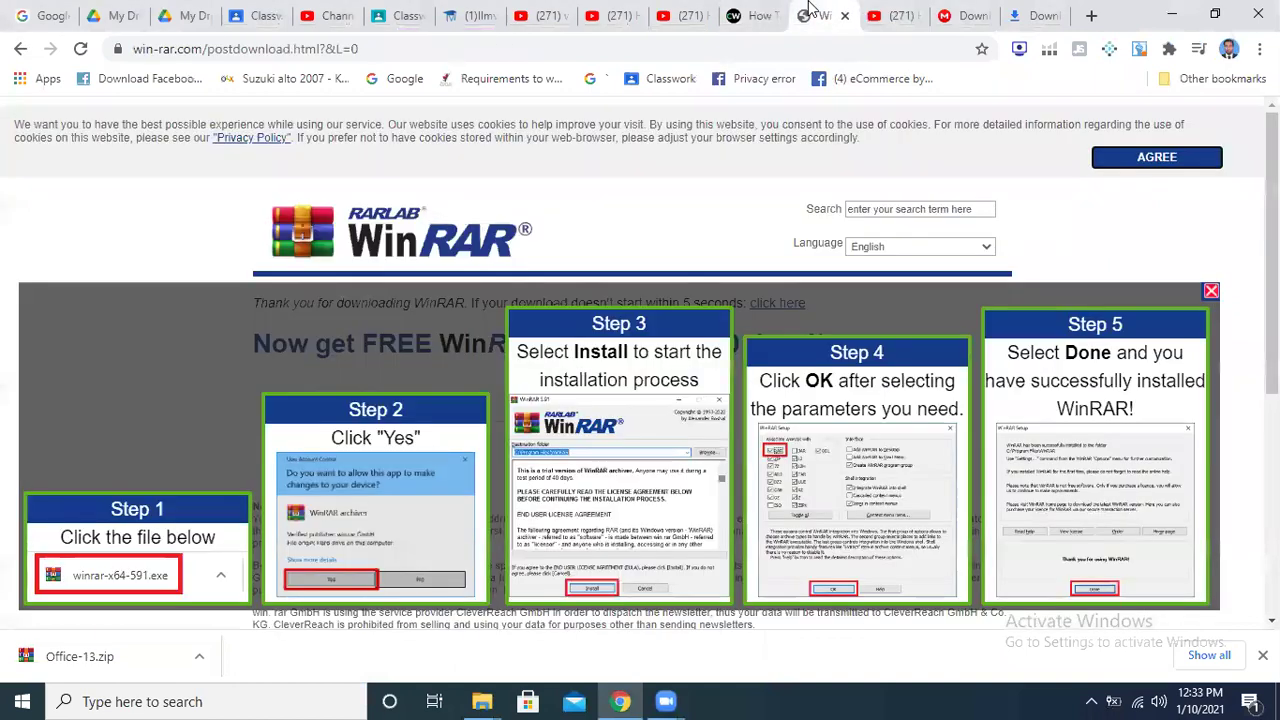
pyautogui.click(758, 10)
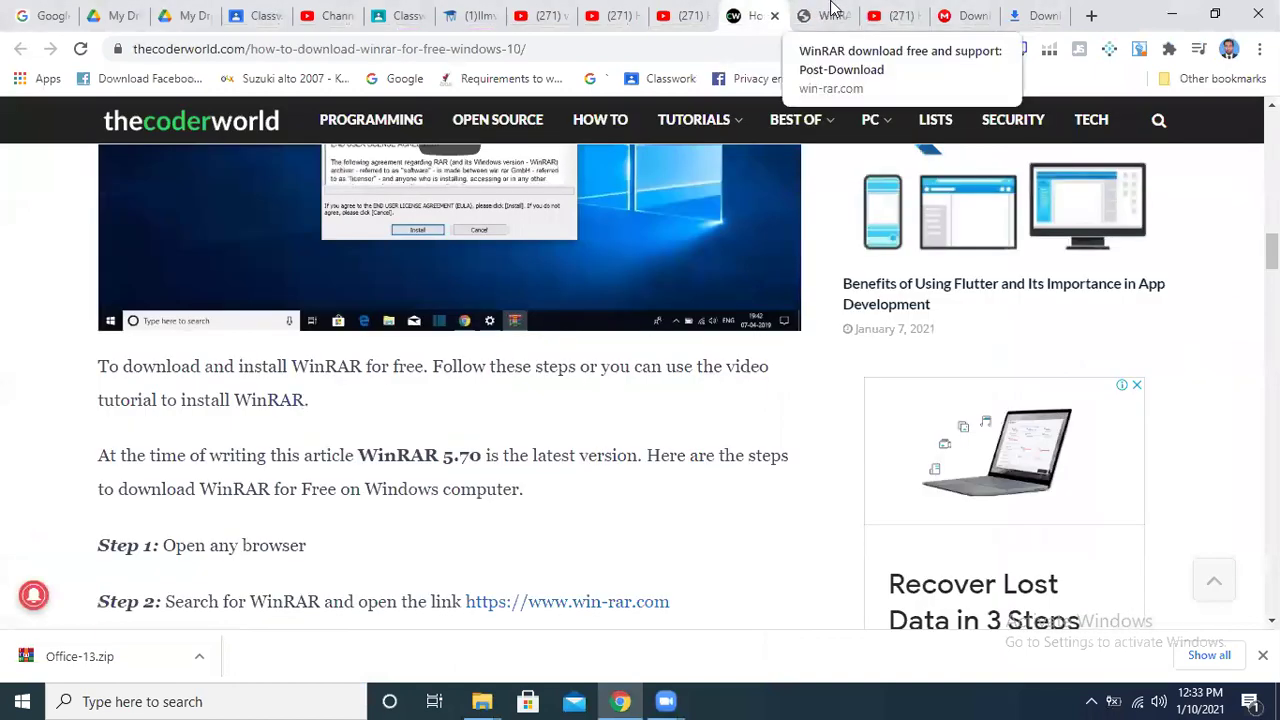
pyautogui.click(820, 10)
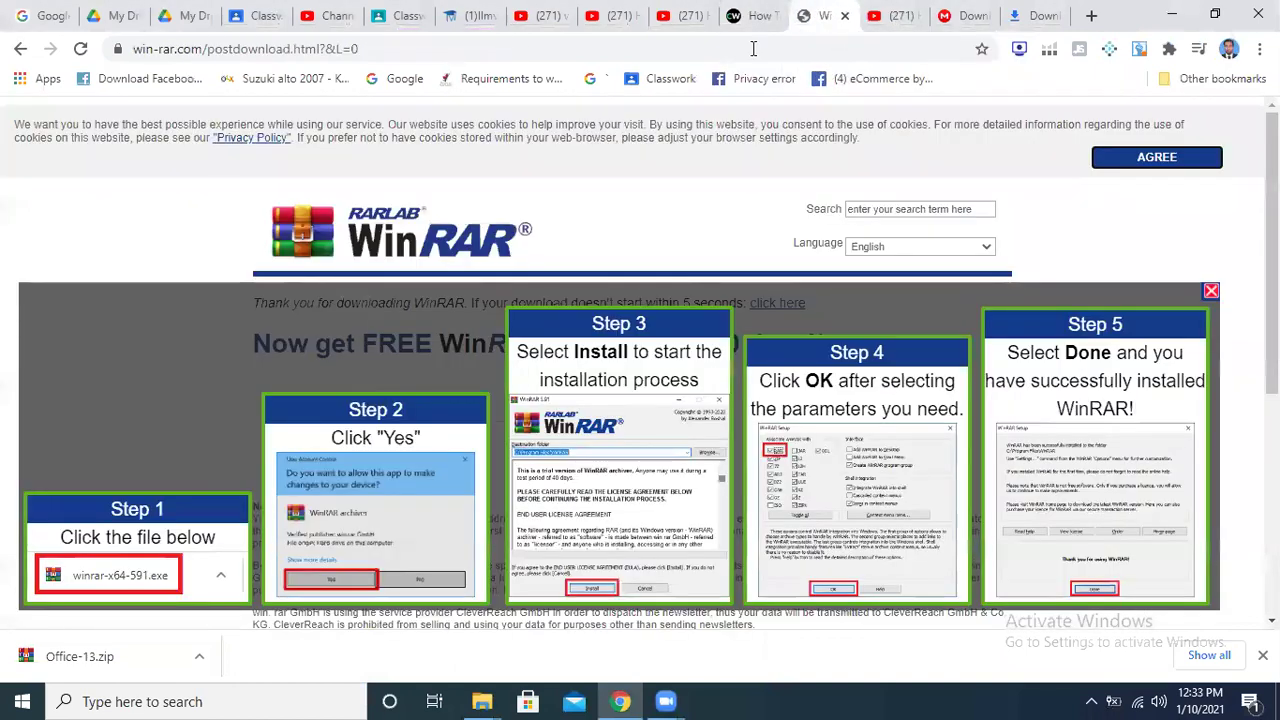
pyautogui.click(1211, 292)
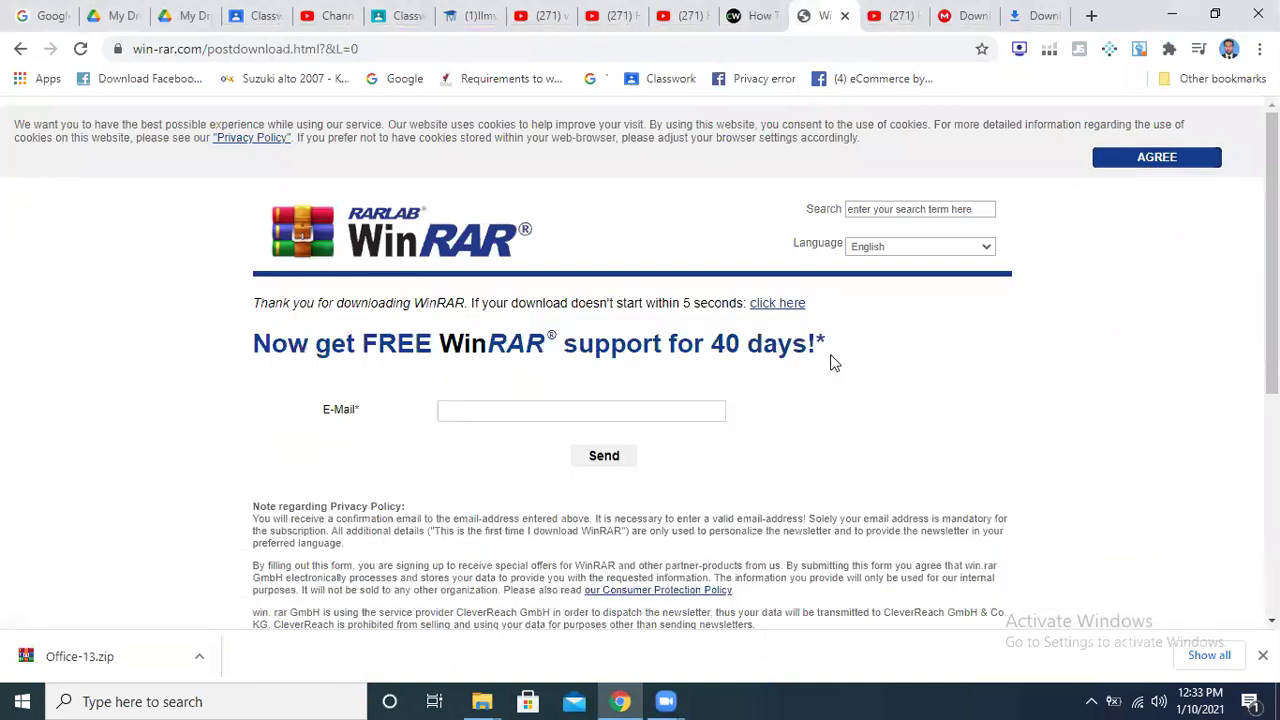
pyautogui.scroll(-3, 901, 125)
pyautogui.scroll(-1, 901, 125)
pyautogui.scroll(4, 901, 125)
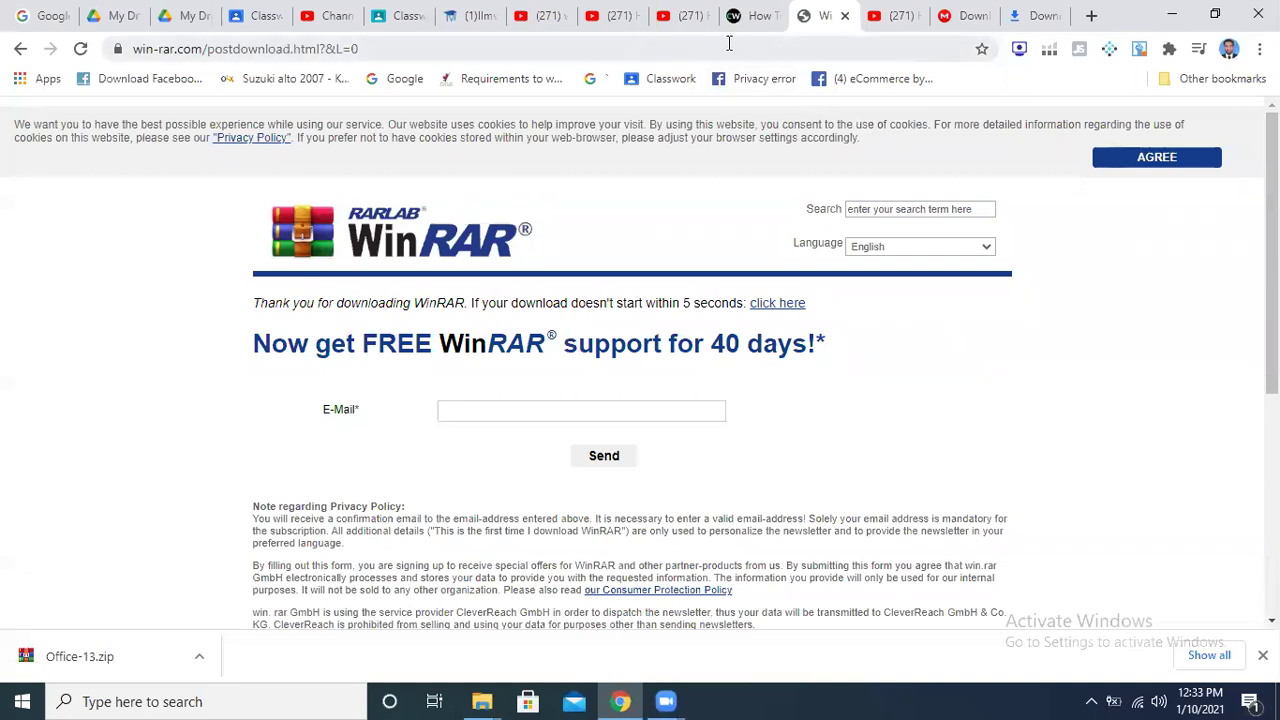
# Reopen thecoderworld's WinRAR article from the video's Download WinRAR link and copy its web address.
pyautogui.click(759, 10)
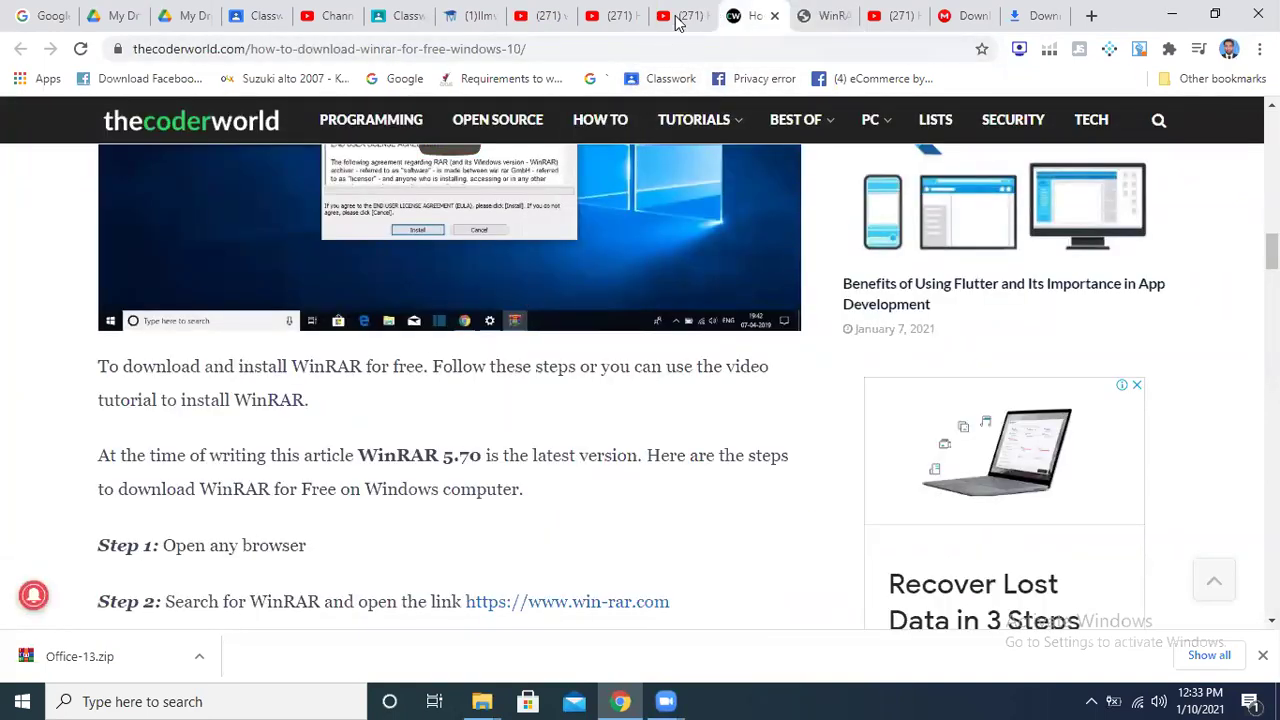
pyautogui.click(680, 15)
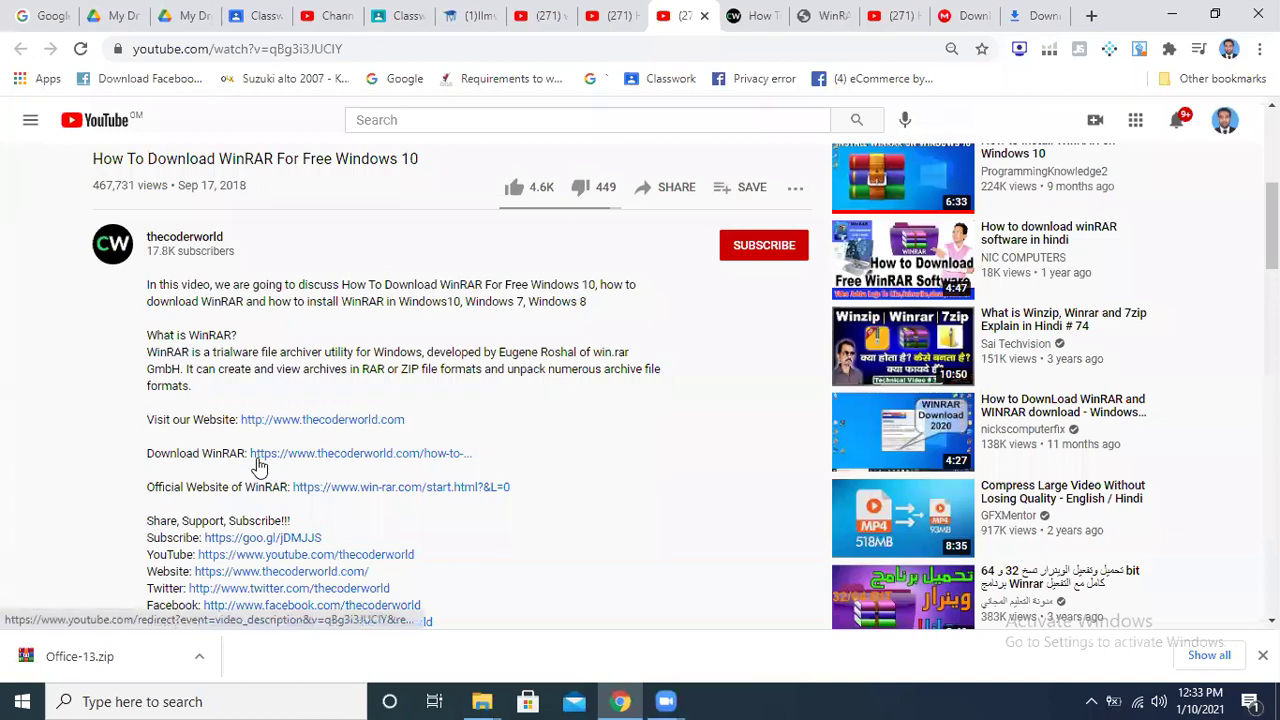
pyautogui.rightClick(336, 460)
pyautogui.click(363, 468)
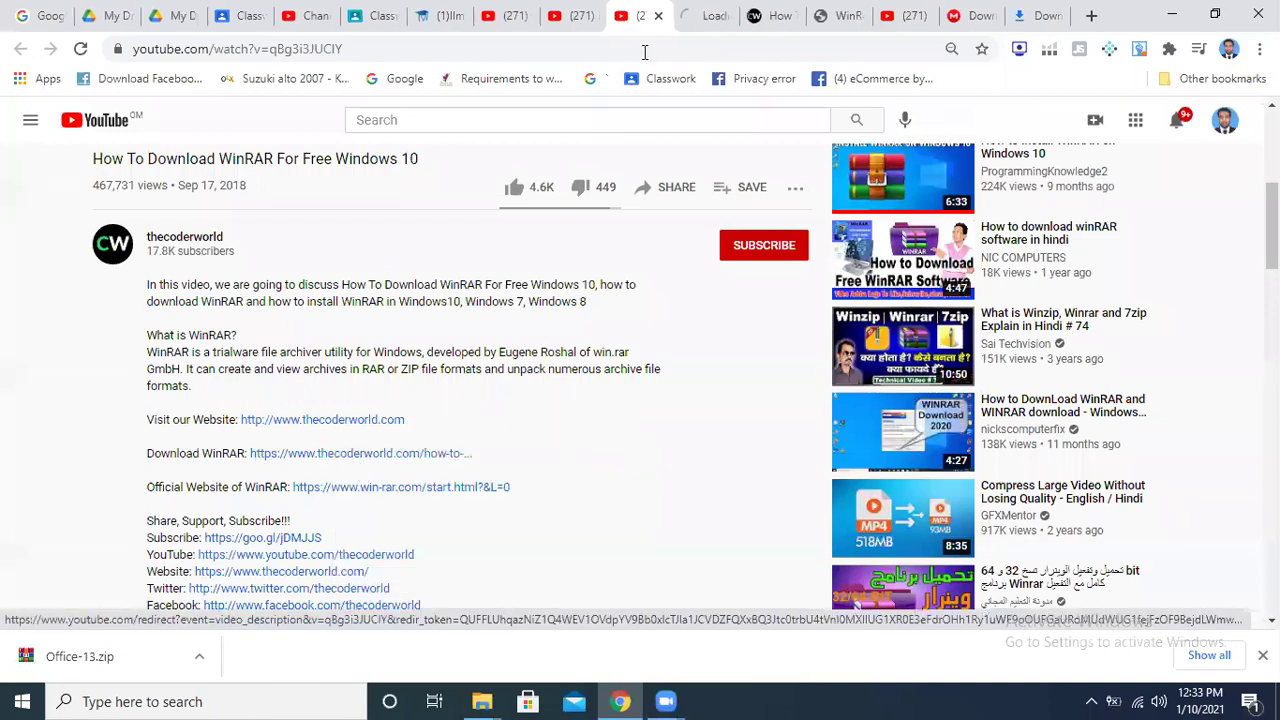
pyautogui.click(706, 16)
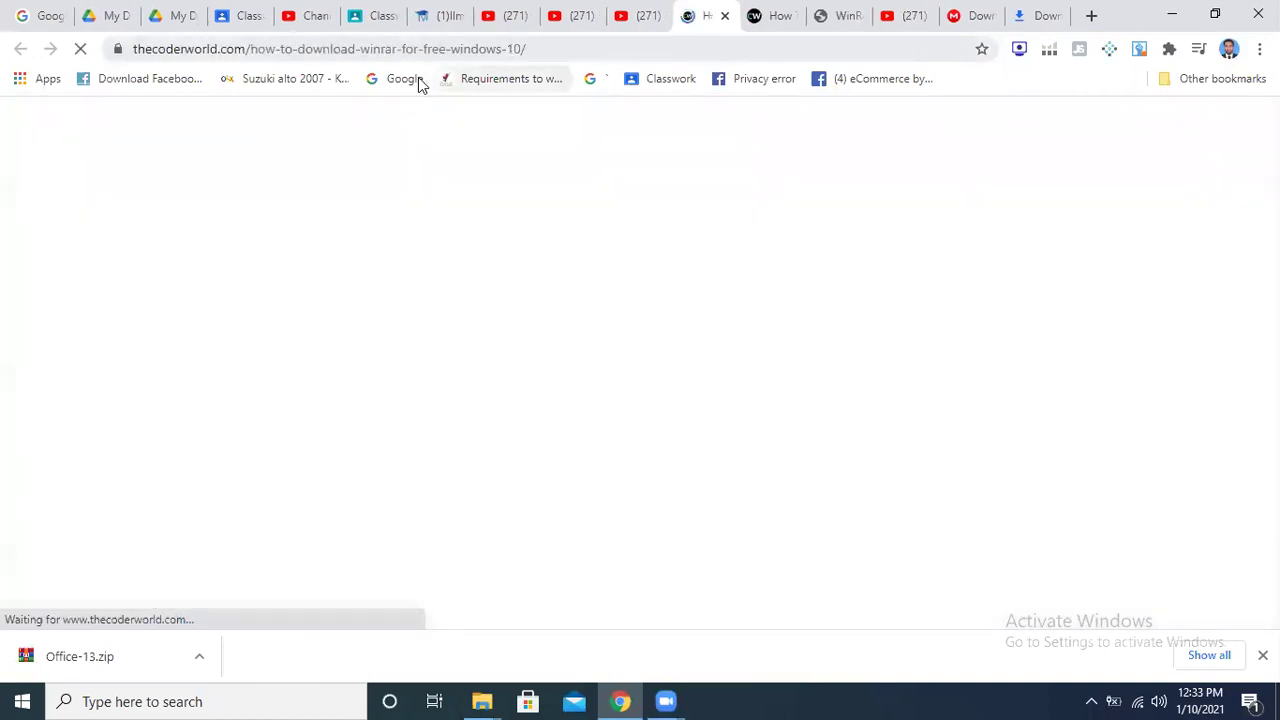
pyautogui.click(455, 57)
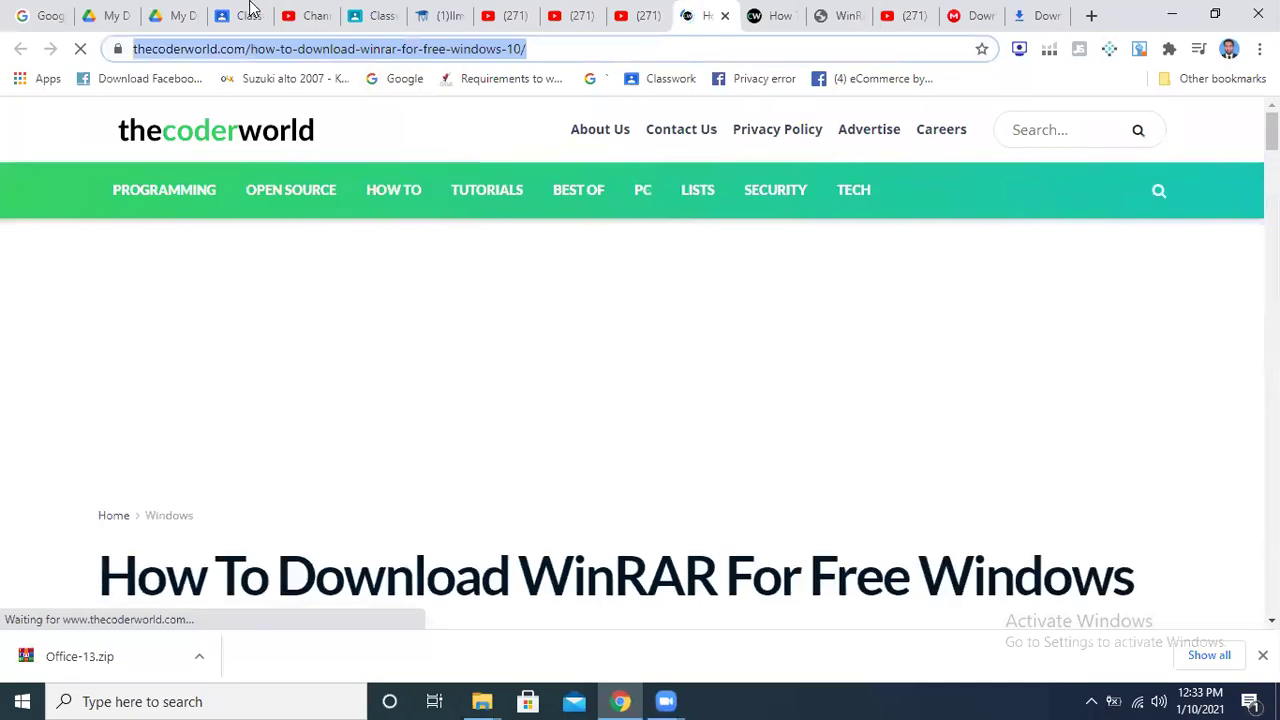
pyautogui.click(233, 12)
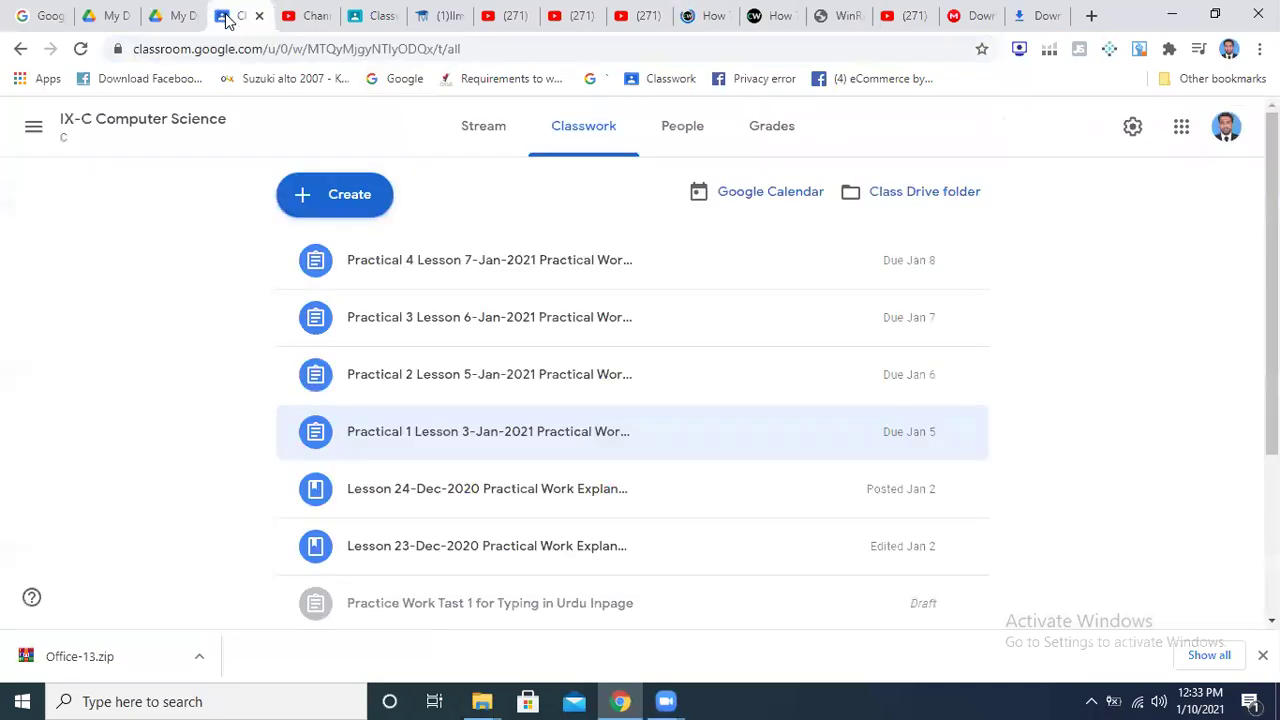
# Create a new assignment by reusing the Practical 4 post.
pyautogui.click(347, 210)
pyautogui.click(383, 435)
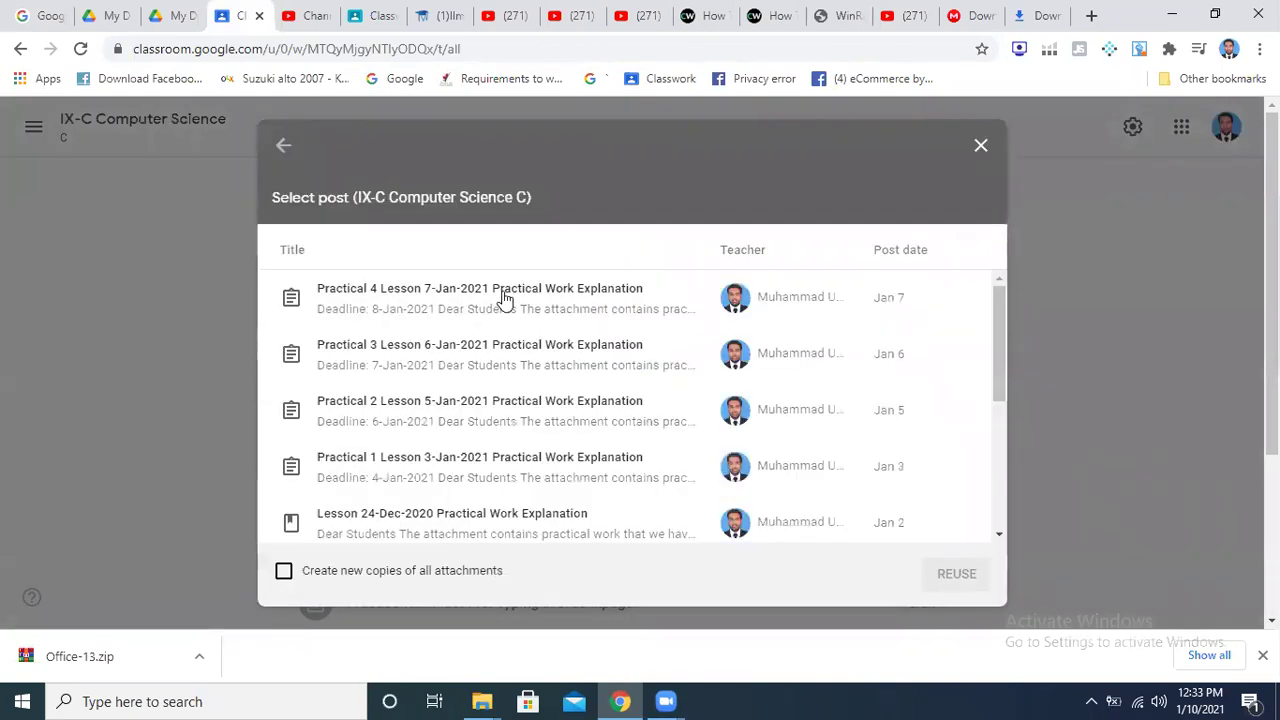
pyautogui.click(580, 300)
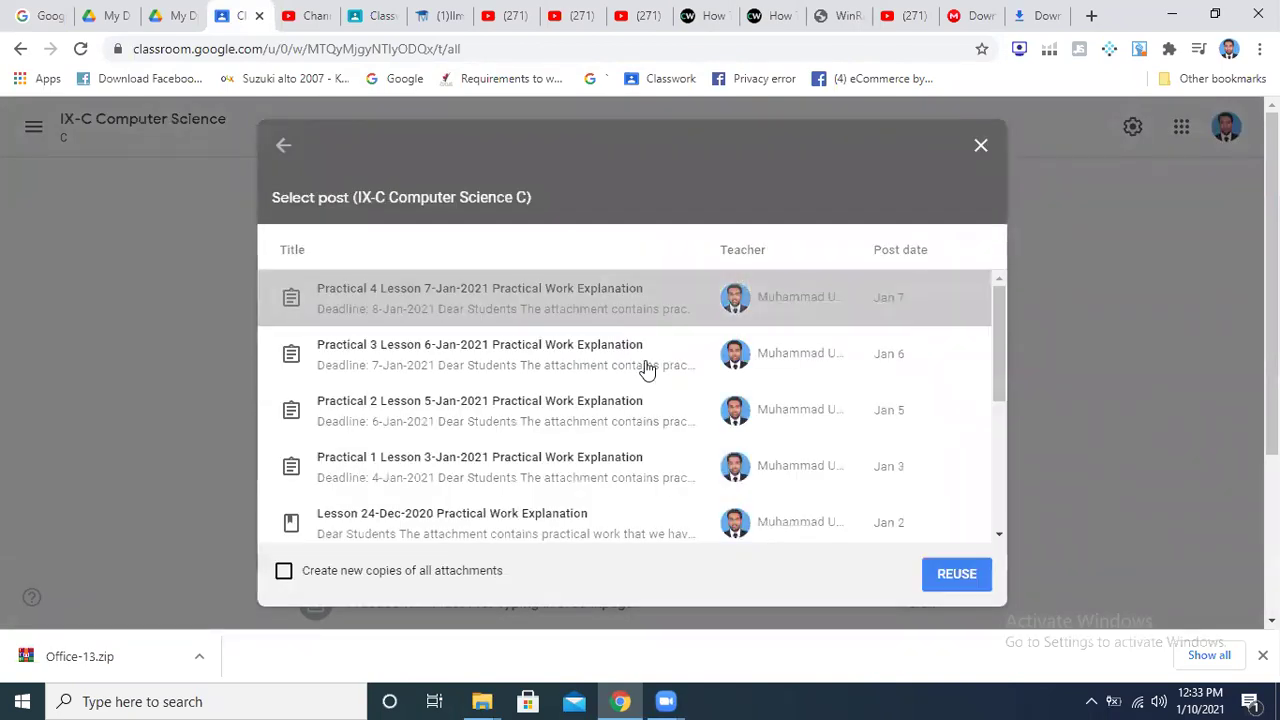
pyautogui.click(960, 580)
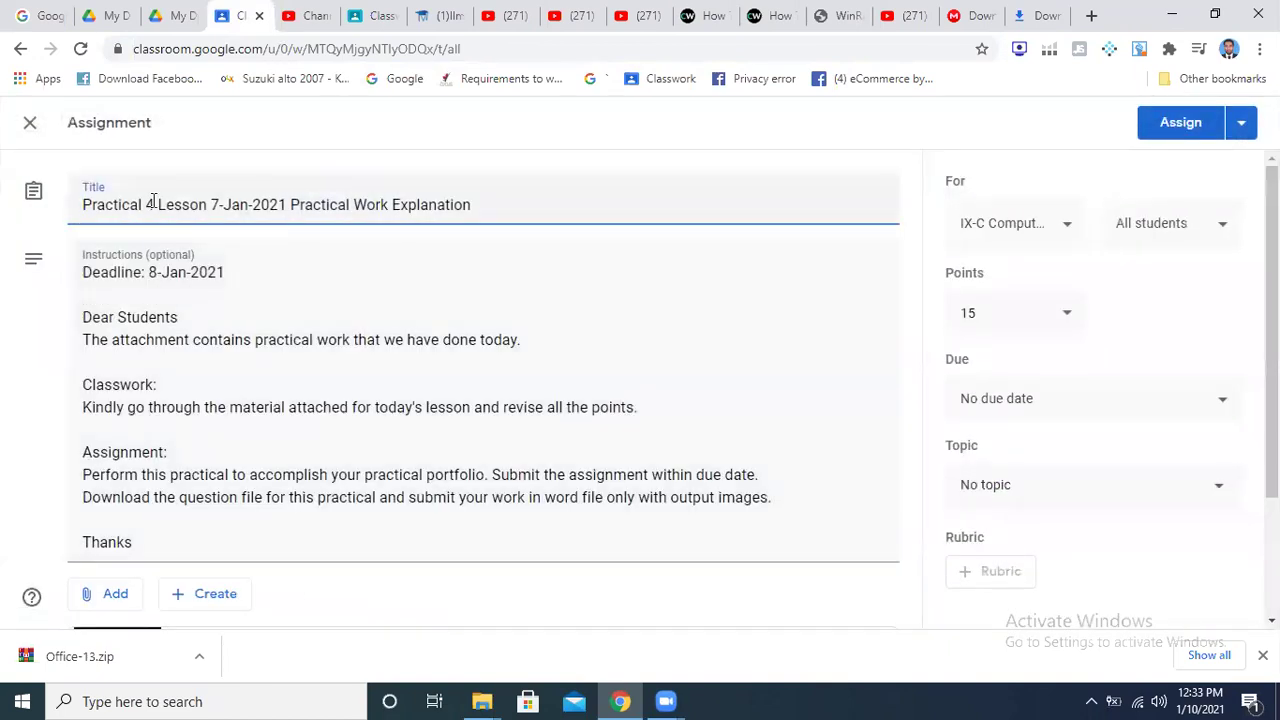
# Retitle the assignment 'Lesson 10-Jan-2021 Practical Work Explanation Practical Work Demonstration'.
pyautogui.moveTo(155, 204); pyautogui.dragTo(2, 196)
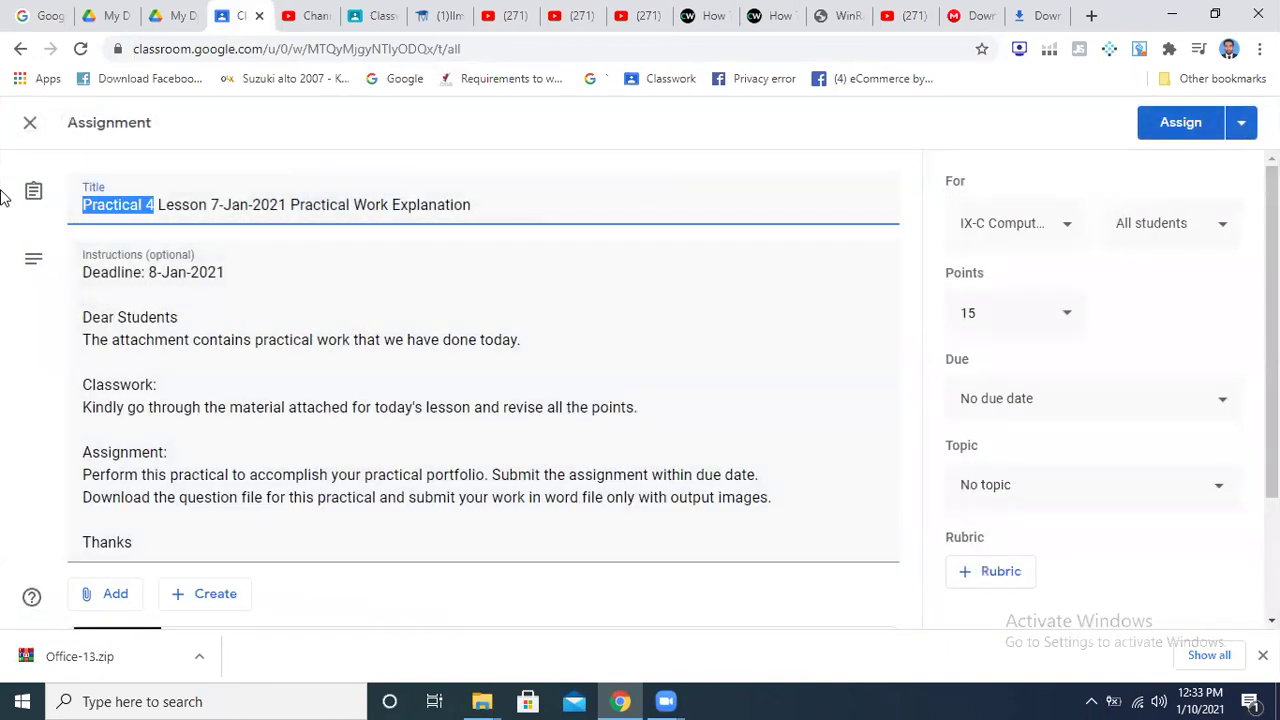
pyautogui.write('Prac')
pyautogui.press('BackSpace')
pyautogui.press('BackSpace')
pyautogui.press('BackSpace')
pyautogui.press('BackSpace')
pyautogui.press('Delete')
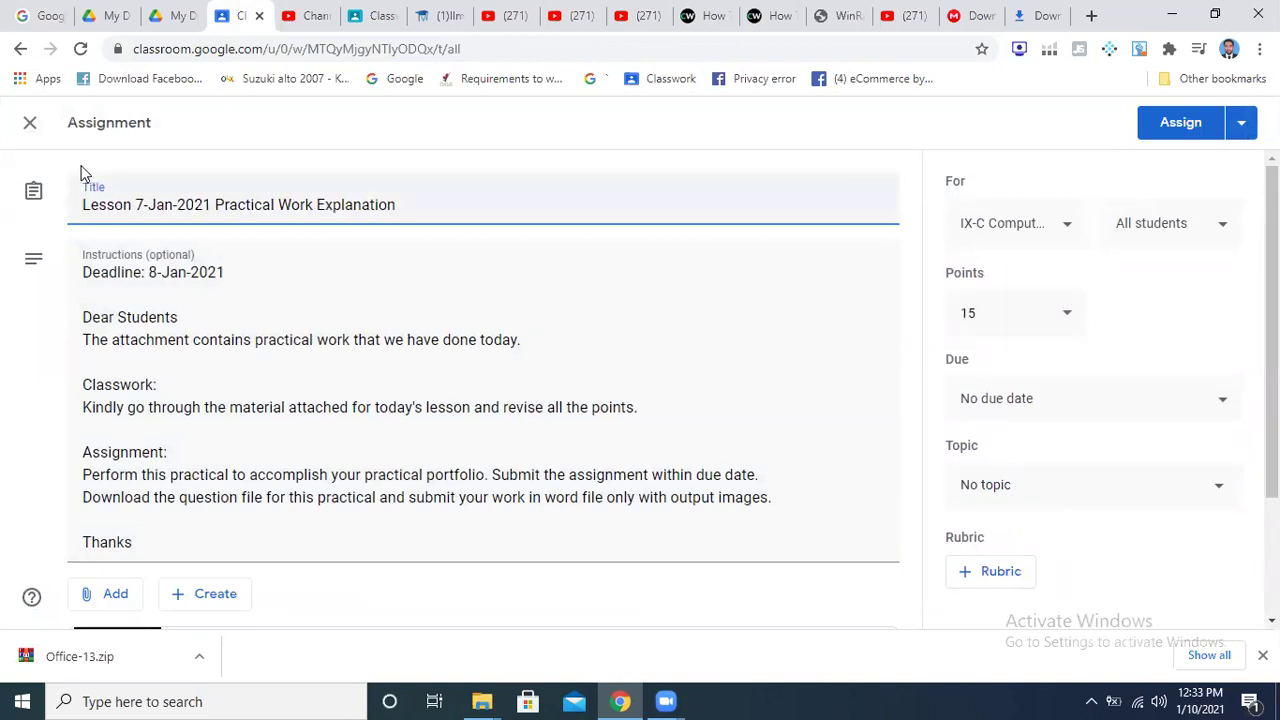
pyautogui.press('BackSpace')
pyautogui.write('10')
pyautogui.click(477, 204)
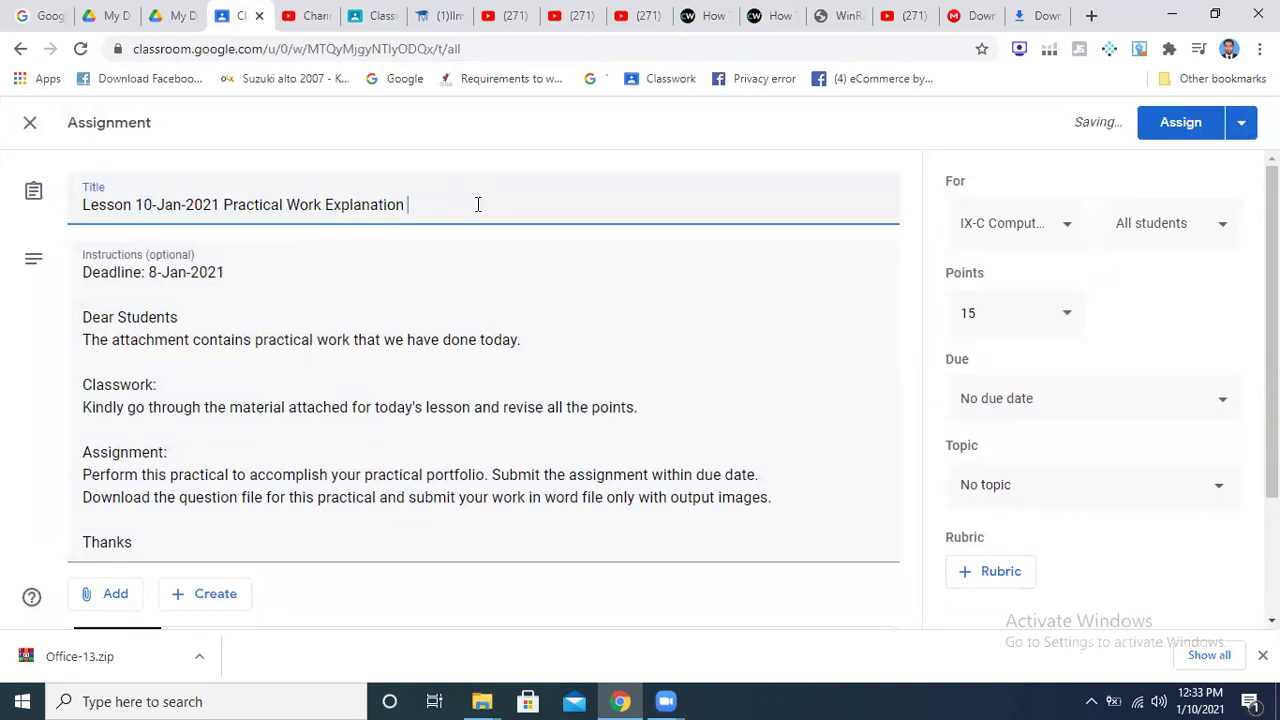
pyautogui.write('Practical Work Demonstration')
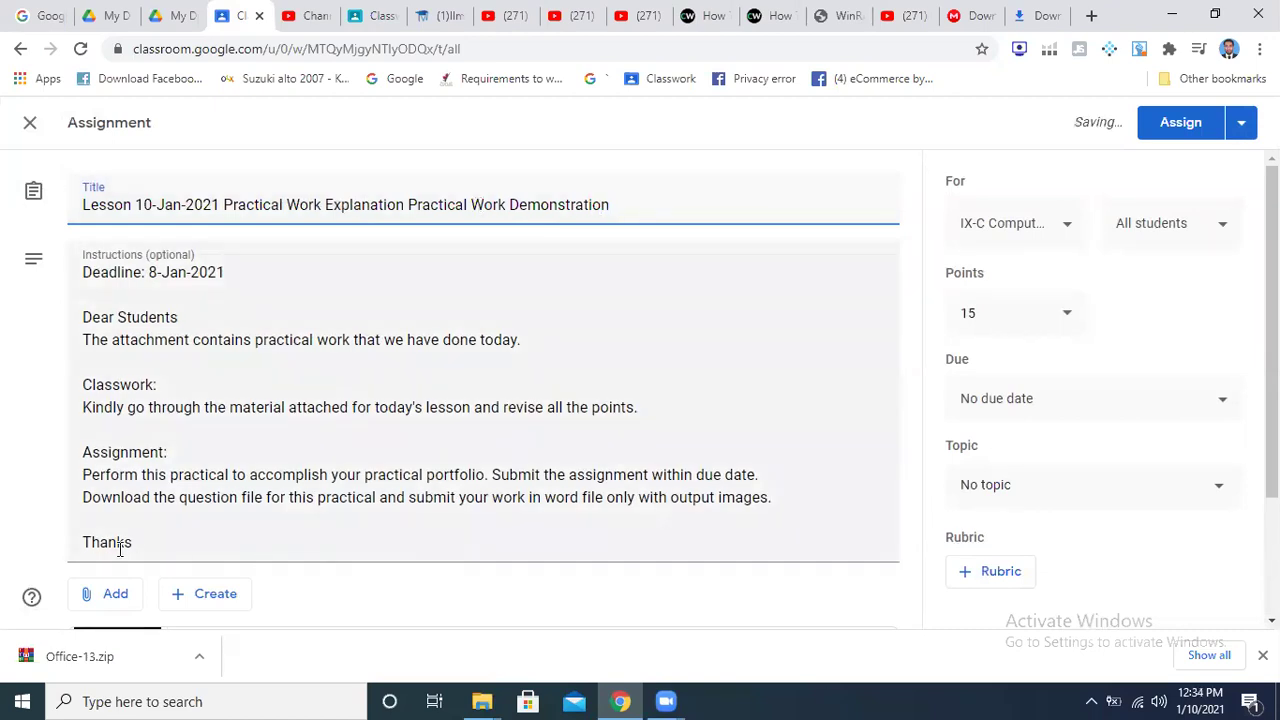
pyautogui.scroll(-2, 960, 514)
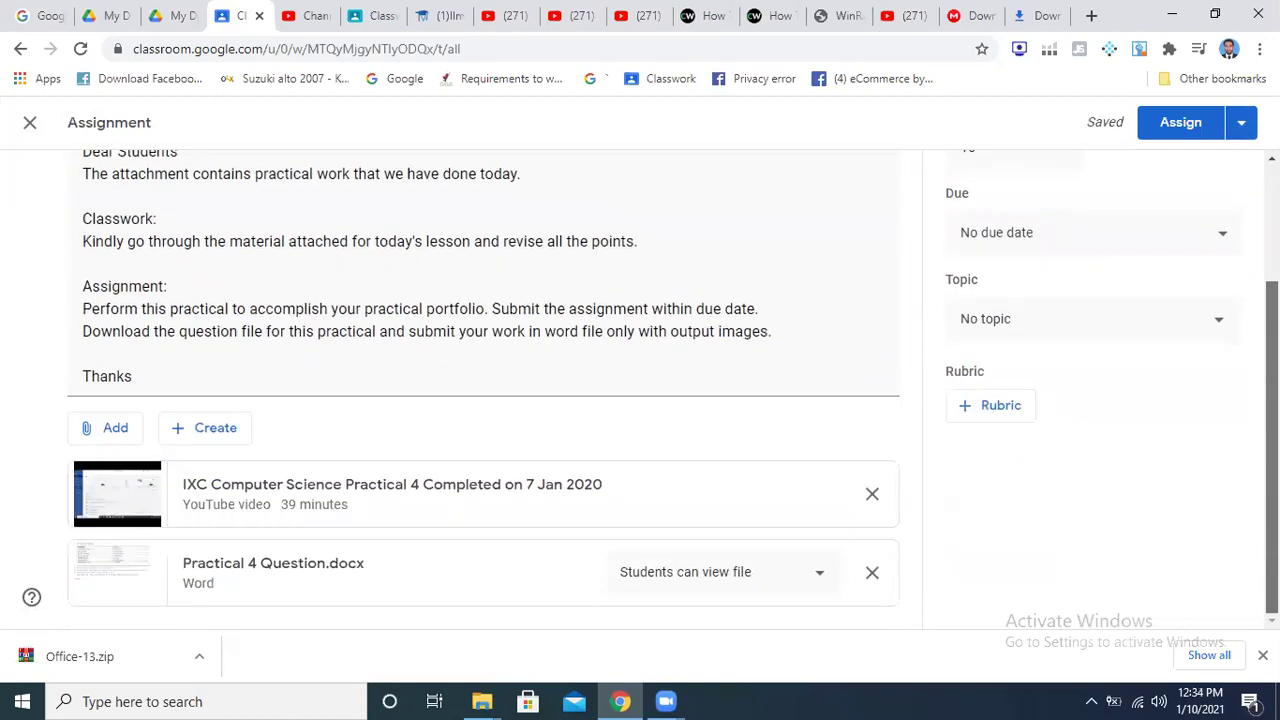
# Remove the YouTube video and Practical 4 Question.docx attachments and attach the WinRAR article link.
pyautogui.click(873, 494)
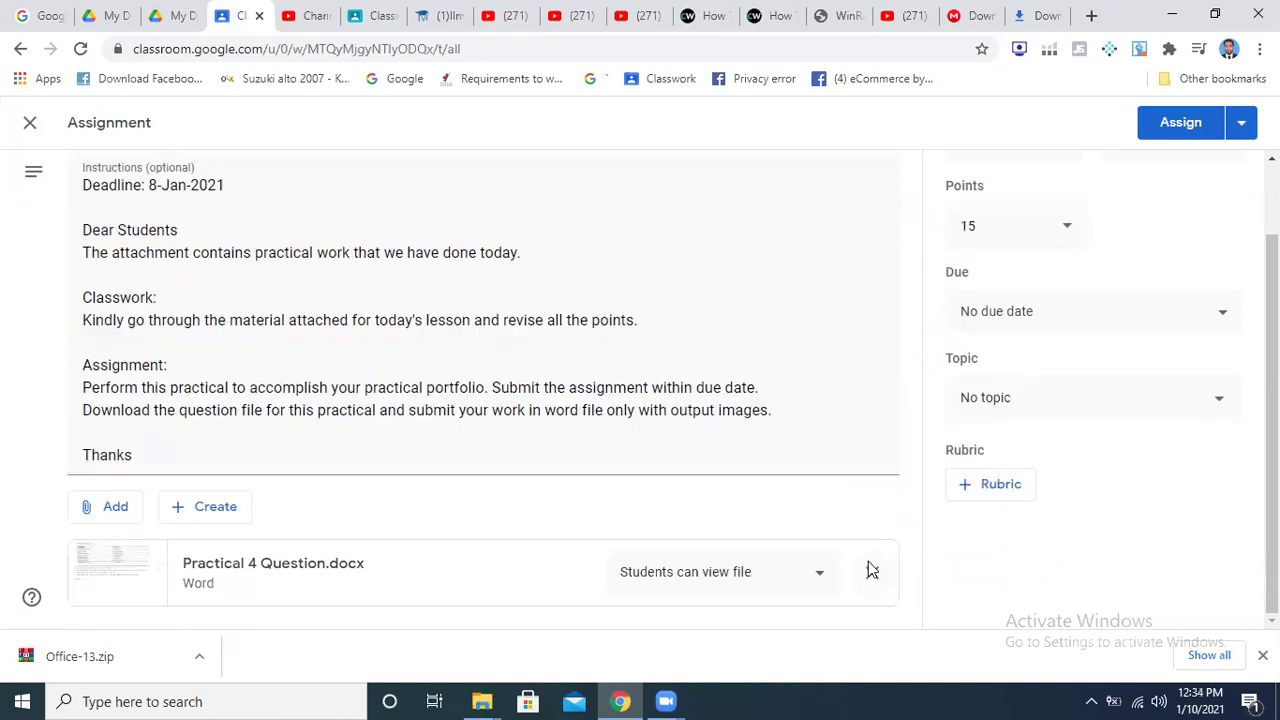
pyautogui.click(870, 568)
pyautogui.click(120, 589)
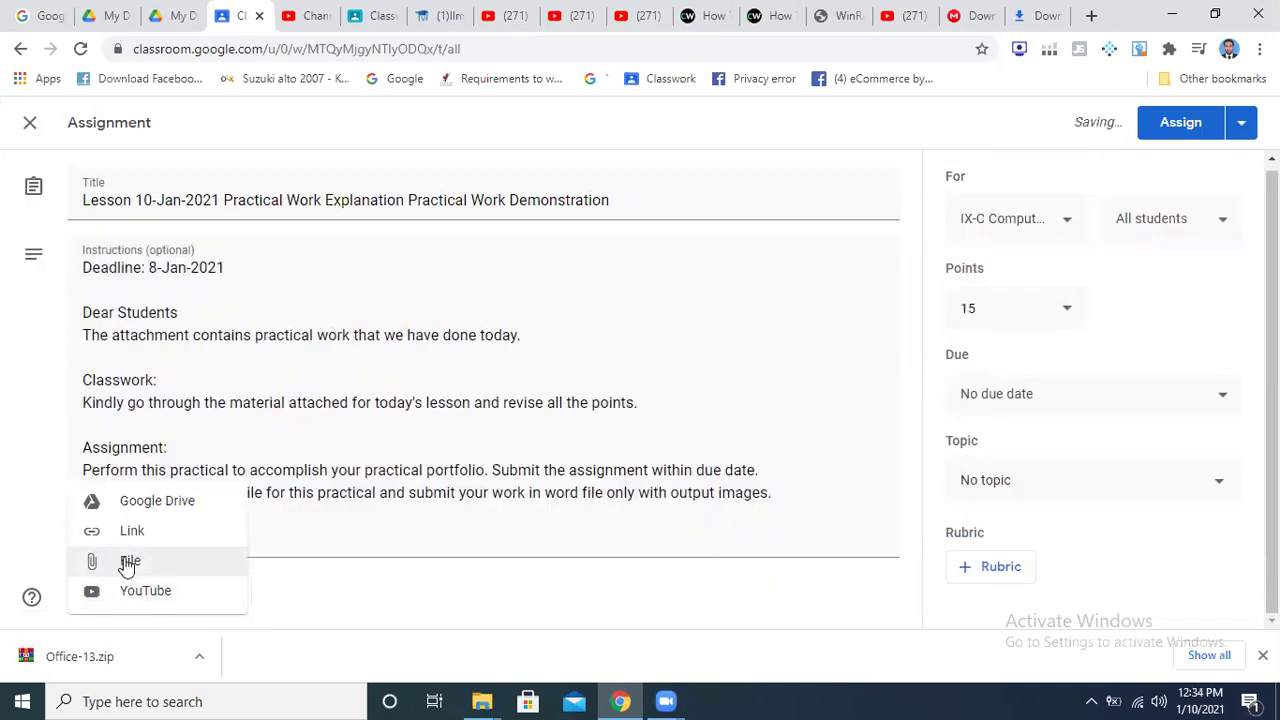
pyautogui.click(155, 538)
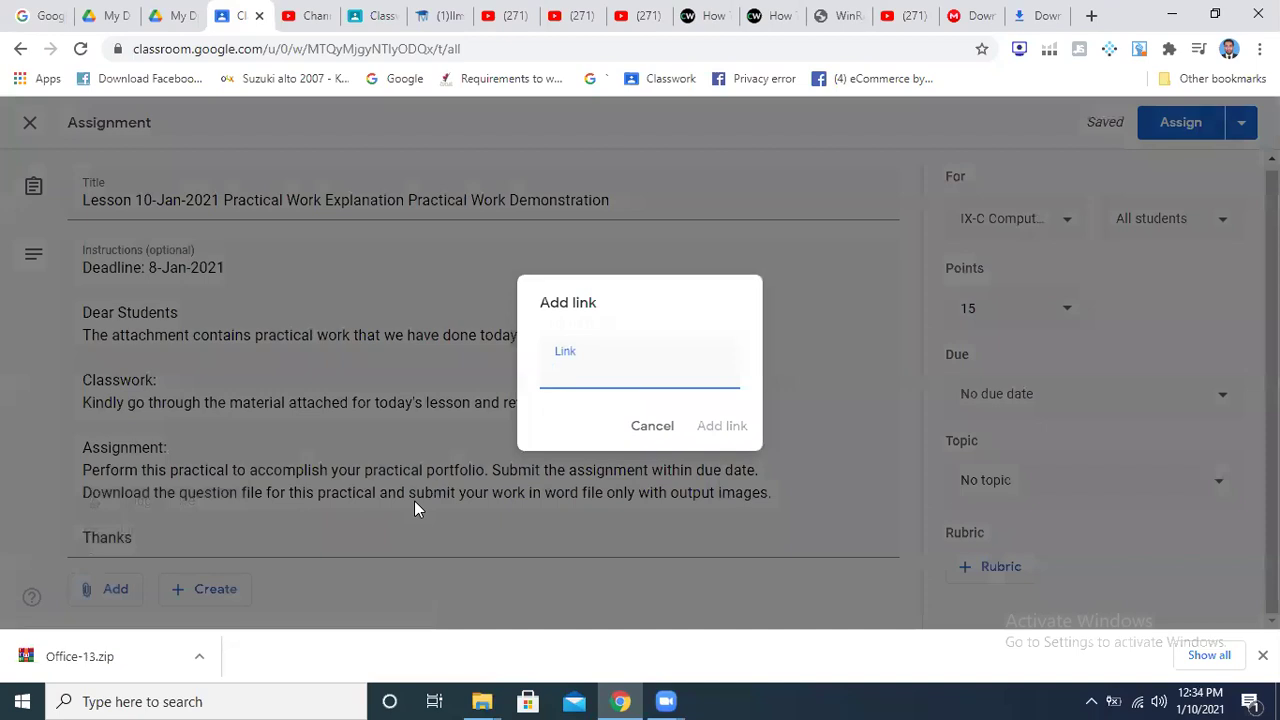
pyautogui.write('https://www.thecoderworld.com/how-to-download-winrar-for-free-windows-10/')
pyautogui.click(721, 427)
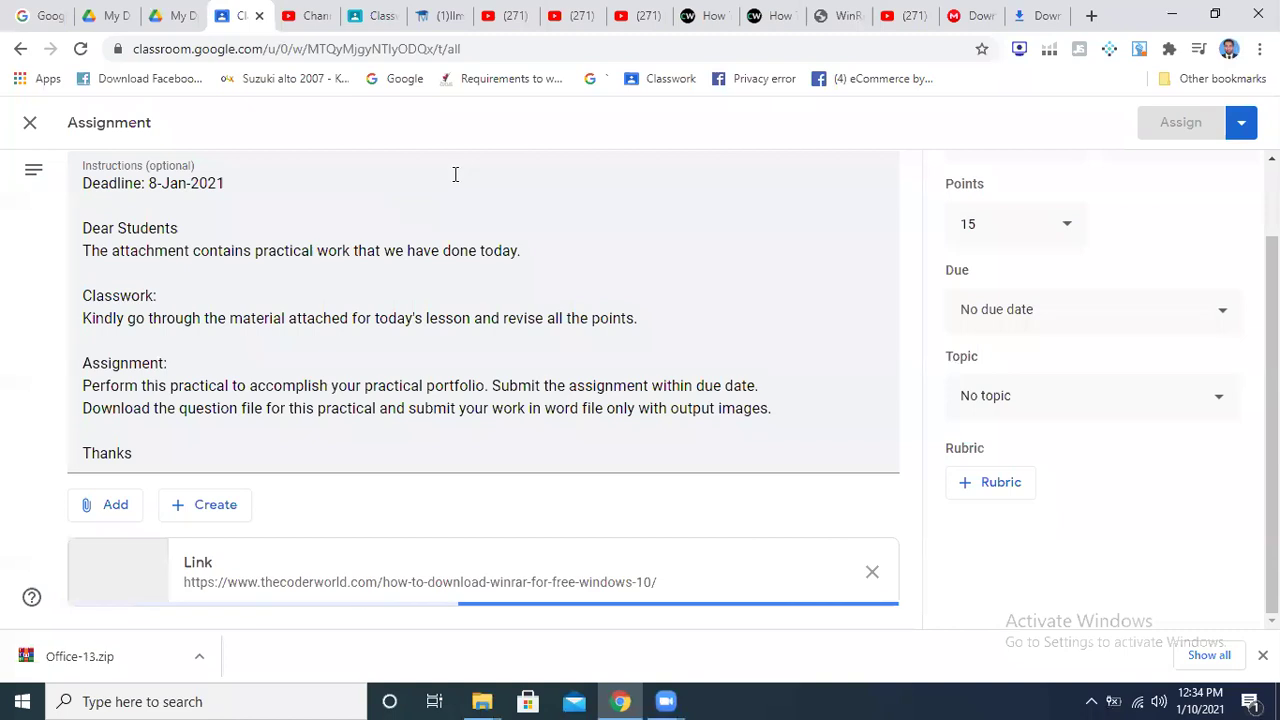
# Copy the MEGA Office-13.zip page address and attach it as a second link.
pyautogui.click(962, 12)
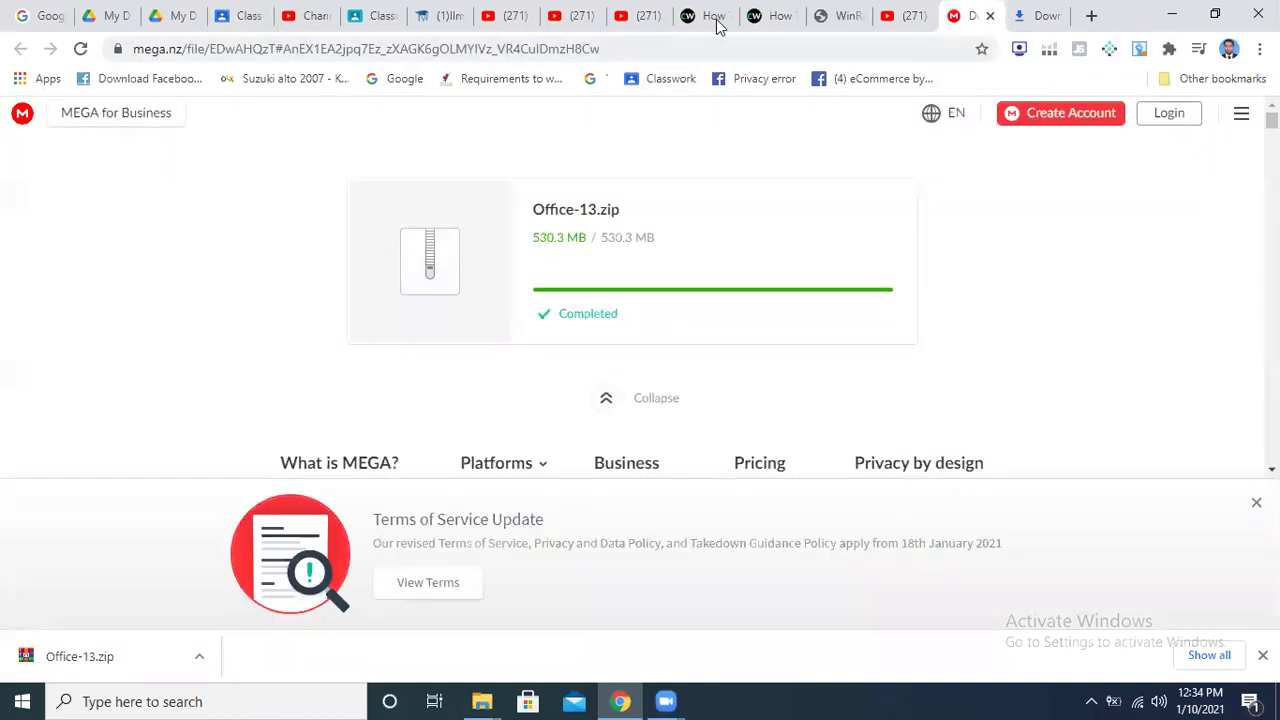
pyautogui.click(660, 47)
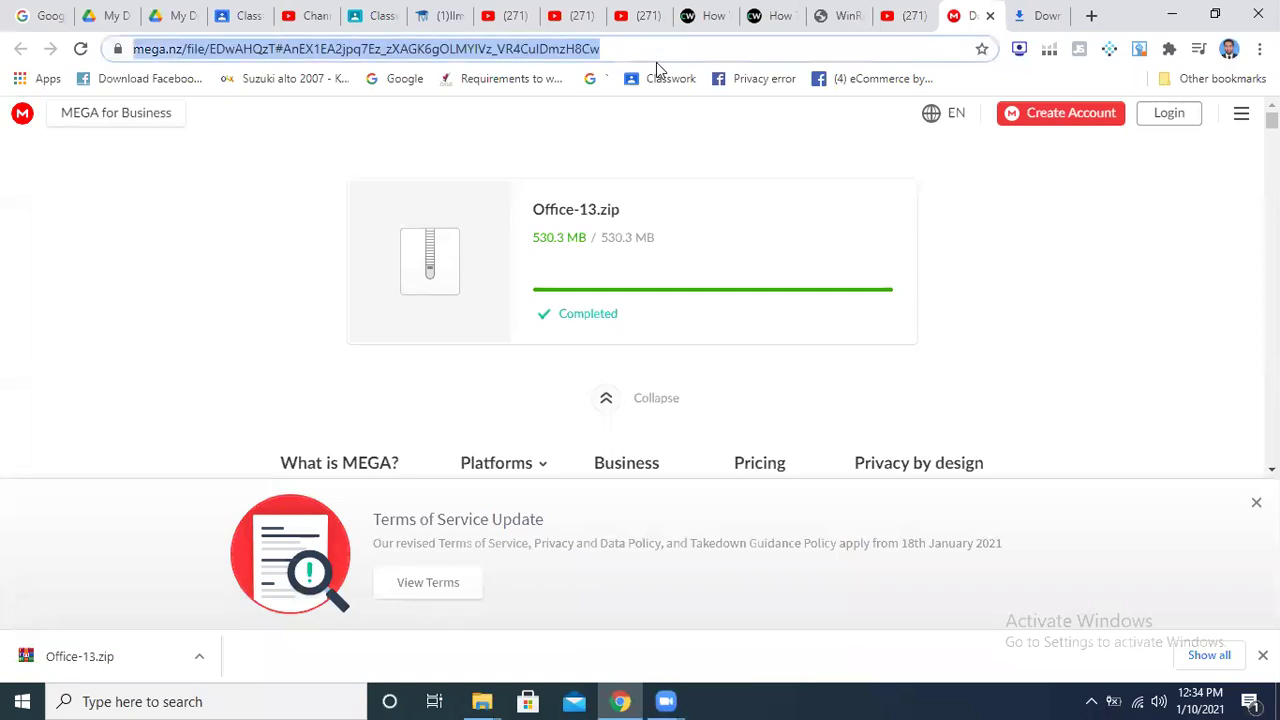
pyautogui.click(253, 8)
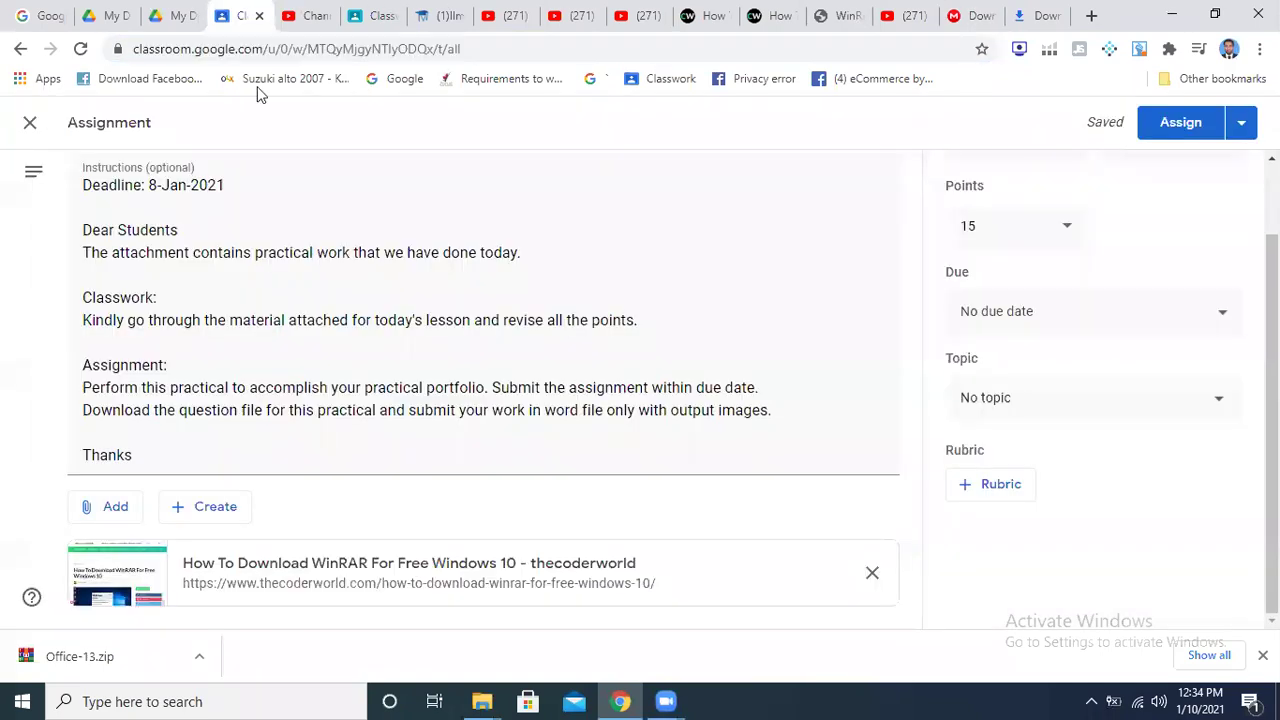
pyautogui.click(114, 507)
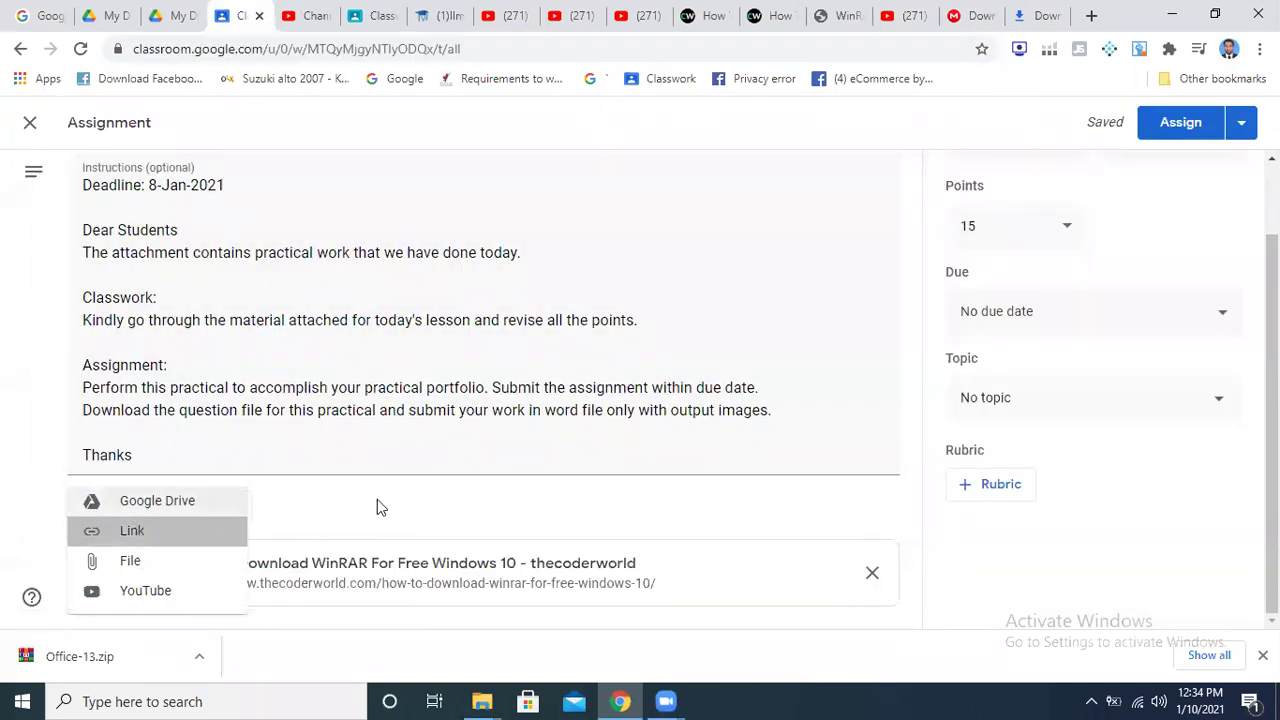
pyautogui.click(132, 531)
pyautogui.hotkey('ctrl', 'v')
pyautogui.click(722, 427)
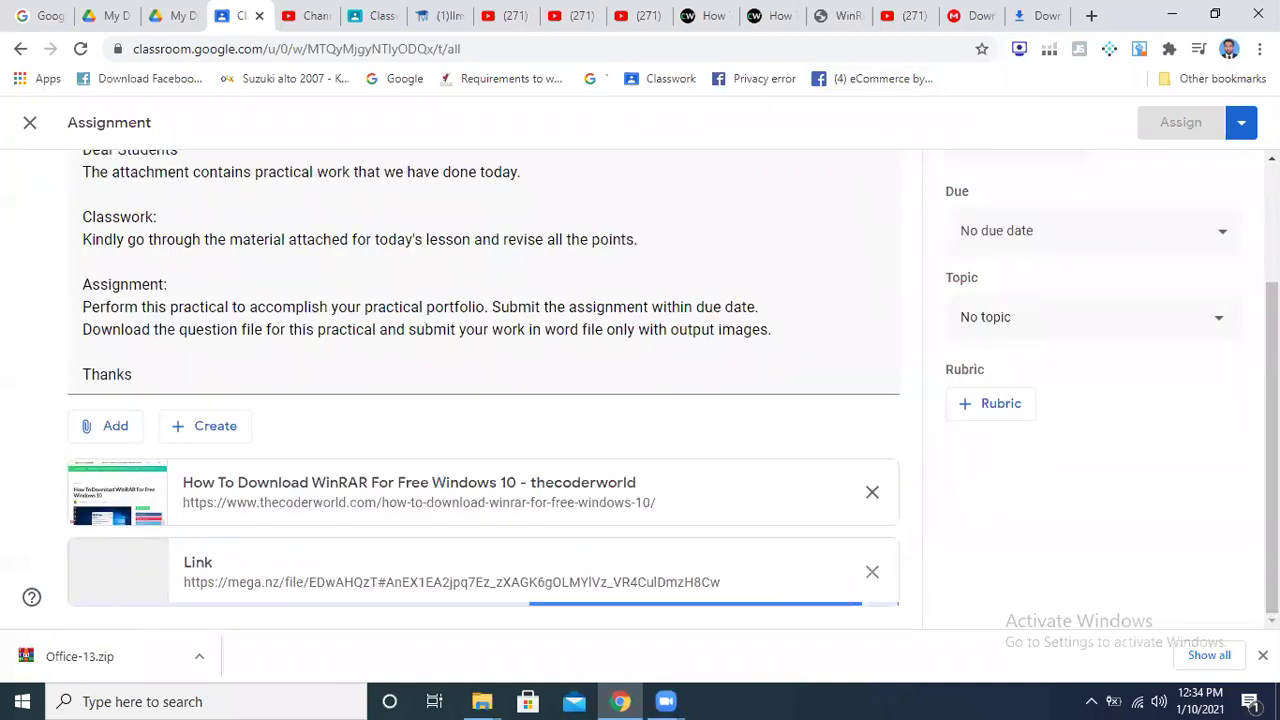
pyautogui.click(952, 12)
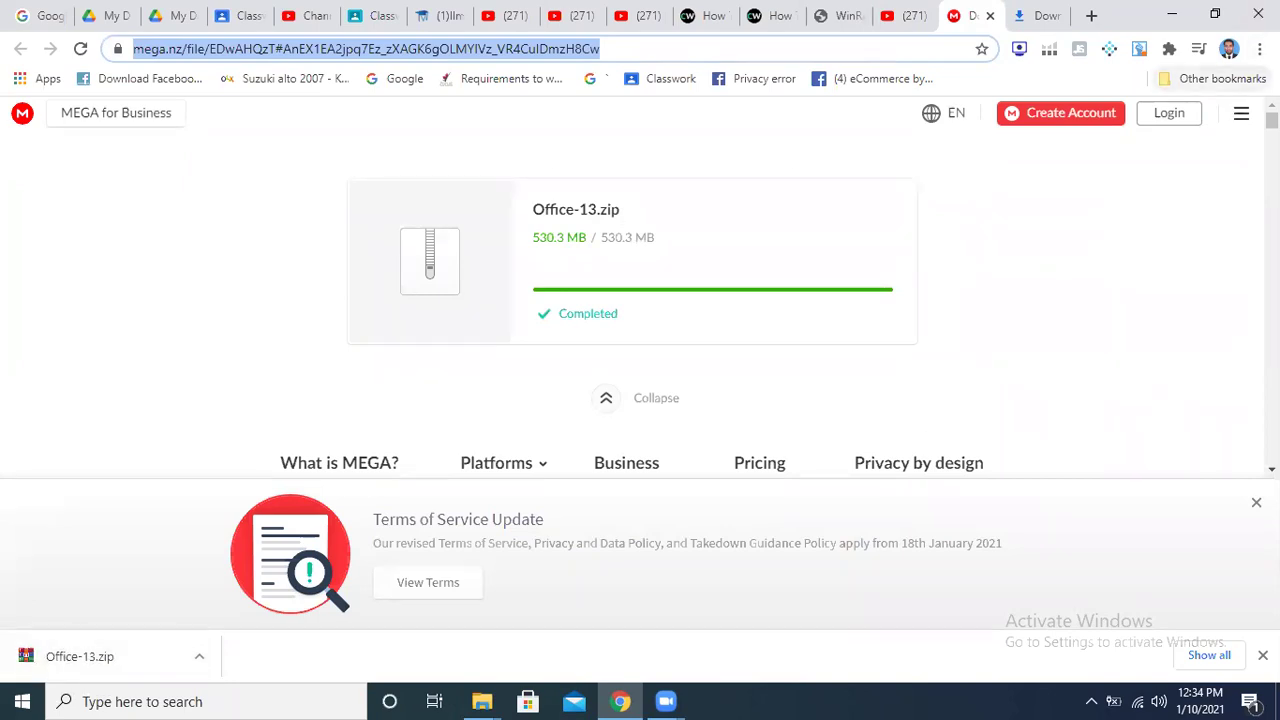
# Find the Office-13 archive in Downloads, cut it, and minimize Explorer and Chrome to the desktop.
pyautogui.click(1260, 49)
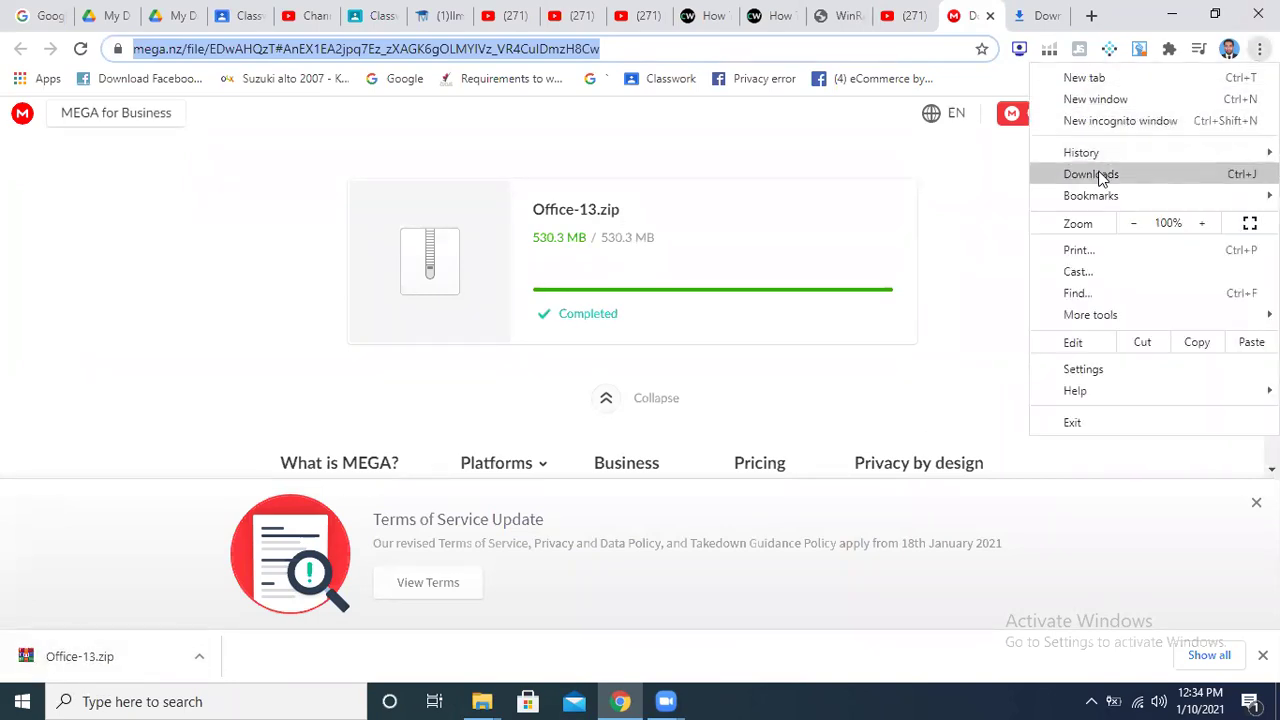
pyautogui.click(1100, 176)
pyautogui.click(468, 302)
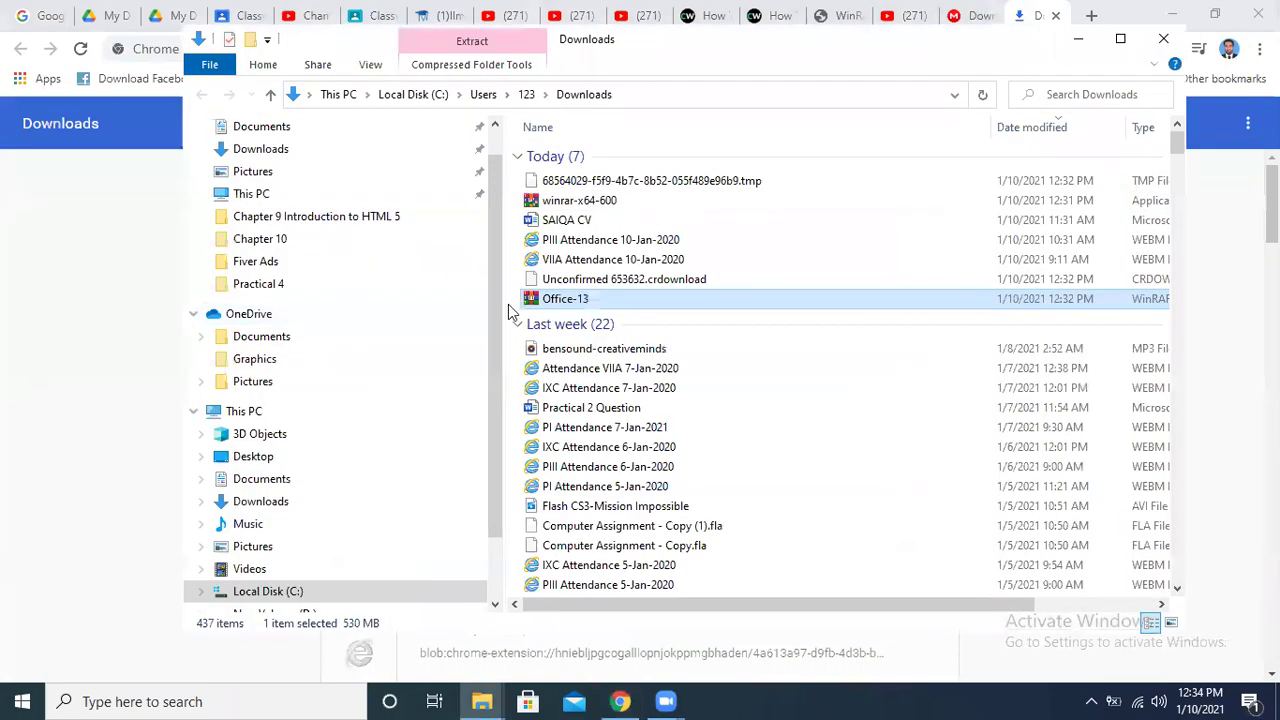
pyautogui.doubleClick(579, 298)
pyautogui.rightClick(580, 298)
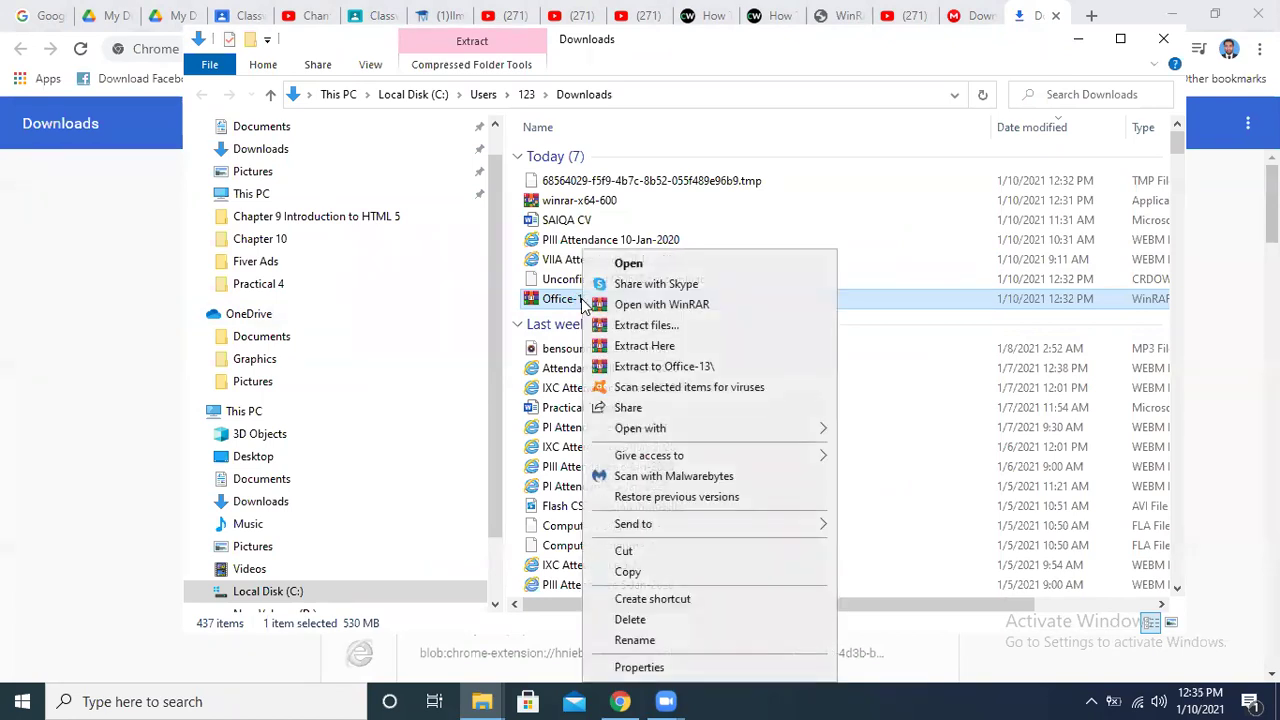
pyautogui.click(634, 551)
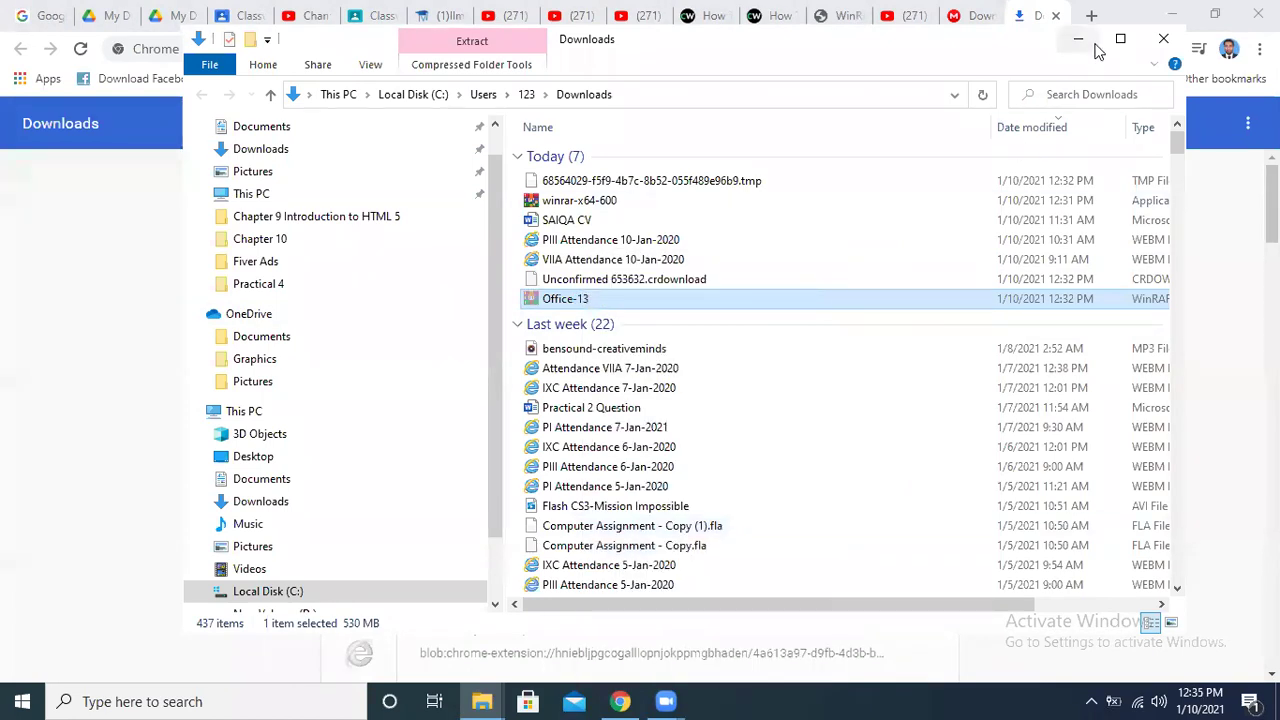
pyautogui.click(1078, 38)
pyautogui.click(1172, 14)
# Paste the Office-13 archive onto the desktop and move it to the top row.
pyautogui.click(575, 188)
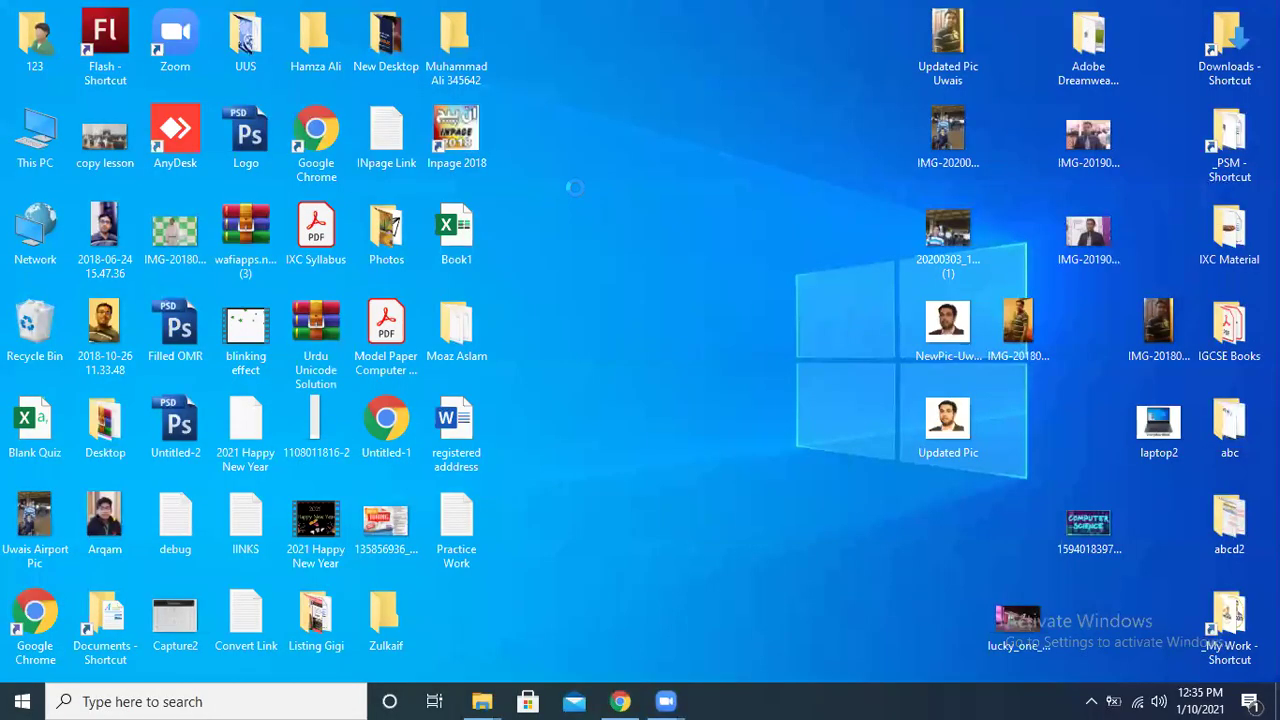
pyautogui.rightClick(575, 188)
pyautogui.click(617, 318)
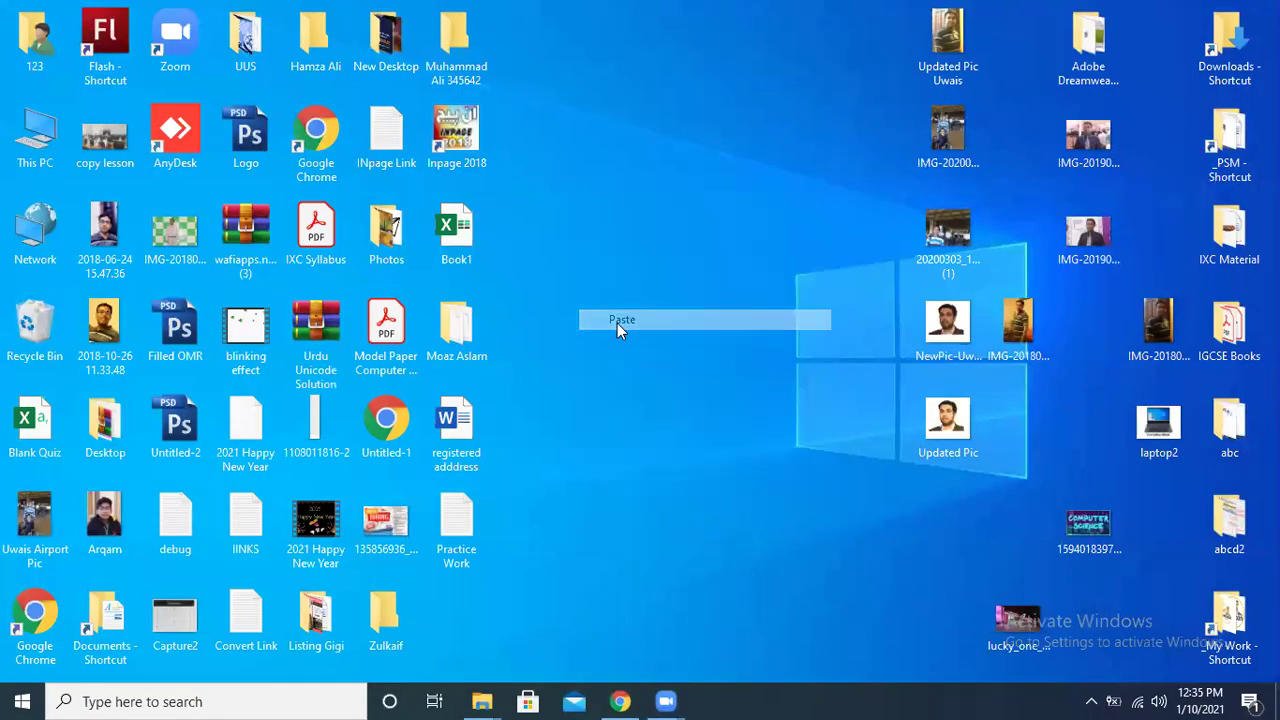
pyautogui.moveTo(625, 125); pyautogui.dragTo(540, 43)
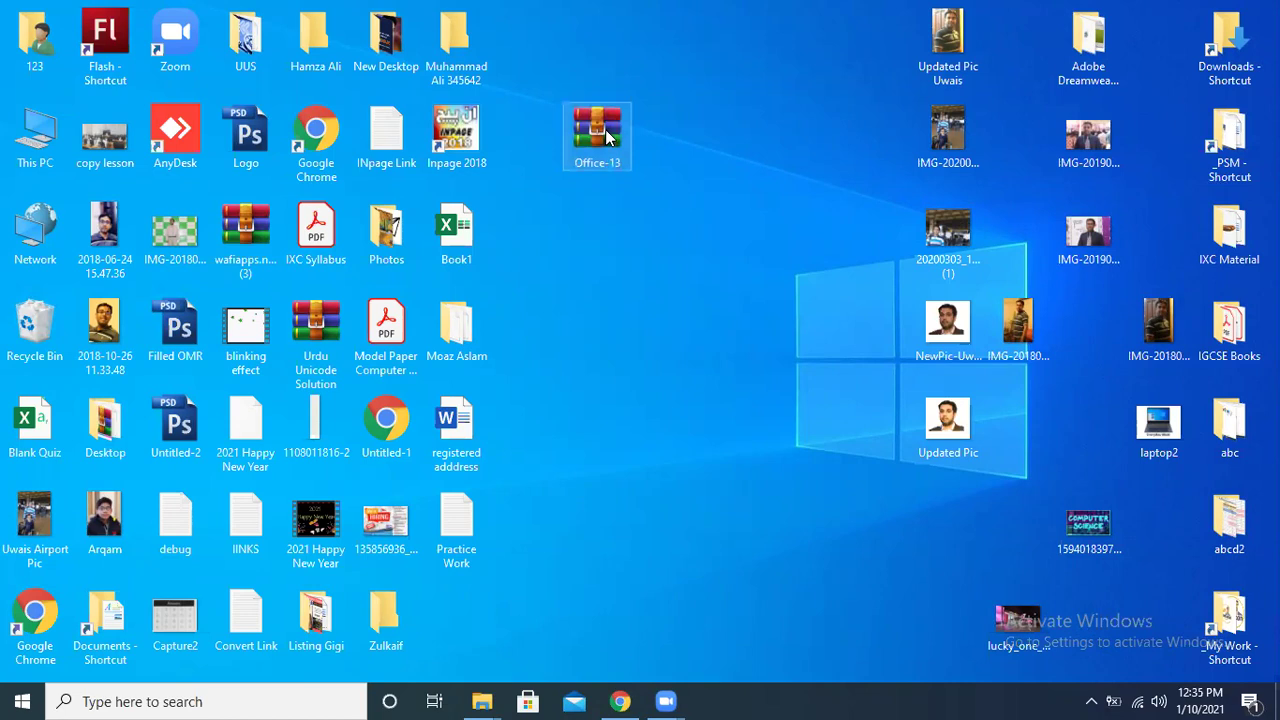
pyautogui.rightClick(621, 50)
pyautogui.click(532, 42)
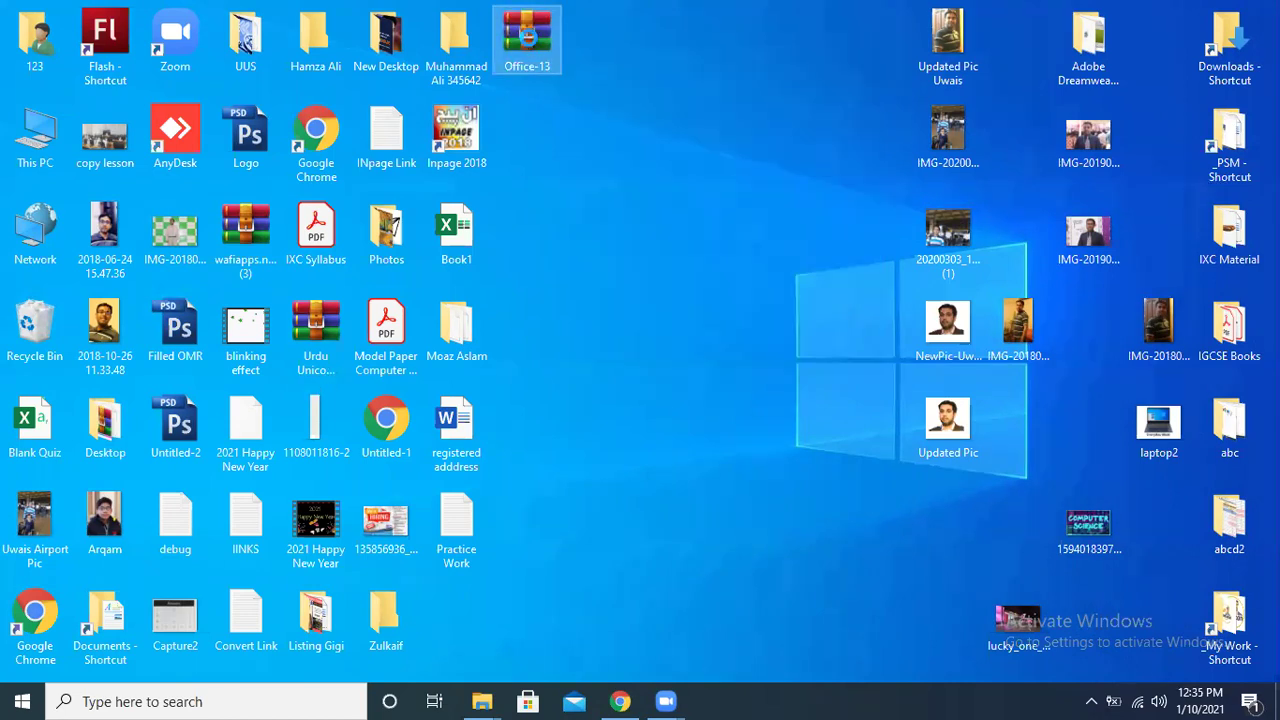
# Open the Office-13 archive in WinRAR to check its contents, then close it.
pyautogui.rightClick(530, 43)
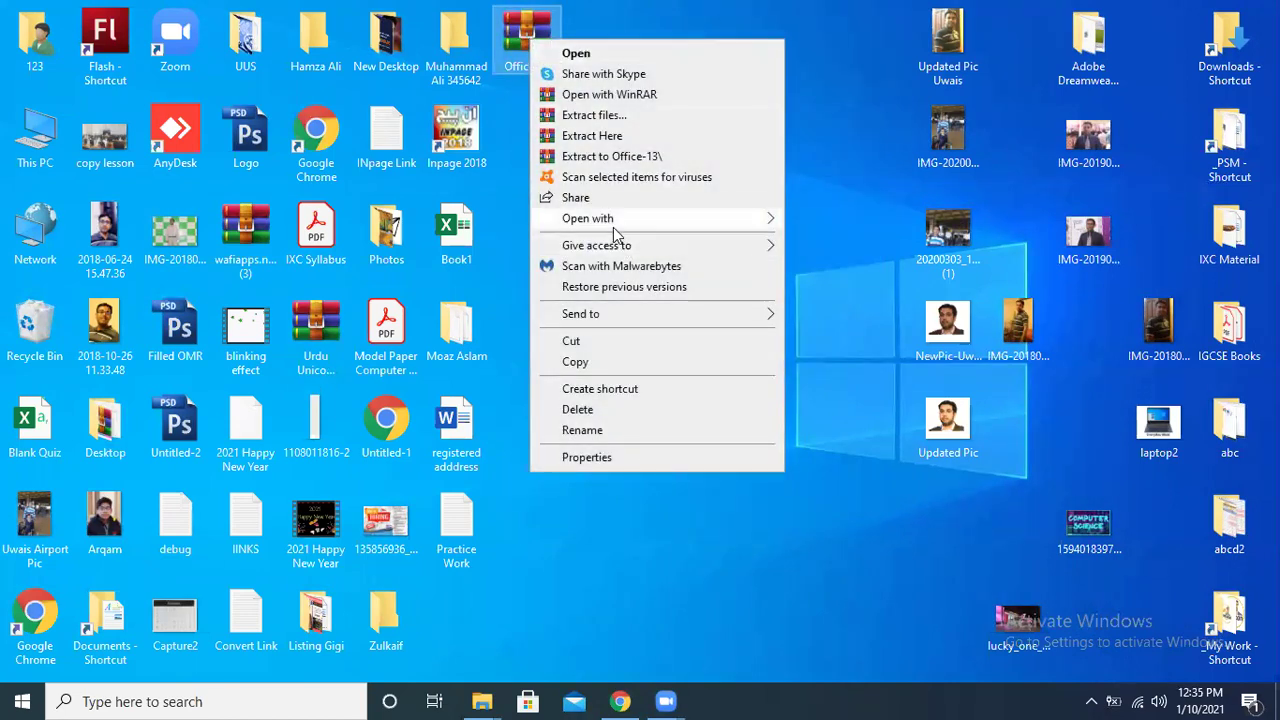
pyautogui.moveTo(611, 223)
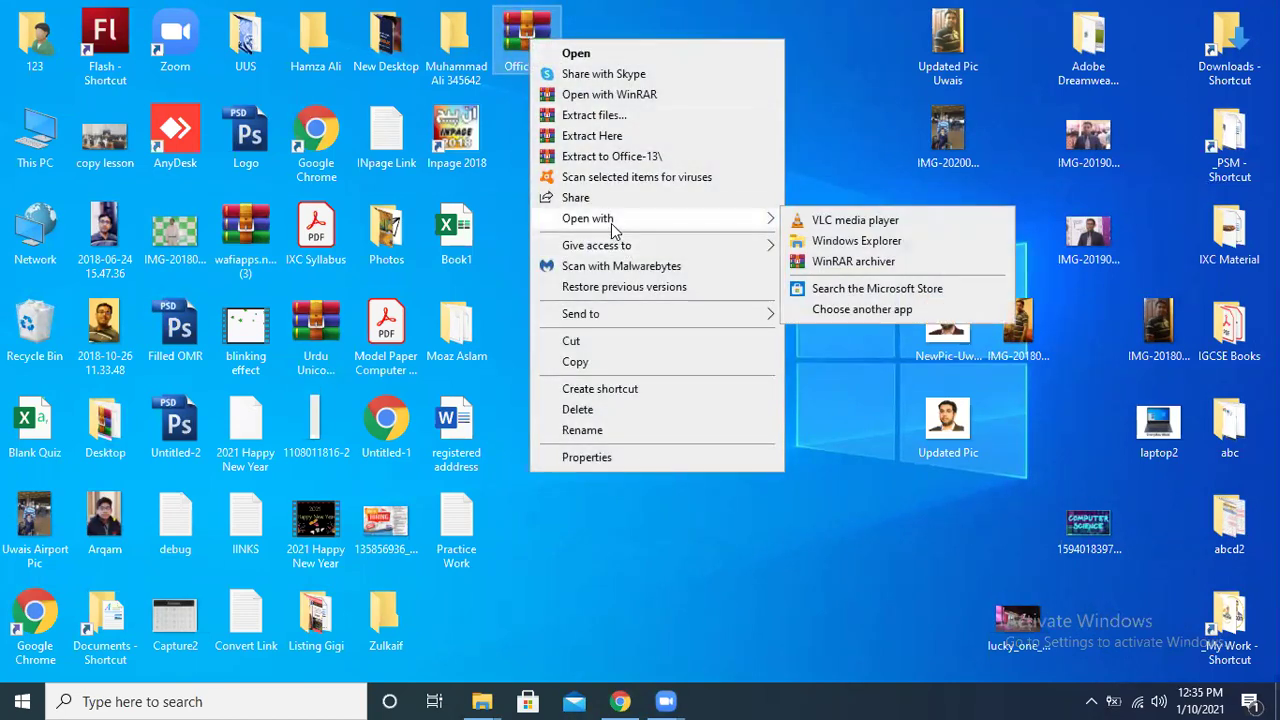
pyautogui.click(893, 265)
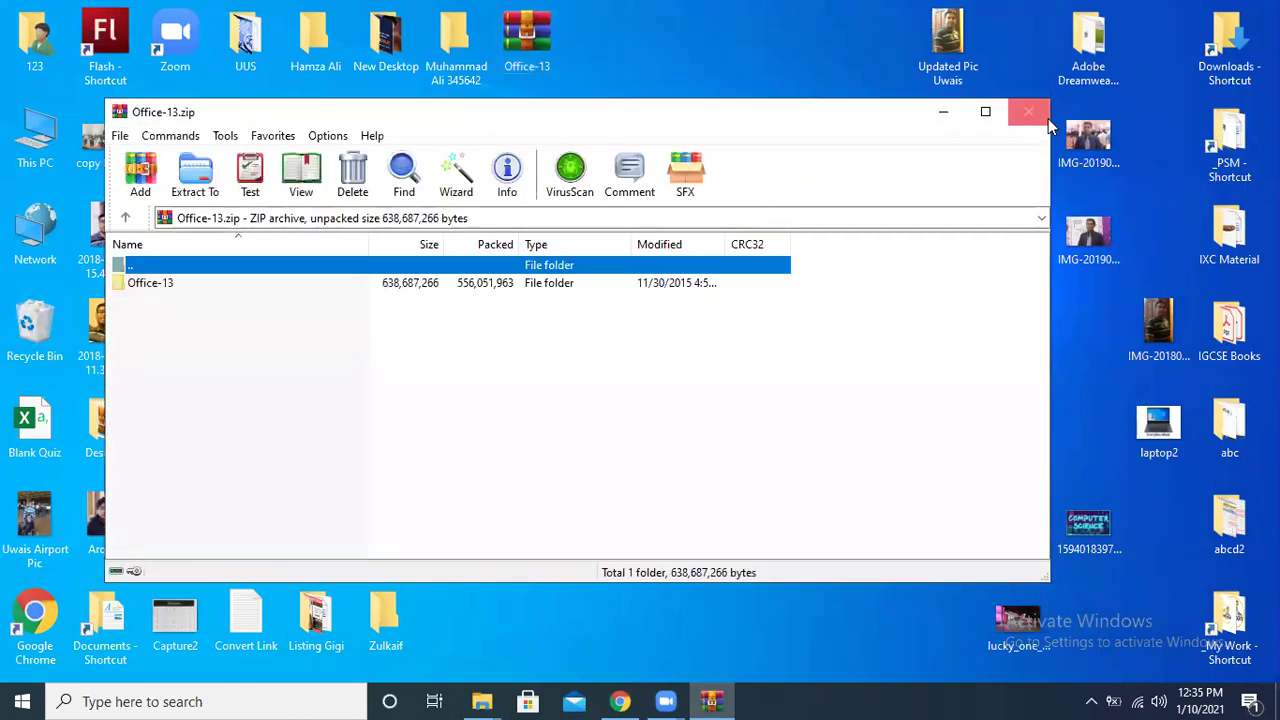
pyautogui.click(1028, 112)
# Extract the archive here and place the new Office-13 folder beside it.
pyautogui.rightClick(536, 41)
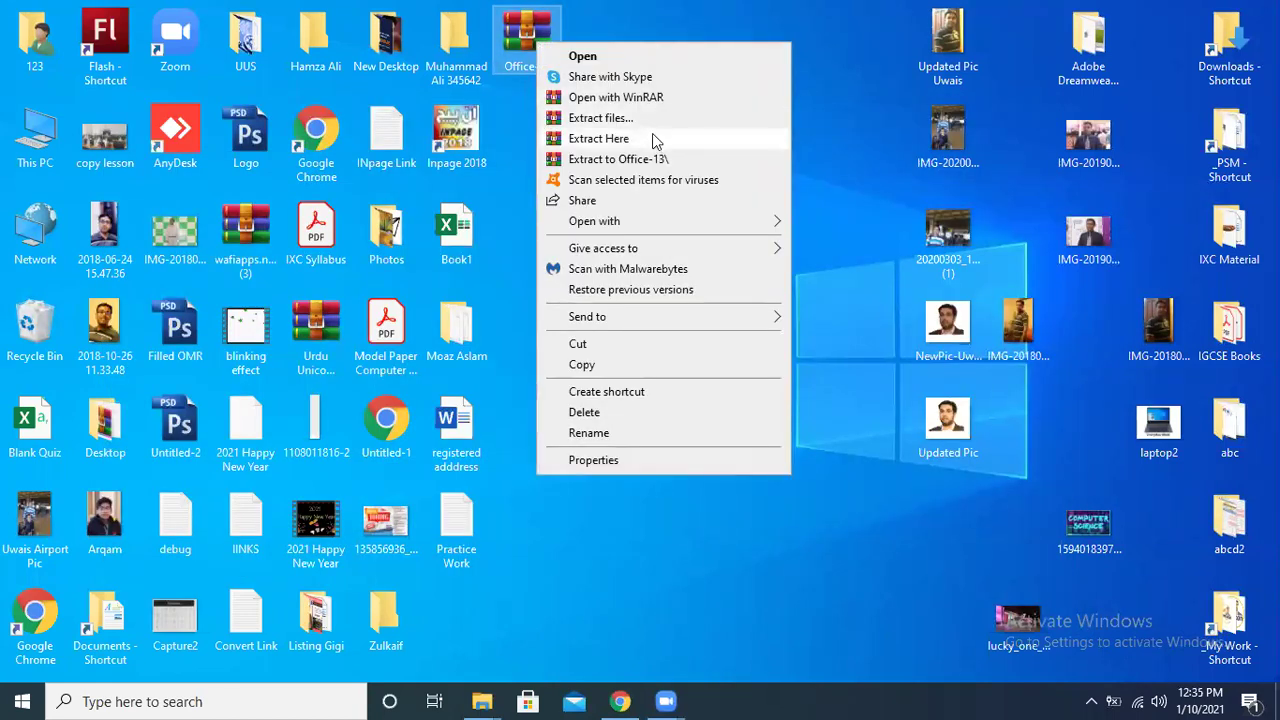
pyautogui.click(652, 136)
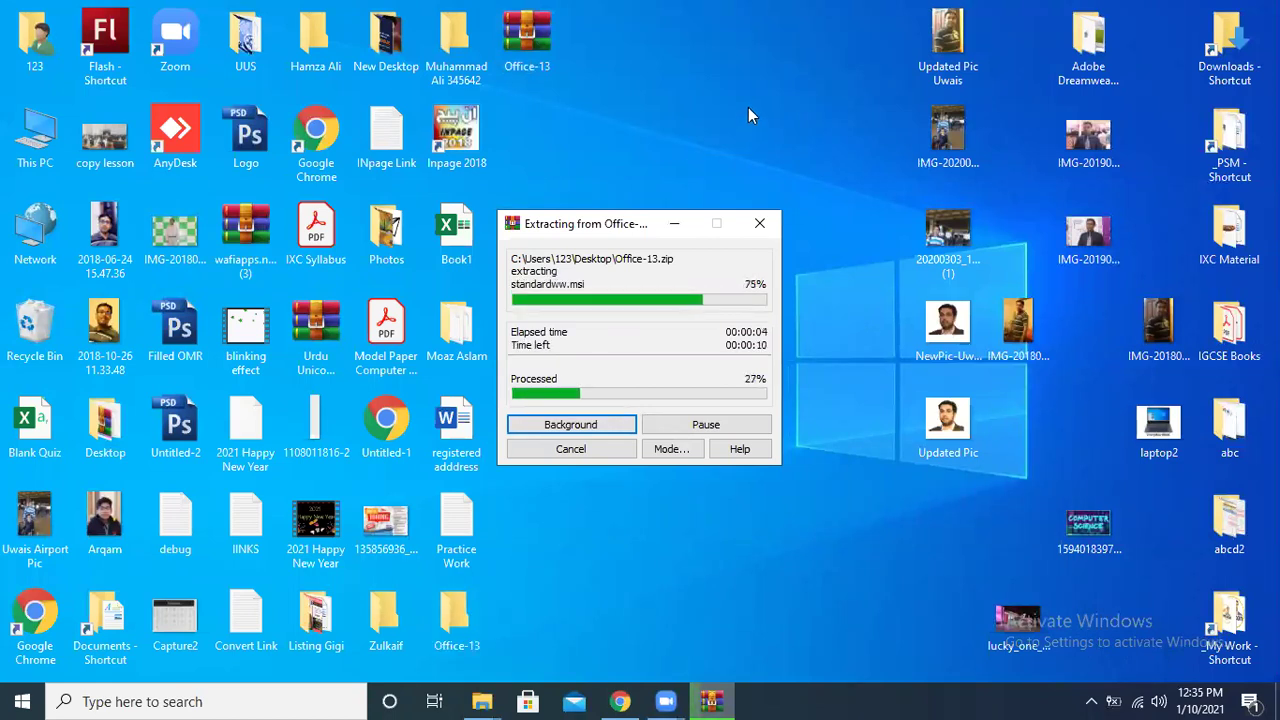
pyautogui.click(458, 618)
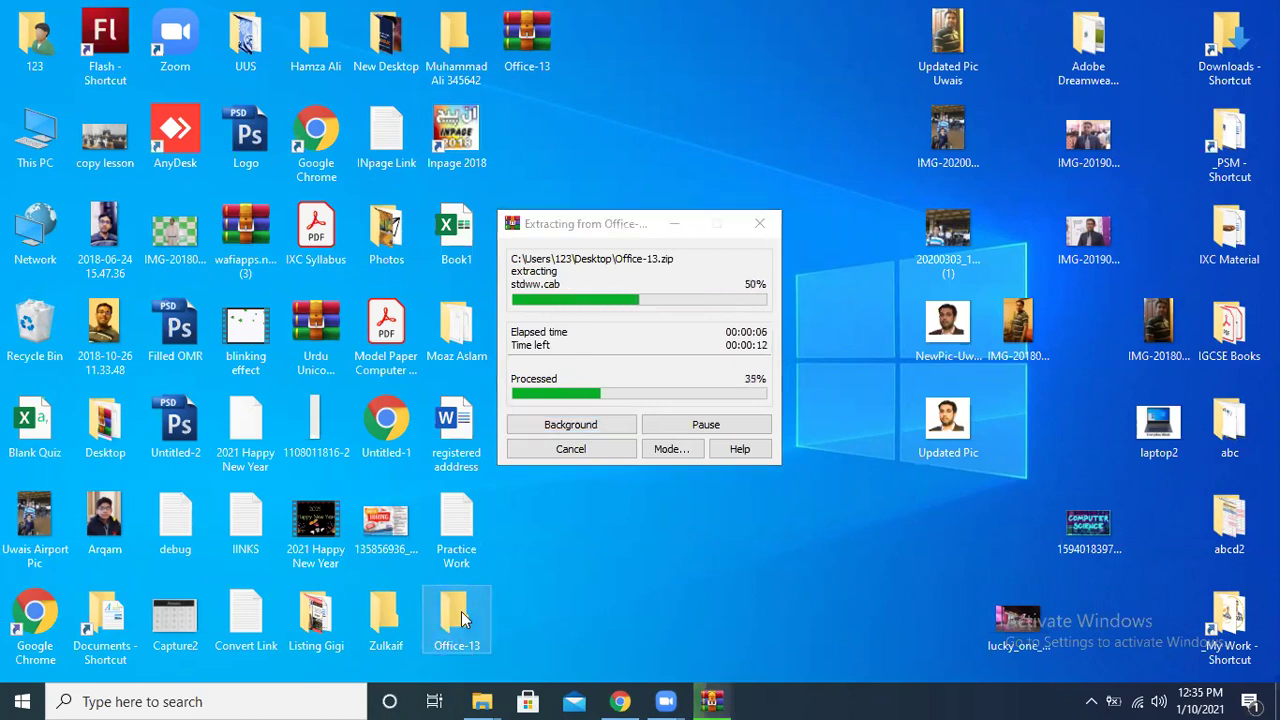
pyautogui.moveTo(460, 618); pyautogui.dragTo(628, 28)
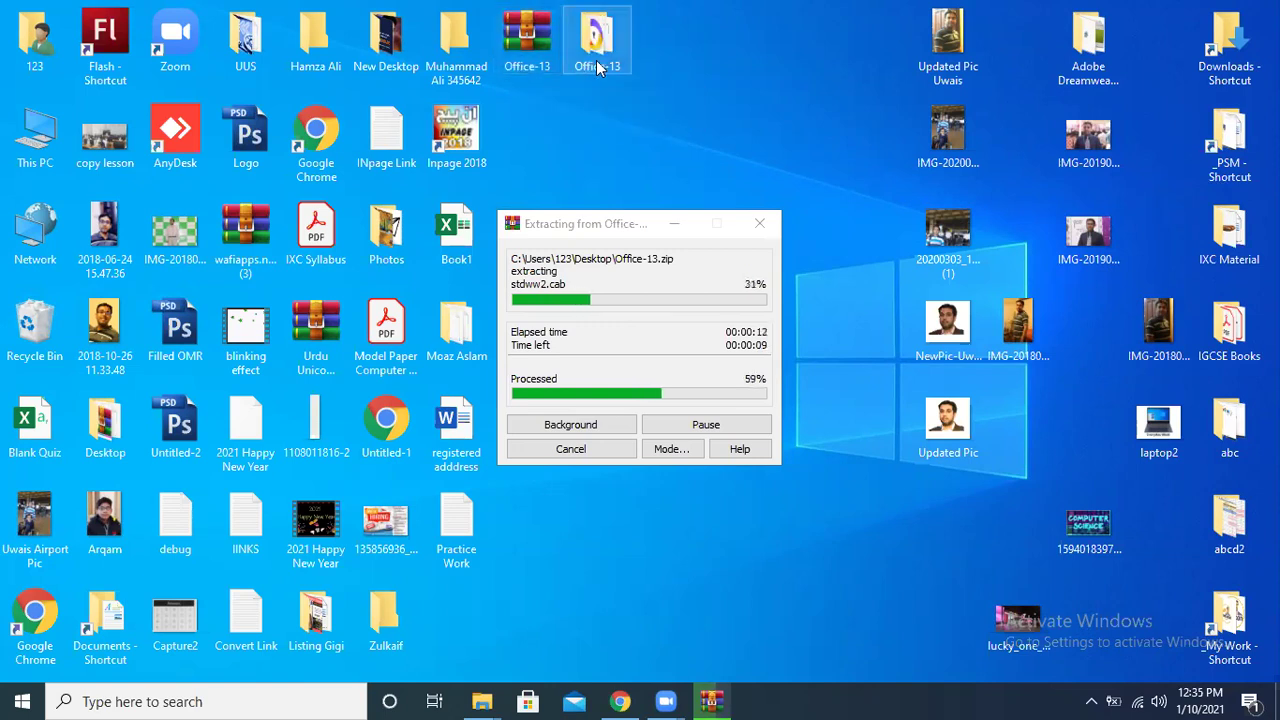
pyautogui.moveTo(596, 62)
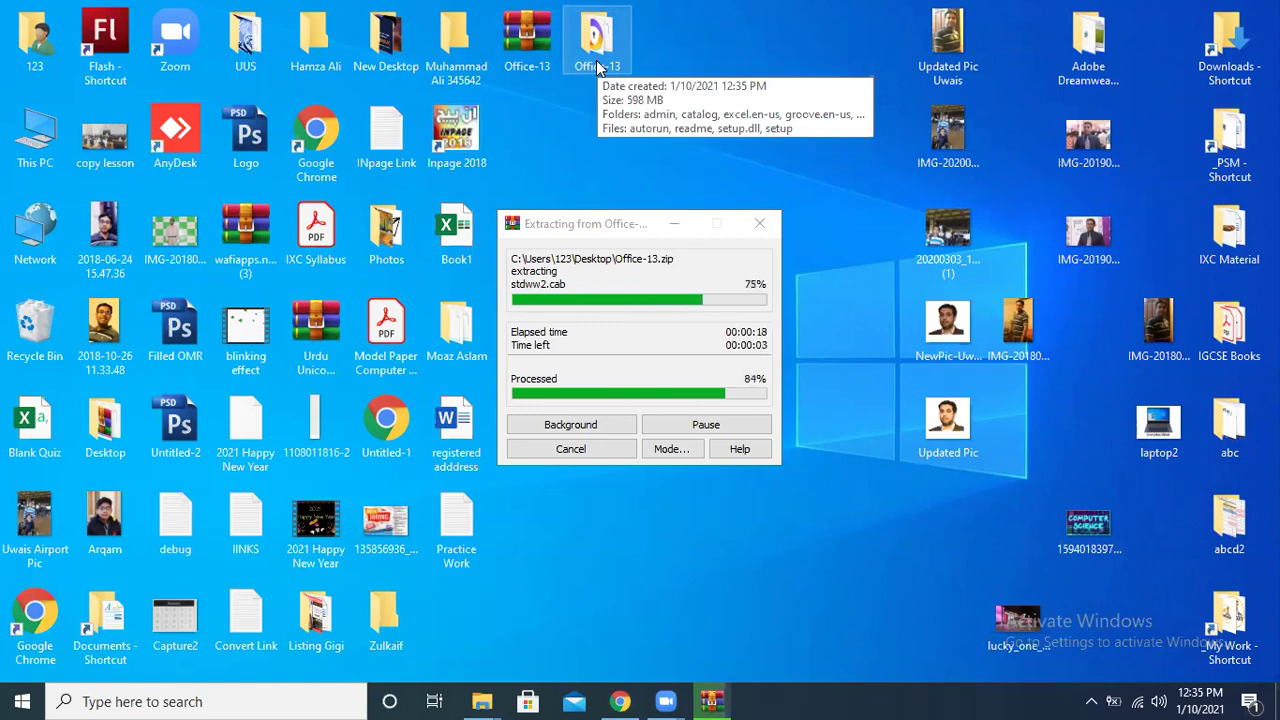
pyautogui.moveTo(551, 55)
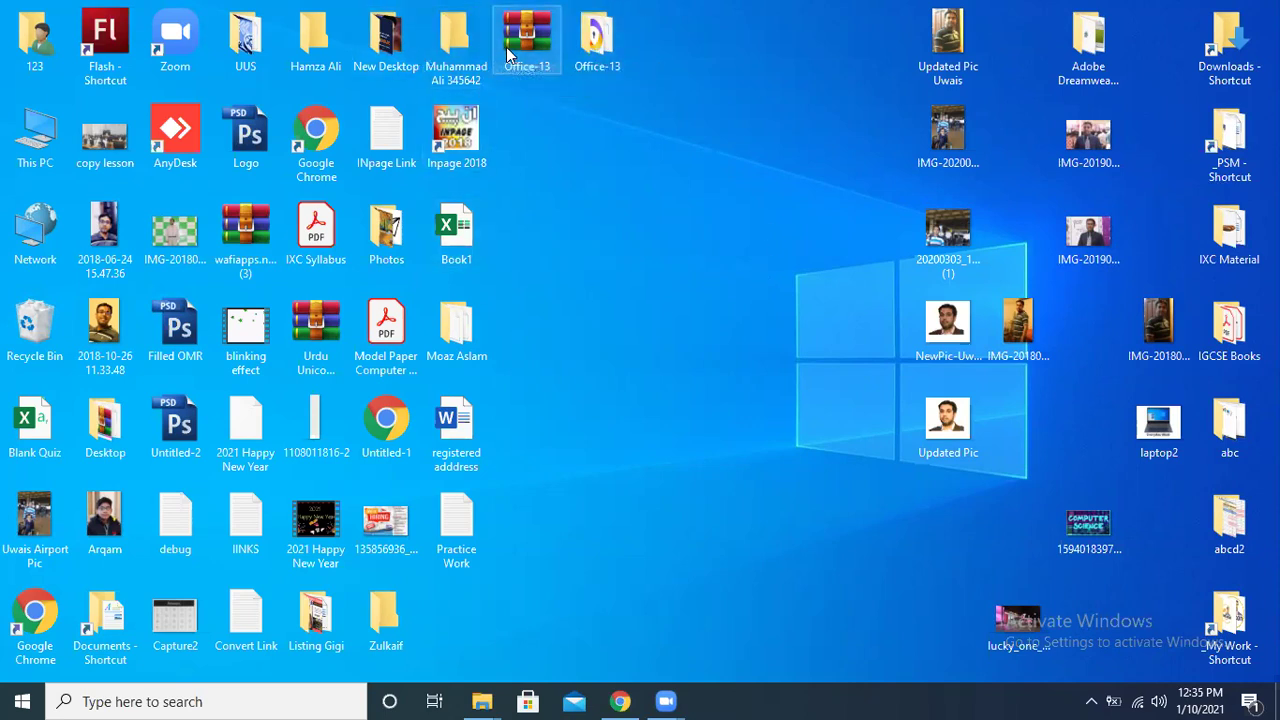
# Run setup from the Office-13 folder and search the Start menu for 'word'.
pyautogui.doubleClick(605, 50)
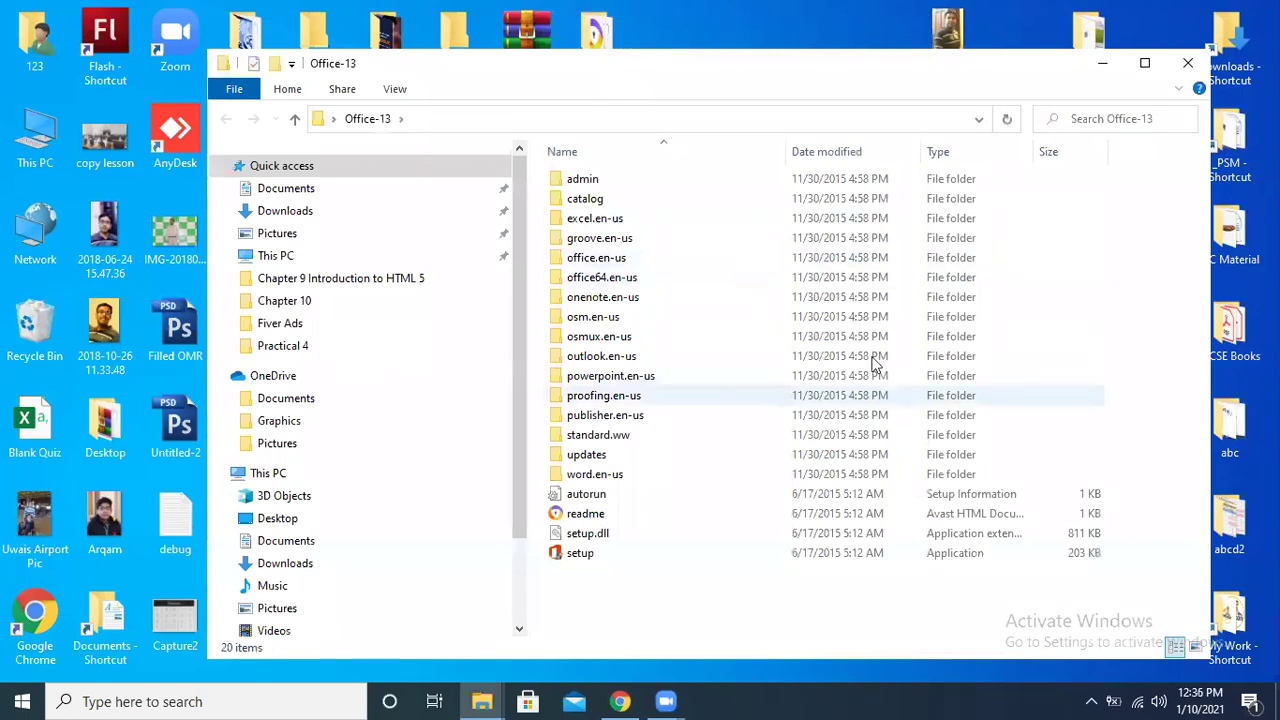
pyautogui.doubleClick(578, 560)
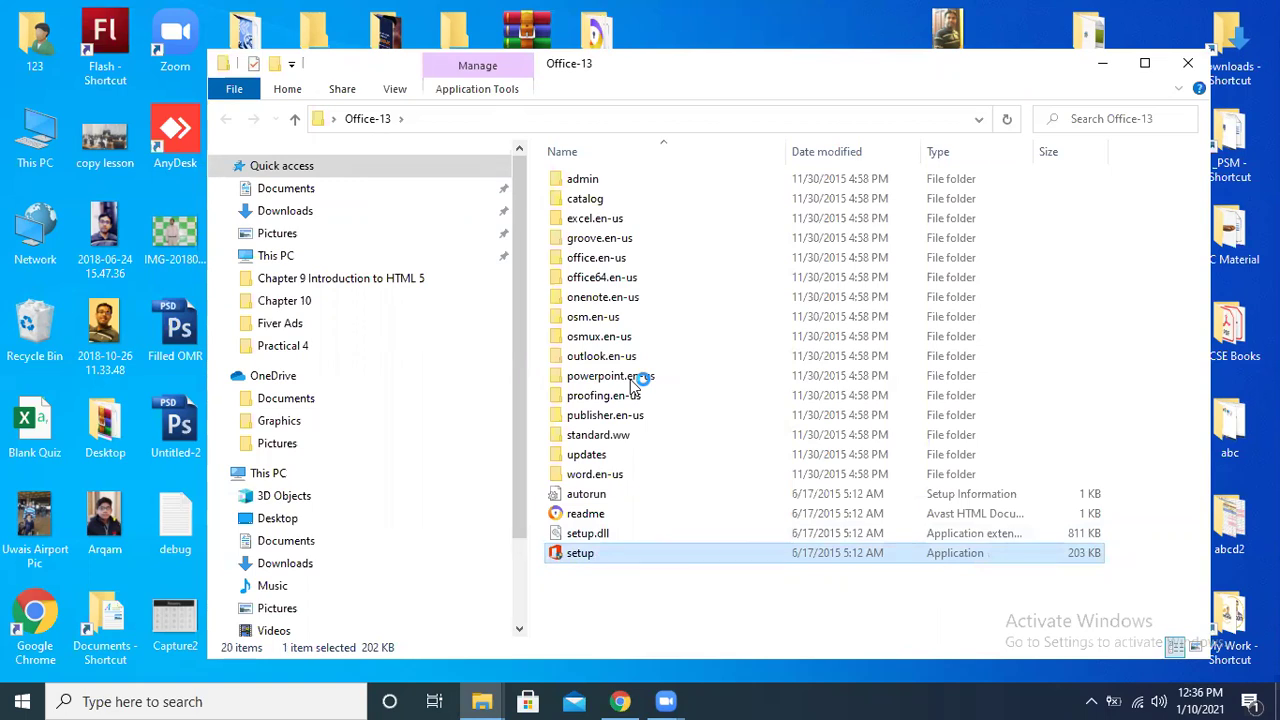
pyautogui.click(20, 701)
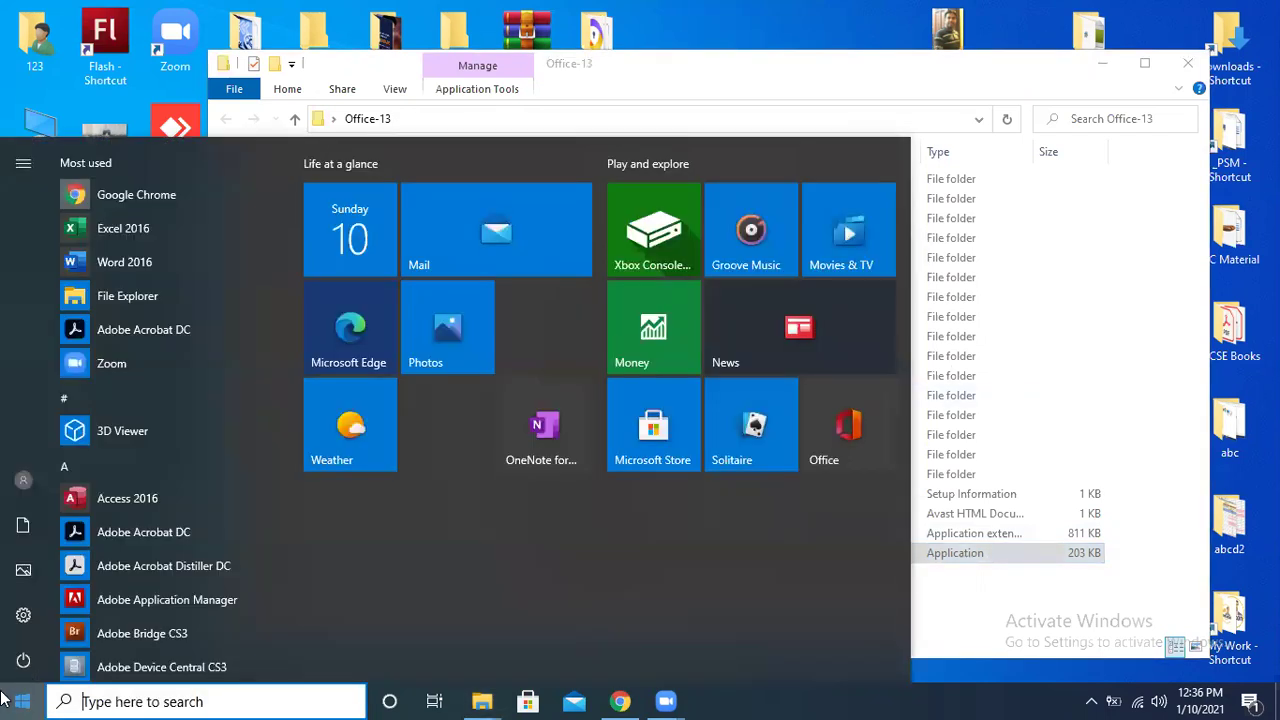
pyautogui.write('word')
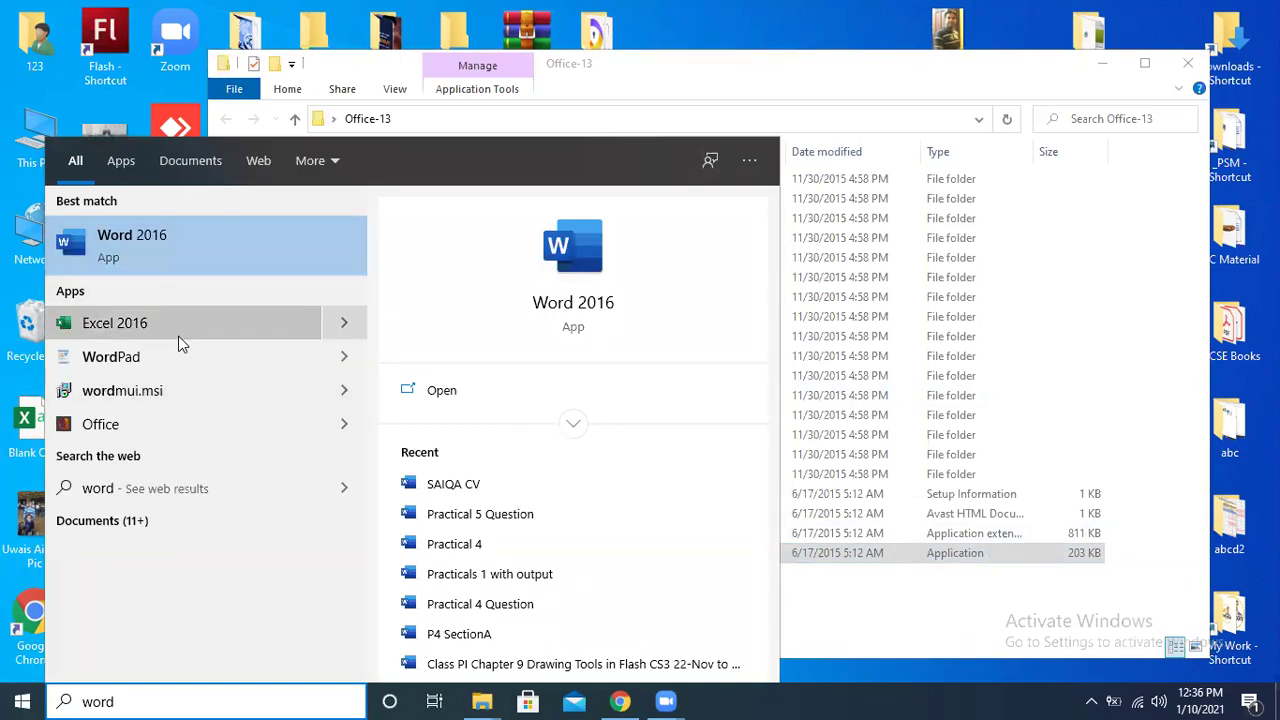
# Return to the Office 2013 install tutorial's YouTube tab in Chrome.
pyautogui.click(820, 69)
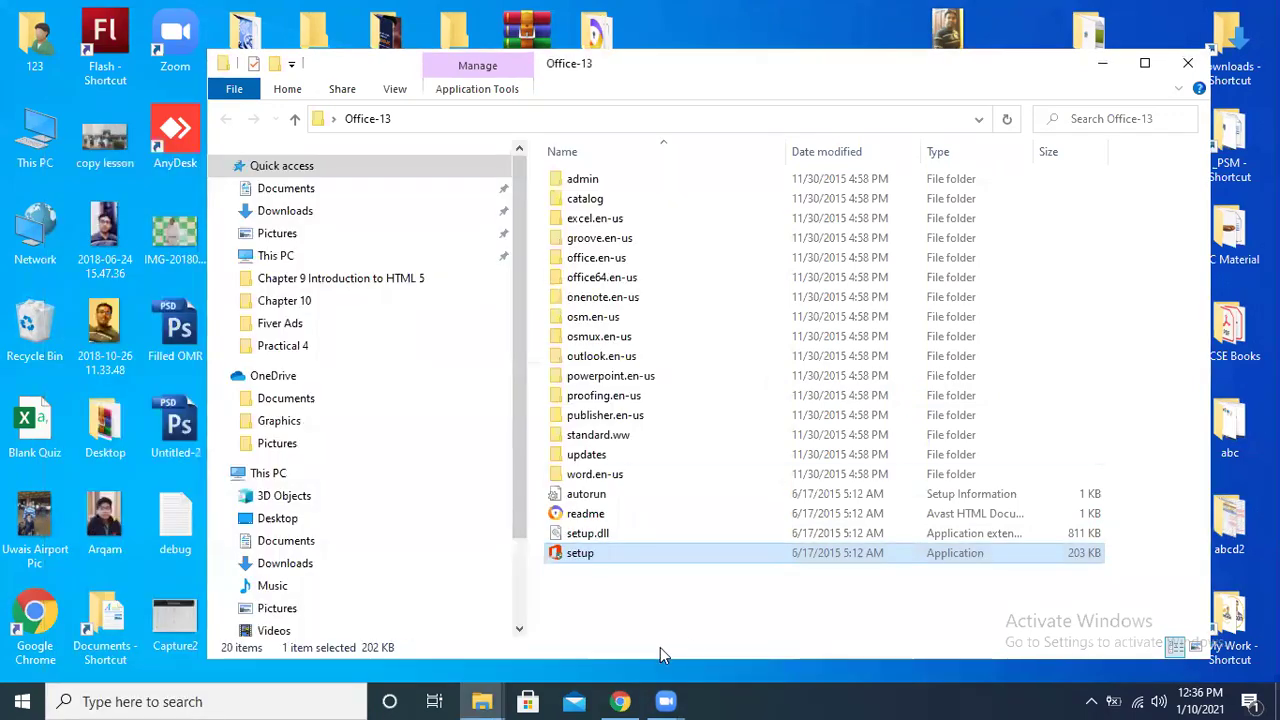
pyautogui.hotkey('alt', 'Tab')
pyautogui.click(908, 12)
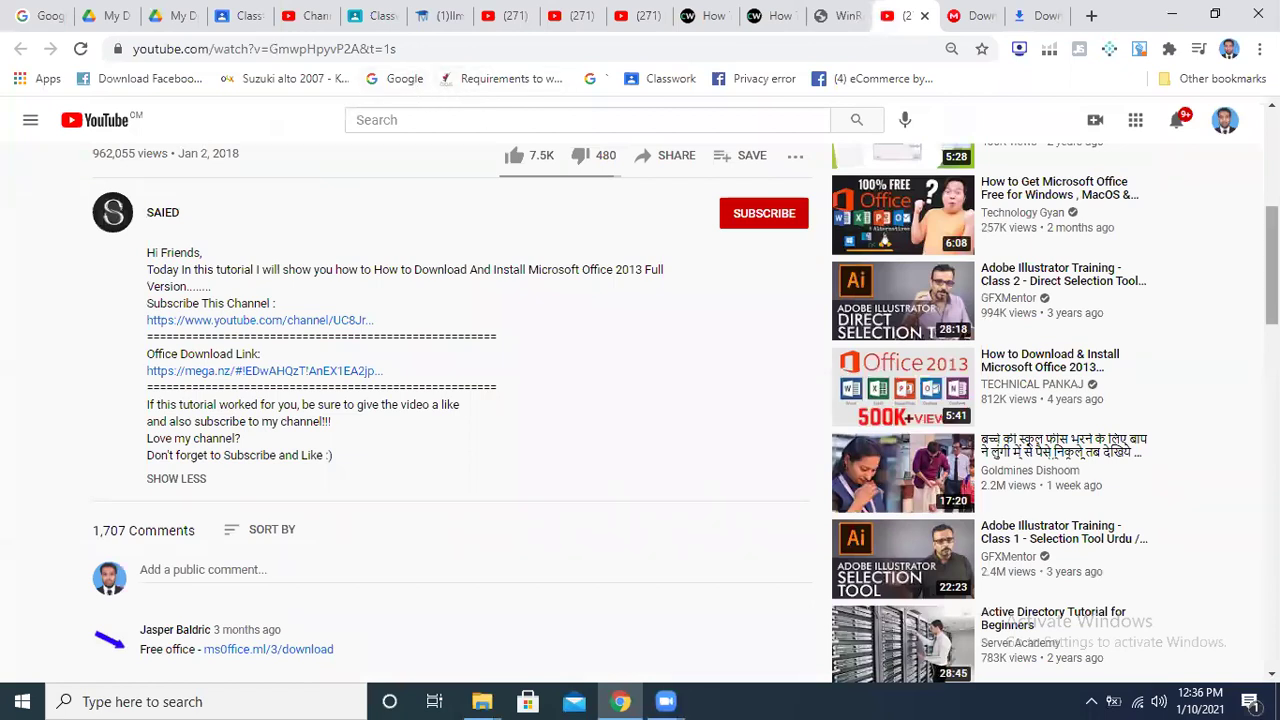
# Search YouTube for 'office 2016 free download for windows 10' and browse the results.
pyautogui.scroll(5, 365, 143)
pyautogui.click(444, 113)
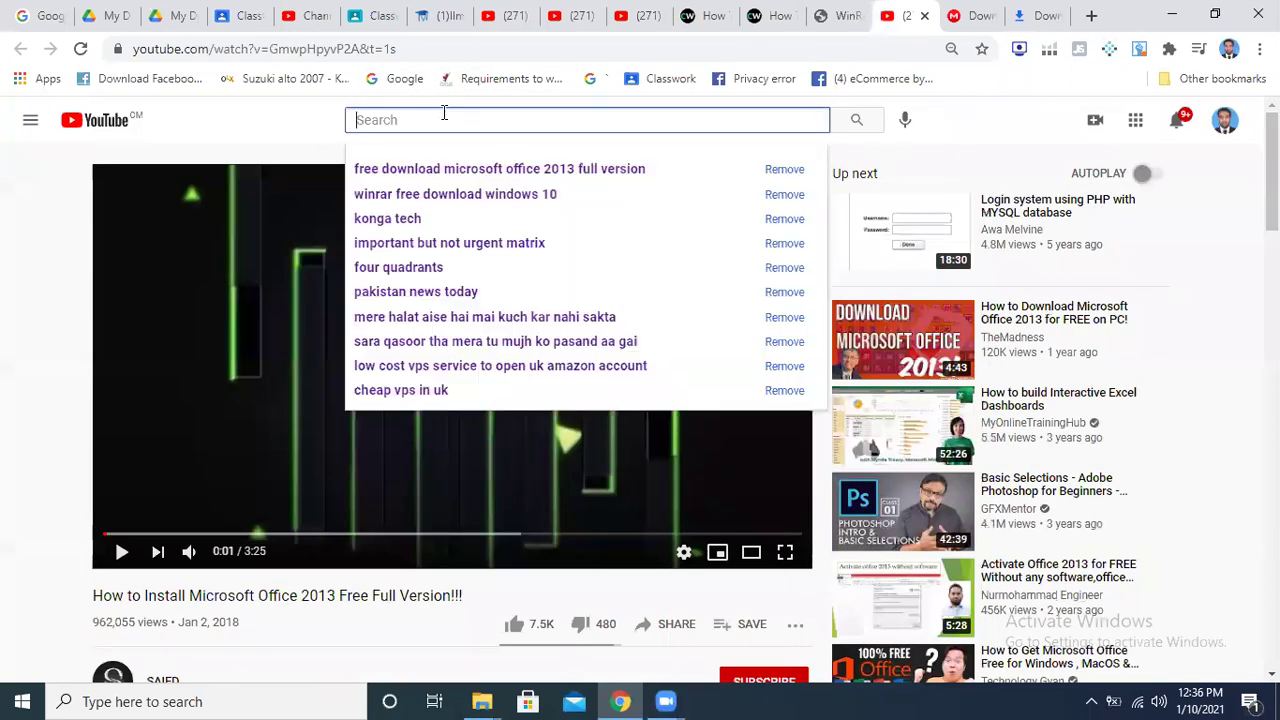
pyautogui.write('office 2016 free download')
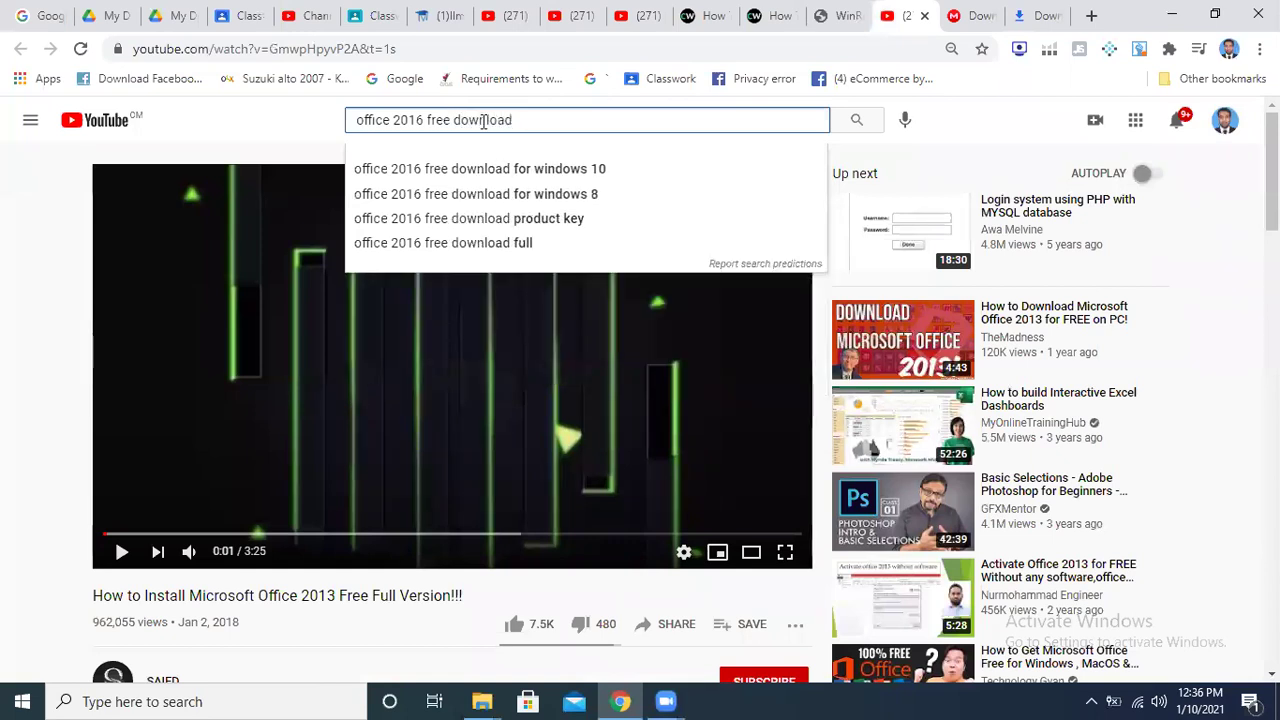
pyautogui.click(612, 167)
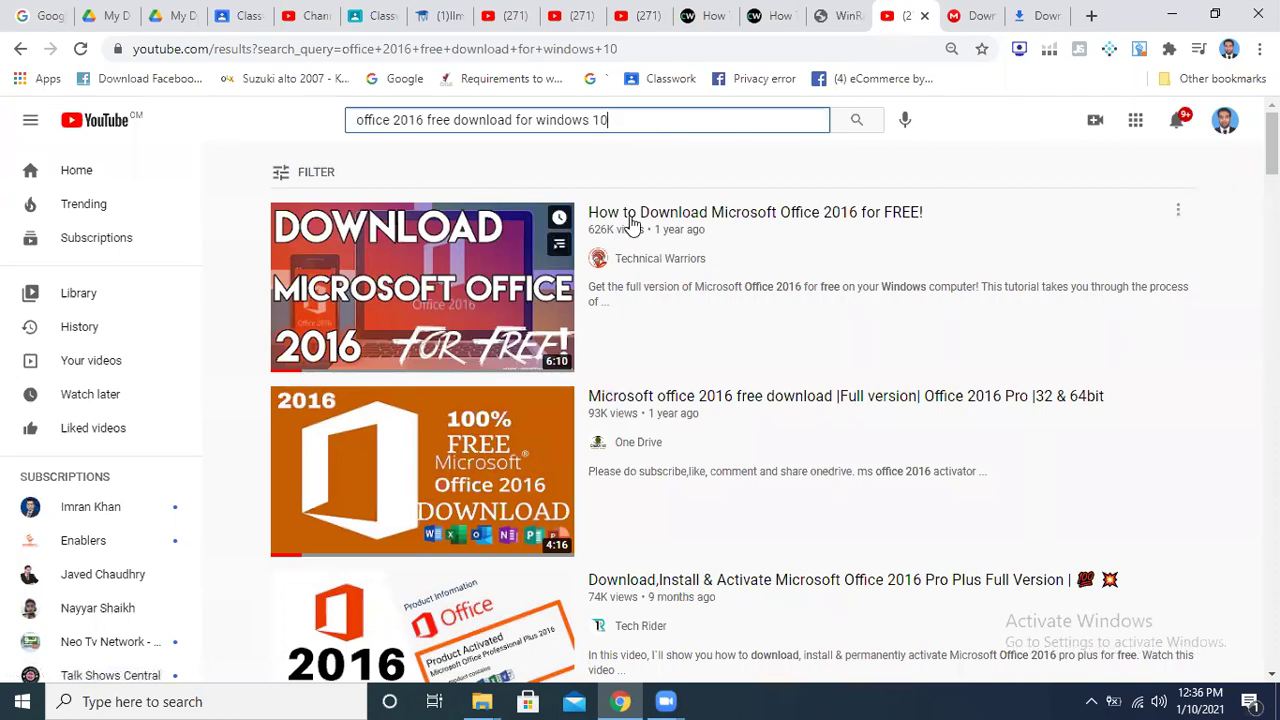
pyautogui.scroll(-1, 631, 224)
pyautogui.scroll(-2, 640, 400)
pyautogui.scroll(-2, 640, 400)
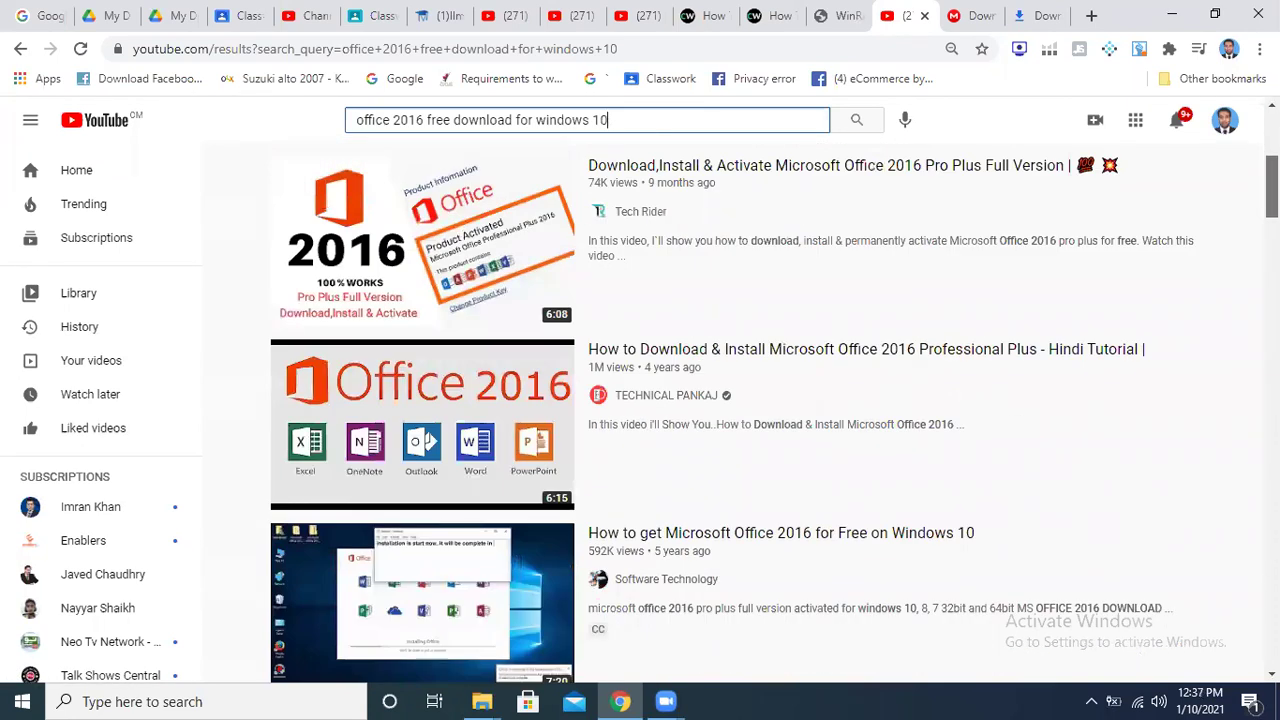
pyautogui.scroll(-2, 640, 400)
pyautogui.scroll(-2, 640, 400)
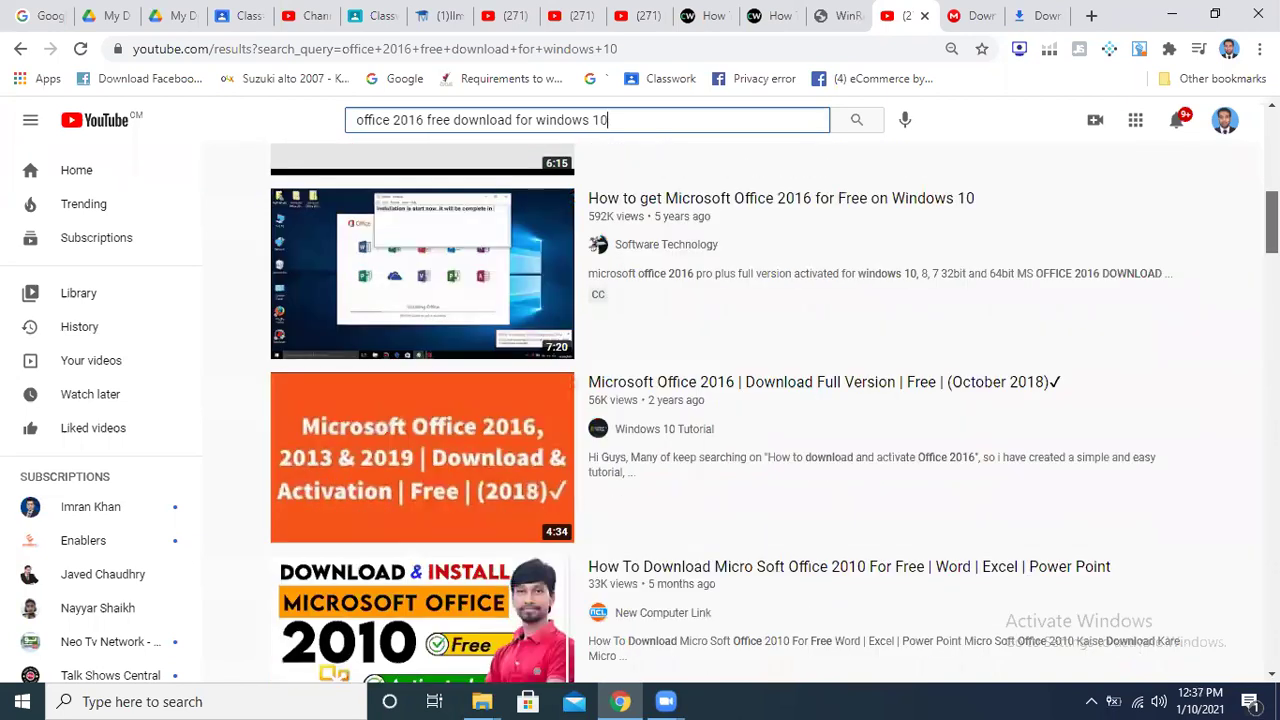
pyautogui.scroll(8, 463, 228)
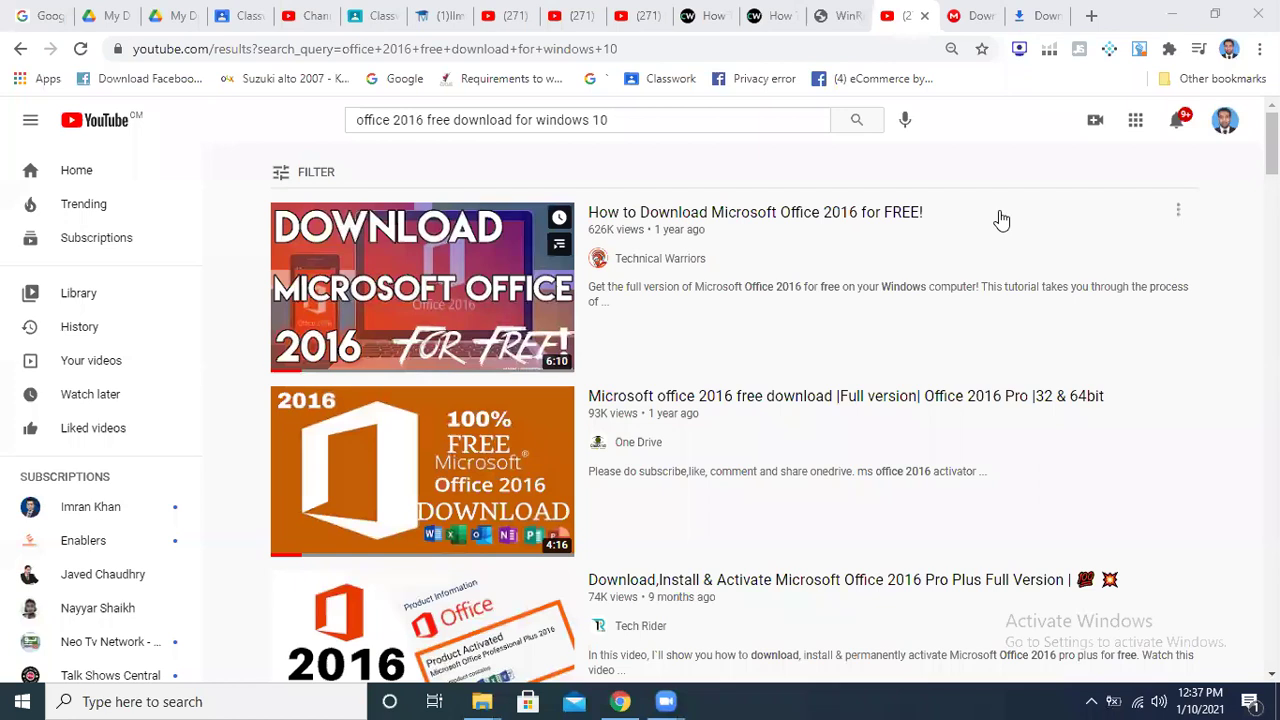
pyautogui.click(657, 122)
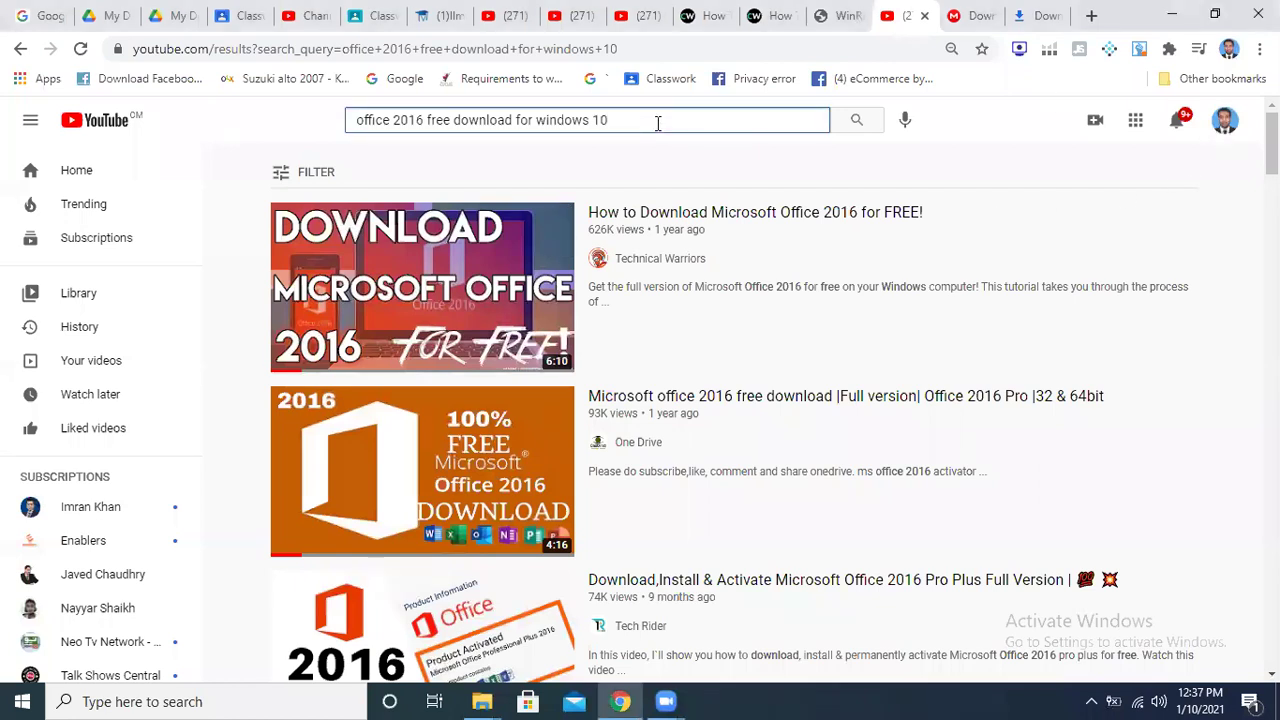
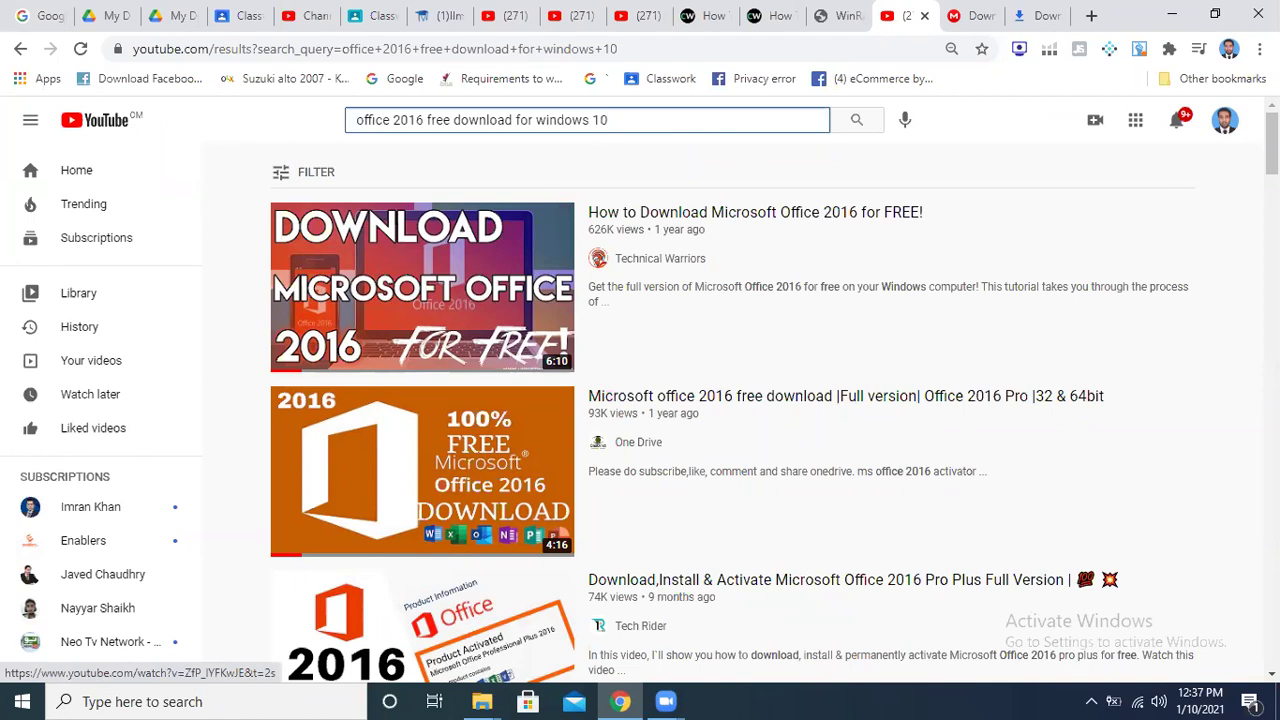
# Open the first Office 2016 download video result in a new tab.
pyautogui.scroll(-3, 365, 318)
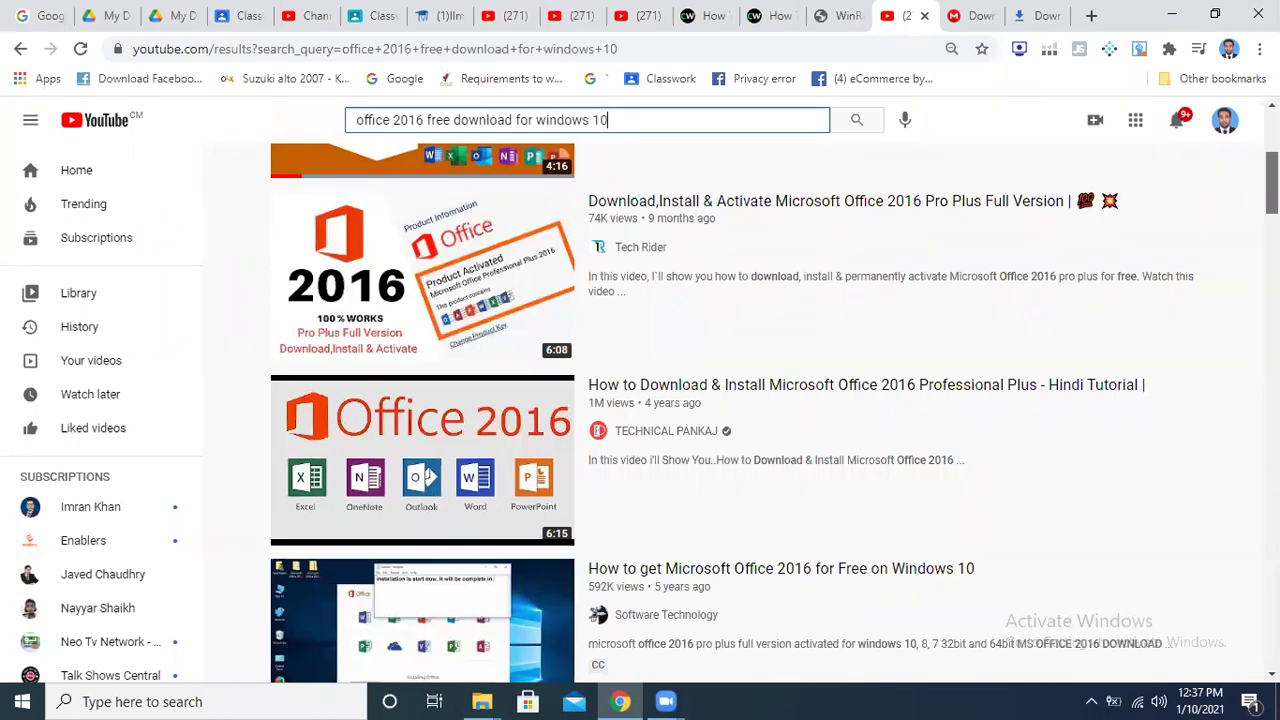
pyautogui.scroll(3, 521, 311)
pyautogui.scroll(-2, 521, 311)
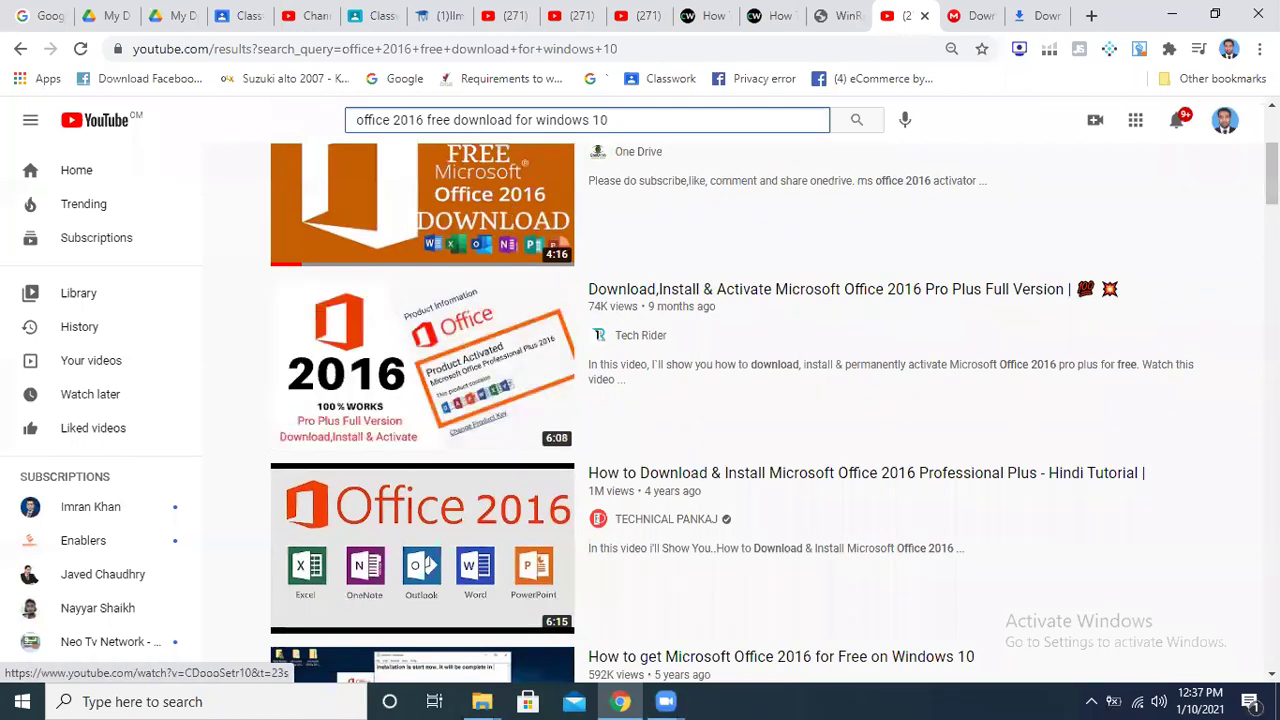
pyautogui.scroll(3, 422, 400)
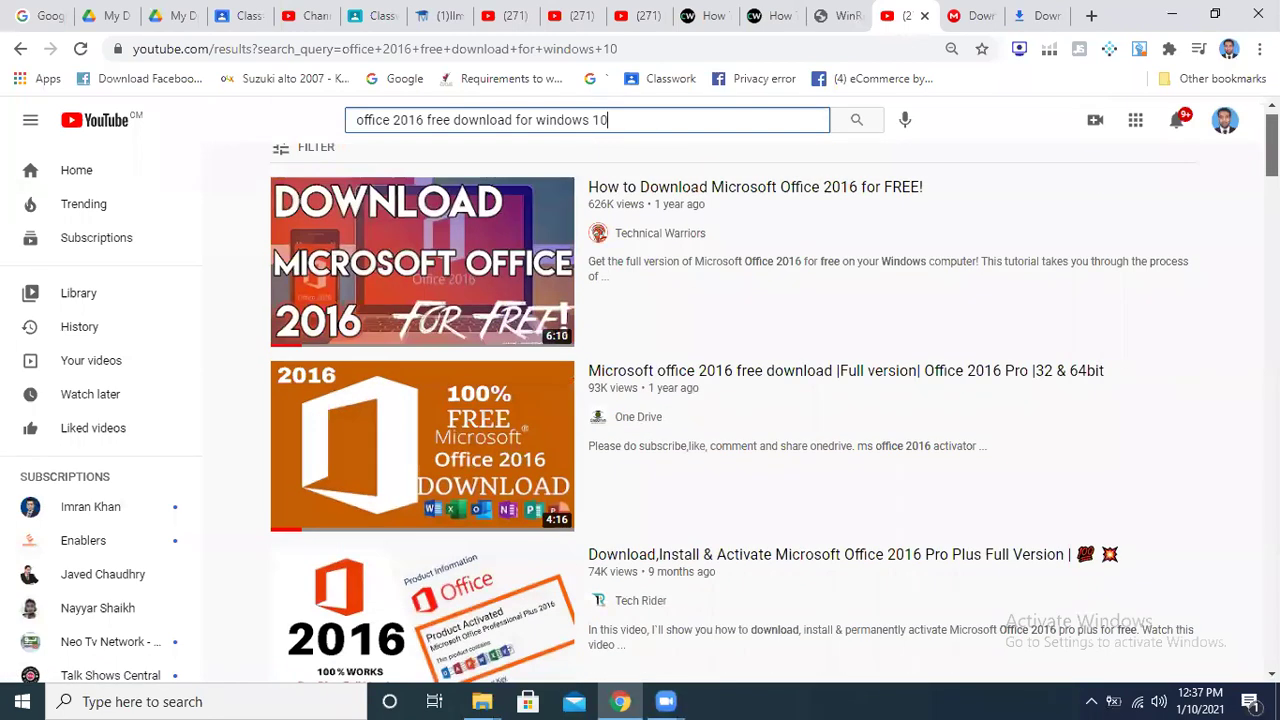
pyautogui.scroll(-2, 487, 269)
pyautogui.scroll(3, 487, 269)
pyautogui.rightClick(487, 269)
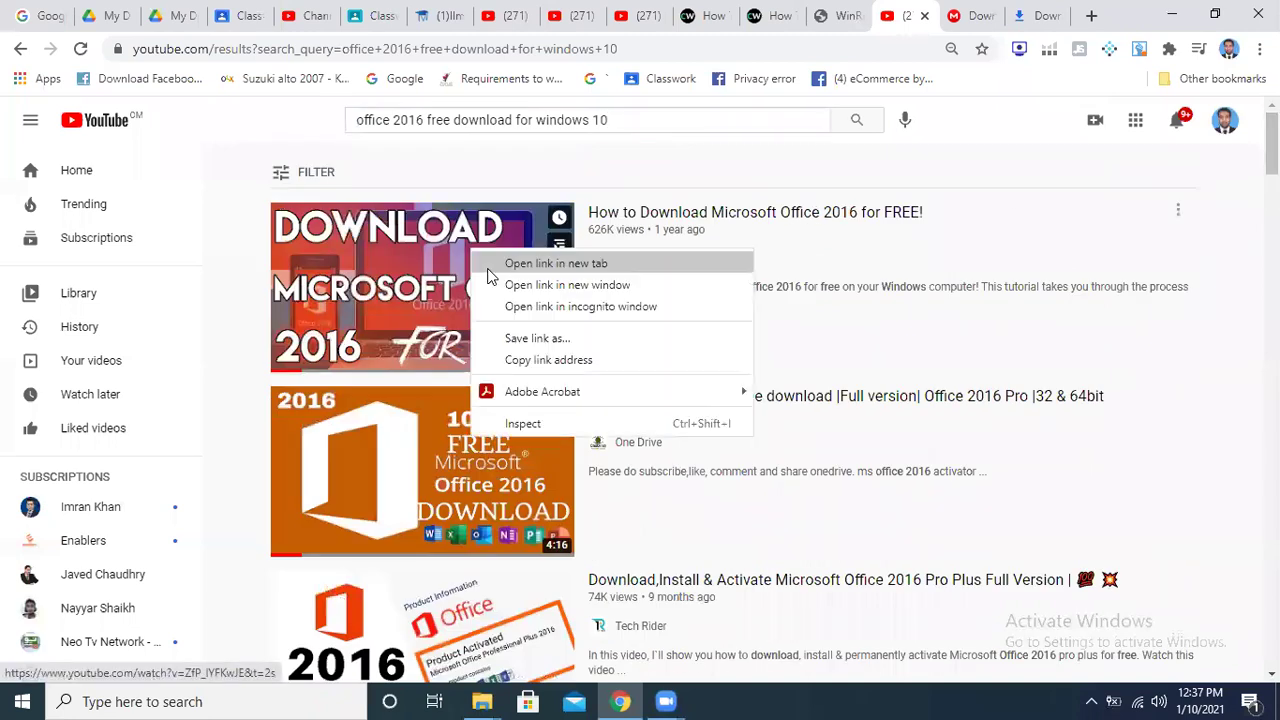
pyautogui.click(490, 263)
pyautogui.click(905, 15)
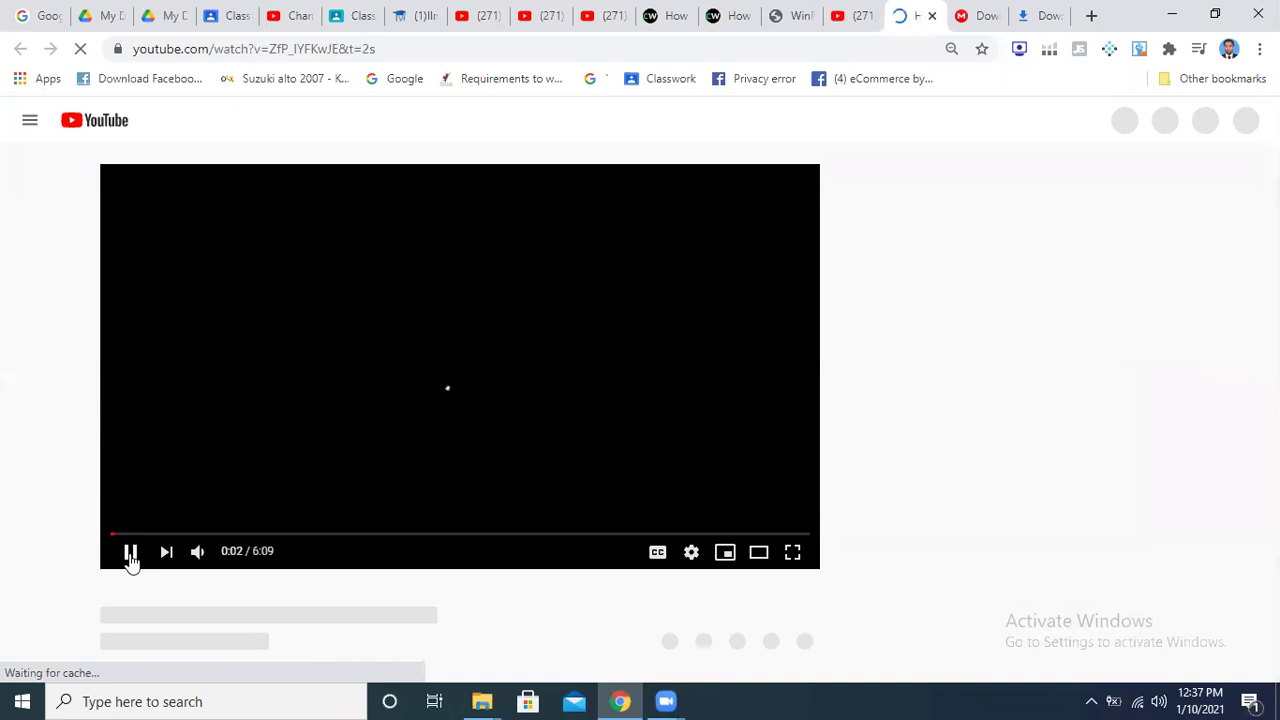
# Pause the video at 0:02 and open the description's Office download link in a new tab.
pyautogui.click(130, 560)
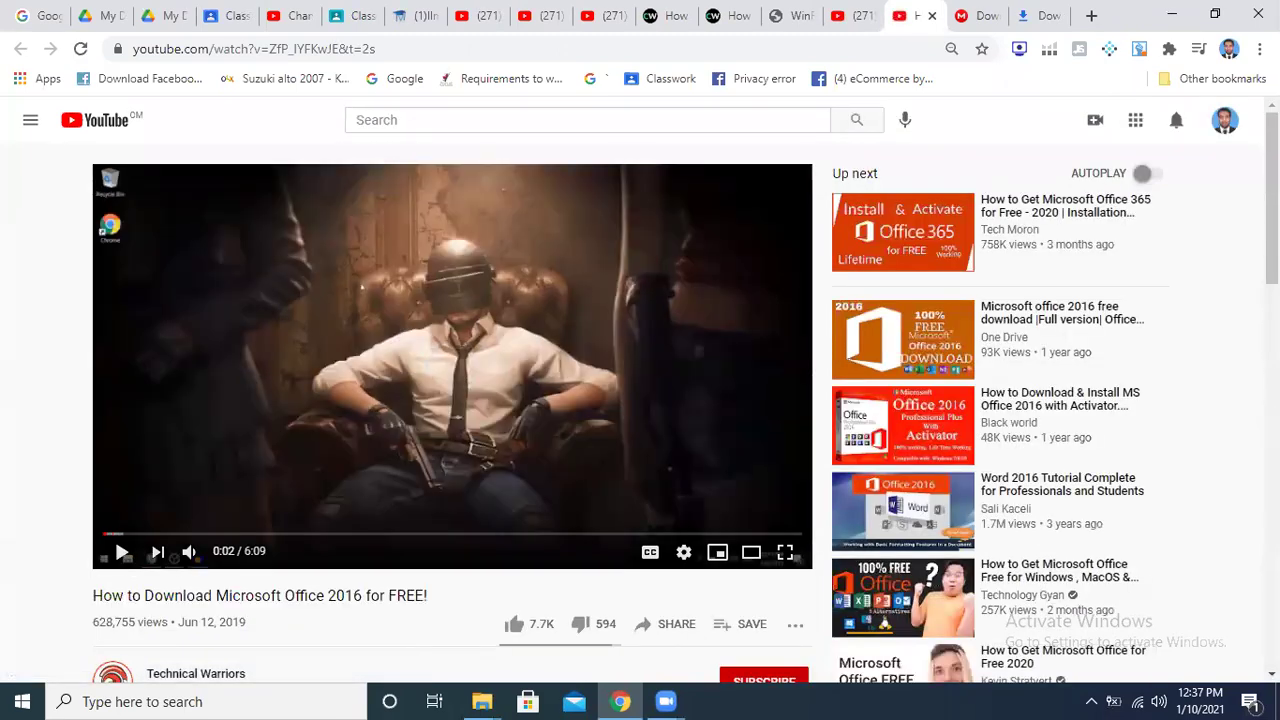
pyautogui.scroll(-4, 316, 555)
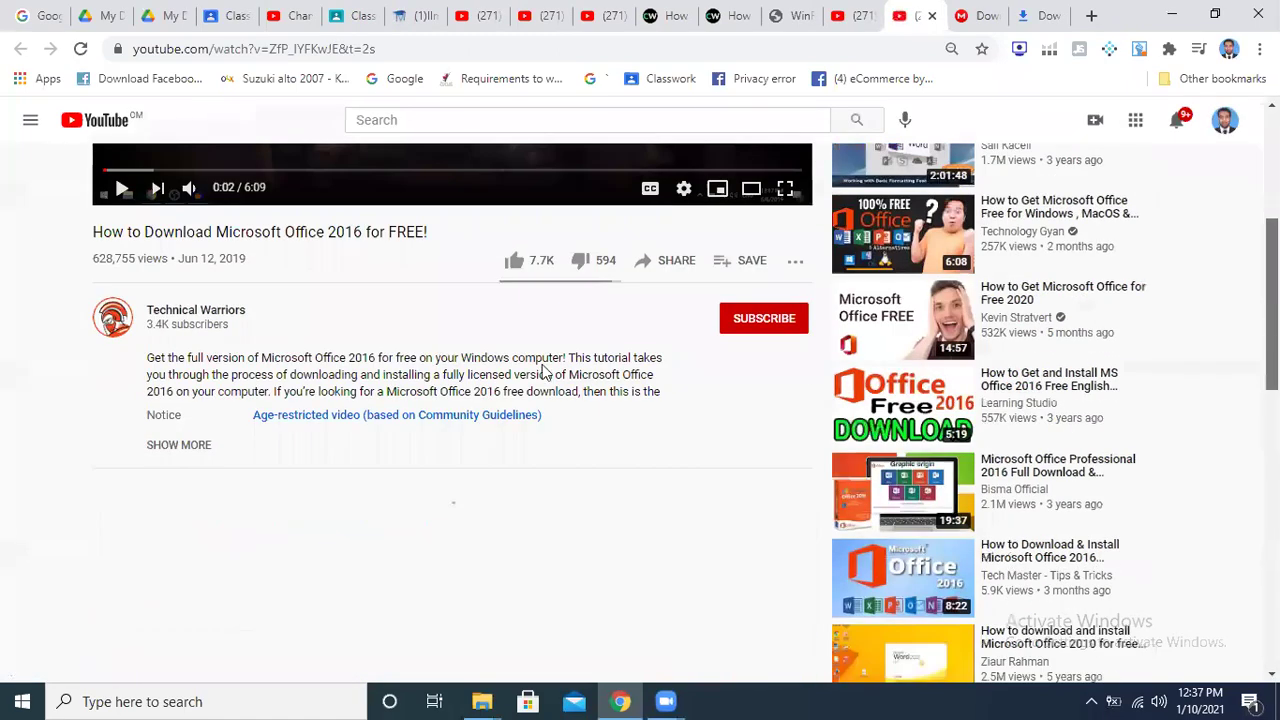
pyautogui.click(178, 410)
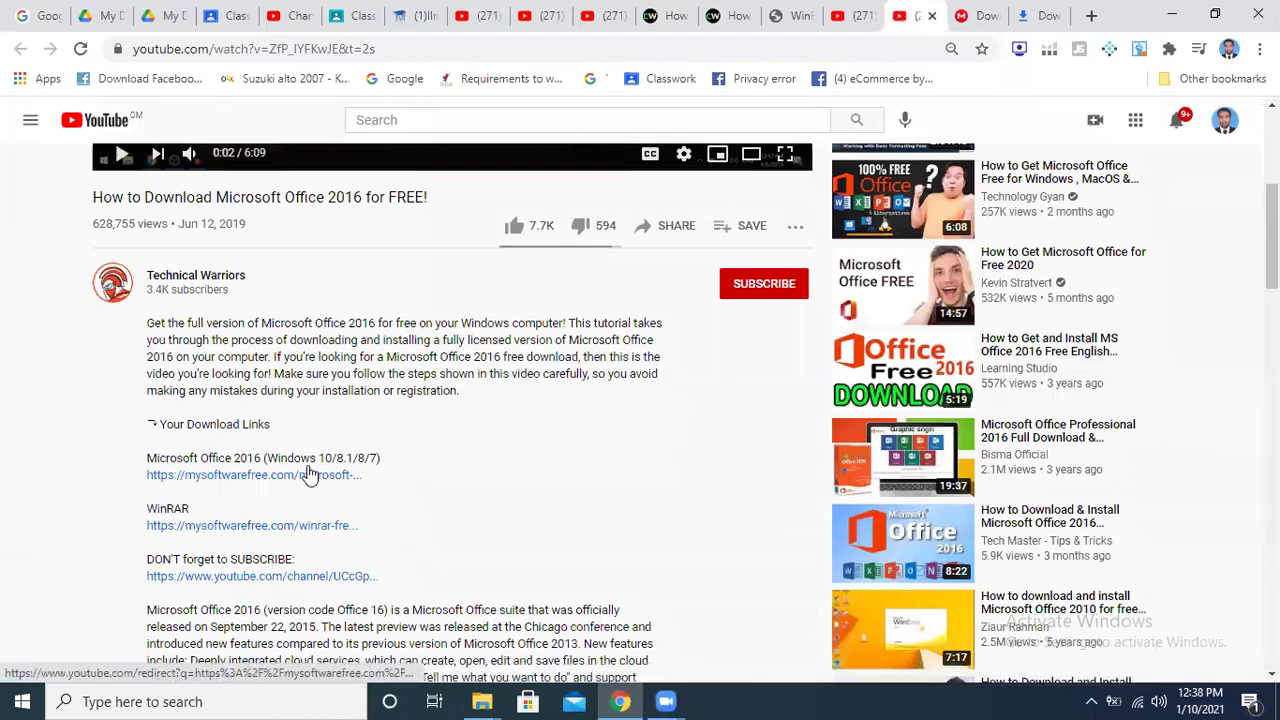
pyautogui.rightClick(308, 475)
pyautogui.click(345, 481)
pyautogui.click(925, 15)
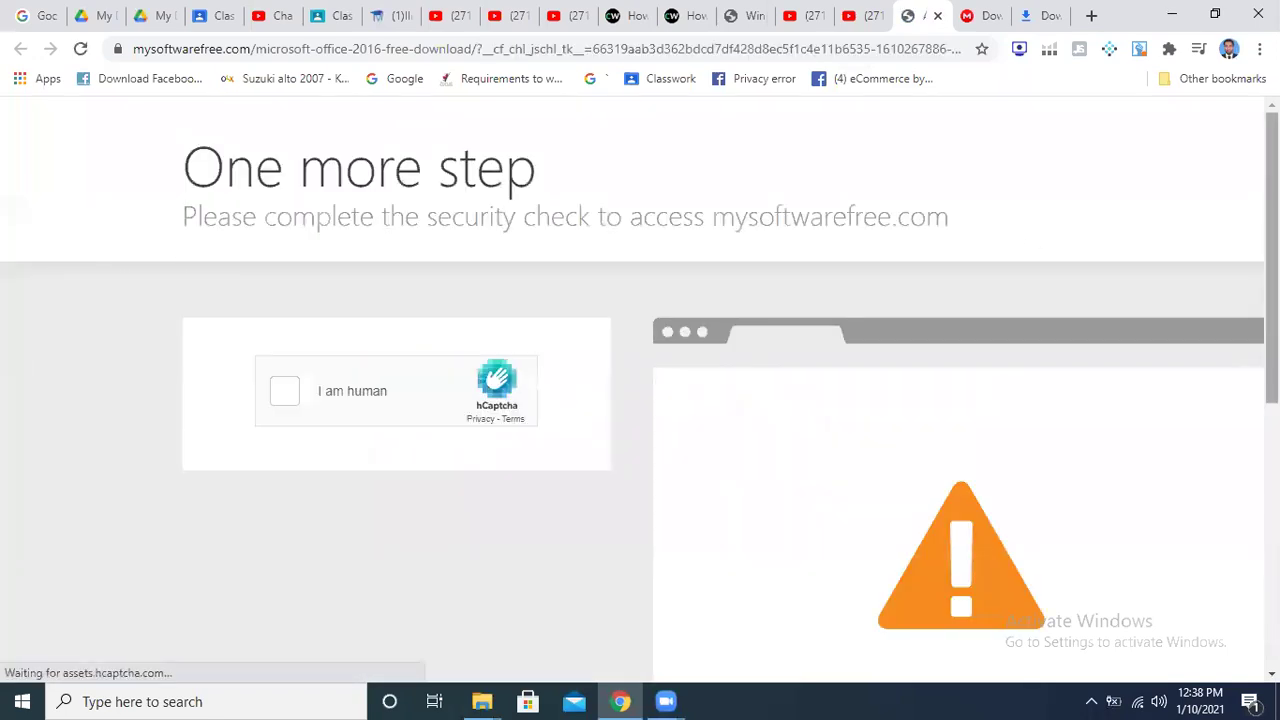
# Tick the hCaptcha human-verification box on the security check page.
pyautogui.scroll(-1, 640, 397)
pyautogui.scroll(1, 395, 217)
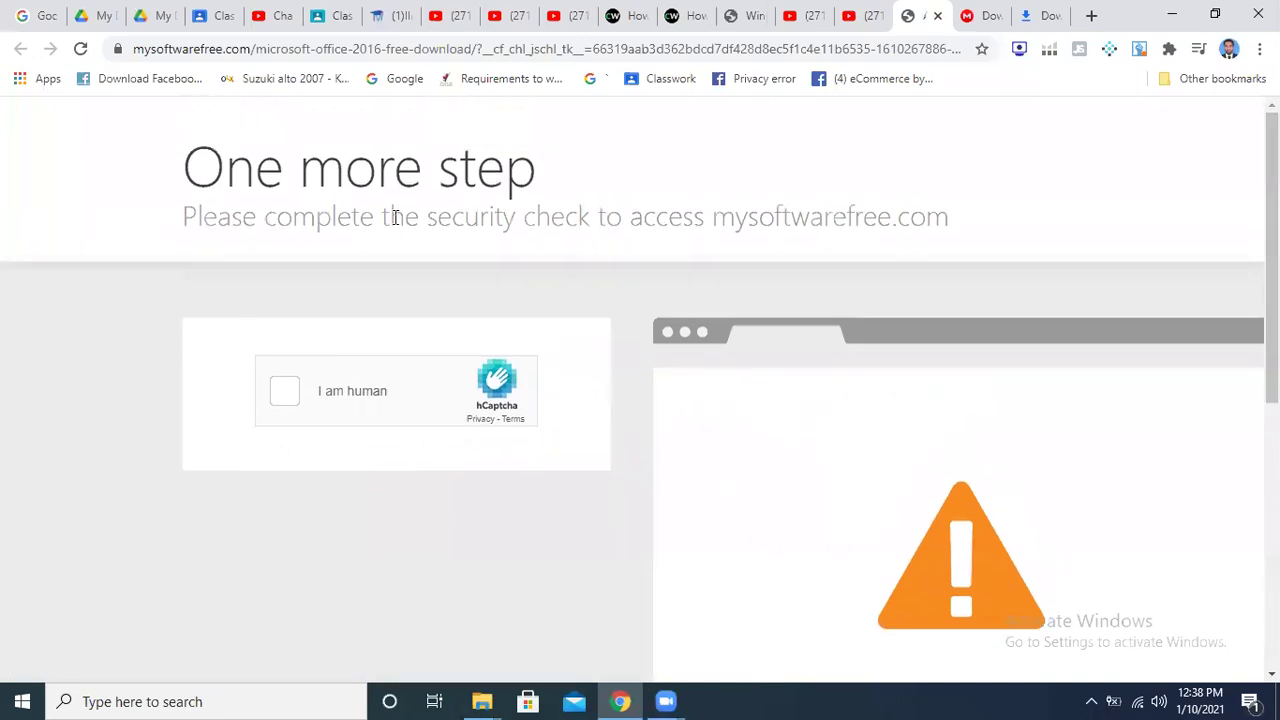
pyautogui.click(285, 391)
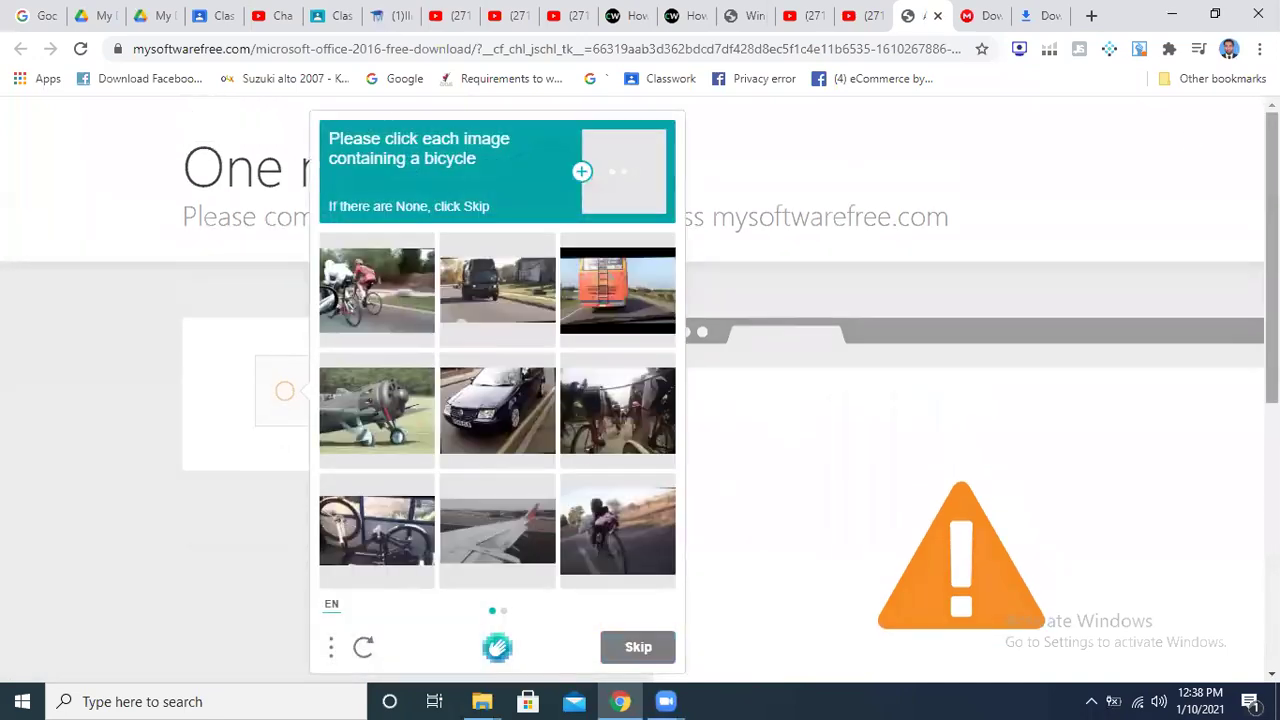
pyautogui.scroll(-6, 1086, 447)
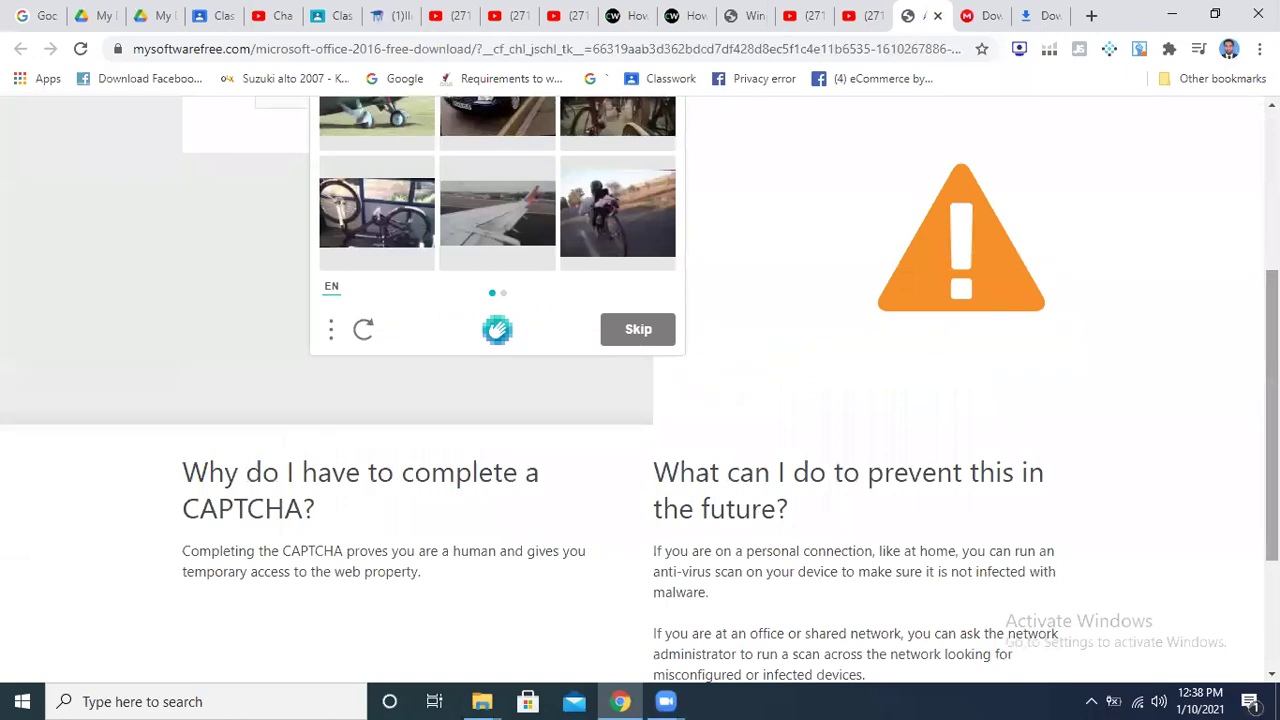
pyautogui.scroll(-4, 640, 400)
pyautogui.scroll(7, 640, 400)
pyautogui.scroll(1, 640, 400)
pyautogui.scroll(1, 640, 400)
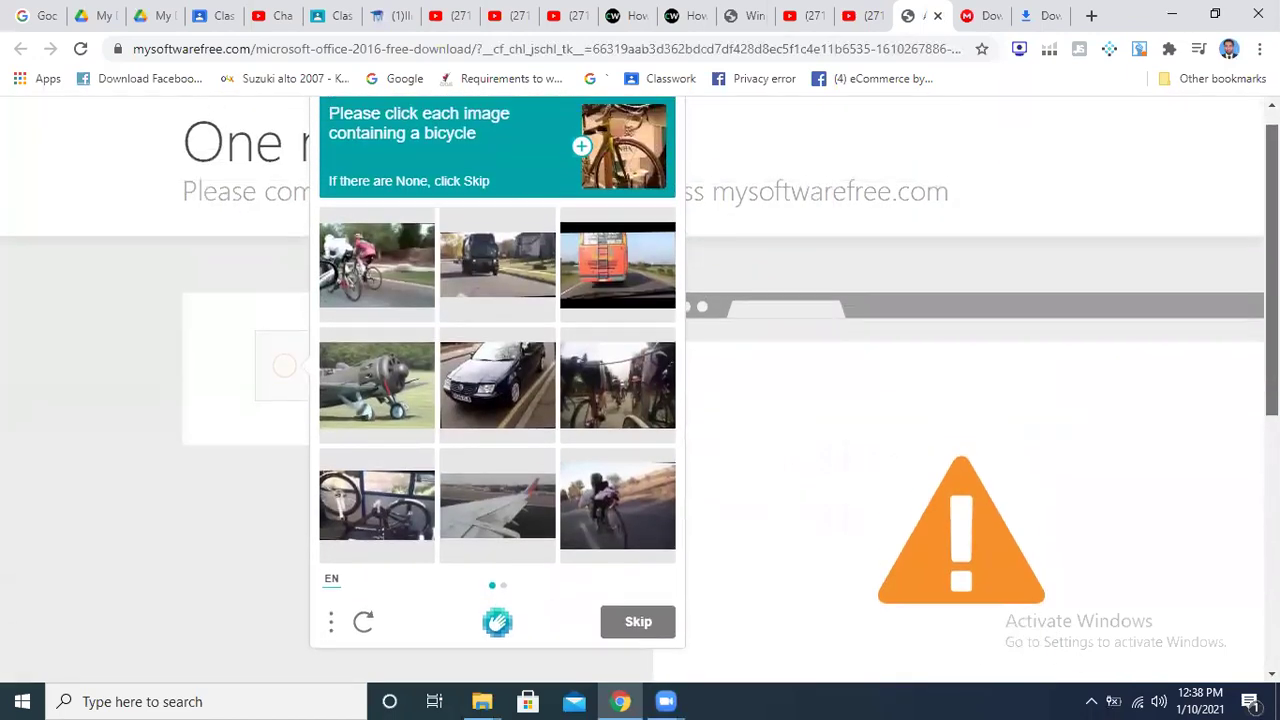
# Confirm Office-13.zip finished downloading on MEGA and in Chrome's downloads list.
pyautogui.click(968, 15)
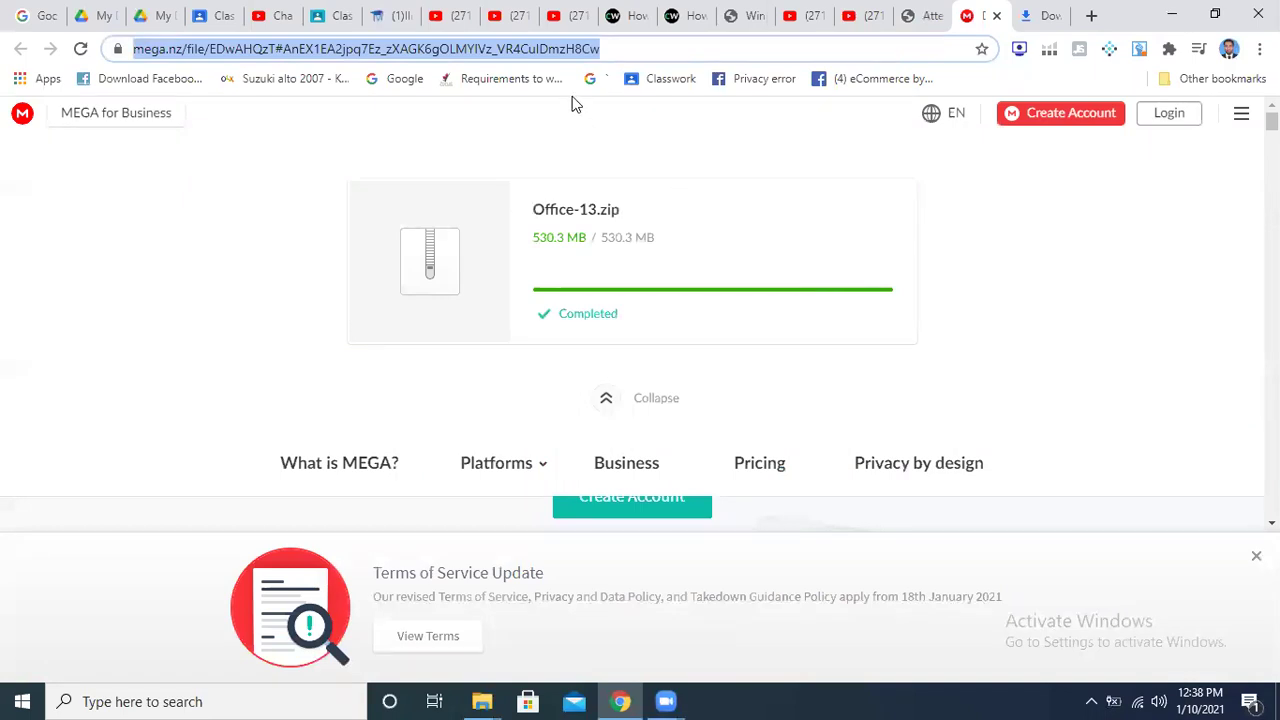
pyautogui.click(632, 48)
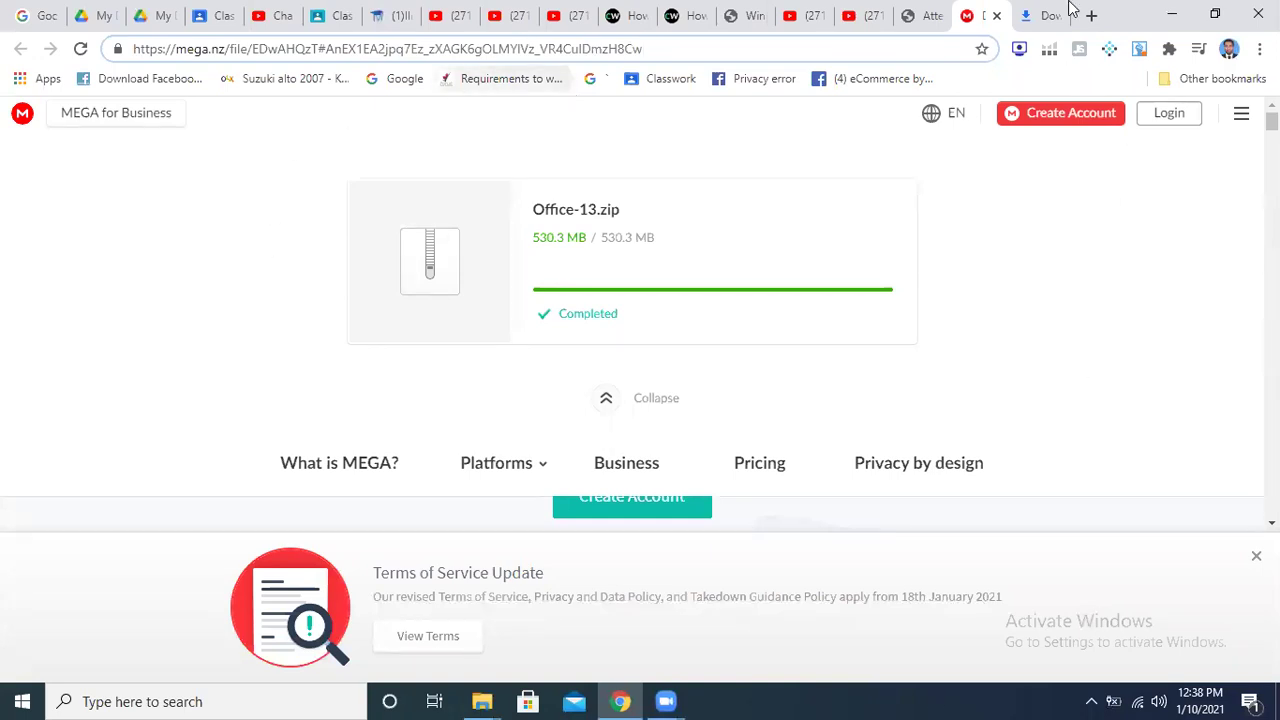
pyautogui.click(1046, 22)
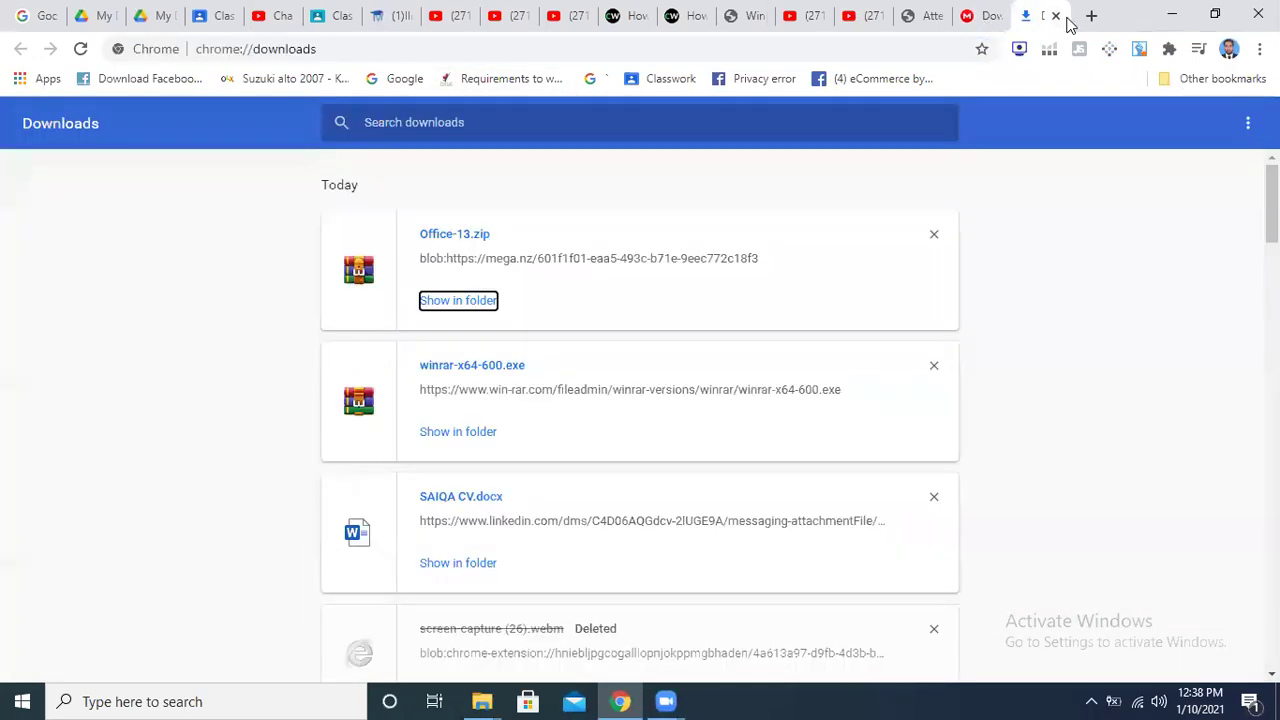
# Close the downloads, MEGA, Attendance, YouTube, WinRAR and thecoderworld tabs, then open Start.
pyautogui.click(1056, 17)
pyautogui.click(1056, 17)
pyautogui.click(1057, 18)
pyautogui.click(1056, 17)
pyautogui.click(1056, 17)
pyautogui.click(1056, 17)
pyautogui.click(1057, 18)
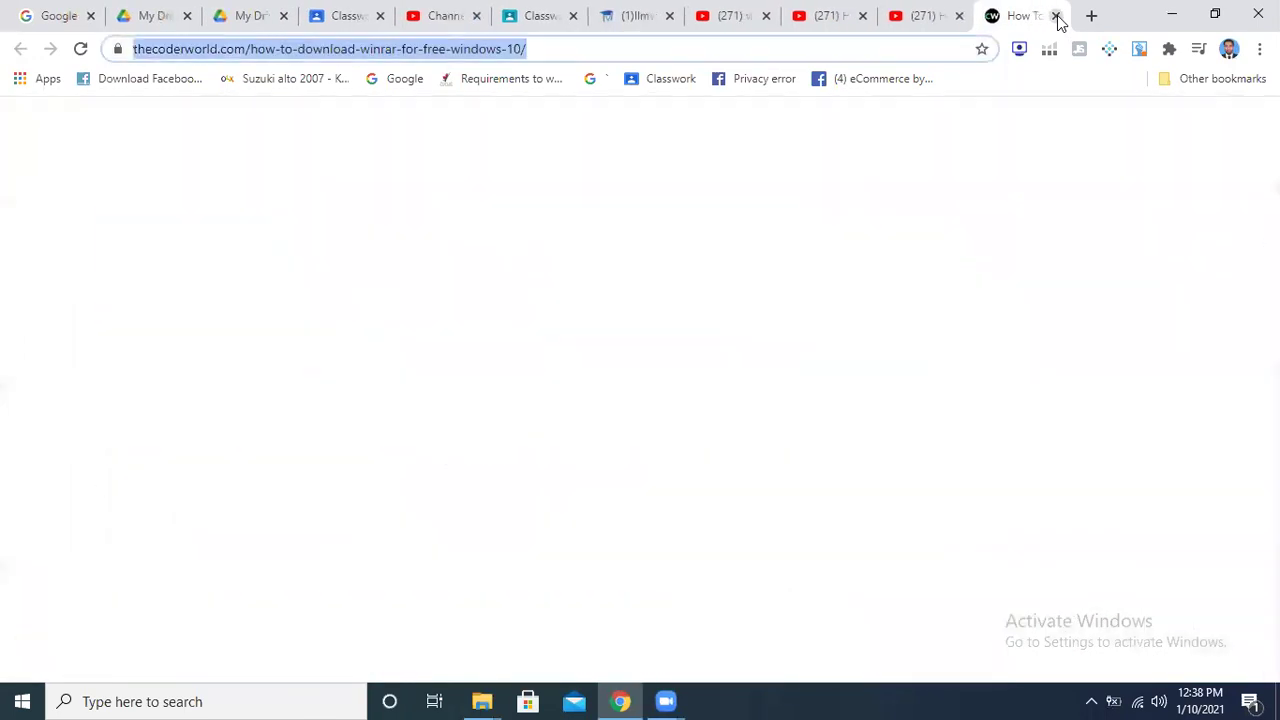
pyautogui.click(1057, 18)
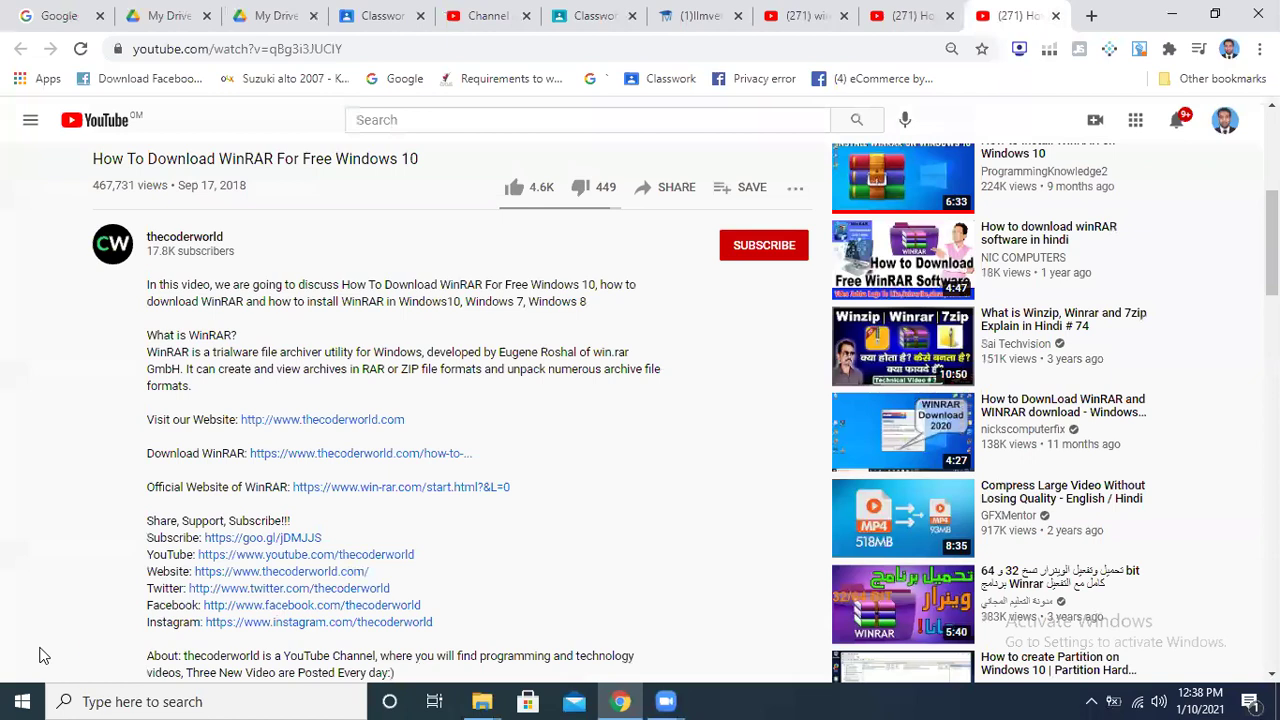
pyautogui.click(22, 700)
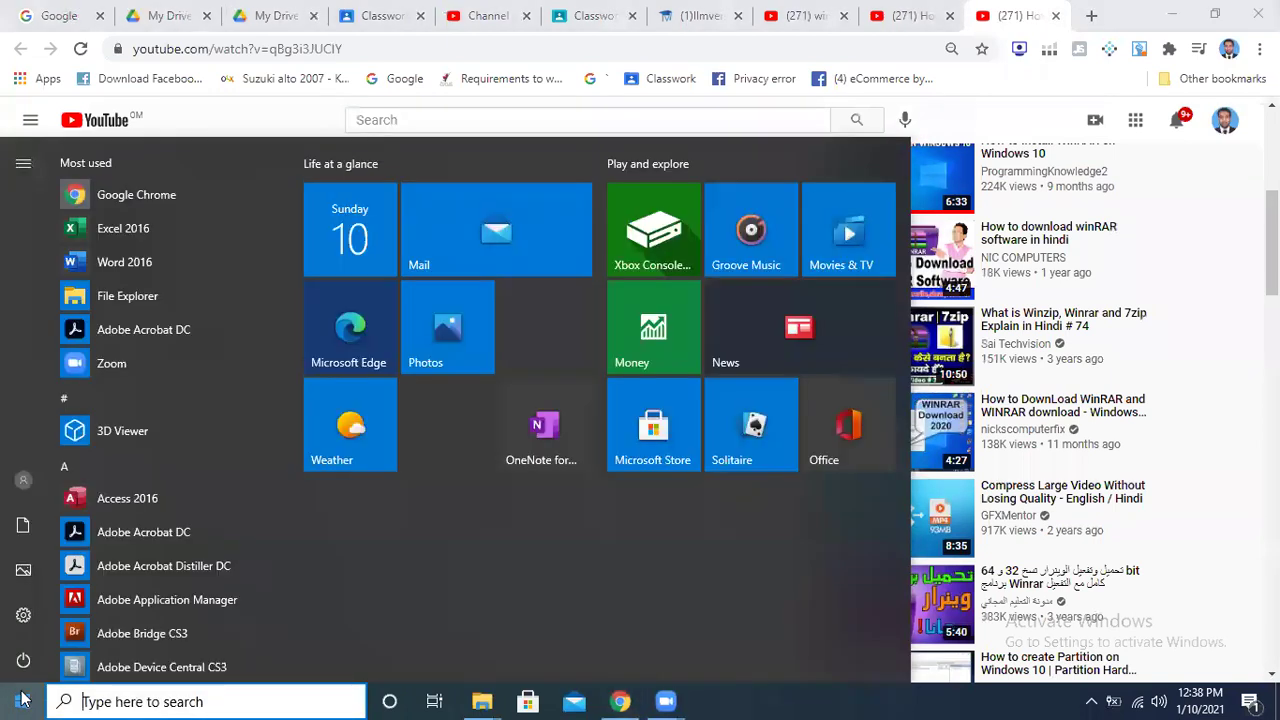
# Launch Word via Start search, create blank Document1, then open a new Chrome tab.
pyautogui.write('word')
pyautogui.press('Return')
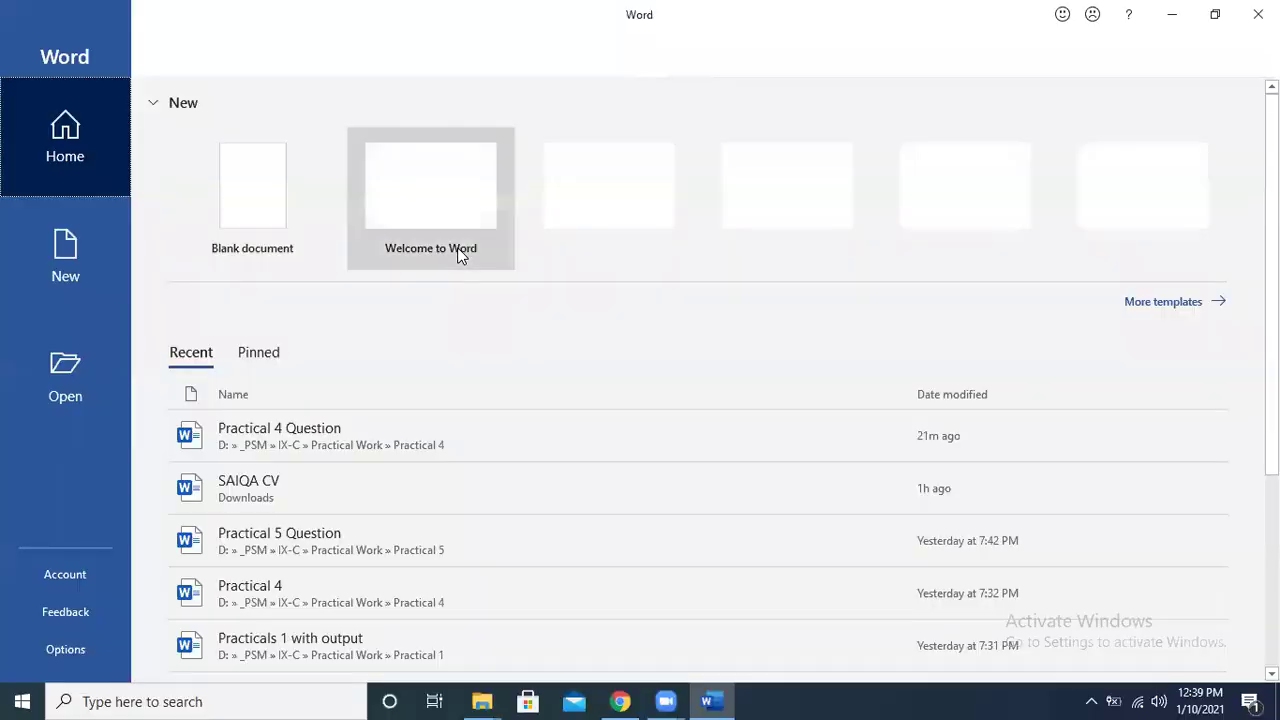
pyautogui.click(254, 165)
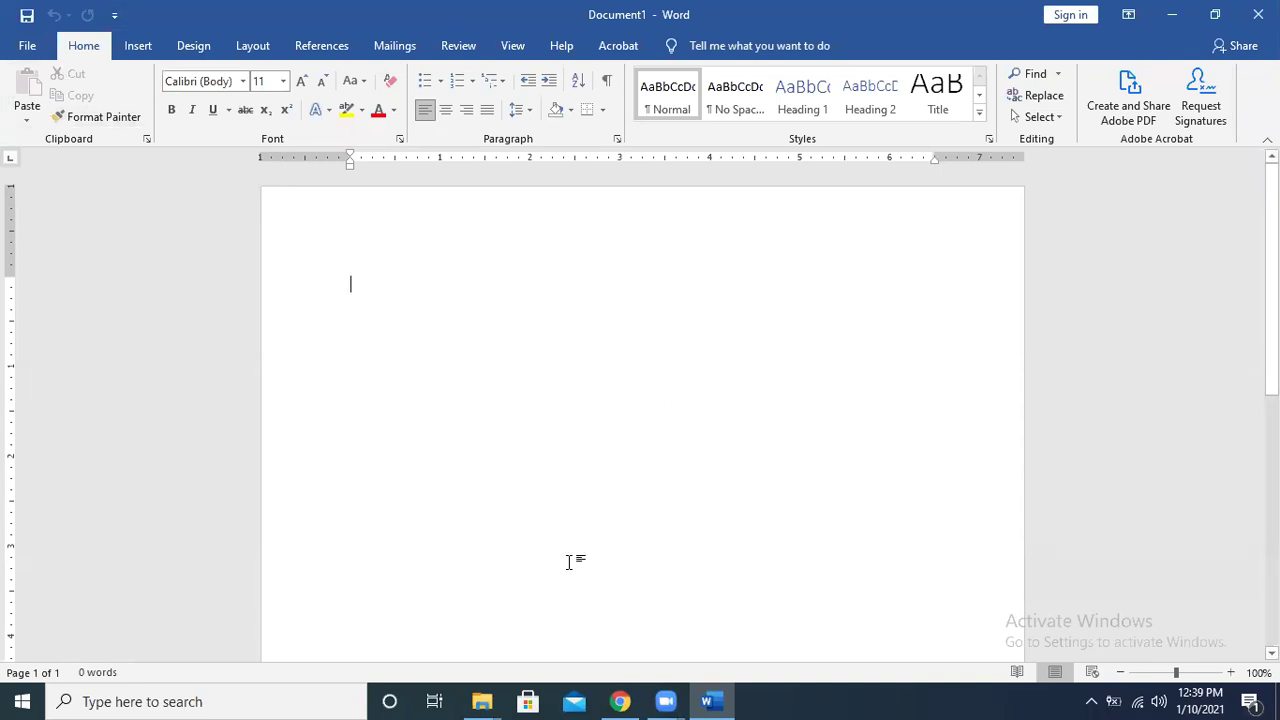
pyautogui.click(621, 700)
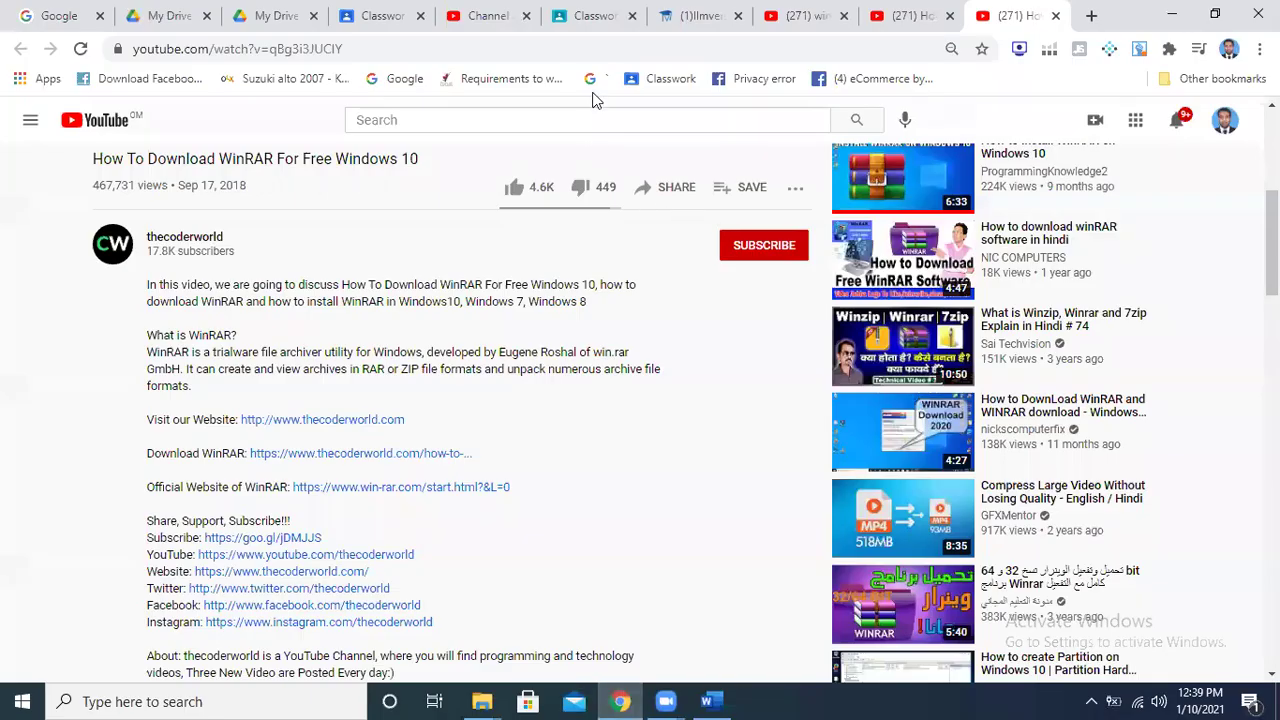
pyautogui.click(1091, 15)
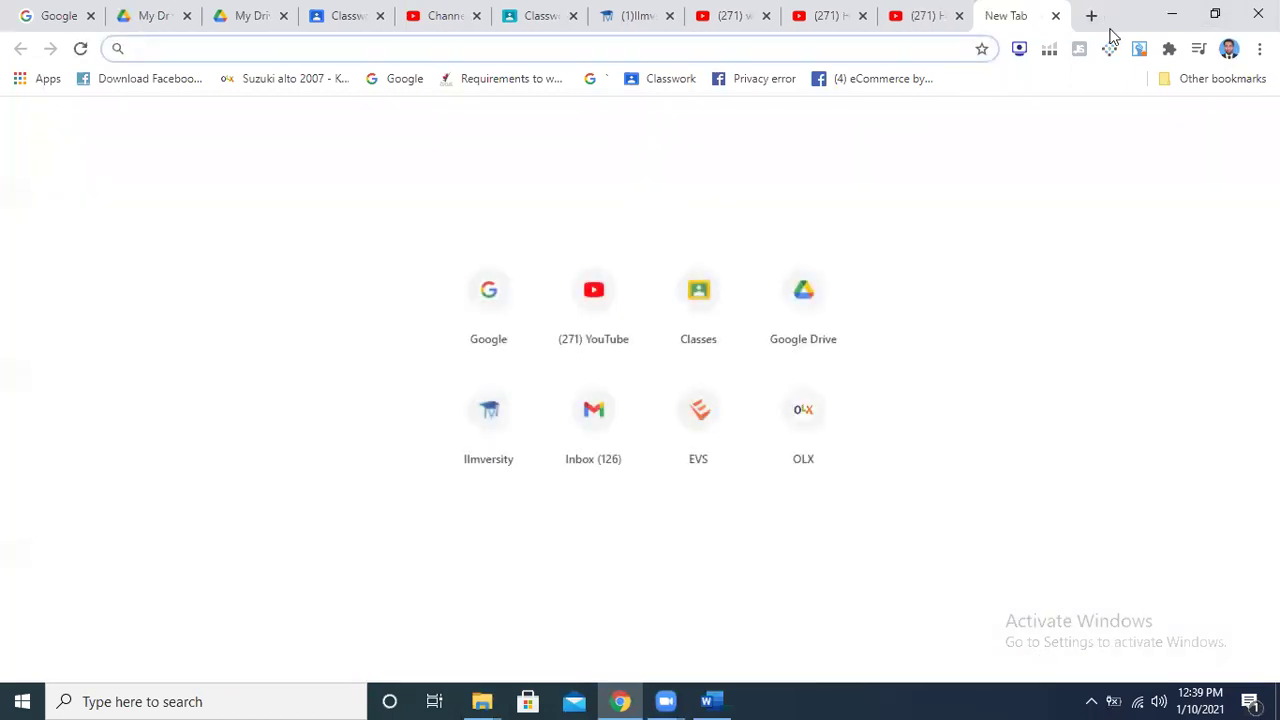
# Search Google for 'computer network types'.
pyautogui.write('google.com')
pyautogui.press('Return')
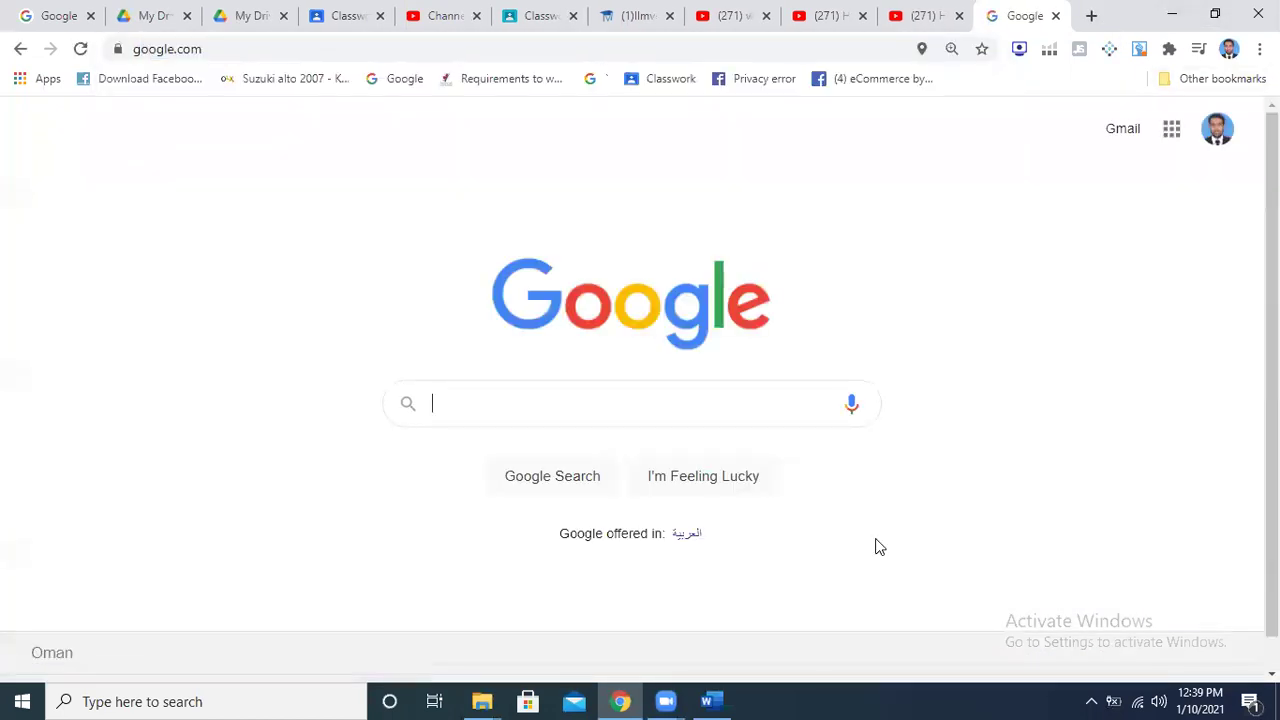
pyautogui.write('computer ne')
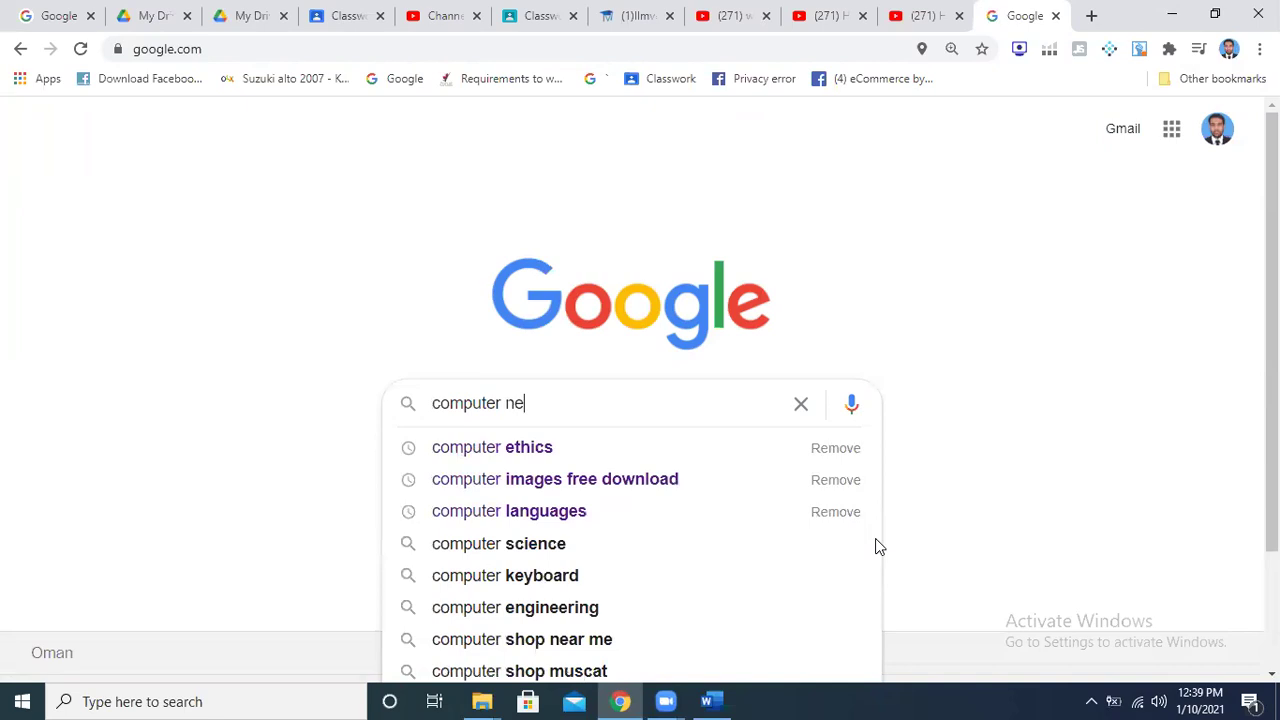
pyautogui.write('twork')
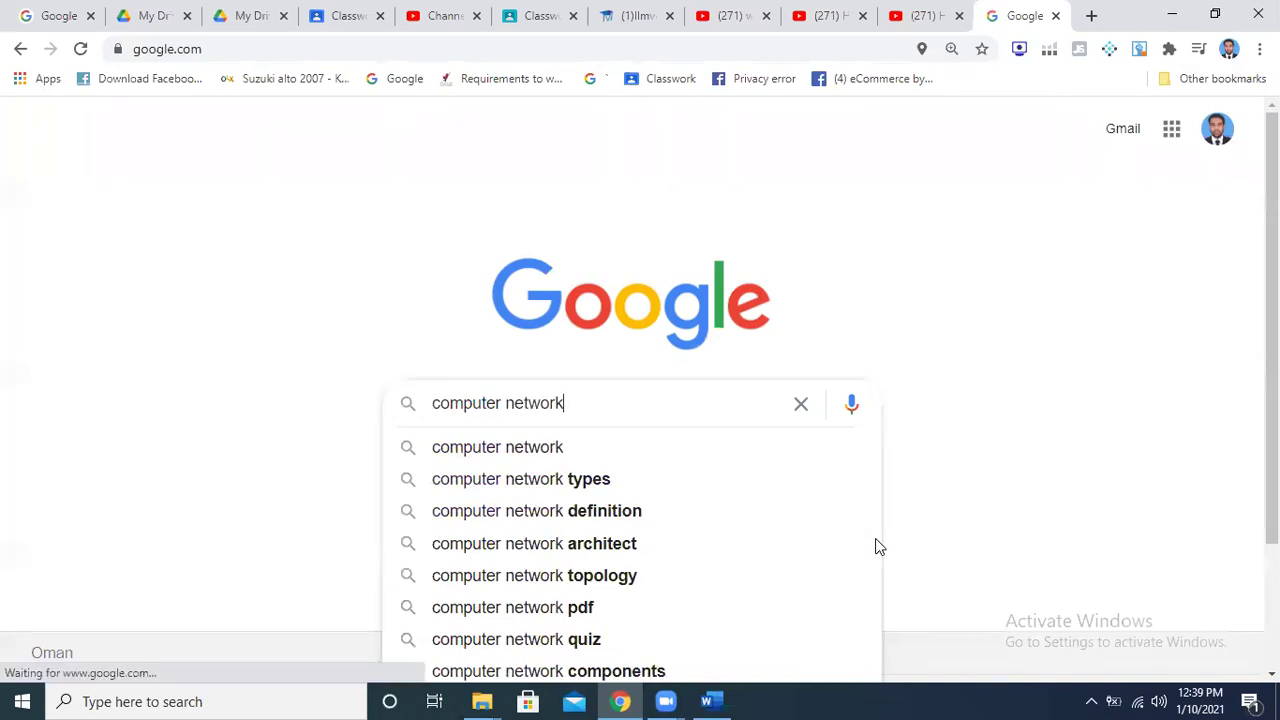
pyautogui.click(609, 479)
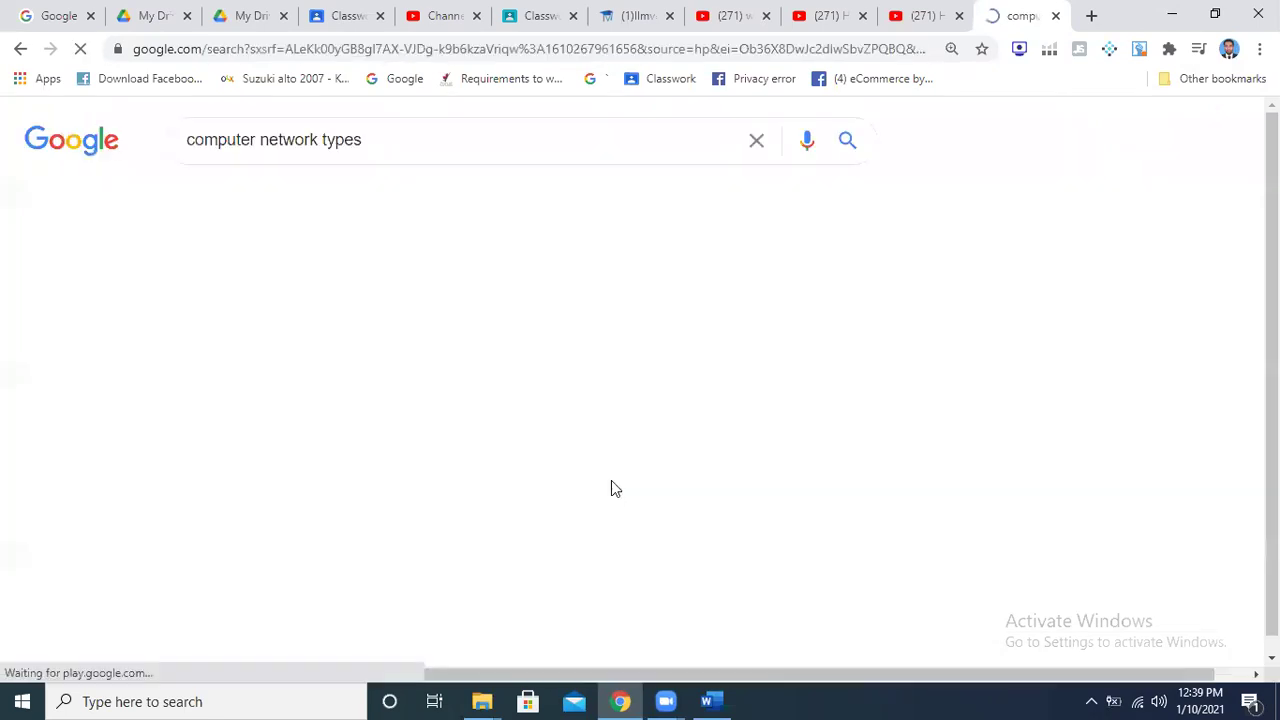
pyautogui.scroll(-7, 520, 400)
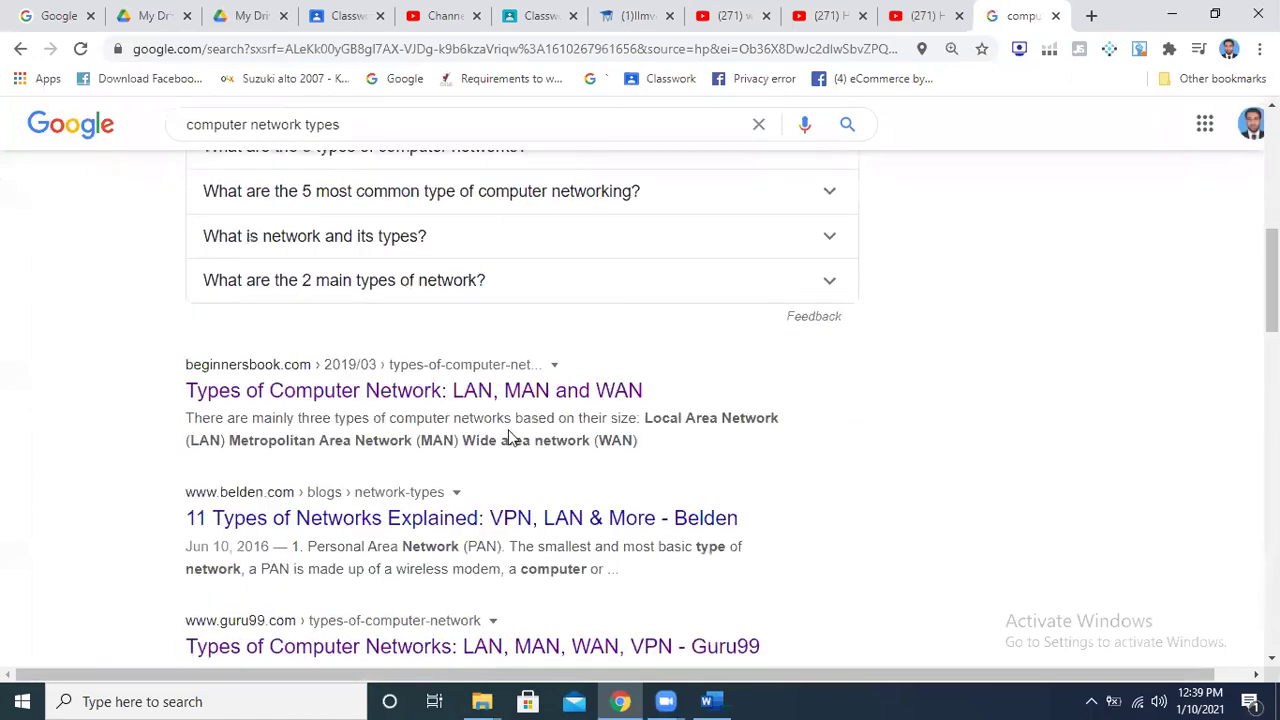
# Open the Beginnersbook, Belden and Guru99 results in new tabs and view the Beginnersbook article.
pyautogui.rightClick(508, 386)
pyautogui.click(585, 390)
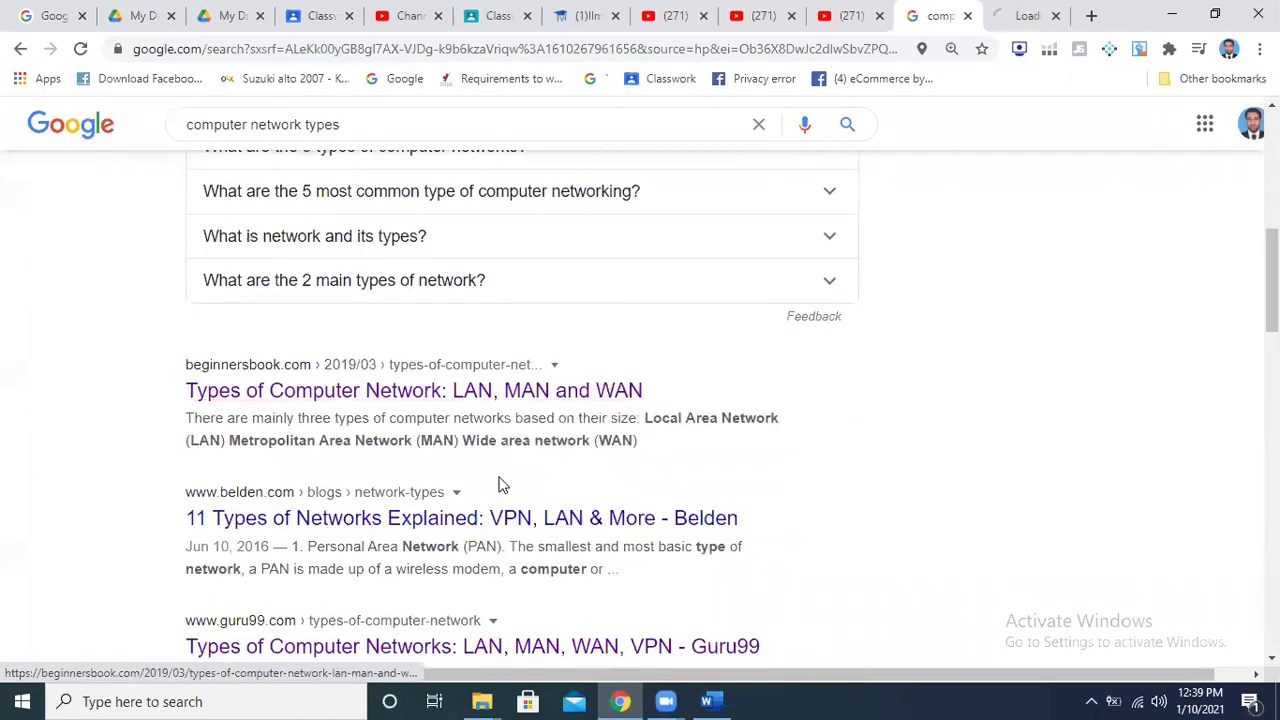
pyautogui.rightClick(500, 518)
pyautogui.click(572, 331)
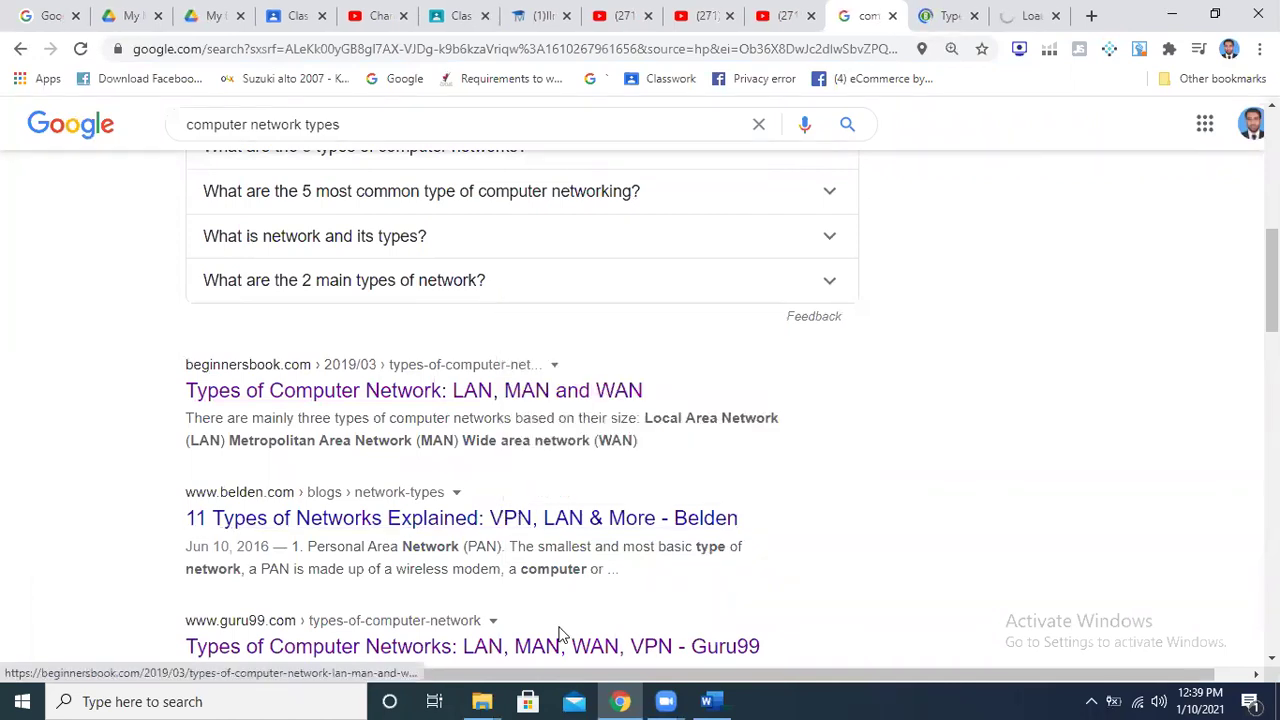
pyautogui.rightClick(558, 645)
pyautogui.click(643, 471)
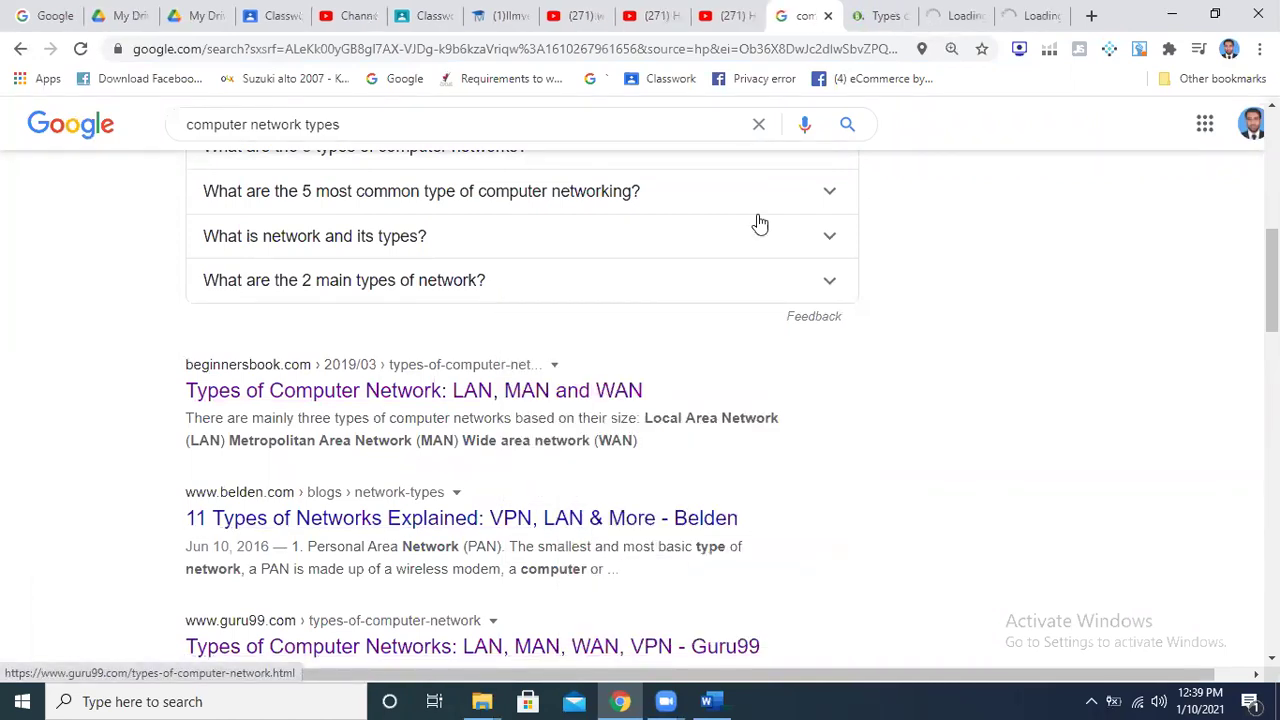
pyautogui.click(885, 15)
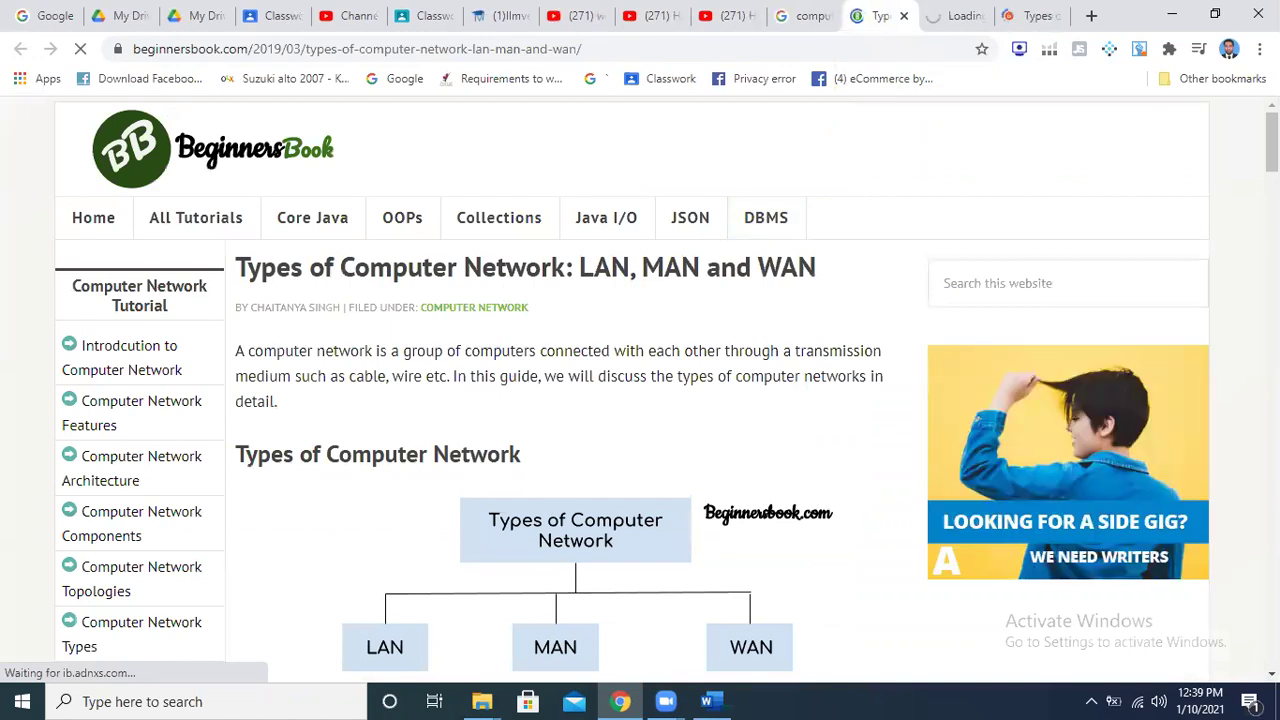
# Copy the Beginnersbook introduction paragraph into the Word document.
pyautogui.scroll(-5, 1230, 320)
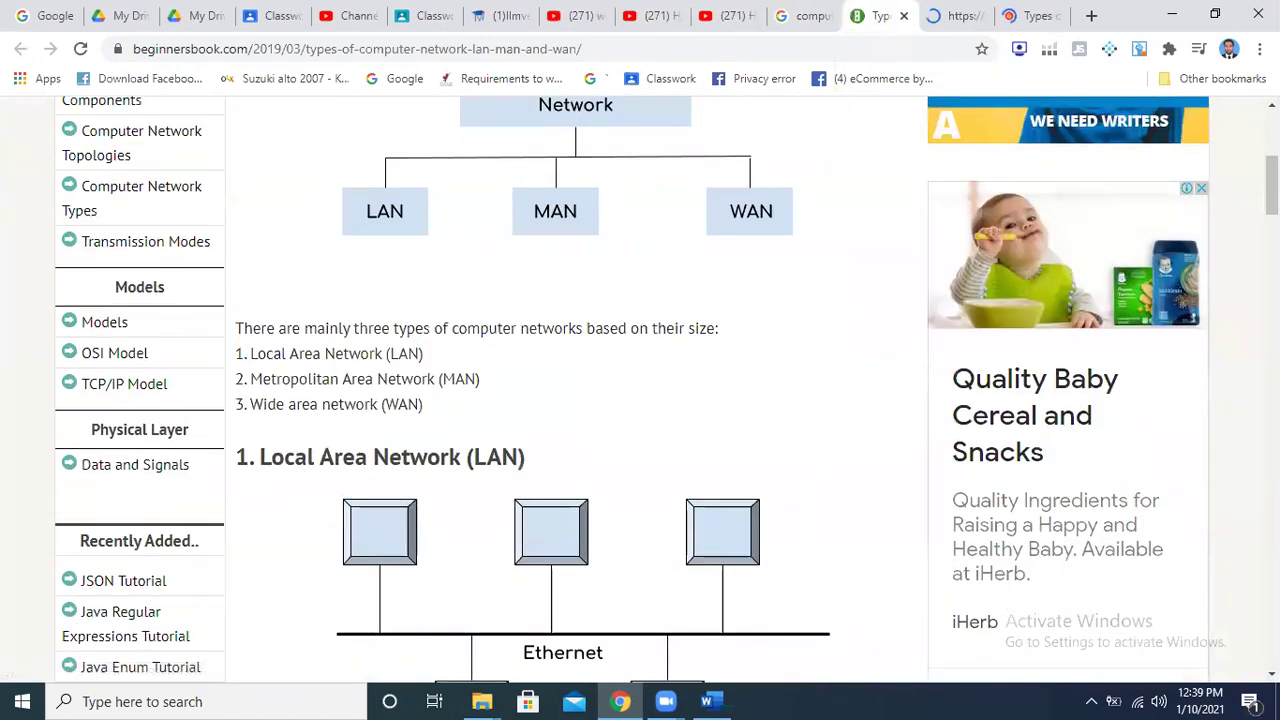
pyautogui.scroll(3, 640, 390)
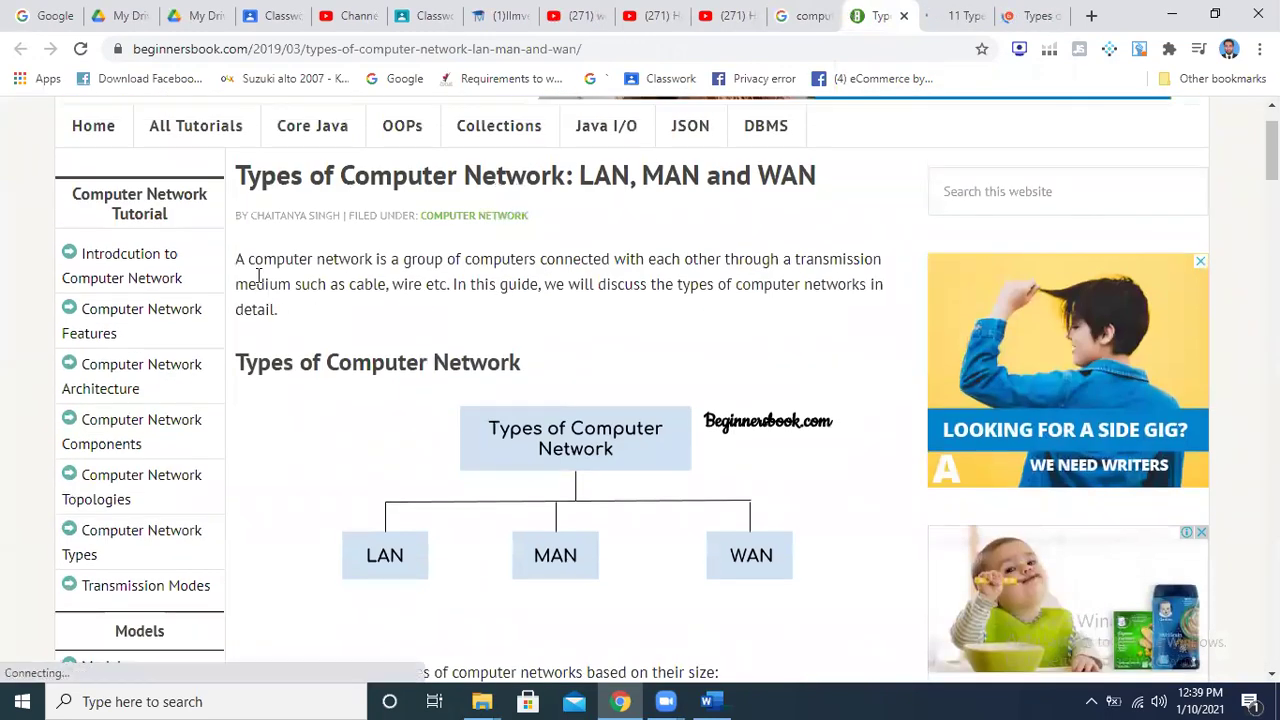
pyautogui.moveTo(240, 261); pyautogui.dragTo(294, 310)
pyautogui.moveTo(240, 261); pyautogui.dragTo(292, 317)
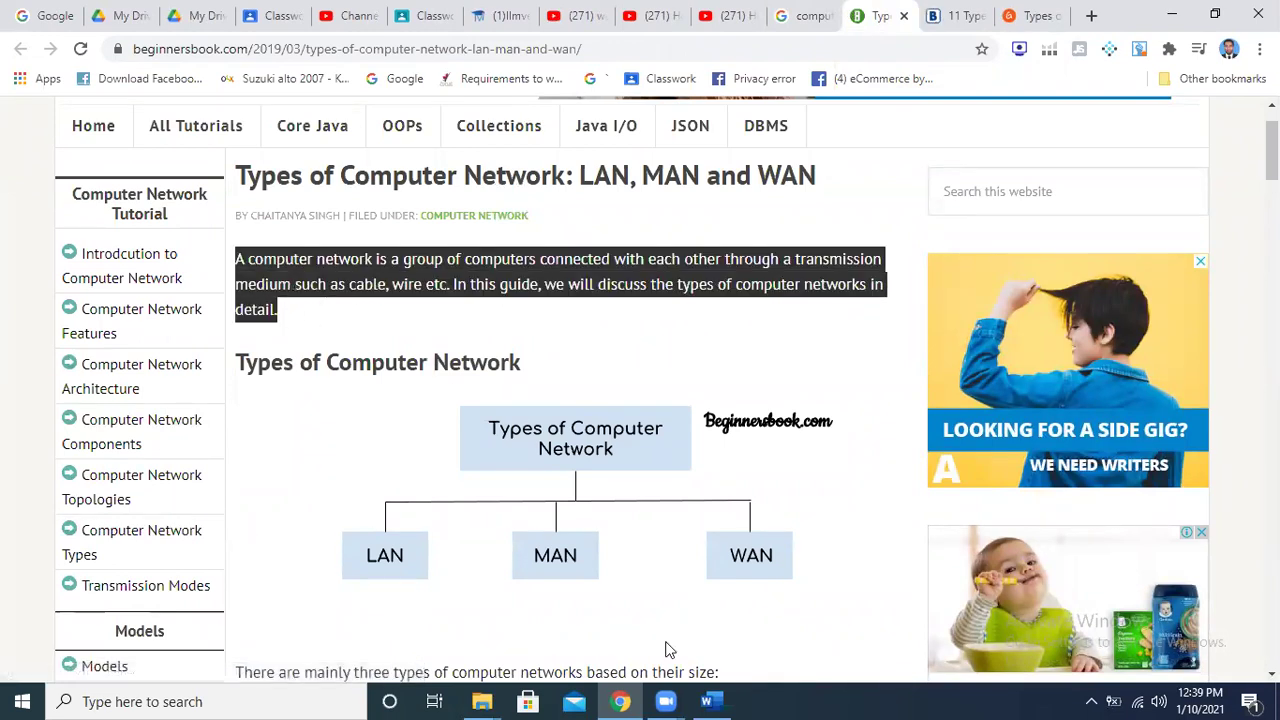
pyautogui.hotkey('alt', 'Tab')
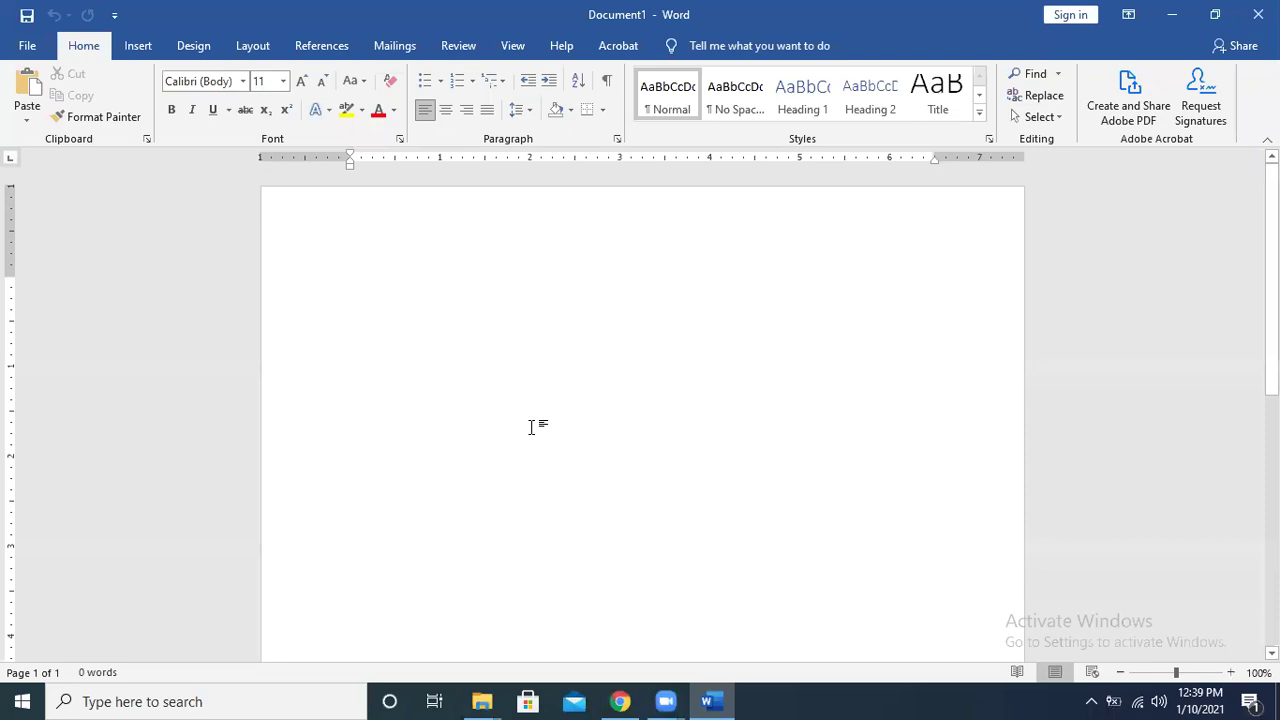
pyautogui.write('A computer network is a group of computers connected with each other through a transmission medium such as cable, wire etc. In this guide, we will discuss the types of computer networks in detail.')
pyautogui.hotkey('alt', 'Tab')
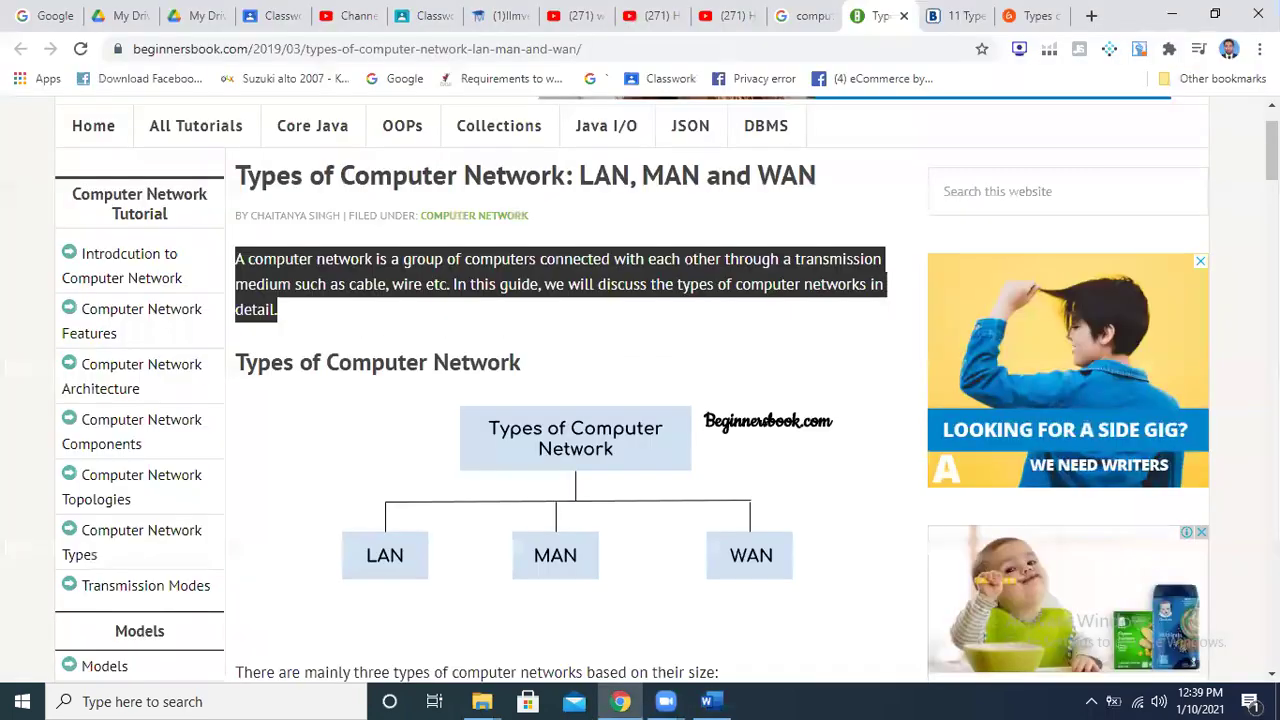
# Paste the WAN description with its advantages and disadvantages as a new paragraph in Word.
pyautogui.scroll(-4, 547, 537)
pyautogui.scroll(-4, 547, 537)
pyautogui.scroll(-3, 547, 537)
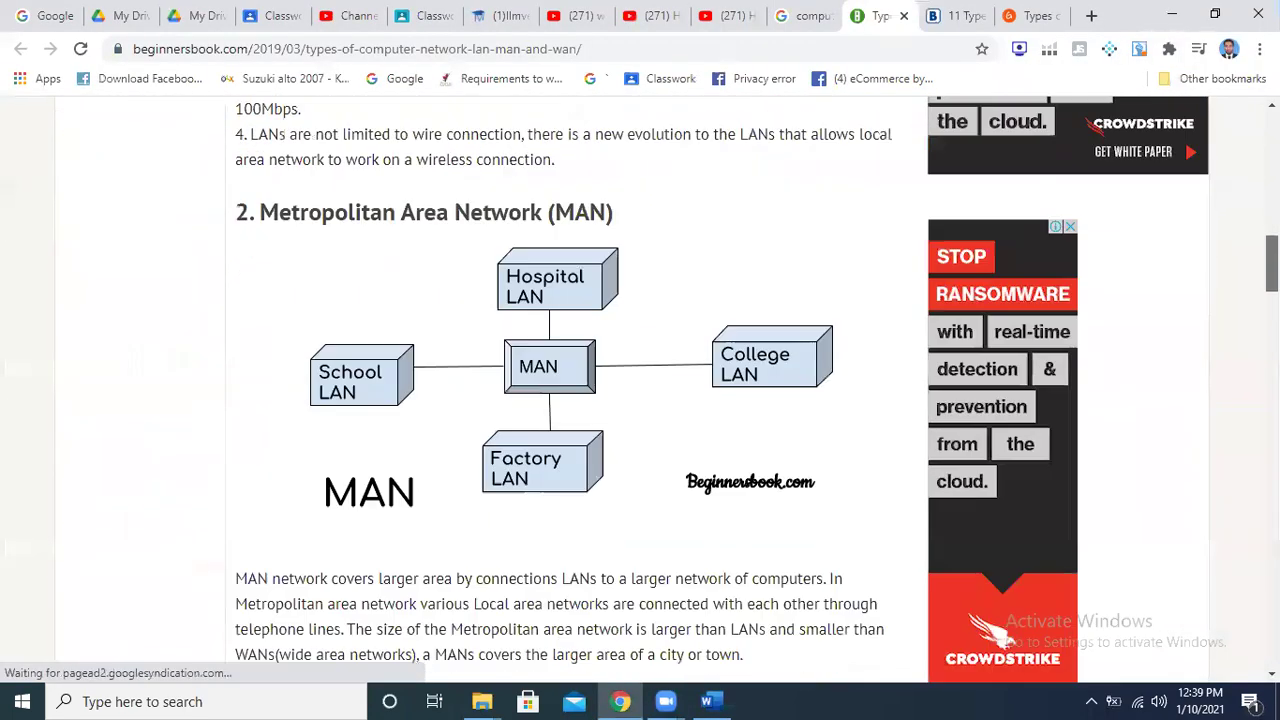
pyautogui.scroll(-4, 547, 537)
pyautogui.scroll(-5, 570, 390)
pyautogui.scroll(-5, 570, 390)
pyautogui.scroll(8, 570, 390)
pyautogui.scroll(-1, 570, 390)
pyautogui.scroll(-1, 548, 189)
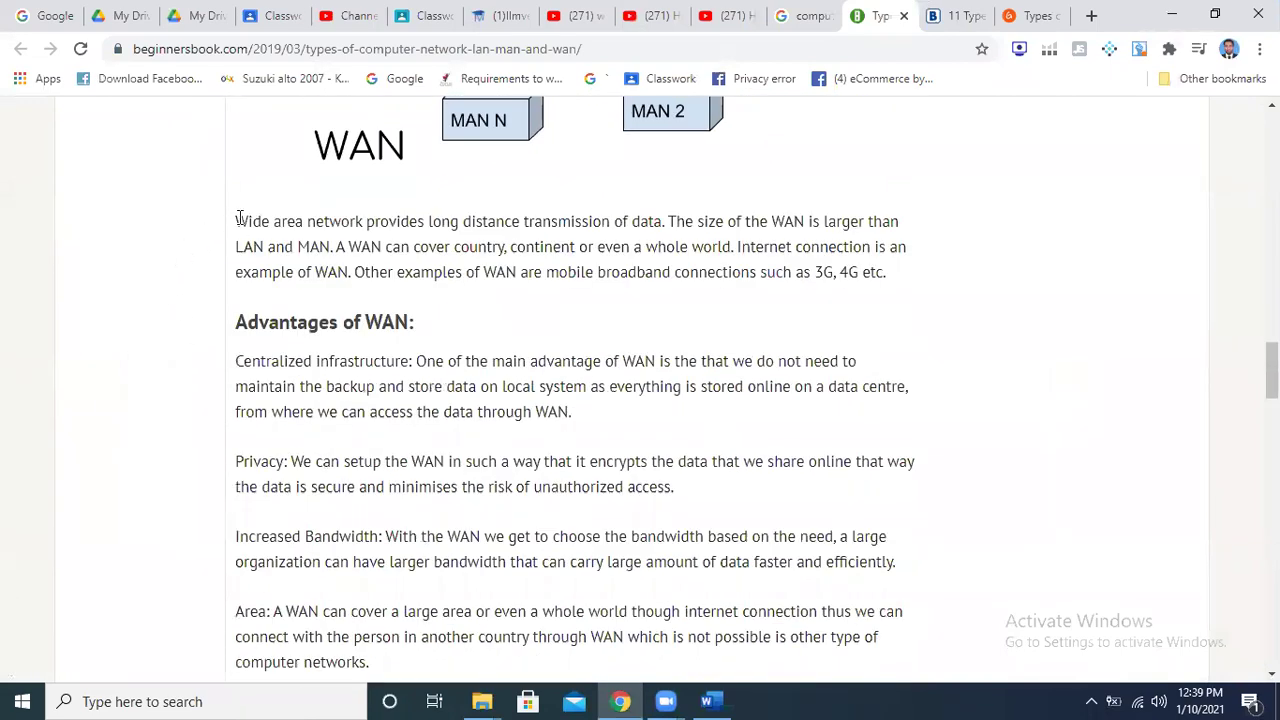
pyautogui.moveTo(236, 221); pyautogui.dragTo(492, 638)
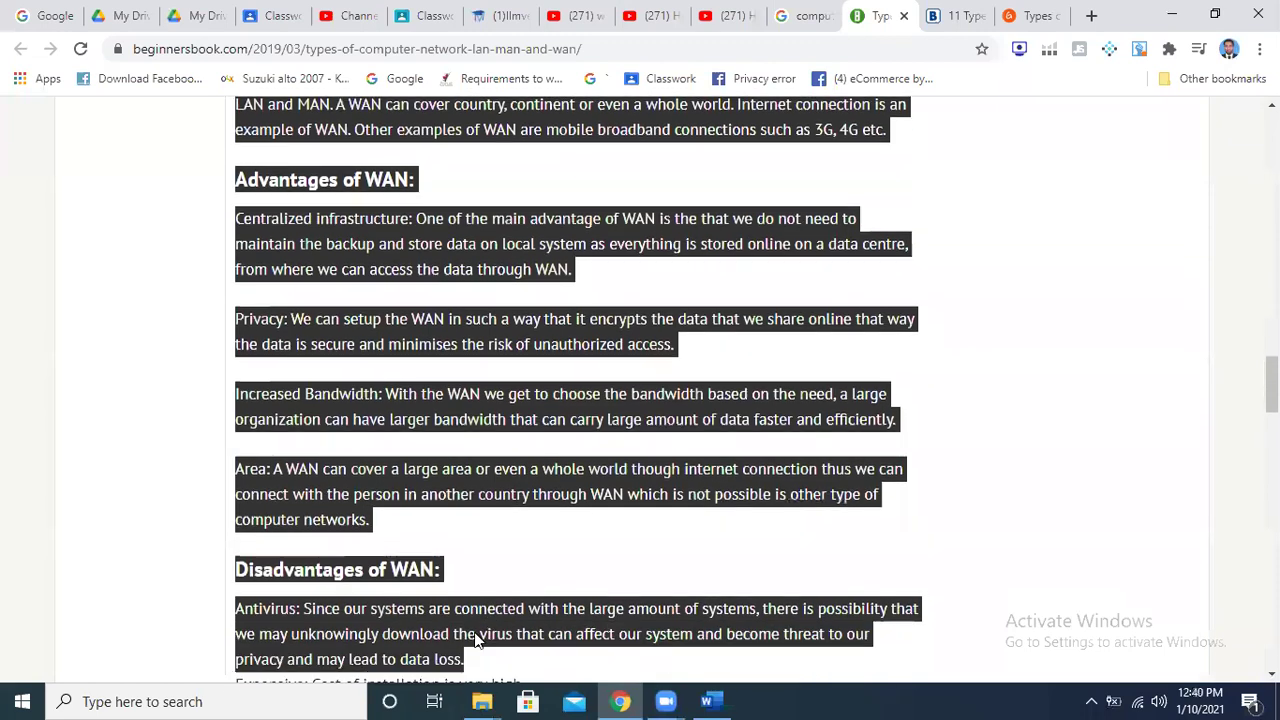
pyautogui.moveTo(492, 638); pyautogui.dragTo(744, 478)
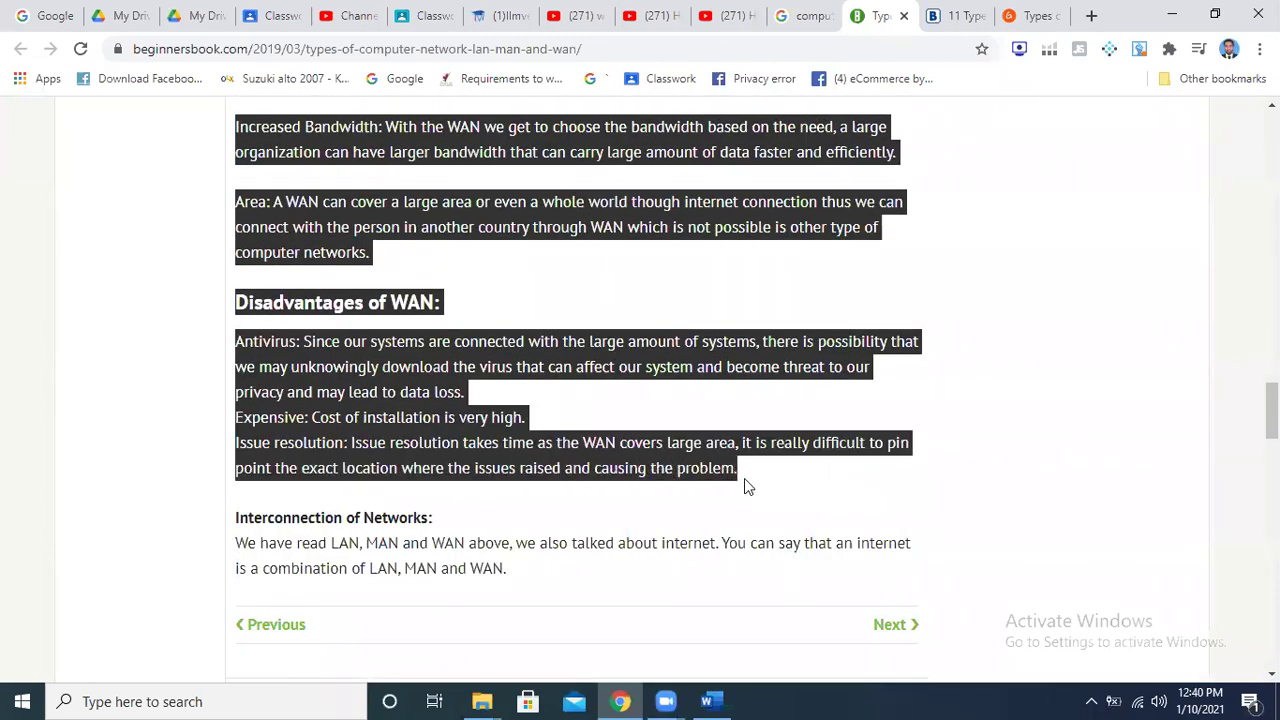
pyautogui.hotkey('alt', 'Tab')
pyautogui.press('Return')
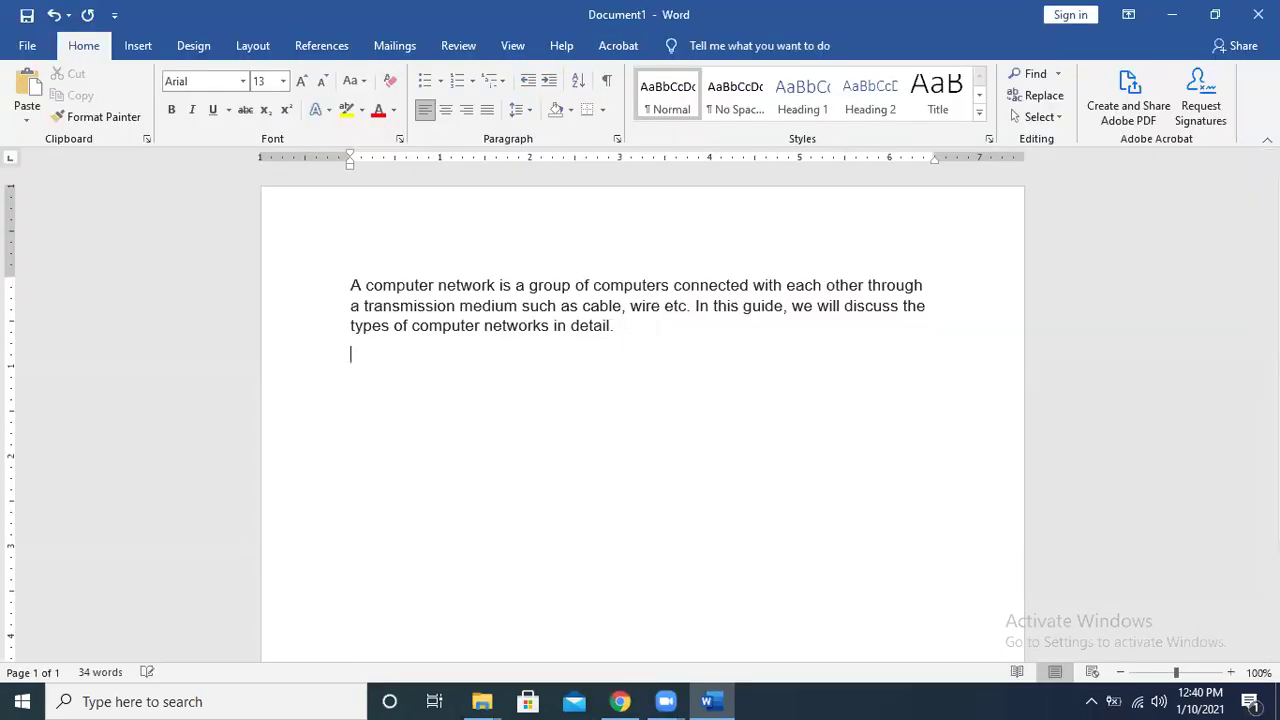
pyautogui.hotkey('ctrl', 'v')
pyautogui.hotkey('alt', 'Tab')
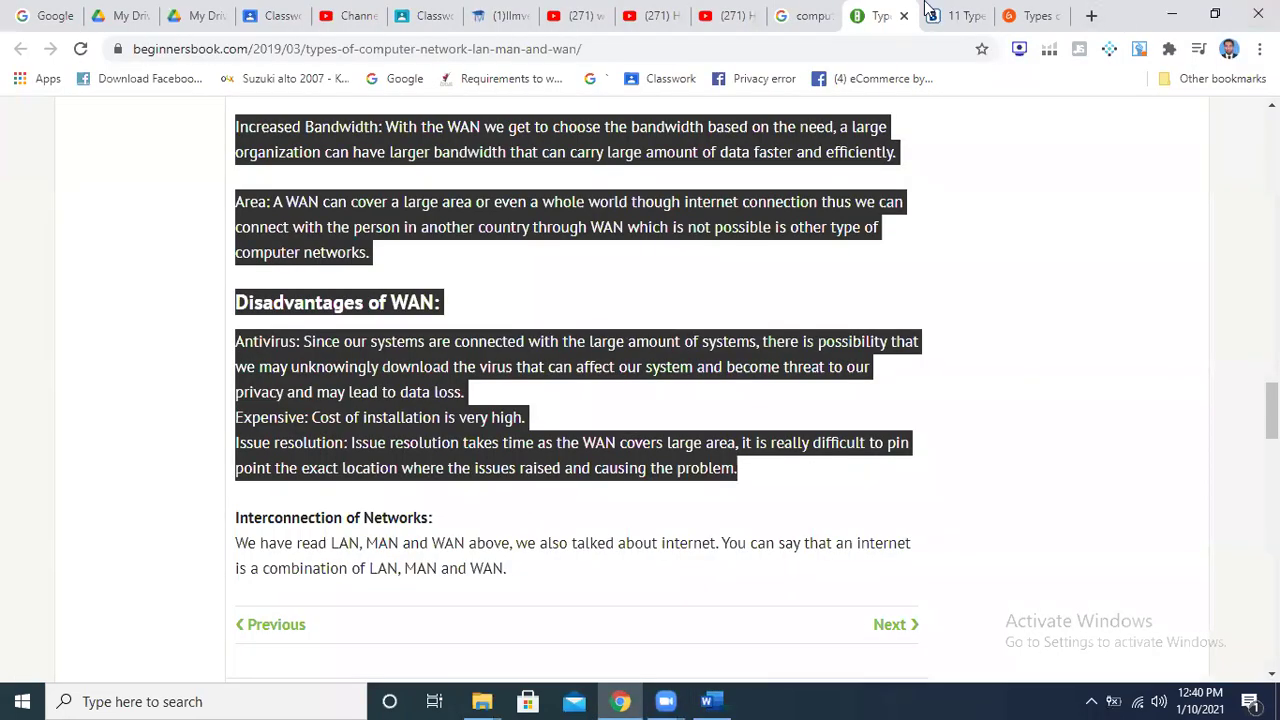
# Paste Guru99's list of six network tutorial links below the WAN text.
pyautogui.click(950, 12)
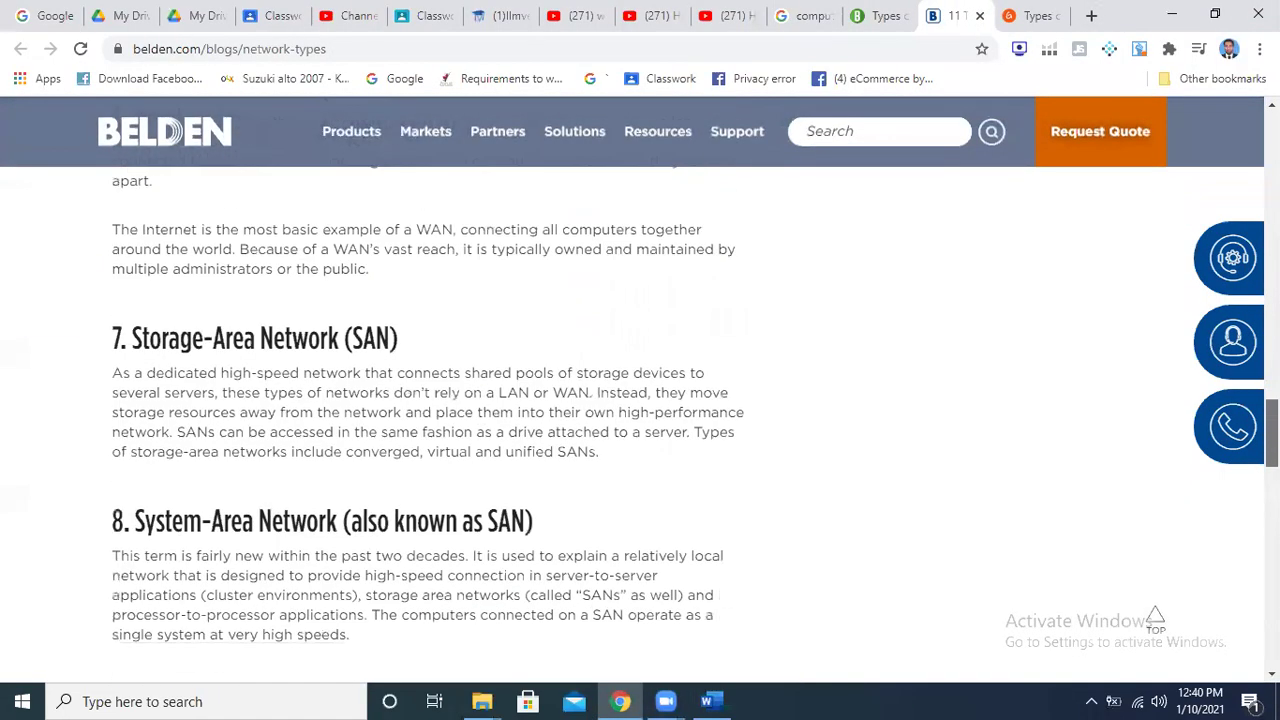
pyautogui.click(1027, 13)
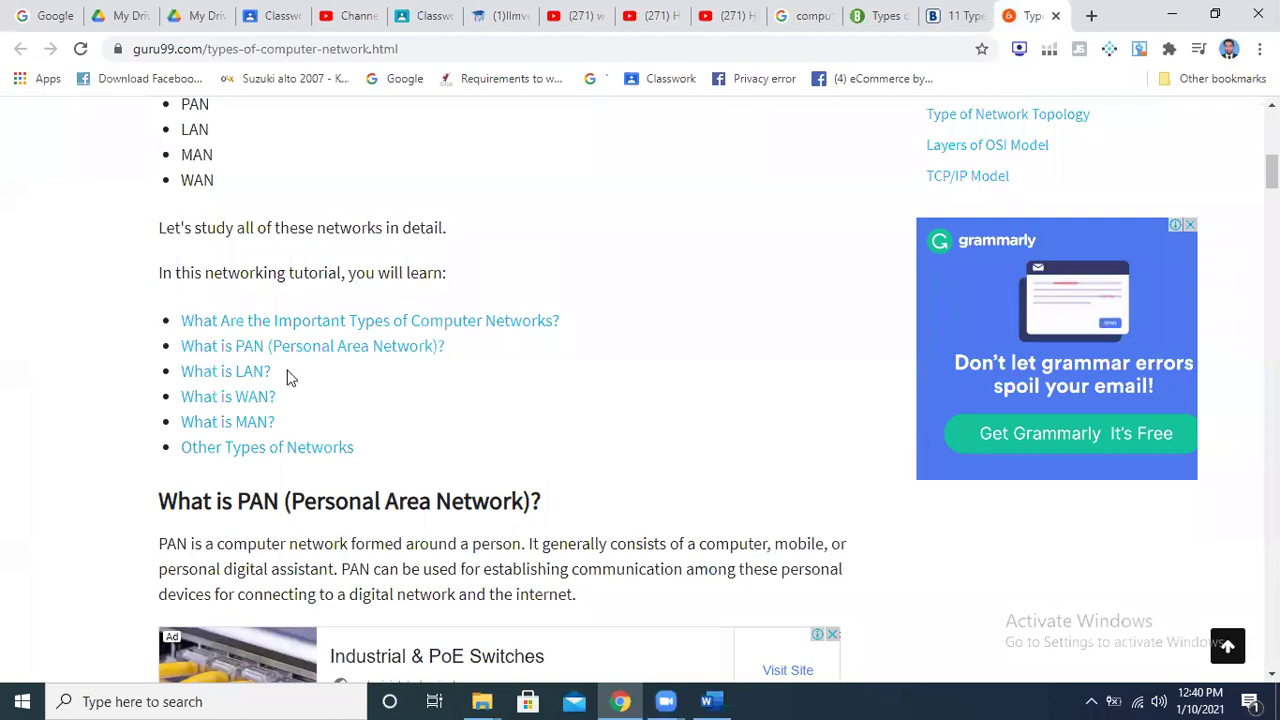
pyautogui.moveTo(126, 309); pyautogui.dragTo(497, 447)
pyautogui.hotkey('alt', 'Tab')
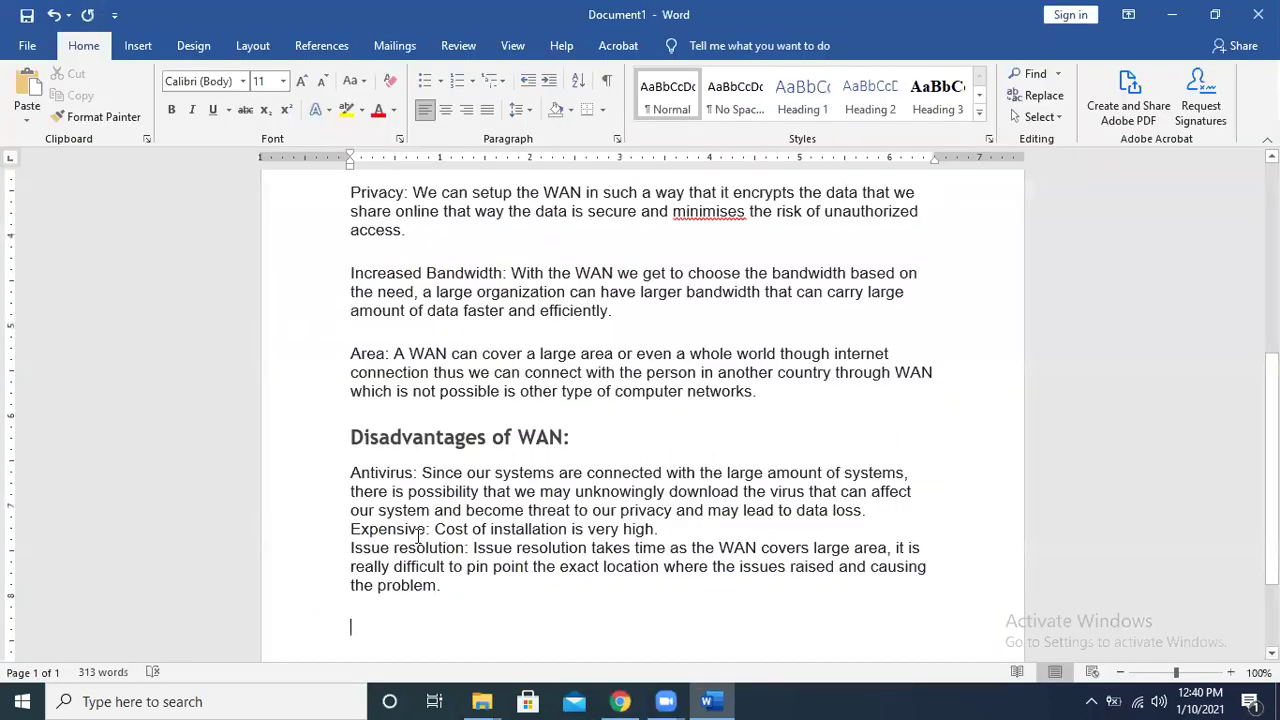
pyautogui.hotkey('ctrl', 'v')
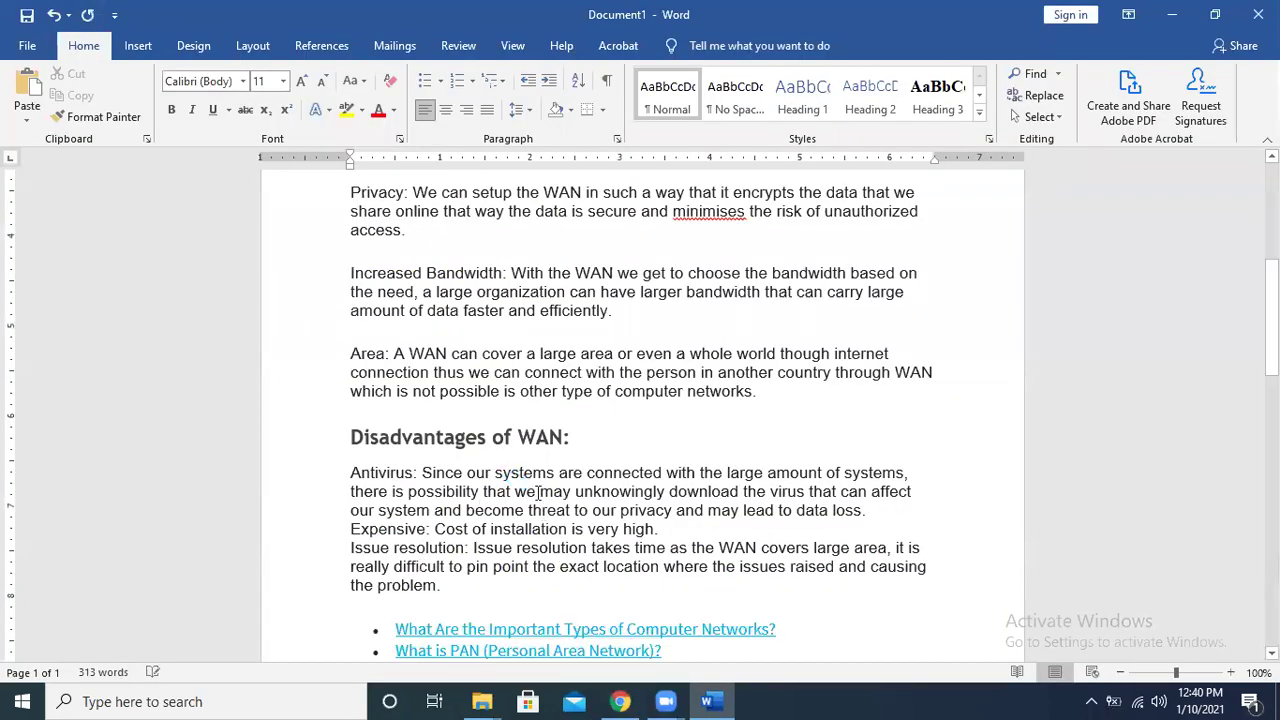
pyautogui.hotkey('alt', 'Tab')
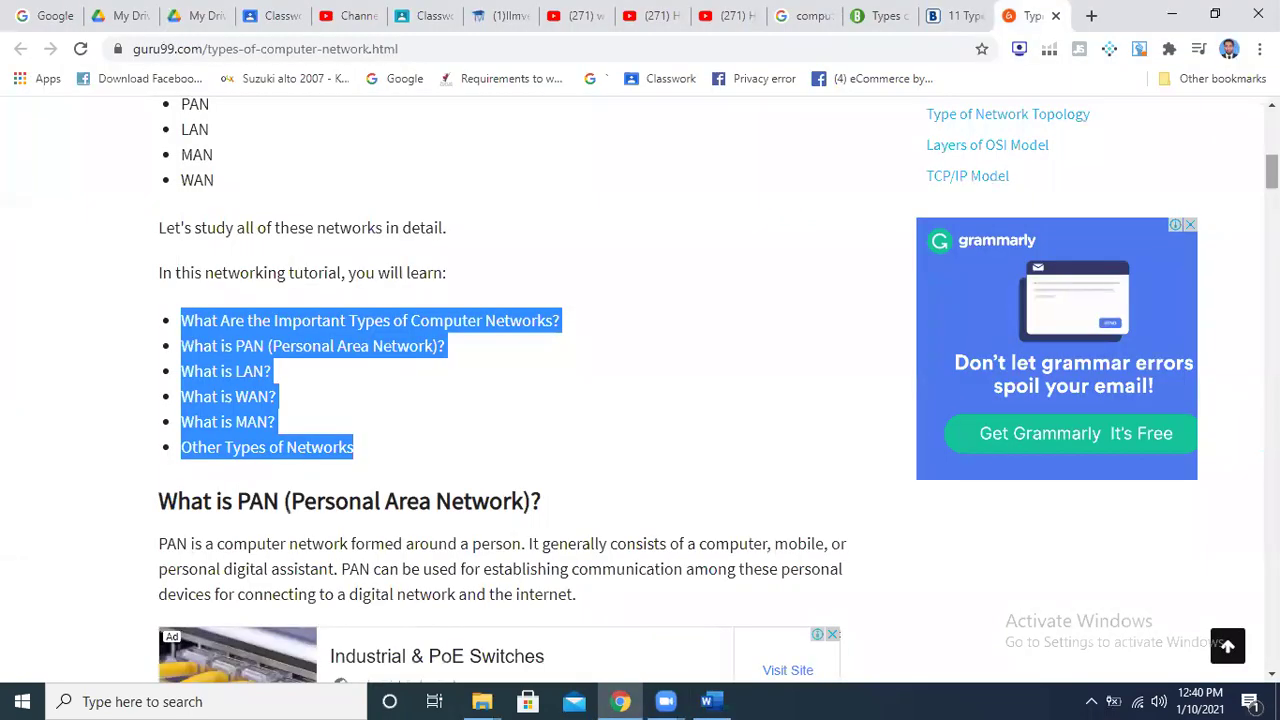
# Browse further down the Guru99 article, then return to the Word document.
pyautogui.scroll(-10, 920, 320)
pyautogui.scroll(-5, 500, 390)
pyautogui.scroll(-5, 500, 390)
pyautogui.scroll(-5, 500, 390)
pyautogui.scroll(-5, 500, 390)
pyautogui.scroll(-10, 500, 390)
pyautogui.scroll(-5, 500, 390)
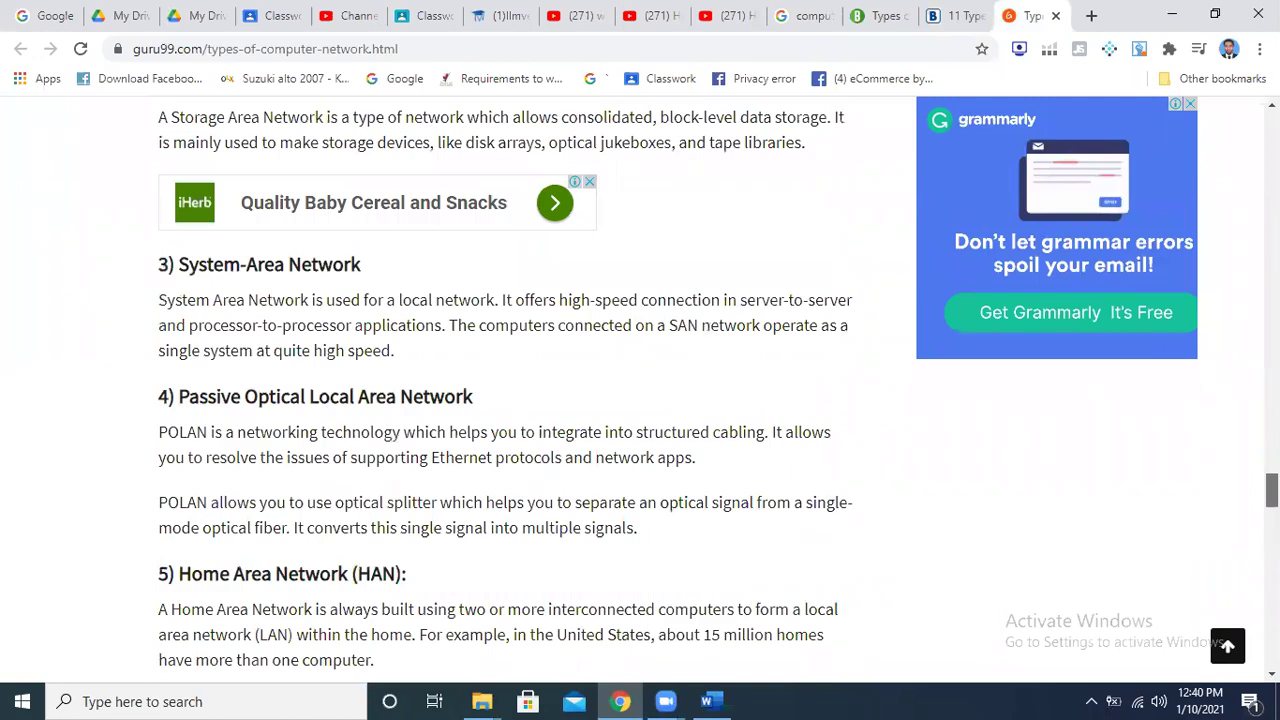
pyautogui.scroll(-5, 500, 390)
pyautogui.scroll(-5, 500, 390)
pyautogui.scroll(-5, 500, 390)
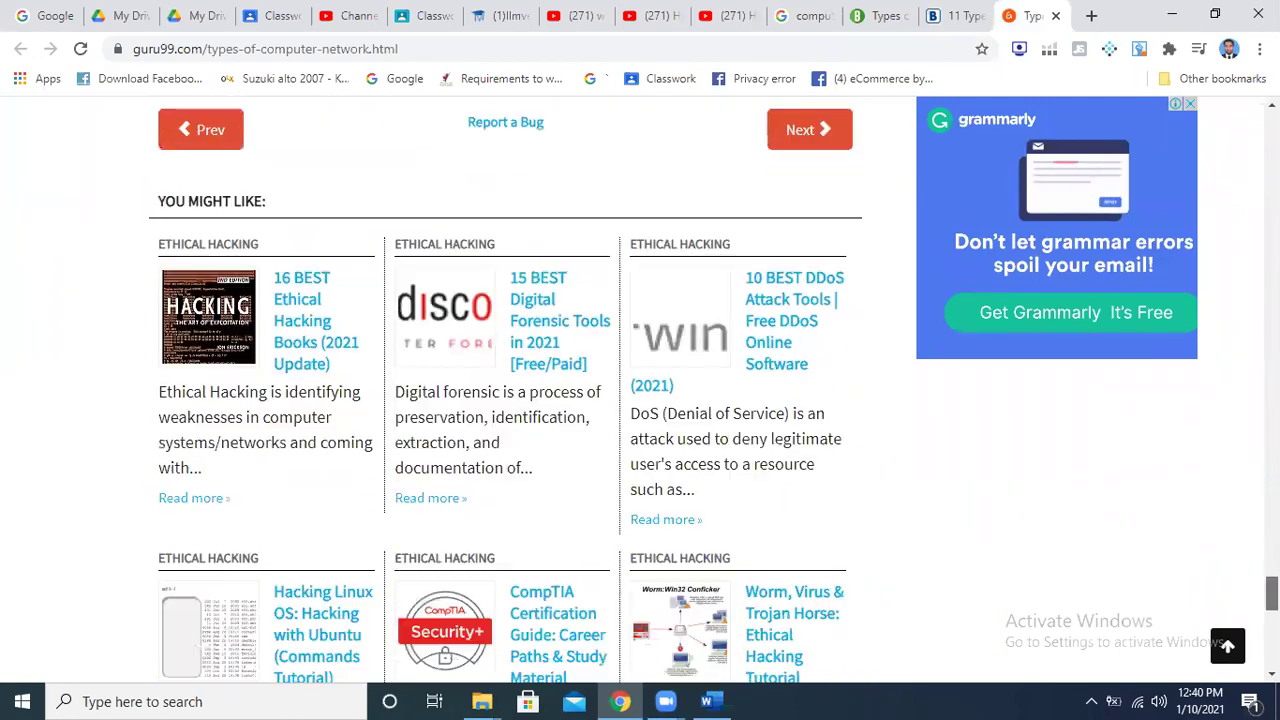
pyautogui.scroll(-5, 500, 390)
pyautogui.scroll(-5, 500, 390)
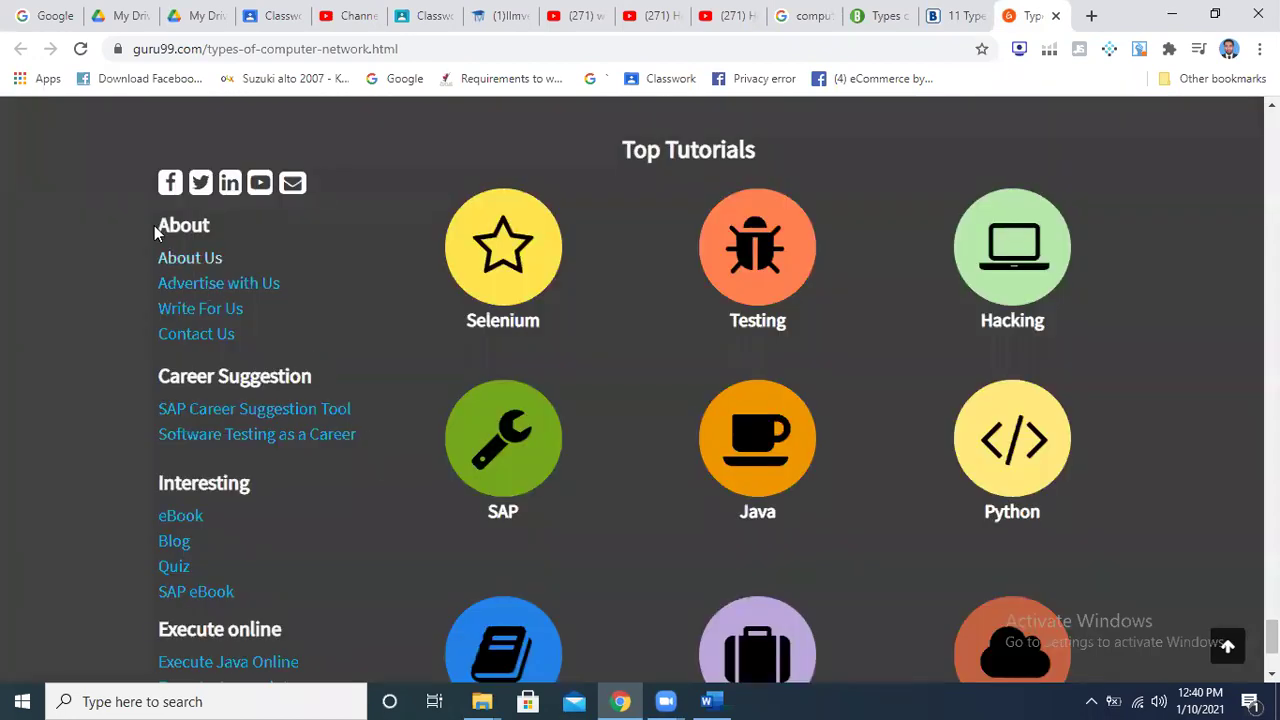
pyautogui.moveTo(155, 232); pyautogui.dragTo(200, 340)
pyautogui.click(130, 215)
pyautogui.moveTo(185, 250); pyautogui.dragTo(268, 326)
pyautogui.click(143, 249)
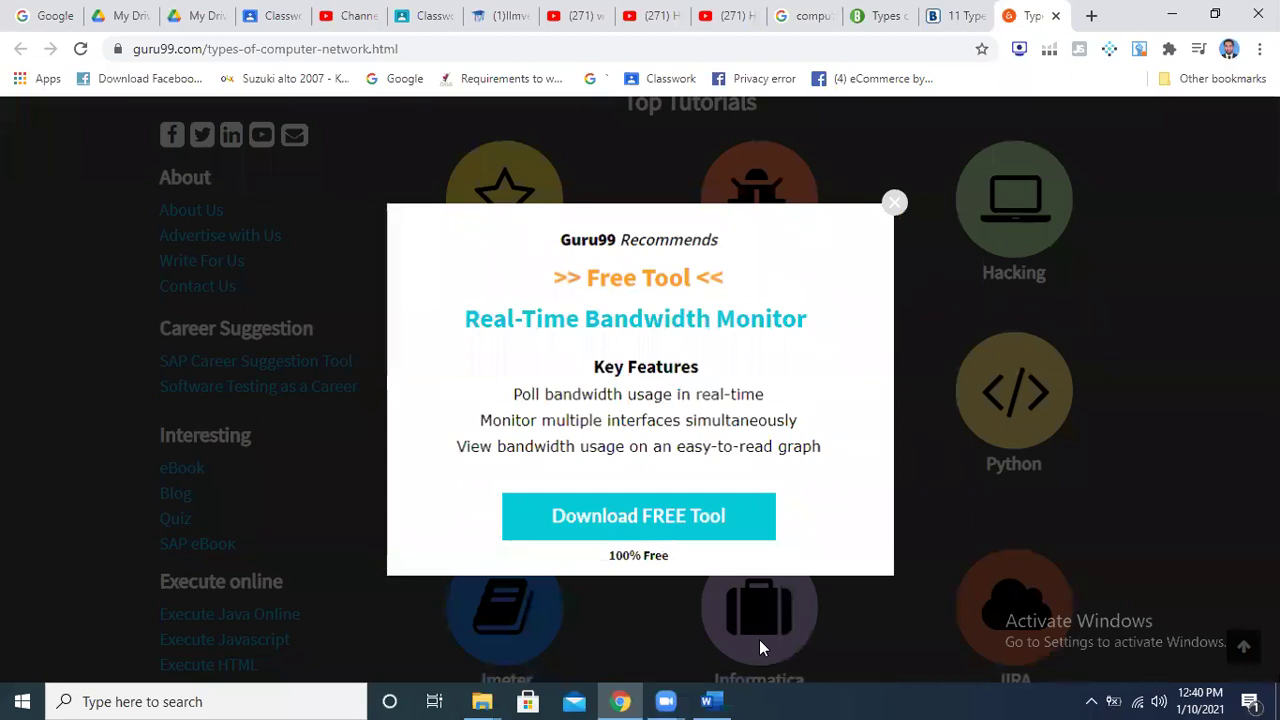
pyautogui.hotkey('alt', 'Tab')
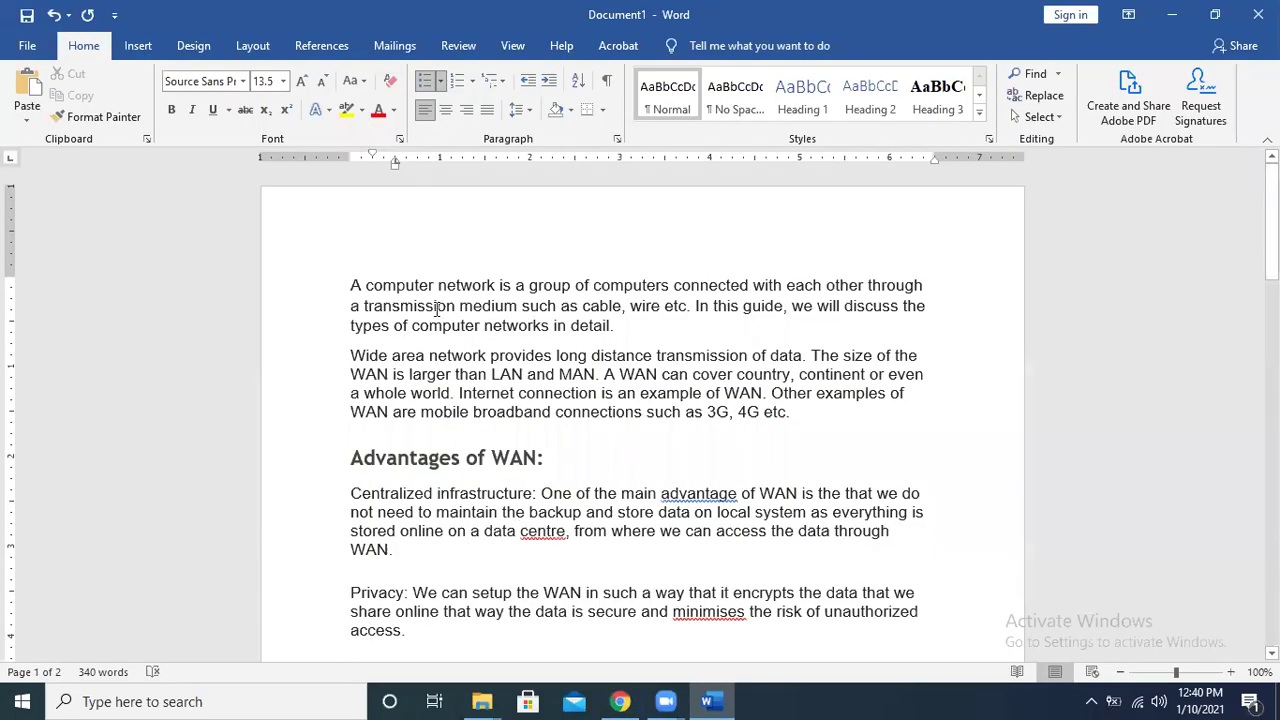
# Save the document to the Desktop as Temp1.
pyautogui.click(27, 50)
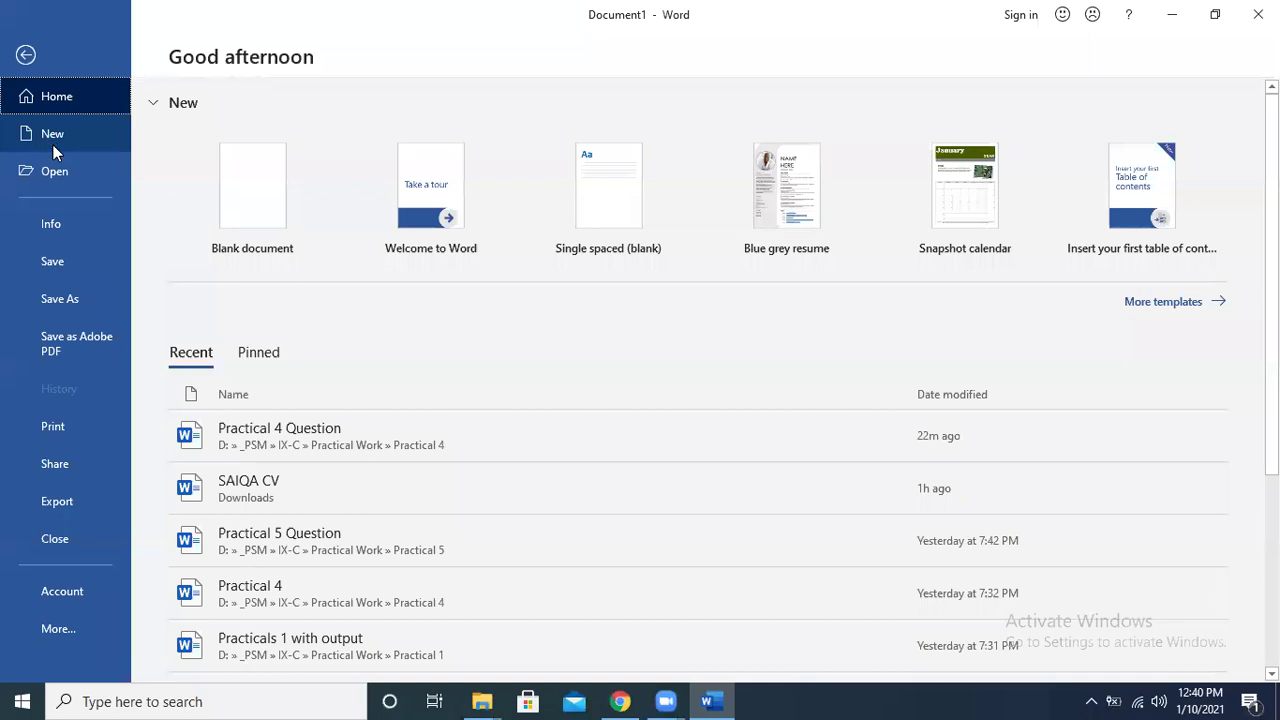
pyautogui.click(75, 264)
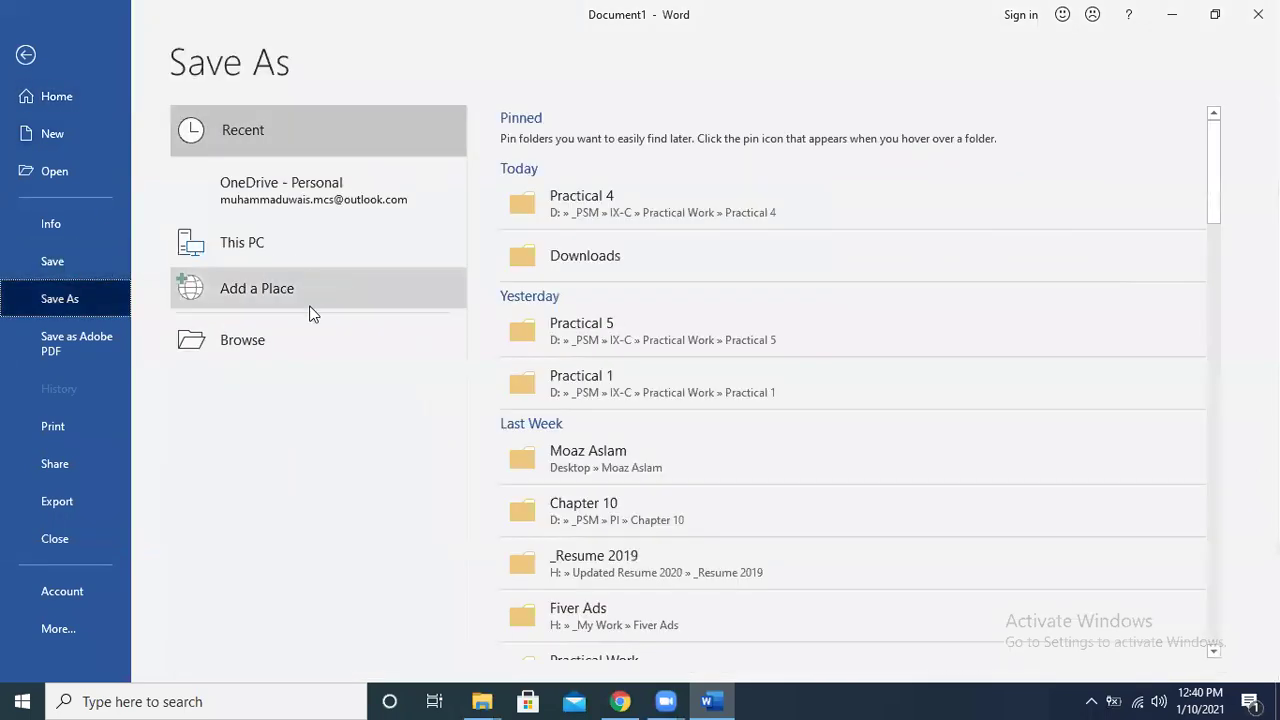
pyautogui.click(246, 340)
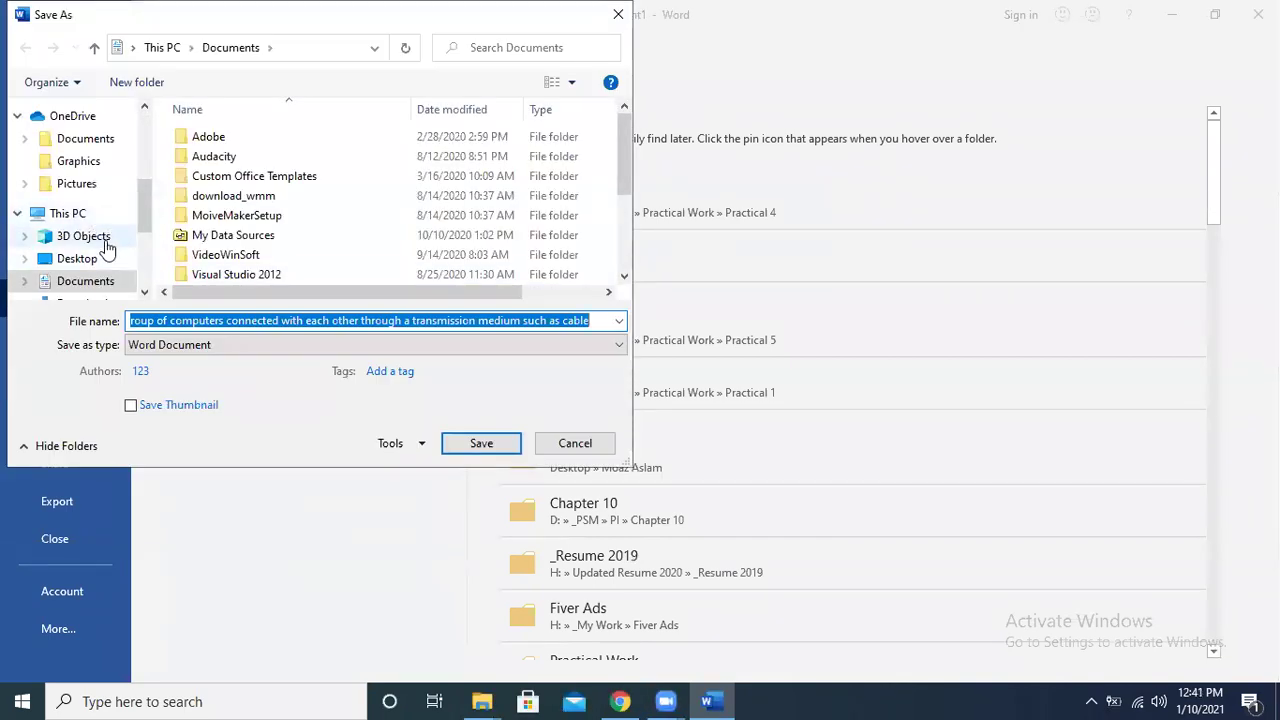
pyautogui.click(95, 258)
pyautogui.write('Temp1')
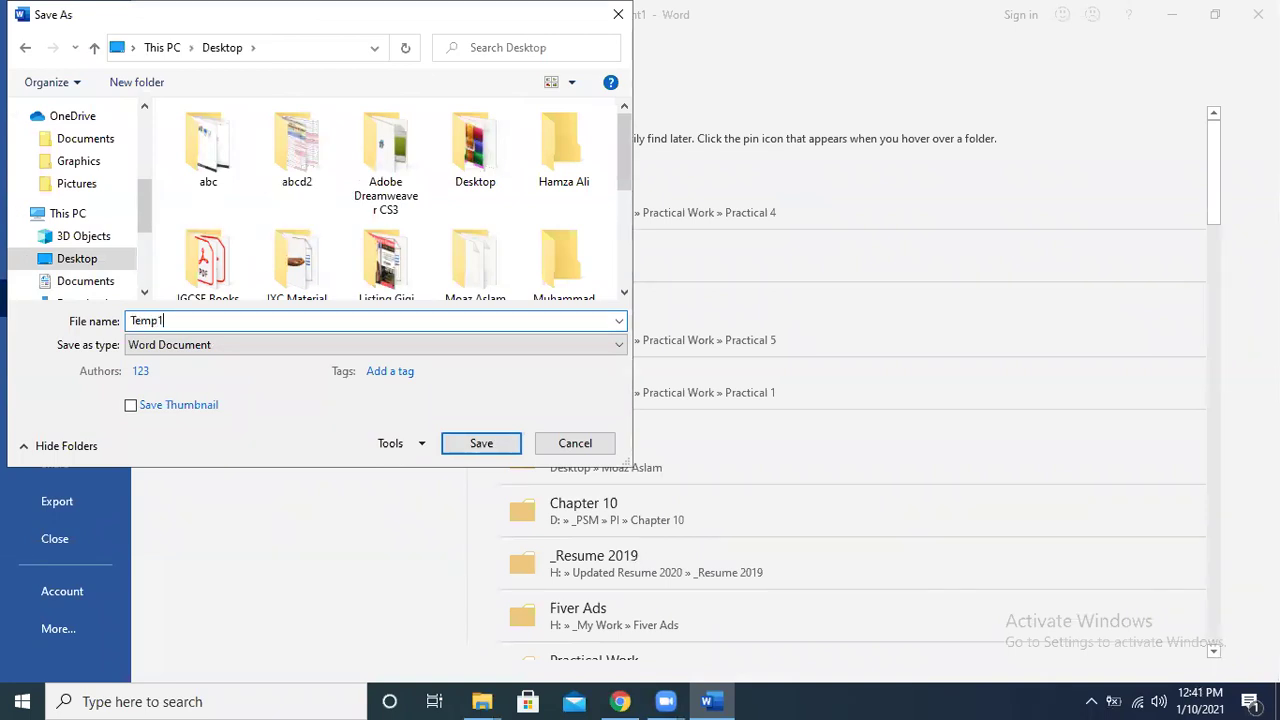
pyautogui.press('Return')
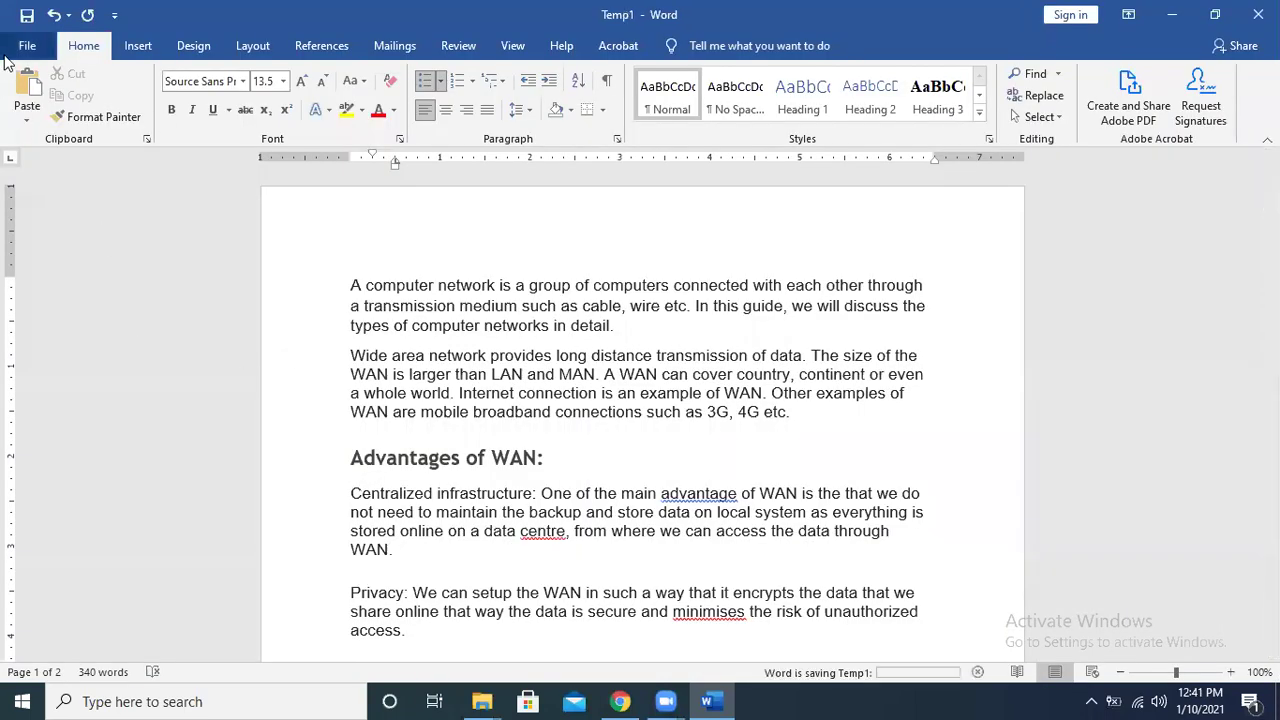
# Save another copy on the Desktop renamed Temp2.
pyautogui.click(27, 45)
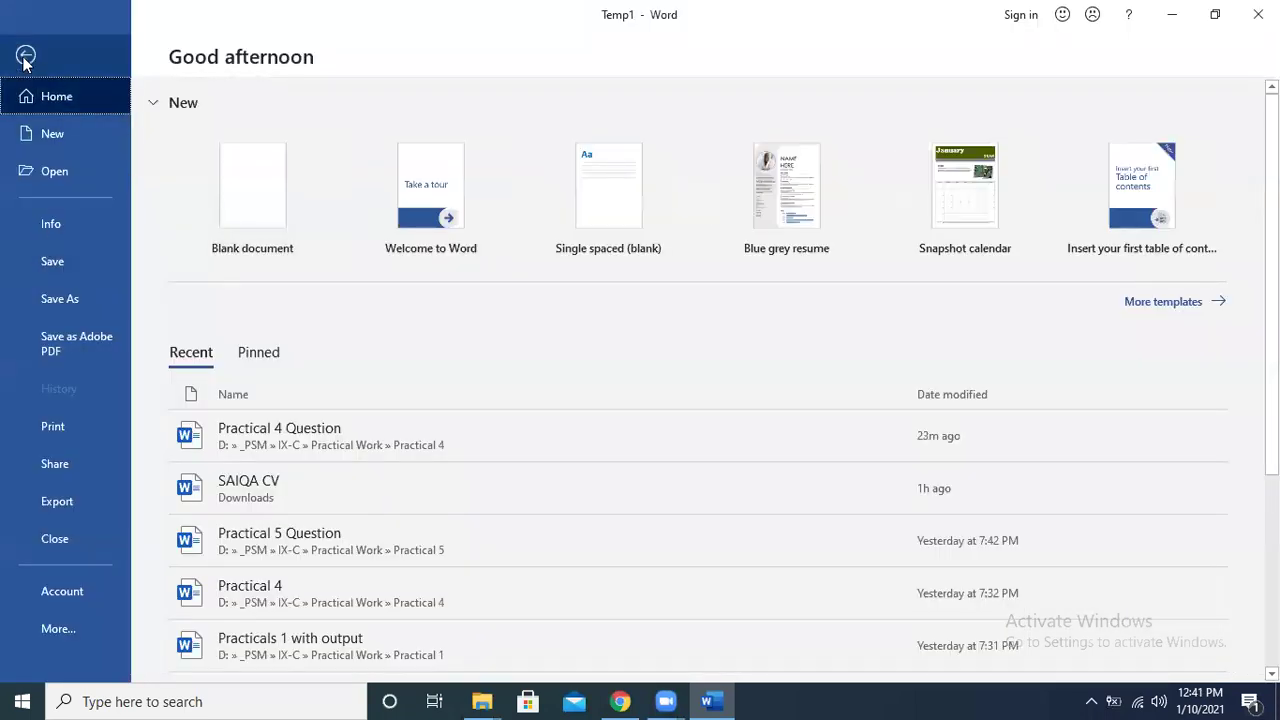
pyautogui.click(25, 56)
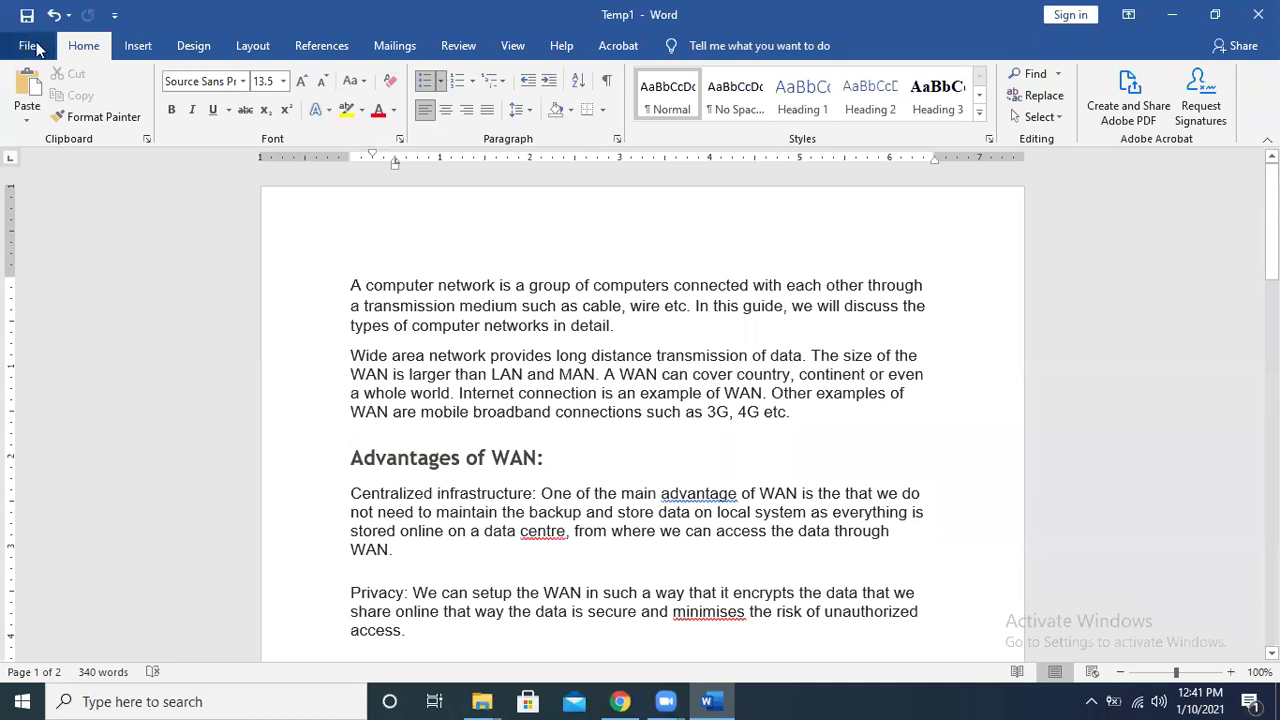
pyautogui.click(640, 328)
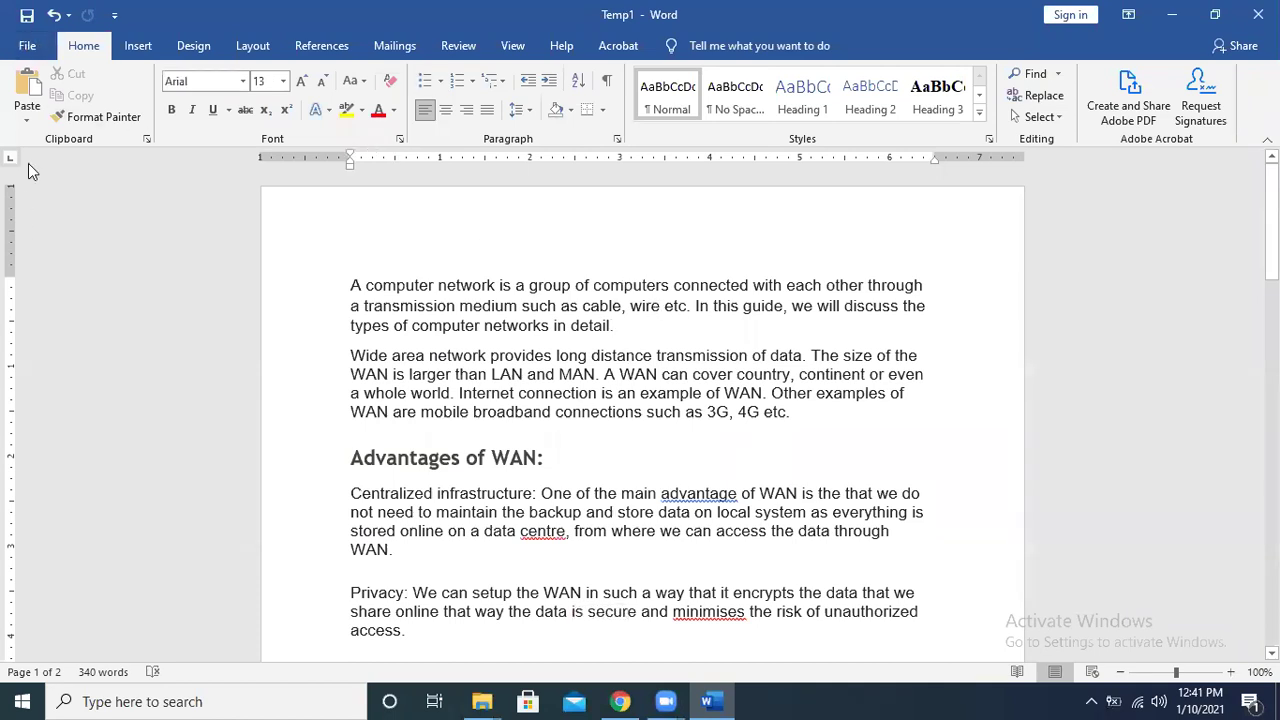
pyautogui.click(27, 45)
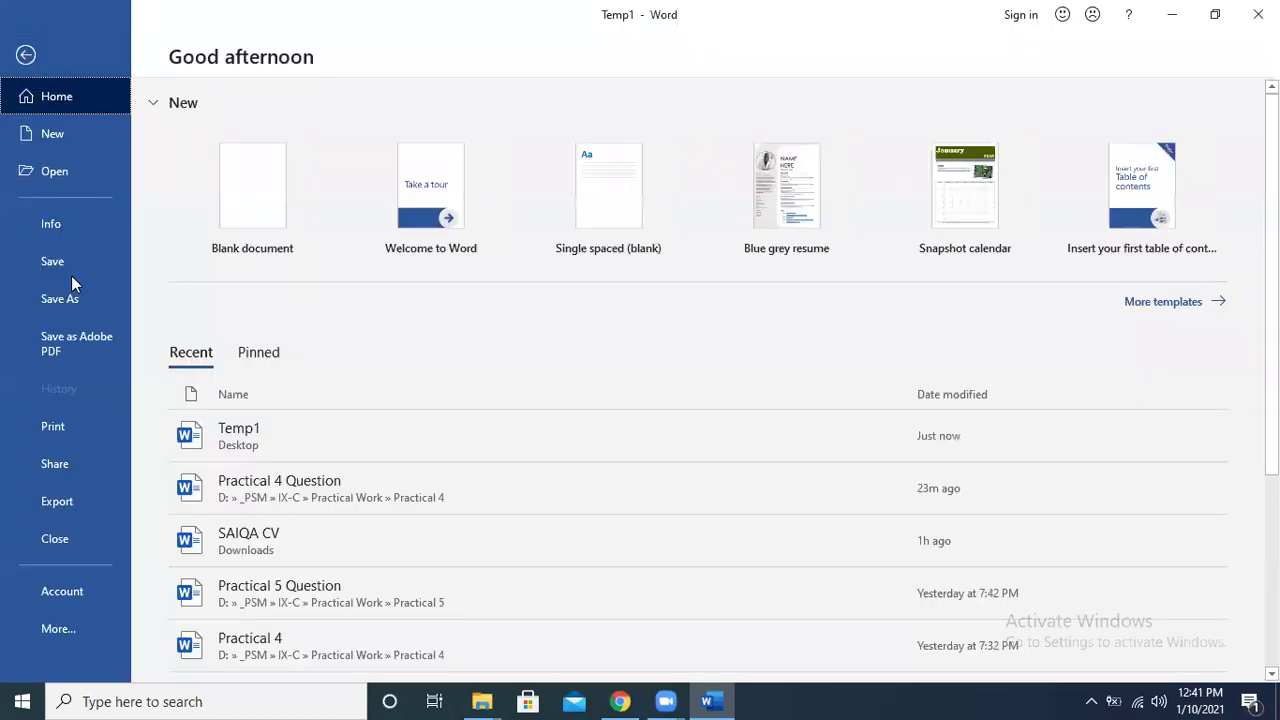
pyautogui.click(92, 302)
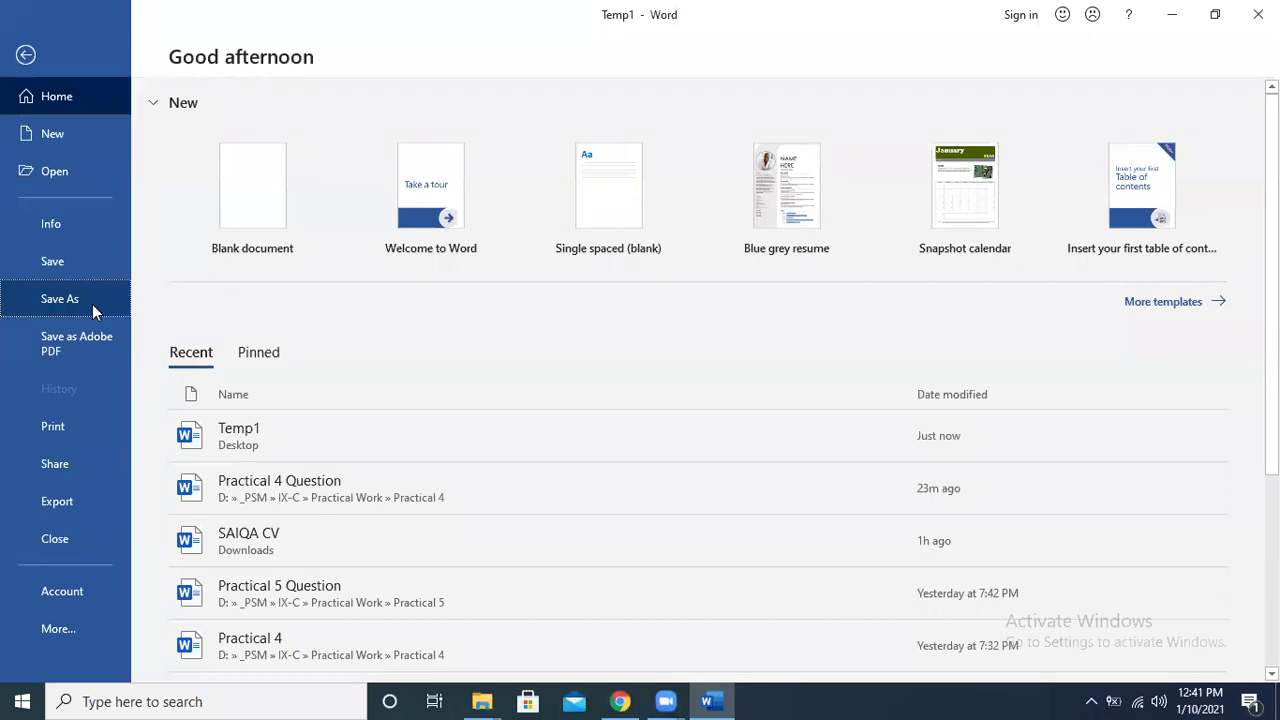
pyautogui.click(302, 323)
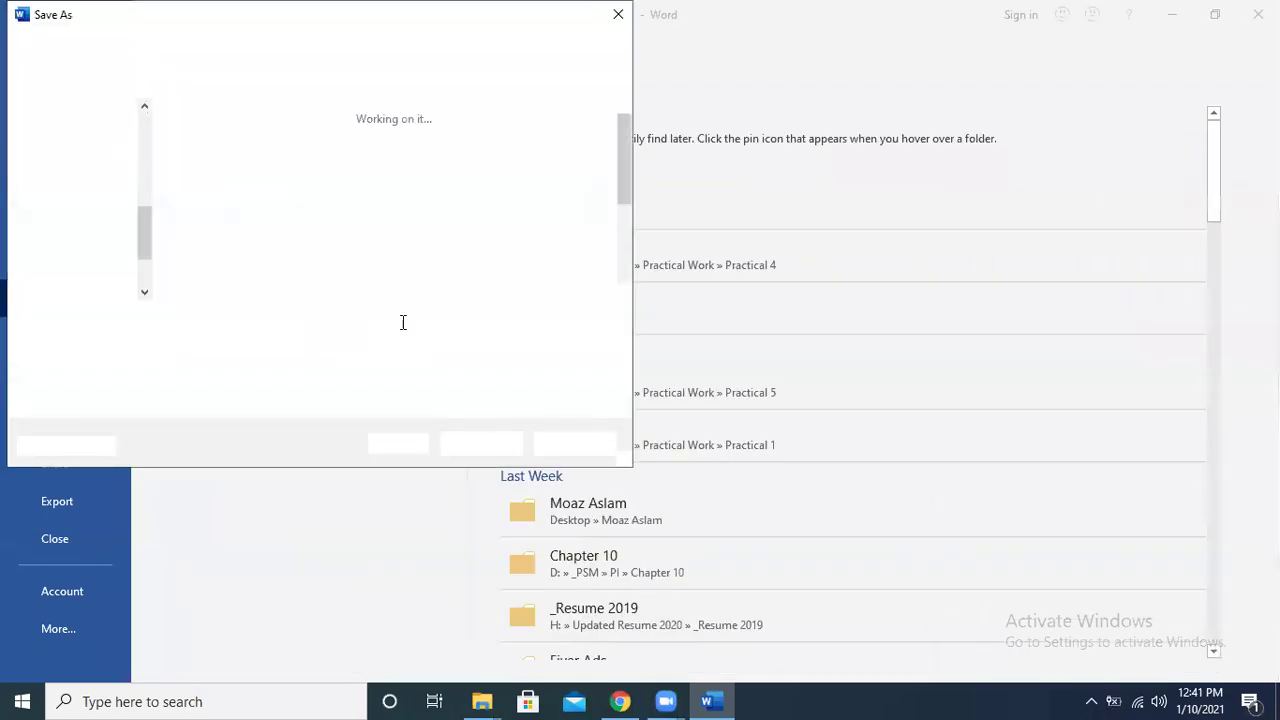
pyautogui.click(228, 317)
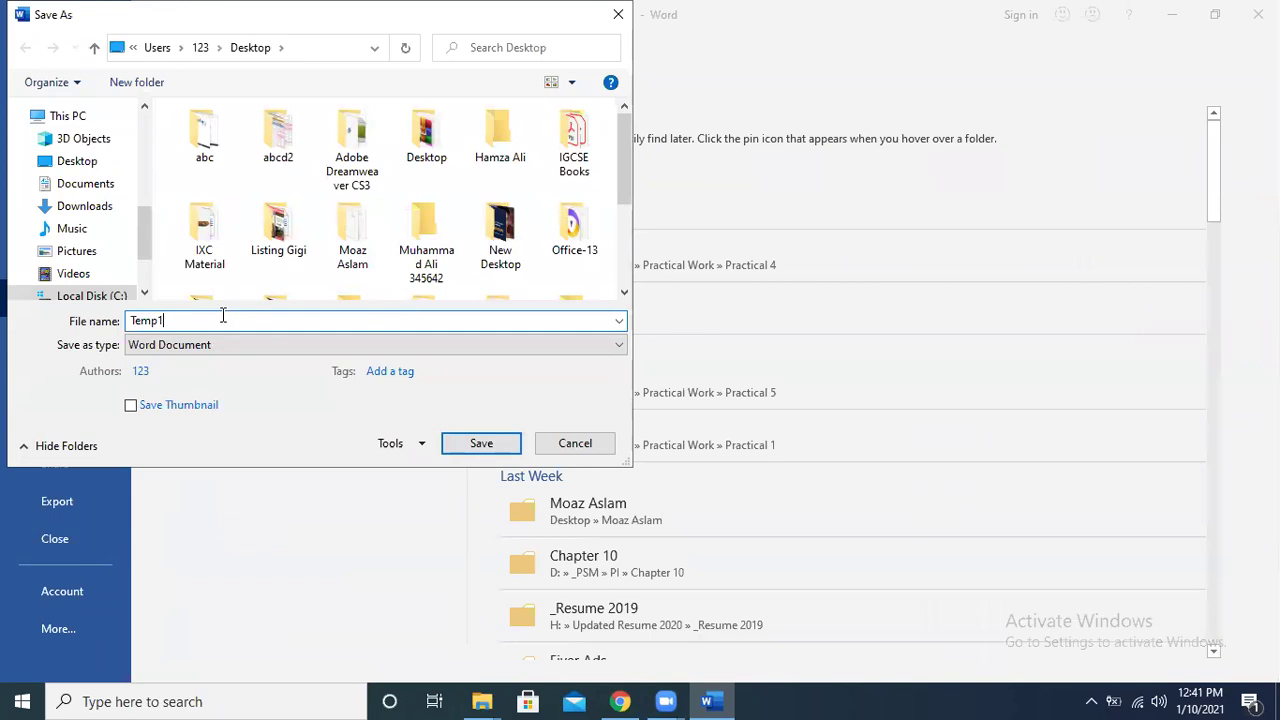
pyautogui.press('BackSpace')
pyautogui.write('2')
pyautogui.press('Return')
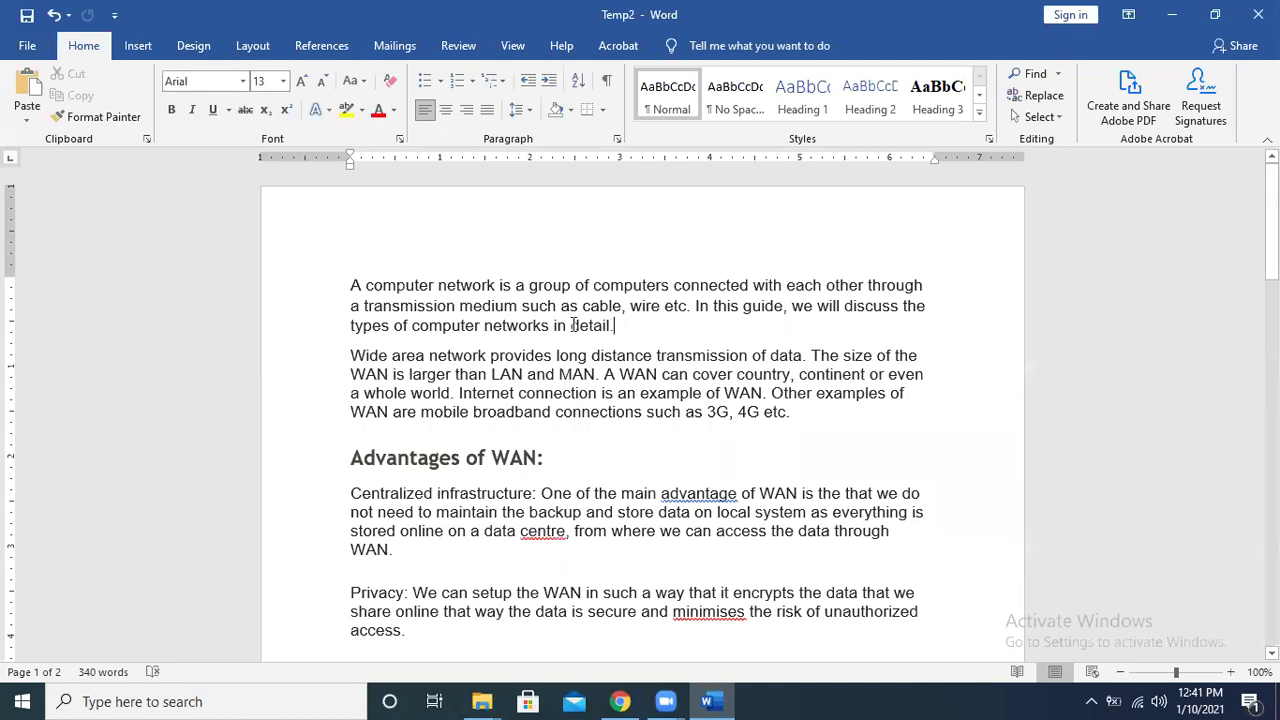
# Try saving Temp2 as an Adobe PDF, acknowledge the expired-trial message, and minimize Word.
pyautogui.click(26, 46)
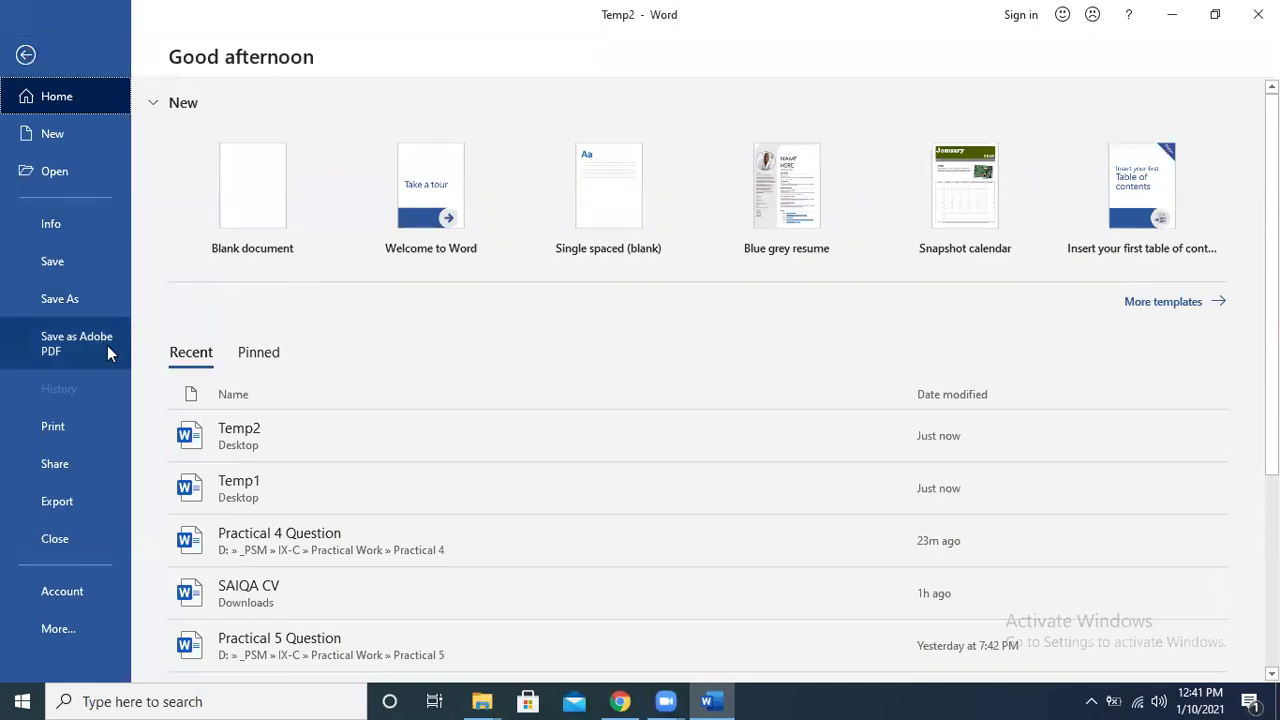
pyautogui.click(26, 54)
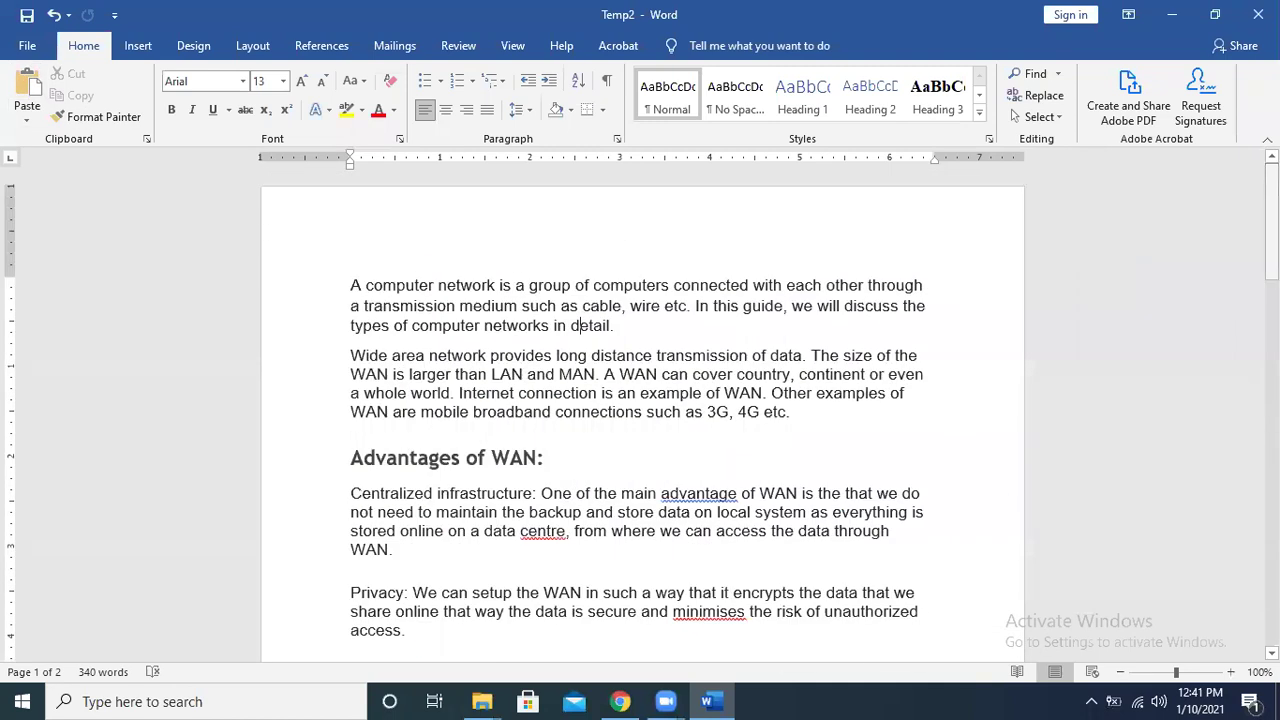
pyautogui.click(27, 45)
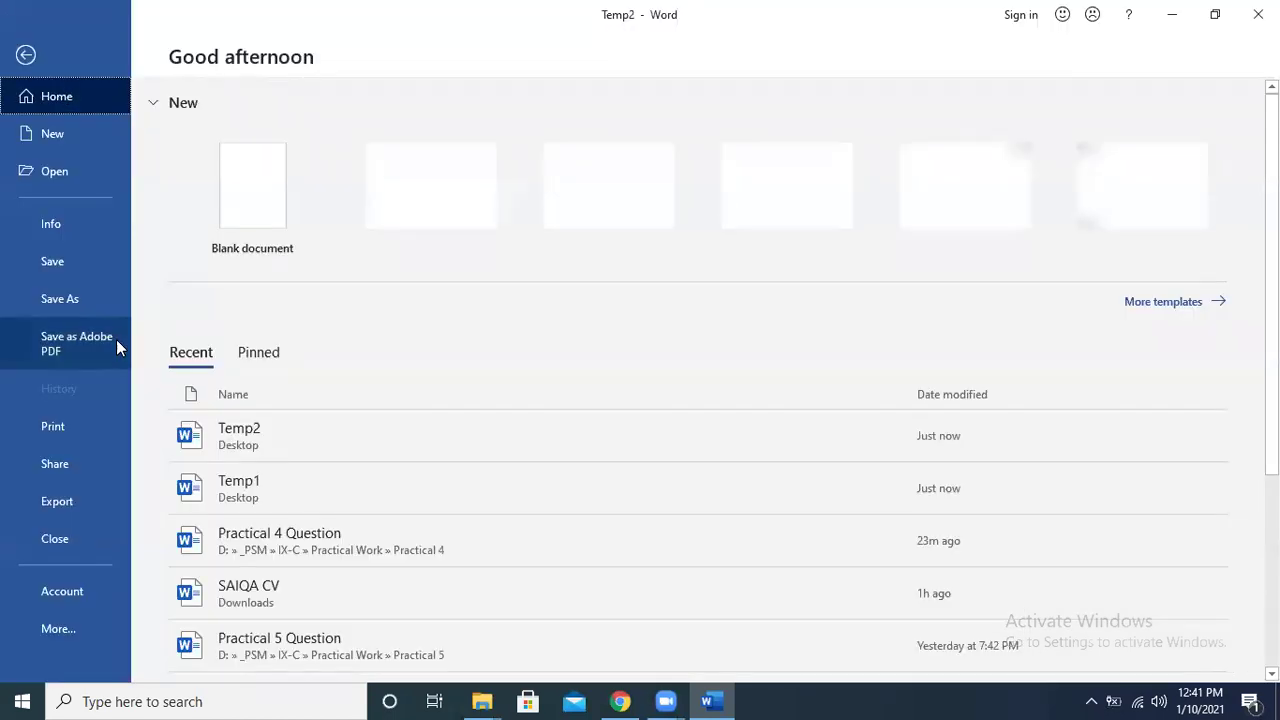
pyautogui.press('Escape')
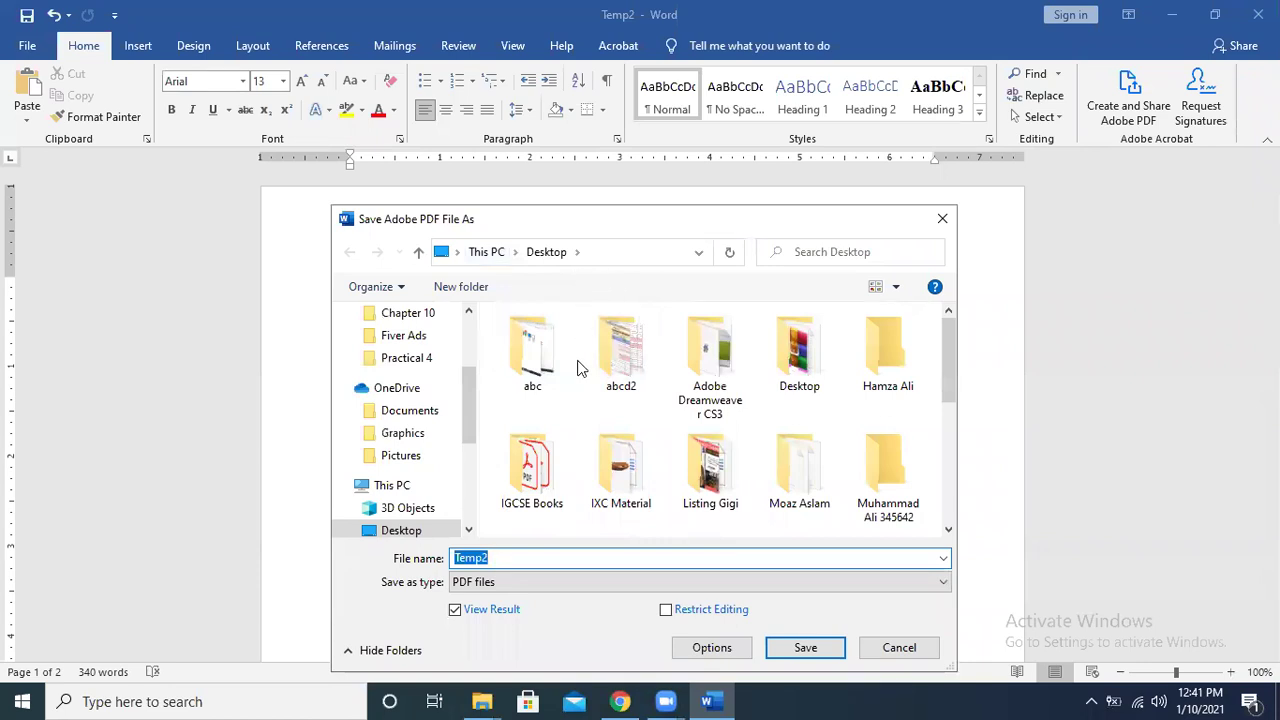
pyautogui.click(534, 562)
pyautogui.press('BackSpace')
pyautogui.press('BackSpace')
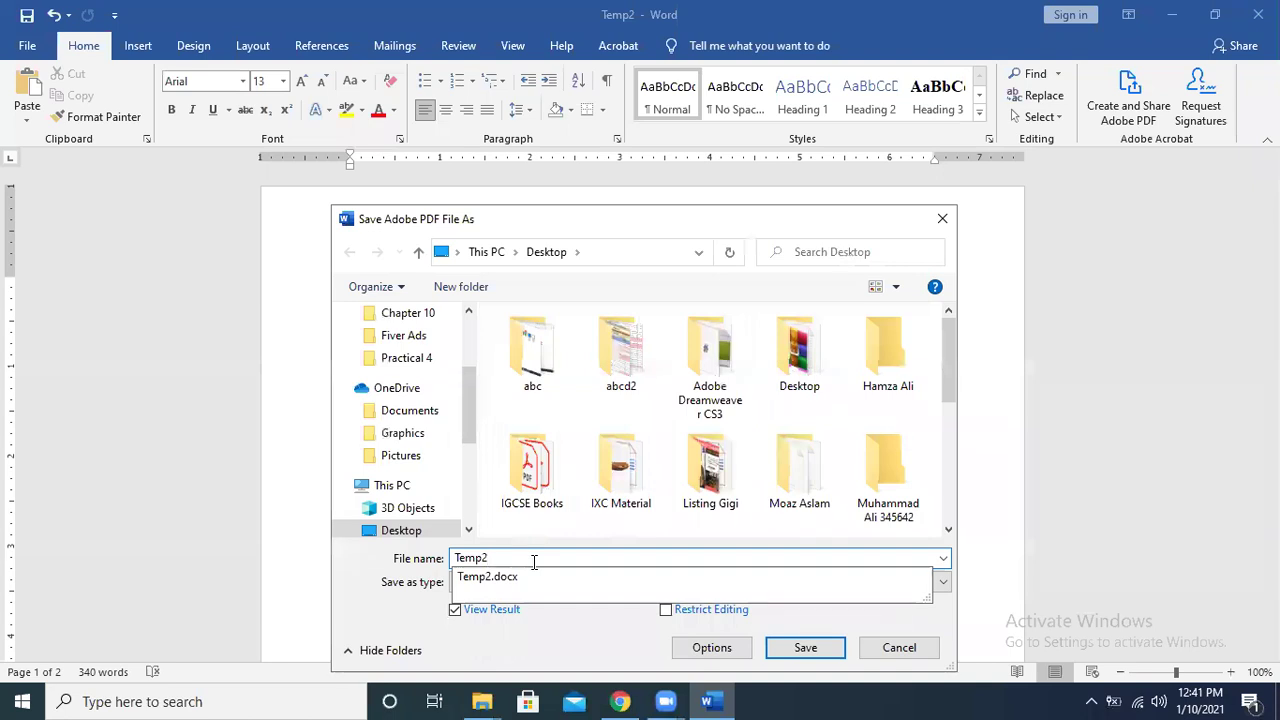
pyautogui.click(815, 642)
pyautogui.click(816, 648)
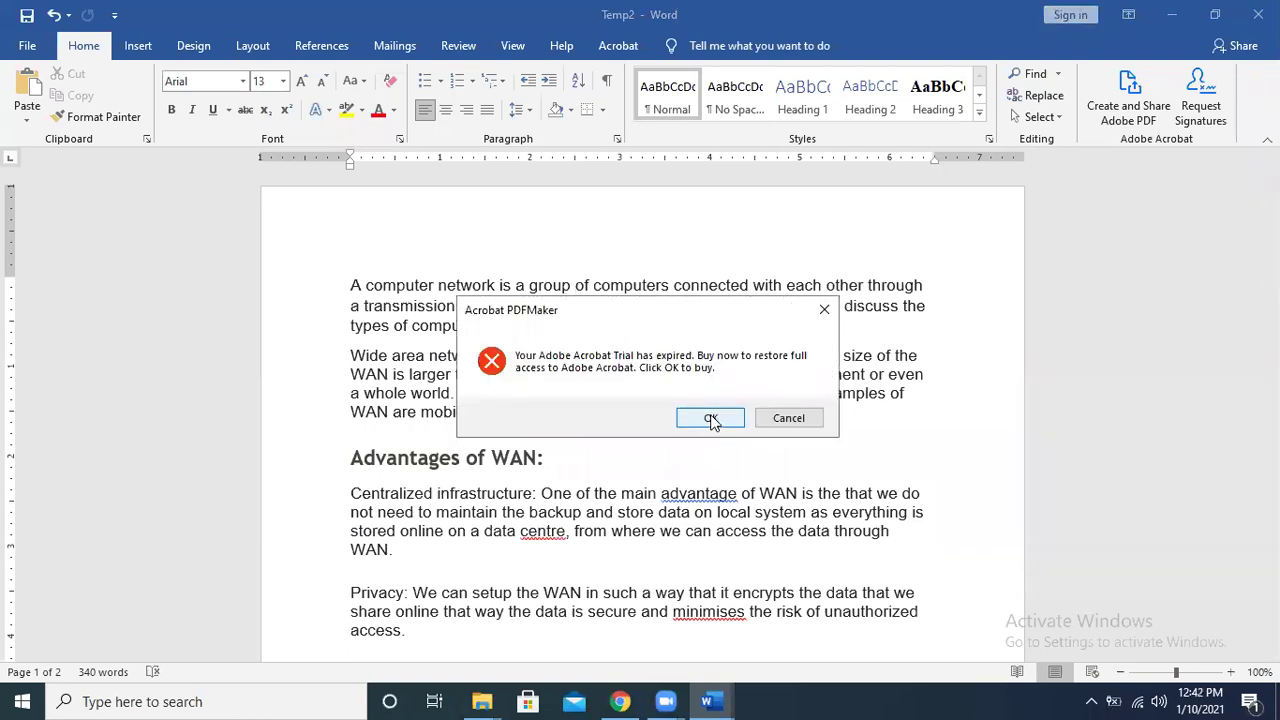
pyautogui.click(711, 420)
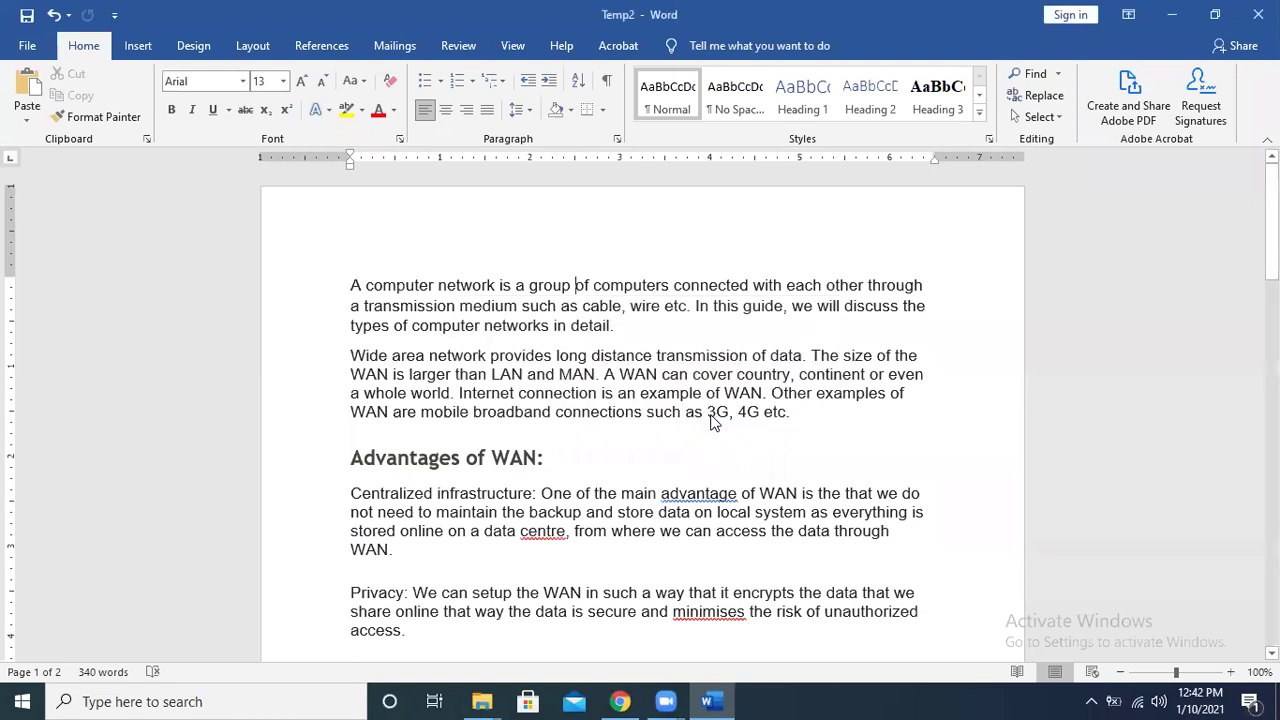
pyautogui.click(1171, 14)
# Minimize Chrome and the Office-13 folder window, then restore Temp2 in Word and scroll through it.
pyautogui.click(1165, 10)
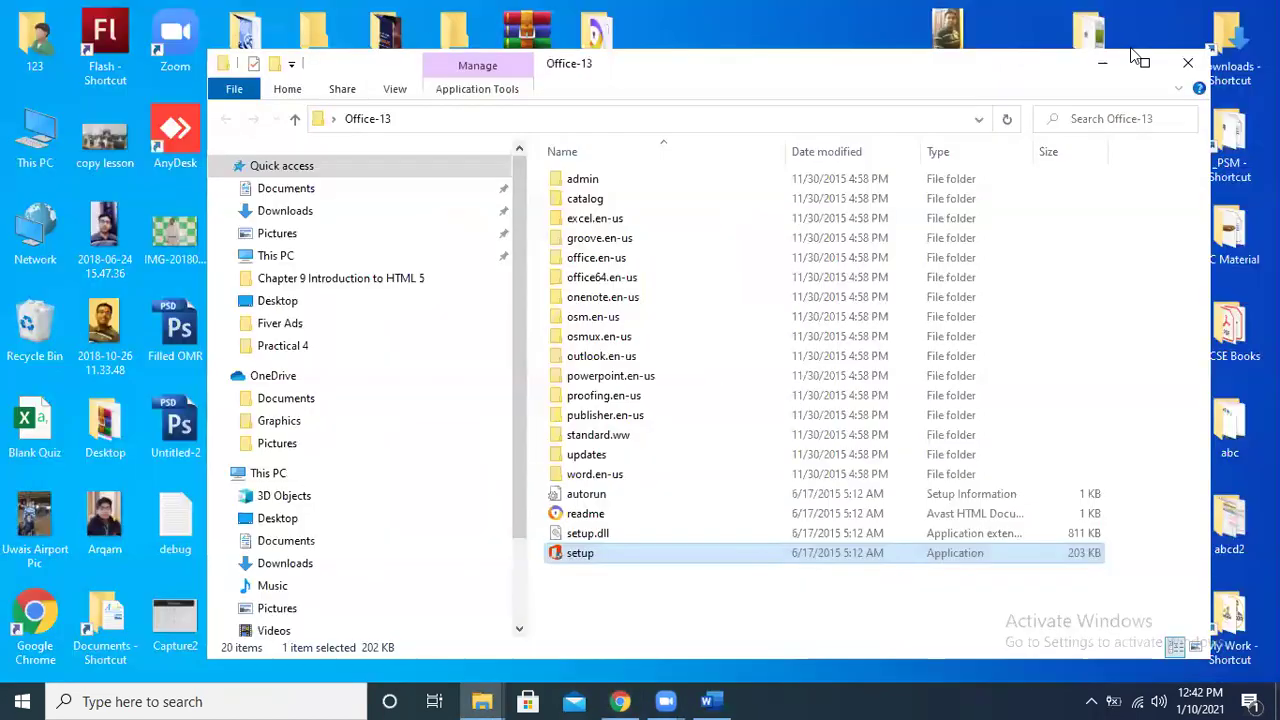
pyautogui.click(1104, 64)
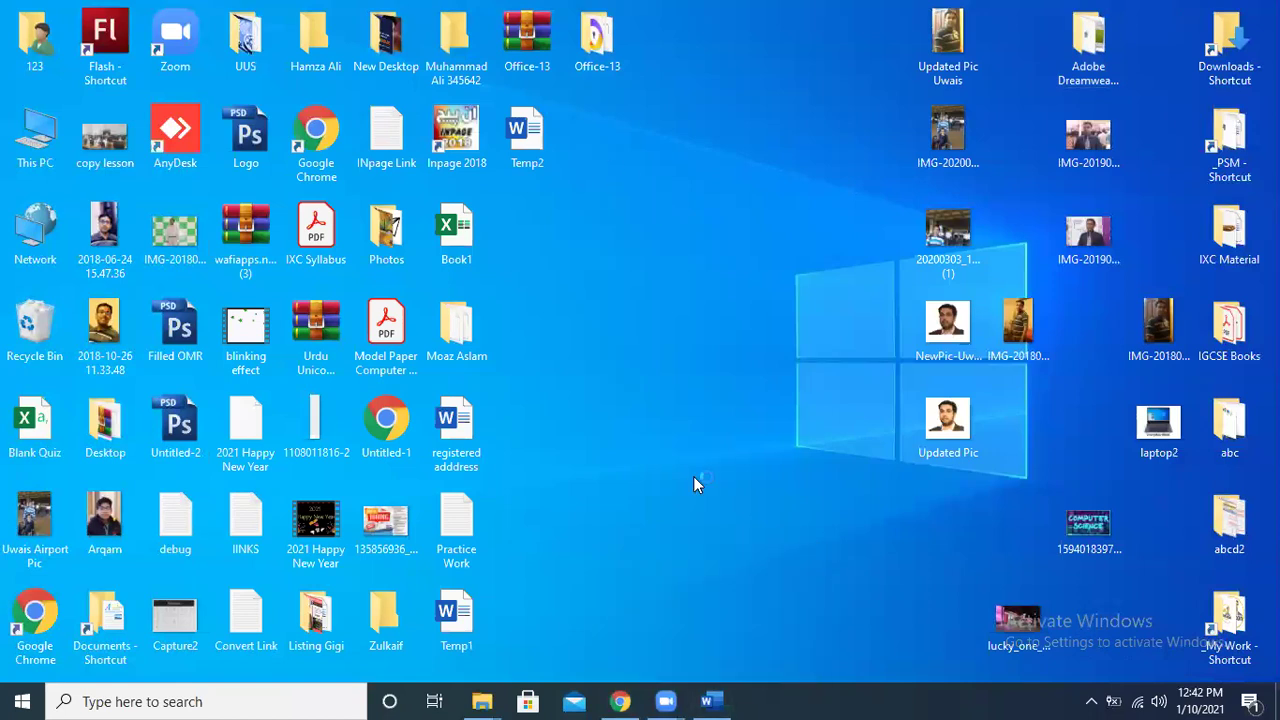
pyautogui.click(724, 701)
pyautogui.scroll(-10, 737, 411)
pyautogui.moveTo(1272, 400); pyautogui.dragTo(1272, 200)
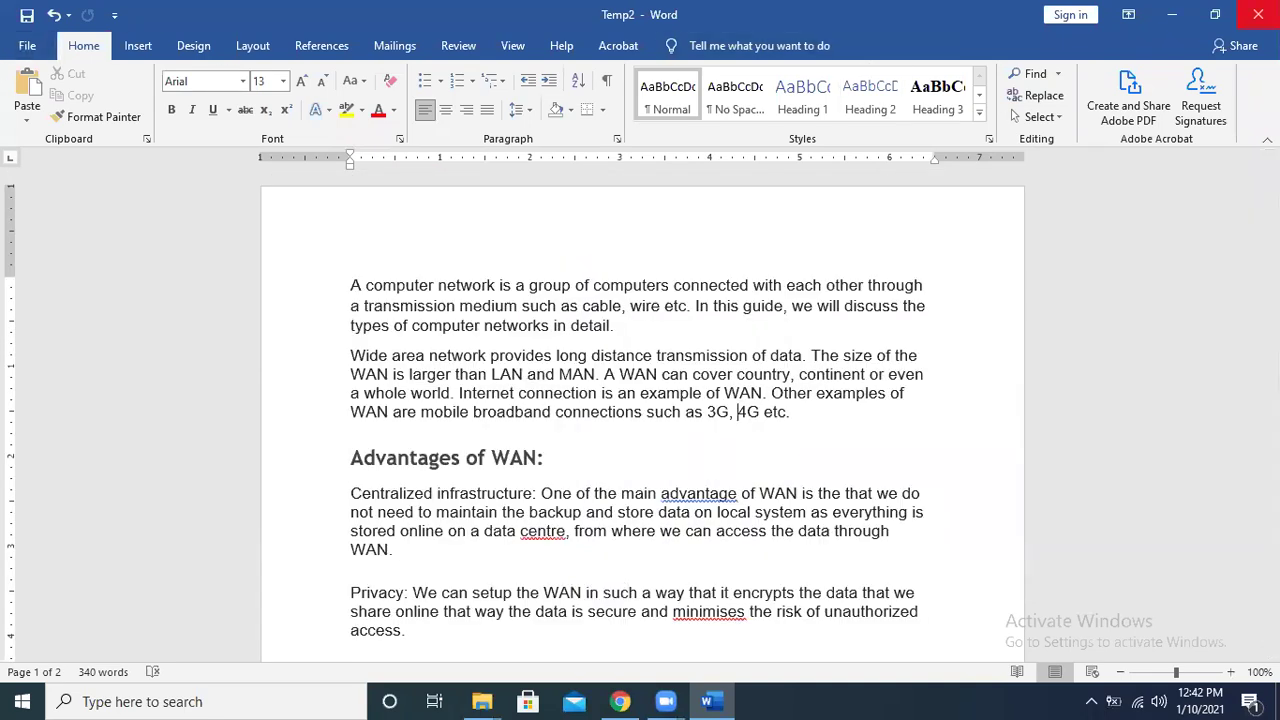
# Return to the Temp2 document and save it before making a copy.
pyautogui.click(1190, 10)
pyautogui.click(707, 701)
pyautogui.click(27, 46)
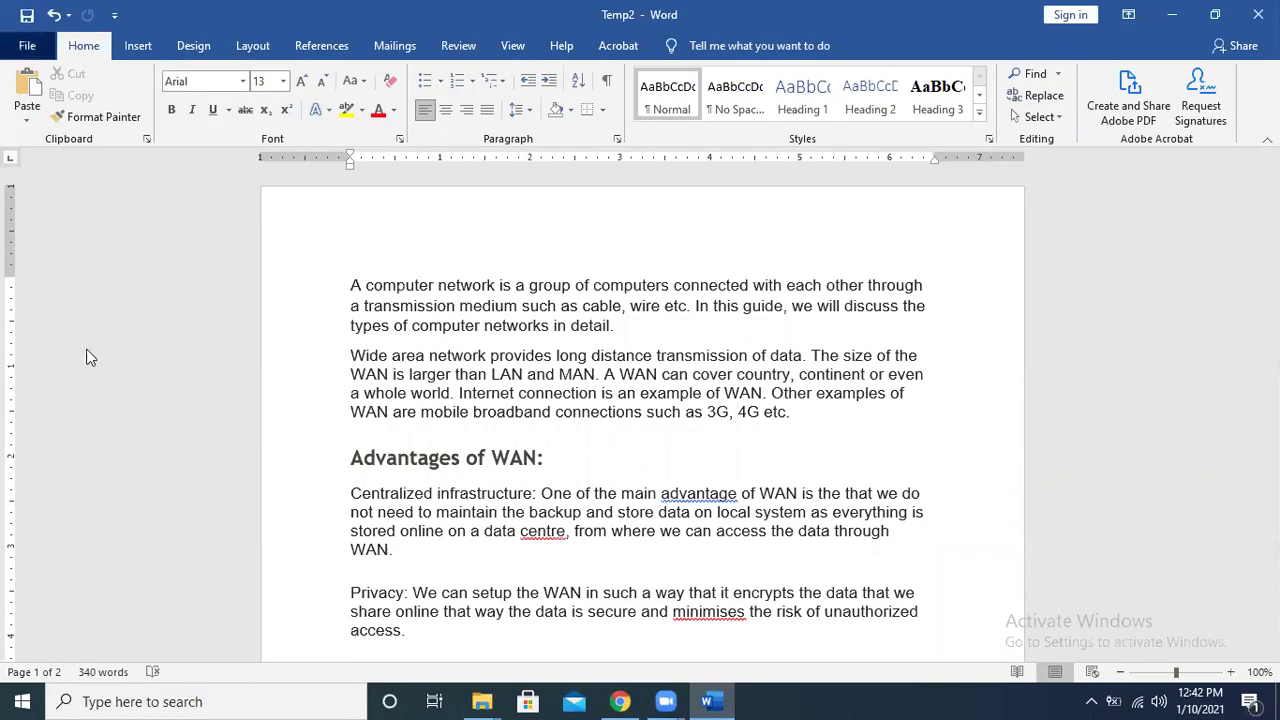
pyautogui.click(26, 58)
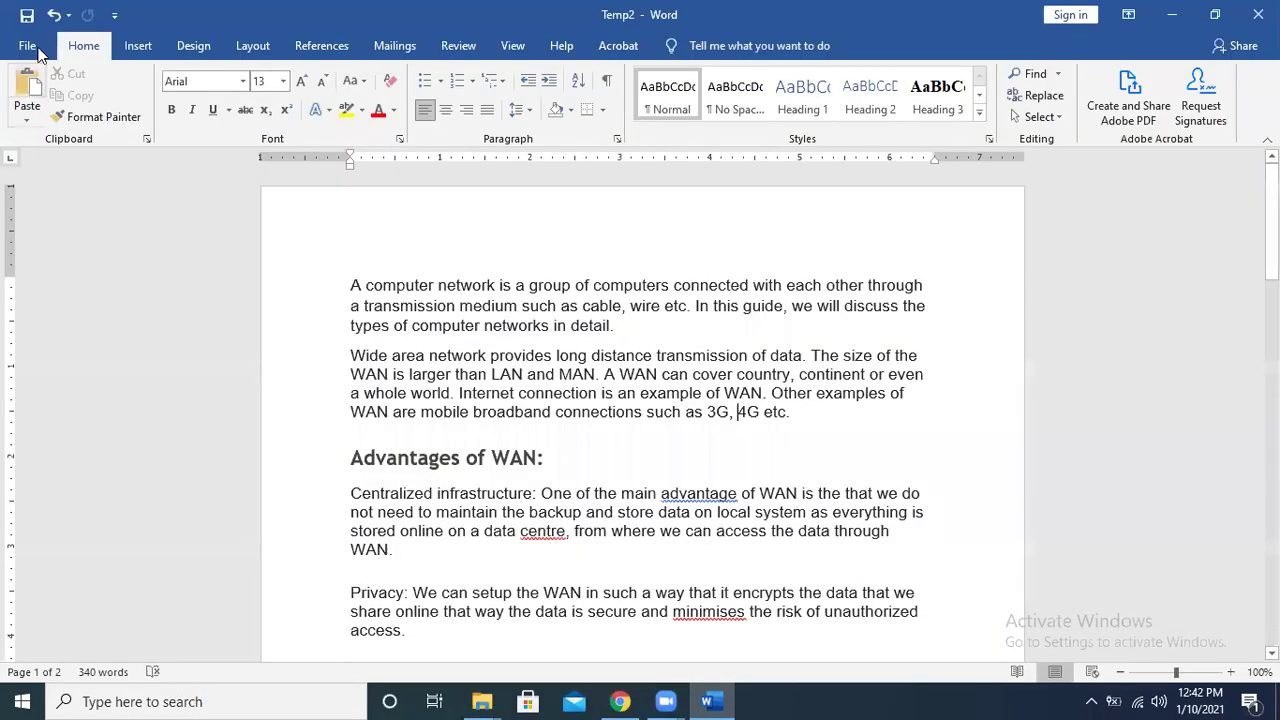
pyautogui.click(27, 46)
pyautogui.click(69, 268)
pyautogui.click(30, 48)
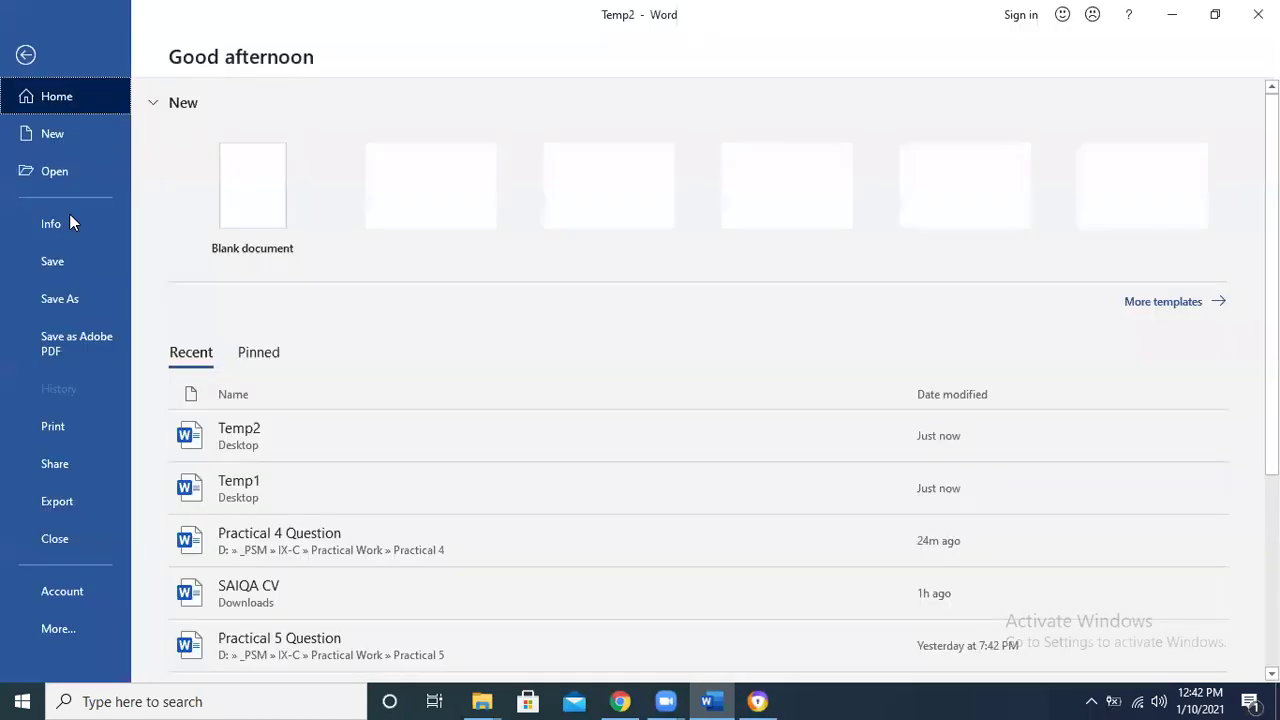
pyautogui.click(77, 300)
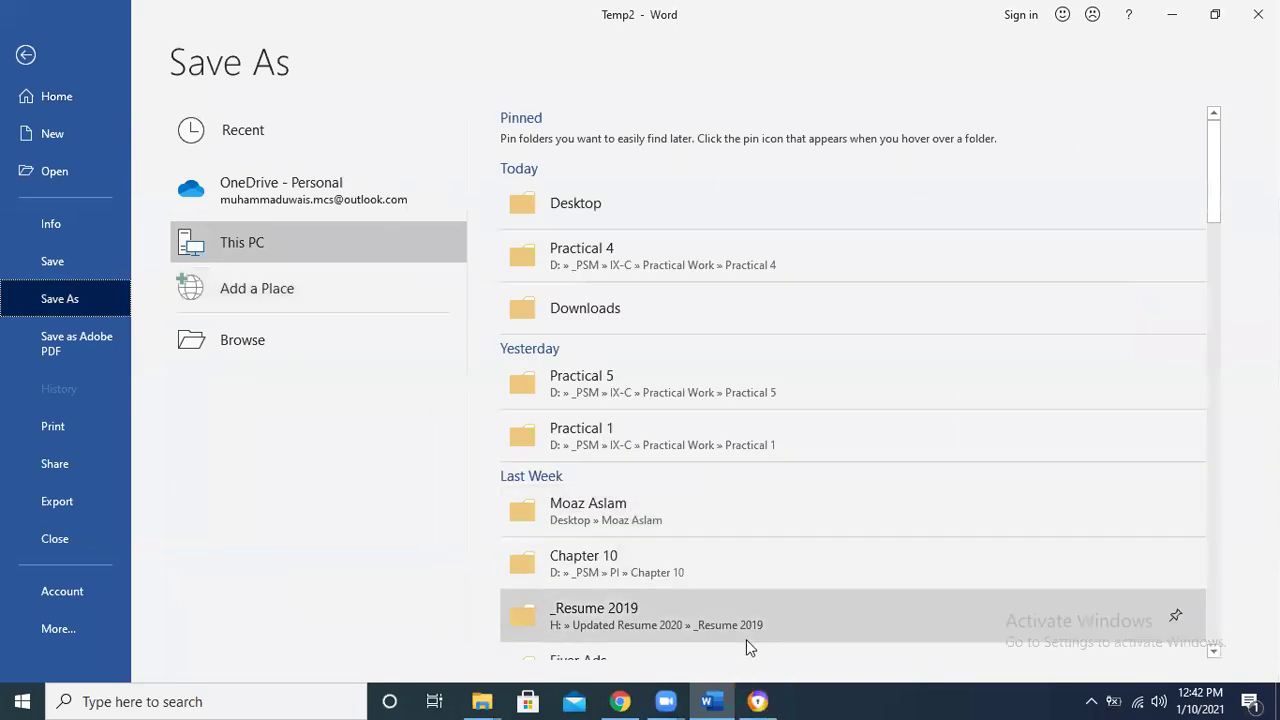
# Open the Save As dialog at the Desktop and set the file type to PDF.
pyautogui.click(746, 639)
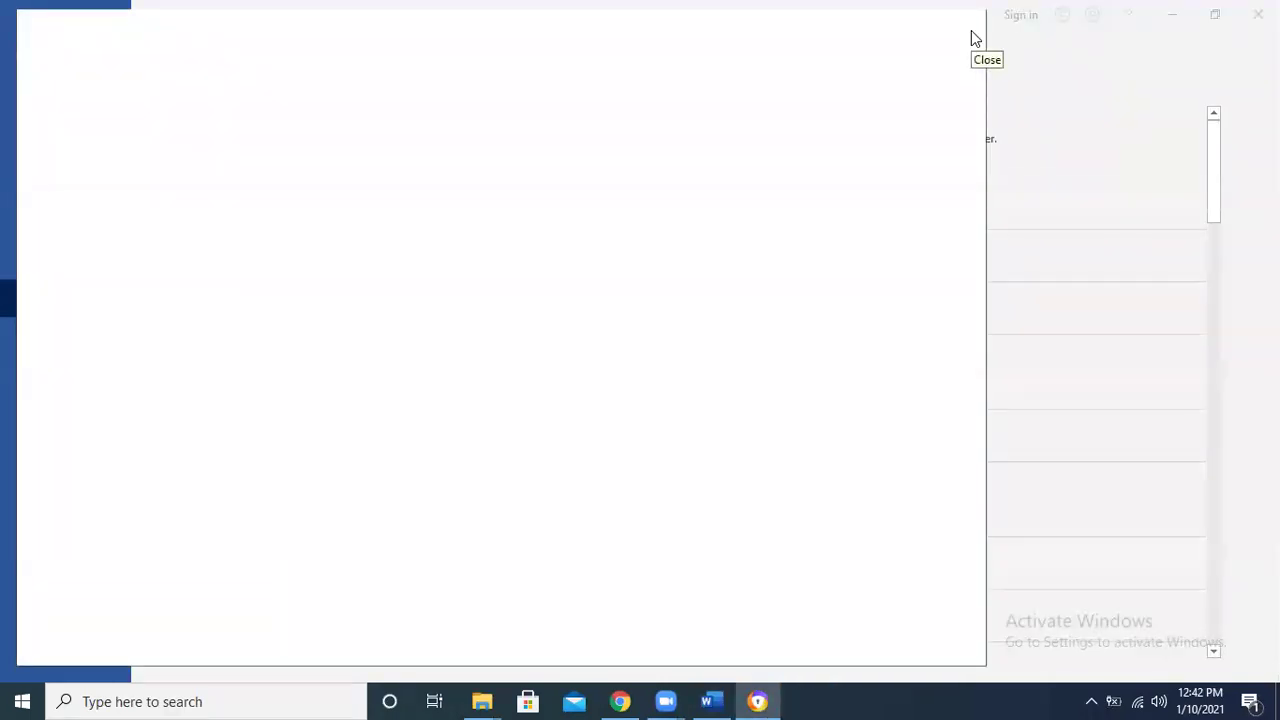
pyautogui.click(975, 38)
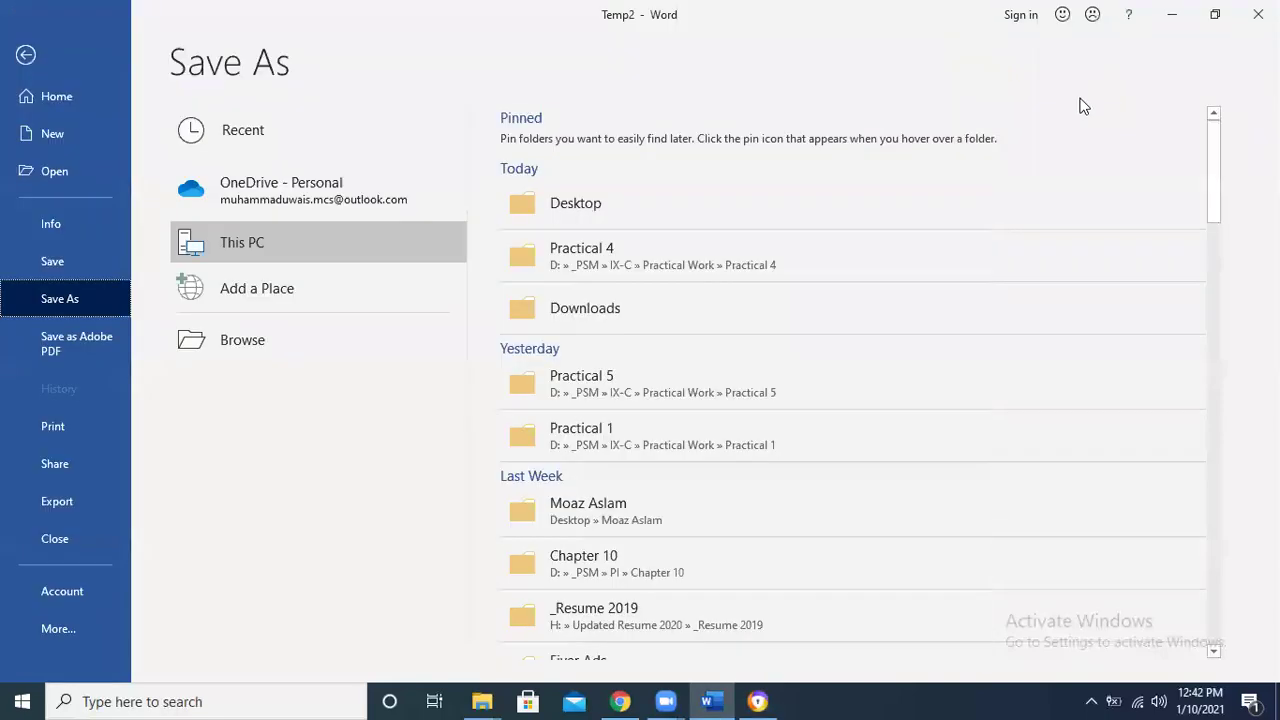
pyautogui.click(287, 343)
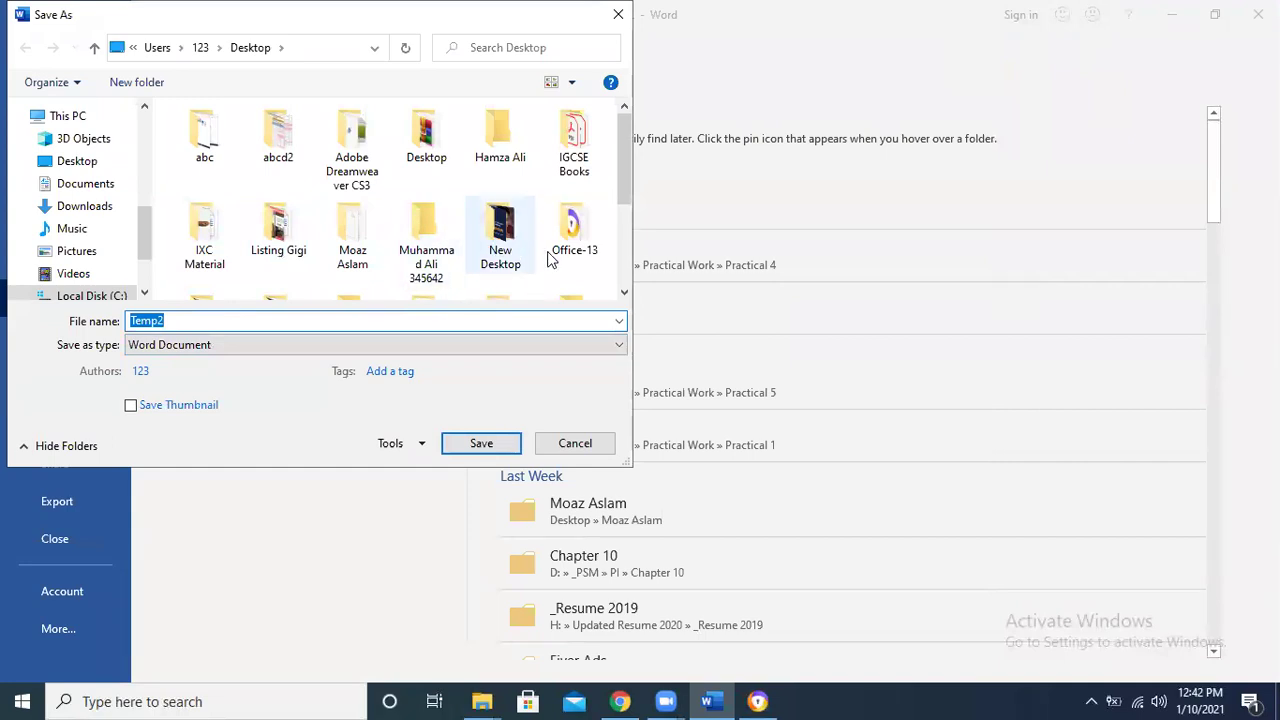
pyautogui.click(612, 344)
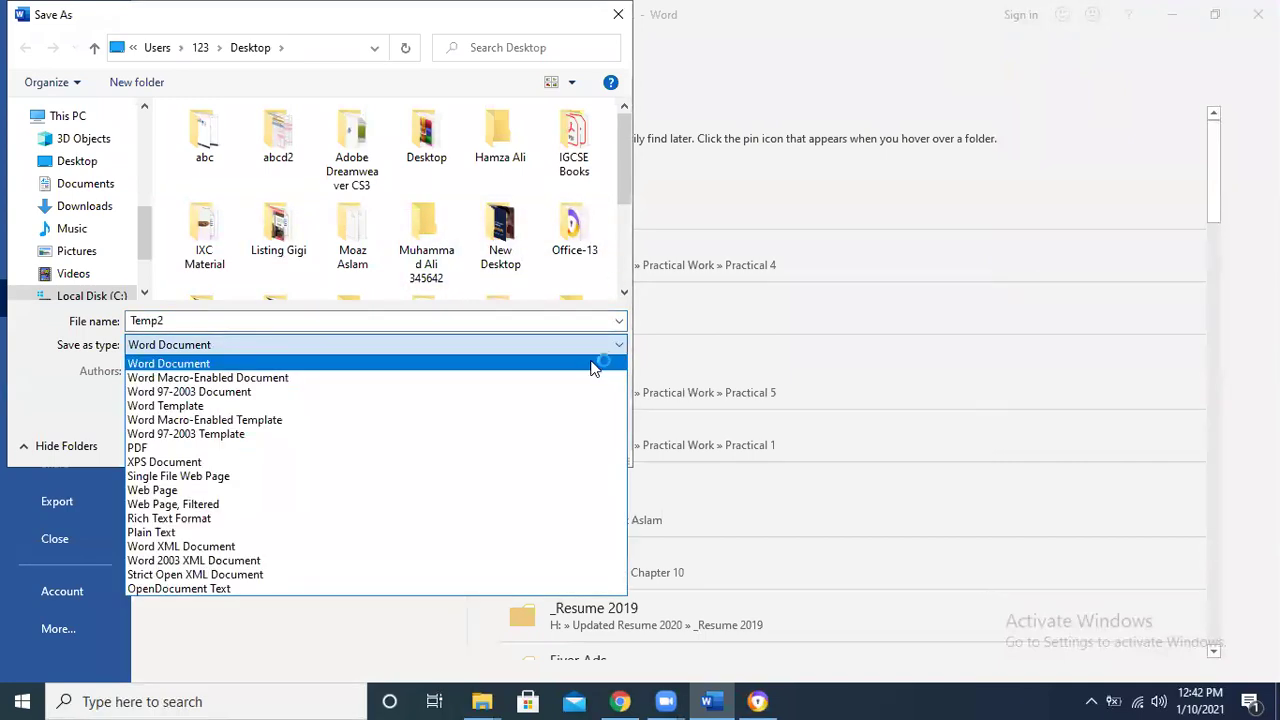
pyautogui.click(560, 448)
# Name the file Temp2a and publish it as a PDF in the Desktop's abc folder.
pyautogui.click(318, 320)
pyautogui.click(318, 320)
pyautogui.write('a')
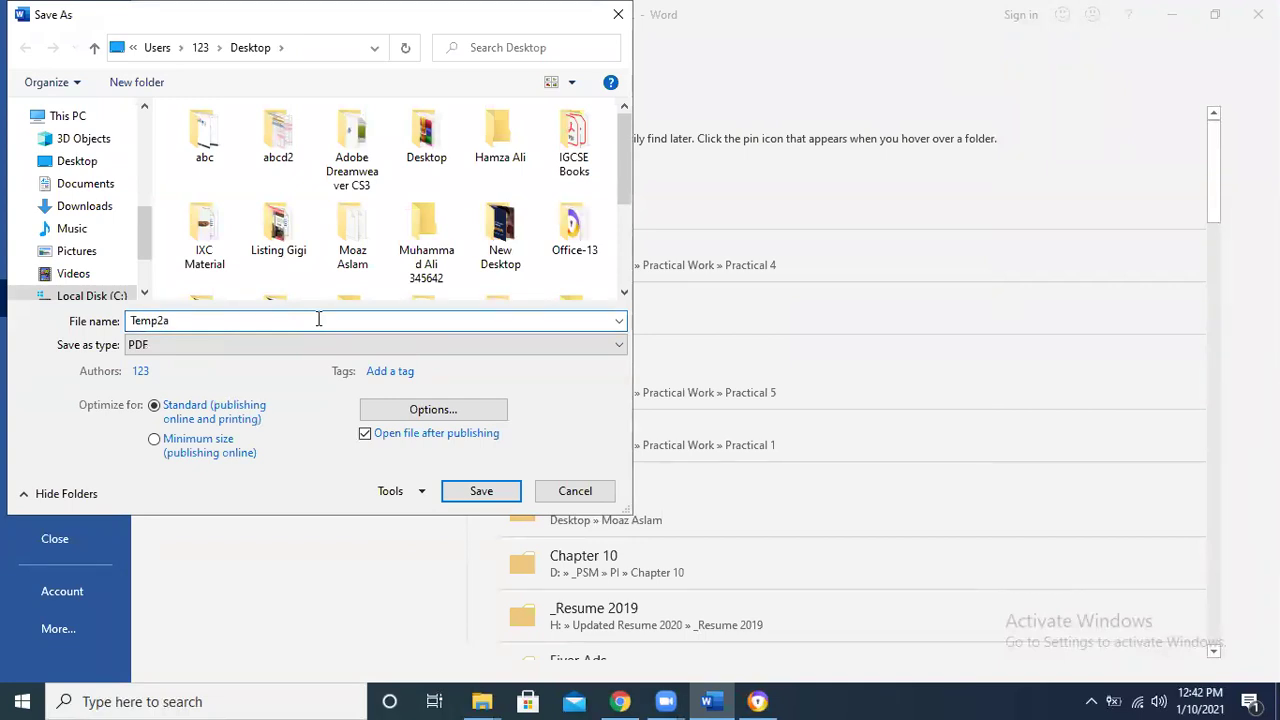
pyautogui.doubleClick(230, 162)
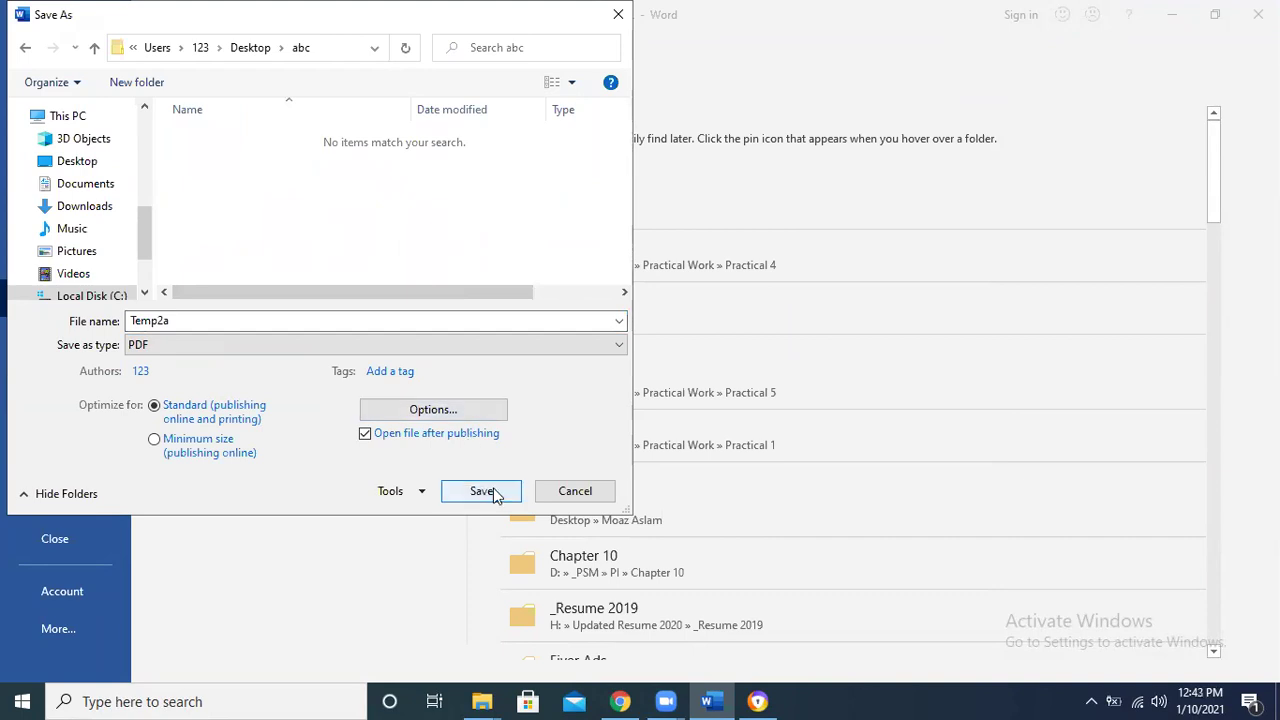
pyautogui.click(483, 491)
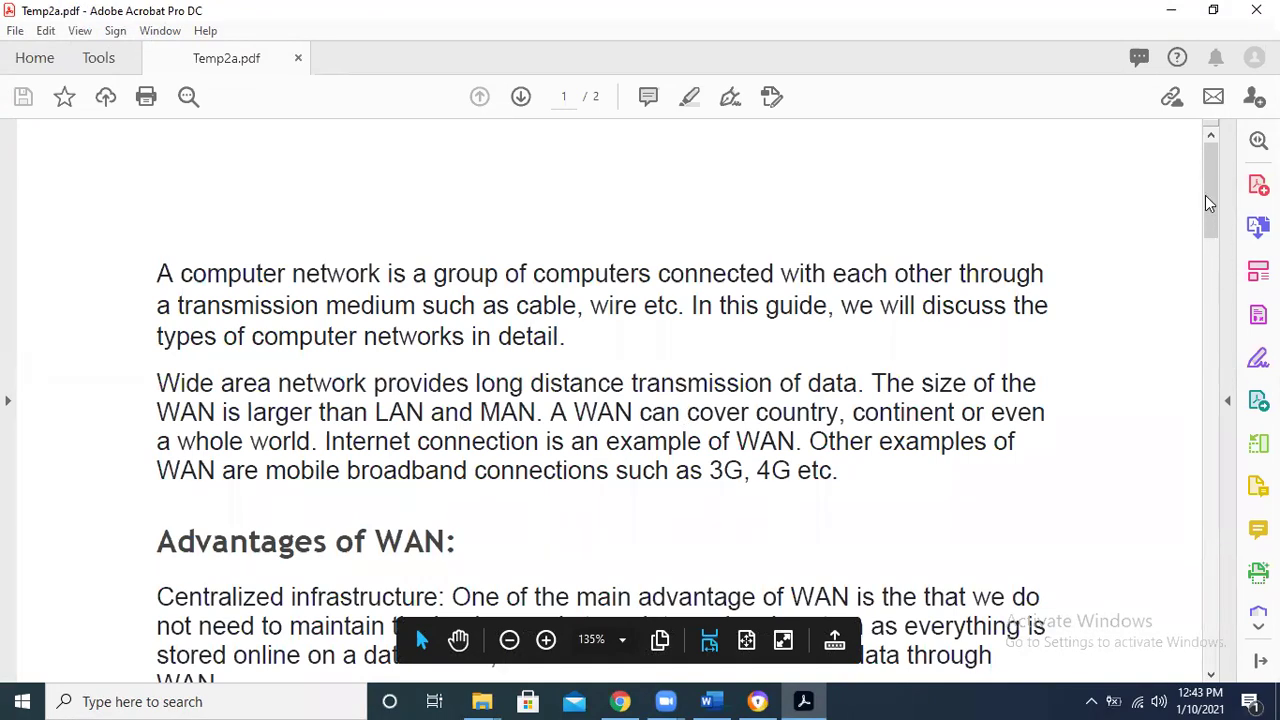
# Scroll through the two-page Temp2a PDF, then close the Acrobat pricing page.
pyautogui.scroll(-3, 1205, 195)
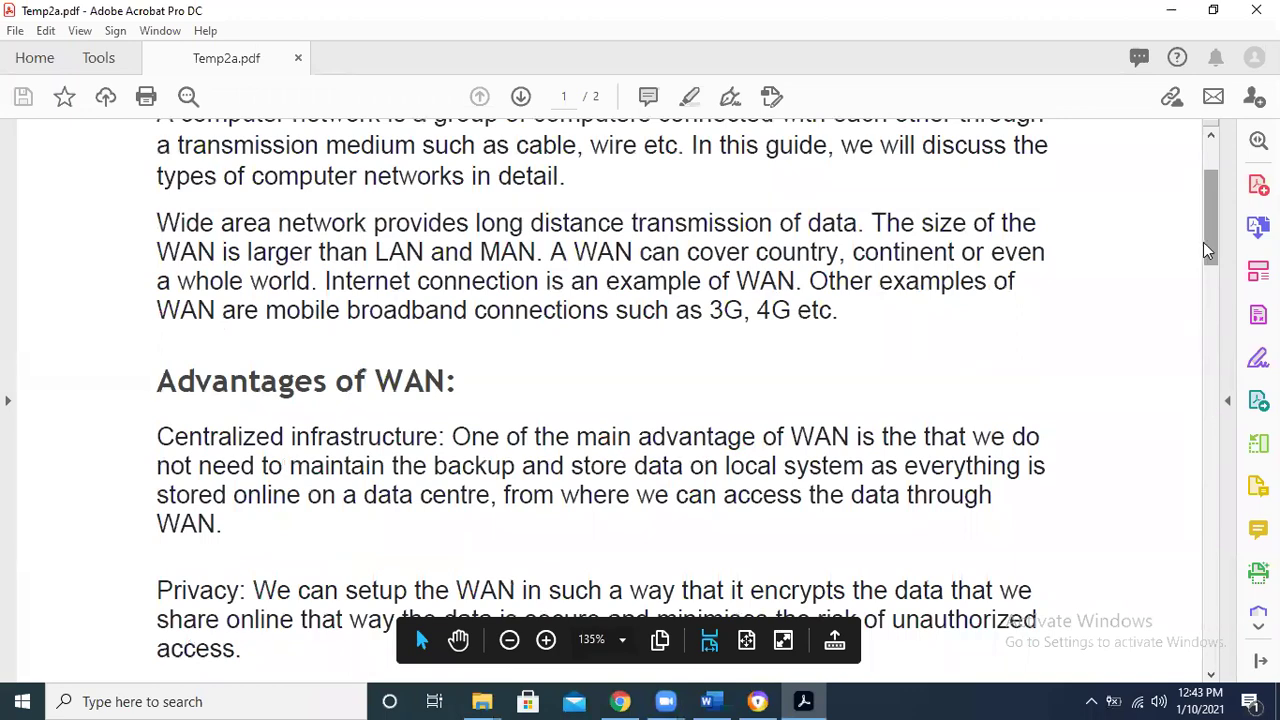
pyautogui.moveTo(1205, 240); pyautogui.dragTo(1178, 143)
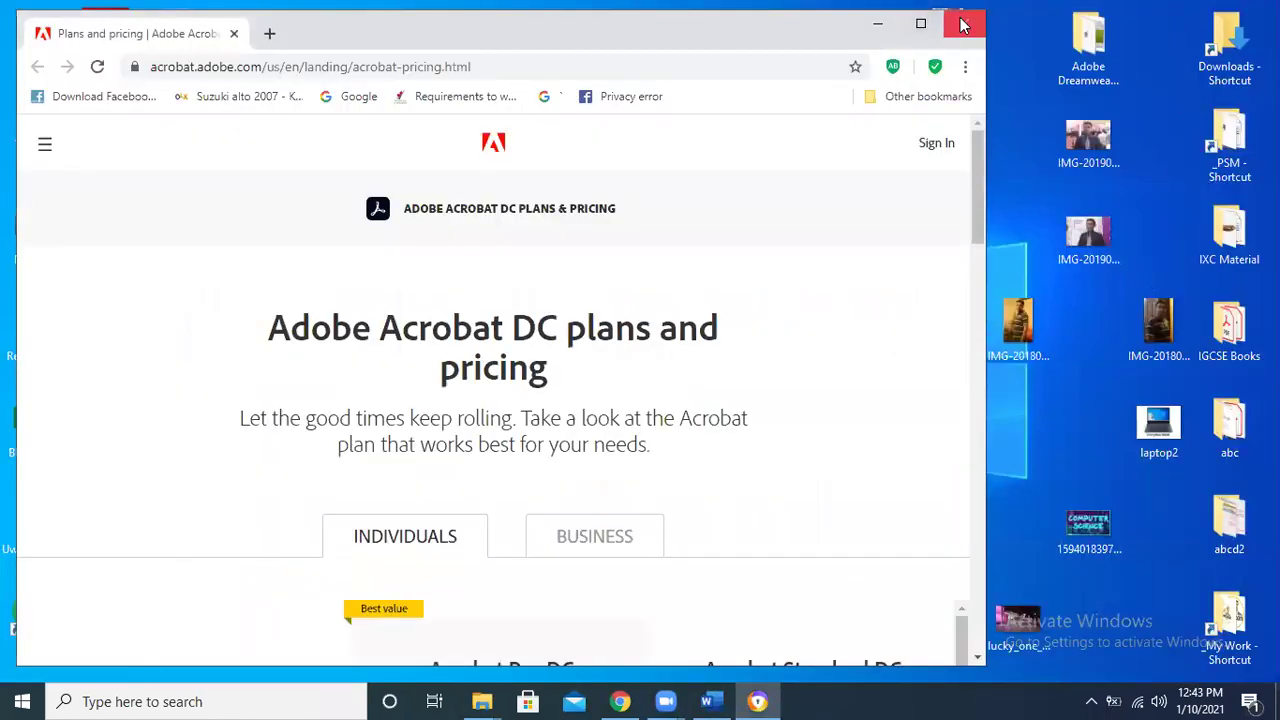
pyautogui.click(962, 25)
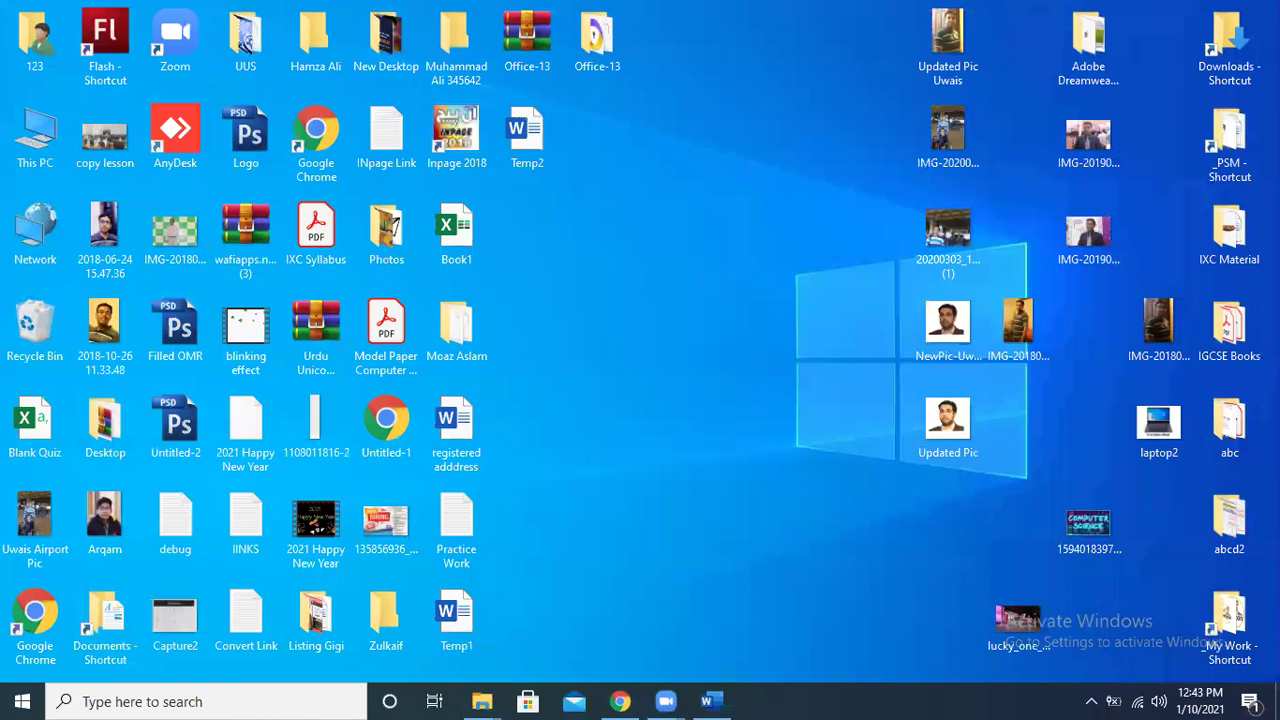
# Open the abc folder, check Temp2a.pdf, close it, and return to Temp2 in Word.
pyautogui.doubleClick(1229, 423)
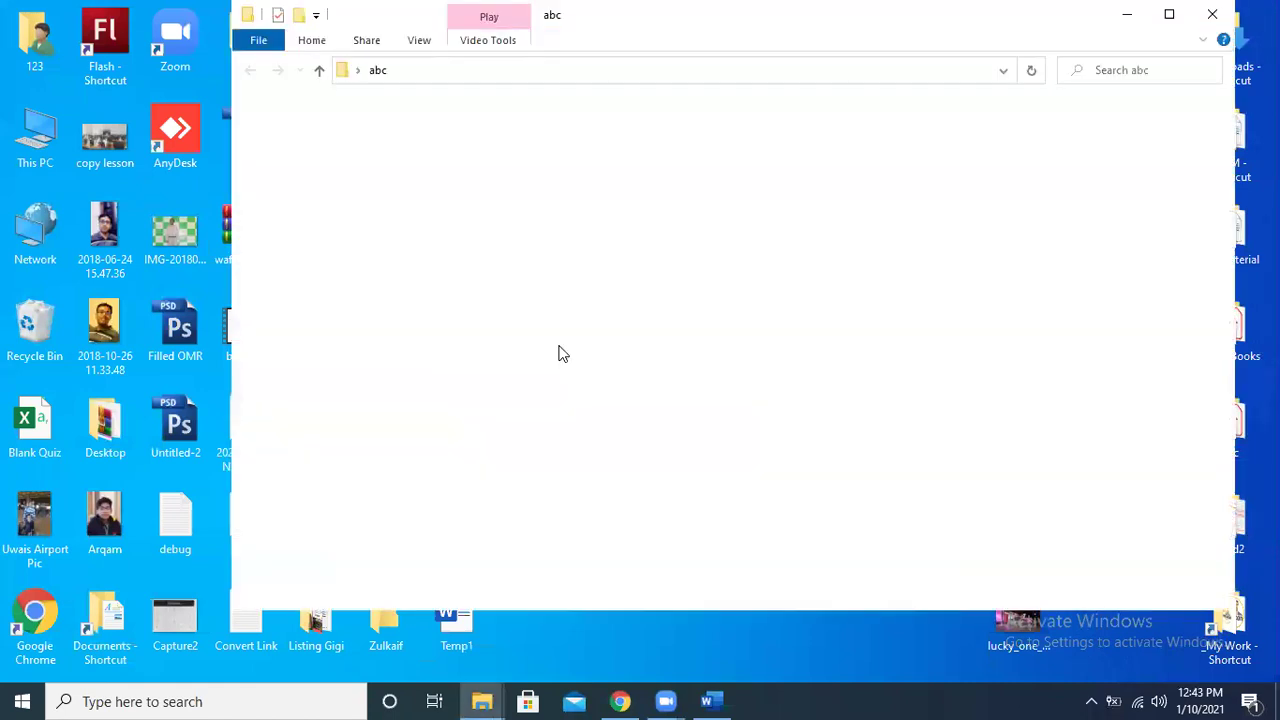
pyautogui.click(838, 150)
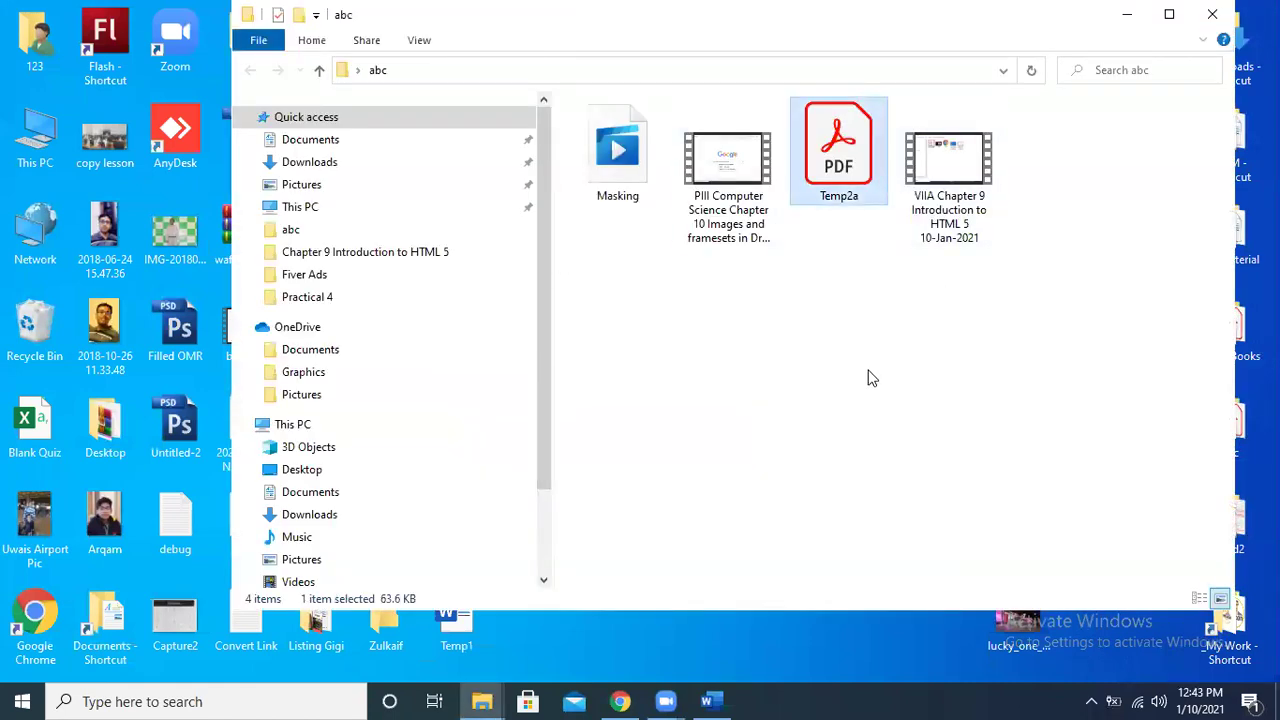
pyautogui.click(868, 378)
pyautogui.doubleClick(838, 150)
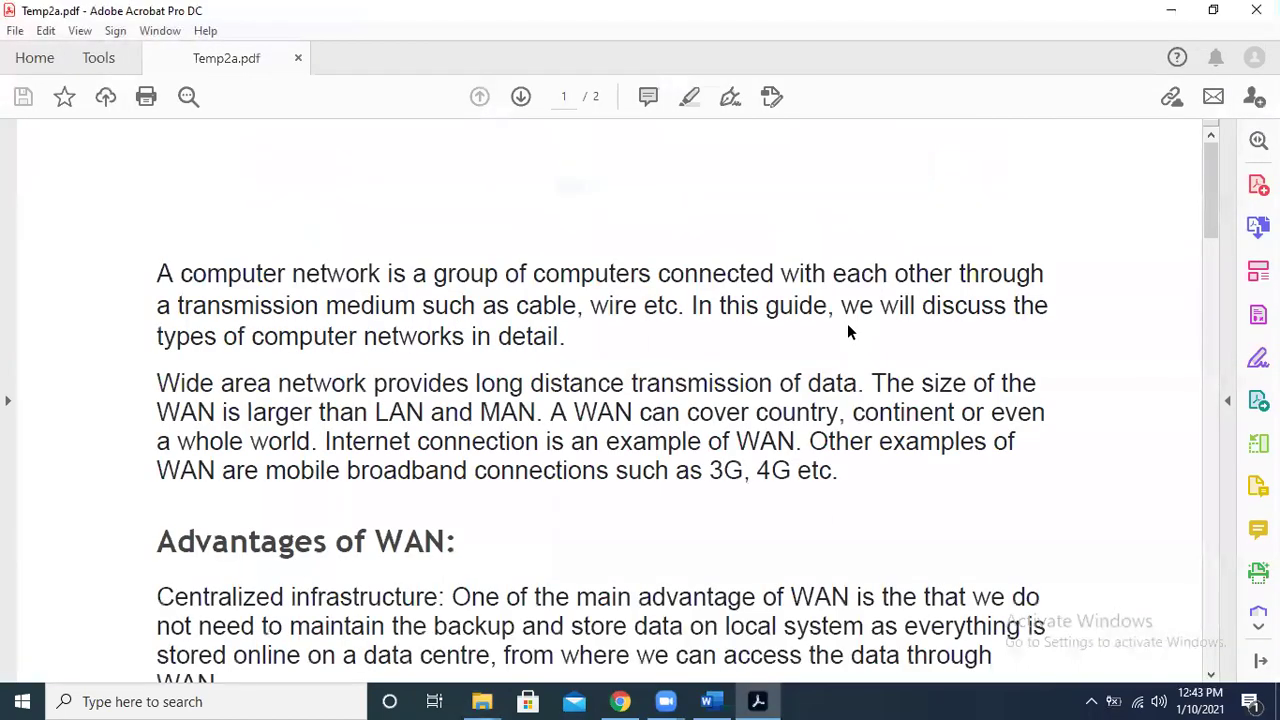
pyautogui.click(1256, 10)
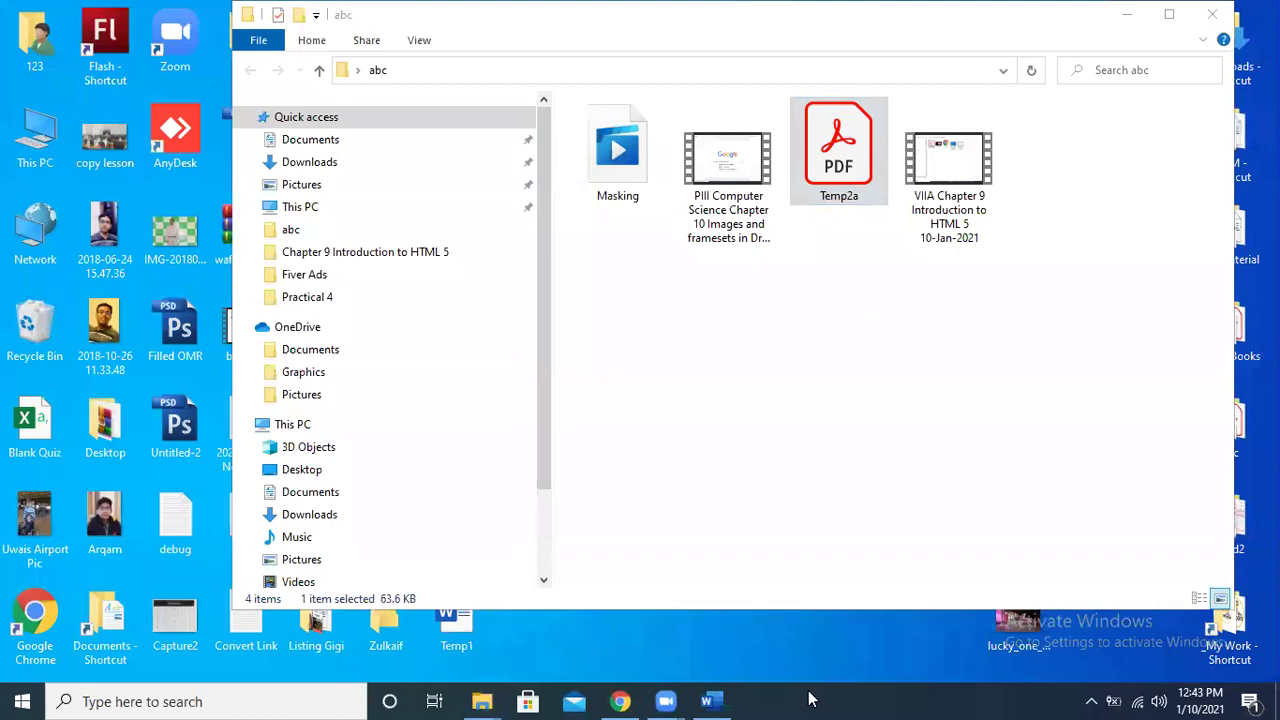
pyautogui.click(707, 701)
pyautogui.click(83, 422)
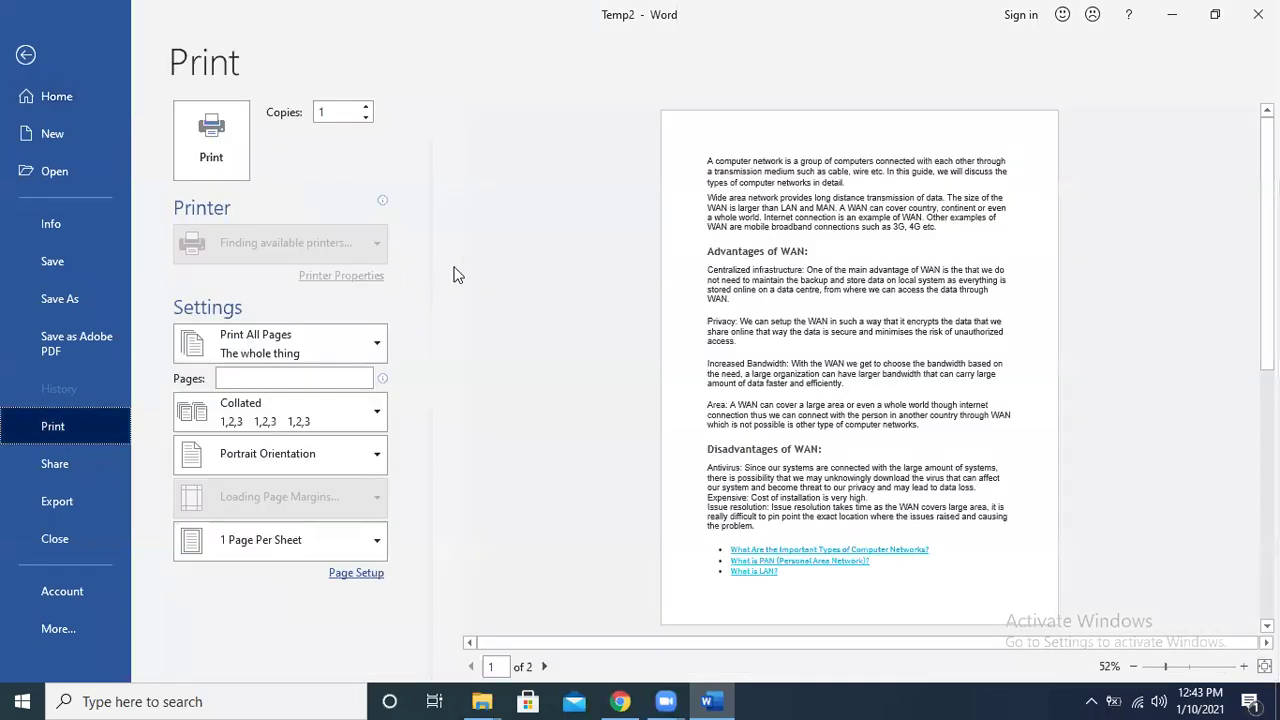
# Set 5 copies with Microsoft Print to PDF as the printer.
pyautogui.doubleClick(367, 106)
pyautogui.click(367, 106)
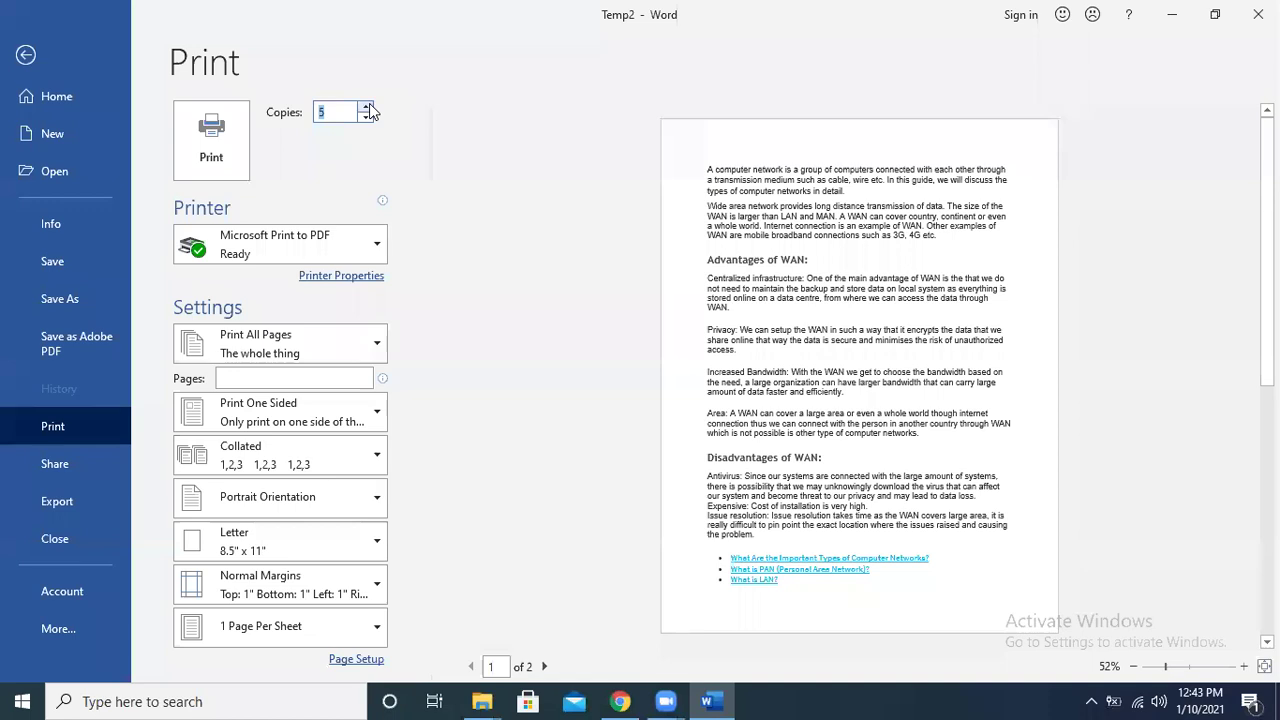
pyautogui.click(361, 258)
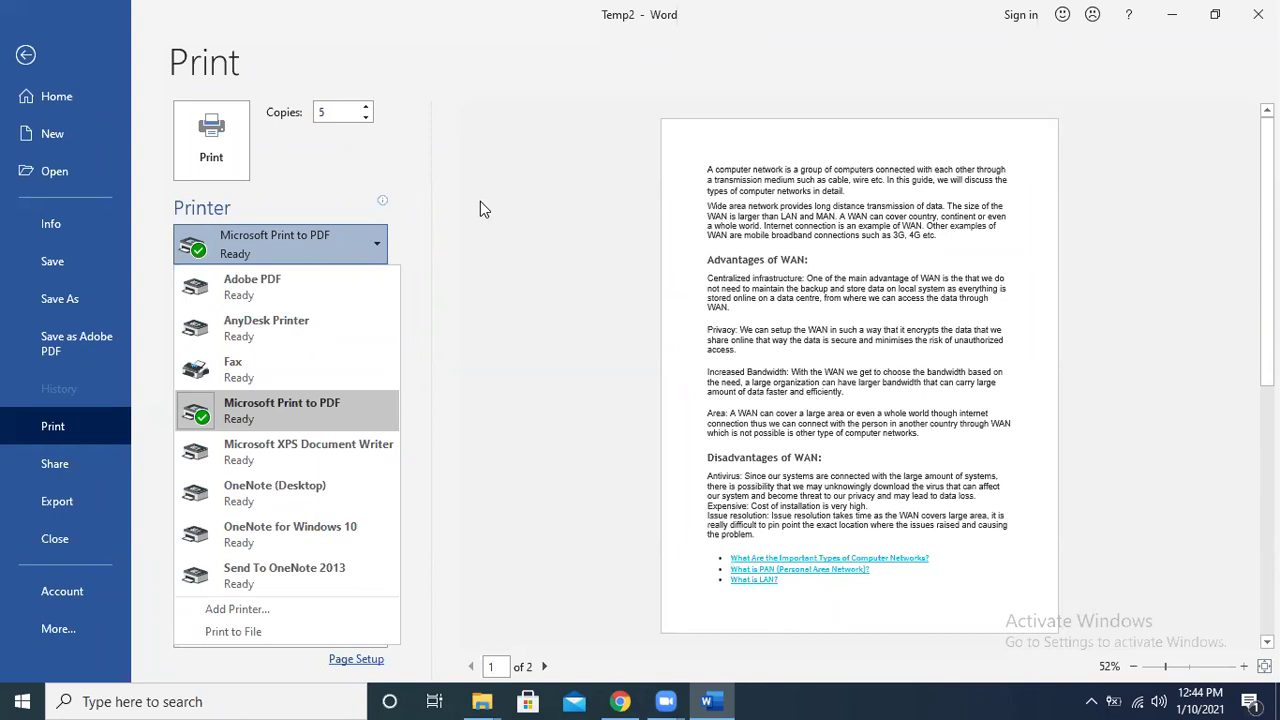
pyautogui.click(474, 232)
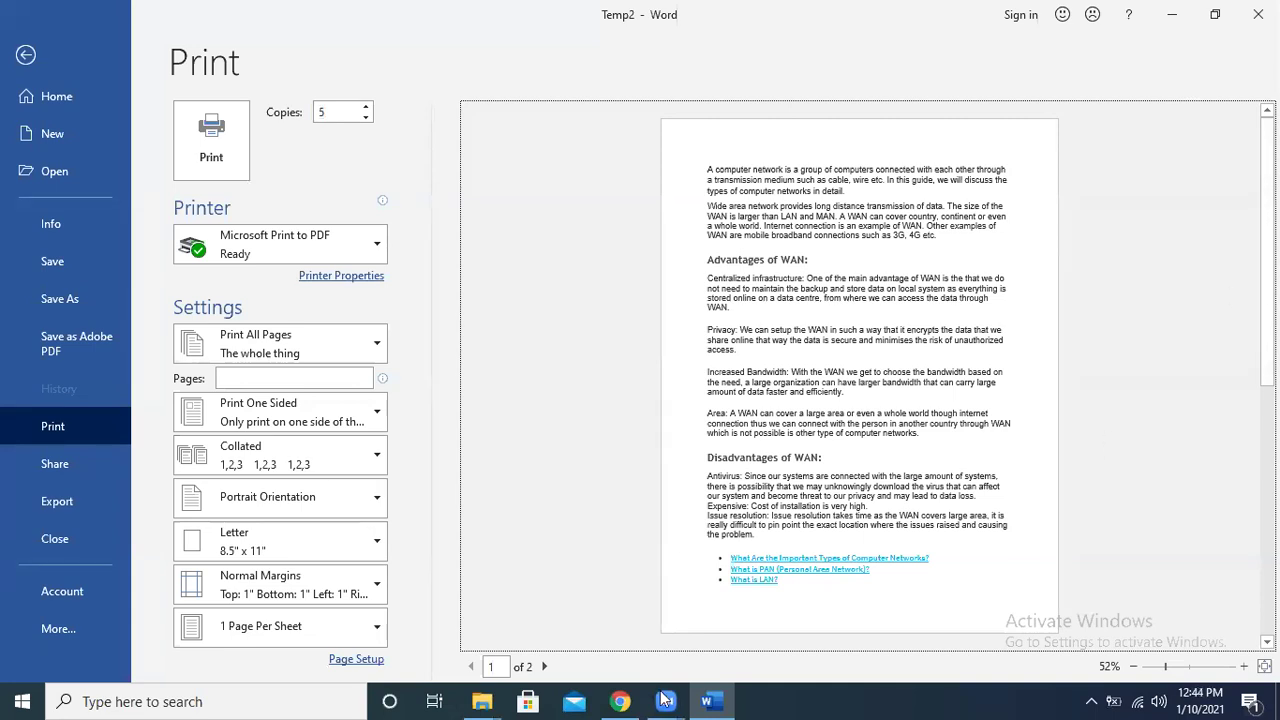
# Preview pages 2 and 1 of the printout, recheck the printer list, and switch to Export.
pyautogui.click(544, 666)
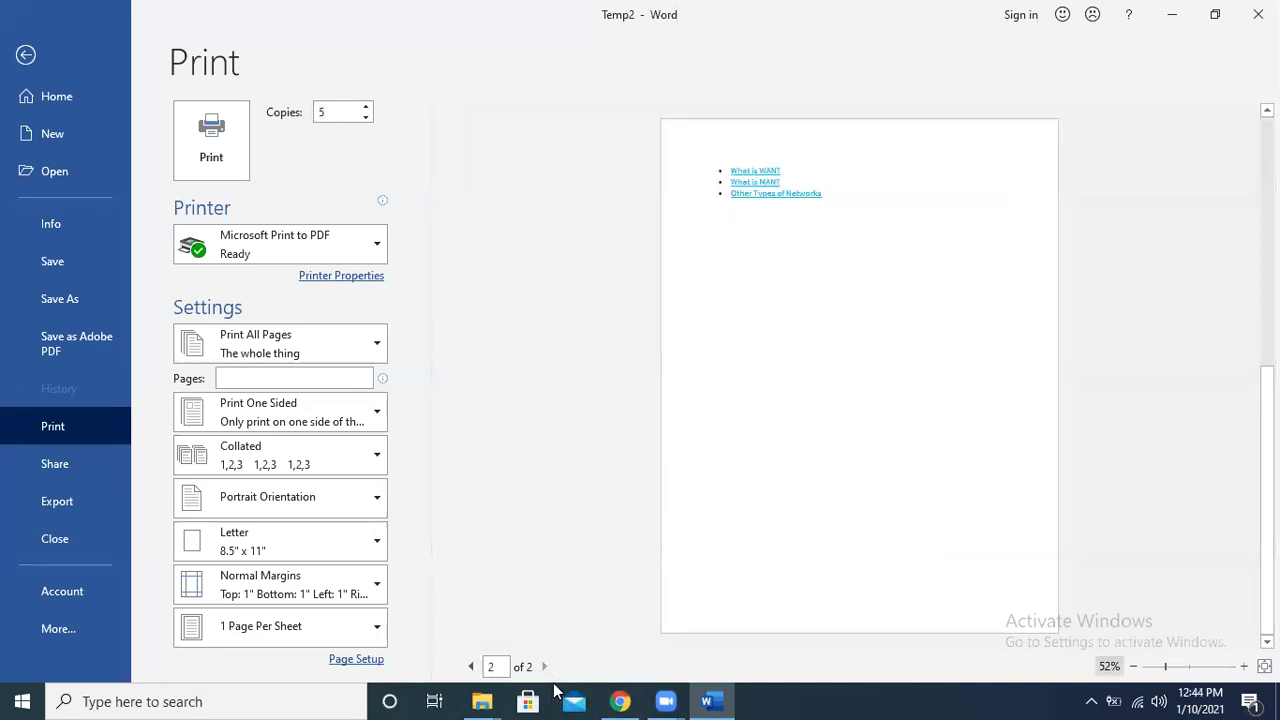
pyautogui.press('pageup')
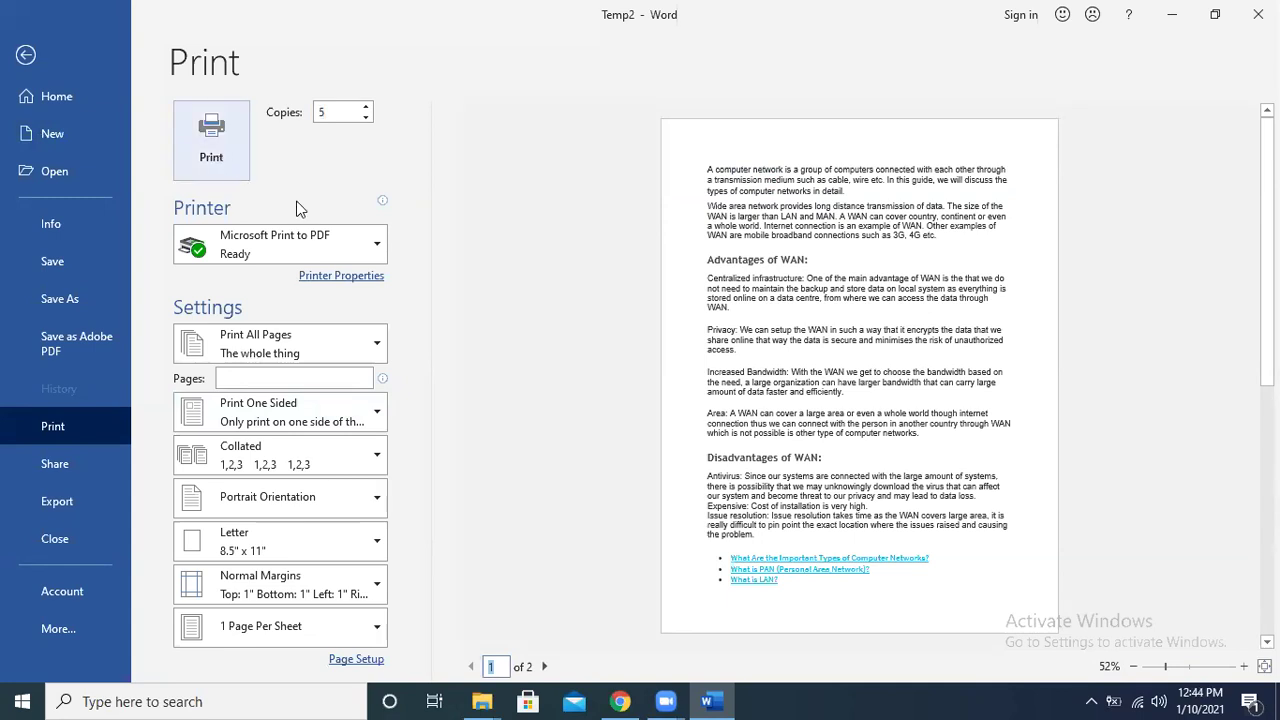
pyautogui.click(360, 251)
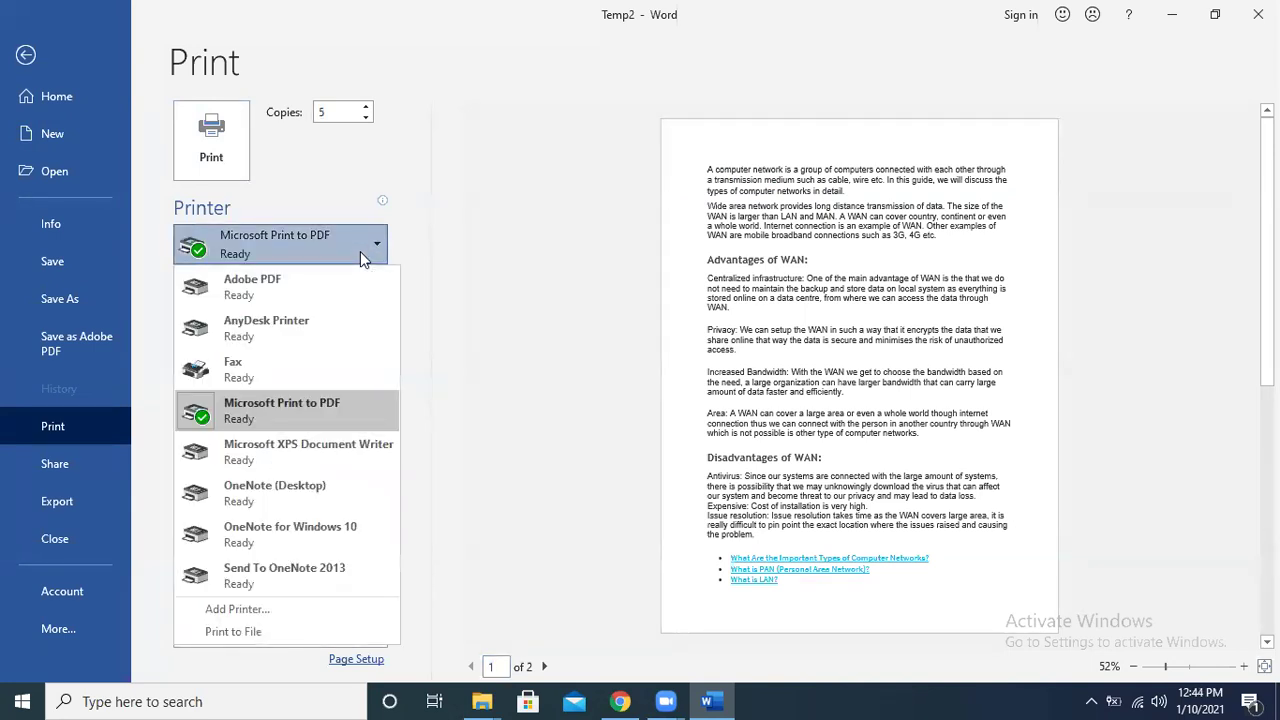
pyautogui.click(537, 241)
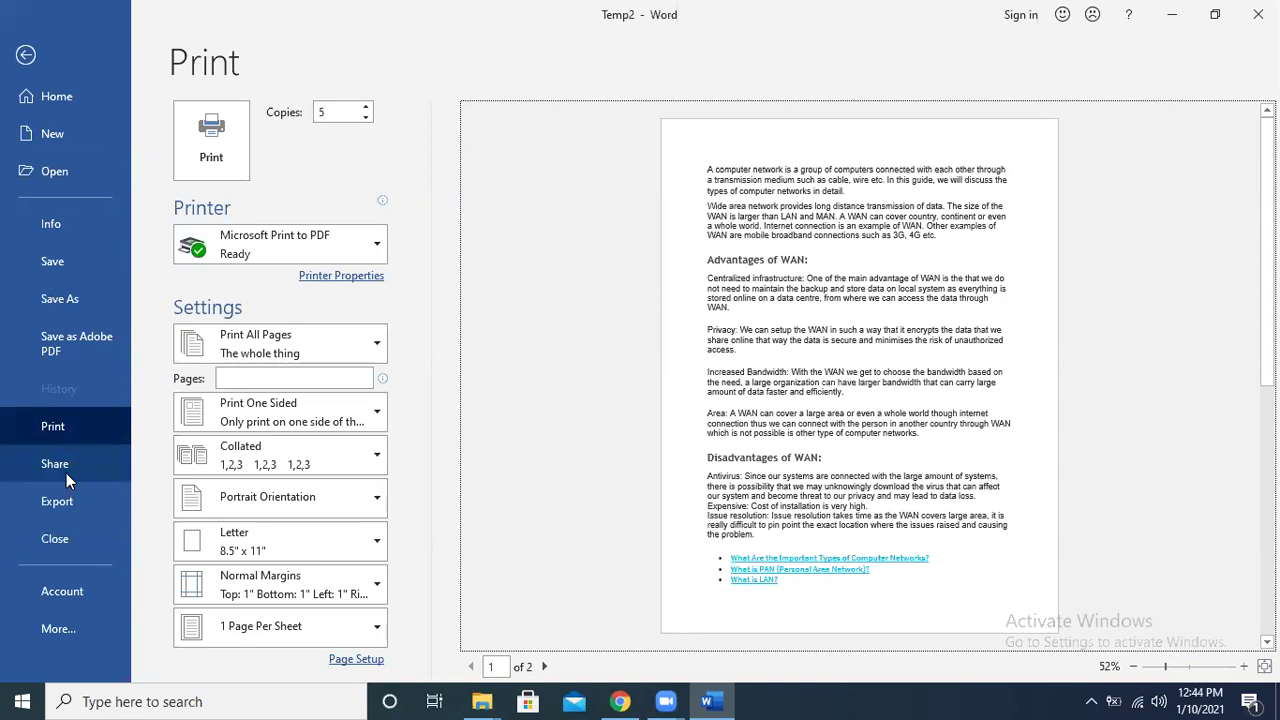
pyautogui.click(76, 505)
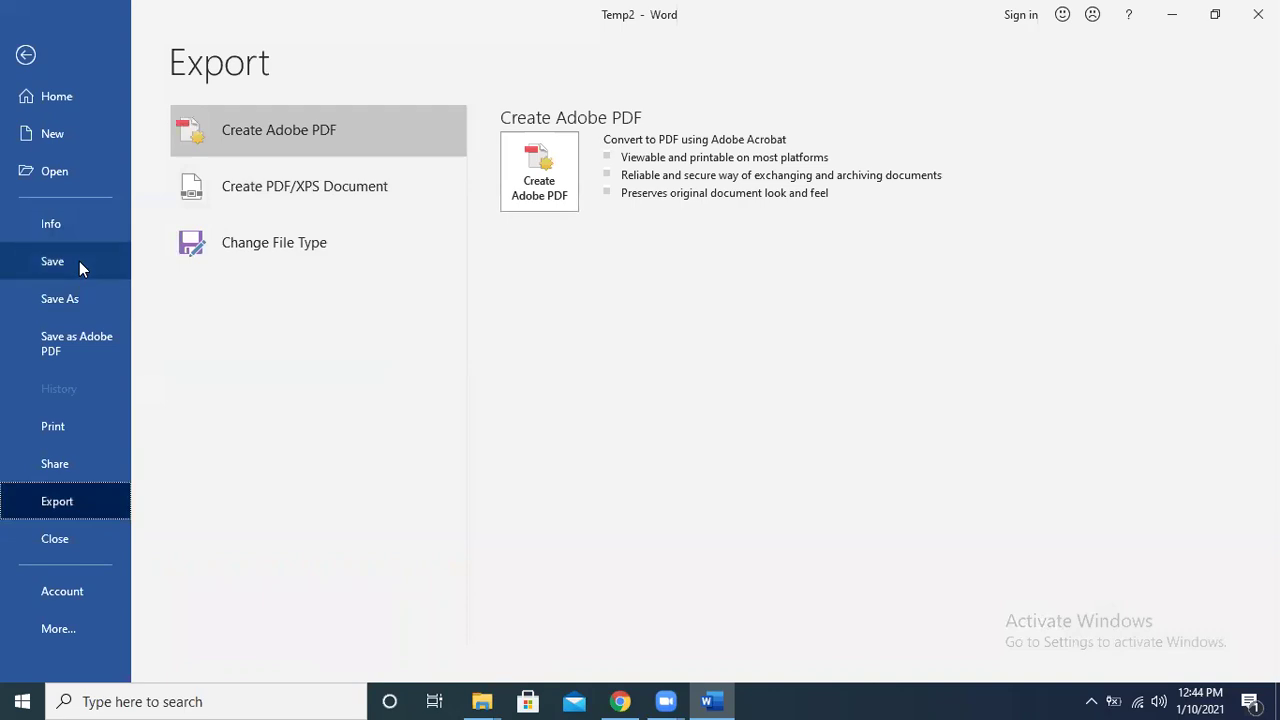
# Save Temp2 to the Desktop with Save as type set to Web Page.
pyautogui.click(90, 299)
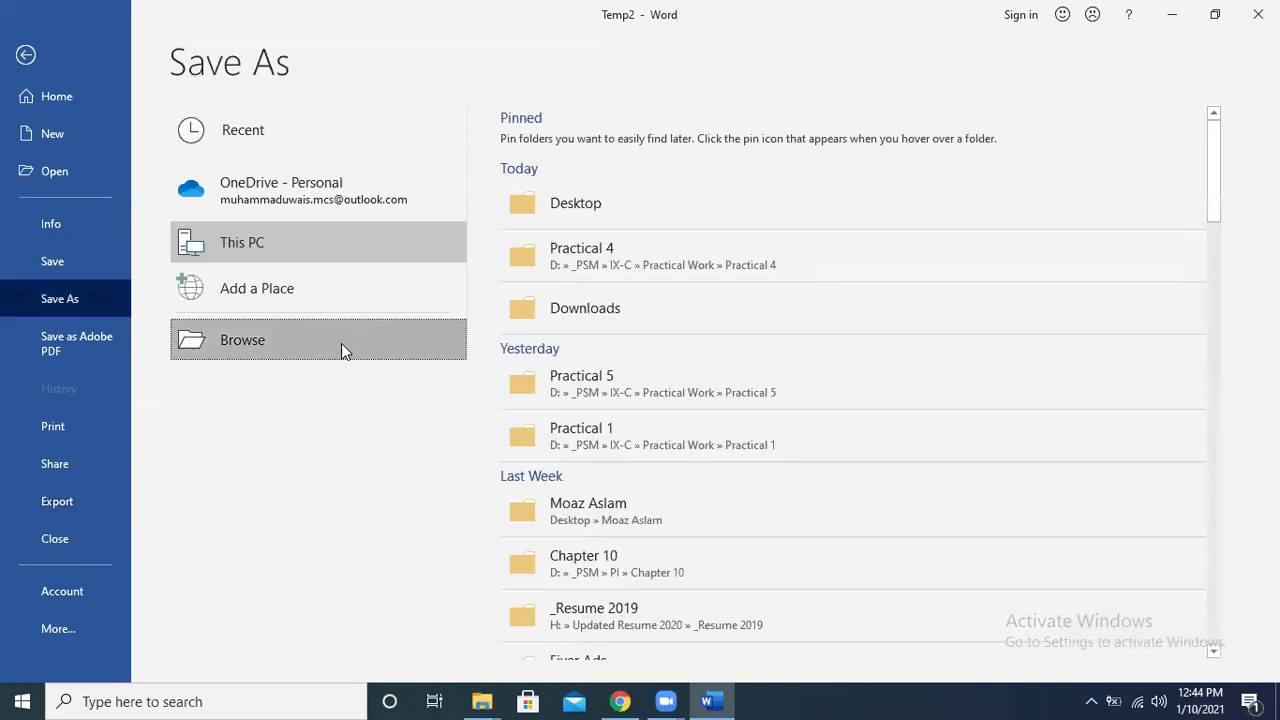
pyautogui.click(341, 347)
pyautogui.click(620, 344)
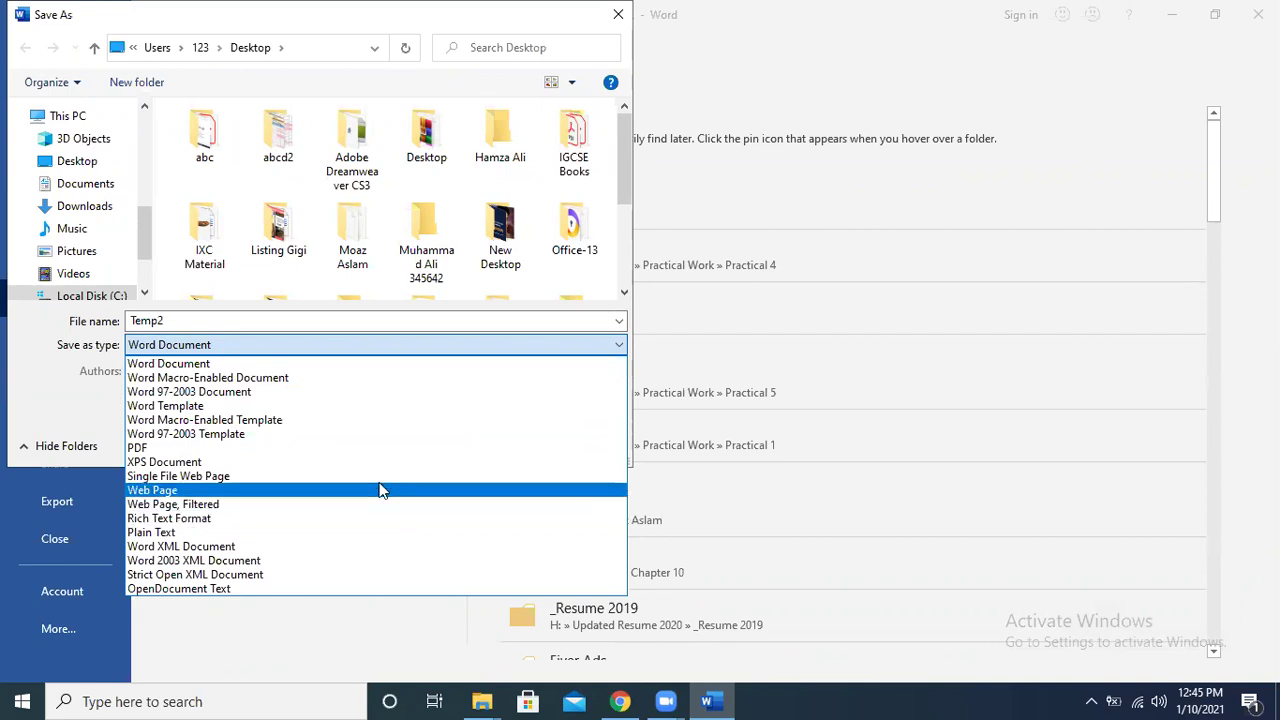
pyautogui.click(381, 490)
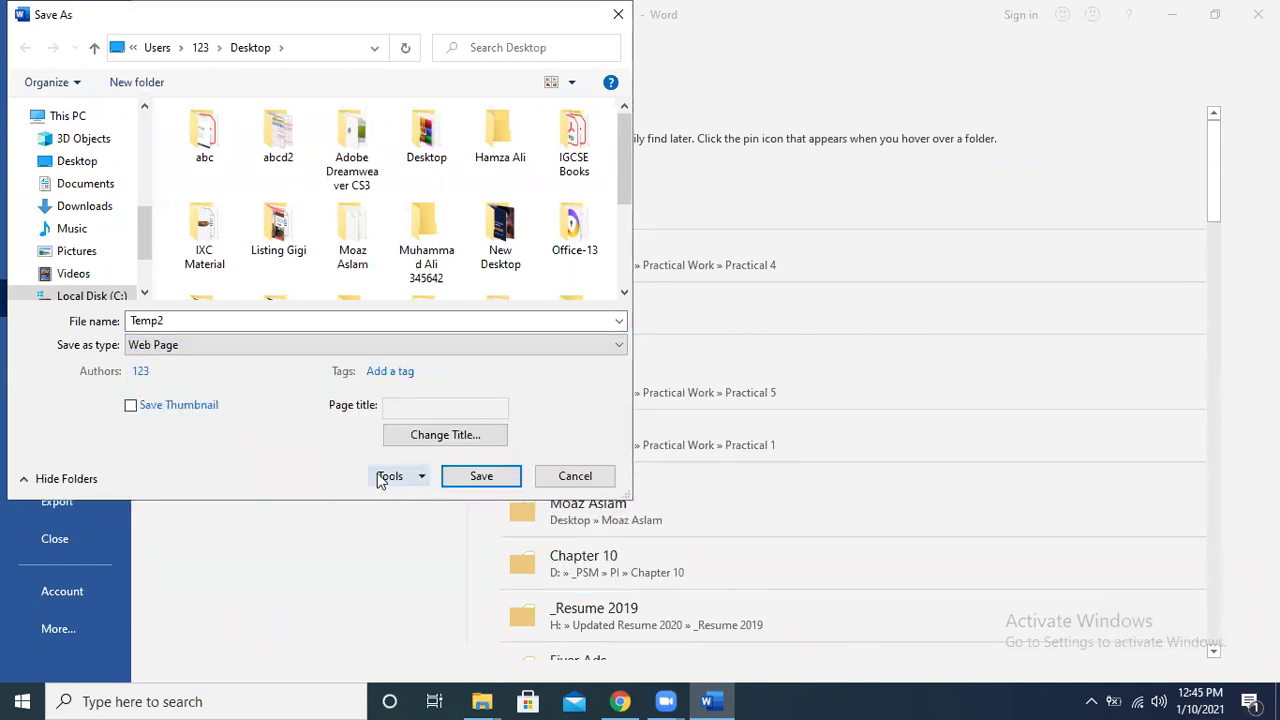
pyautogui.click(463, 483)
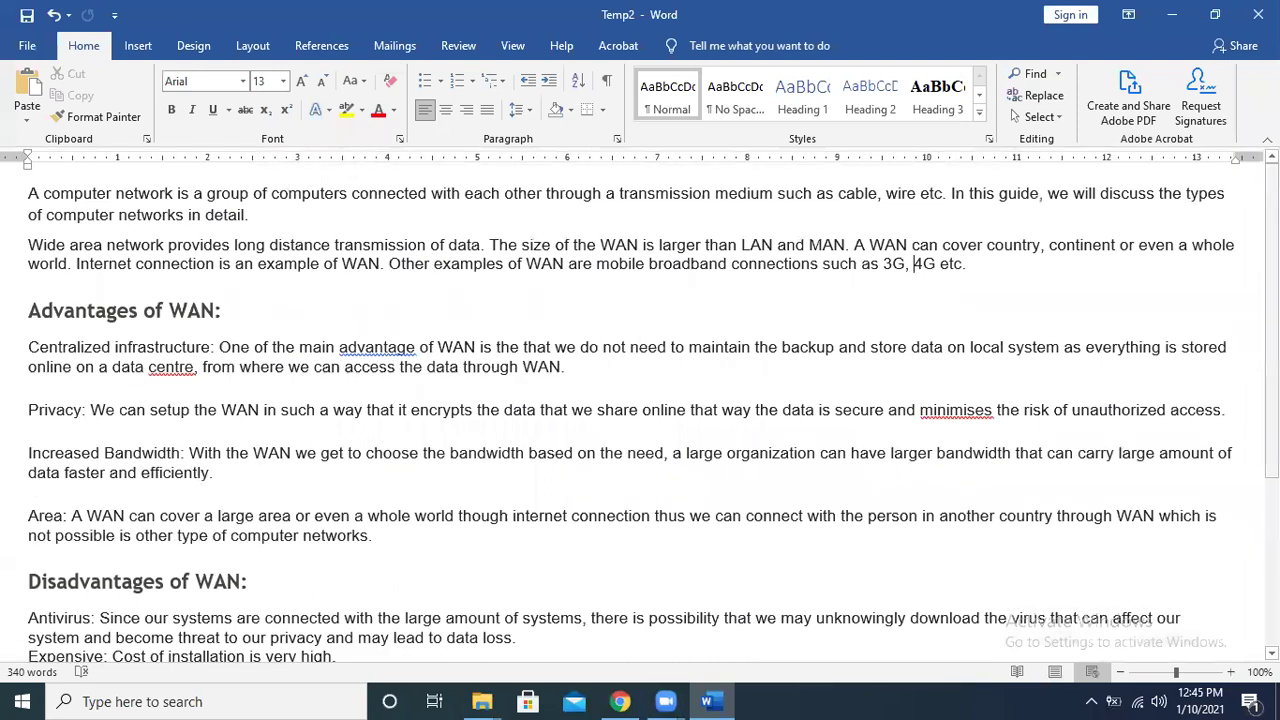
# Close Word and the abc window, reopen Temp2 from the desktop, then close it.
pyautogui.click(1258, 14)
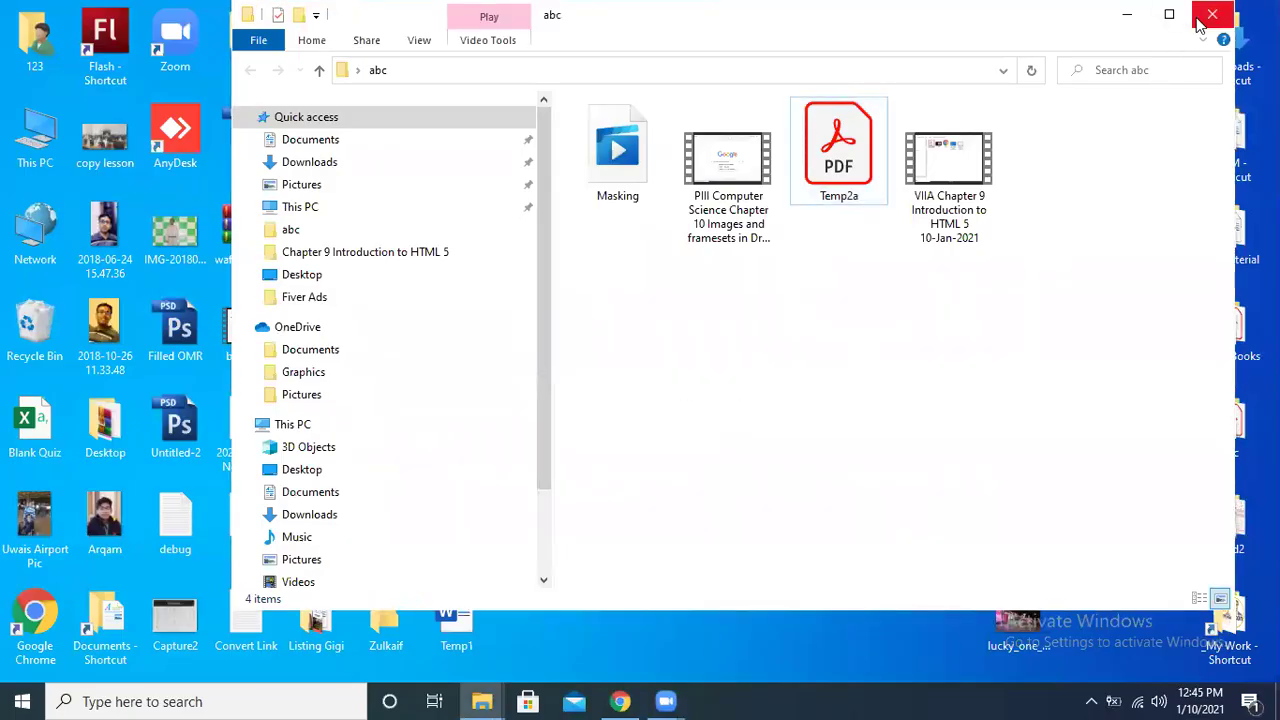
pyautogui.click(1210, 16)
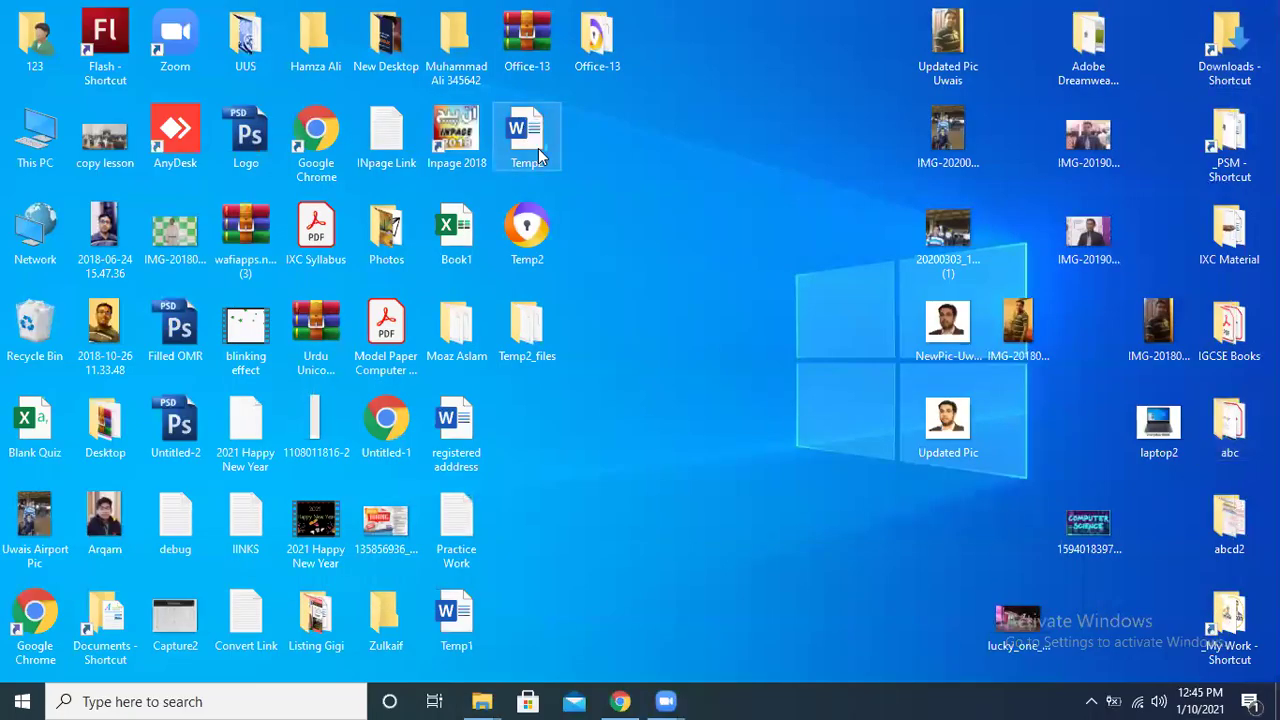
pyautogui.doubleClick(527, 140)
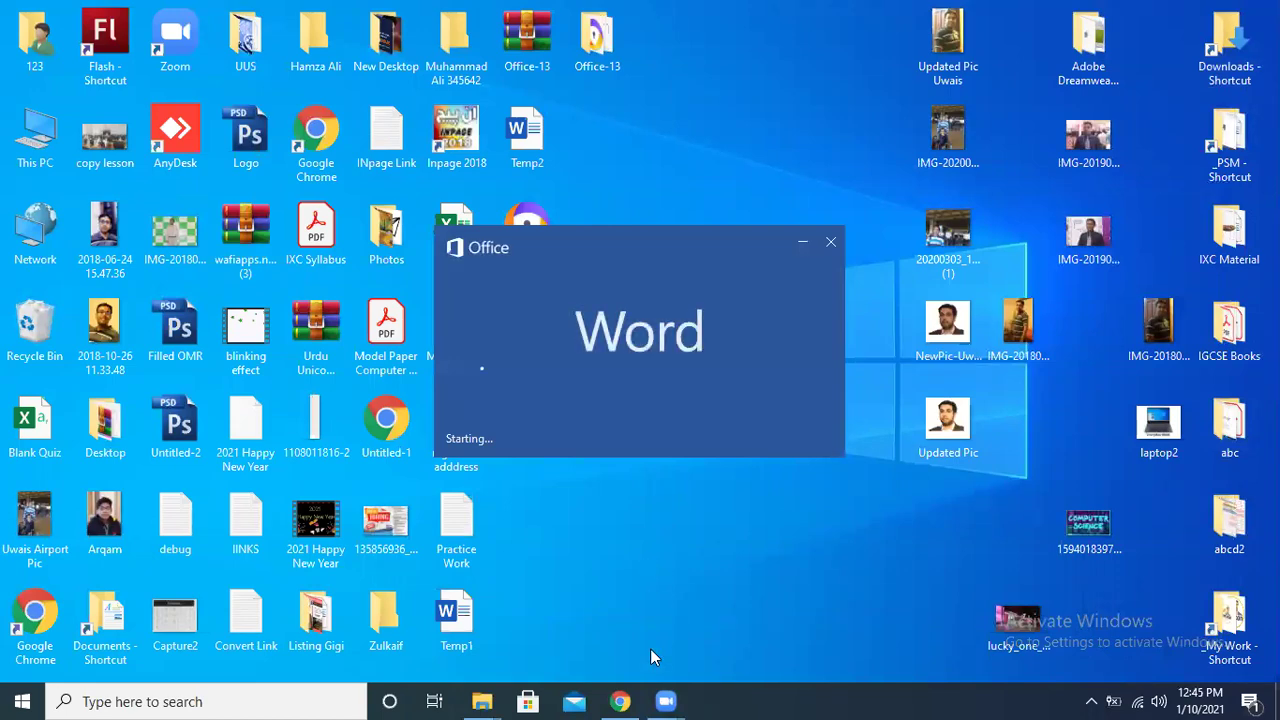
pyautogui.click(896, 203)
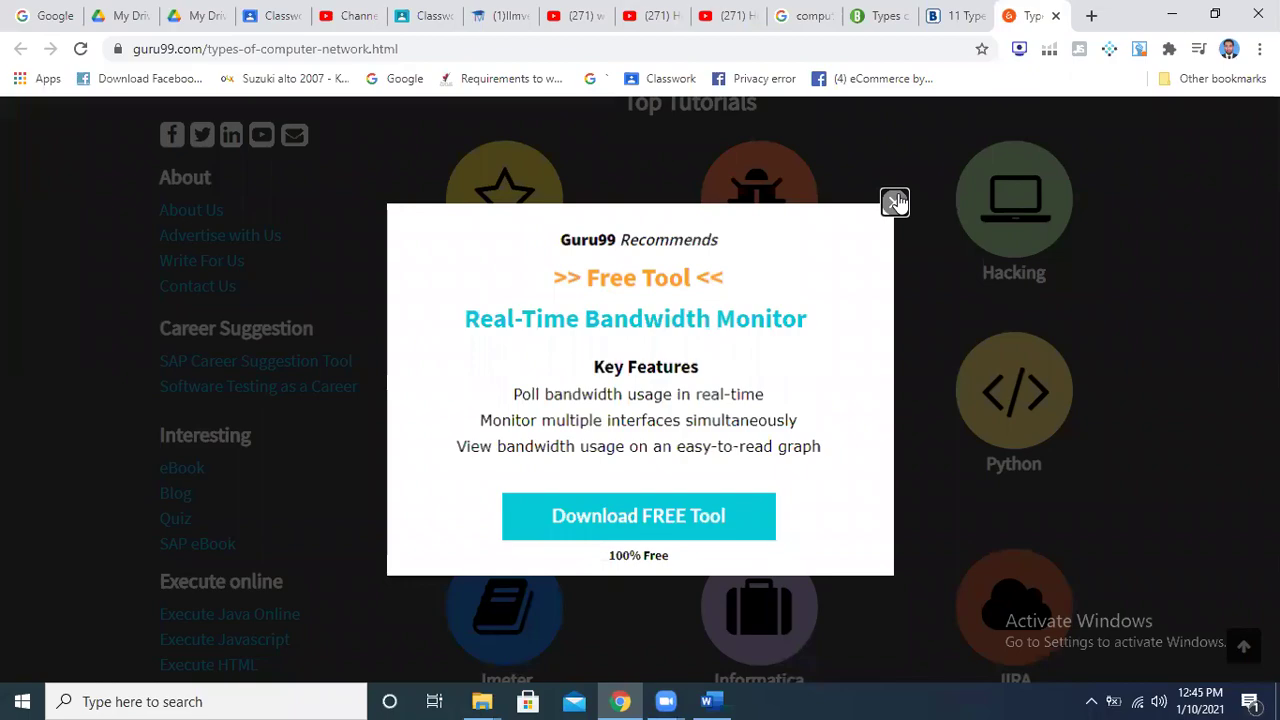
pyautogui.hotkey('alt', 'Tab')
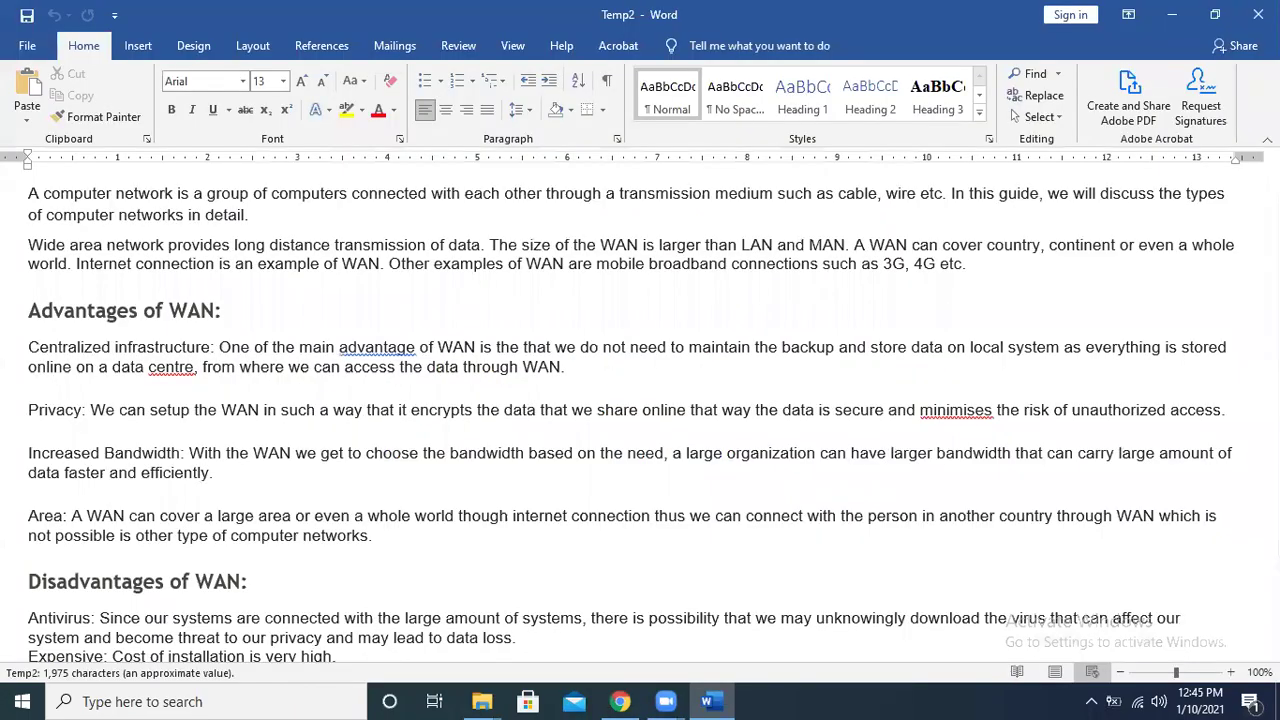
pyautogui.hotkey('alt', 'F4')
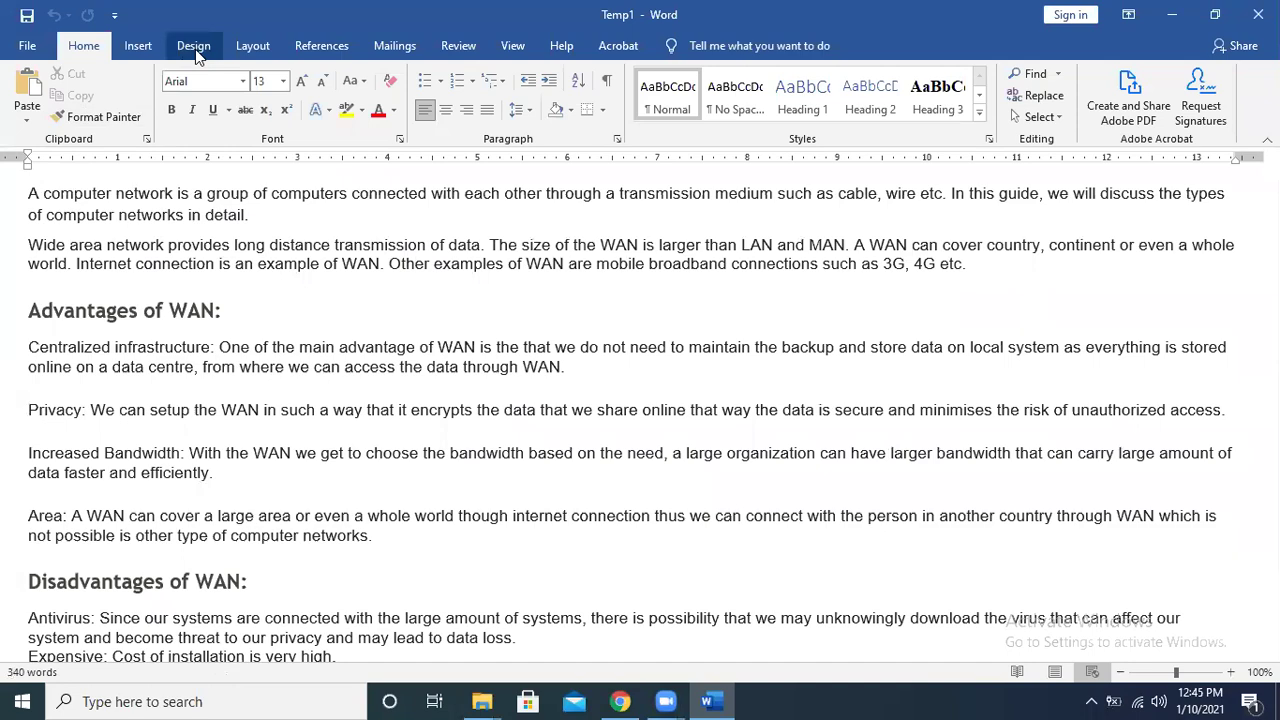
# Zoom Temp1 out to 50% and back in to 80% so paragraphs span the width.
pyautogui.click(33, 52)
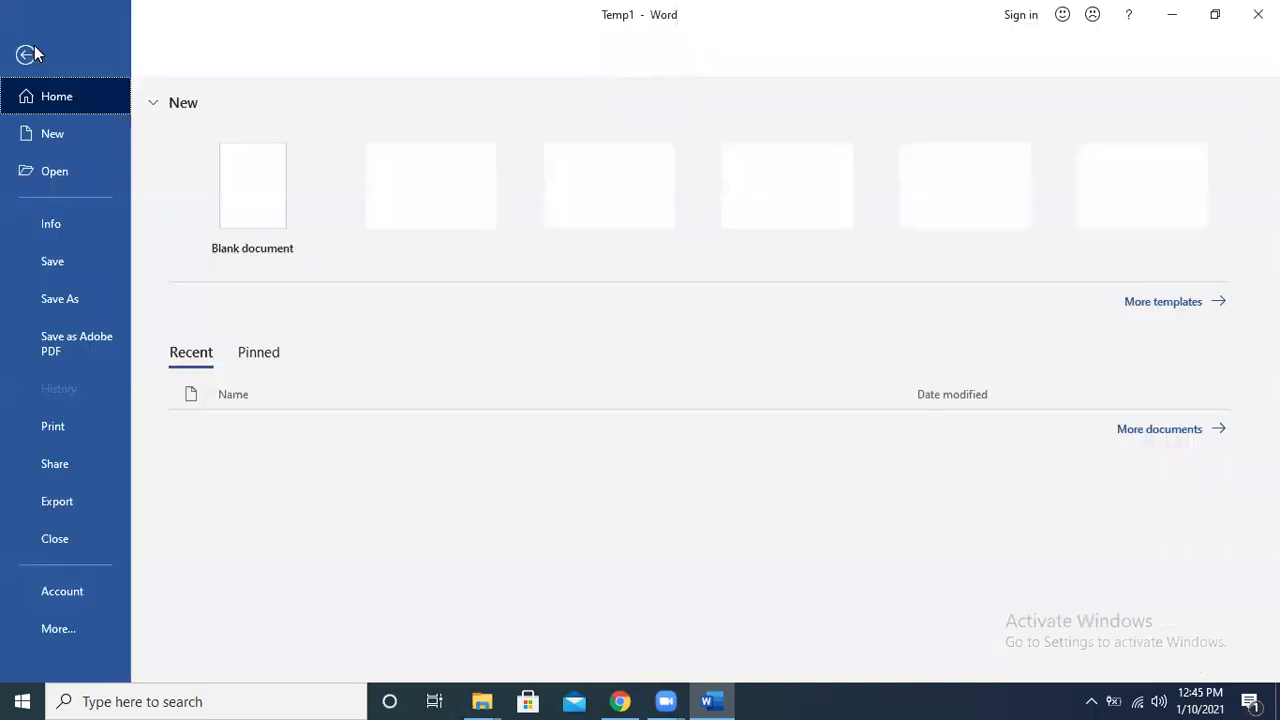
pyautogui.click(25, 52)
pyautogui.click(84, 46)
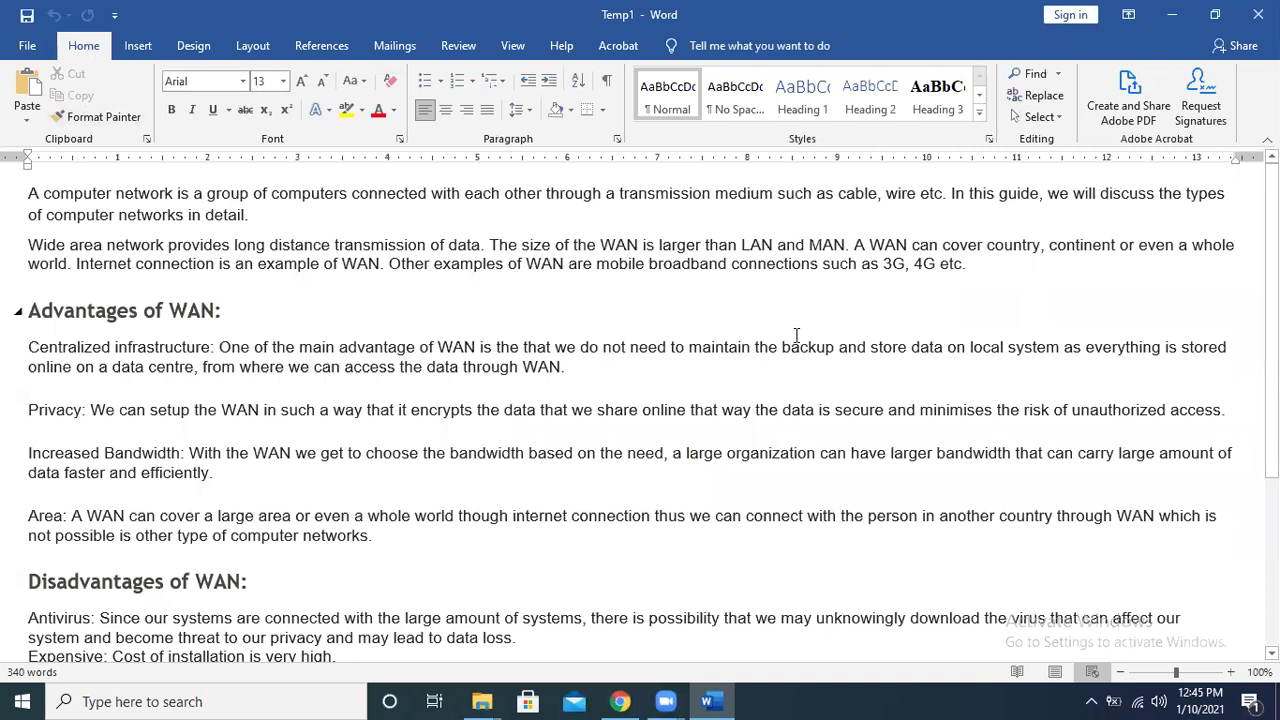
pyautogui.scroll(-2, 735, 352)
pyautogui.scroll(-3, 733, 351)
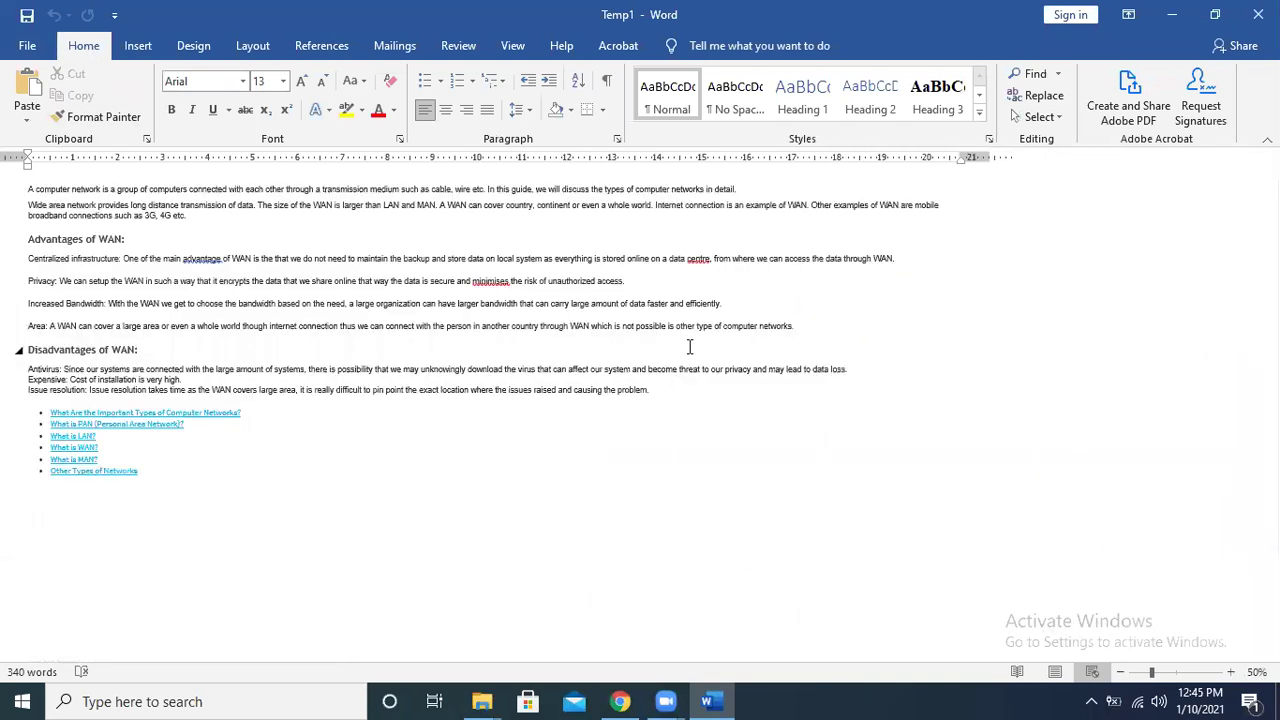
pyautogui.scroll(3, 689, 347)
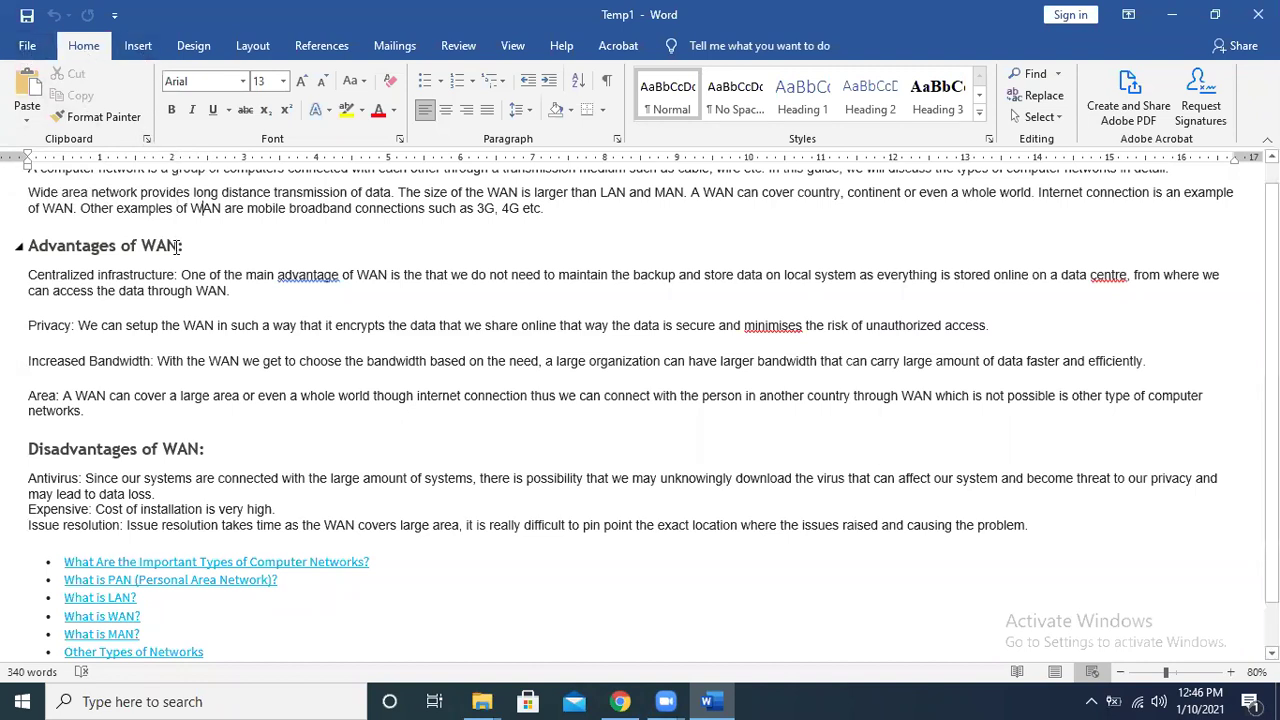
pyautogui.scroll(1, 176, 247)
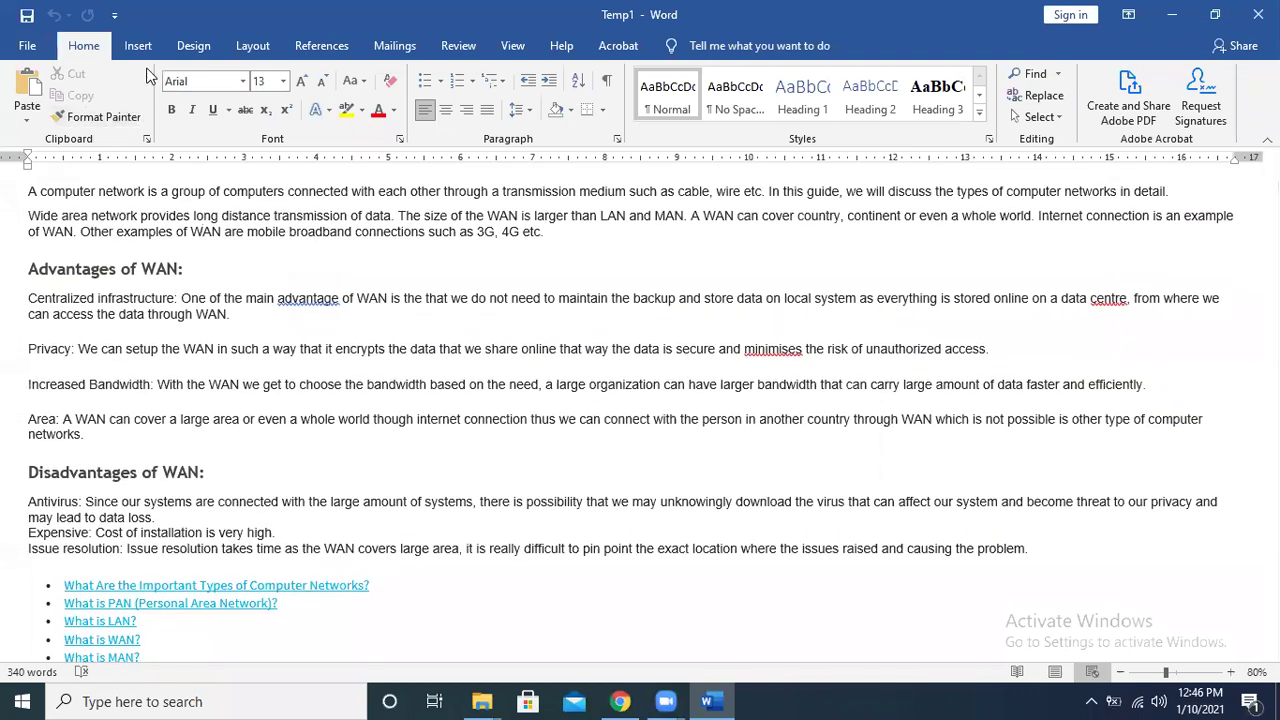
# Apply Narrow 0.5" margins and check the paper sizes without changing them.
pyautogui.click(256, 50)
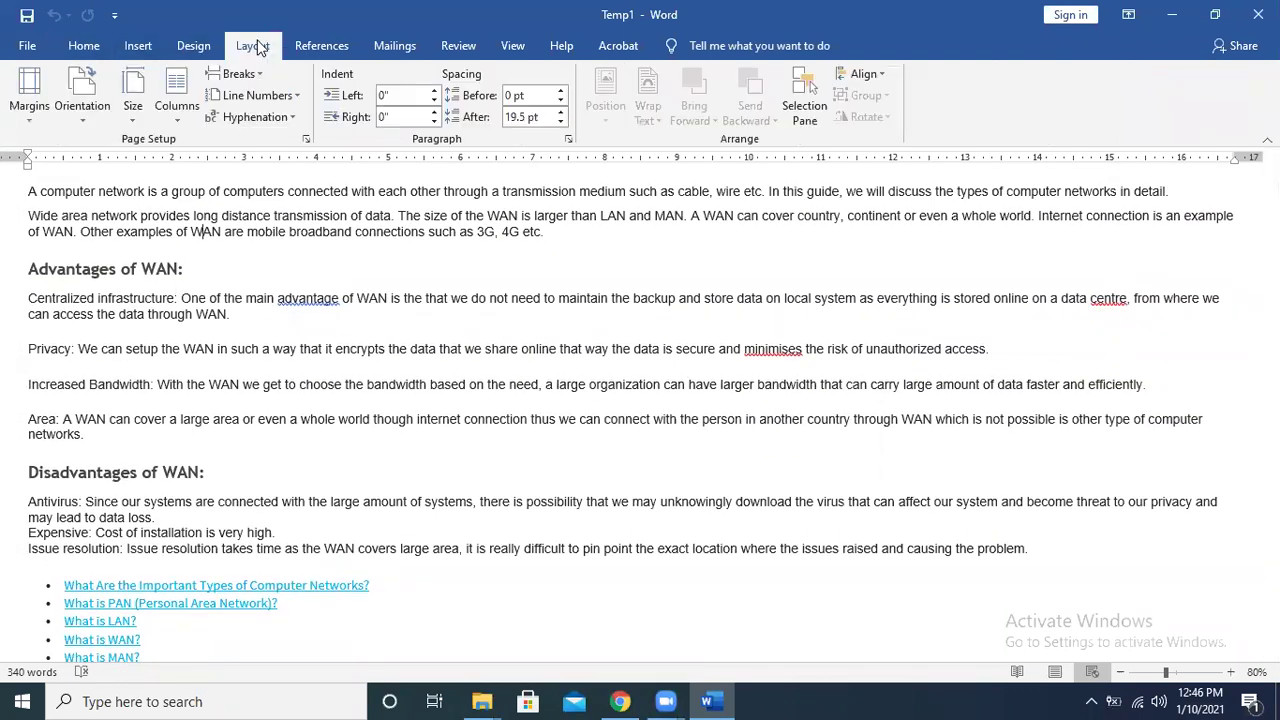
pyautogui.click(31, 117)
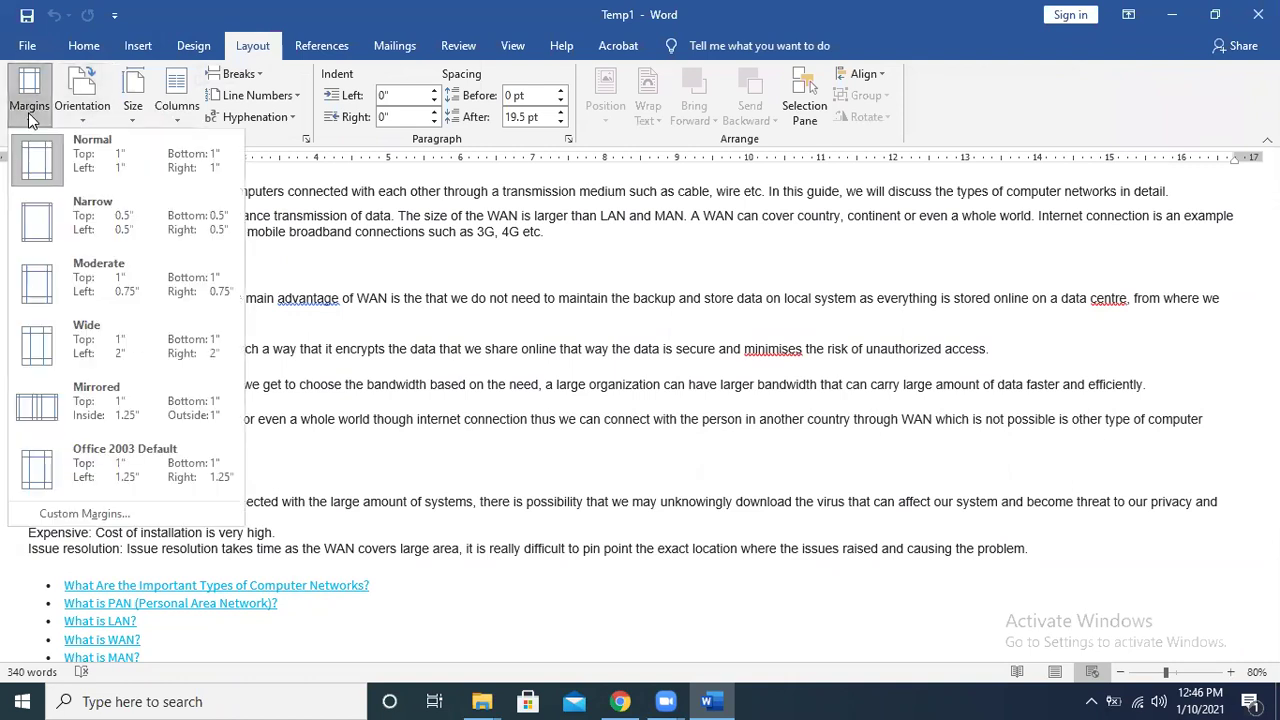
pyautogui.click(124, 225)
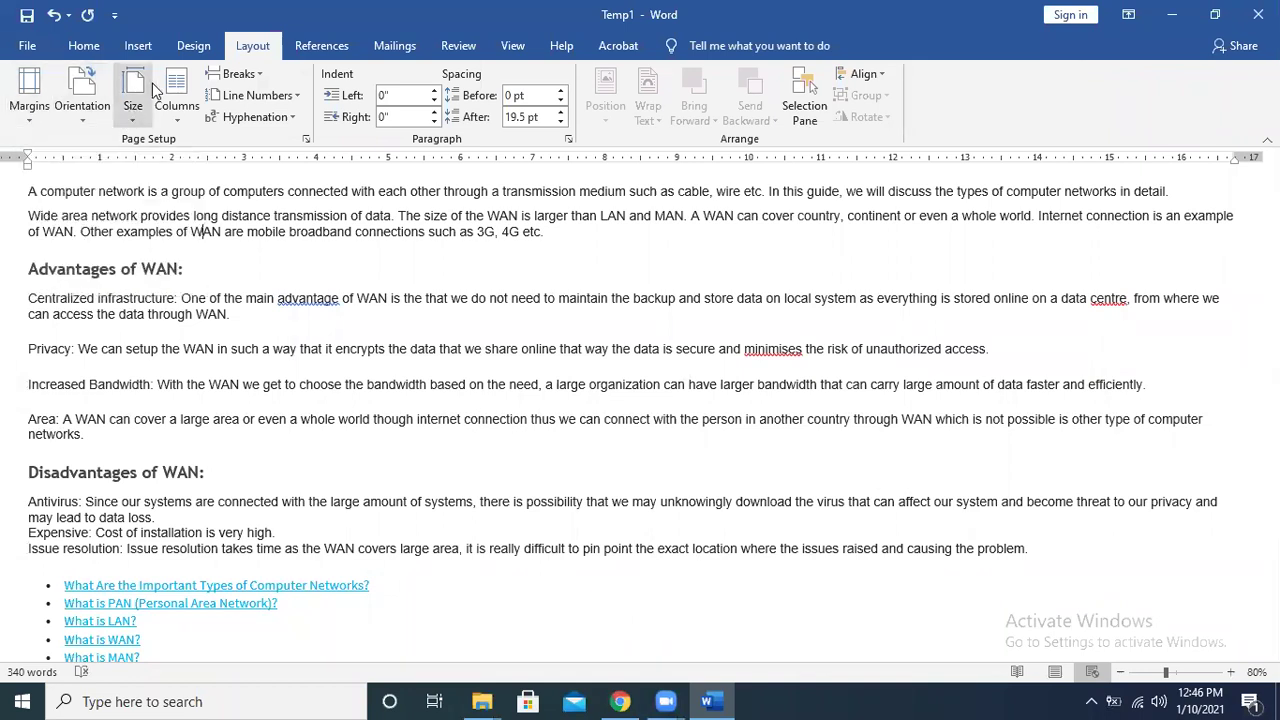
pyautogui.click(137, 117)
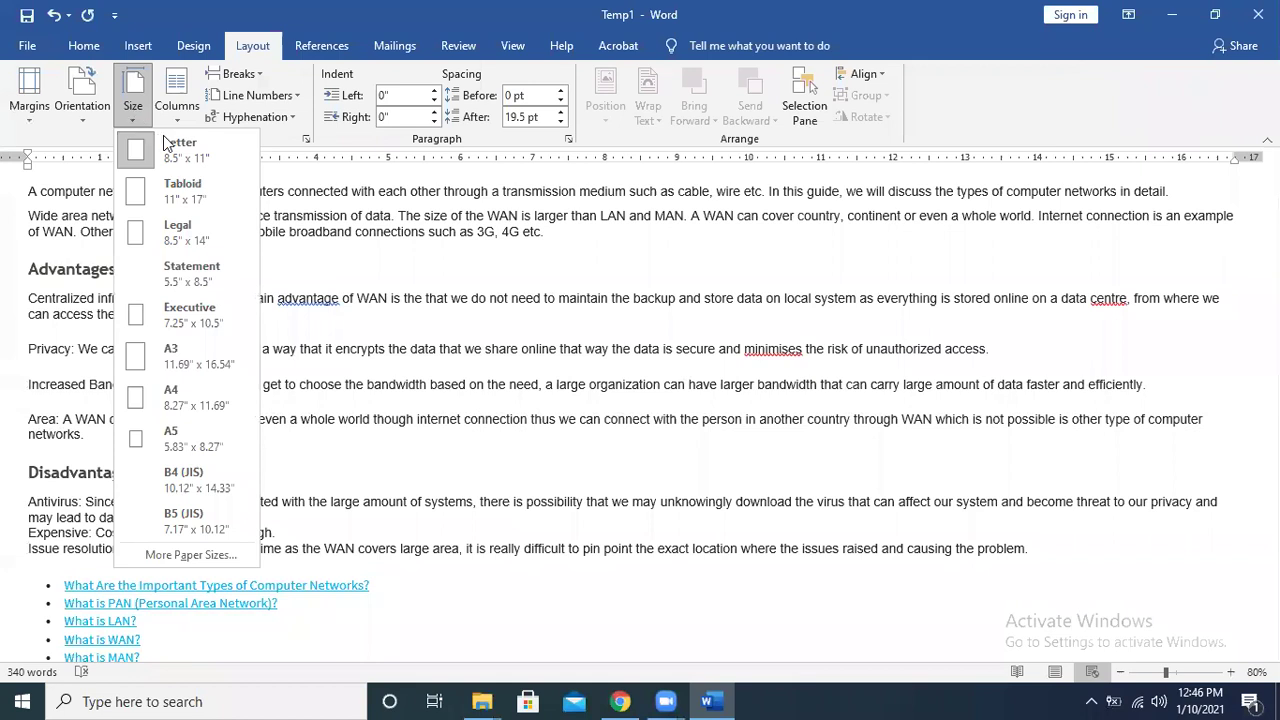
pyautogui.click(160, 142)
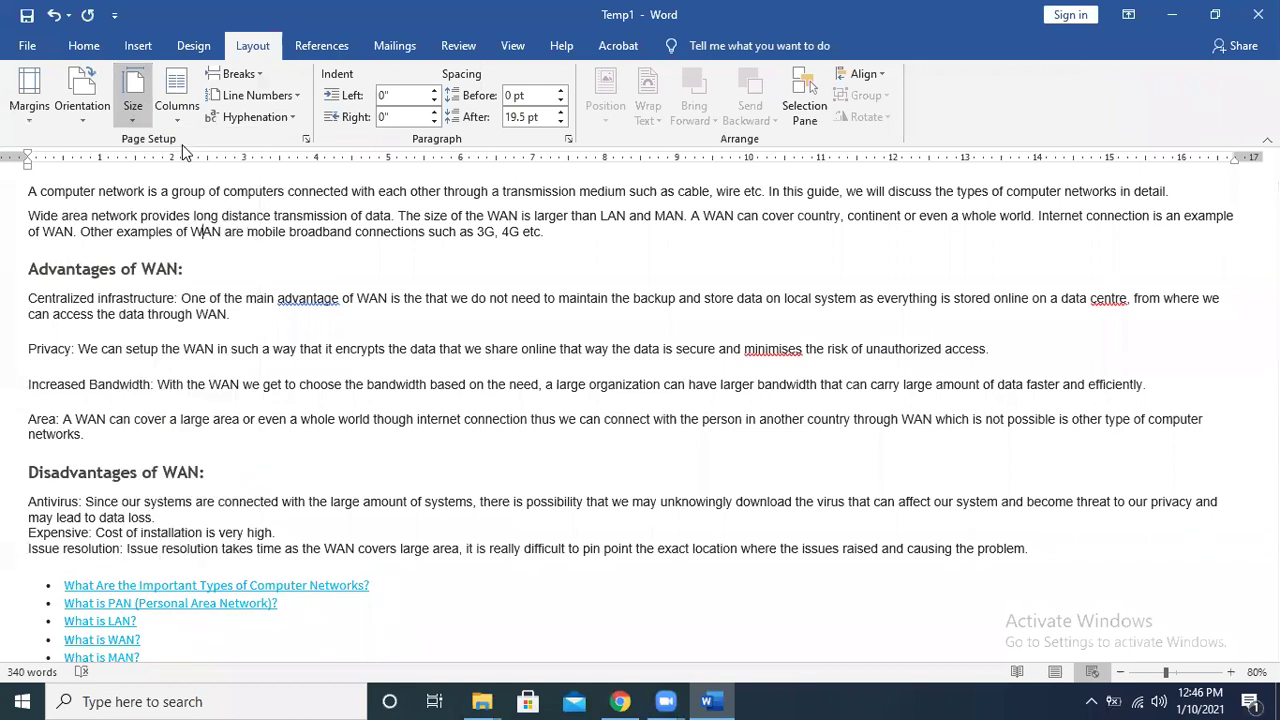
# Return to the Home tab and select the whole document text.
pyautogui.click(208, 46)
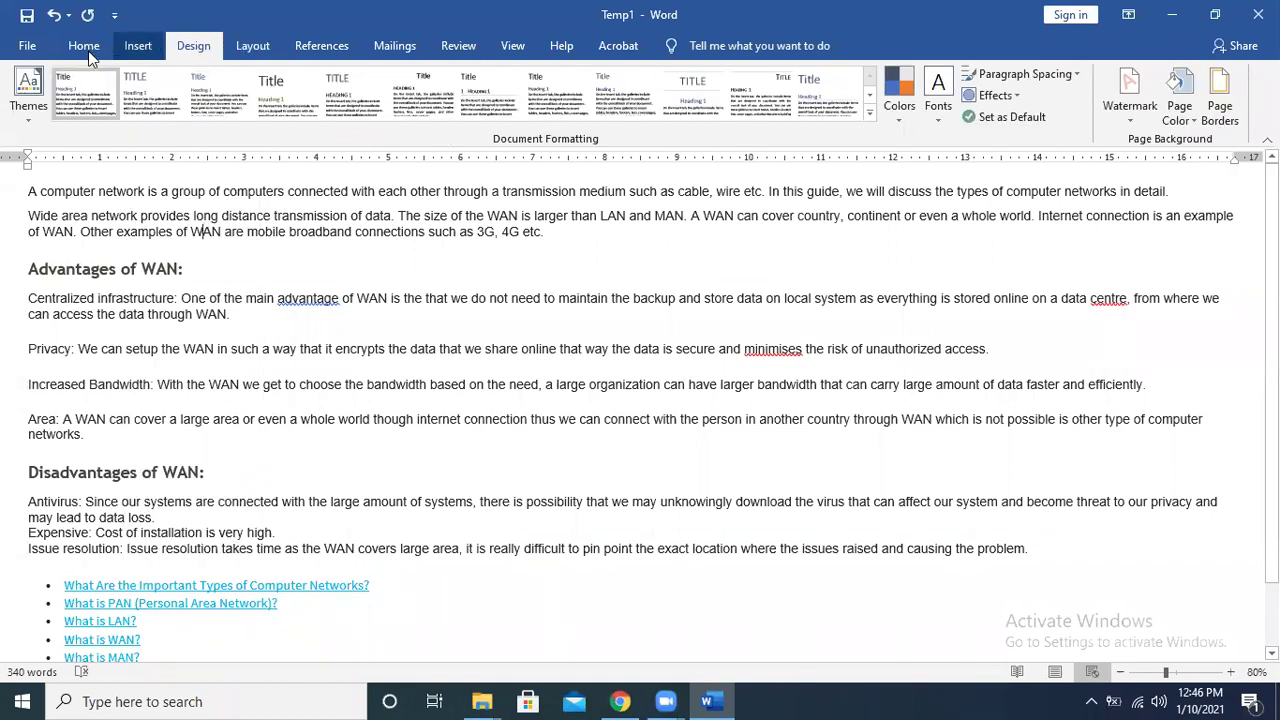
pyautogui.click(104, 48)
pyautogui.click(82, 56)
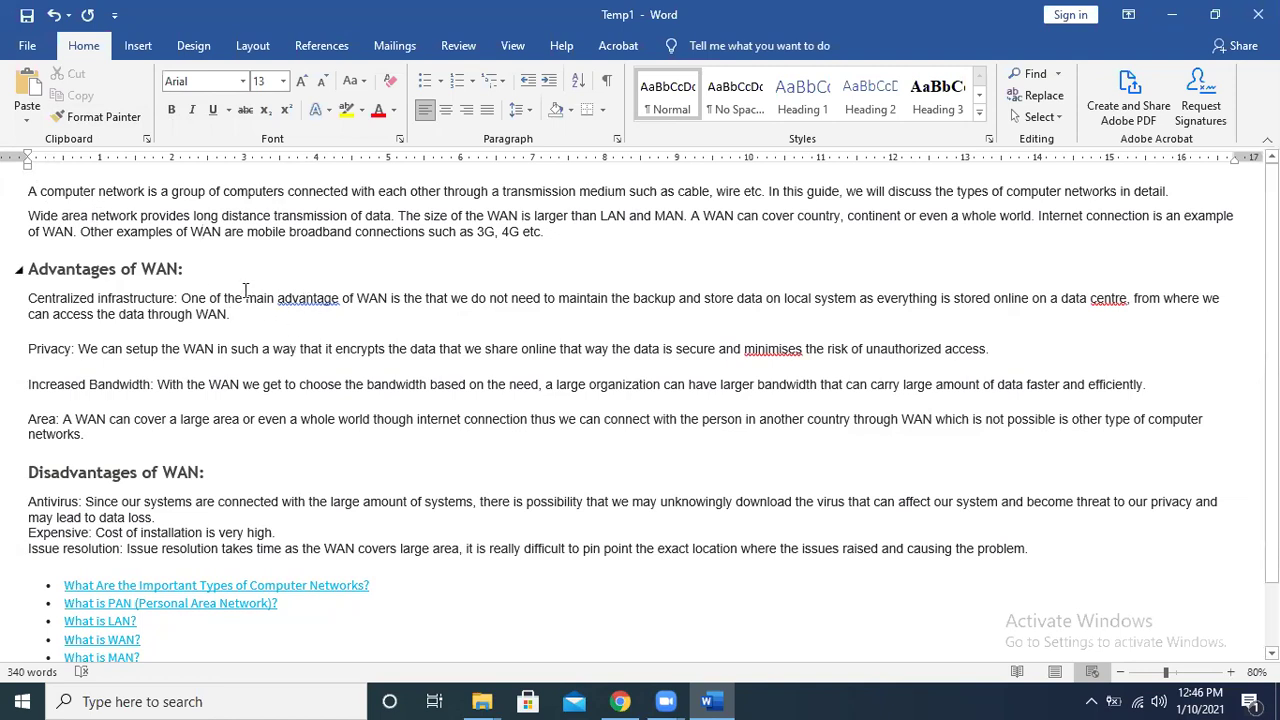
pyautogui.scroll(-2, 291, 366)
pyautogui.scroll(2, 291, 366)
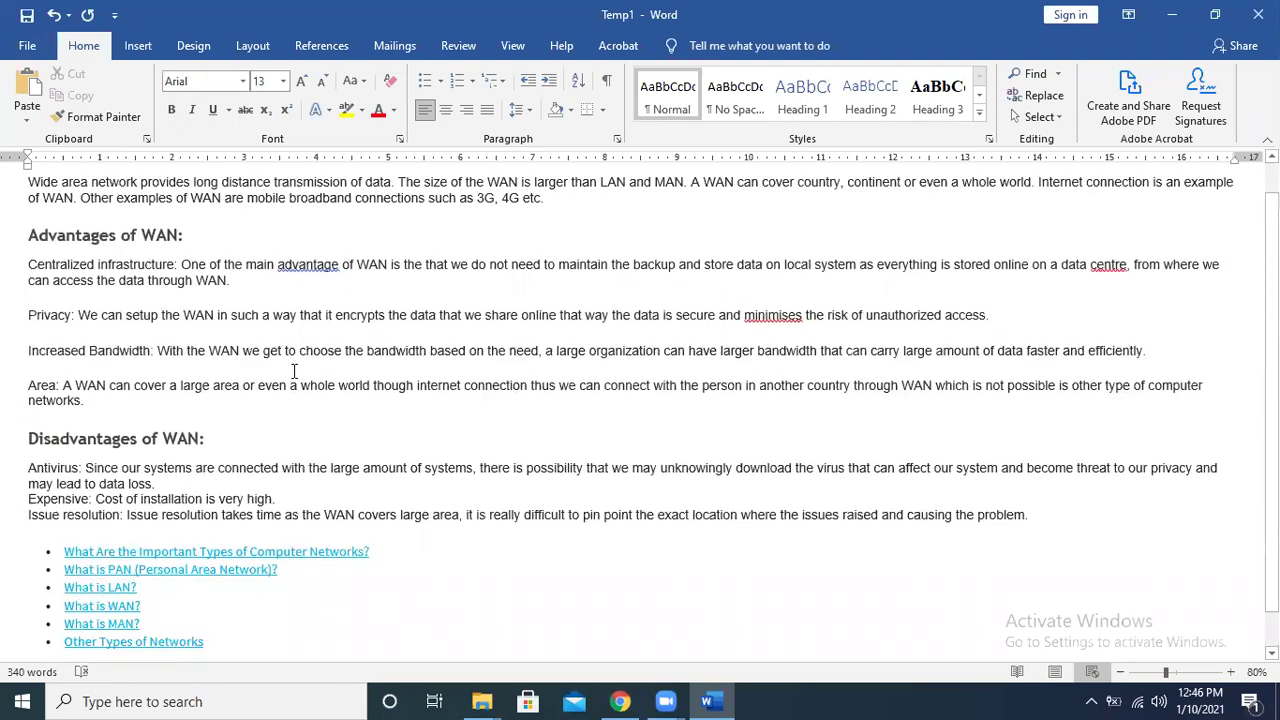
pyautogui.click(305, 278)
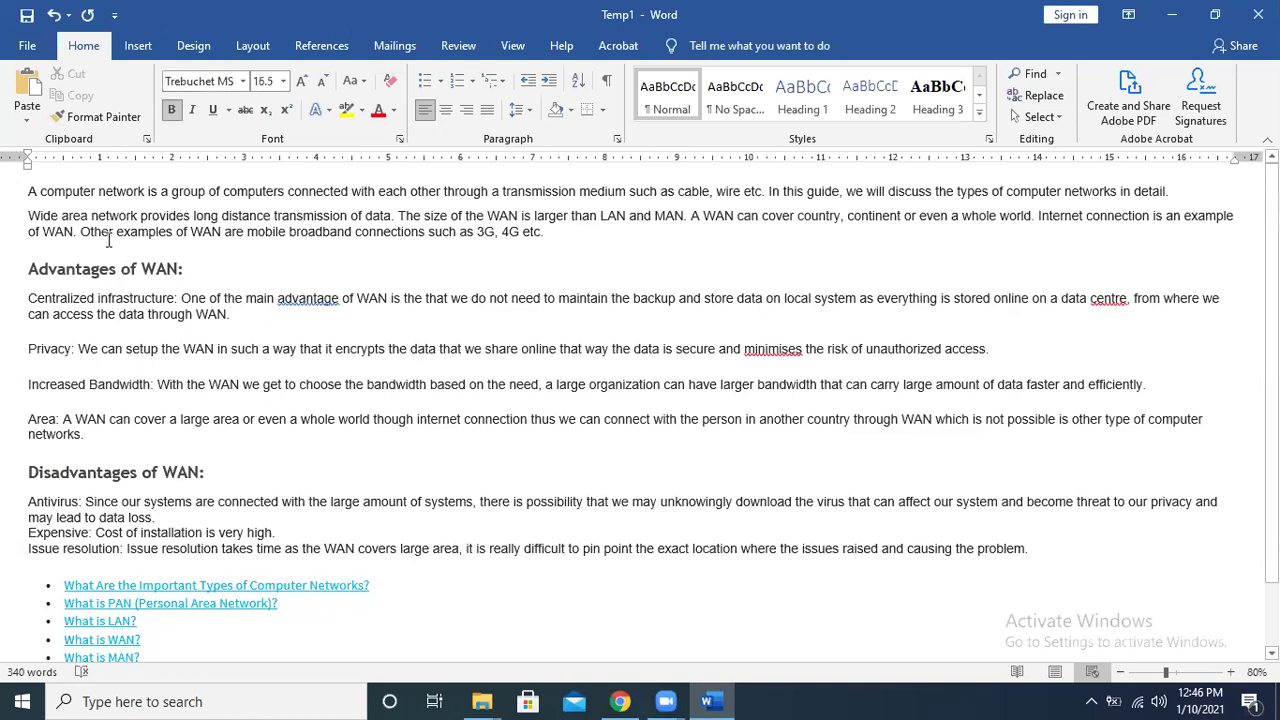
pyautogui.moveTo(27, 190); pyautogui.dragTo(268, 609)
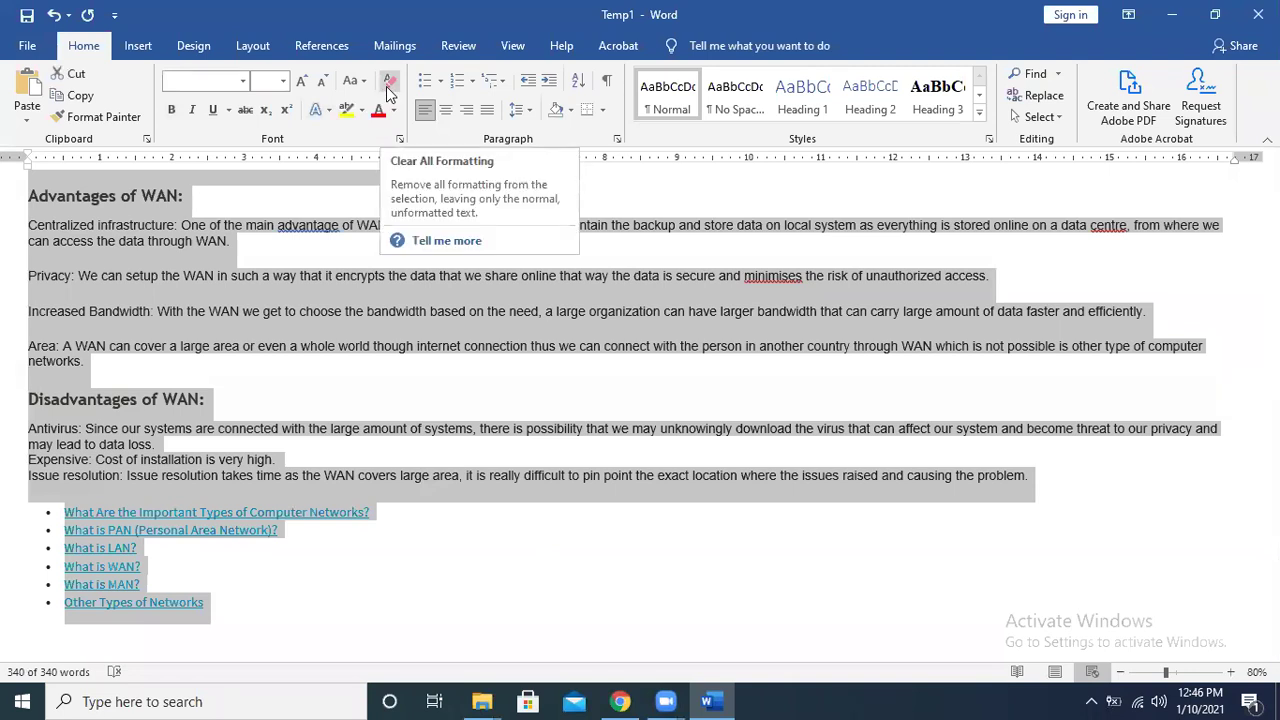
# Clear all formatting and set the text to Calibri (Body) size 11.
pyautogui.click(389, 82)
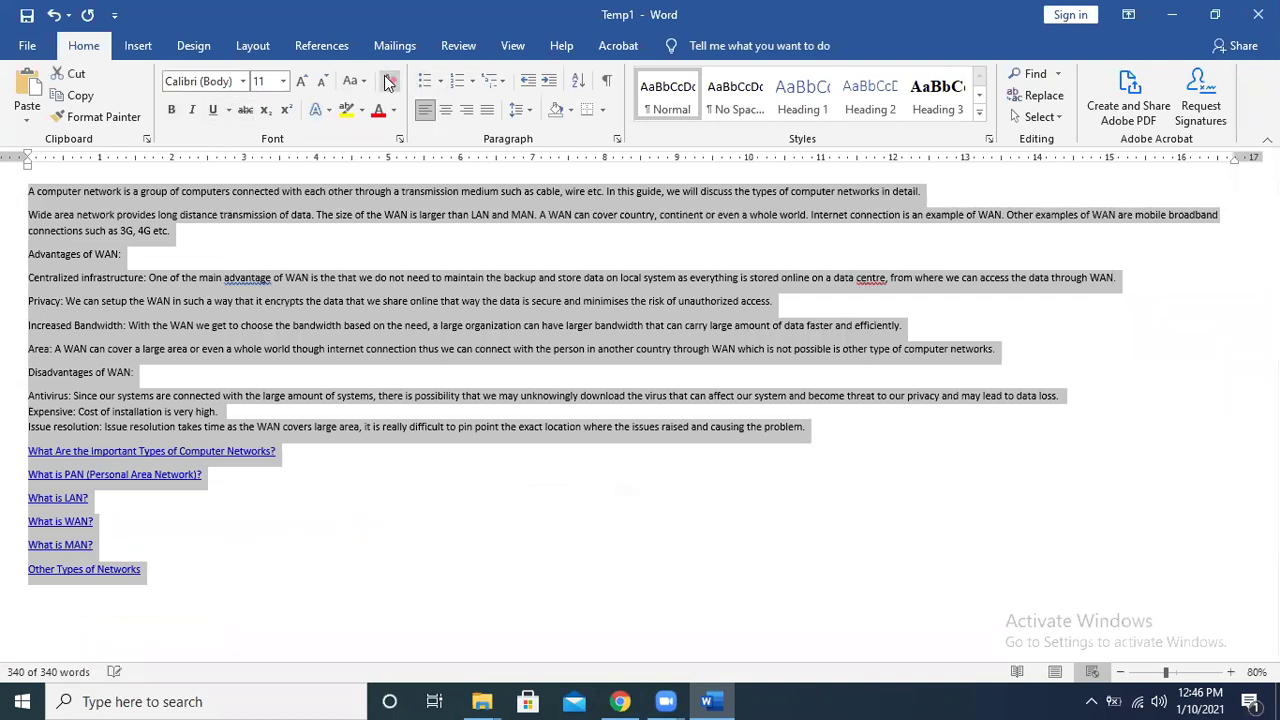
pyautogui.click(242, 82)
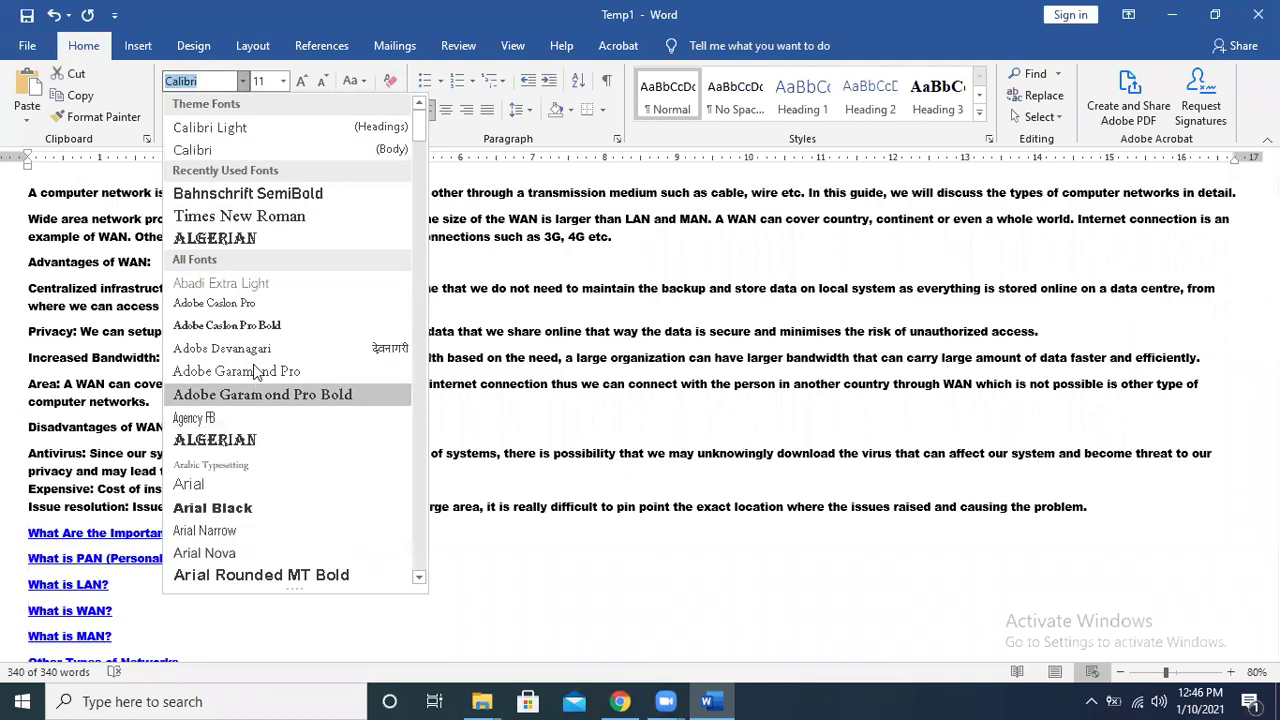
pyautogui.click(192, 150)
pyautogui.click(283, 81)
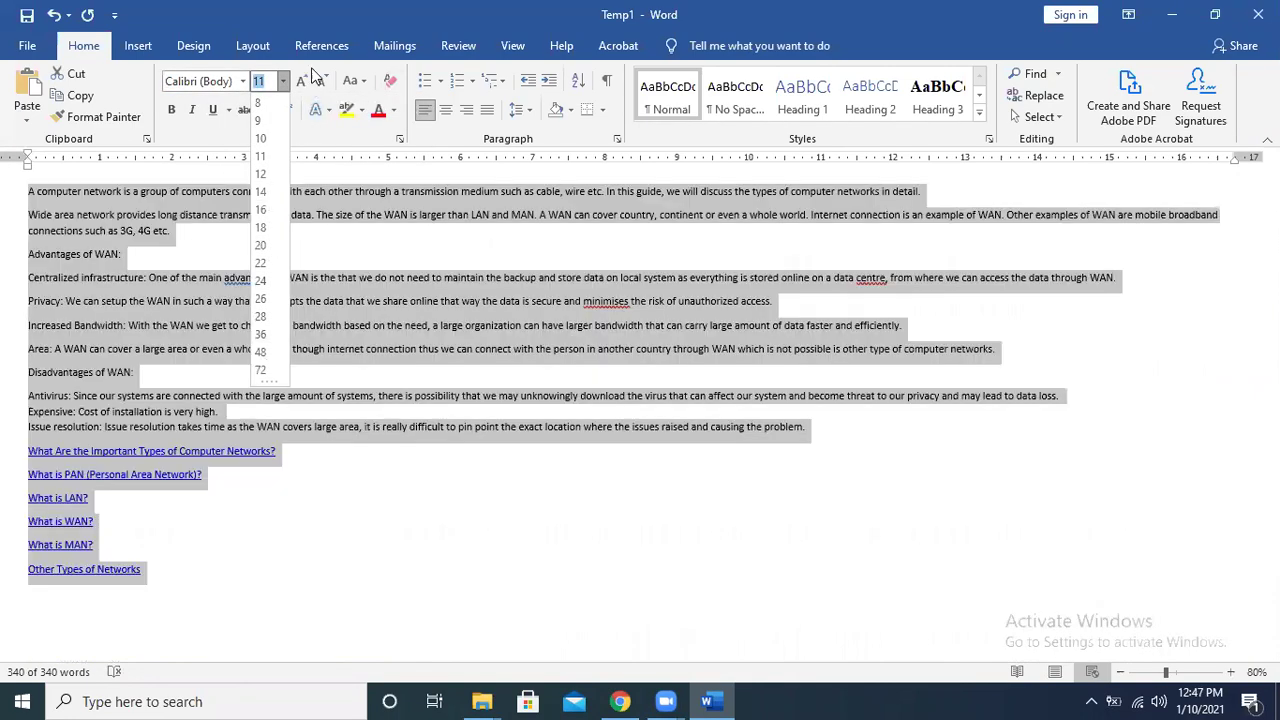
pyautogui.click(376, 8)
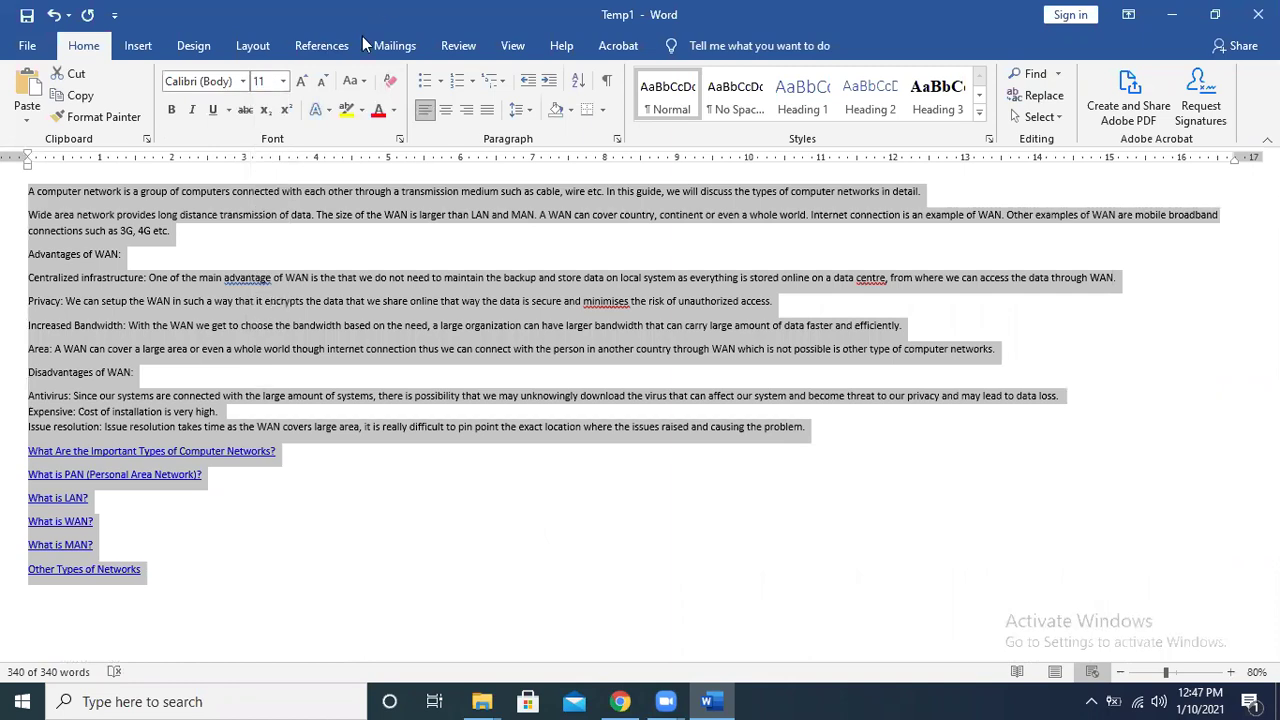
# Make all the text bold, italic and solid-underlined, then deselect it.
pyautogui.click(170, 110)
pyautogui.click(191, 110)
pyautogui.click(212, 110)
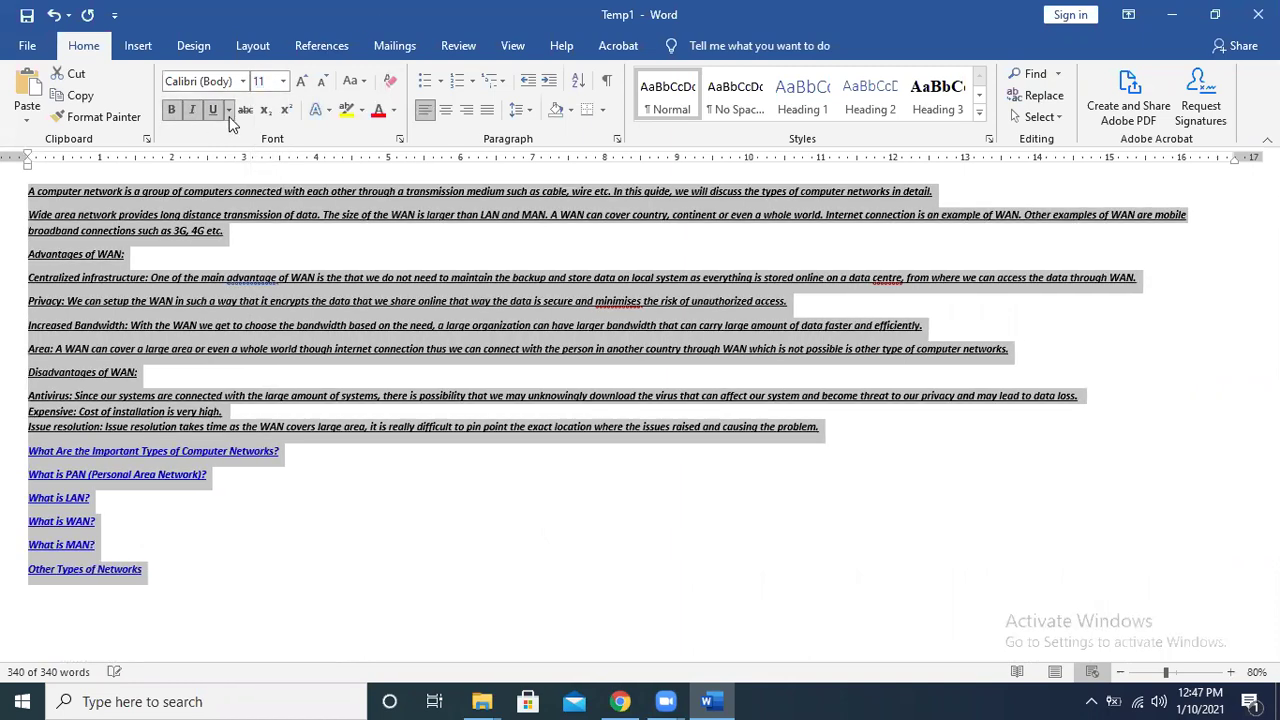
pyautogui.click(229, 110)
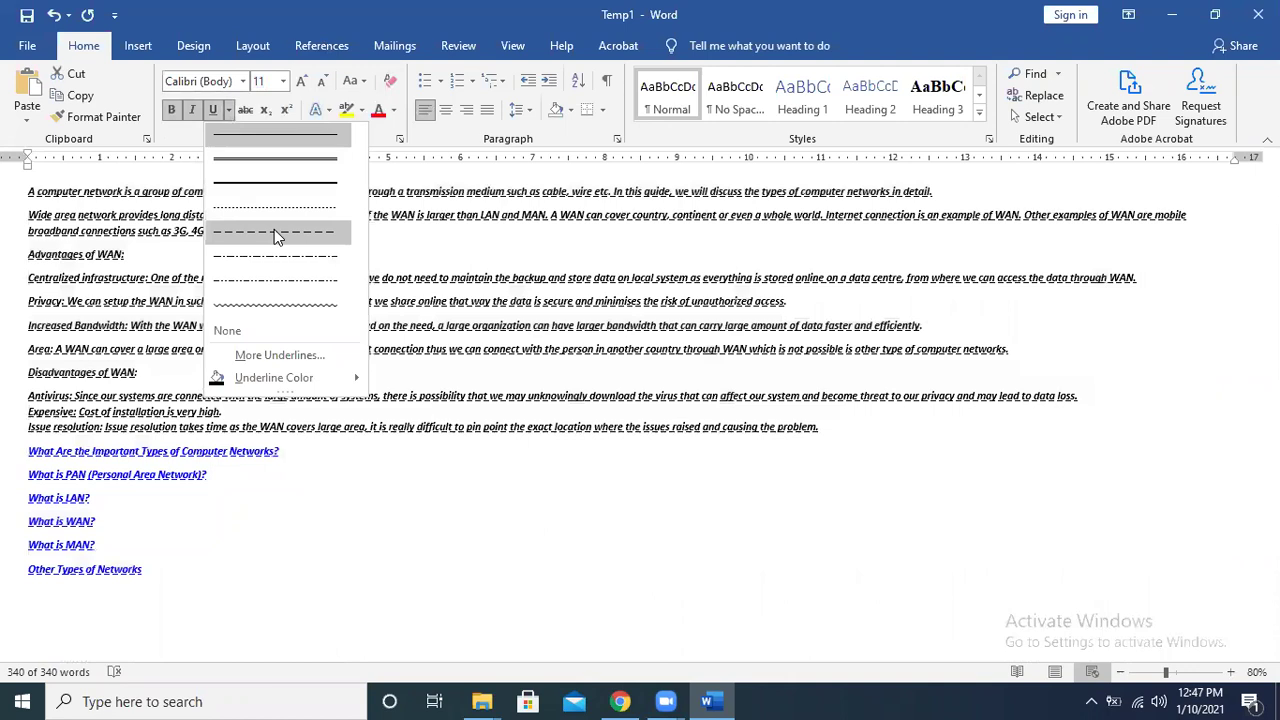
pyautogui.click(315, 397)
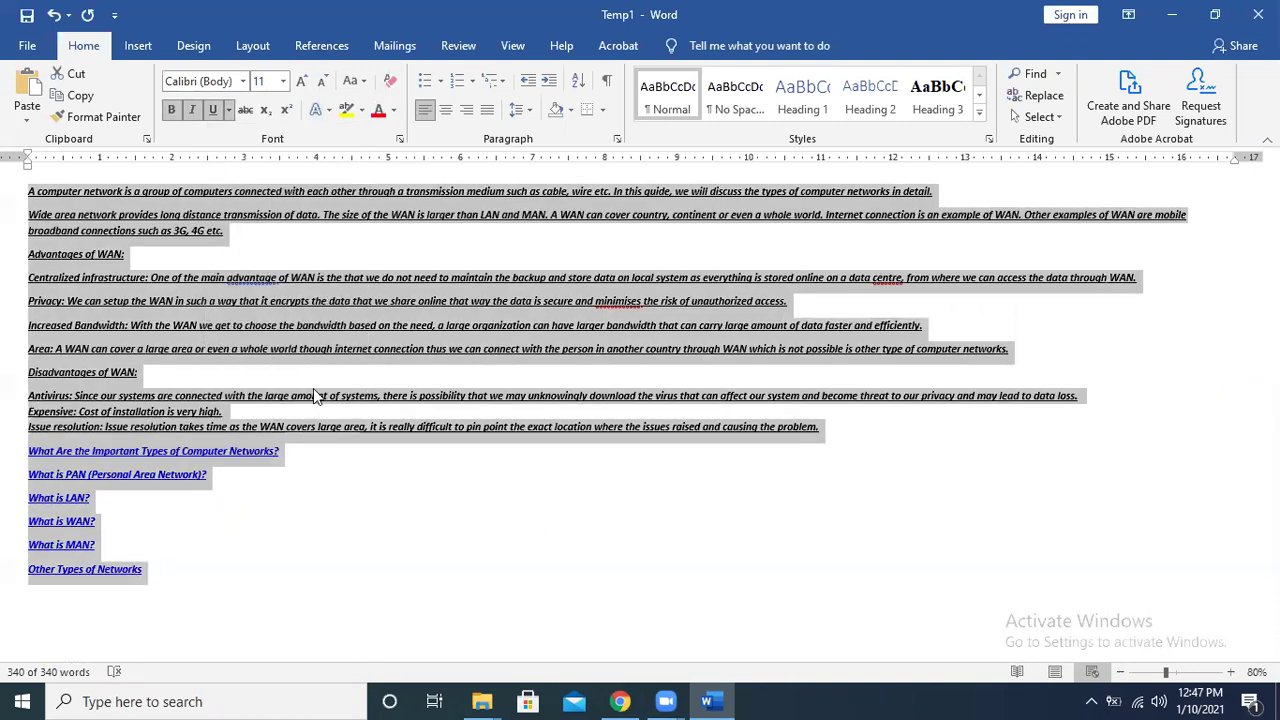
pyautogui.click(315, 397)
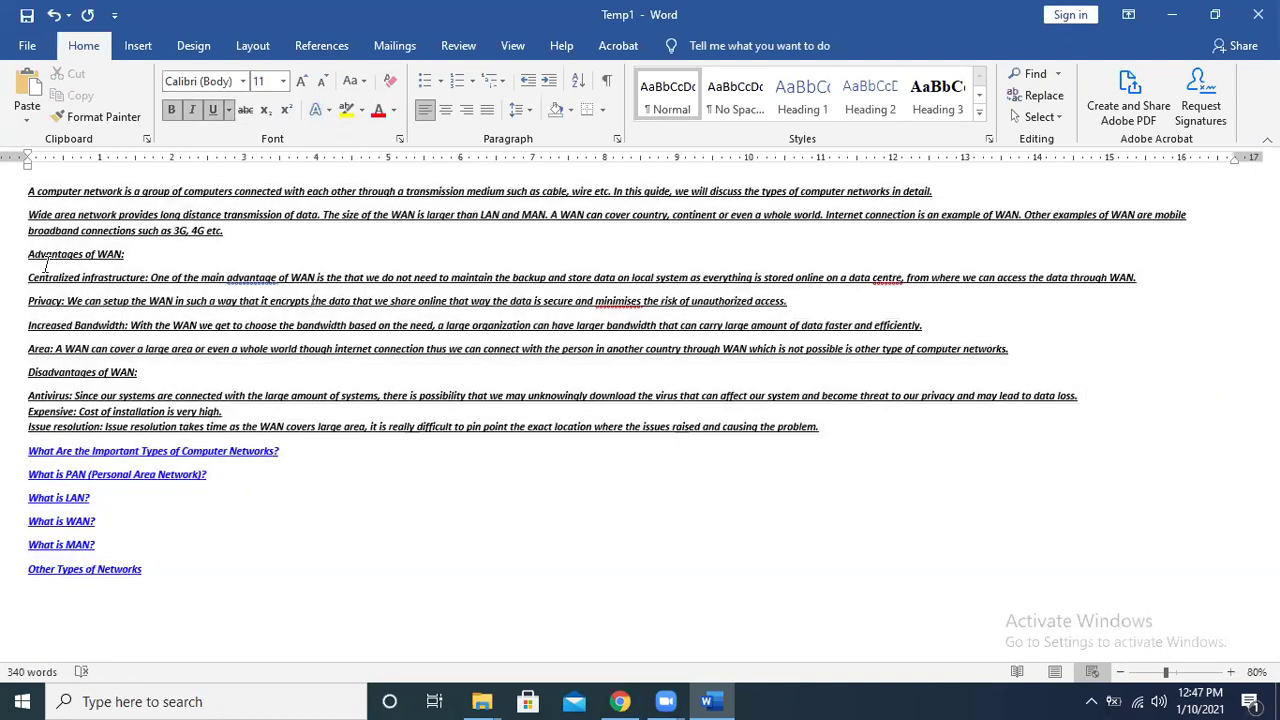
# Restyle the Centralized infrastructure line: no bold or italic, new underline, red, yellow highlight.
pyautogui.moveTo(27, 277); pyautogui.dragTo(1184, 285)
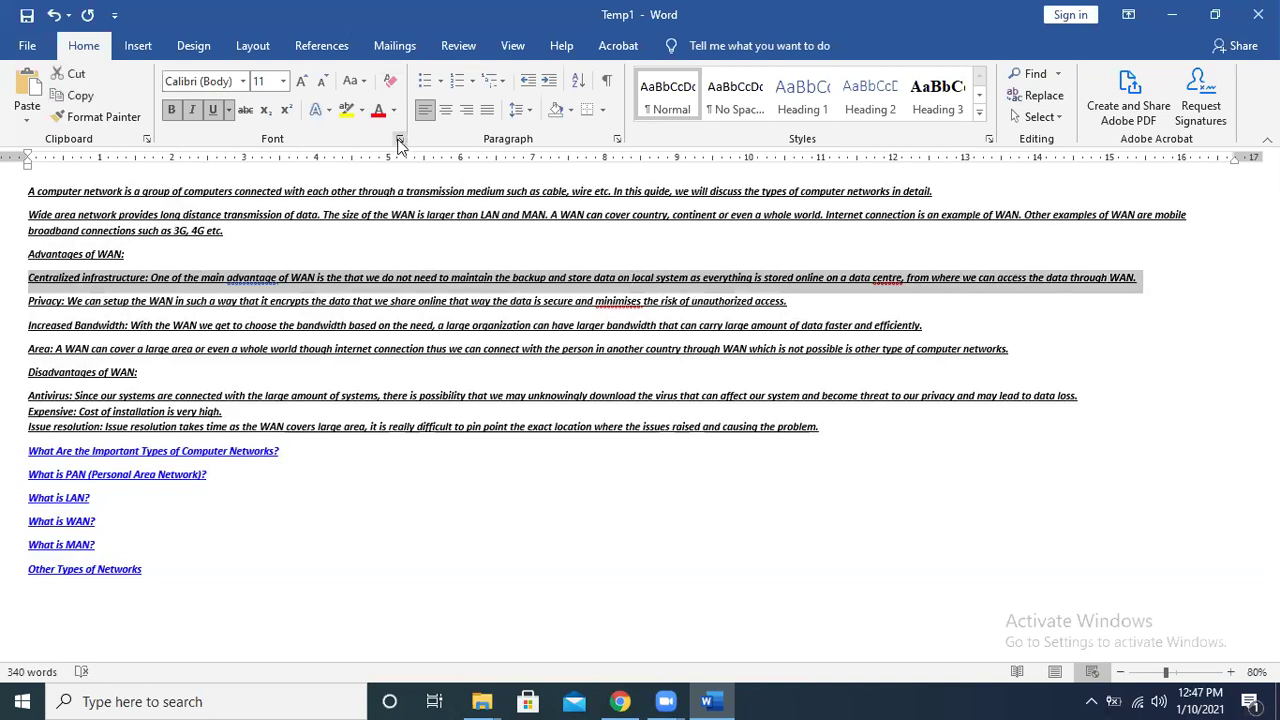
pyautogui.click(229, 110)
pyautogui.click(192, 110)
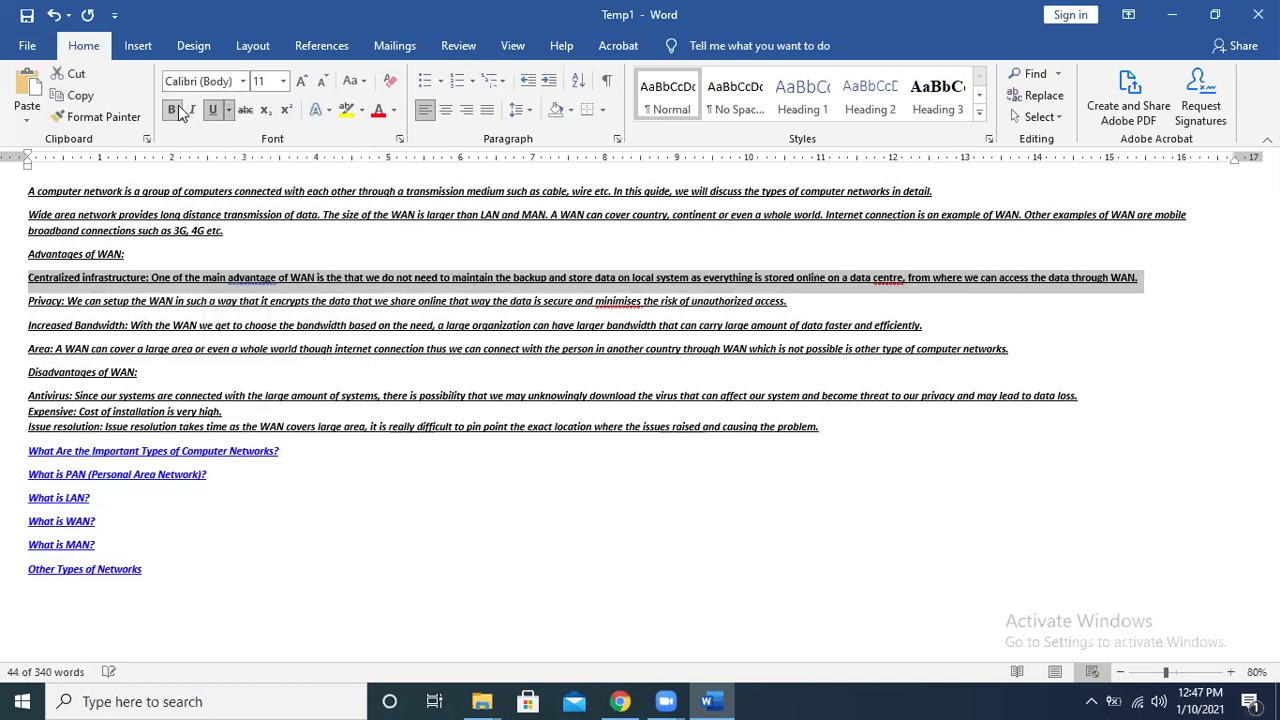
pyautogui.click(171, 110)
pyautogui.click(229, 111)
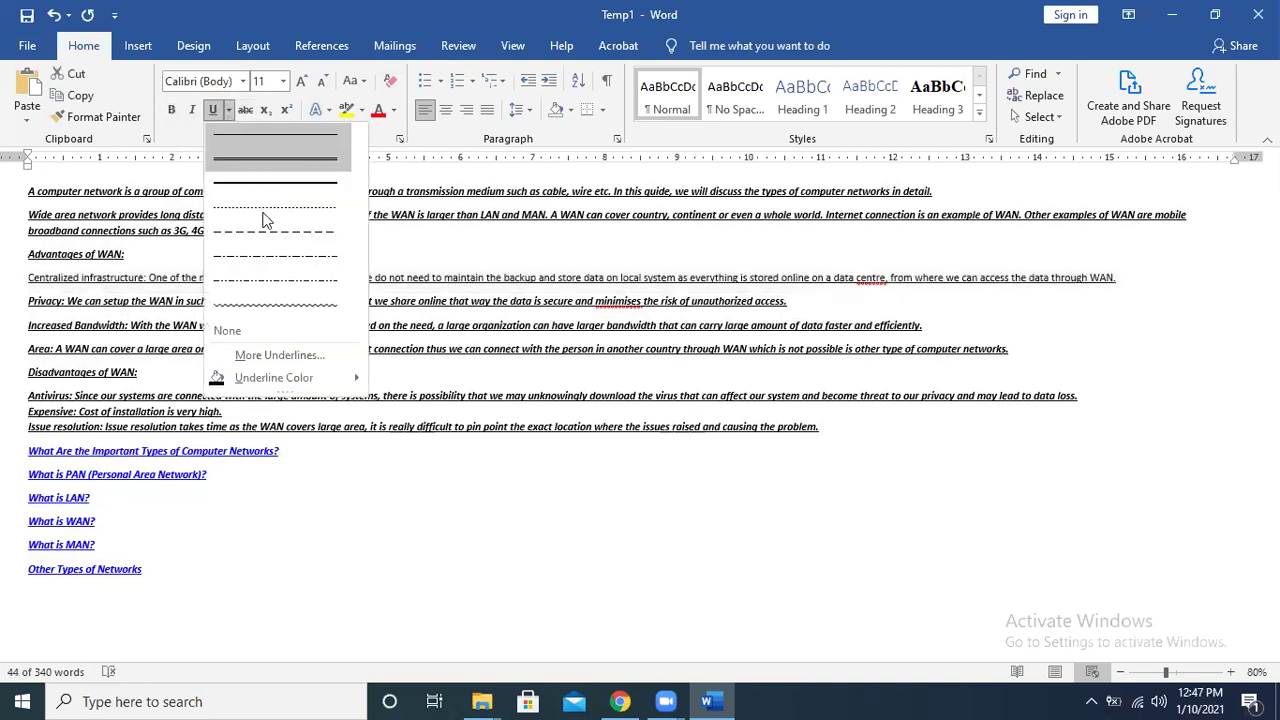
pyautogui.click(270, 156)
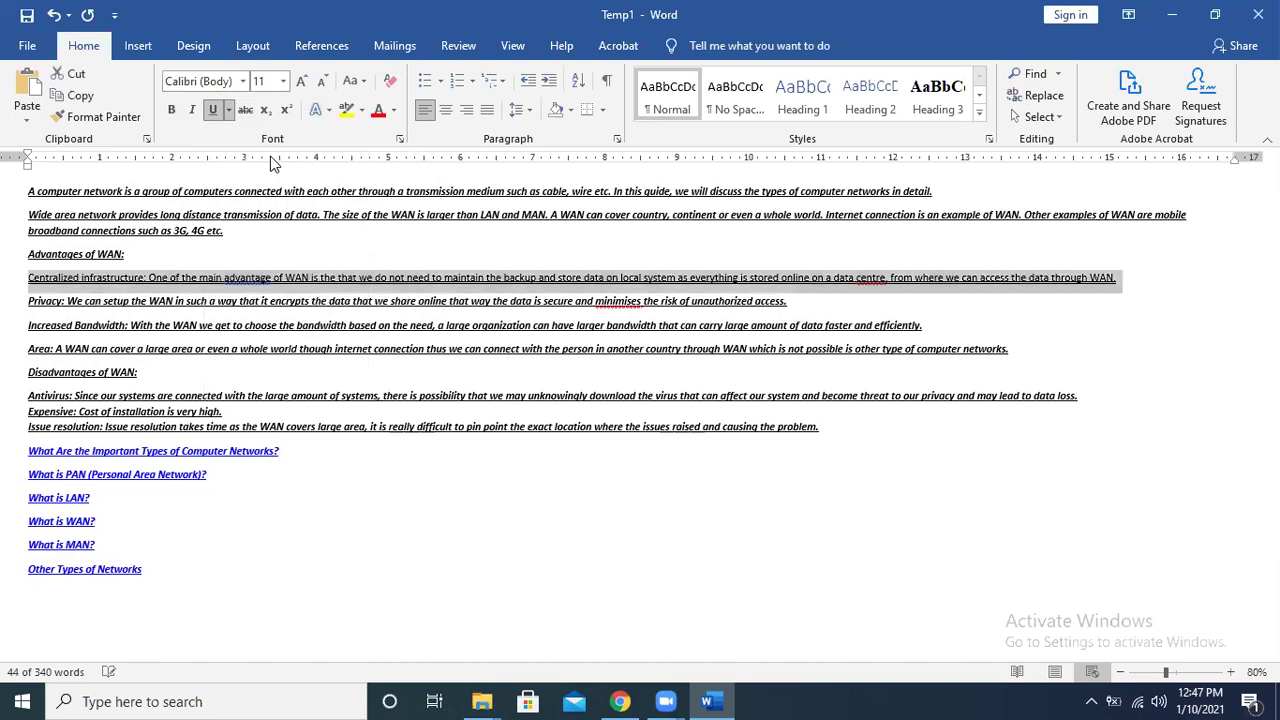
pyautogui.click(378, 110)
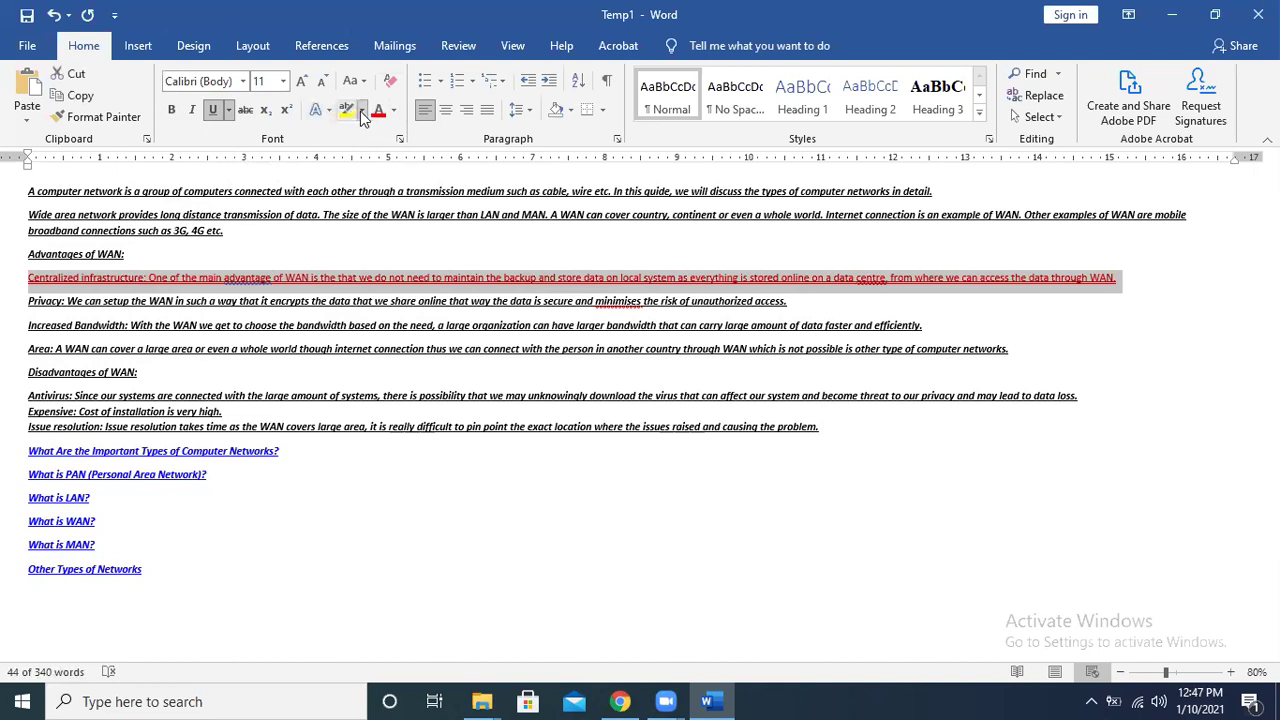
pyautogui.click(362, 111)
pyautogui.click(355, 145)
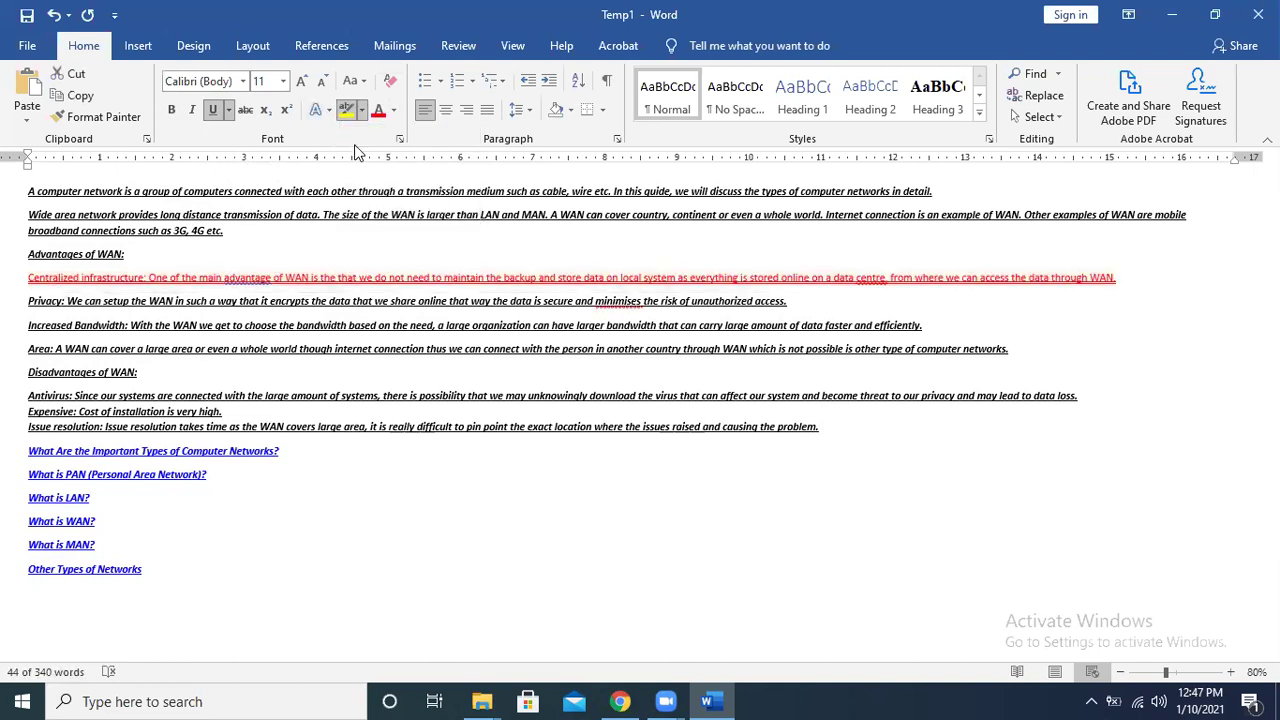
pyautogui.click(144, 363)
# Highlight the Disadvantages of WAN: heading in turquoise.
pyautogui.moveTo(146, 372); pyautogui.dragTo(28, 372)
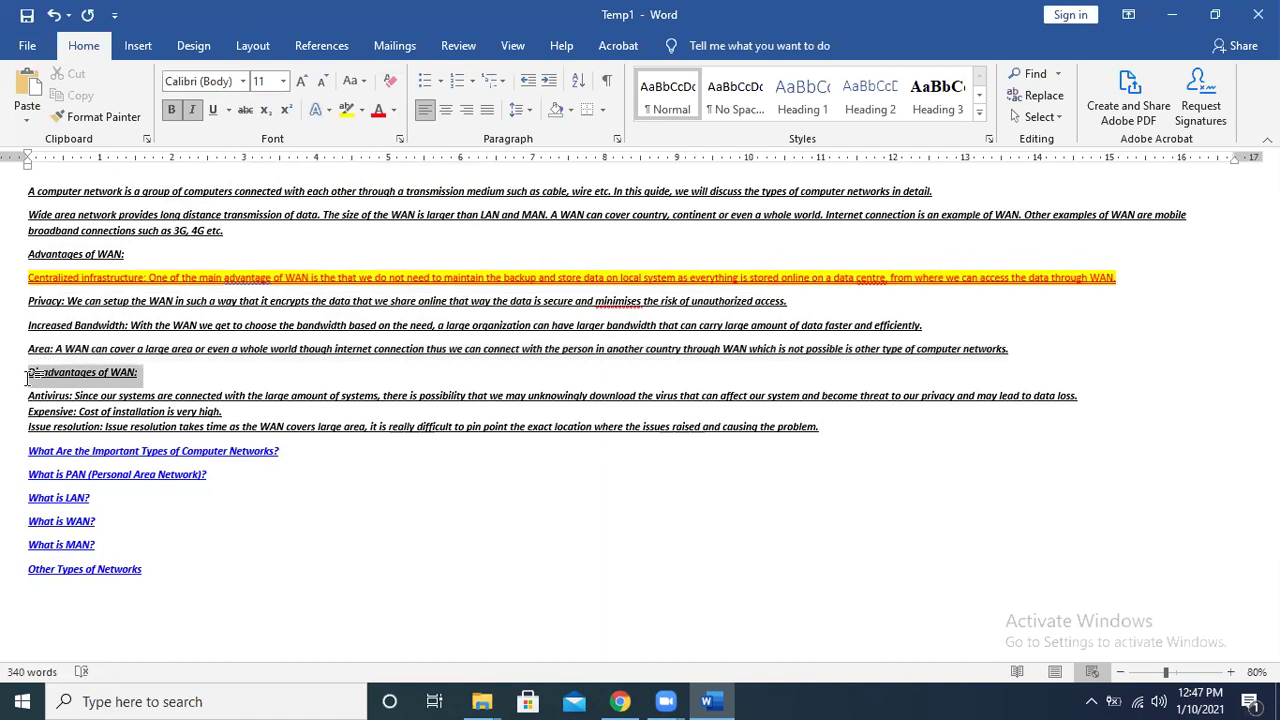
pyautogui.click(368, 112)
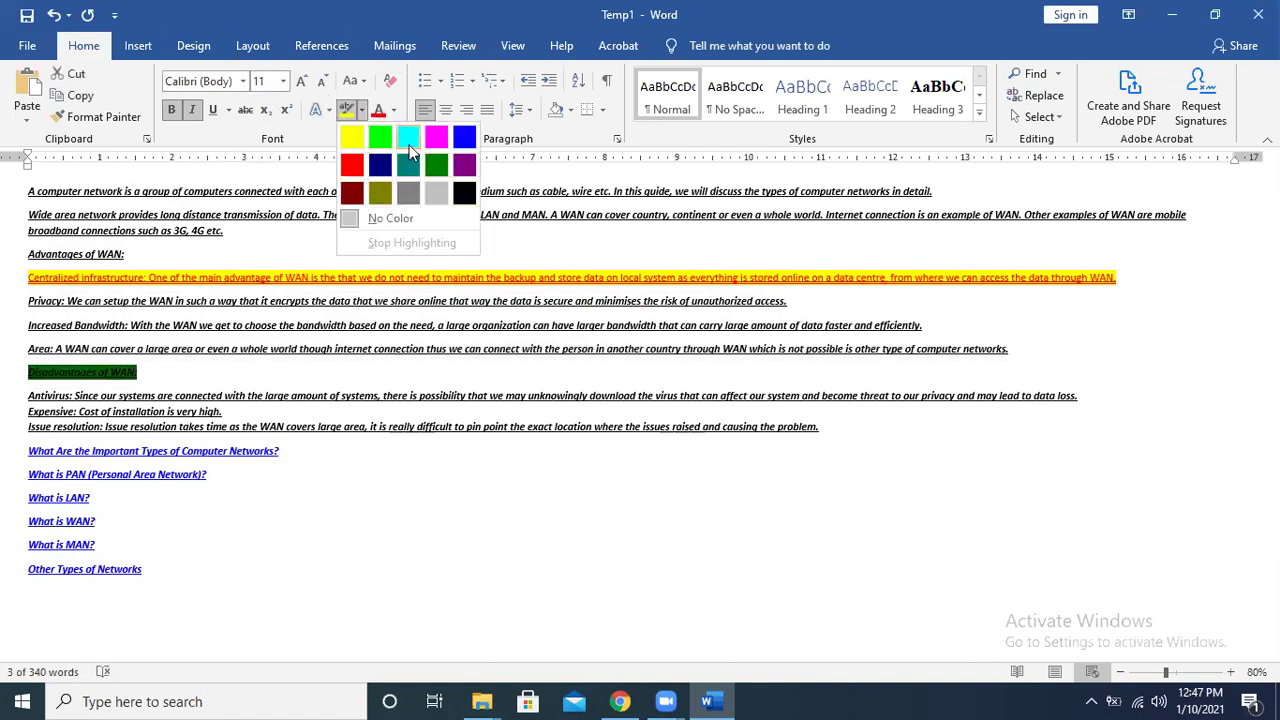
pyautogui.click(409, 145)
pyautogui.click(249, 400)
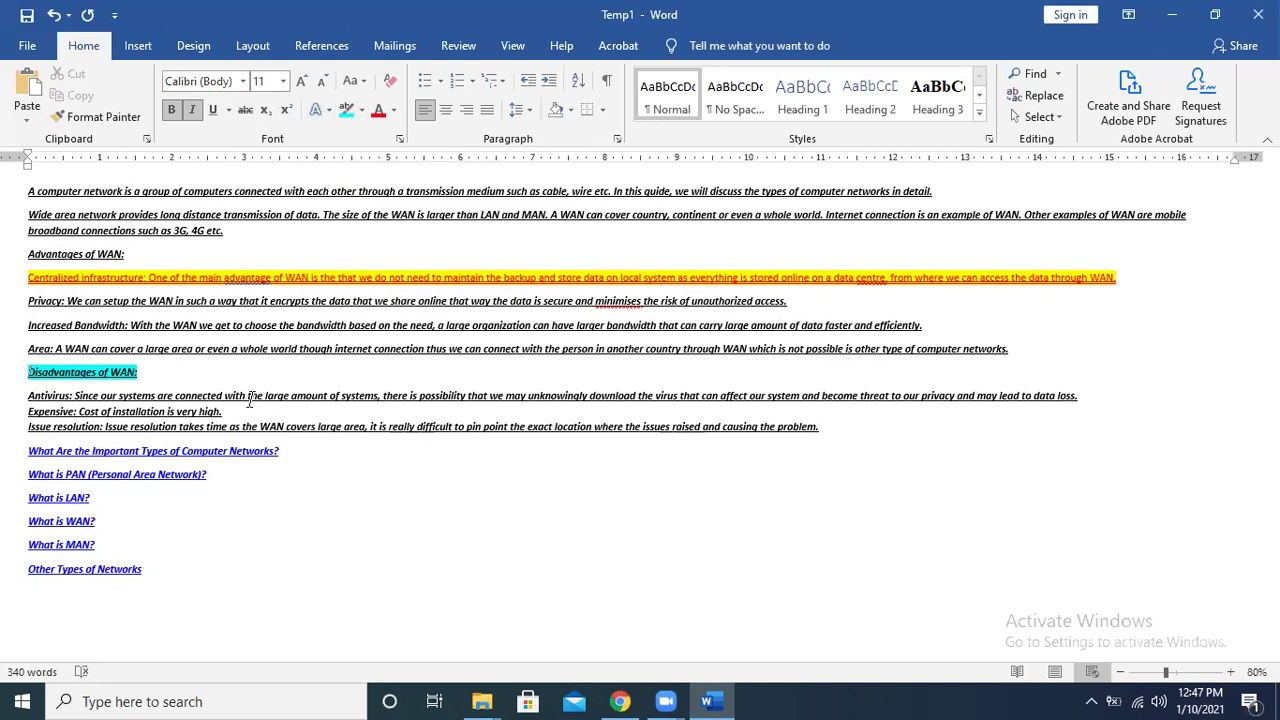
# Make the What is PAN (Personal Area Network)? line 48 pt gold gradient text.
pyautogui.tripleClick(152, 474)
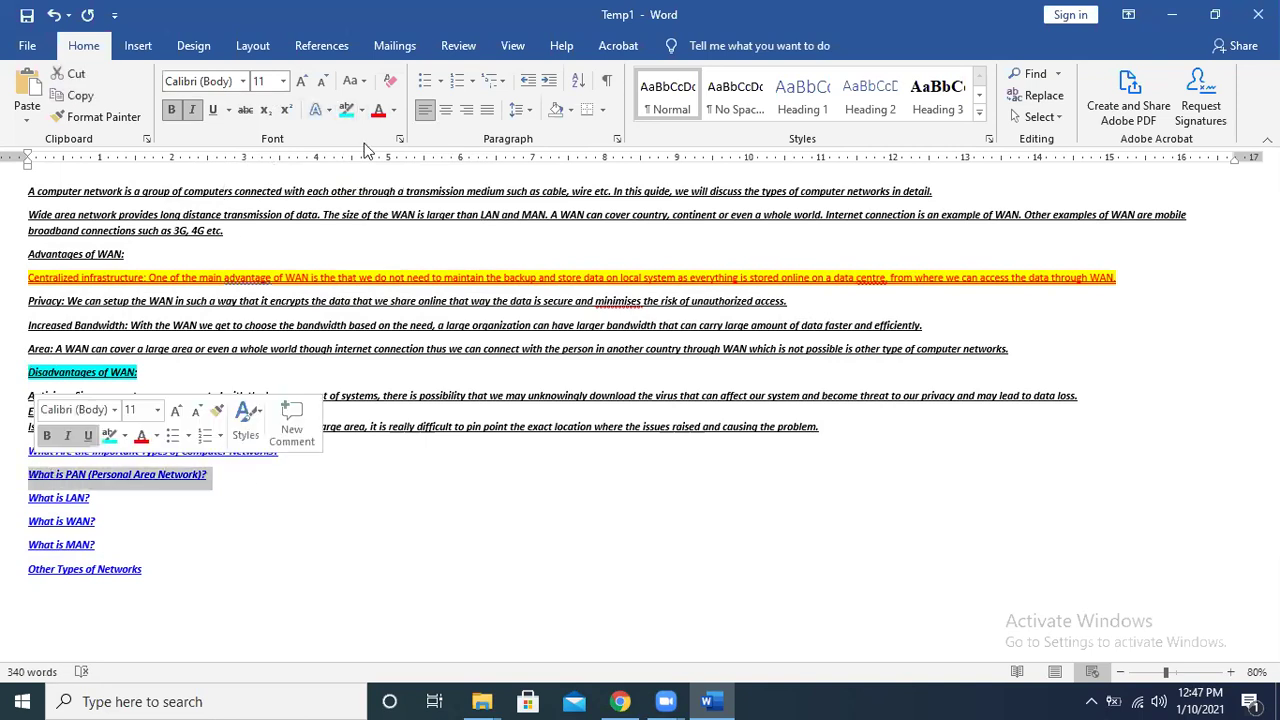
pyautogui.click(326, 107)
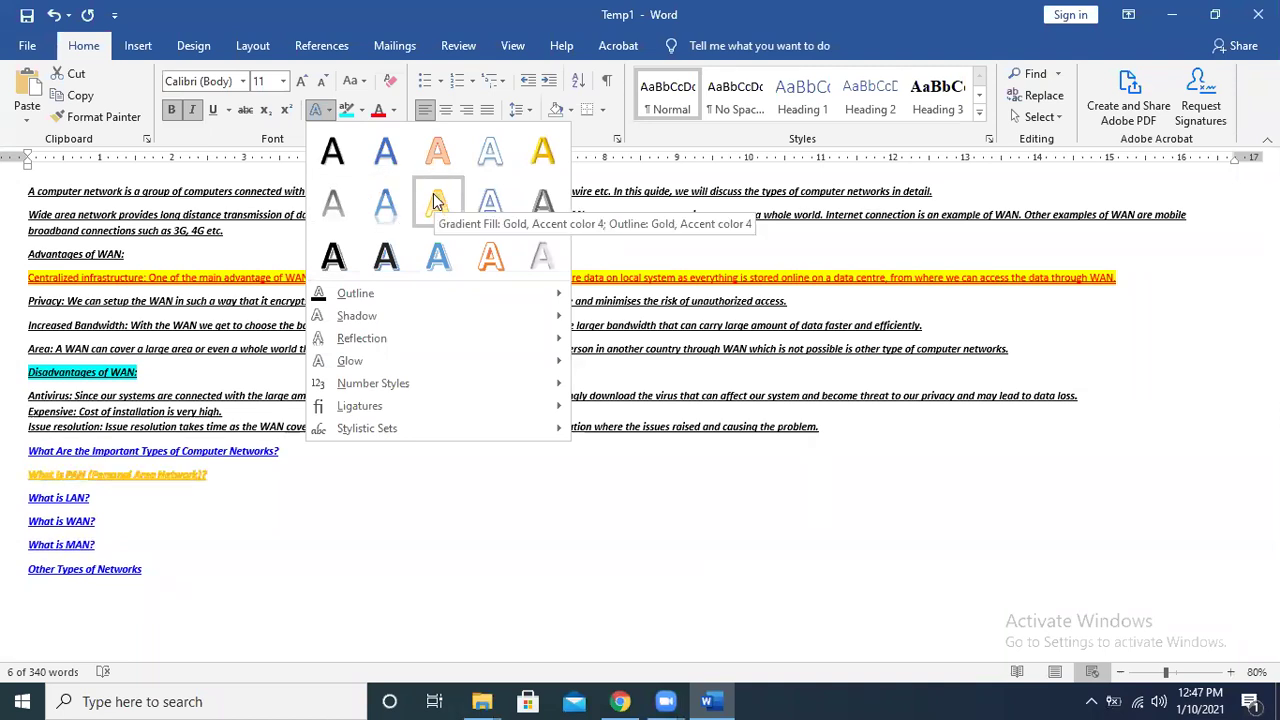
pyautogui.click(543, 150)
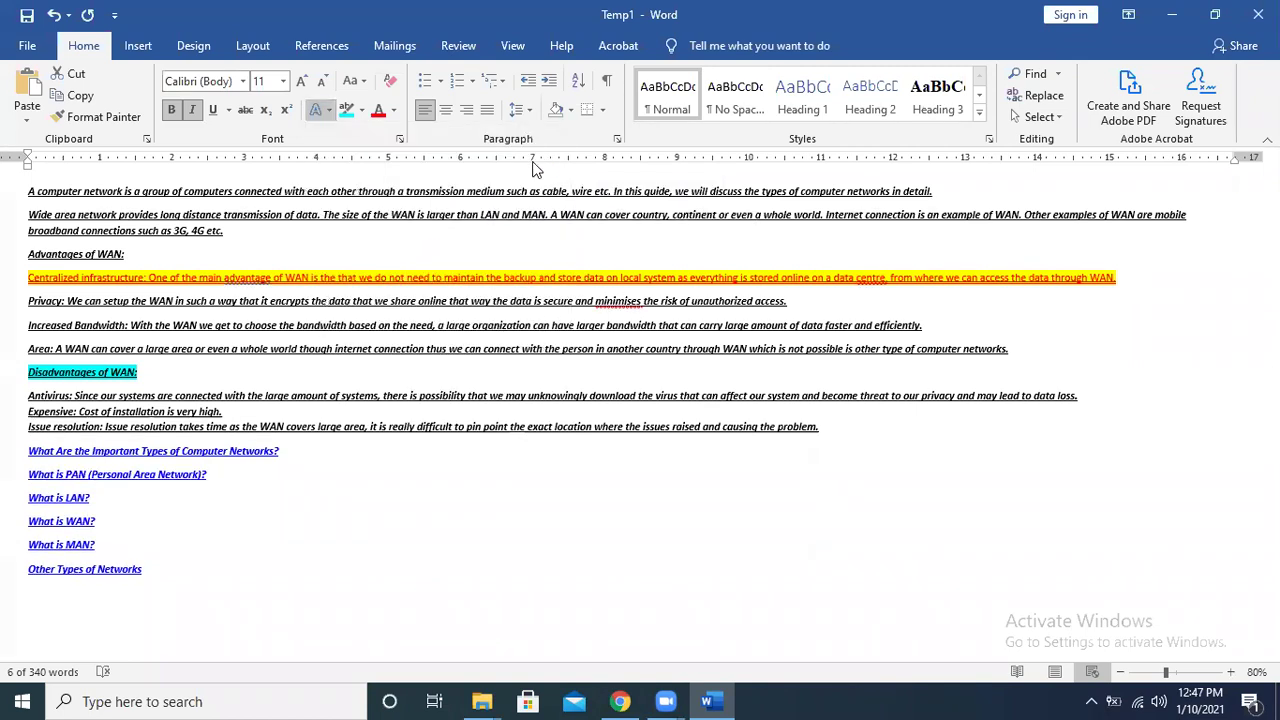
pyautogui.click(283, 81)
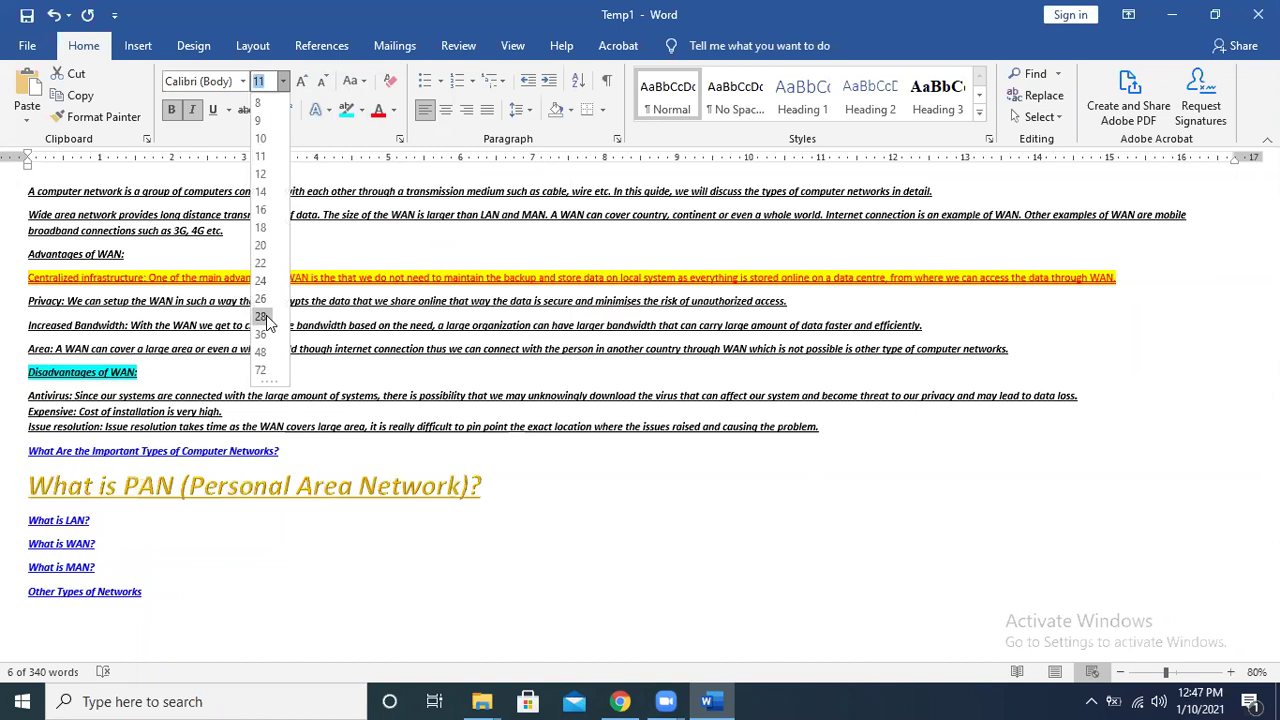
pyautogui.click(262, 352)
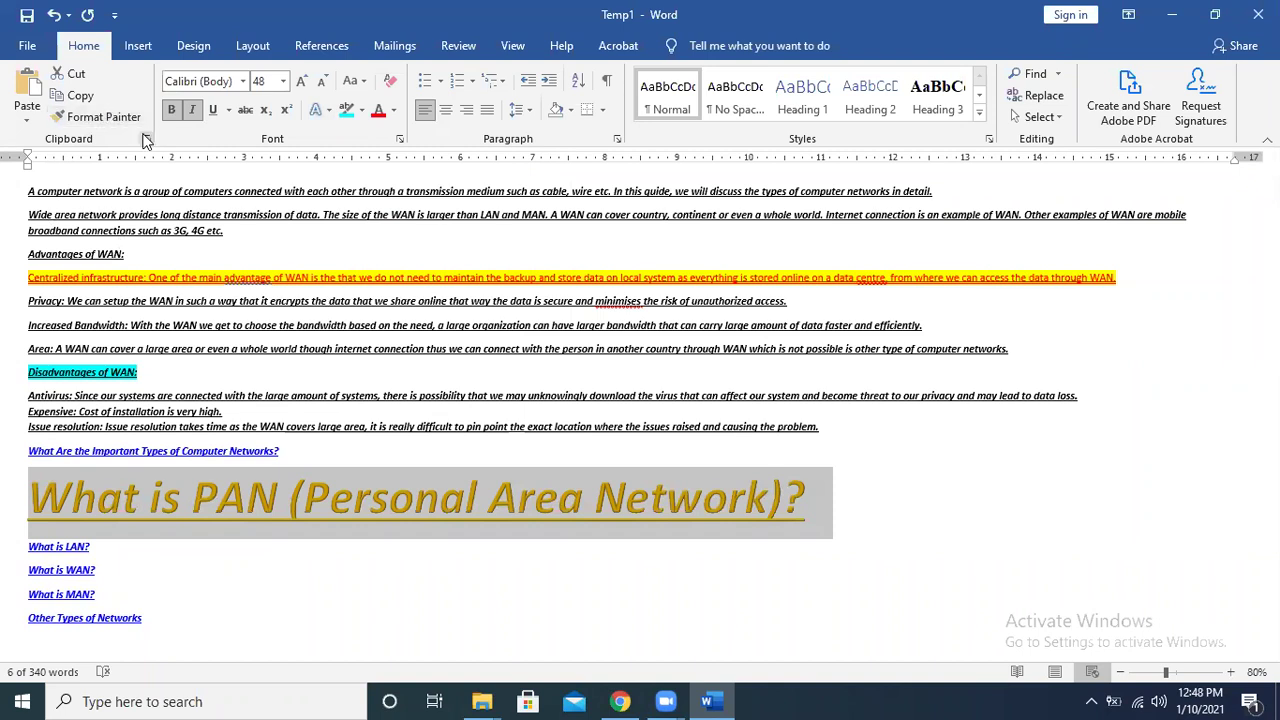
pyautogui.click(275, 271)
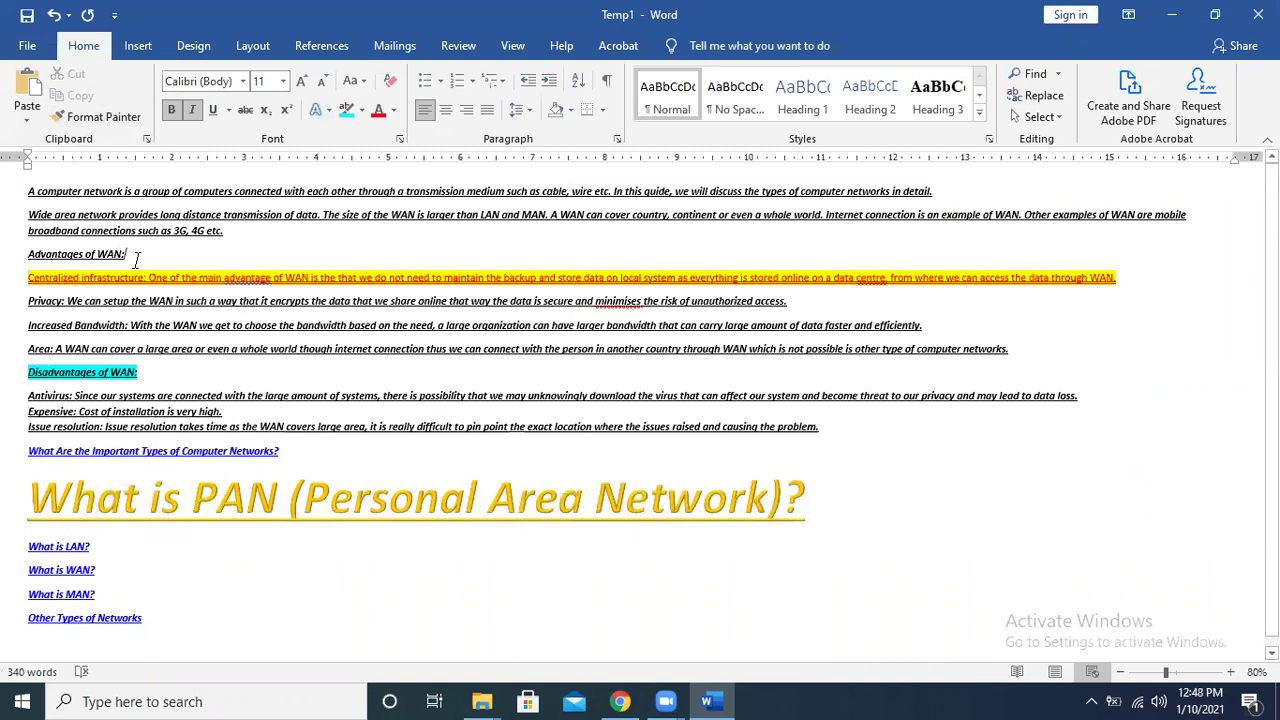
# Select the 'Advantages of WAN:' heading and make it red with a turquoise highlight.
pyautogui.click(20, 254)
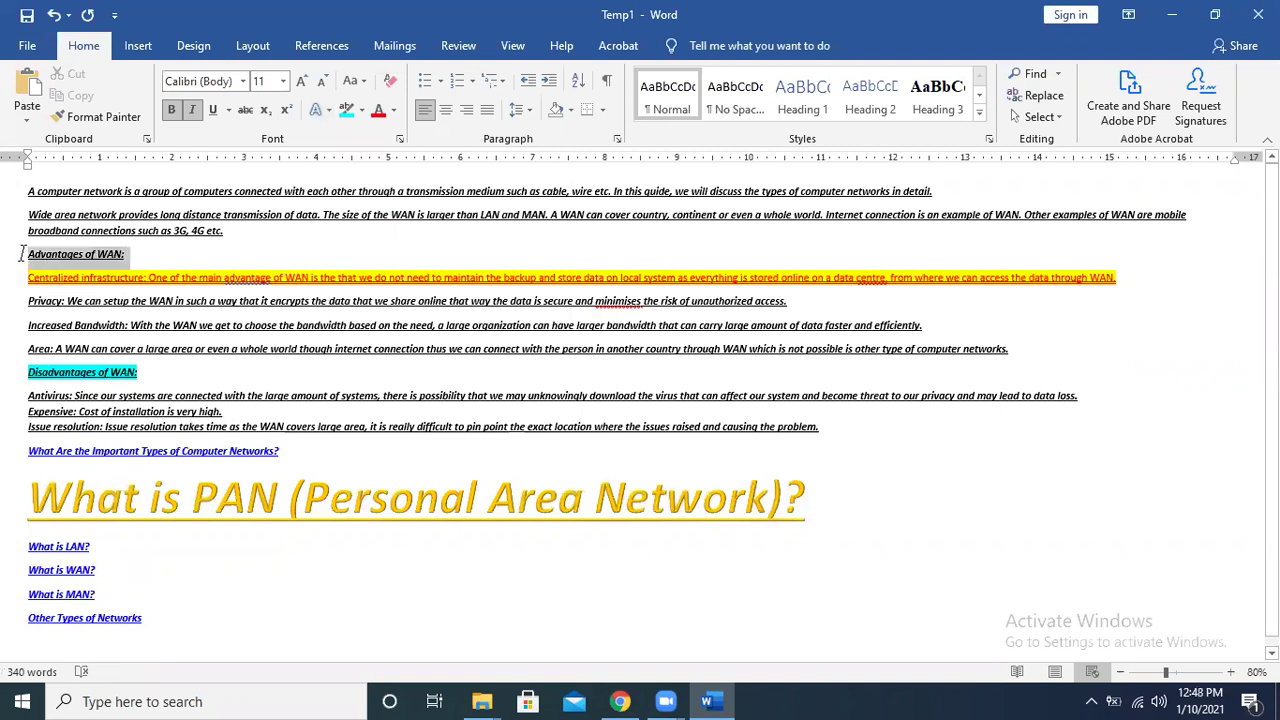
pyautogui.click(378, 112)
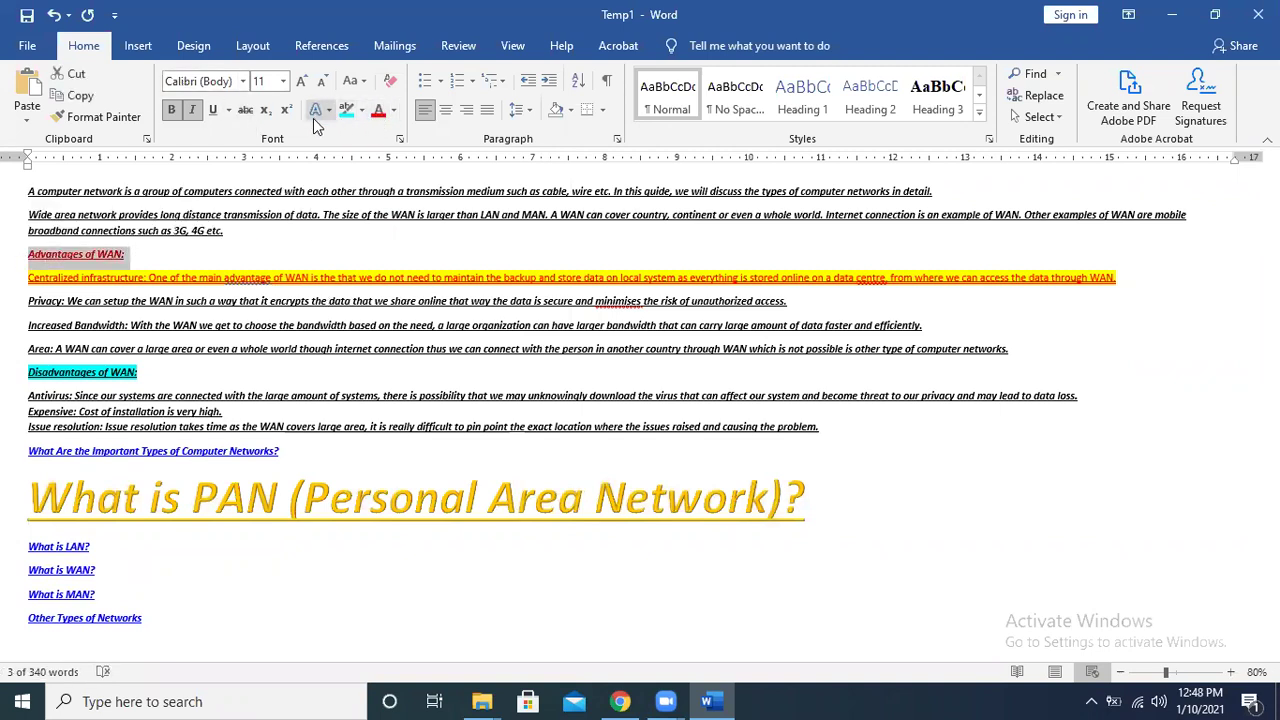
pyautogui.click(343, 110)
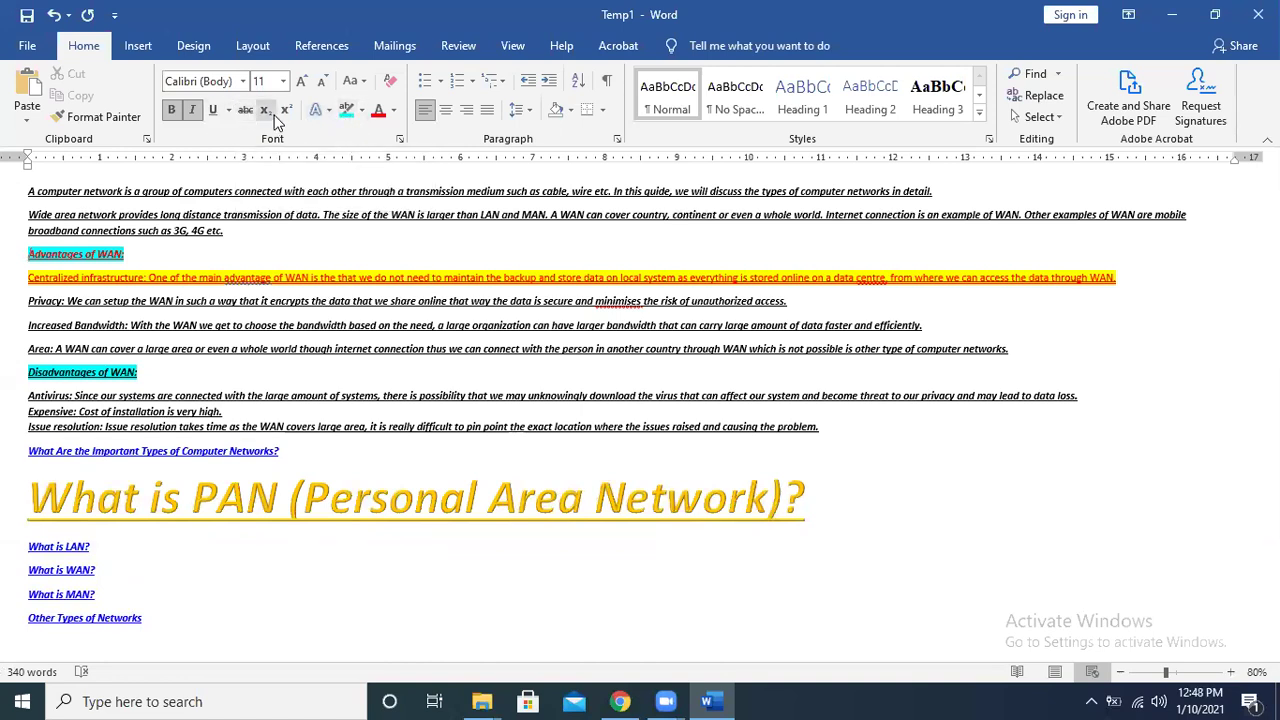
pyautogui.click(192, 110)
# Apply the Algerian font to the heading, then clear a mistaken selection.
pyautogui.click(243, 81)
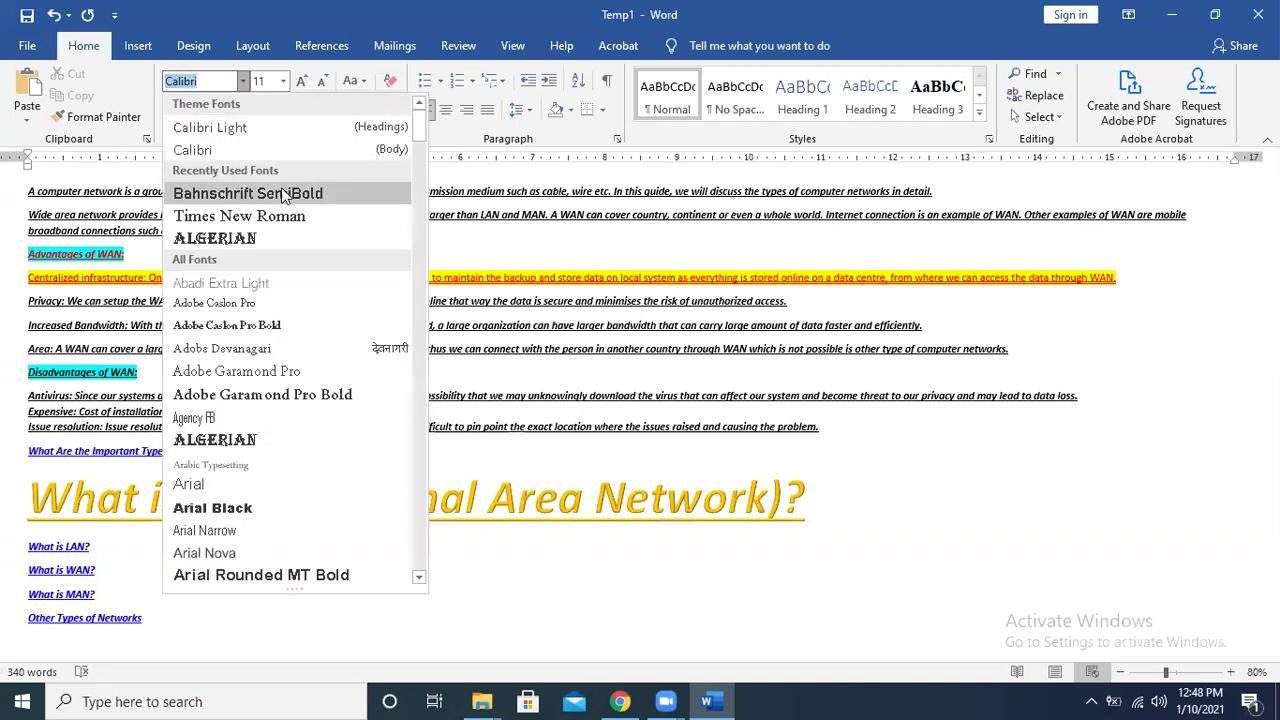
pyautogui.click(230, 238)
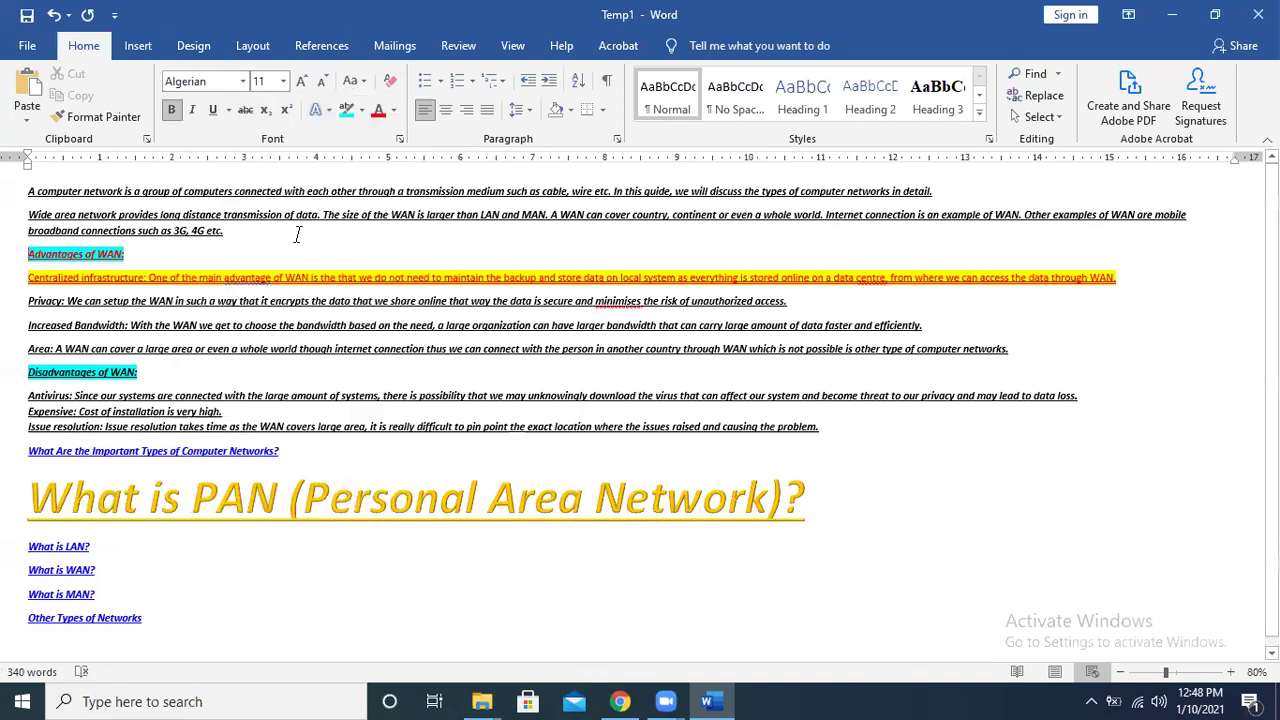
pyautogui.click(283, 81)
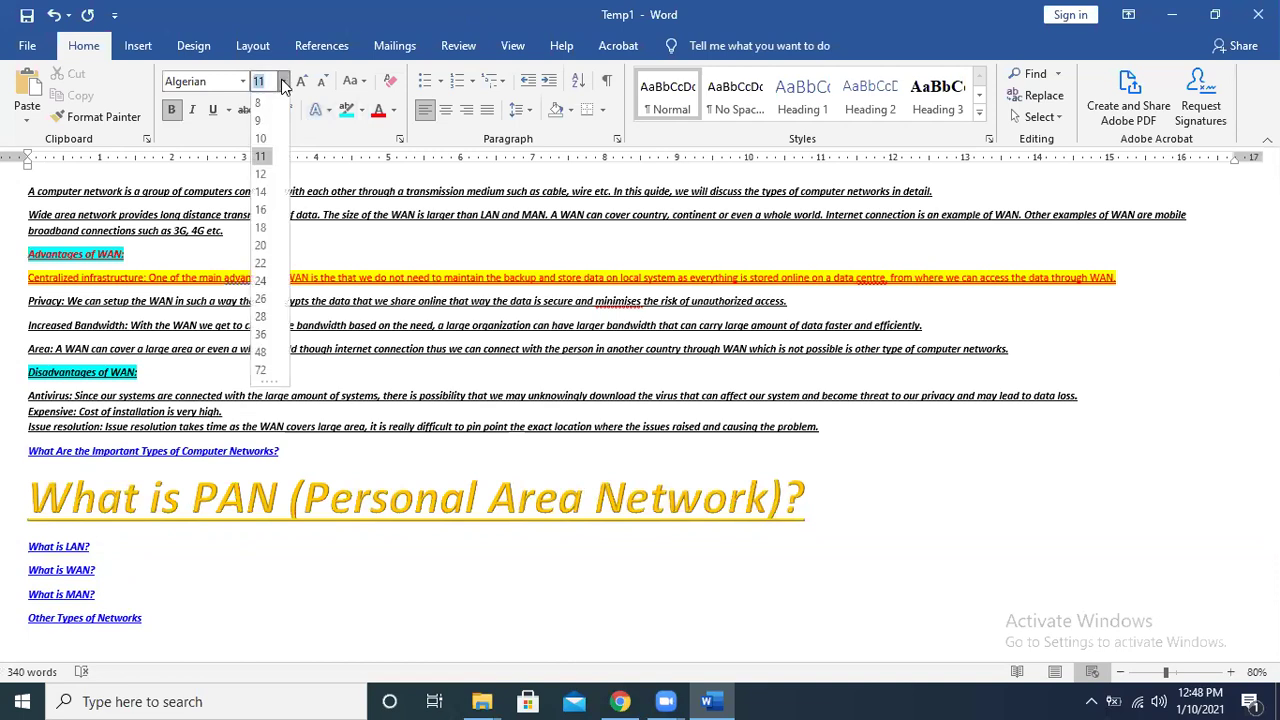
pyautogui.click(130, 267)
pyautogui.moveTo(130, 267); pyautogui.dragTo(28, 228)
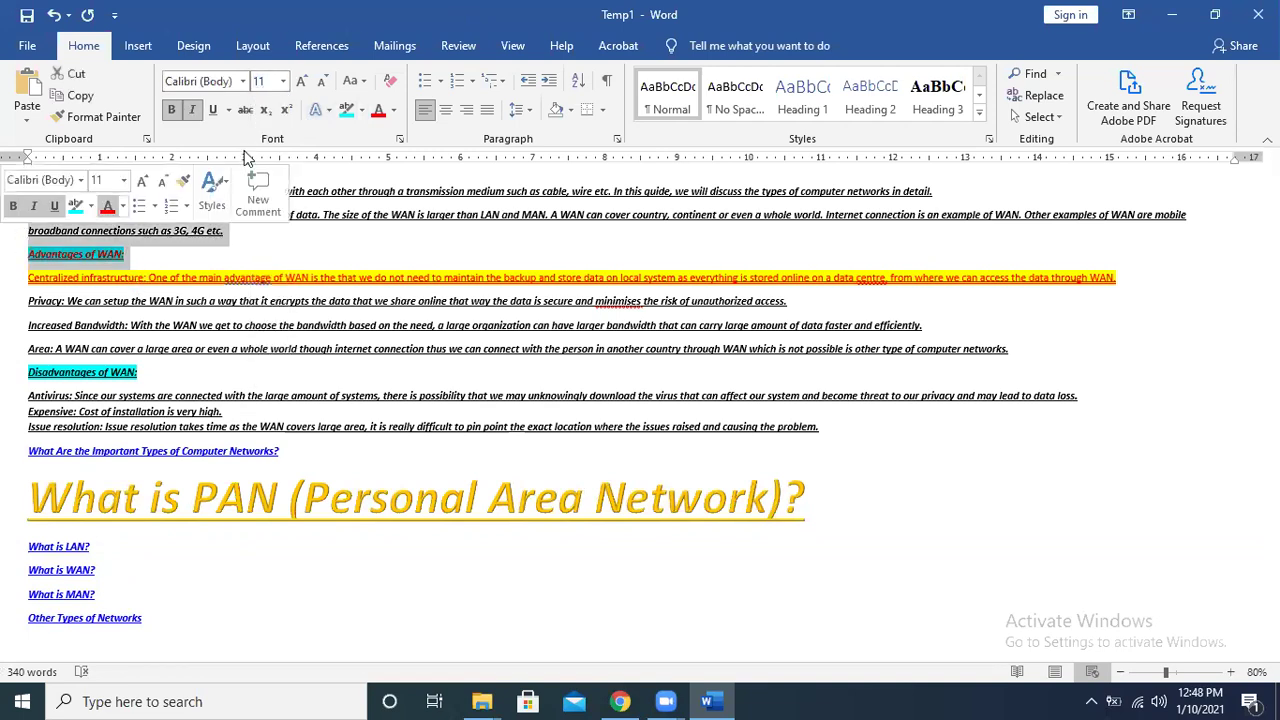
pyautogui.click(128, 268)
# Reselect the 'Advantages of WAN:' heading and set it to Algerian at 22 pt.
pyautogui.moveTo(125, 255); pyautogui.dragTo(28, 254)
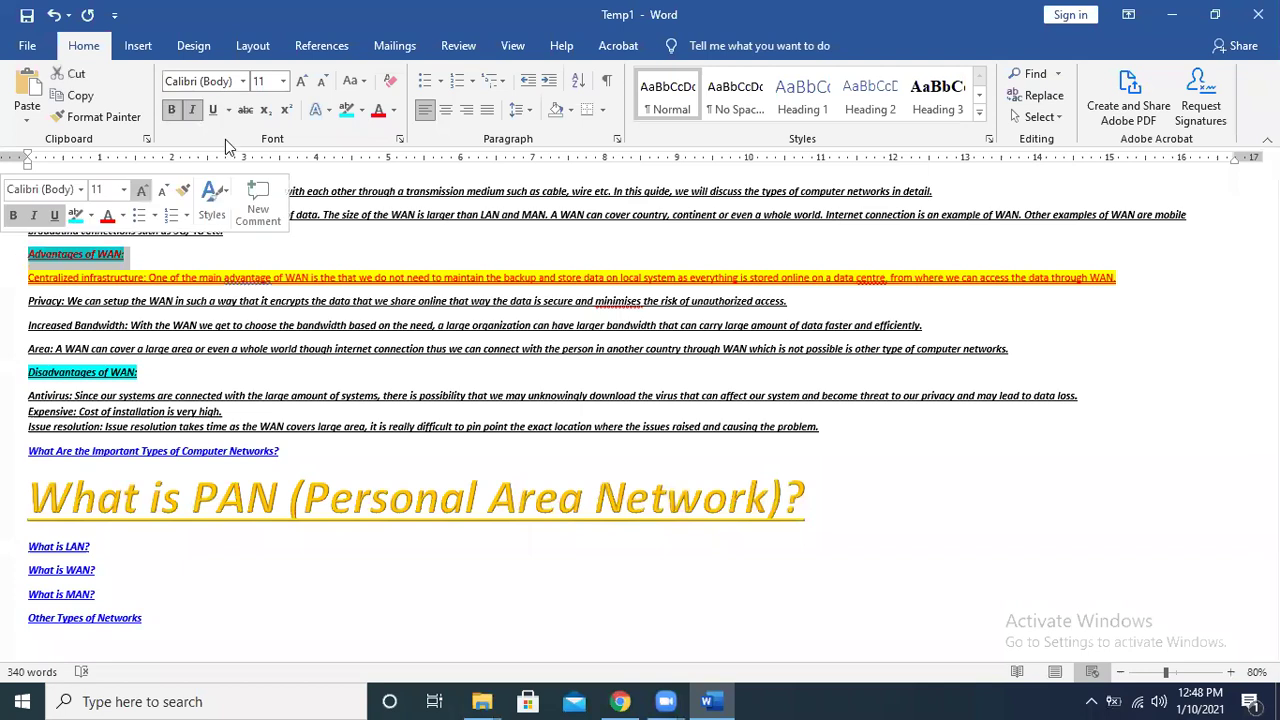
pyautogui.click(242, 81)
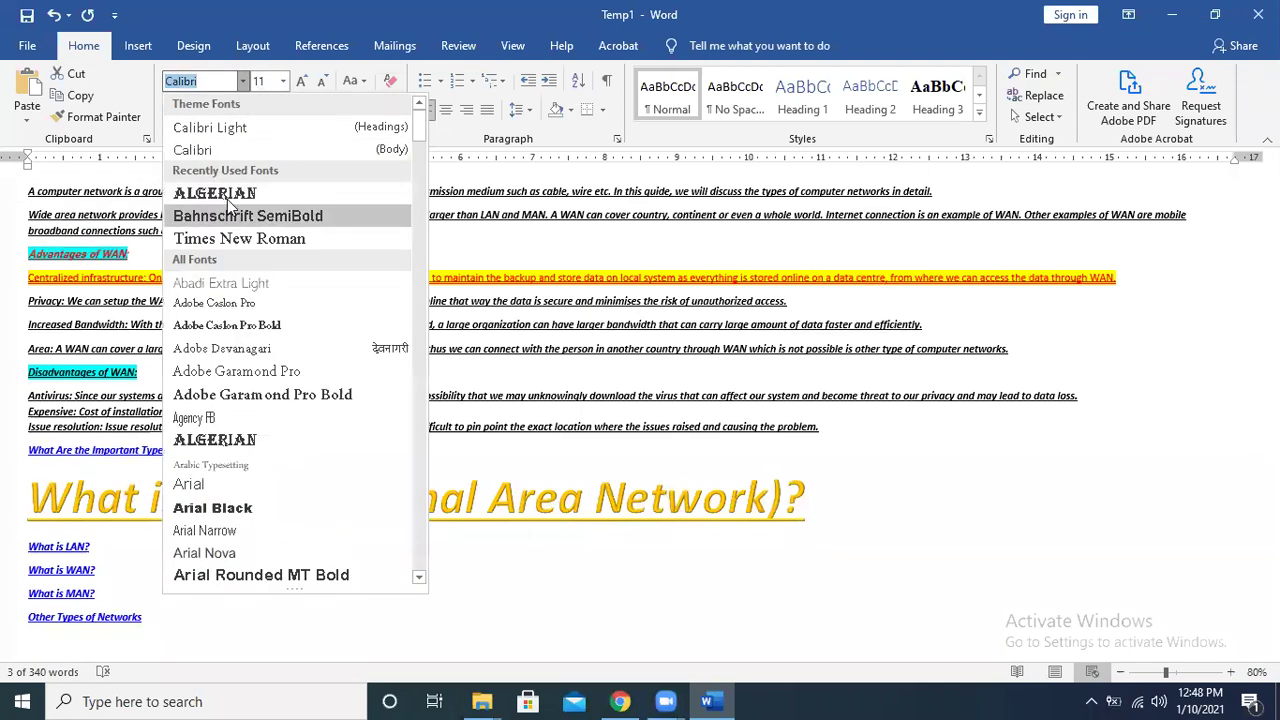
pyautogui.click(200, 200)
pyautogui.click(283, 82)
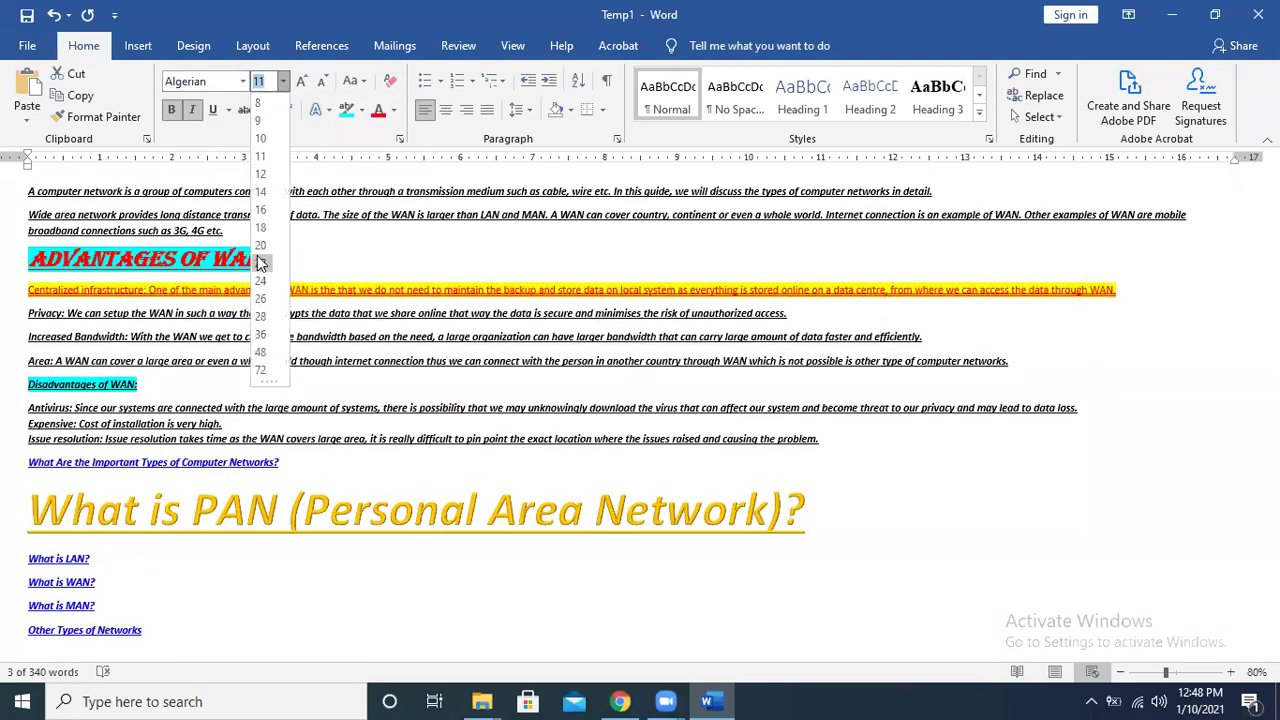
pyautogui.click(260, 263)
pyautogui.click(172, 222)
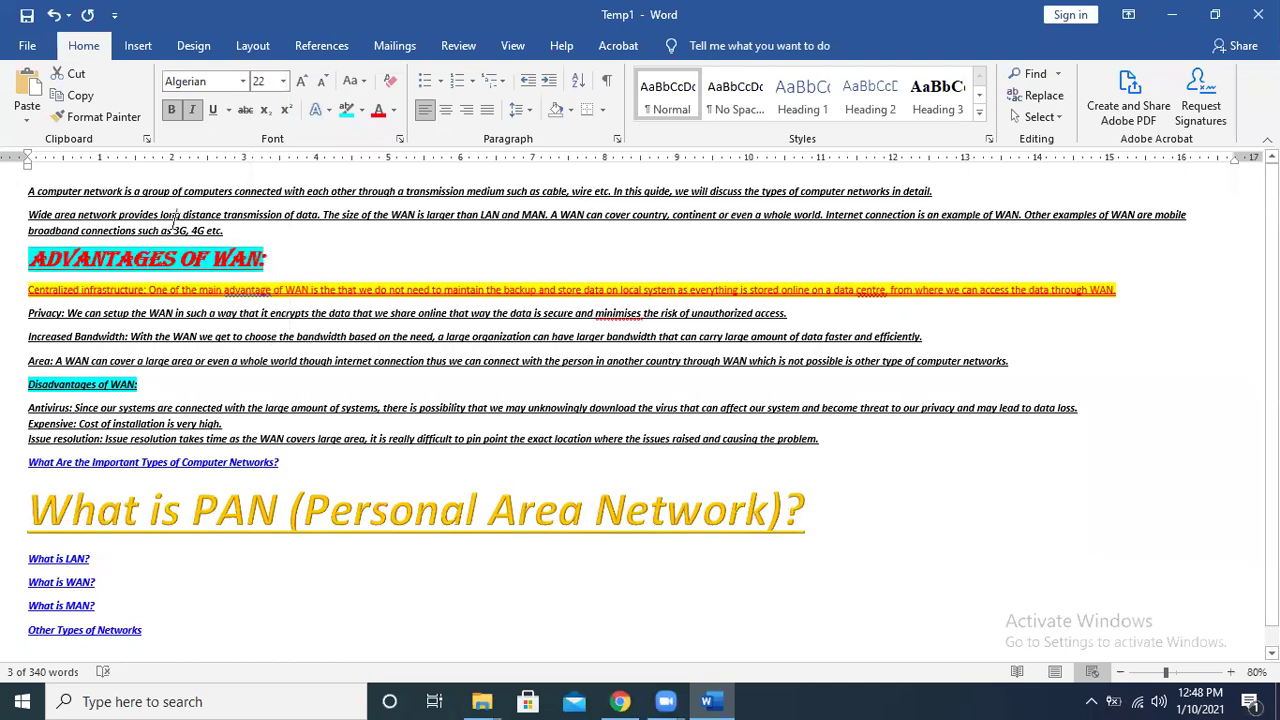
pyautogui.click(33, 257)
pyautogui.moveTo(33, 257); pyautogui.dragTo(266, 260)
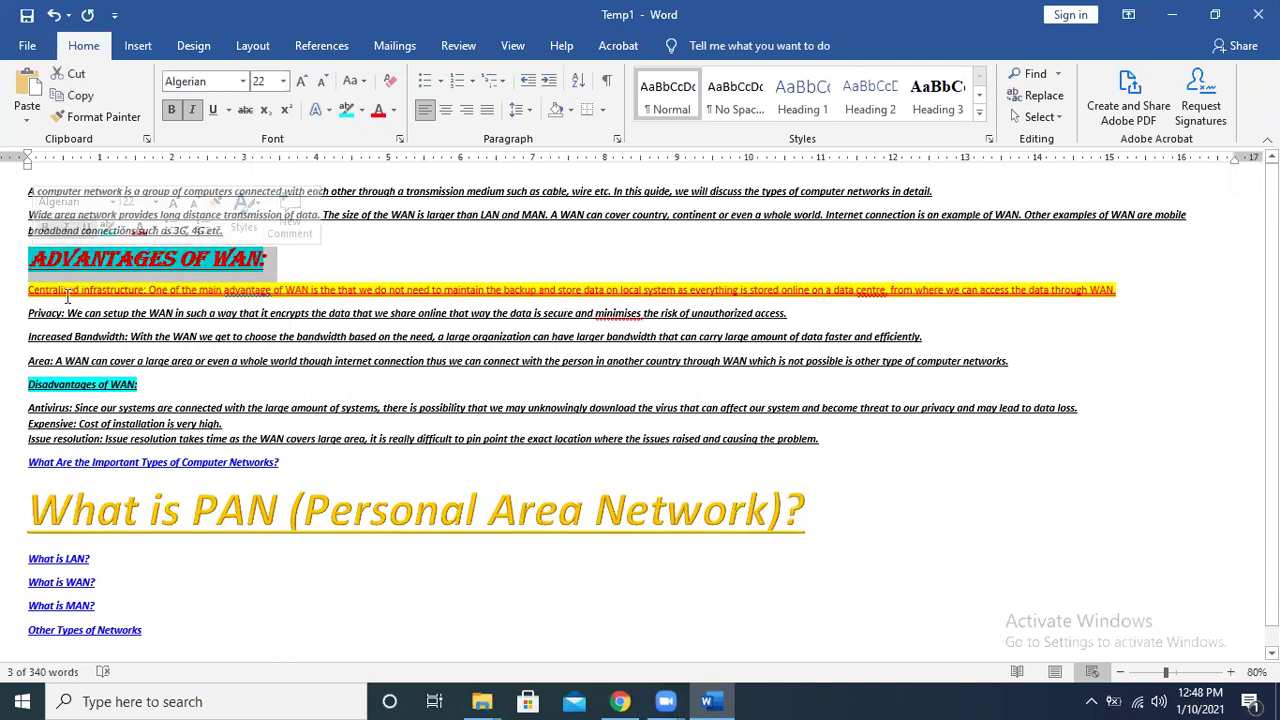
pyautogui.click(253, 243)
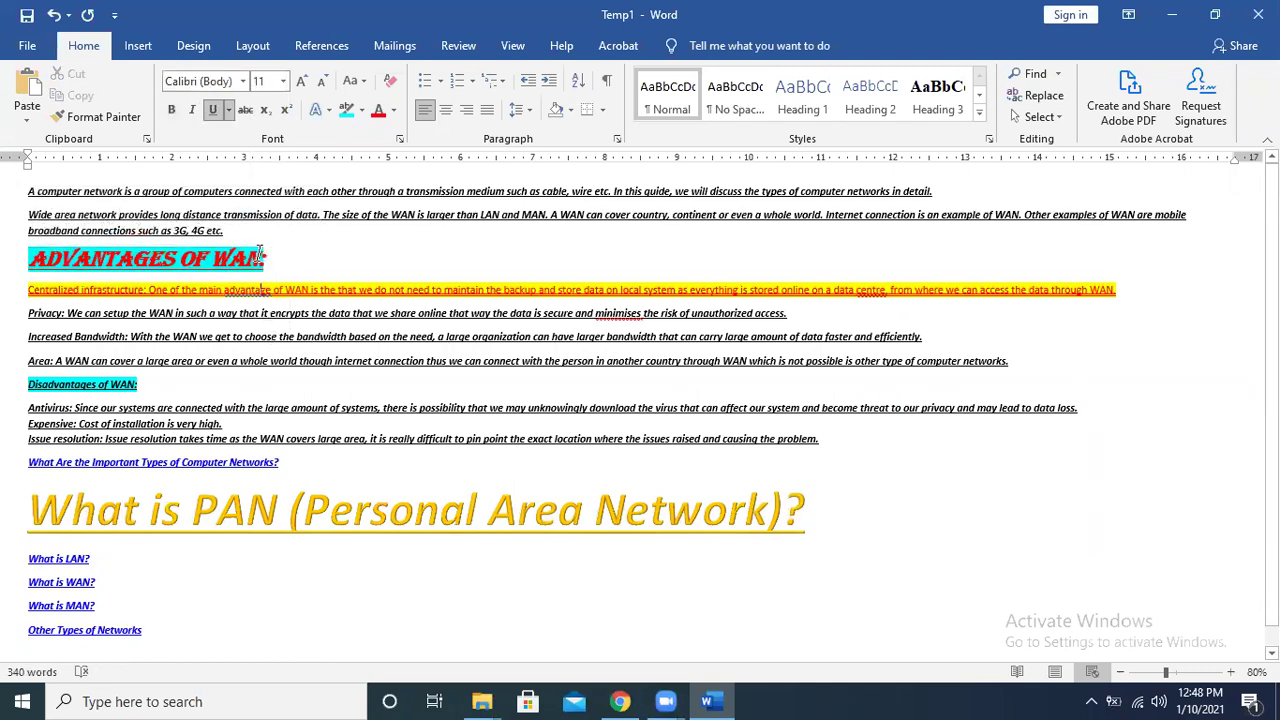
# Copy the heading's formatting with Format Painter onto the three disadvantage paragraphs.
pyautogui.tripleClick(88, 259)
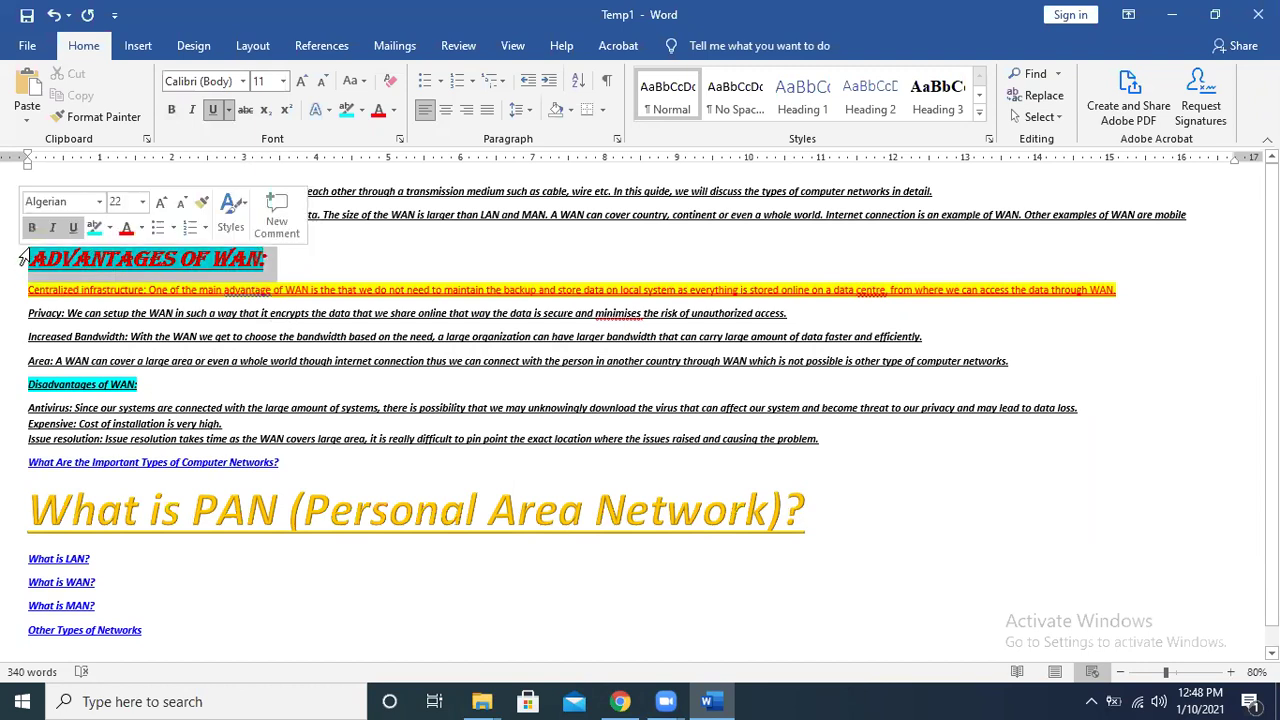
pyautogui.click(84, 118)
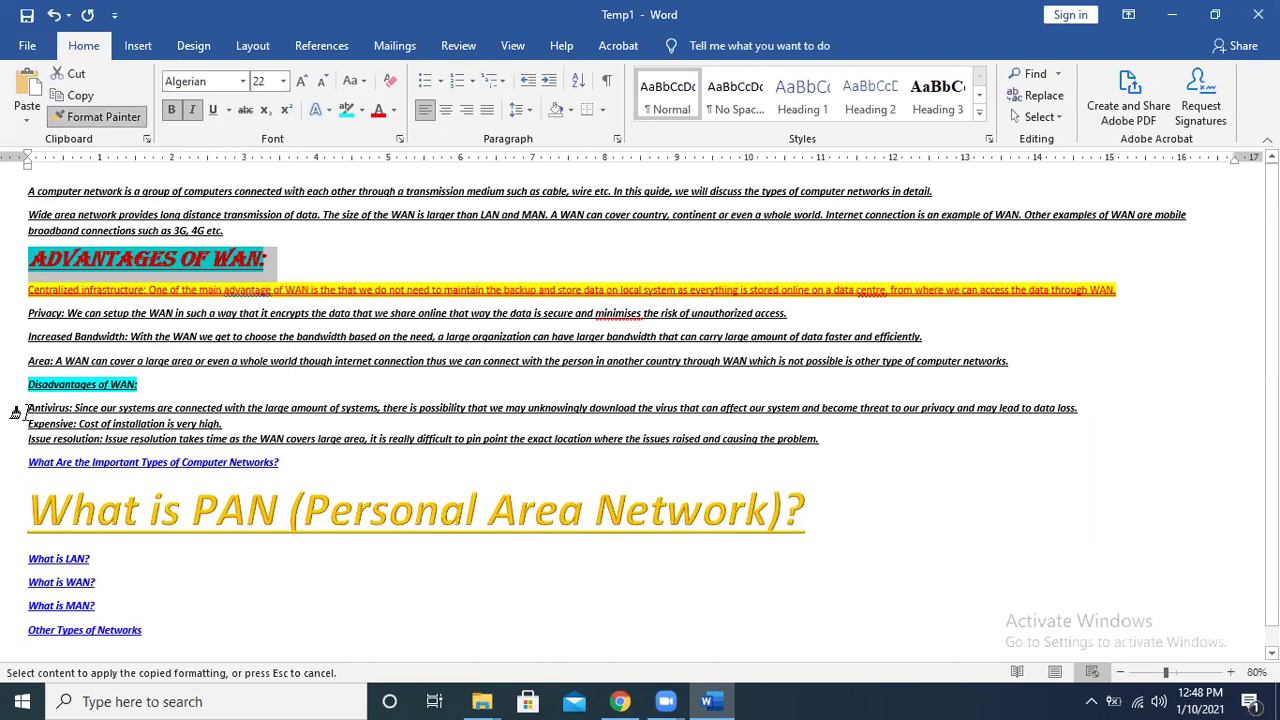
pyautogui.moveTo(15, 411); pyautogui.dragTo(818, 440)
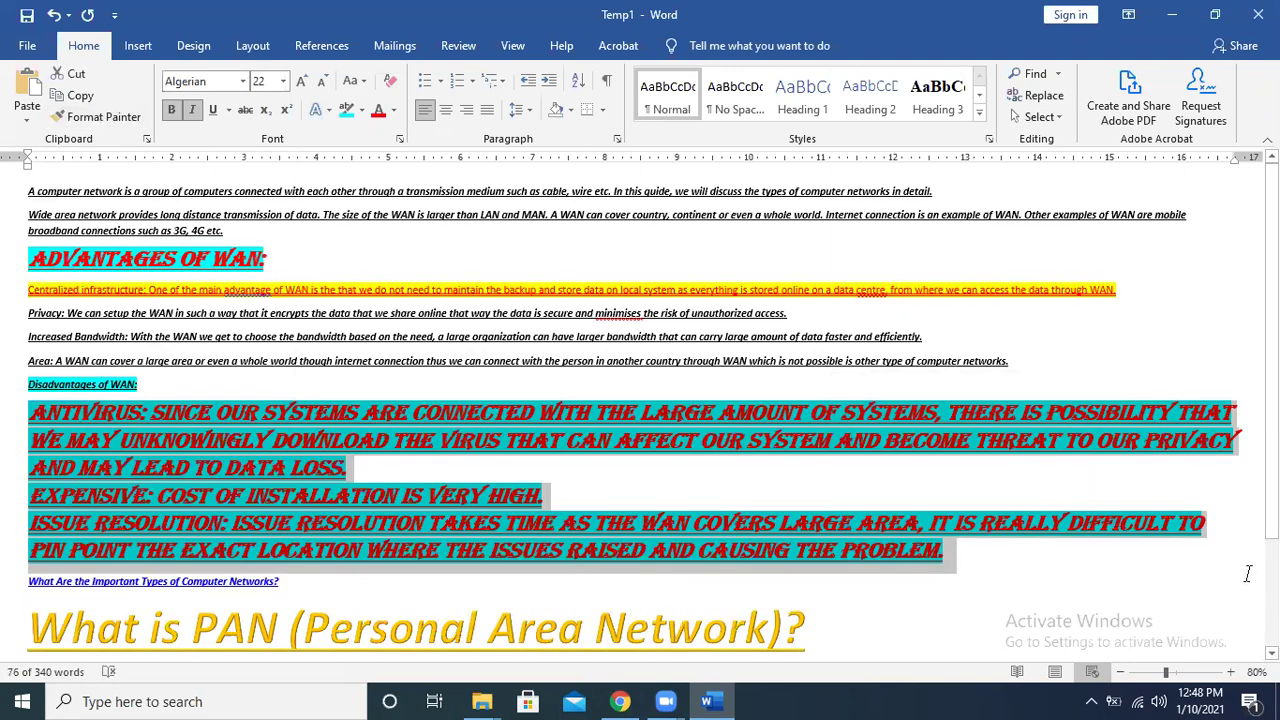
pyautogui.click(1177, 578)
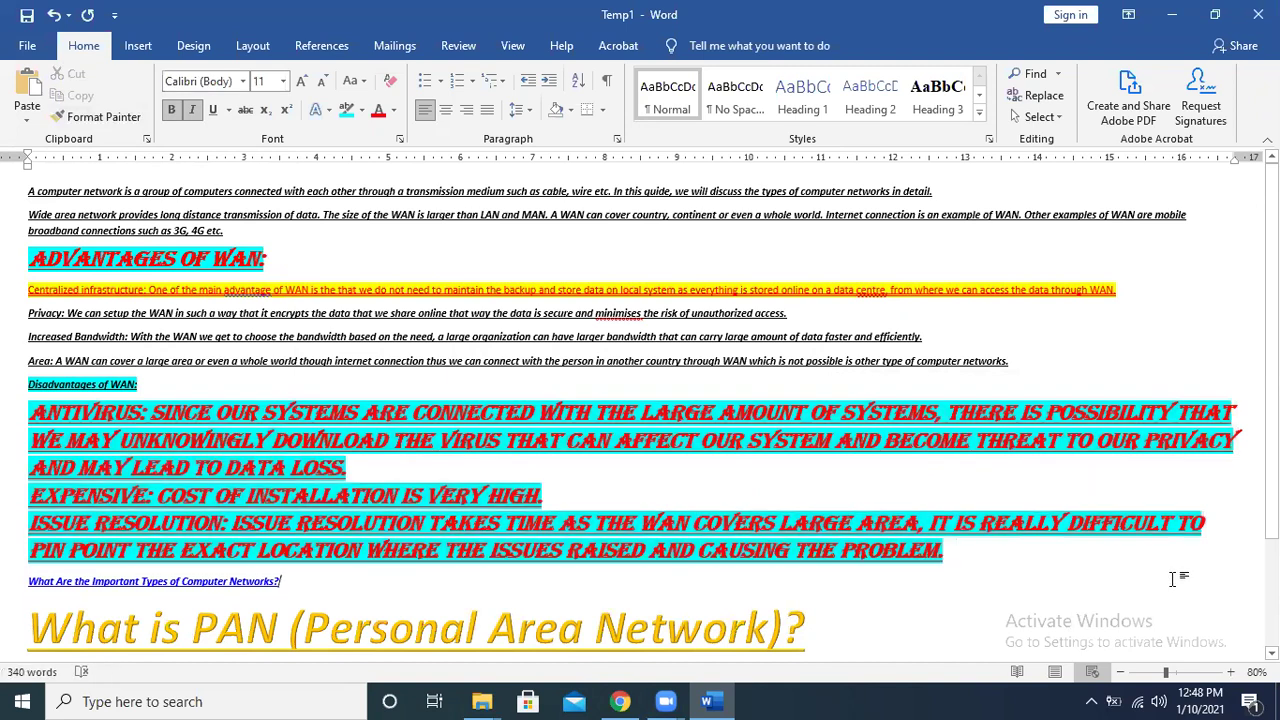
# Use Format Painter to give the Increased Bandwidth paragraph the heading's red Algerian styling.
pyautogui.click(292, 268)
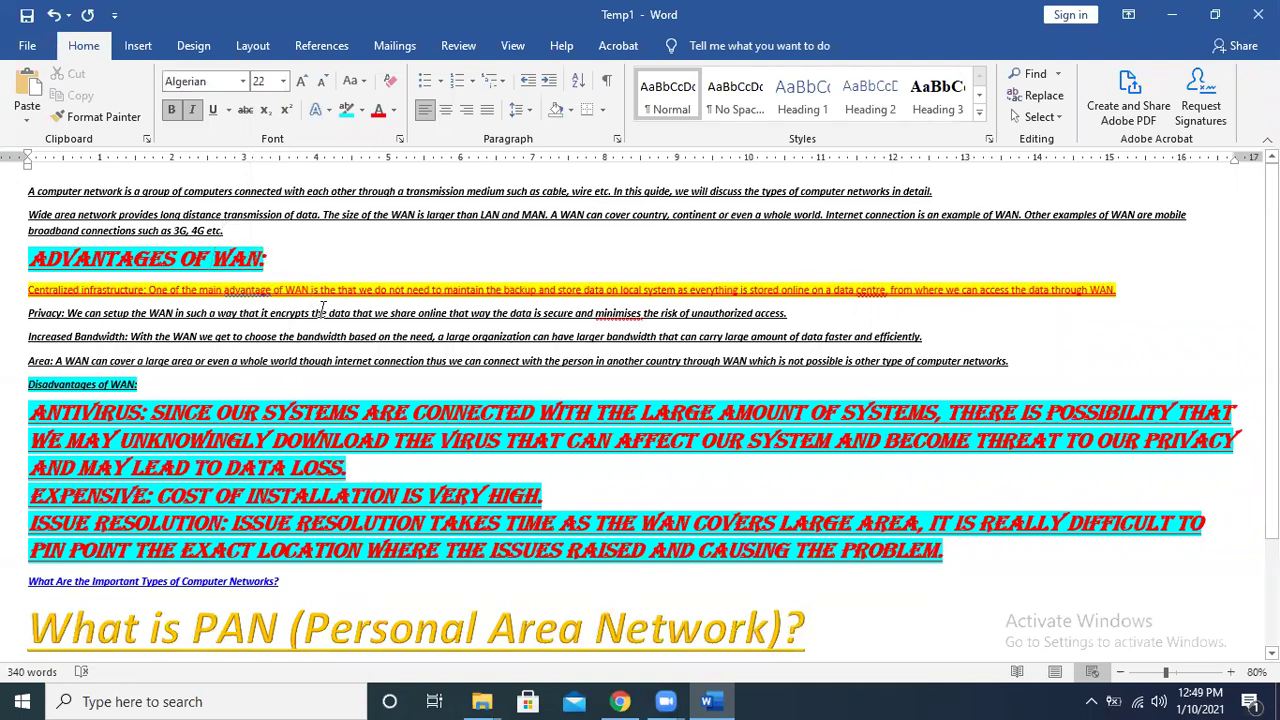
pyautogui.moveTo(299, 361); pyautogui.dragTo(483, 361)
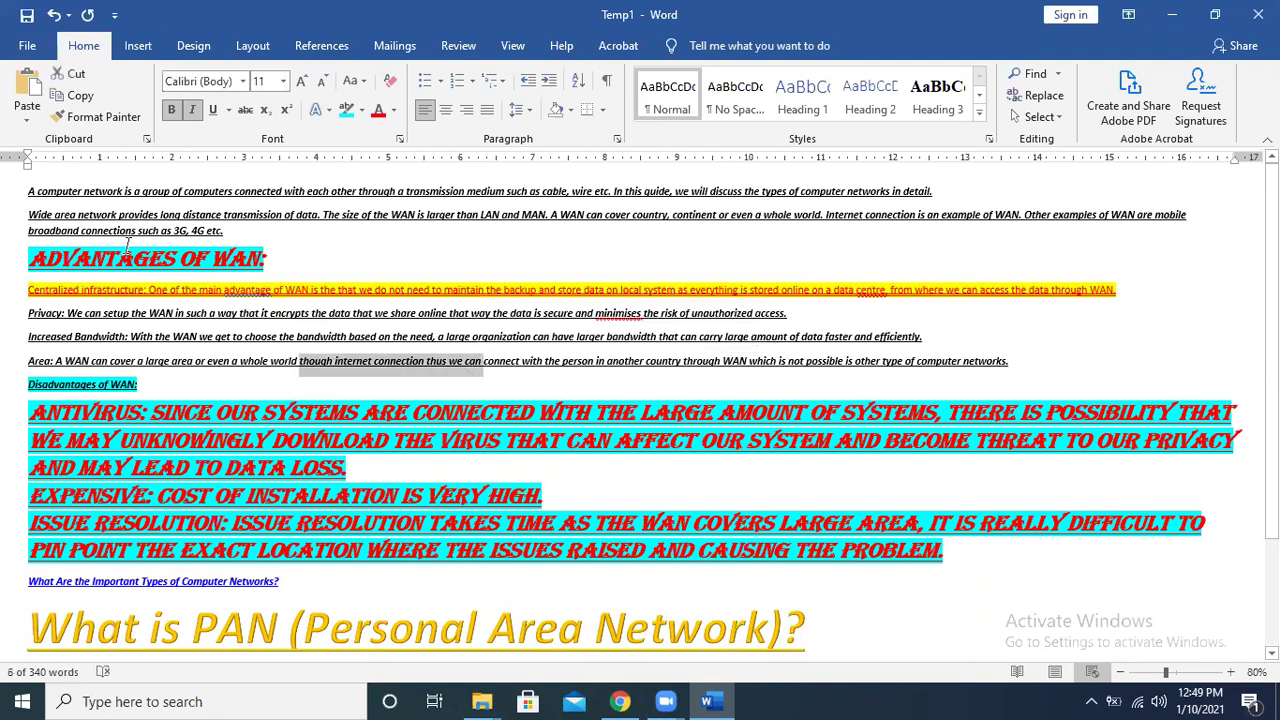
pyautogui.moveTo(272, 258); pyautogui.dragTo(28, 258)
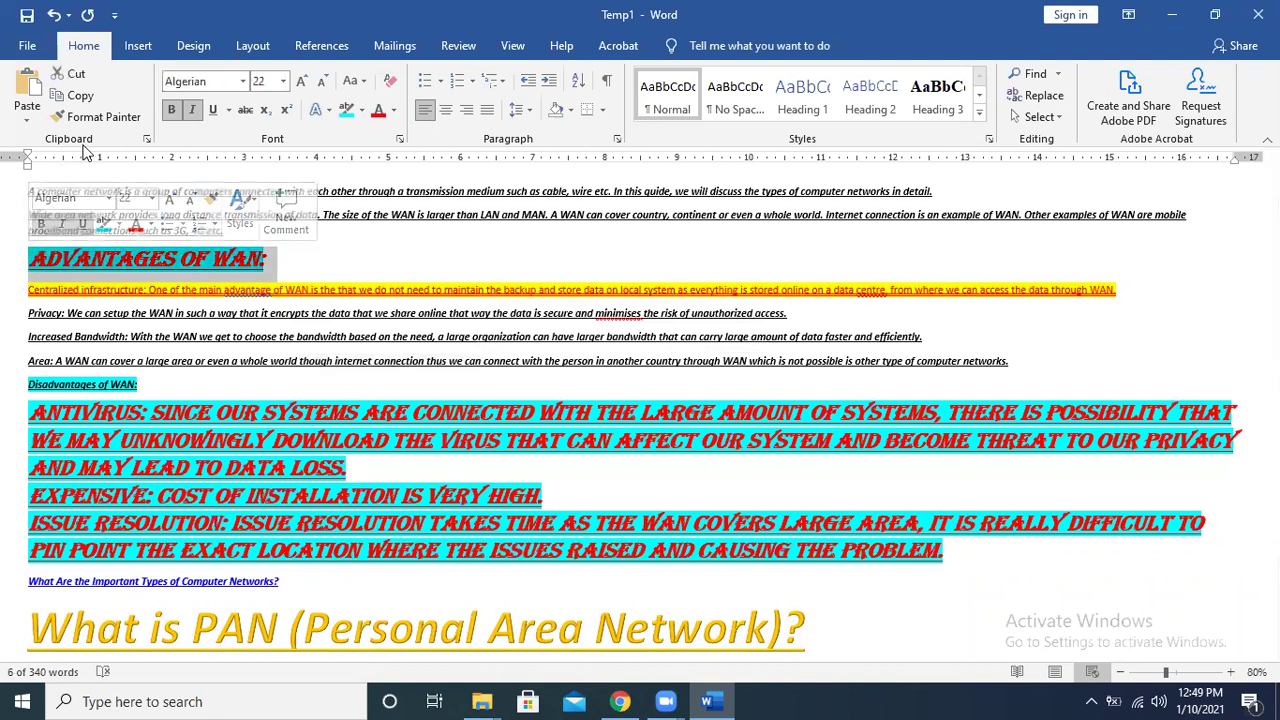
pyautogui.click(104, 117)
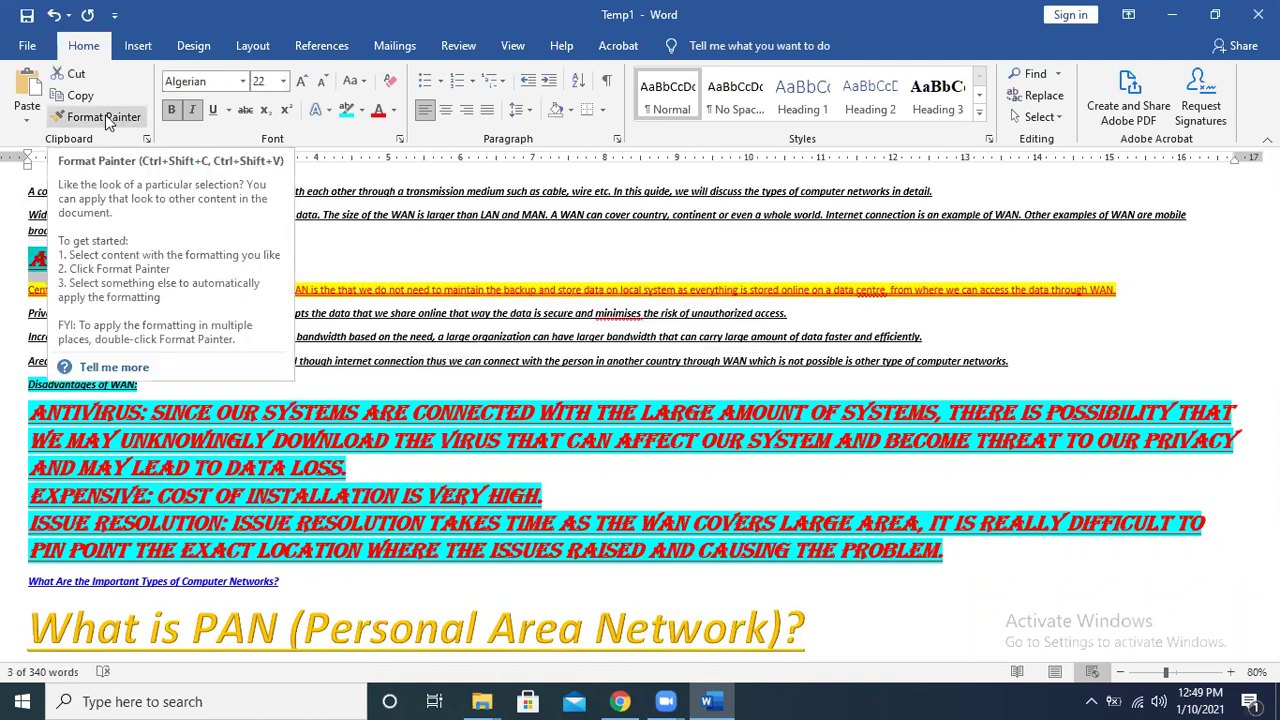
pyautogui.click(106, 118)
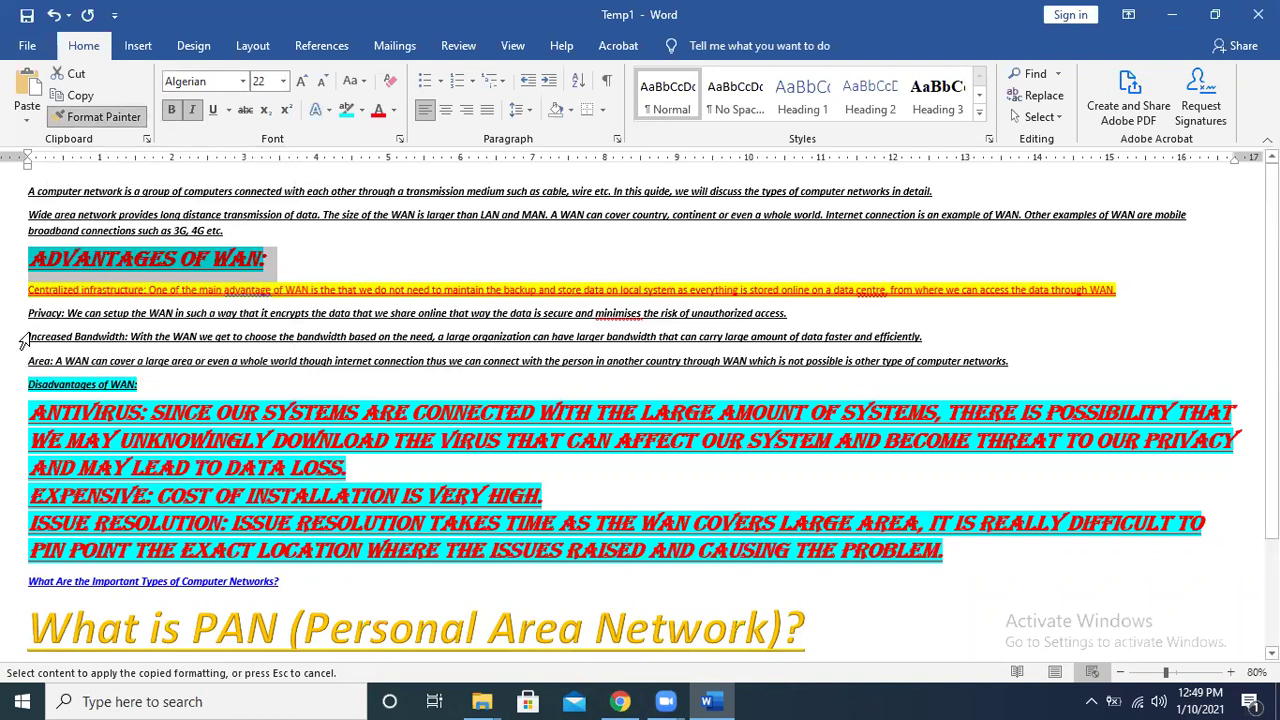
pyautogui.moveTo(24, 341); pyautogui.dragTo(279, 333)
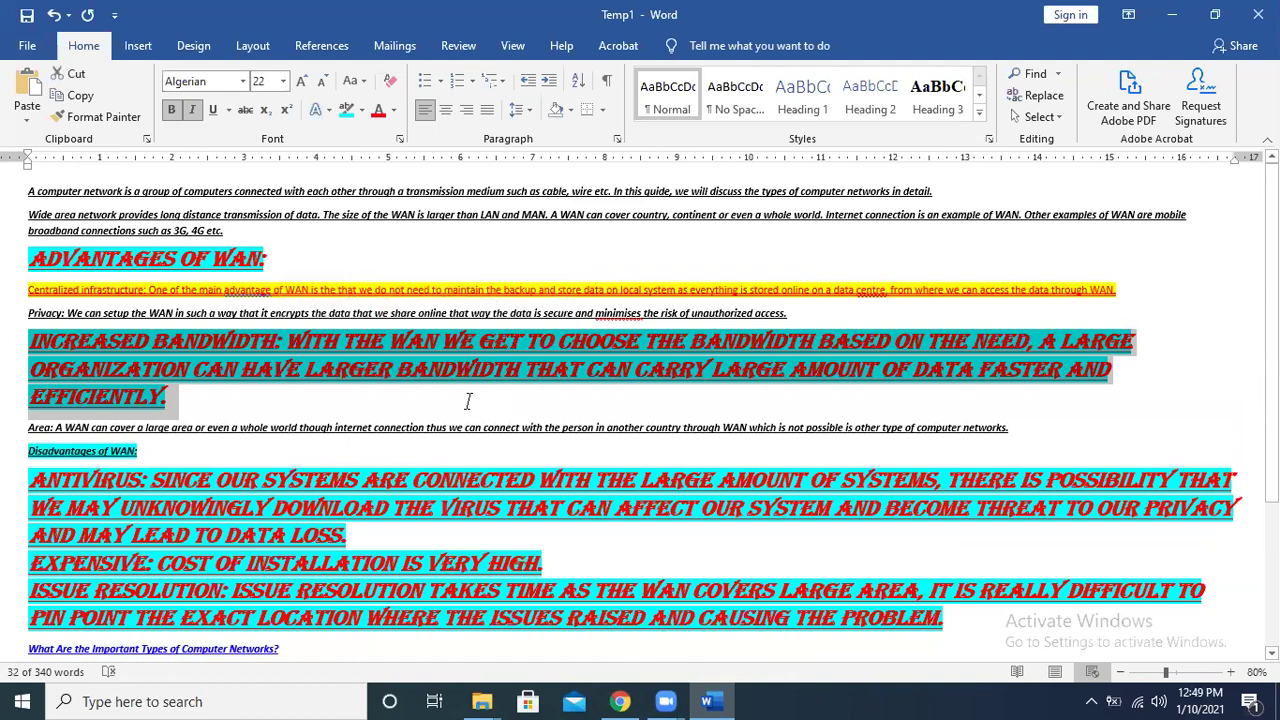
pyautogui.click(467, 401)
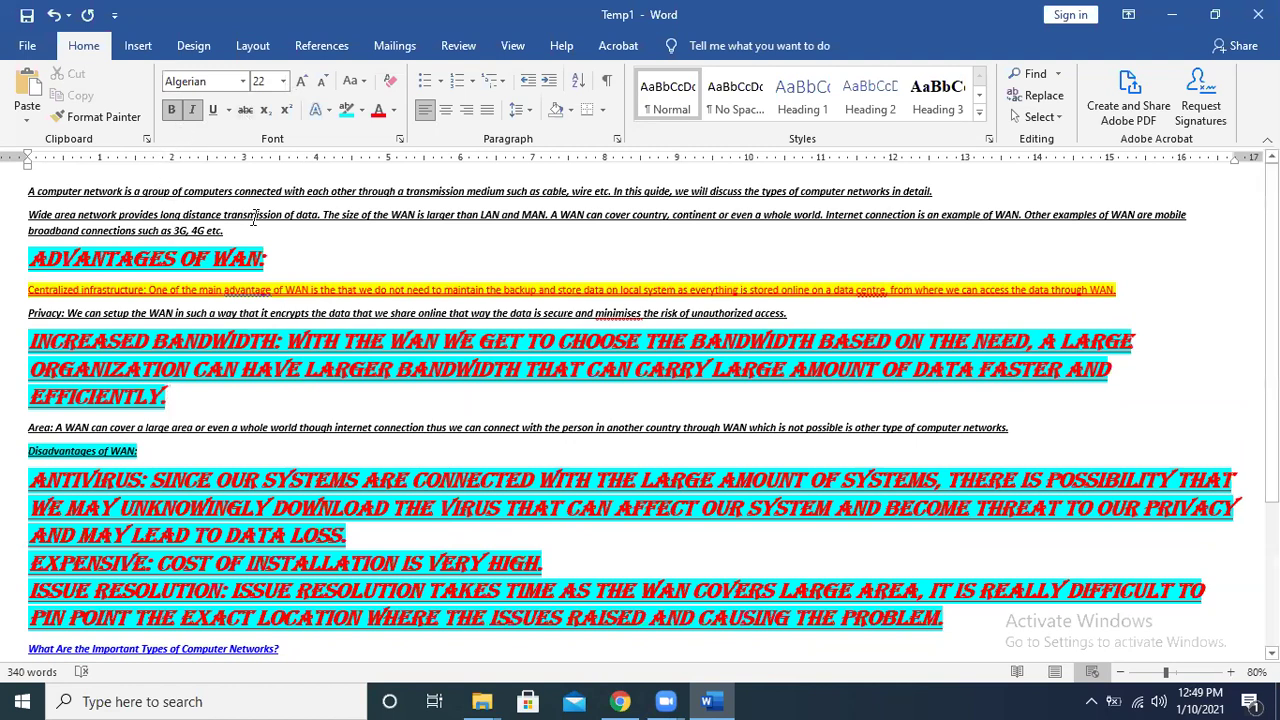
# Set the opening computer-network paragraph to 22 pt and strike it through.
pyautogui.click(188, 192)
pyautogui.moveTo(28, 191); pyautogui.dragTo(507, 192)
pyautogui.moveTo(716, 130); pyautogui.dragTo(940, 157)
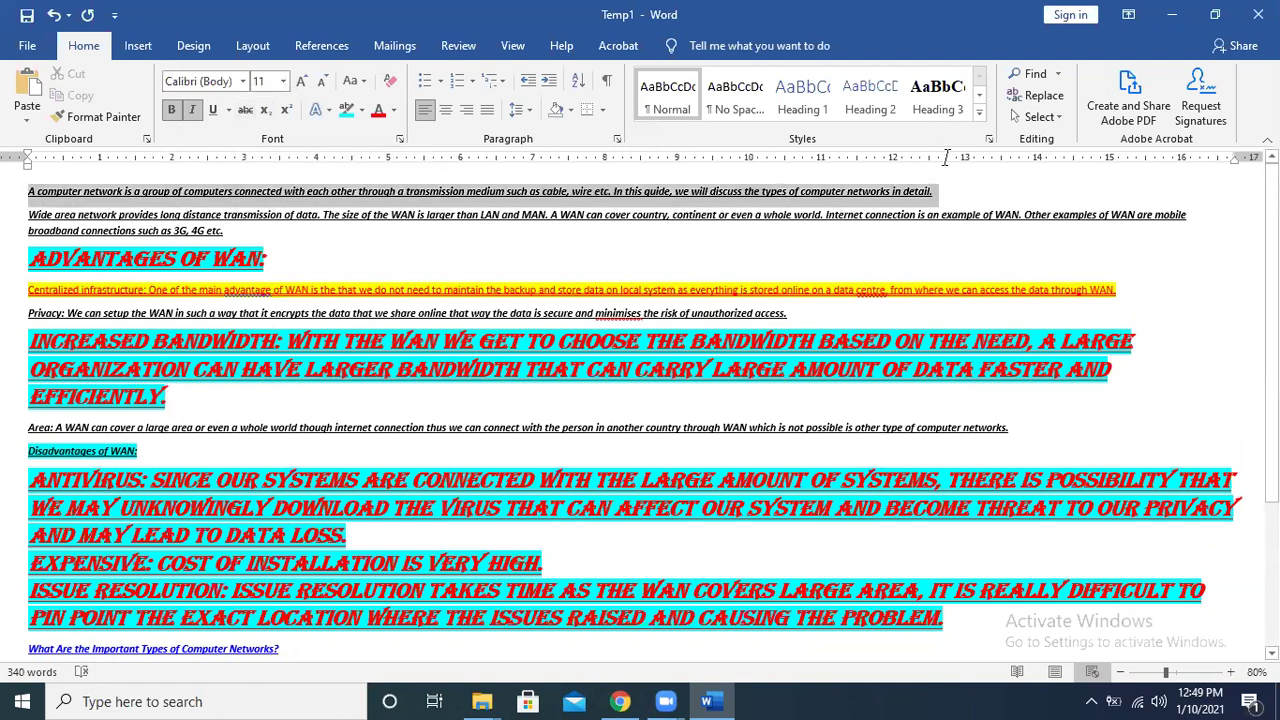
pyautogui.write('22')
pyautogui.press('Return')
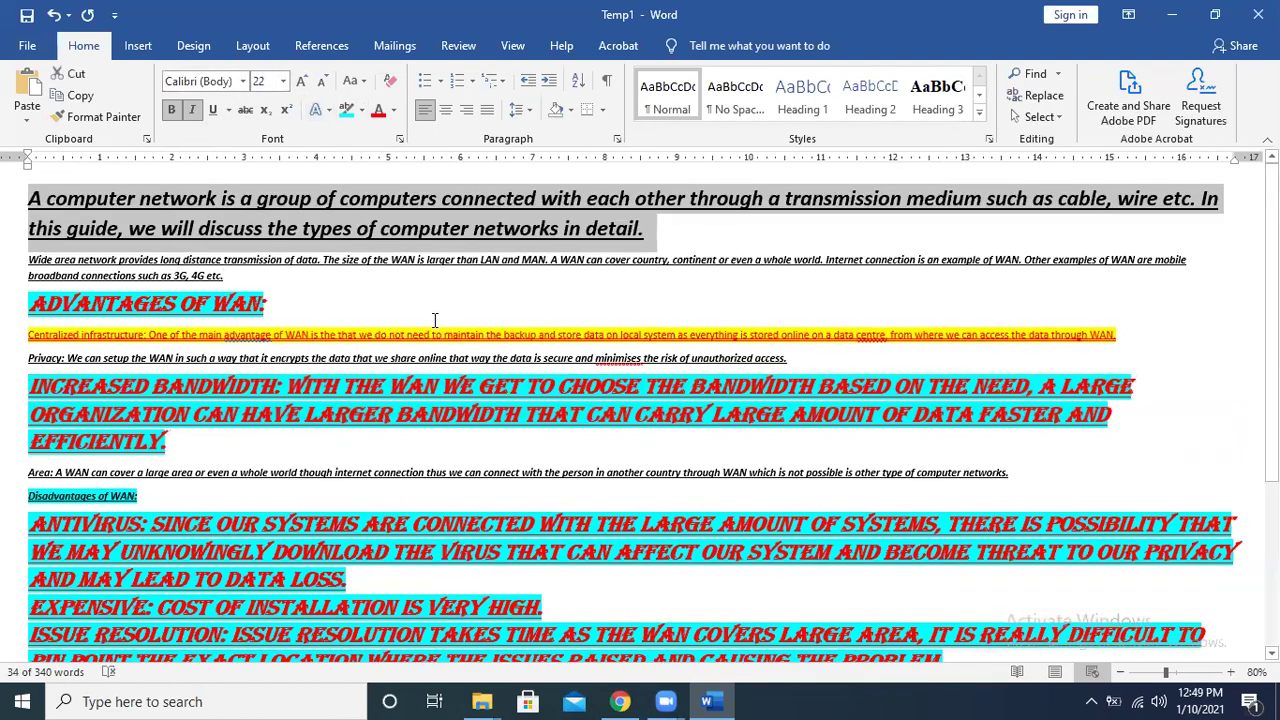
pyautogui.click(245, 110)
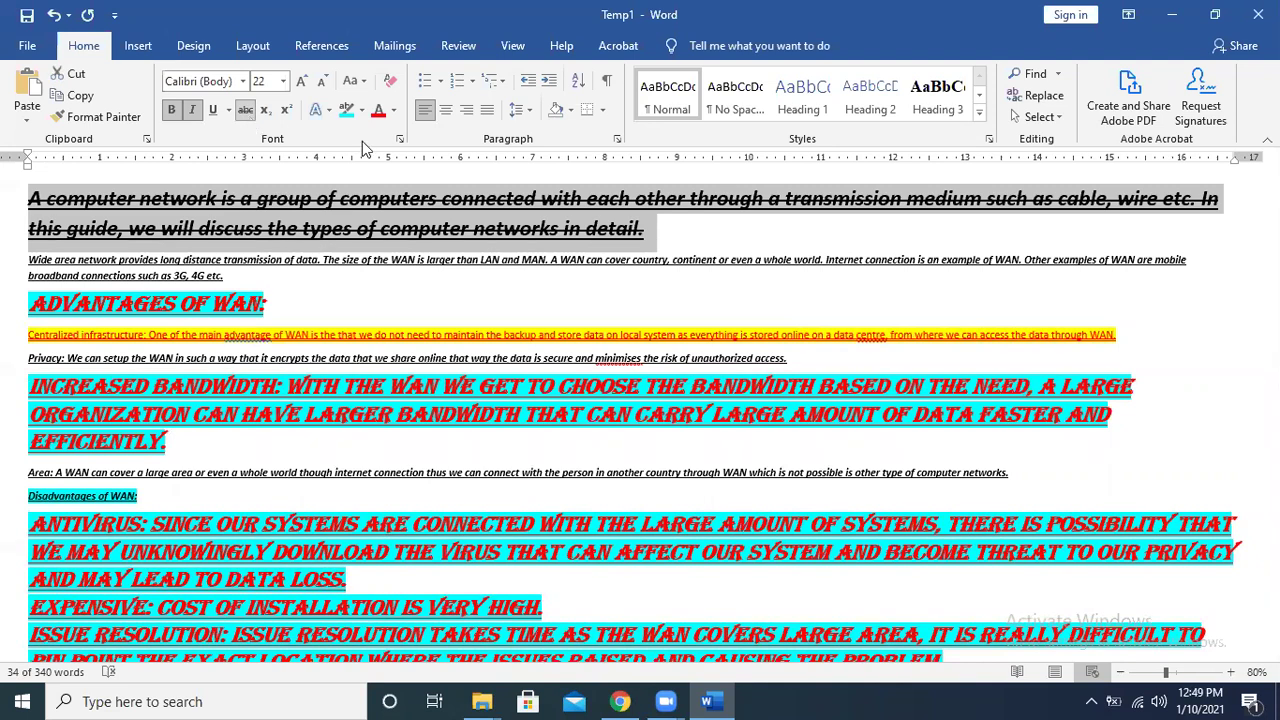
pyautogui.click(364, 277)
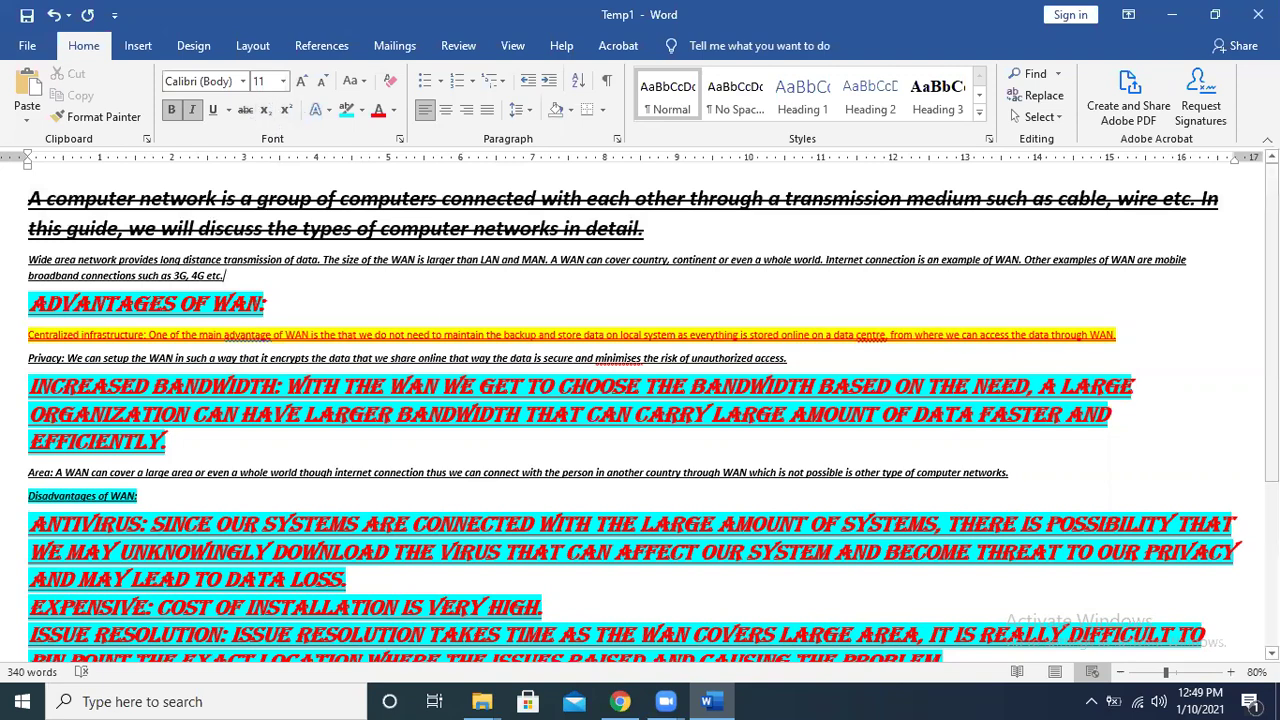
# Type H2O after the What is PAN heading and make its 2 a subscript.
pyautogui.scroll(-5, 737, 560)
pyautogui.click(858, 487)
pyautogui.write('H2O')
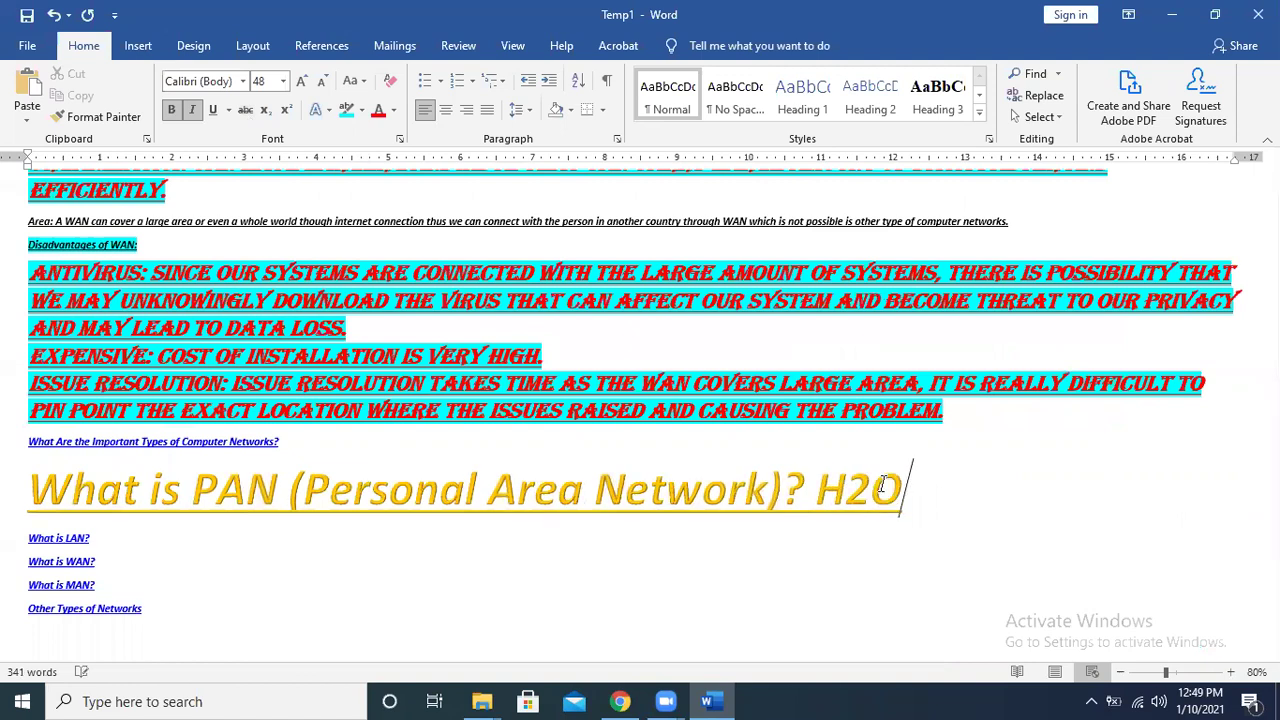
pyautogui.moveTo(846, 490); pyautogui.dragTo(869, 490)
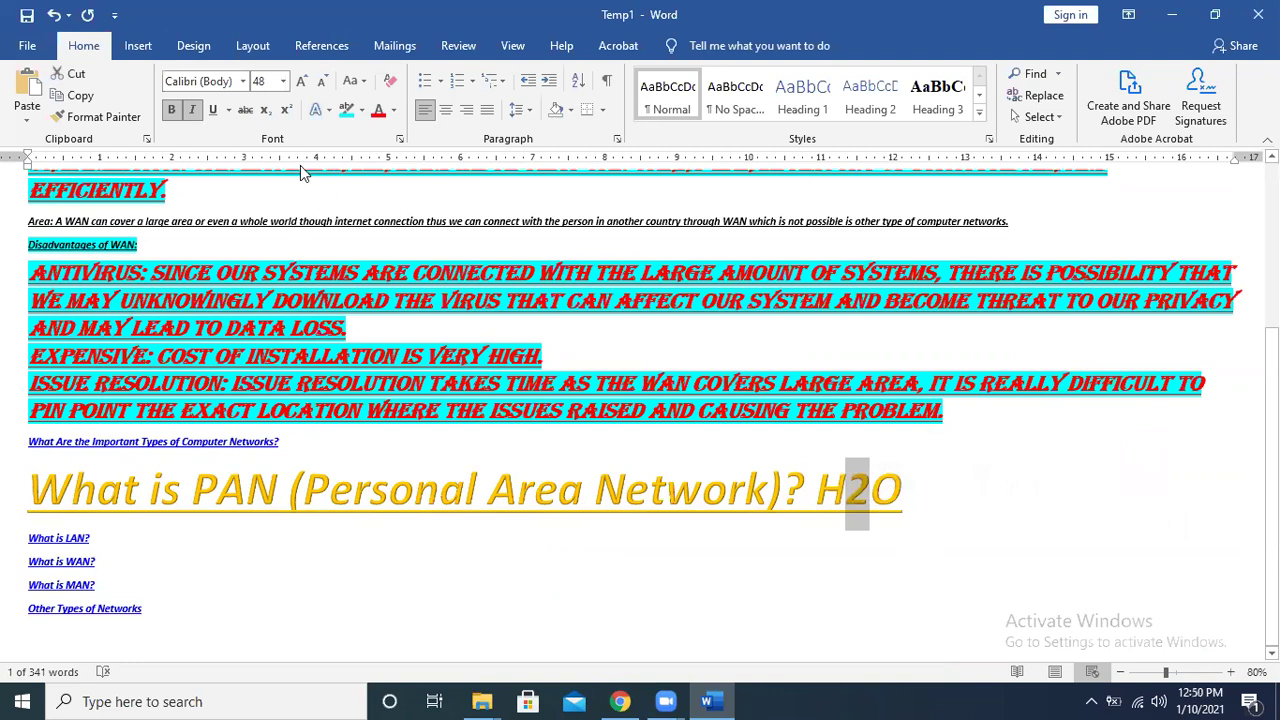
pyautogui.click(266, 114)
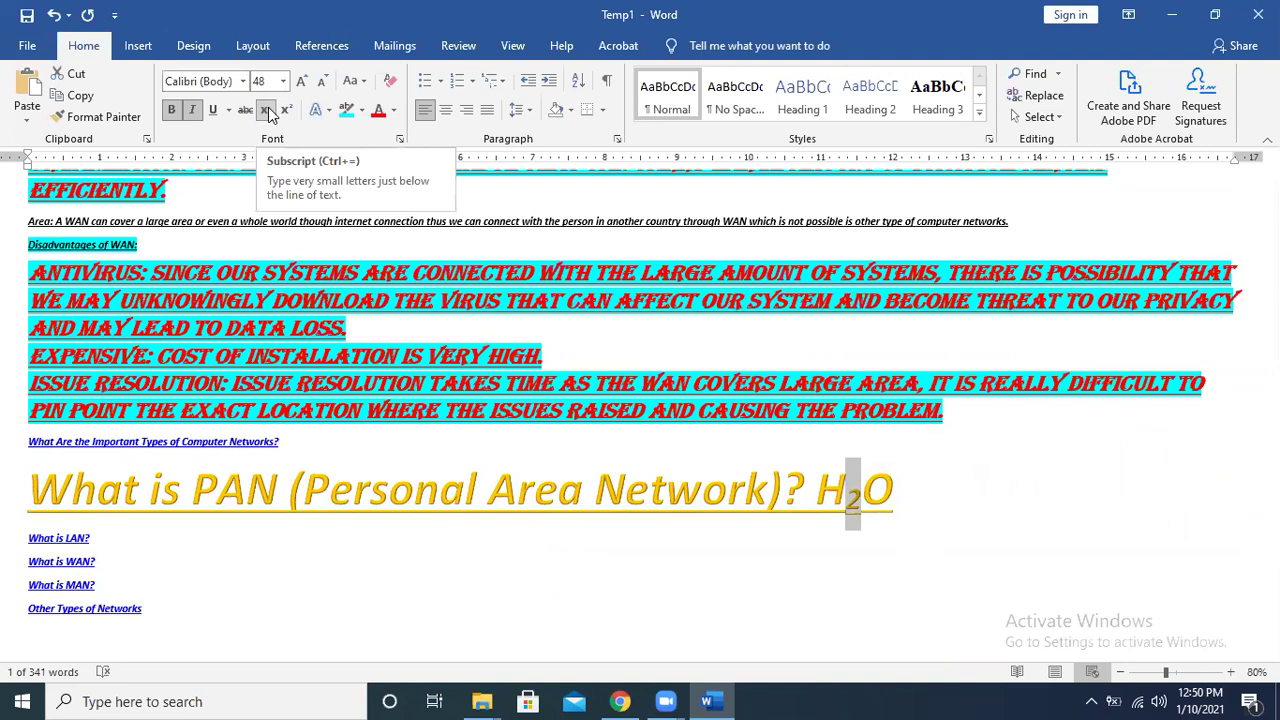
# Add xy2 after H₂O with the 2 as a superscript.
pyautogui.click(953, 498)
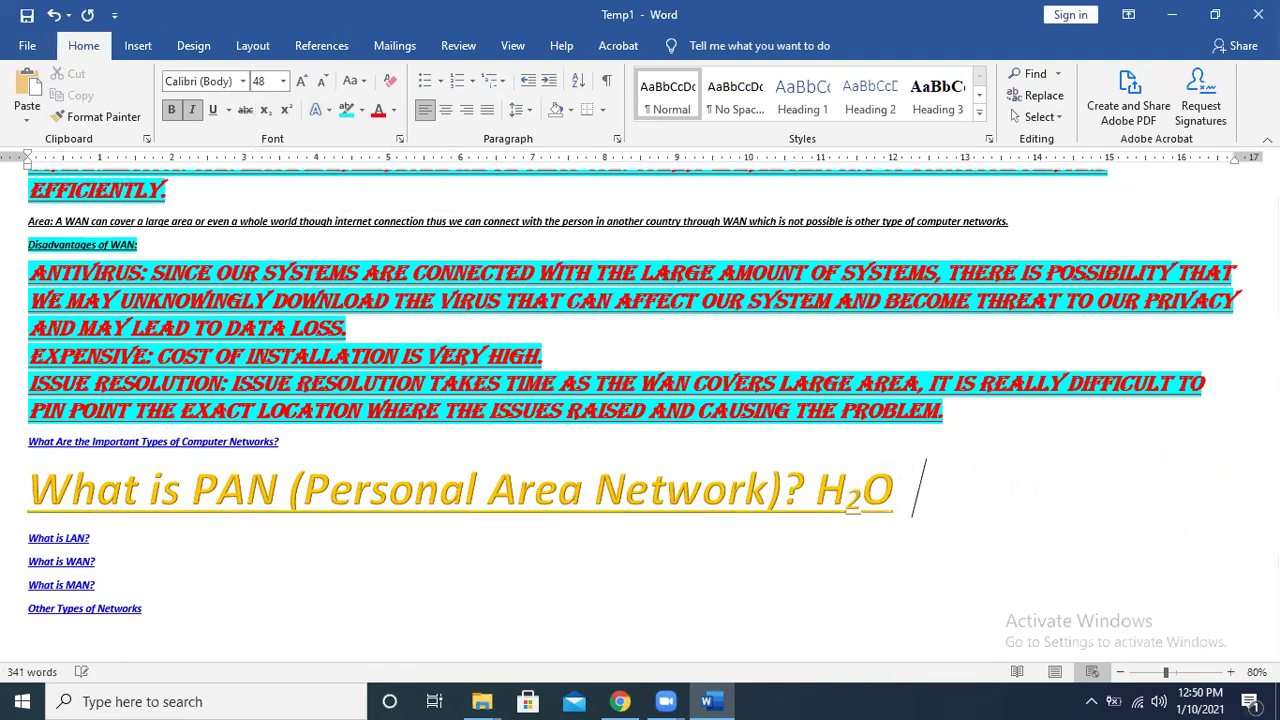
pyautogui.write('xy2')
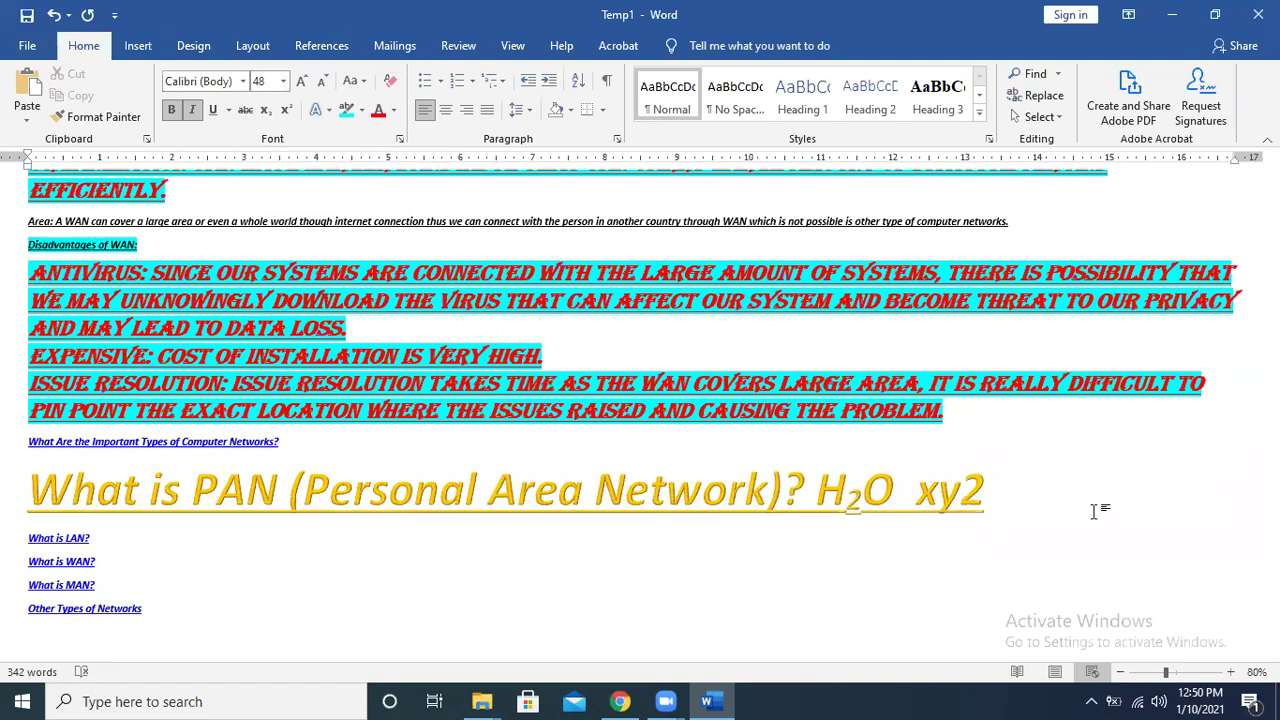
pyautogui.moveTo(990, 494); pyautogui.dragTo(960, 494)
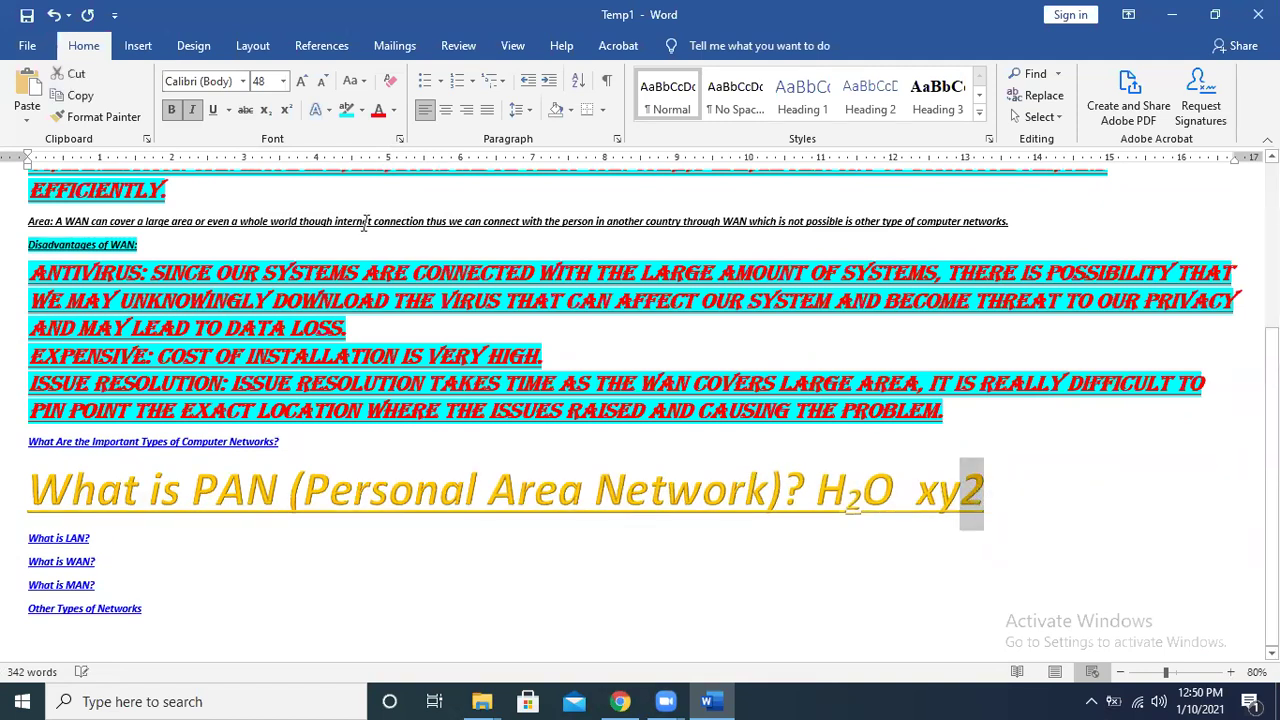
pyautogui.click(291, 115)
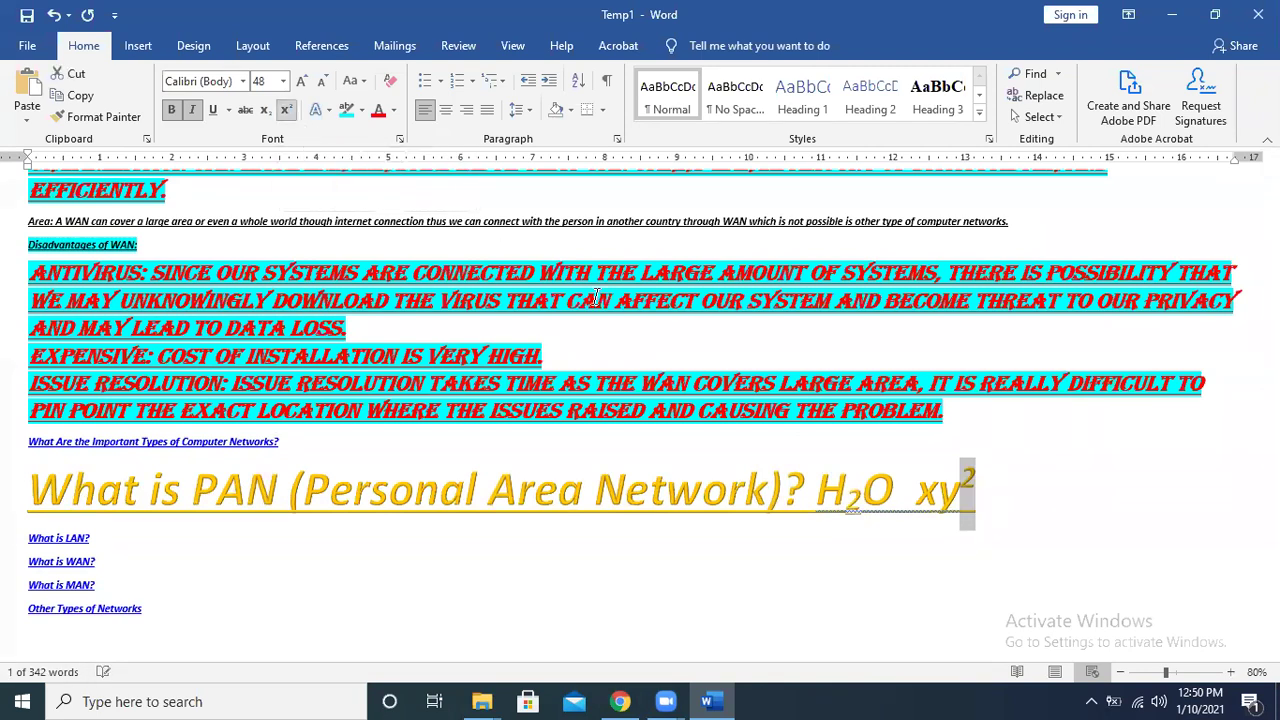
pyautogui.click(1032, 476)
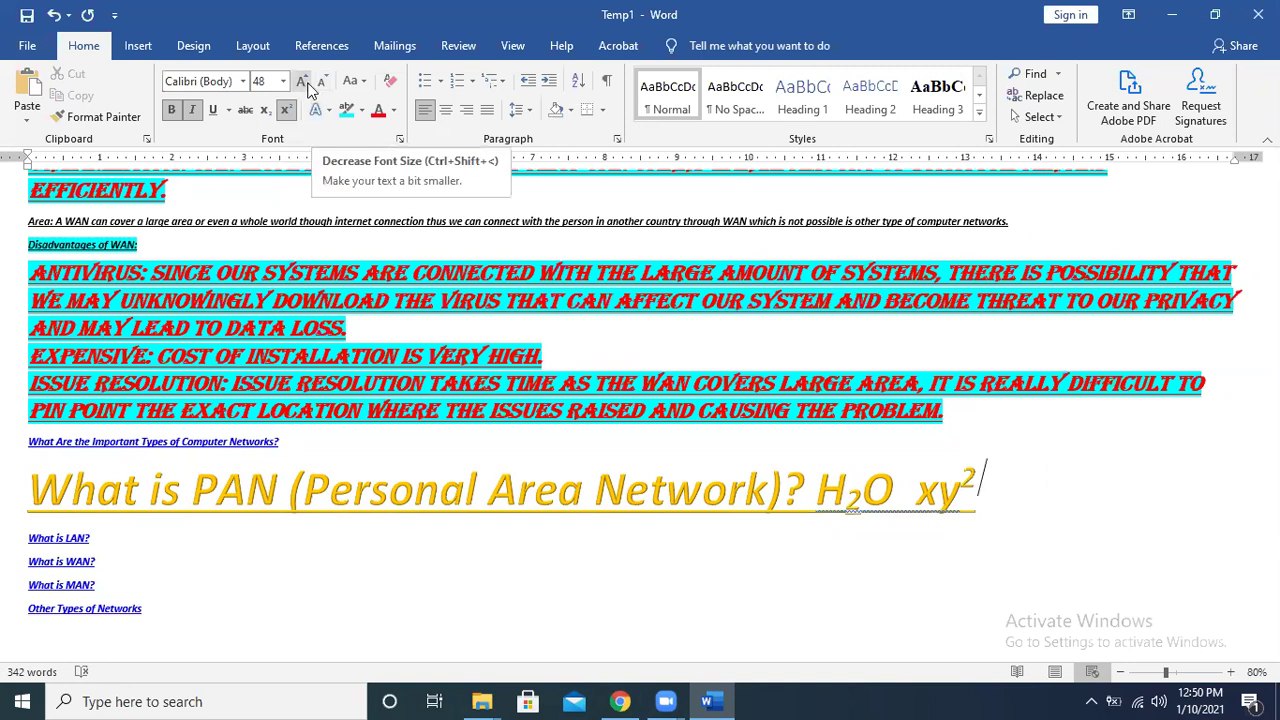
# Select the Antivirus, Expensive and Issue Resolution paragraphs and step their size up to 48 pt.
pyautogui.click(472, 336)
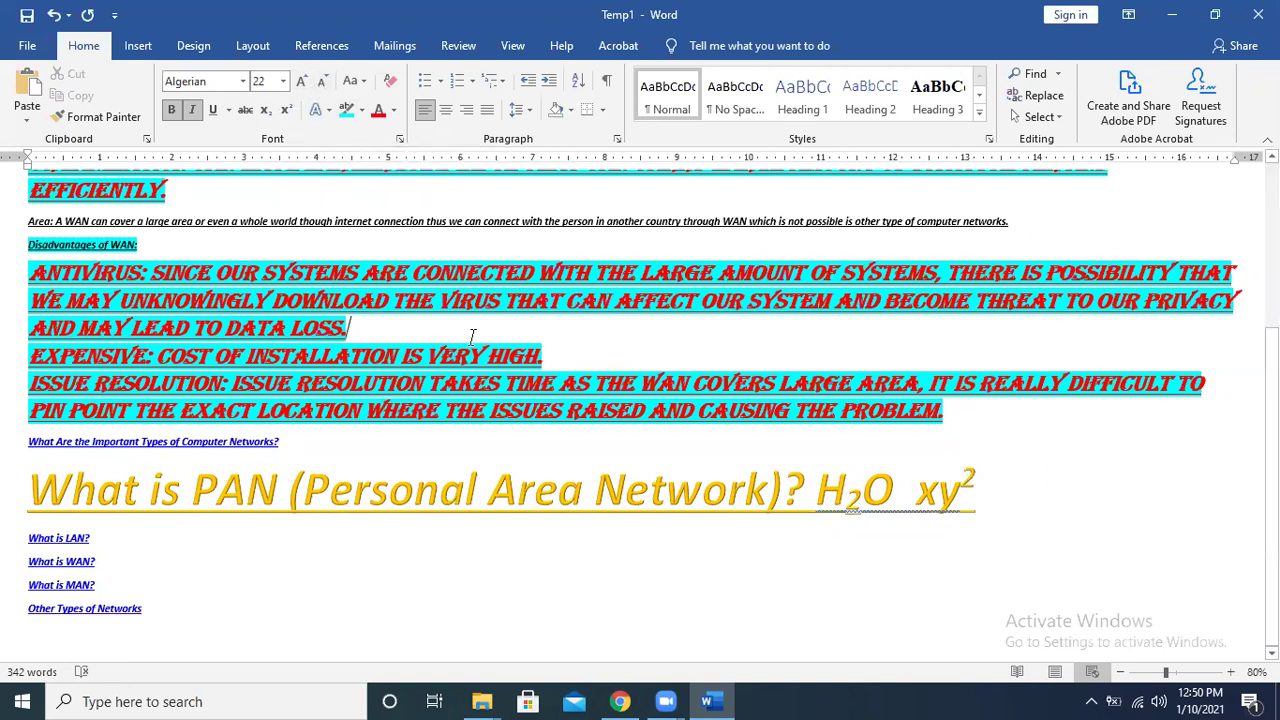
pyautogui.moveTo(37, 270); pyautogui.dragTo(950, 414)
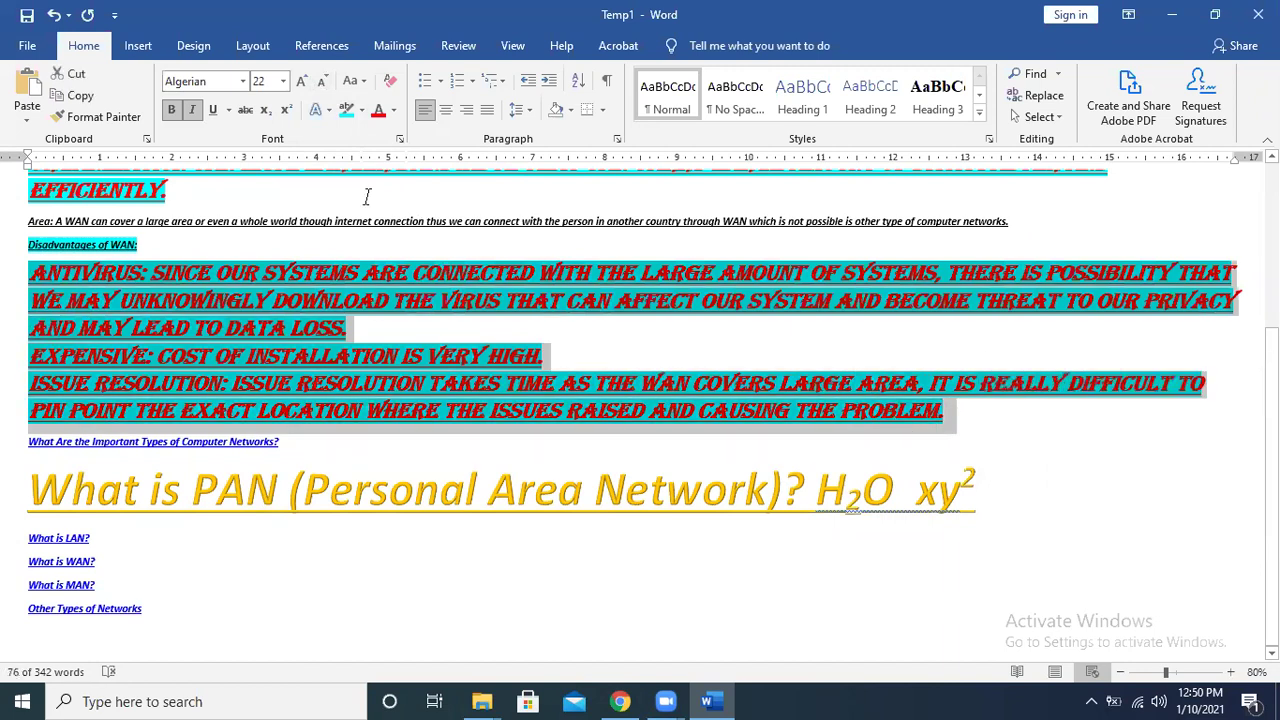
pyautogui.click(303, 81)
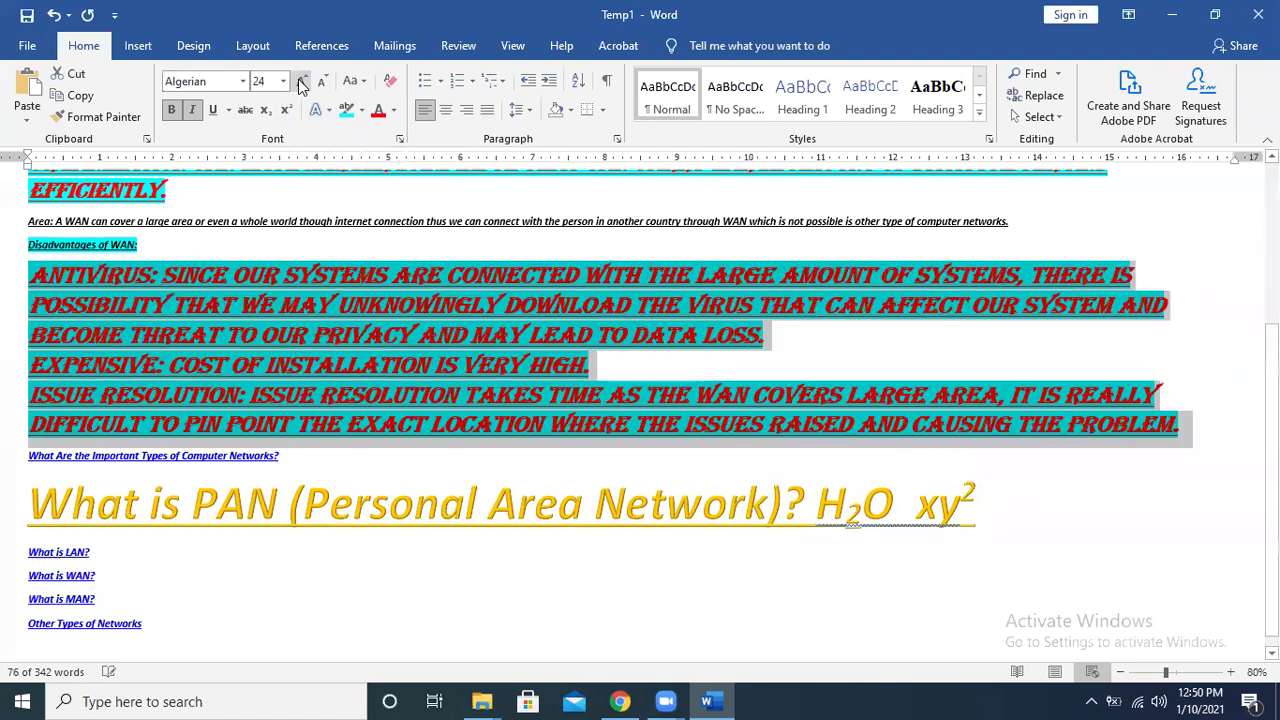
pyautogui.click(303, 81)
pyautogui.click(303, 81)
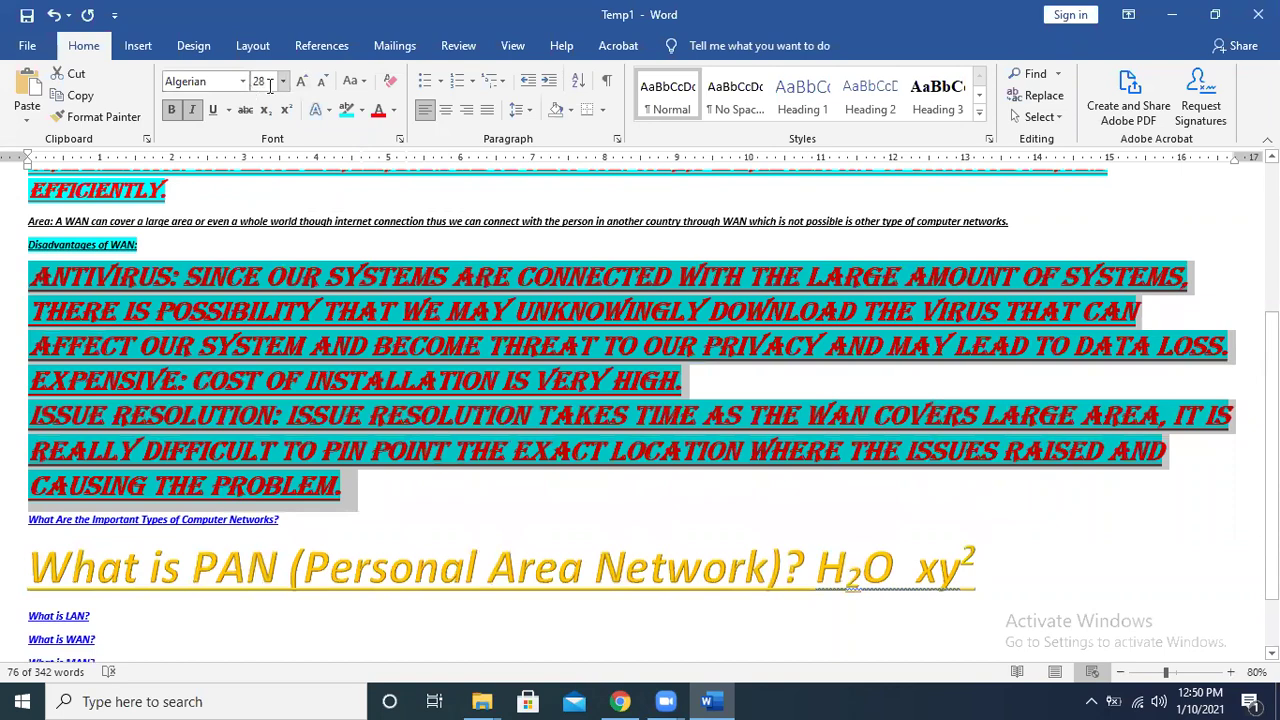
pyautogui.click(301, 82)
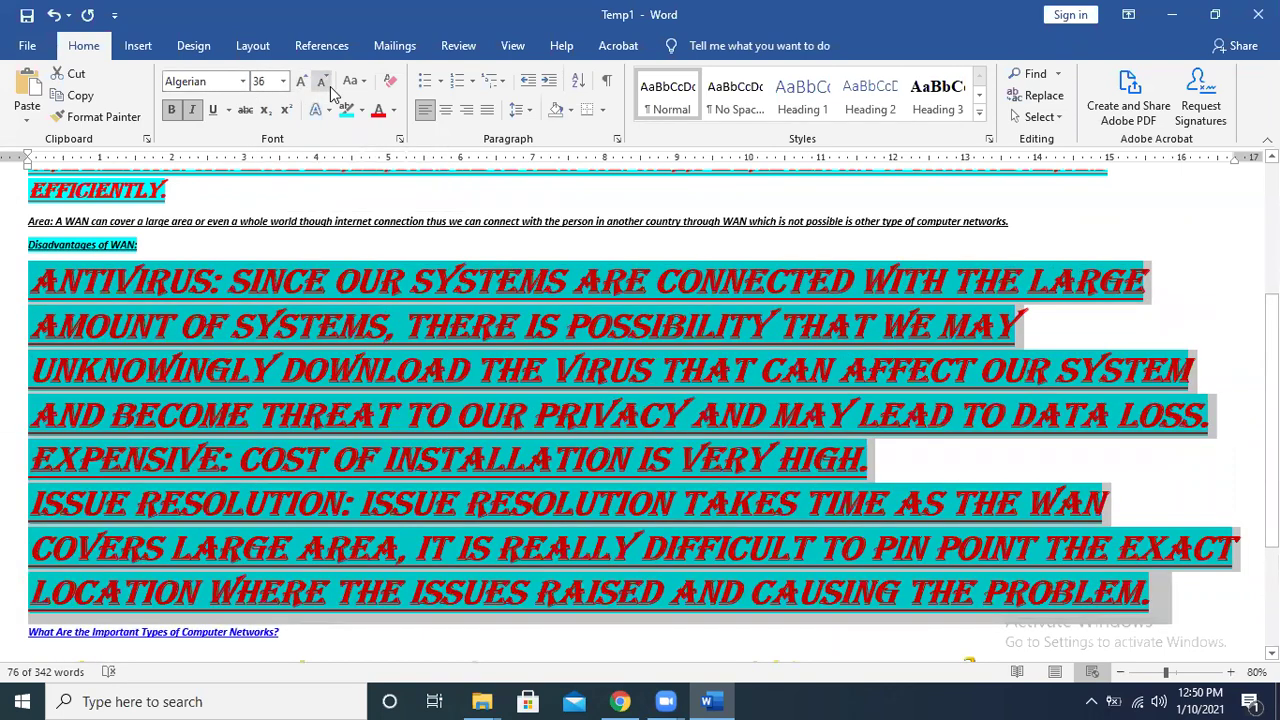
pyautogui.click(330, 86)
pyautogui.click(330, 86)
pyautogui.click(330, 86)
pyautogui.click(302, 82)
pyautogui.click(302, 82)
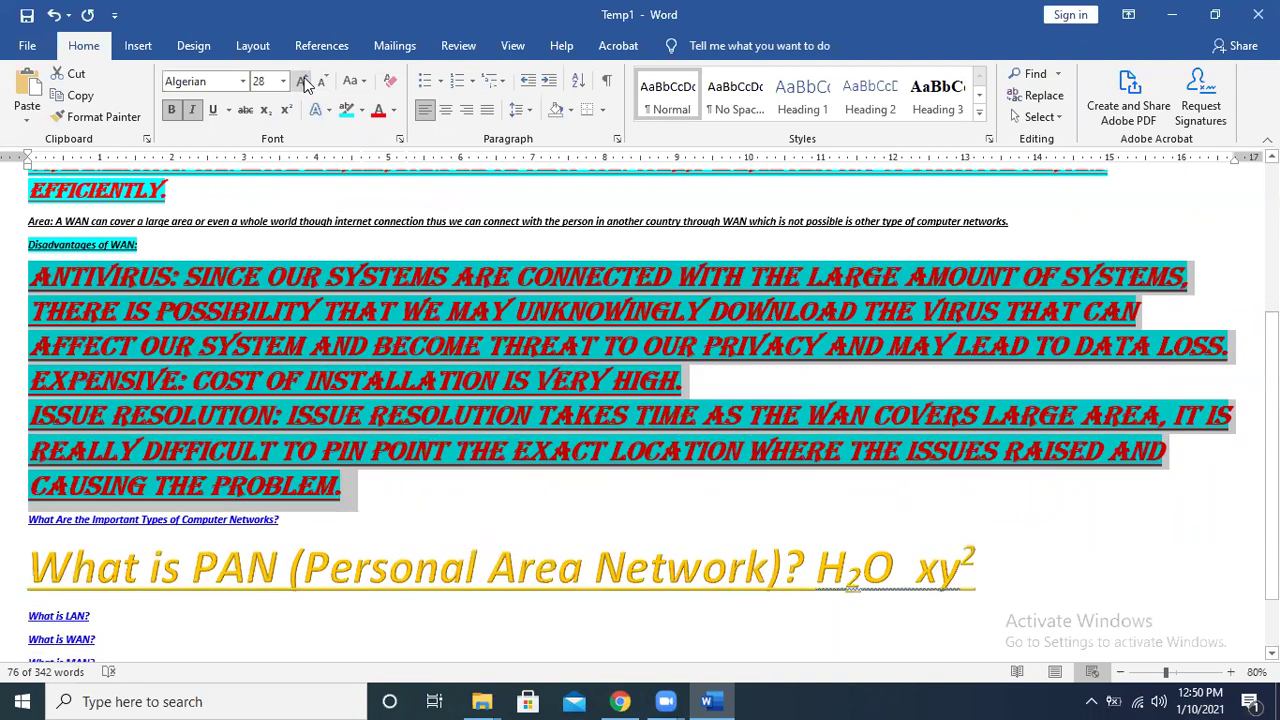
pyautogui.click(303, 82)
pyautogui.click(303, 82)
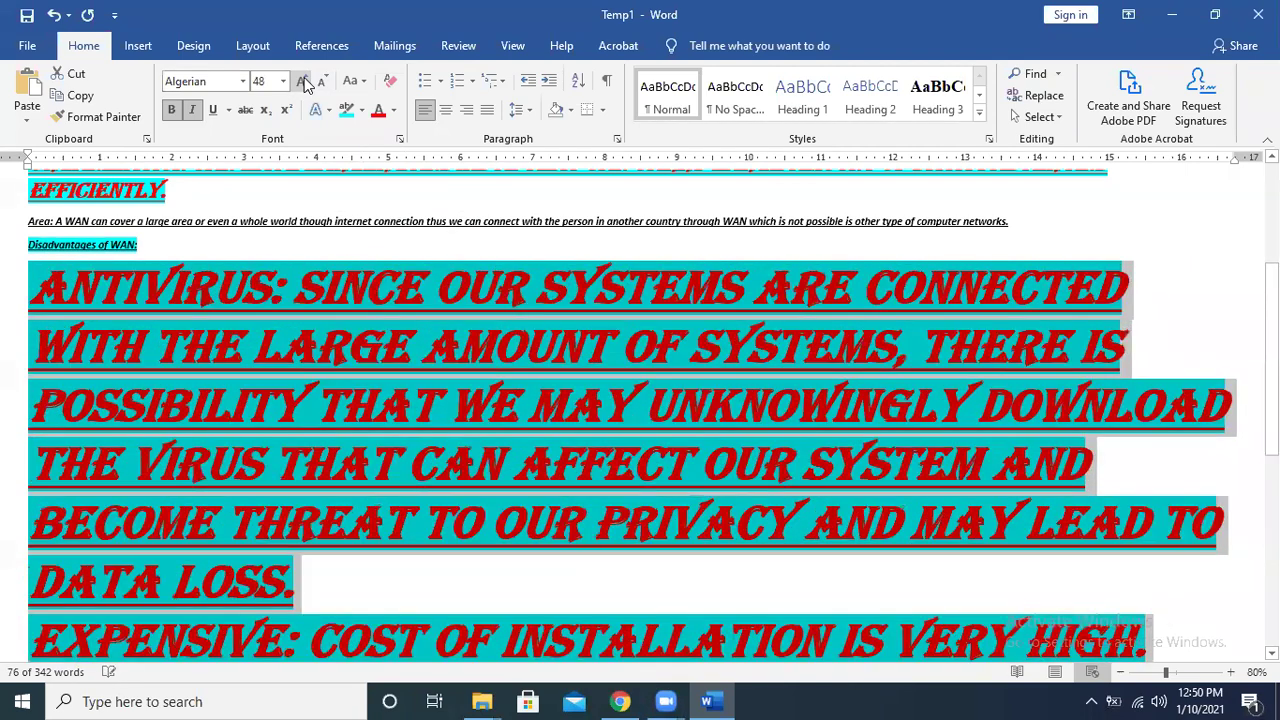
# Shrink the three disadvantage paragraphs' text back down below 22 pt.
pyautogui.click(319, 83)
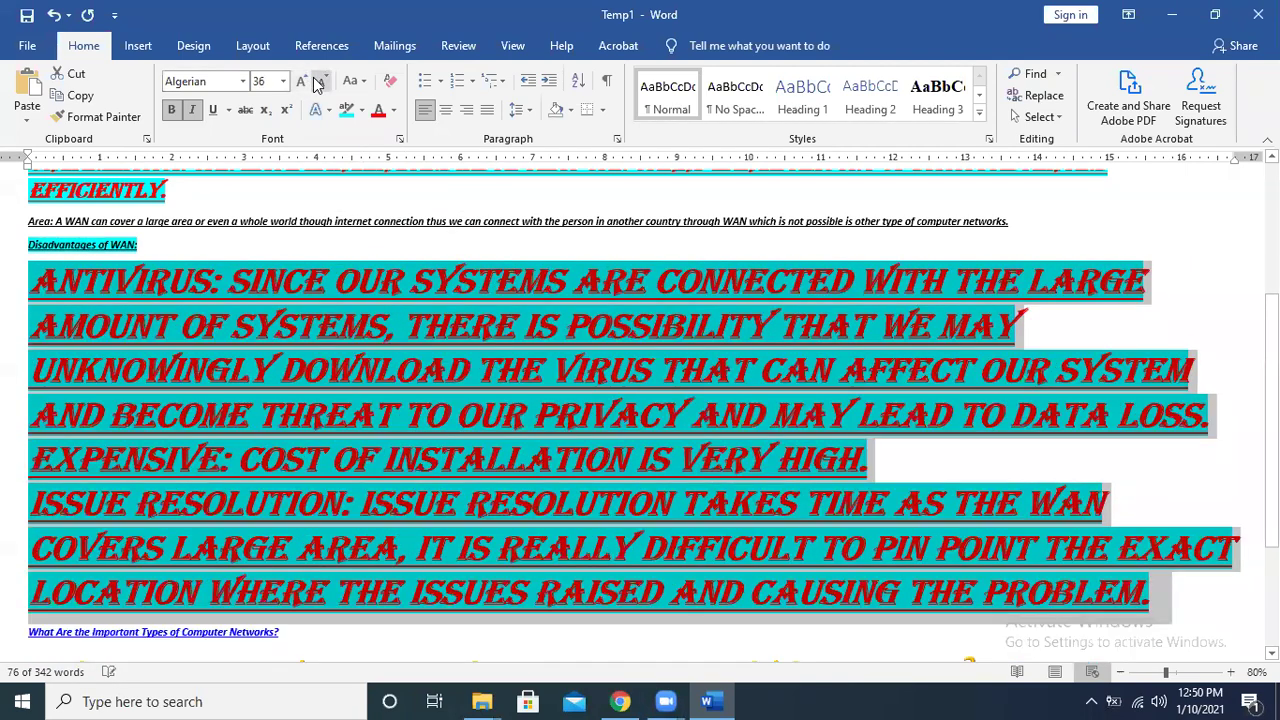
pyautogui.click(319, 83)
pyautogui.click(319, 83)
pyautogui.click(319, 83)
pyautogui.click(319, 83)
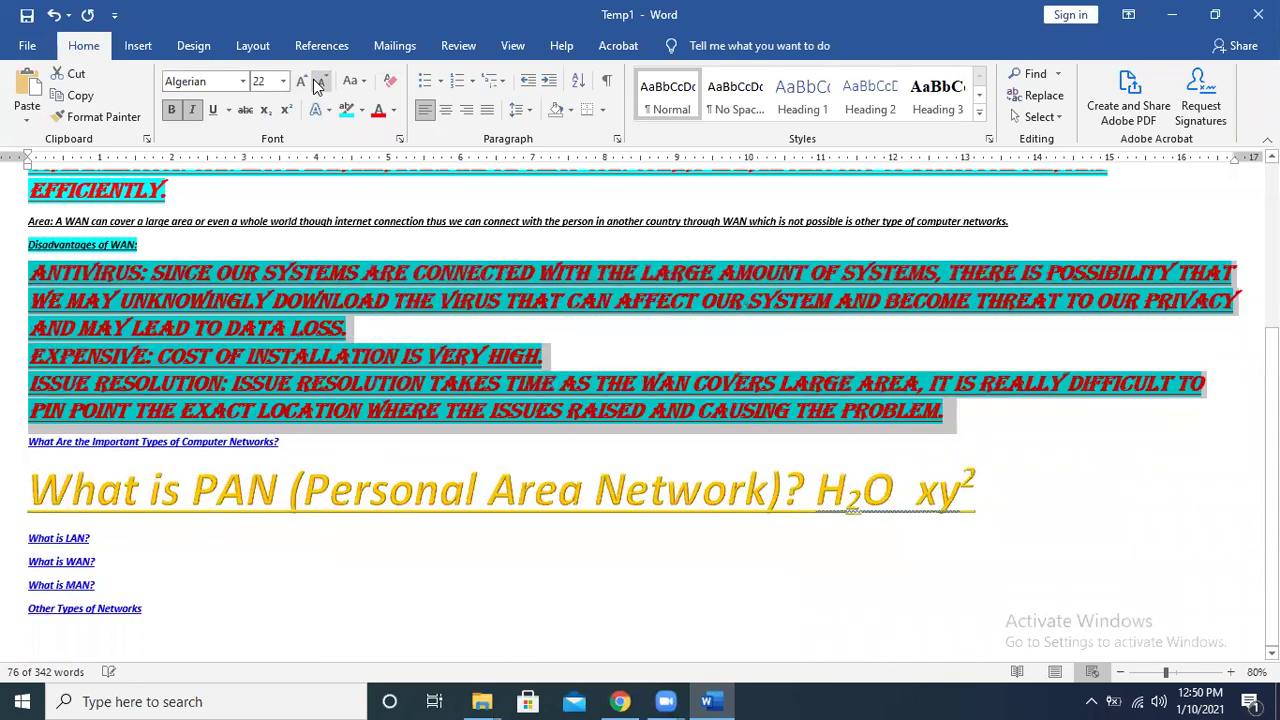
pyautogui.click(319, 83)
pyautogui.click(318, 83)
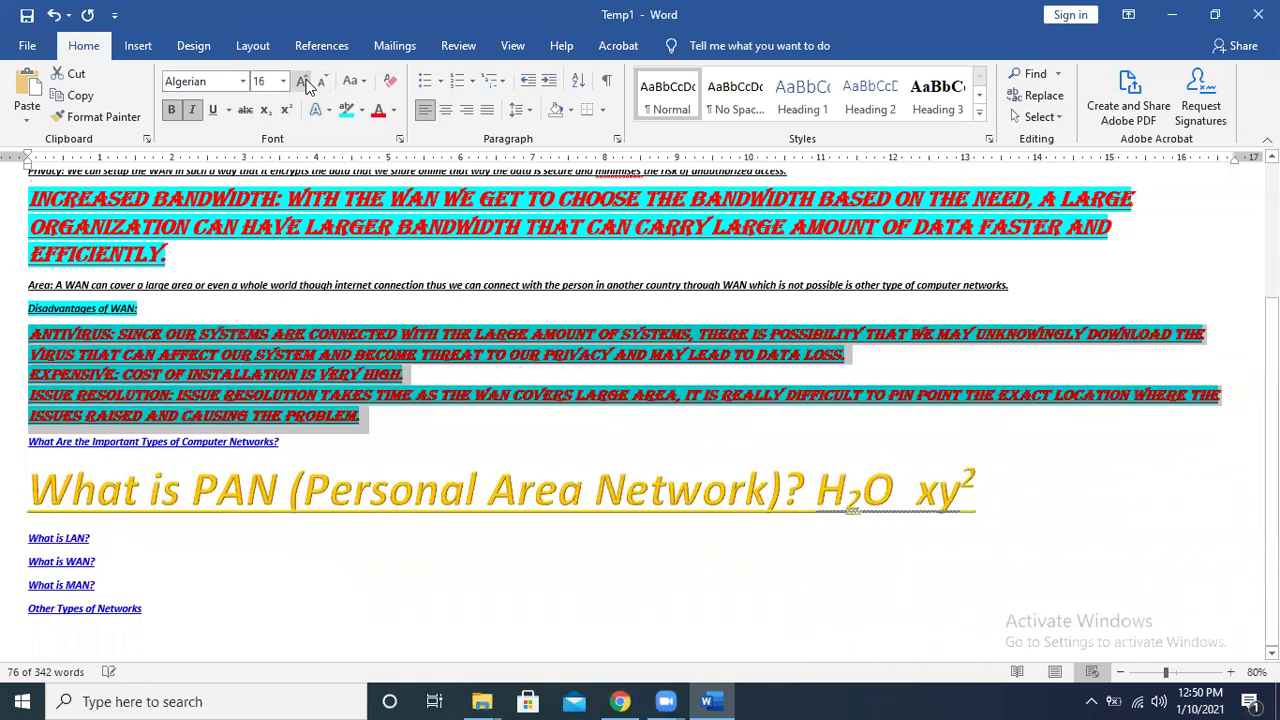
pyautogui.click(33, 195)
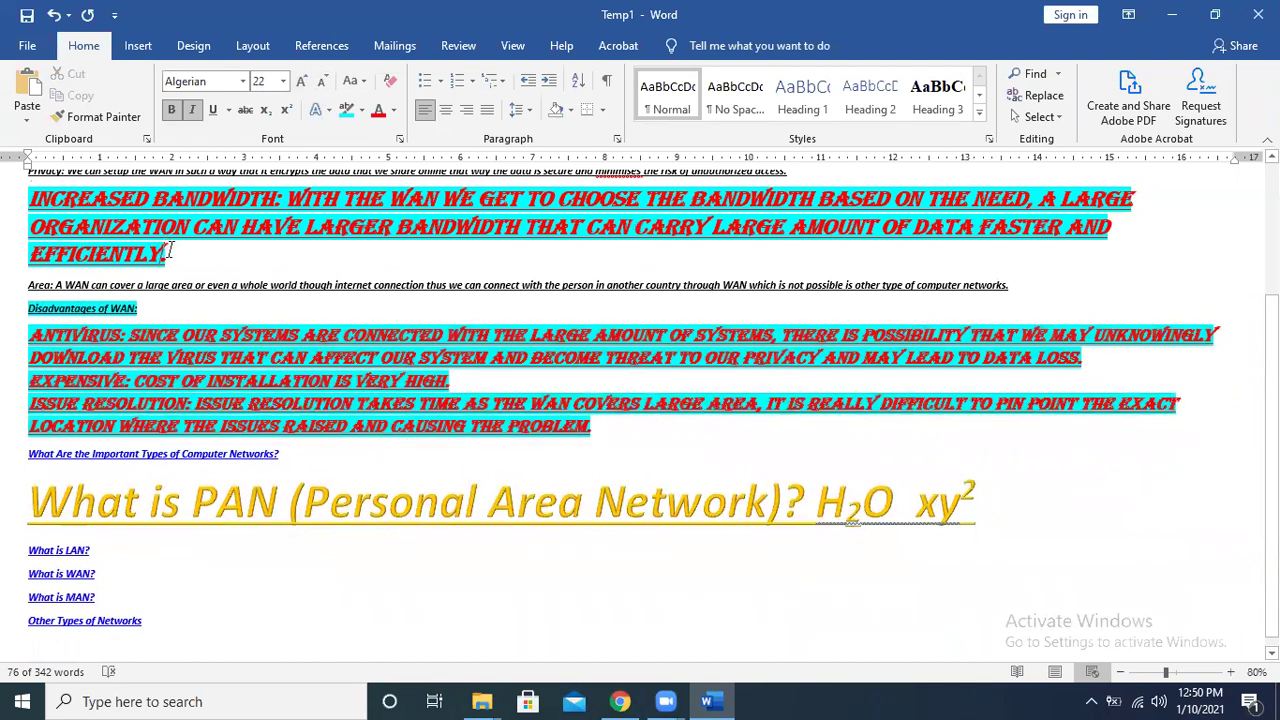
# Grow the Increased Bandwidth paragraph with Ctrl+] past 44 pt, then shrink it with Ctrl+[ to fit four lines.
pyautogui.moveTo(33, 195); pyautogui.dragTo(237, 270)
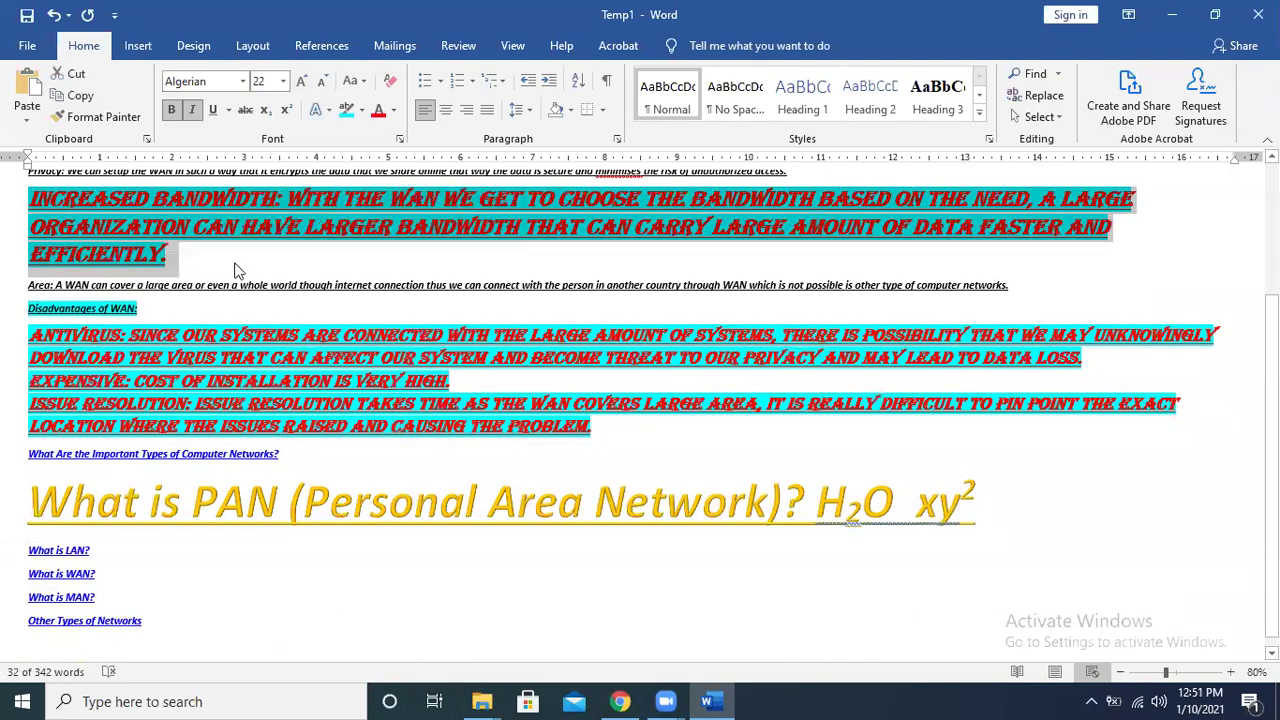
pyautogui.hotkey('ctrl', ']')
pyautogui.hotkey('ctrl', ']')
pyautogui.hotkey('ctrl', ']')
pyautogui.hotkey('ctrl', ']')
pyautogui.hotkey('ctrl', ']')
pyautogui.hotkey('ctrl', ']')
pyautogui.hotkey('ctrl', ']')
pyautogui.hotkey('ctrl', ']')
pyautogui.hotkey('ctrl', ']')
pyautogui.hotkey('ctrl', ']')
pyautogui.hotkey('ctrl', ']')
pyautogui.hotkey('ctrl', ']')
pyautogui.hotkey('ctrl', ']')
pyautogui.hotkey('ctrl', ']')
pyautogui.hotkey('ctrl', ']')
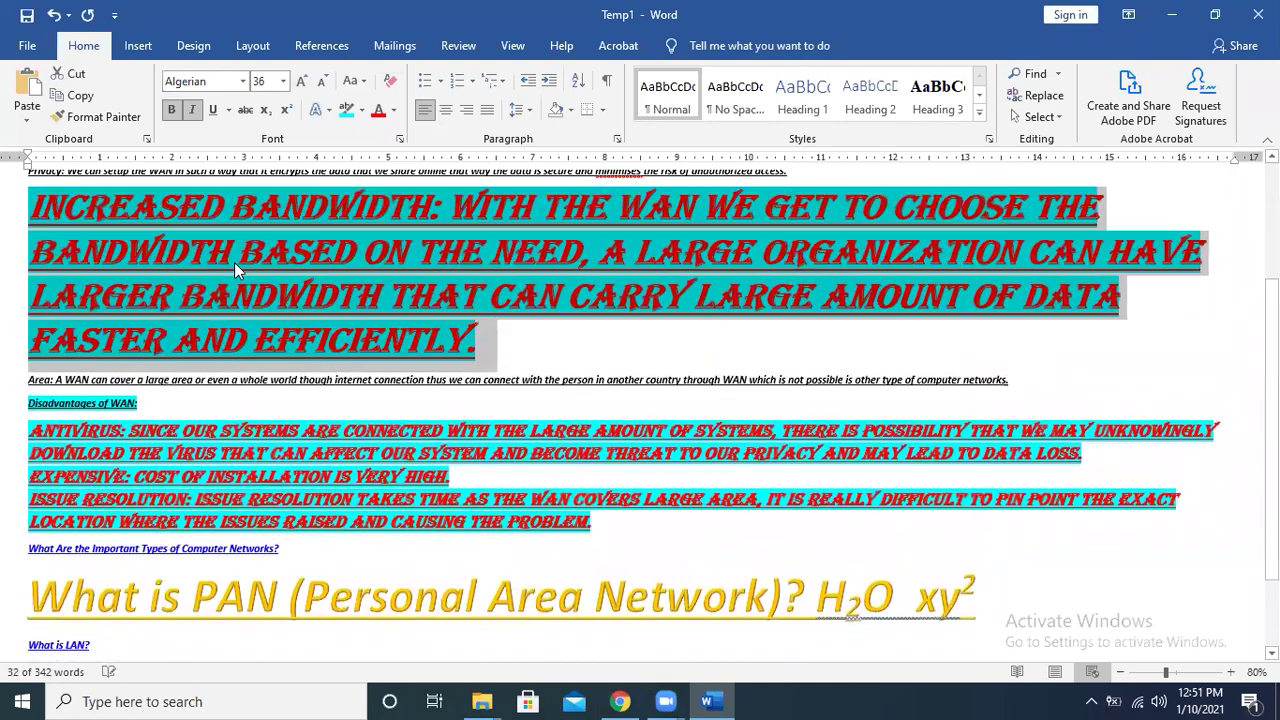
pyautogui.hotkey('ctrl', ']')
pyautogui.hotkey('ctrl', ']')
pyautogui.hotkey('ctrl', ']')
pyautogui.hotkey('ctrl', ']')
pyautogui.hotkey('ctrl', ']')
pyautogui.hotkey('ctrl', ']')
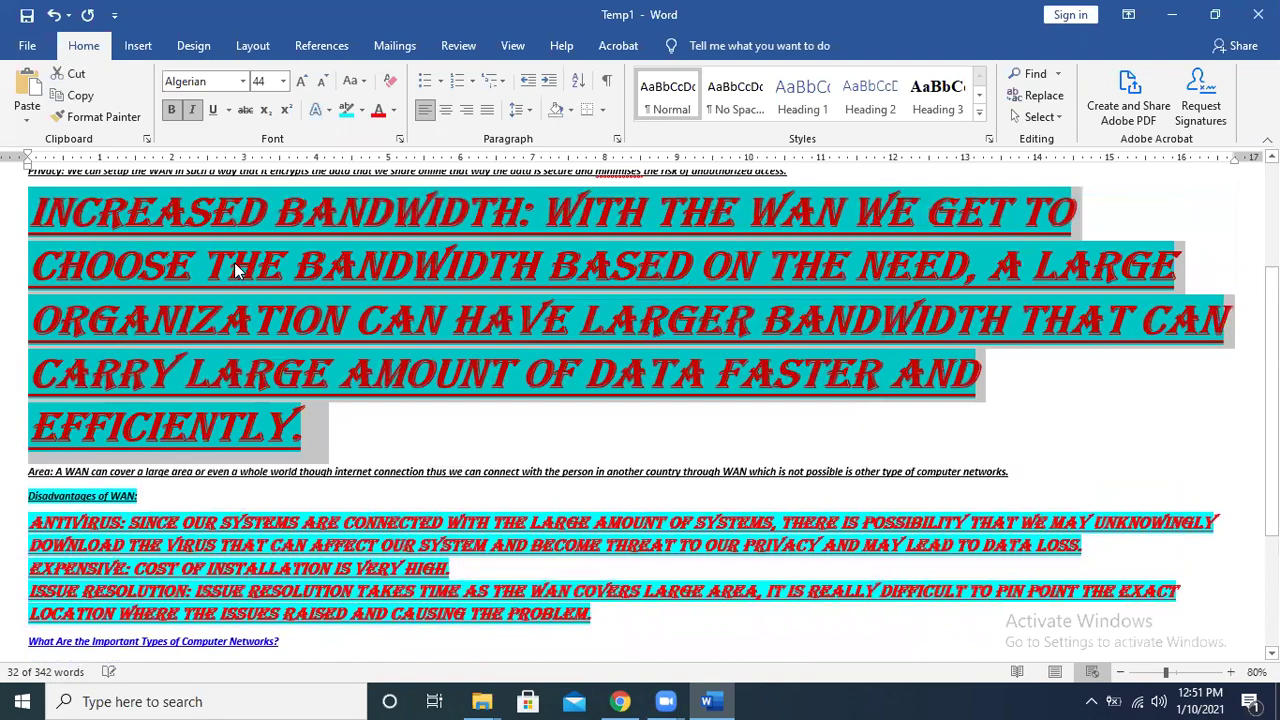
pyautogui.hotkey('ctrl', ']')
pyautogui.hotkey('ctrl', ']')
pyautogui.hotkey('ctrl', ']')
pyautogui.hotkey('ctrl', ']')
pyautogui.hotkey('ctrl', ']')
pyautogui.hotkey('ctrl', ']')
pyautogui.hotkey('ctrl', ']')
pyautogui.hotkey('ctrl', ']')
pyautogui.hotkey('ctrl', ']')
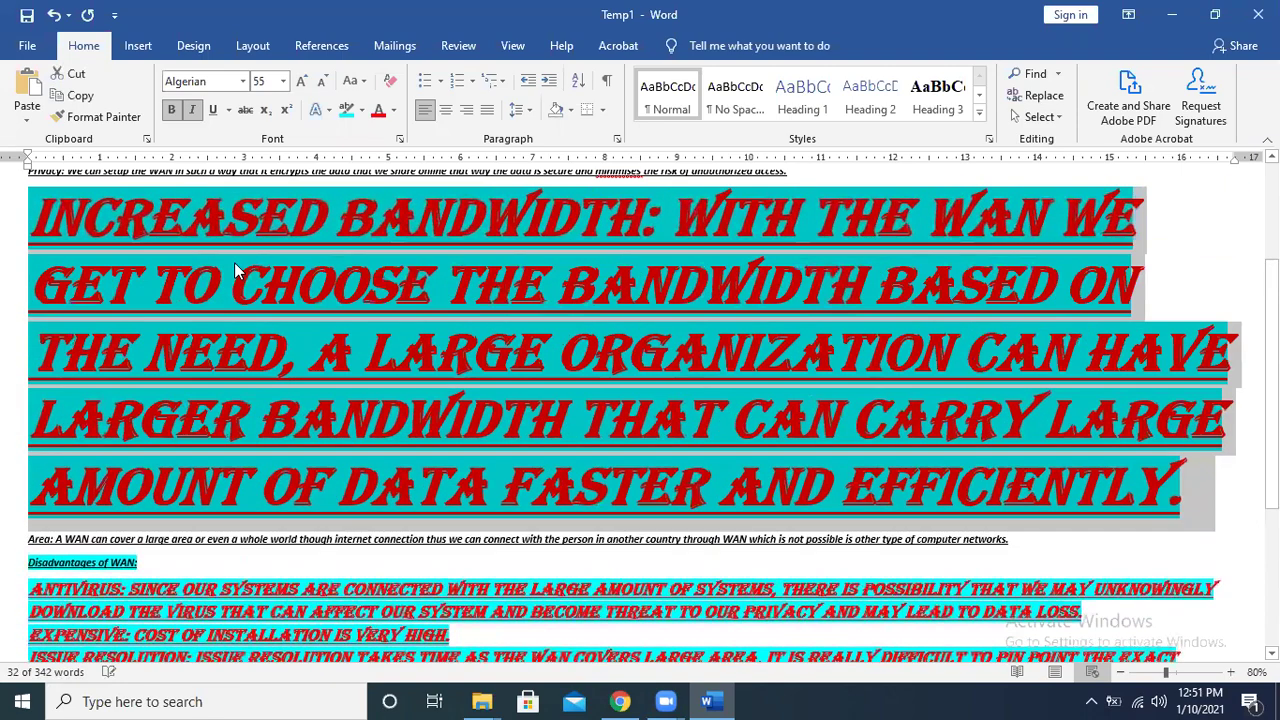
pyautogui.hotkey('ctrl', ']')
pyautogui.hotkey('ctrl', ']')
pyautogui.hotkey('ctrl', ']')
pyautogui.hotkey('ctrl', ']')
pyautogui.hotkey('ctrl', ']')
pyautogui.hotkey('ctrl', ']')
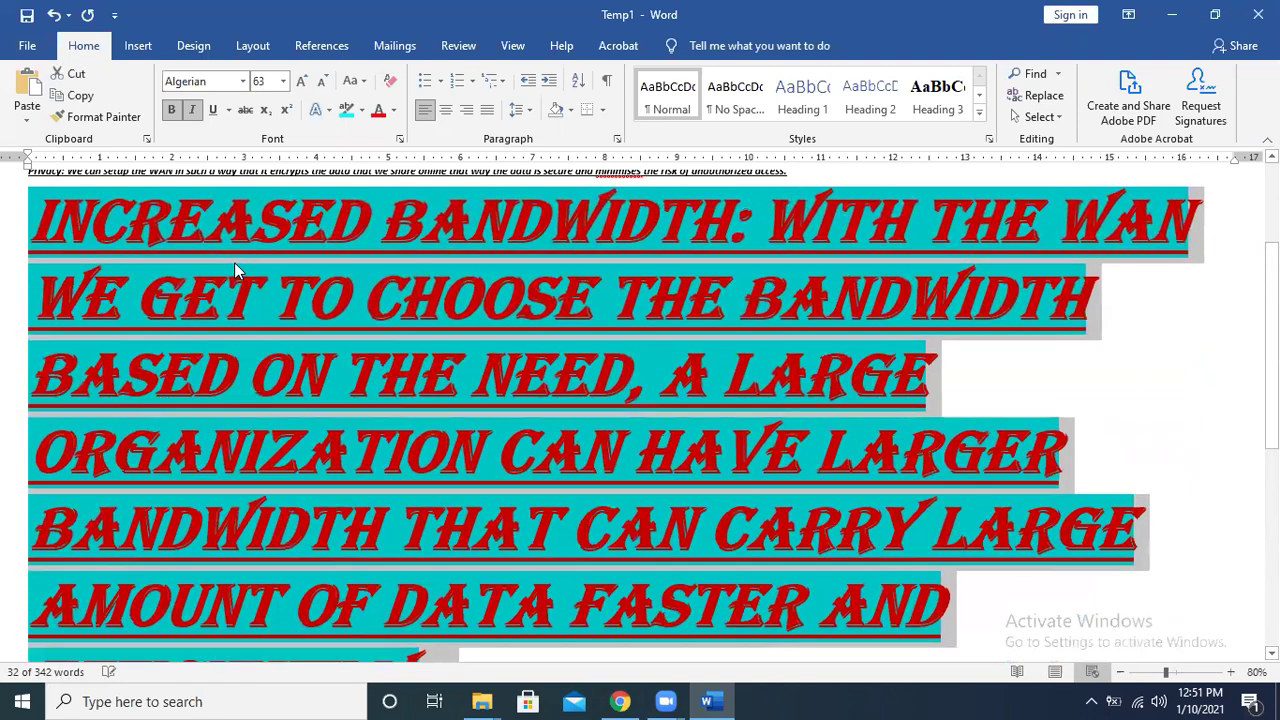
pyautogui.hotkey('ctrl', '[')
pyautogui.hotkey('ctrl', '[')
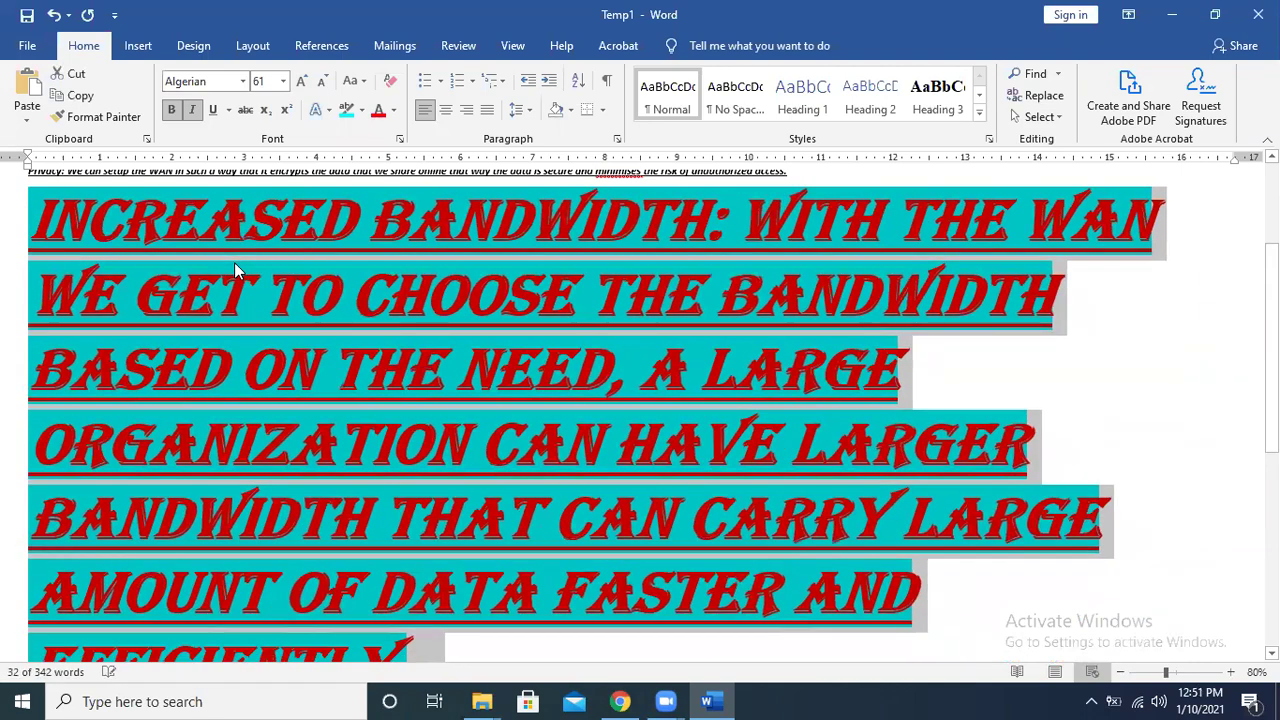
pyautogui.hotkey('ctrl', '[')
pyautogui.hotkey('ctrl', '[')
pyautogui.hotkey('ctrl', '[')
pyautogui.hotkey('ctrl', '[')
pyautogui.hotkey('ctrl', '[')
pyautogui.hotkey('ctrl', '[')
pyautogui.hotkey('ctrl', '[')
pyautogui.hotkey('ctrl', '[')
pyautogui.hotkey('ctrl', '[')
pyautogui.hotkey('ctrl', '[')
pyautogui.hotkey('ctrl', '[')
pyautogui.hotkey('ctrl', '[')
pyautogui.hotkey('ctrl', '[')
pyautogui.hotkey('ctrl', '[')
pyautogui.hotkey('ctrl', '[')
pyautogui.hotkey('ctrl', '[')
pyautogui.hotkey('ctrl', '[')
pyautogui.hotkey('ctrl', '[')
pyautogui.hotkey('ctrl', '[')
pyautogui.hotkey('ctrl', '[')
pyautogui.hotkey('ctrl', '[')
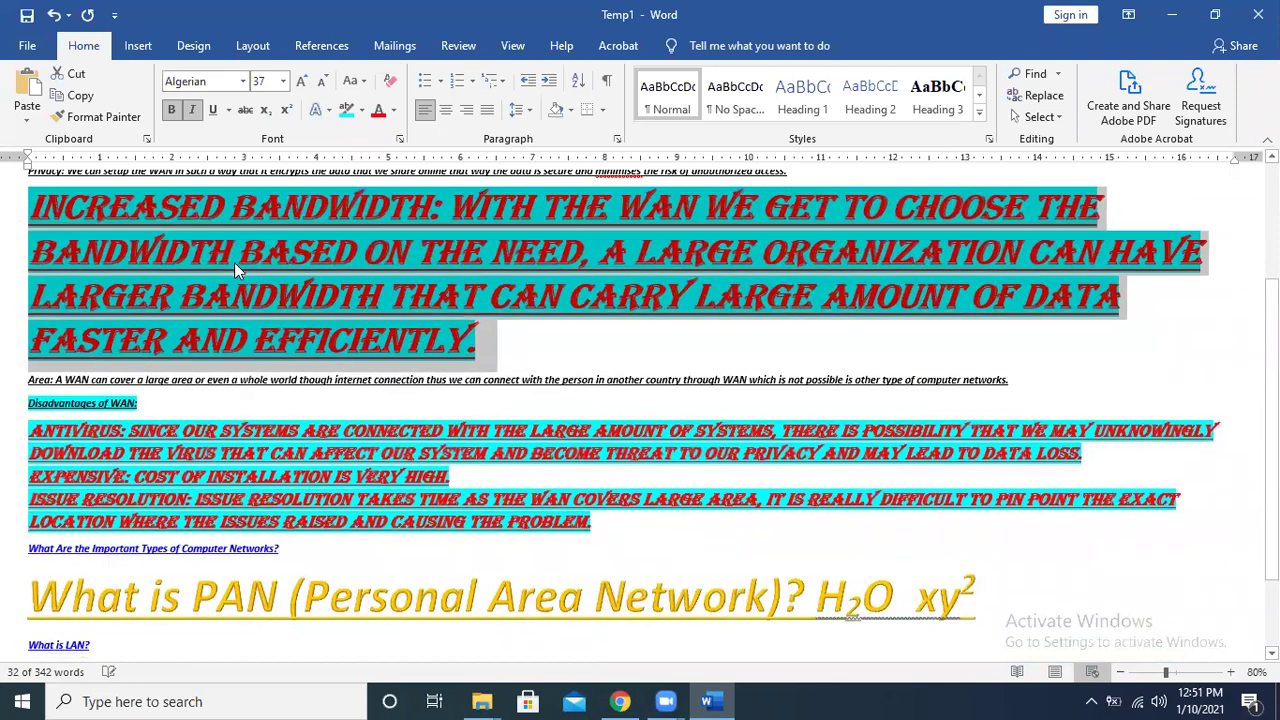
pyautogui.hotkey('ctrl', '[')
pyautogui.hotkey('ctrl', '[')
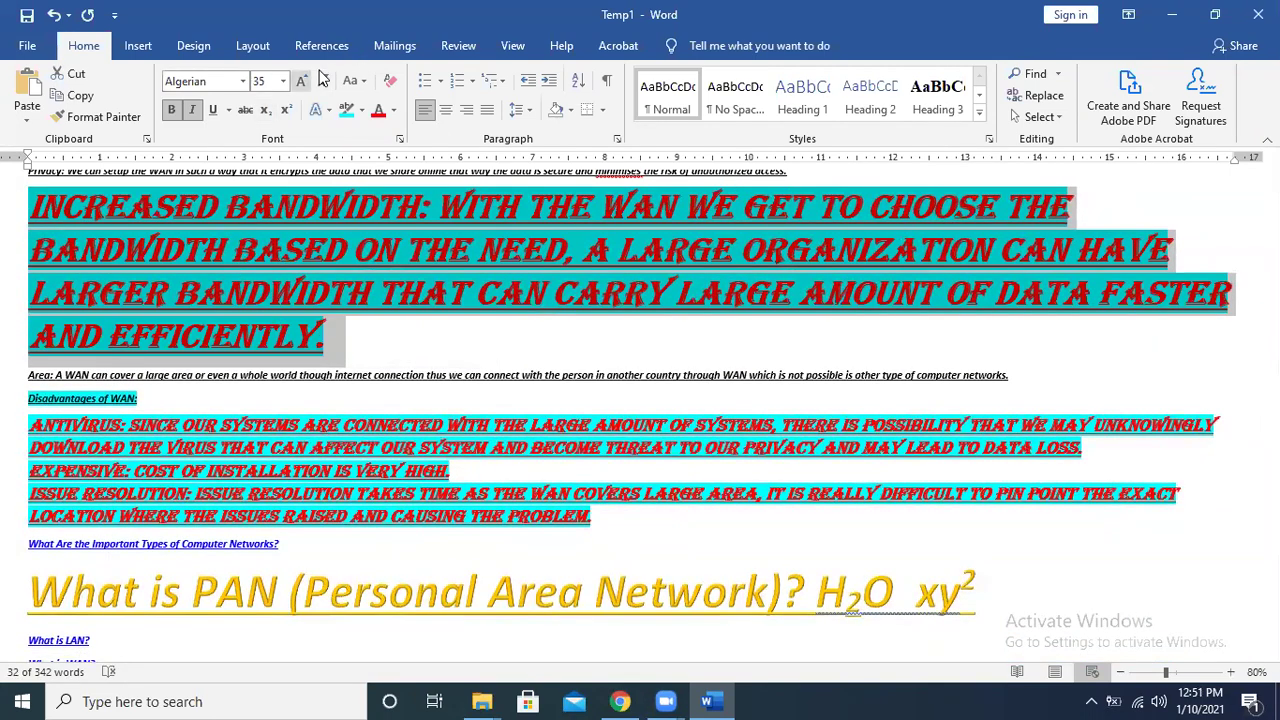
# Try sentence case and lowercase on the Increased Bandwidth paragraph.
pyautogui.click(367, 81)
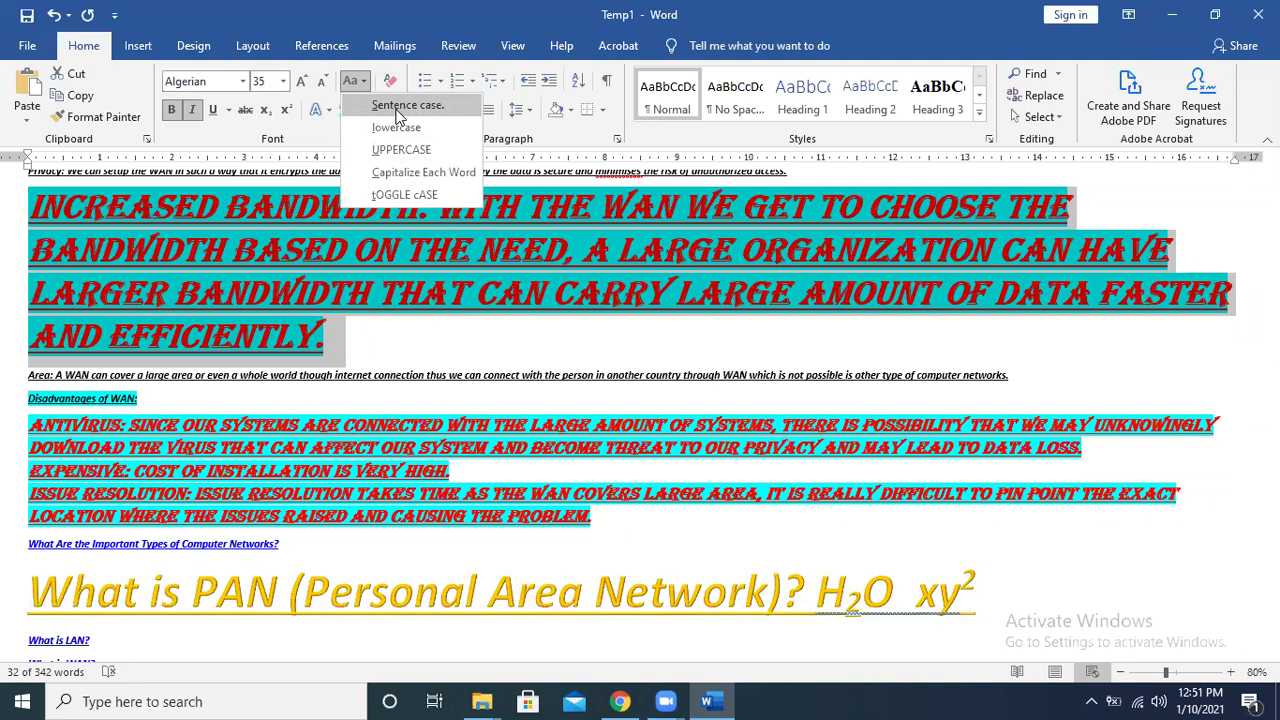
pyautogui.click(397, 108)
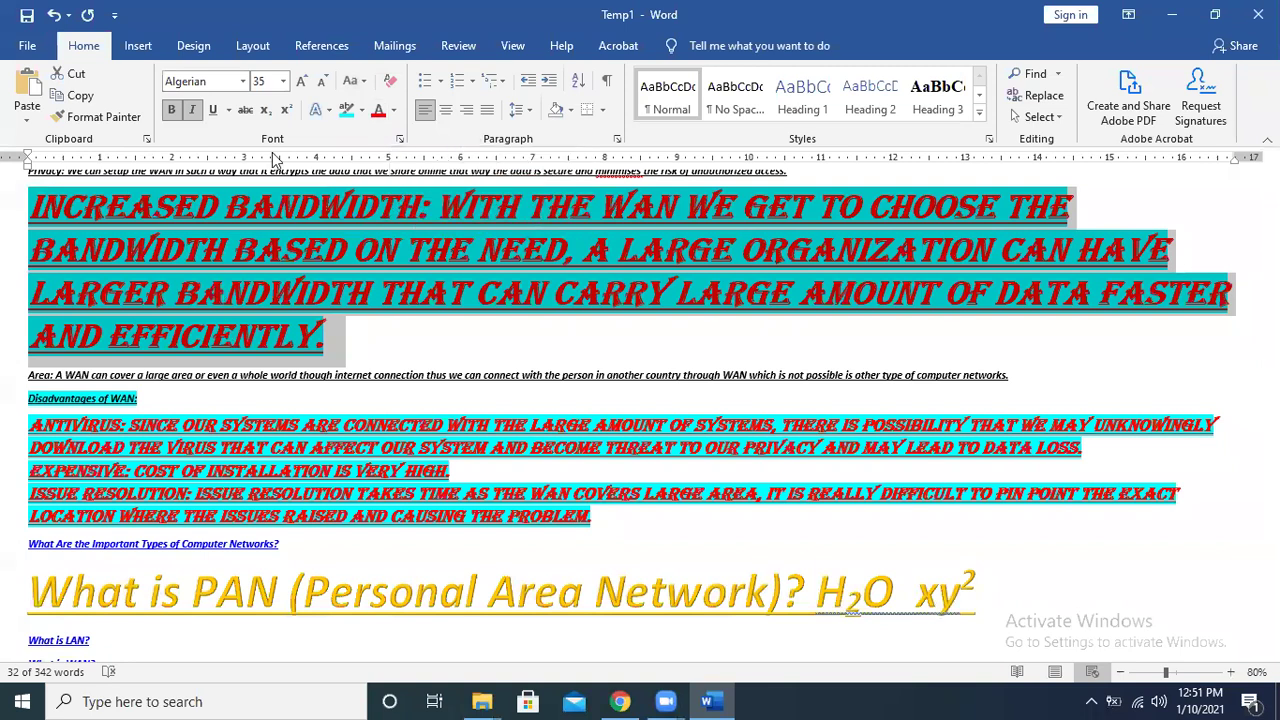
pyautogui.click(355, 81)
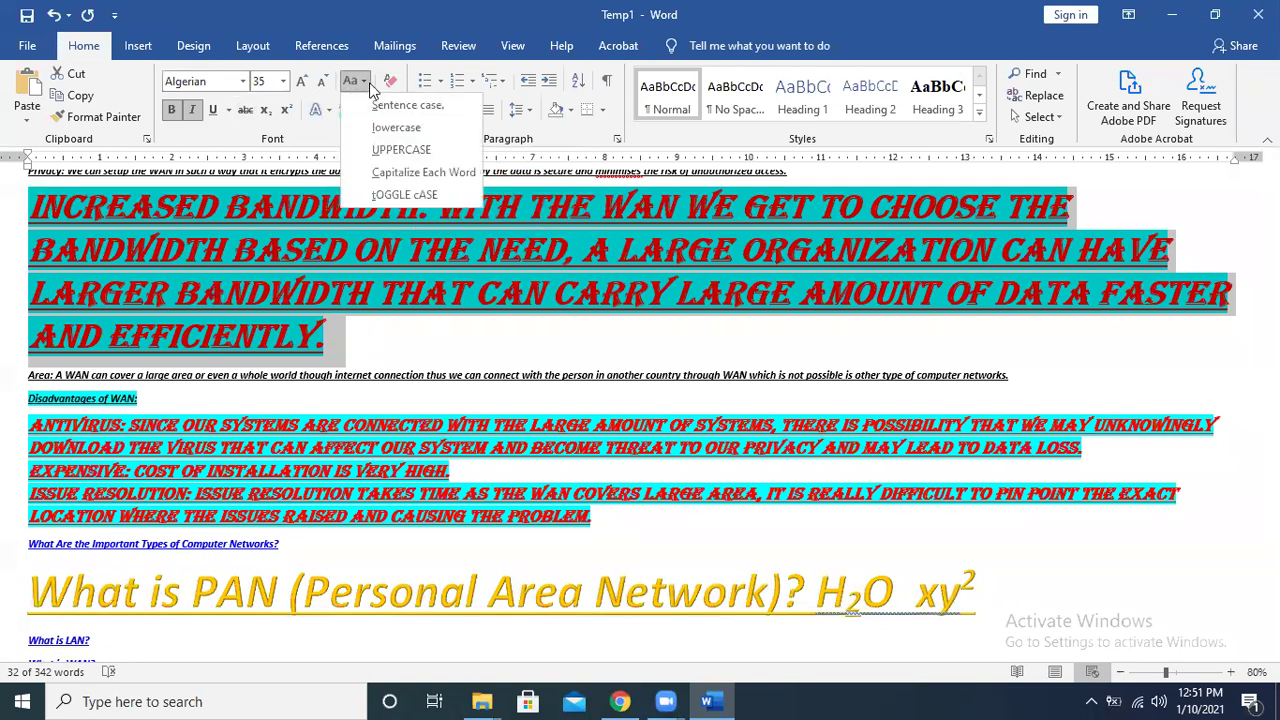
pyautogui.click(399, 140)
pyautogui.click(416, 345)
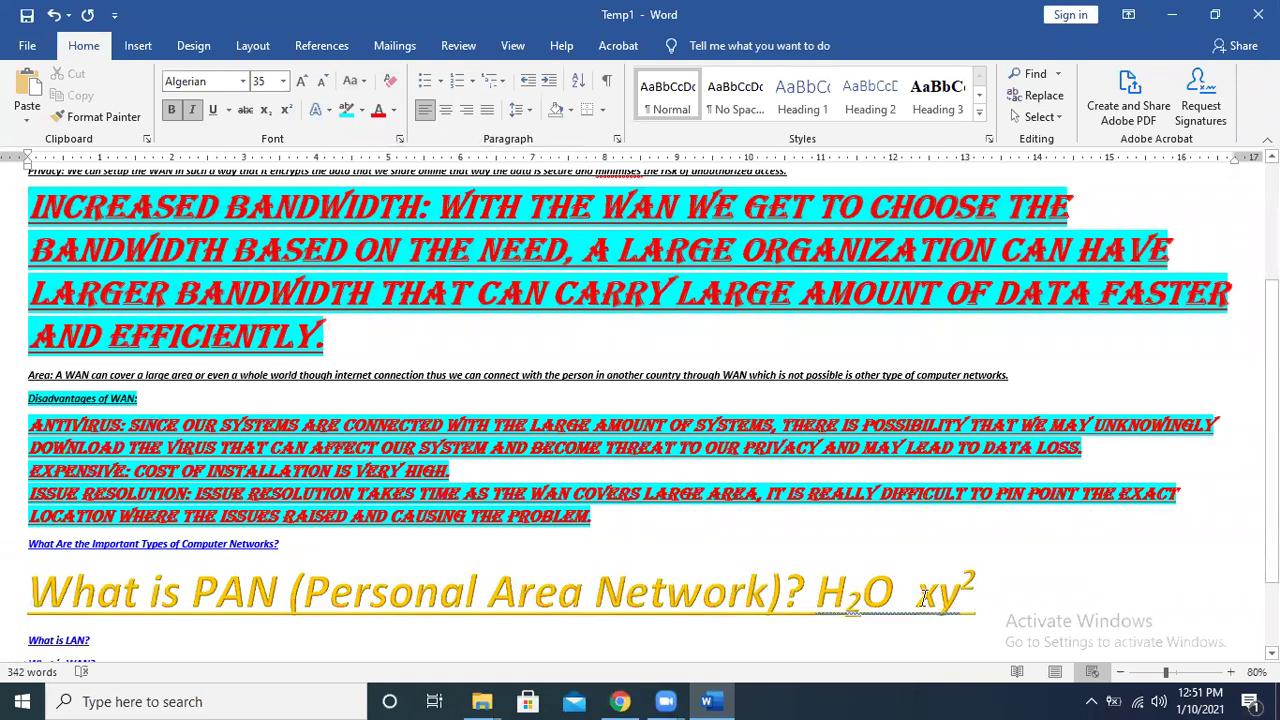
pyautogui.scroll(-3, 203, 333)
pyautogui.scroll(5, 203, 333)
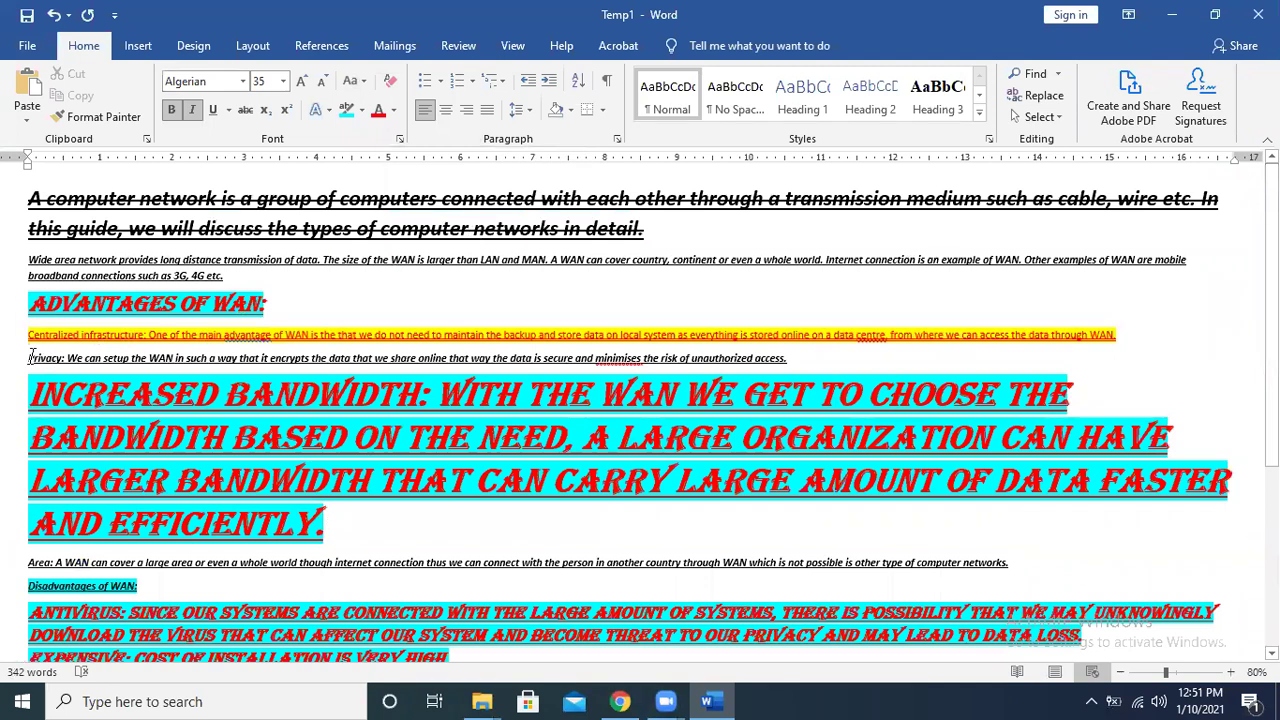
# Clear all formatting from the Privacy through Area paragraphs and set them to 22 pt.
pyautogui.moveTo(30, 357); pyautogui.dragTo(400, 534)
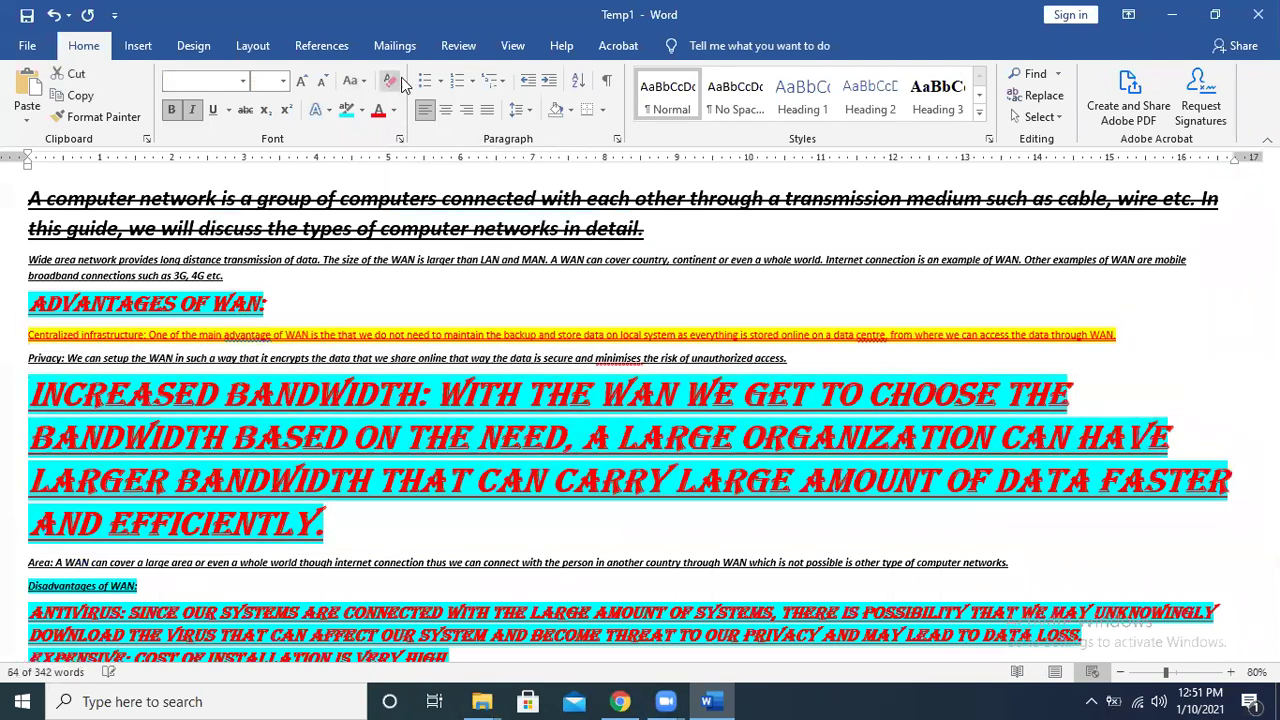
pyautogui.click(401, 77)
pyautogui.click(28, 357)
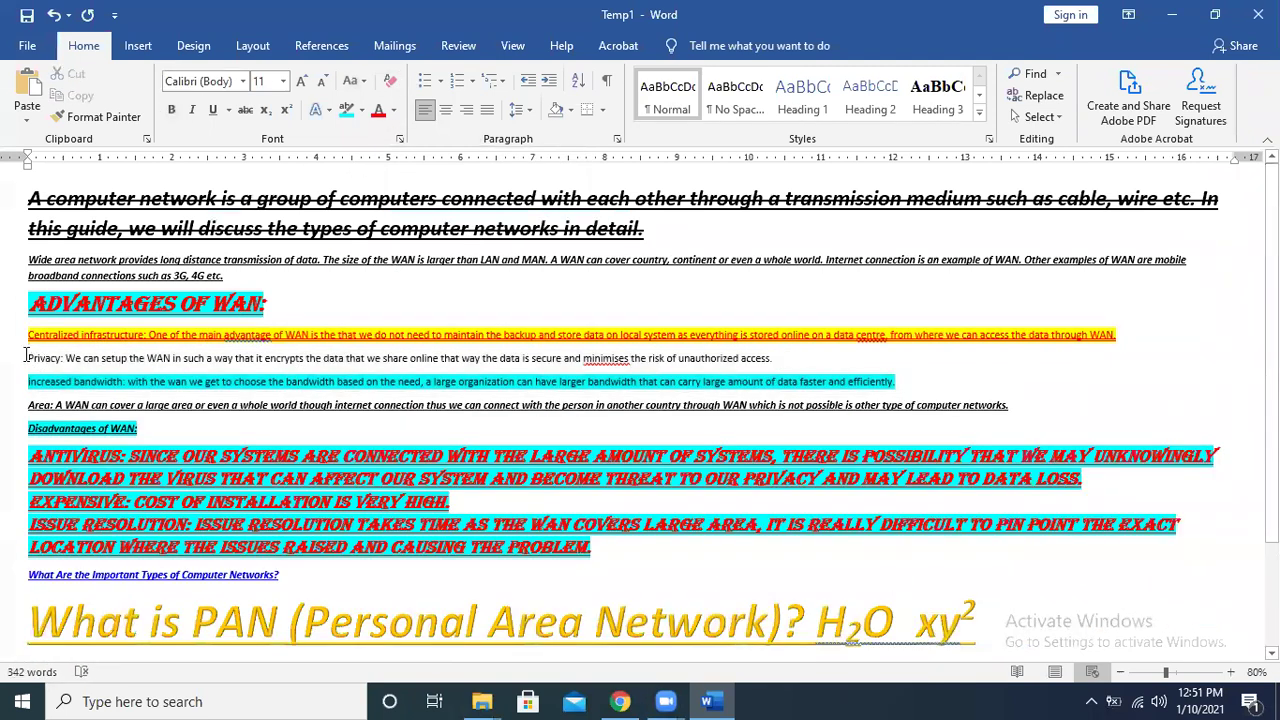
pyautogui.moveTo(24, 338); pyautogui.dragTo(1094, 410)
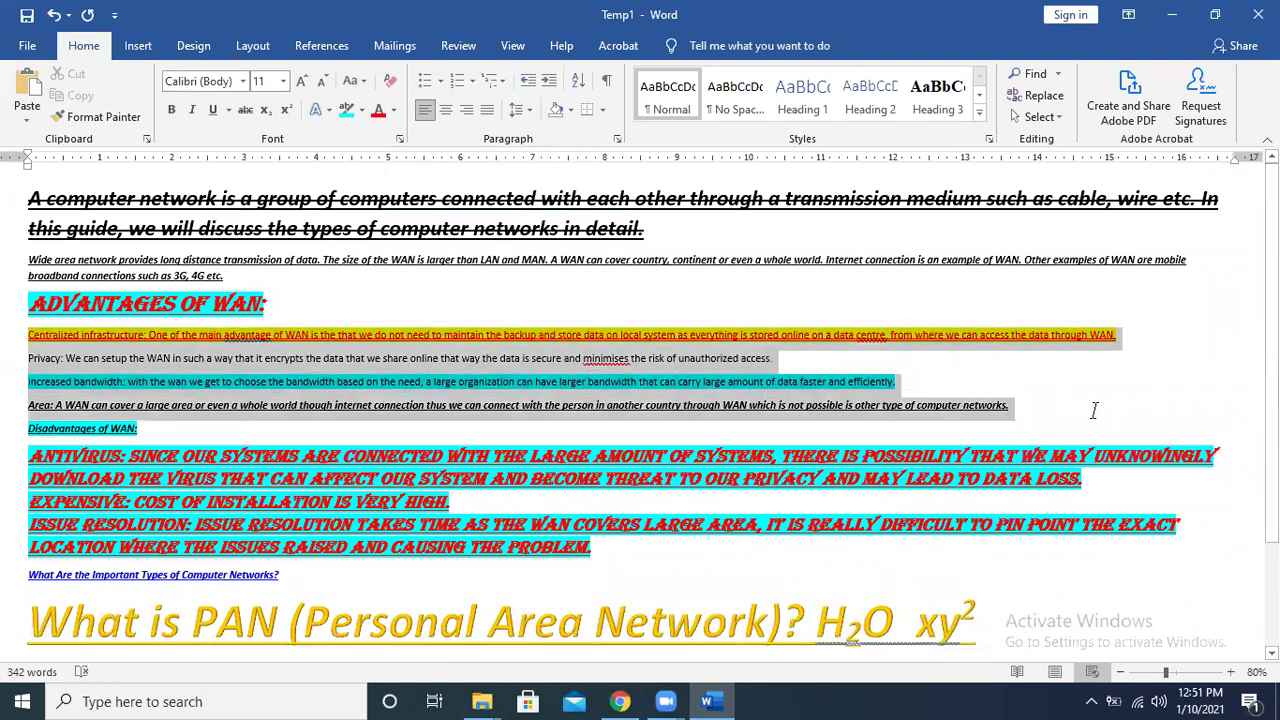
pyautogui.click(390, 81)
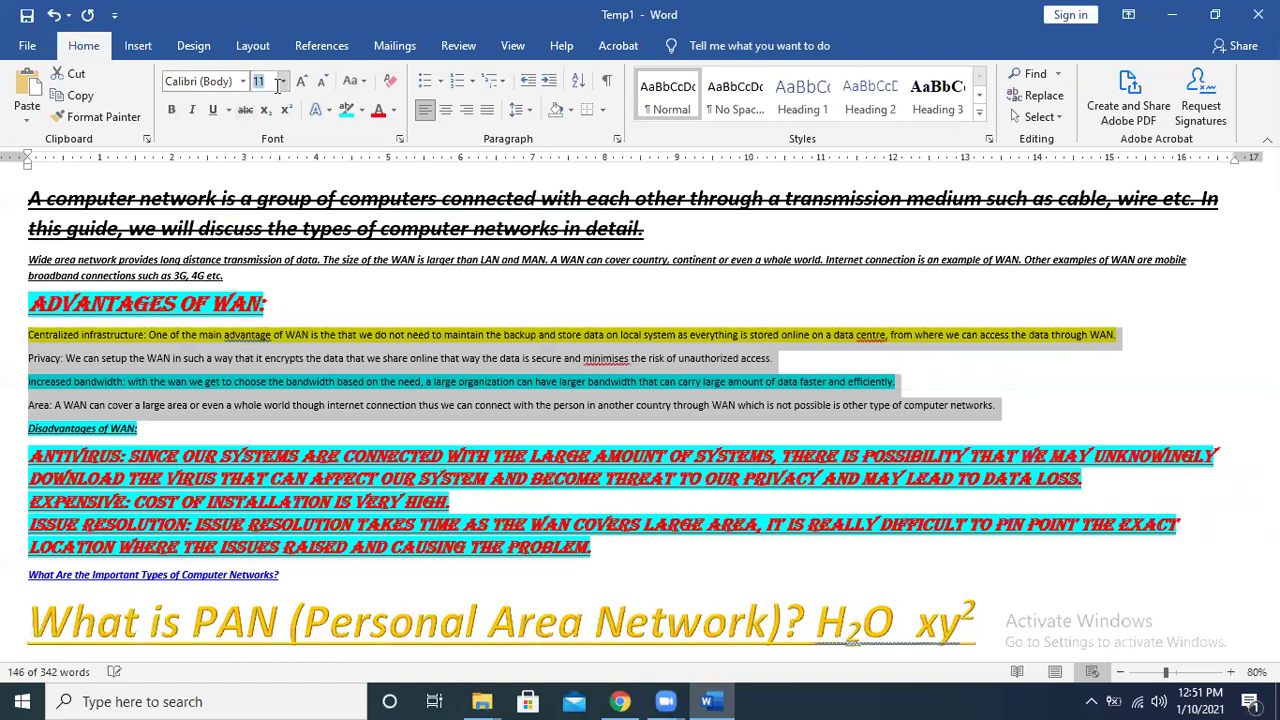
pyautogui.write('22')
pyautogui.press('Return')
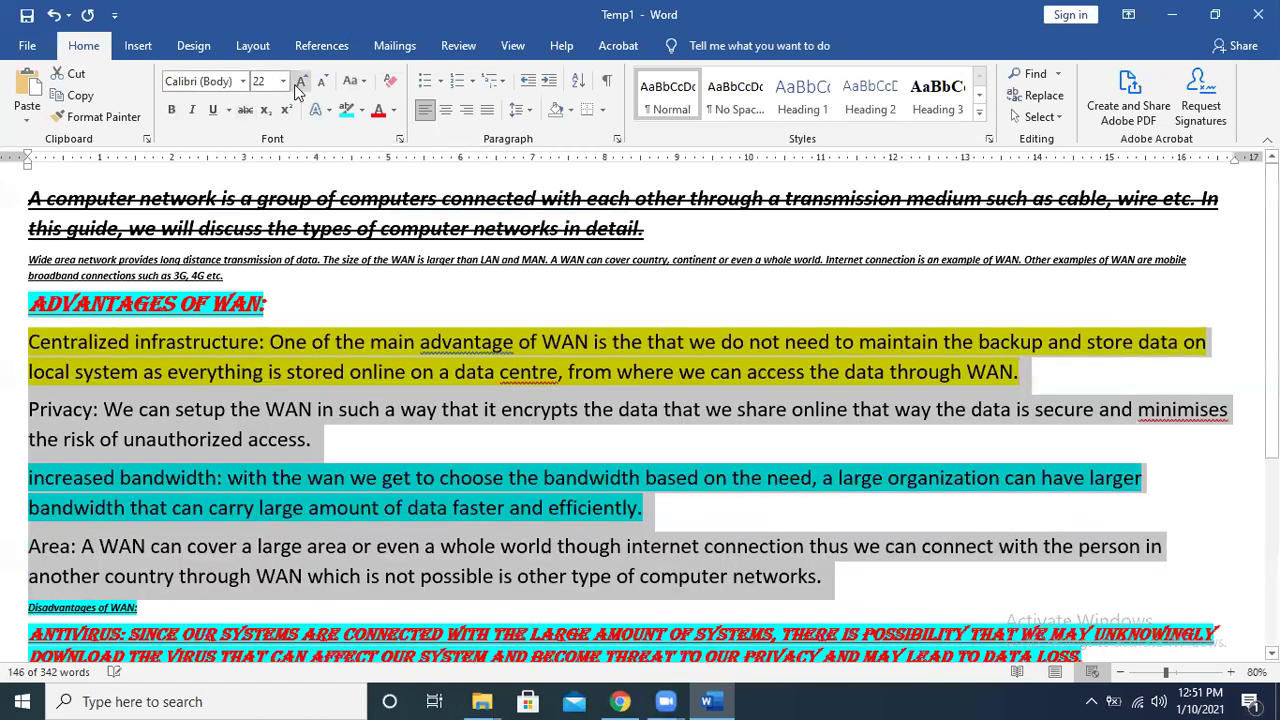
pyautogui.click(301, 350)
pyautogui.moveTo(30, 342)
pyautogui.mouseDown()
pyautogui.moveTo(689, 517)
pyautogui.moveTo(828, 576)
pyautogui.mouseUp()
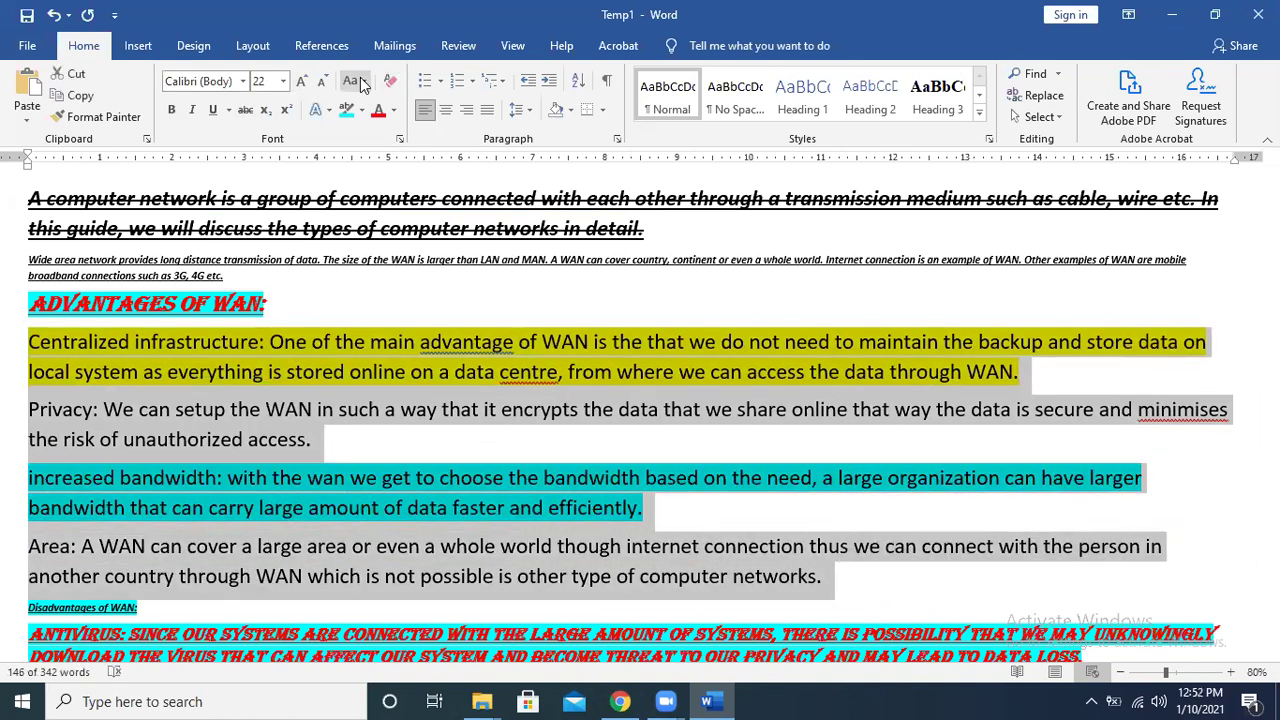
# Switch the advantage paragraphs to lowercase, then to sentence case.
pyautogui.click(362, 84)
pyautogui.click(412, 128)
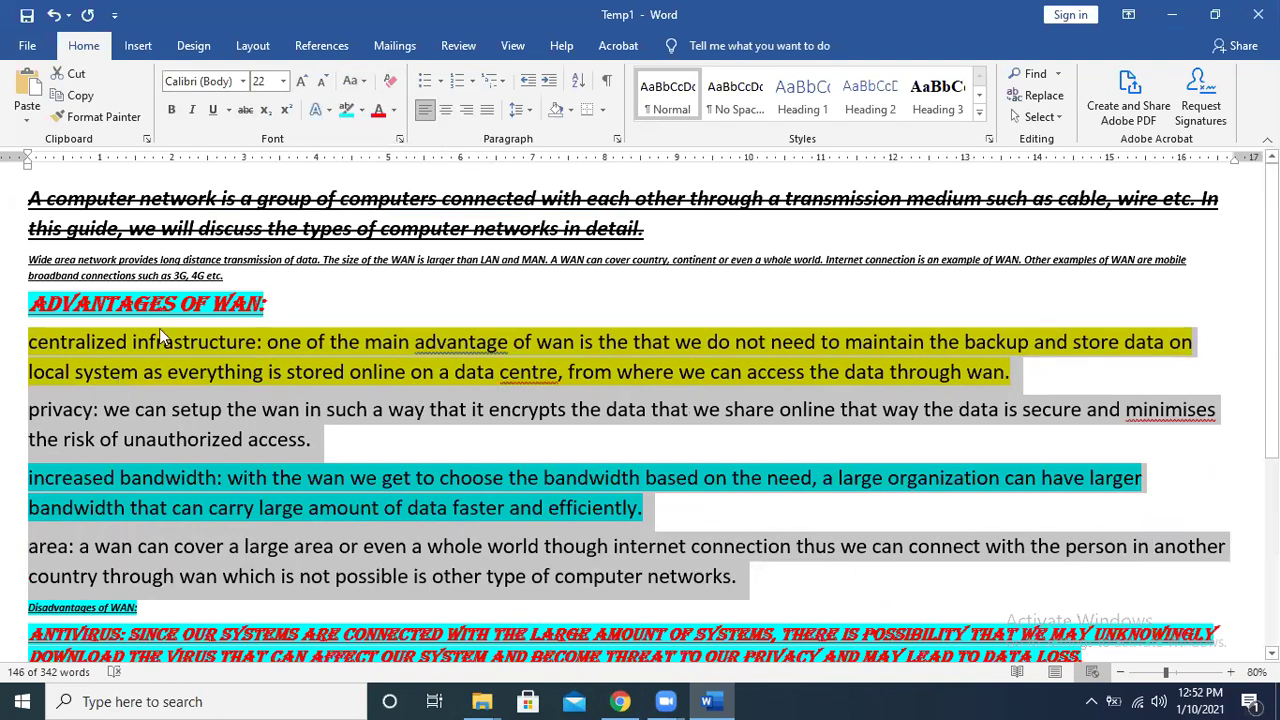
pyautogui.click(364, 82)
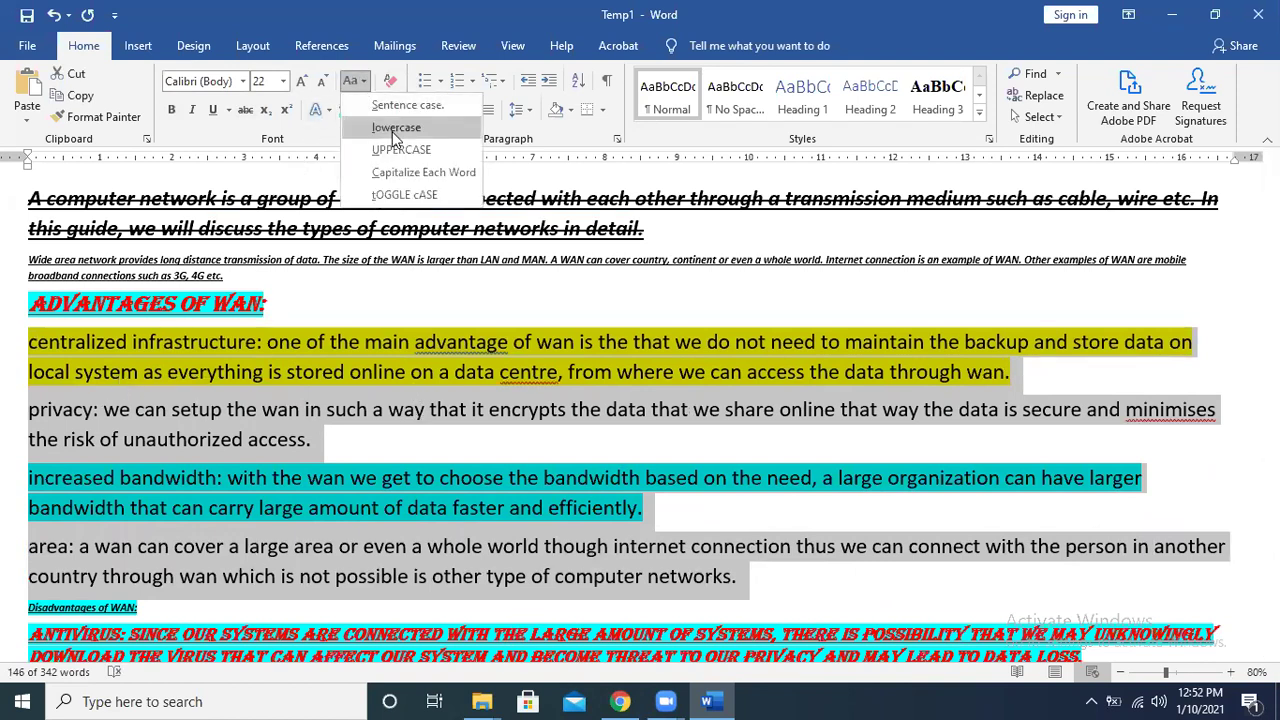
pyautogui.click(436, 107)
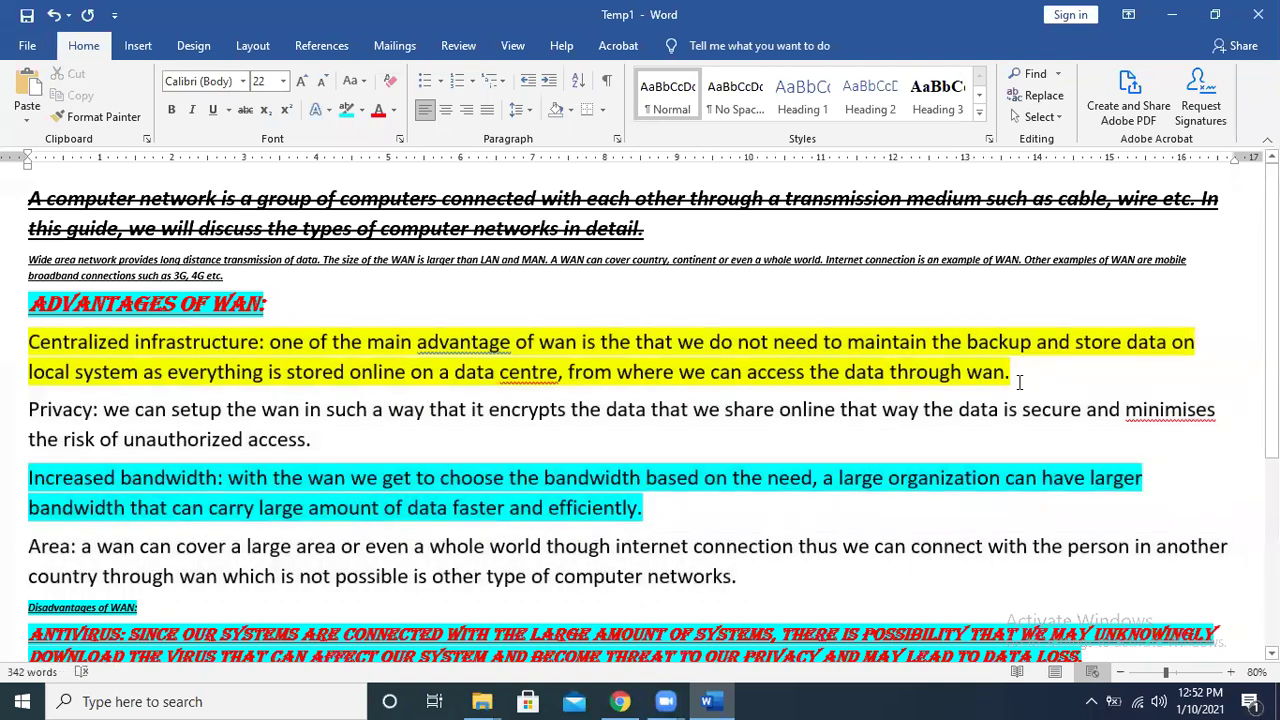
pyautogui.click(28, 408)
pyautogui.click(312, 440)
pyautogui.moveTo(312, 440); pyautogui.dragTo(28, 478)
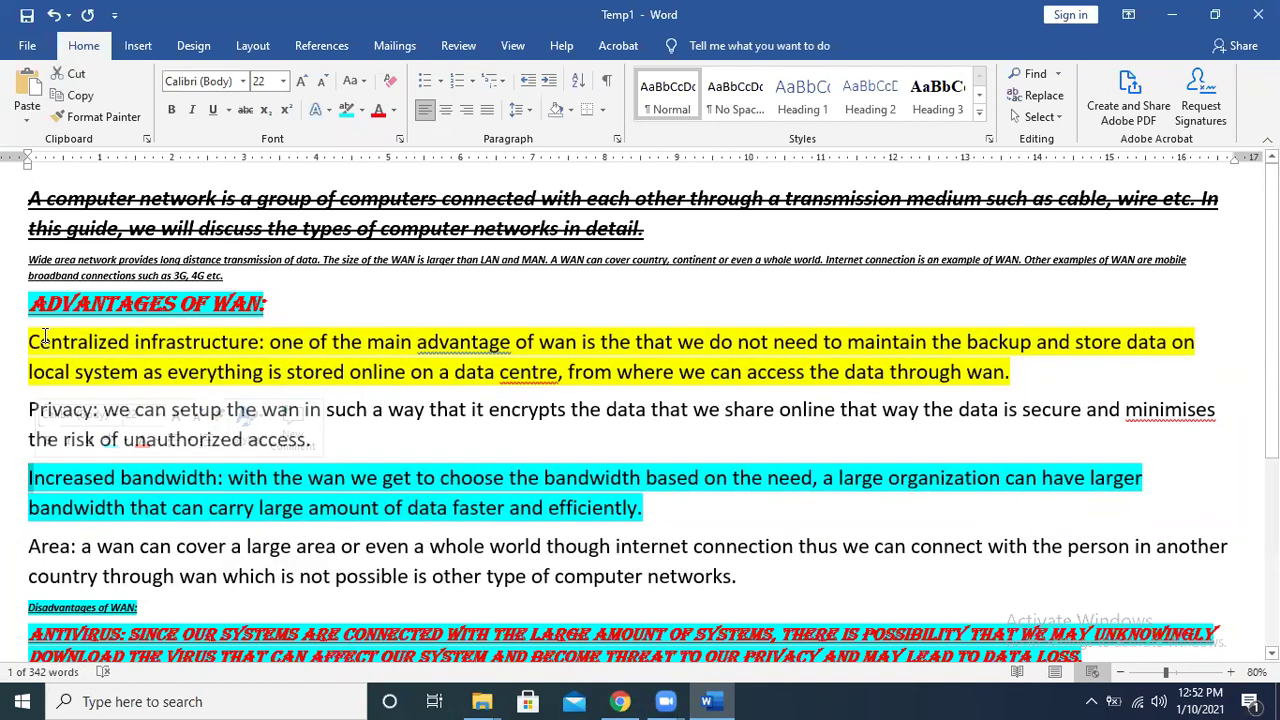
# Try UPPERCASE, Capitalize Each Word and tOGGLE cASE, then return the paragraphs to sentence case.
pyautogui.moveTo(30, 342)
pyautogui.mouseDown()
pyautogui.moveTo(762, 557)
pyautogui.moveTo(745, 578)
pyautogui.mouseUp()
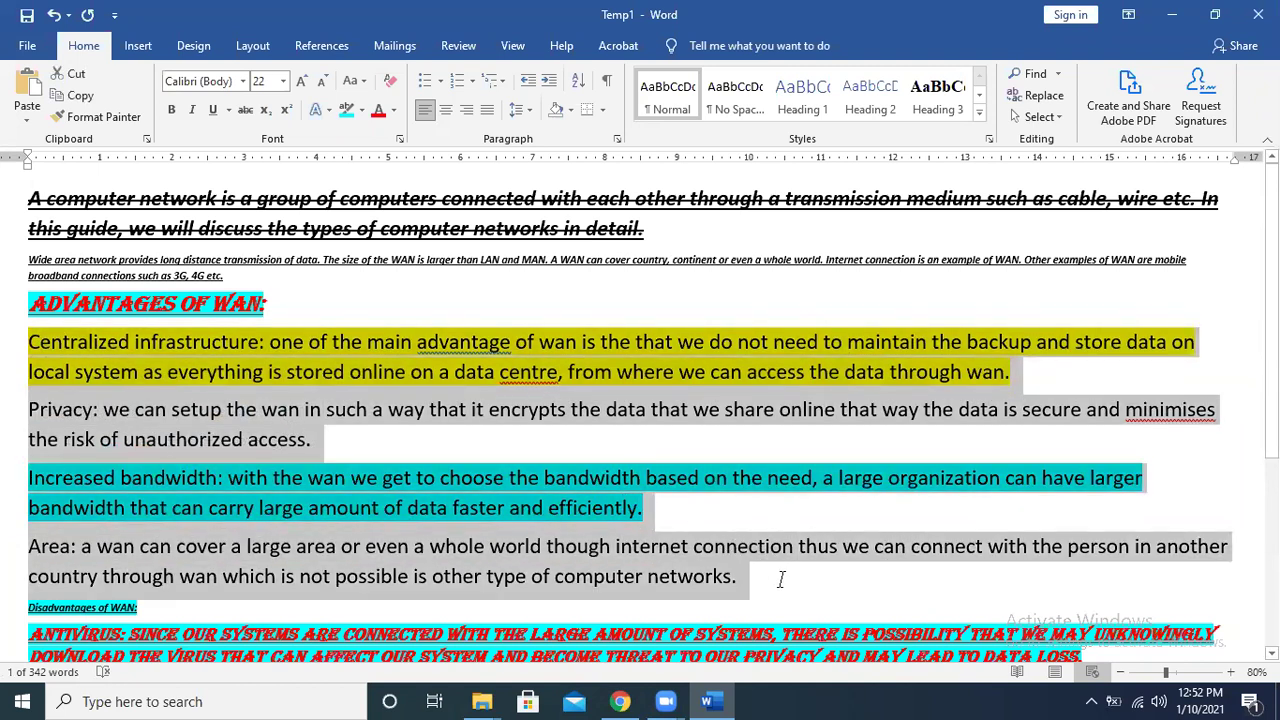
pyautogui.click(363, 81)
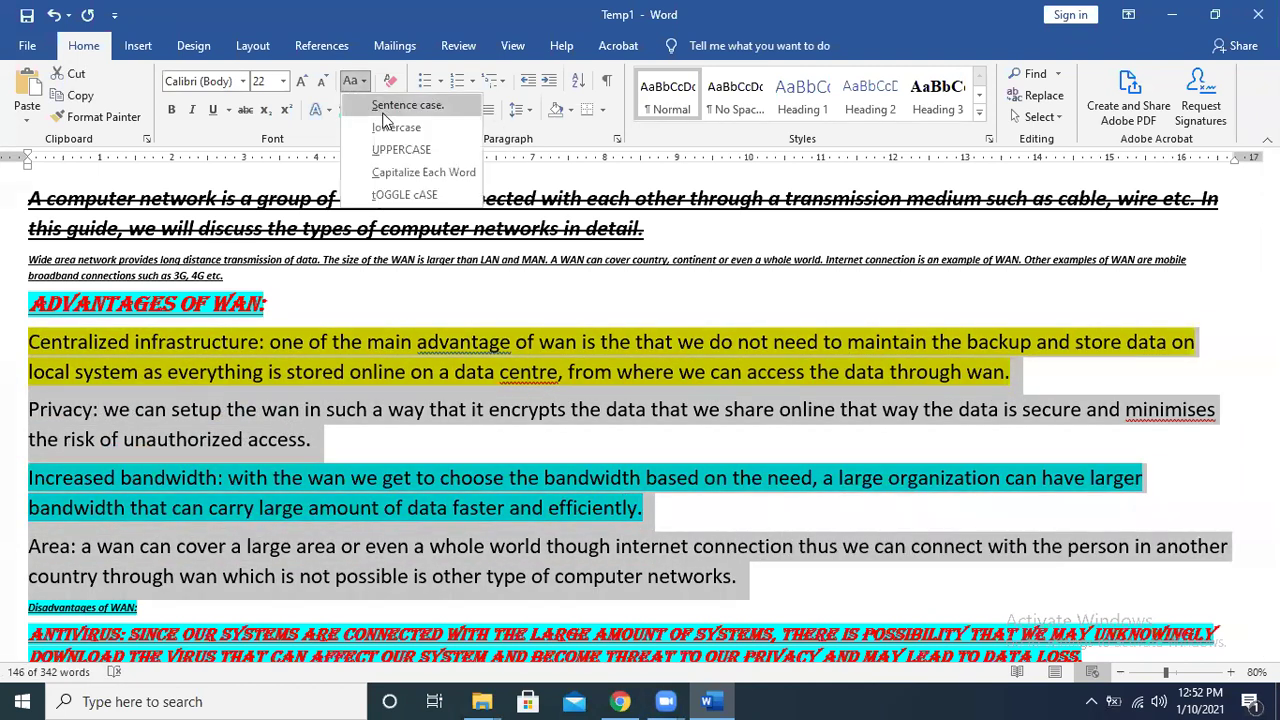
pyautogui.click(420, 152)
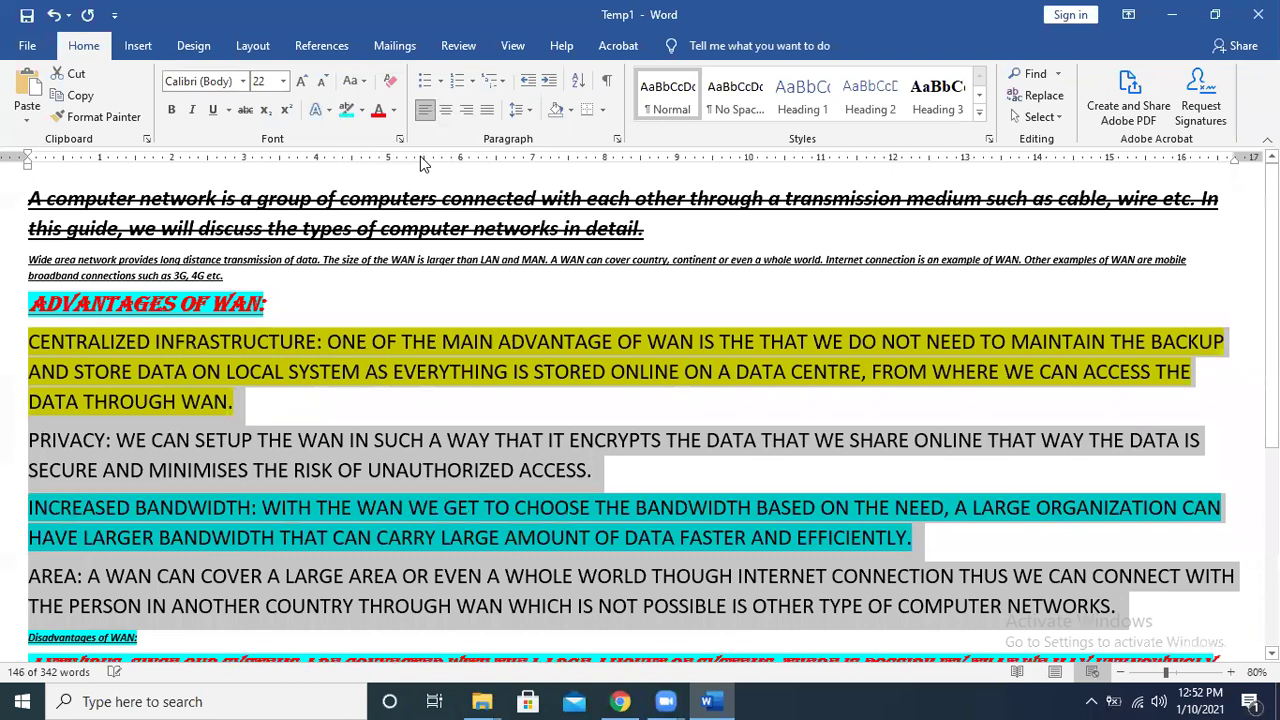
pyautogui.click(353, 81)
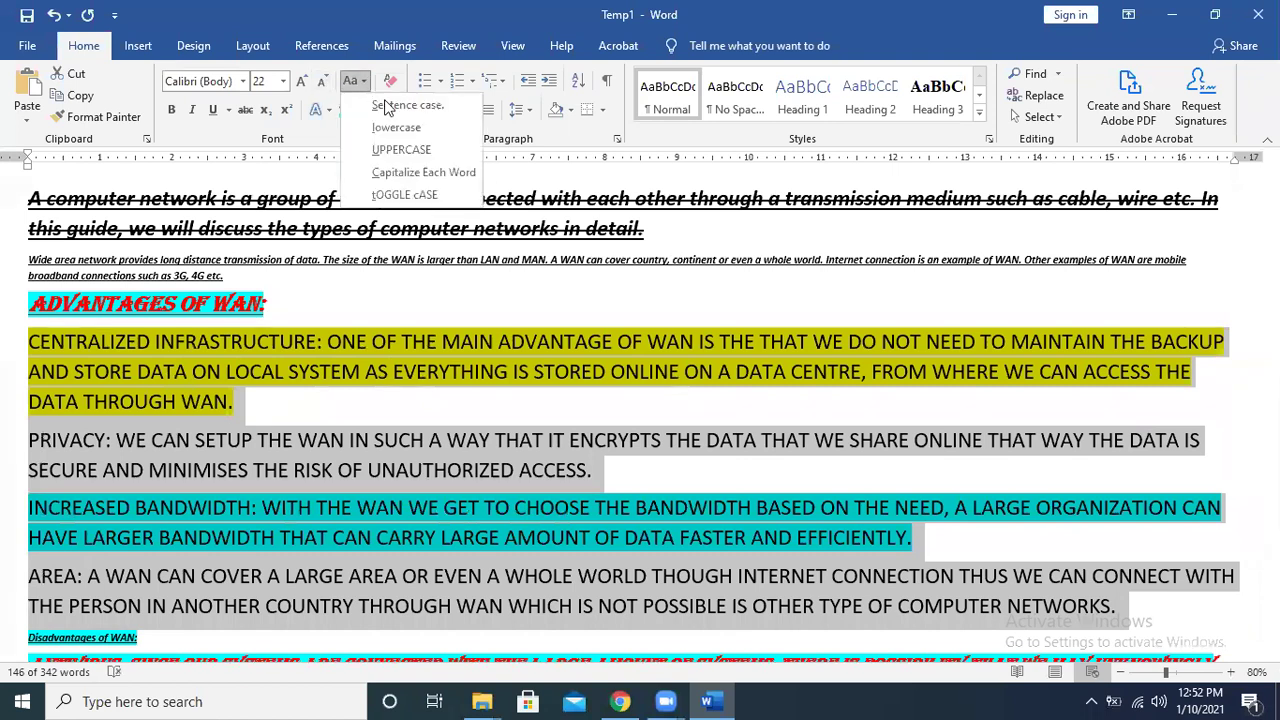
pyautogui.click(459, 174)
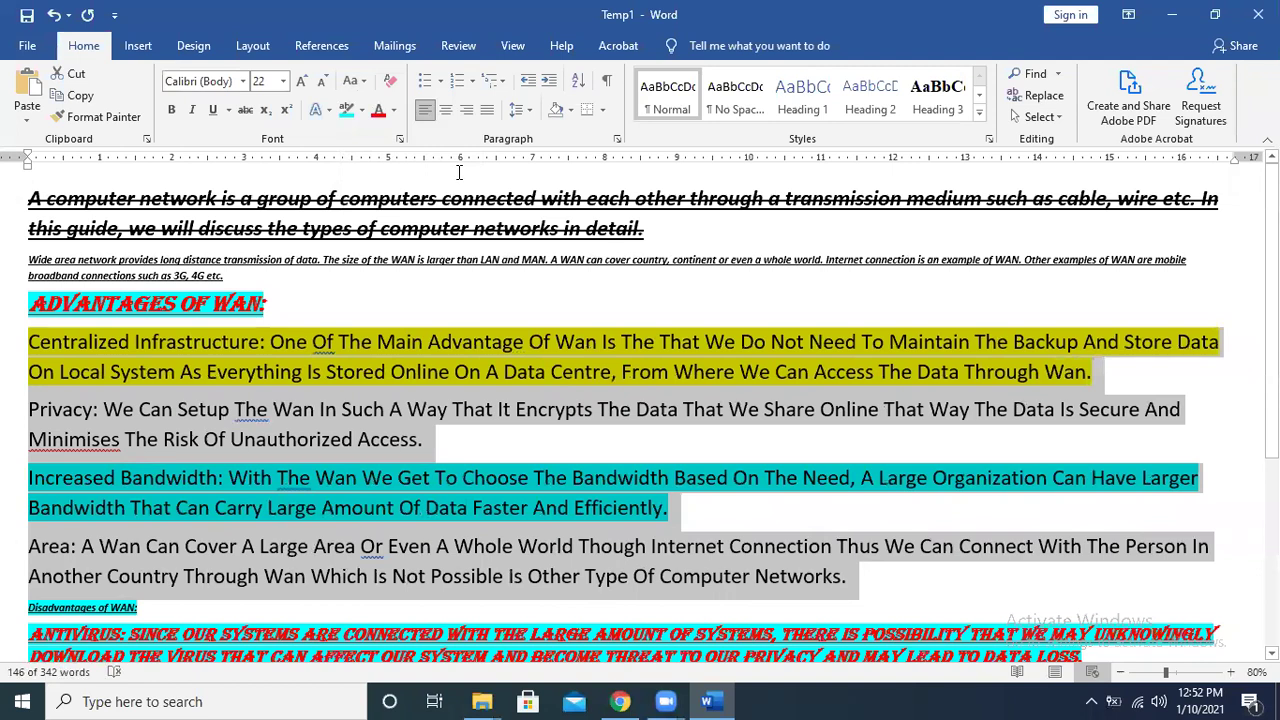
pyautogui.click(364, 82)
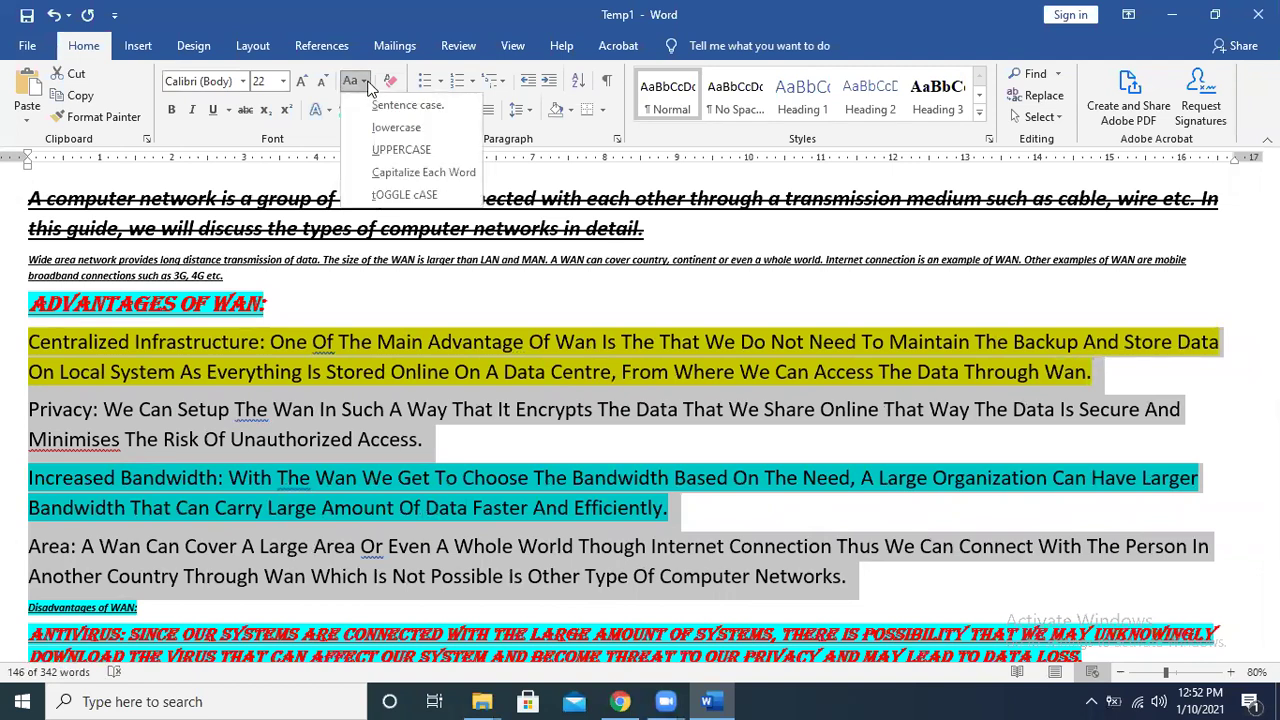
pyautogui.click(407, 195)
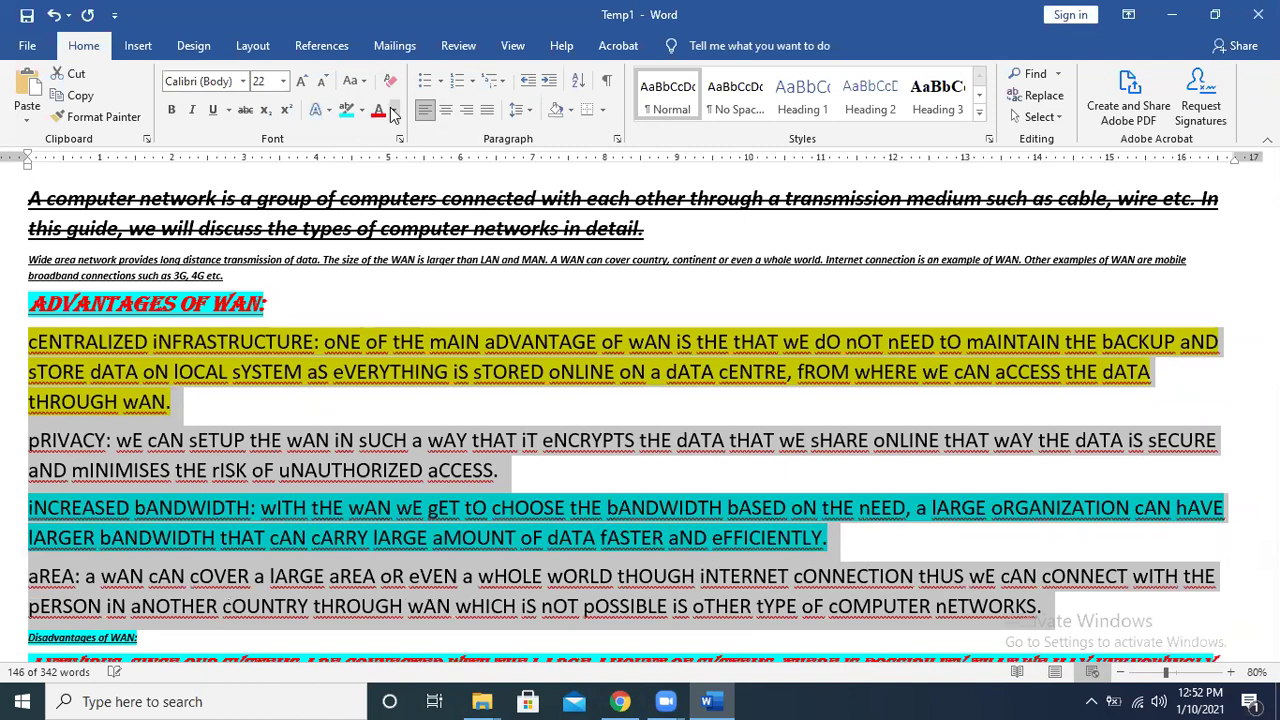
pyautogui.click(352, 80)
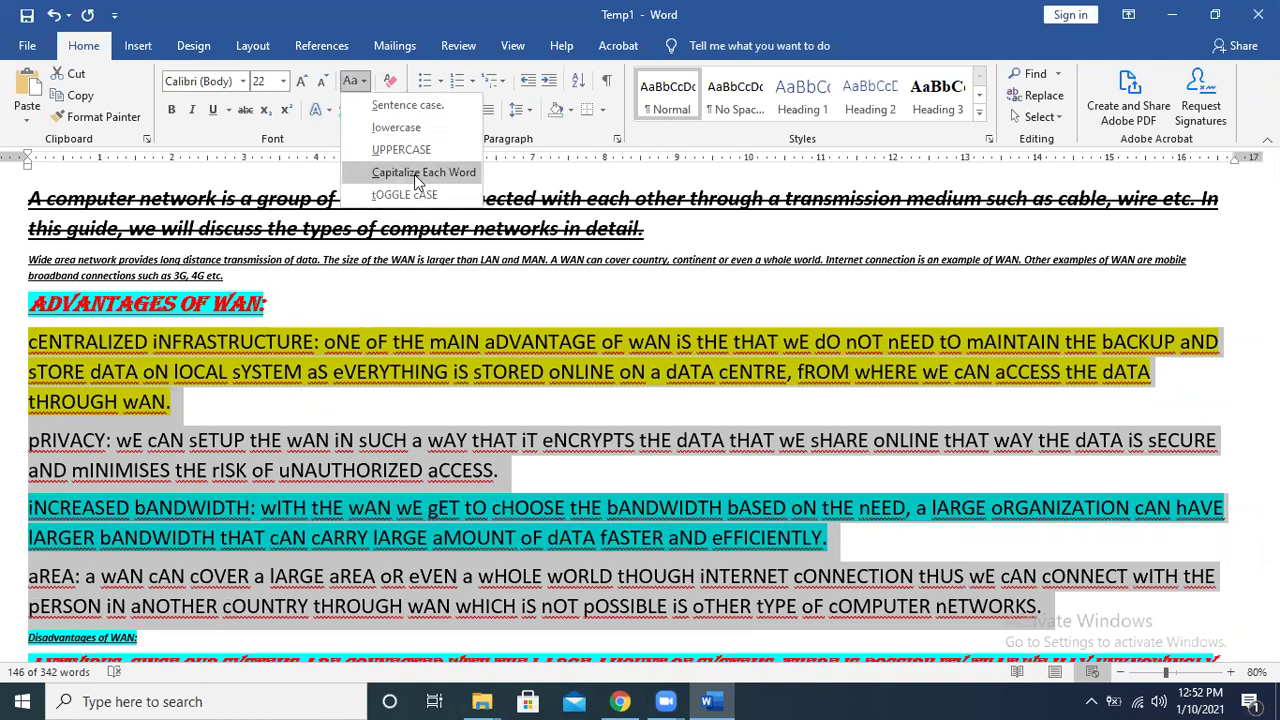
pyautogui.click(410, 105)
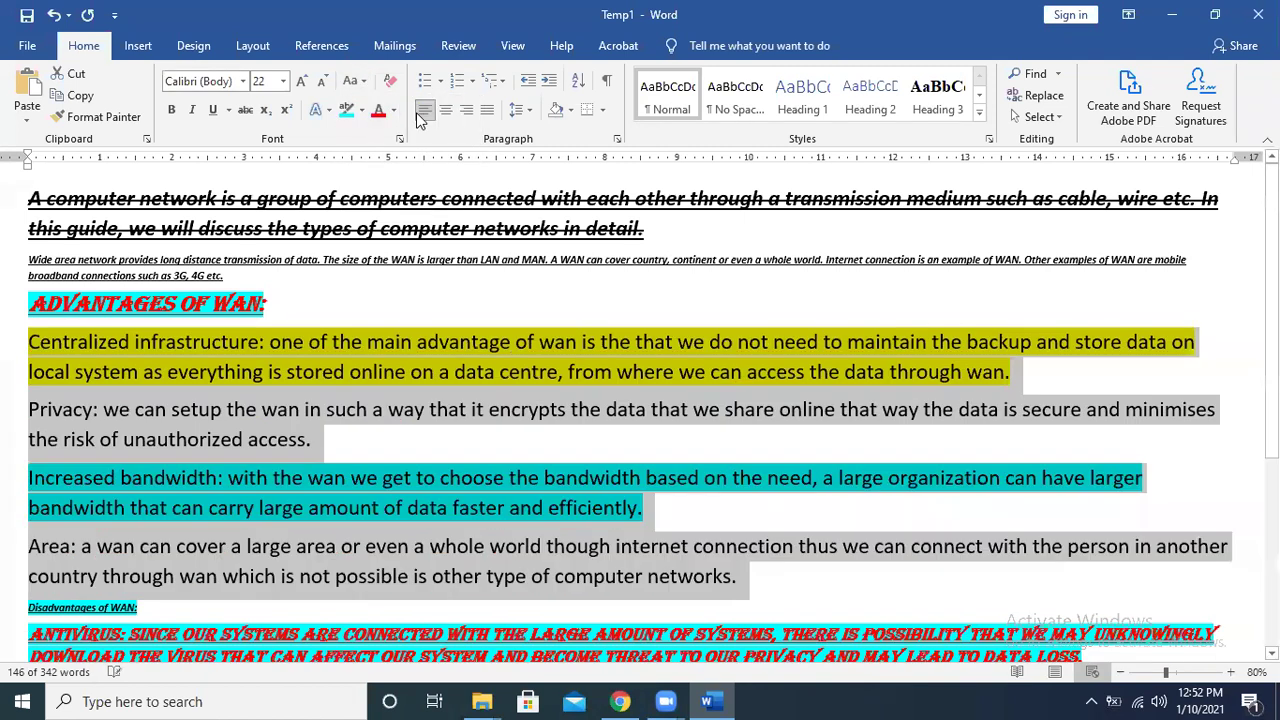
pyautogui.click(559, 275)
# Select and deselect the four link lines under the PAN heading.
pyautogui.scroll(-5, 640, 420)
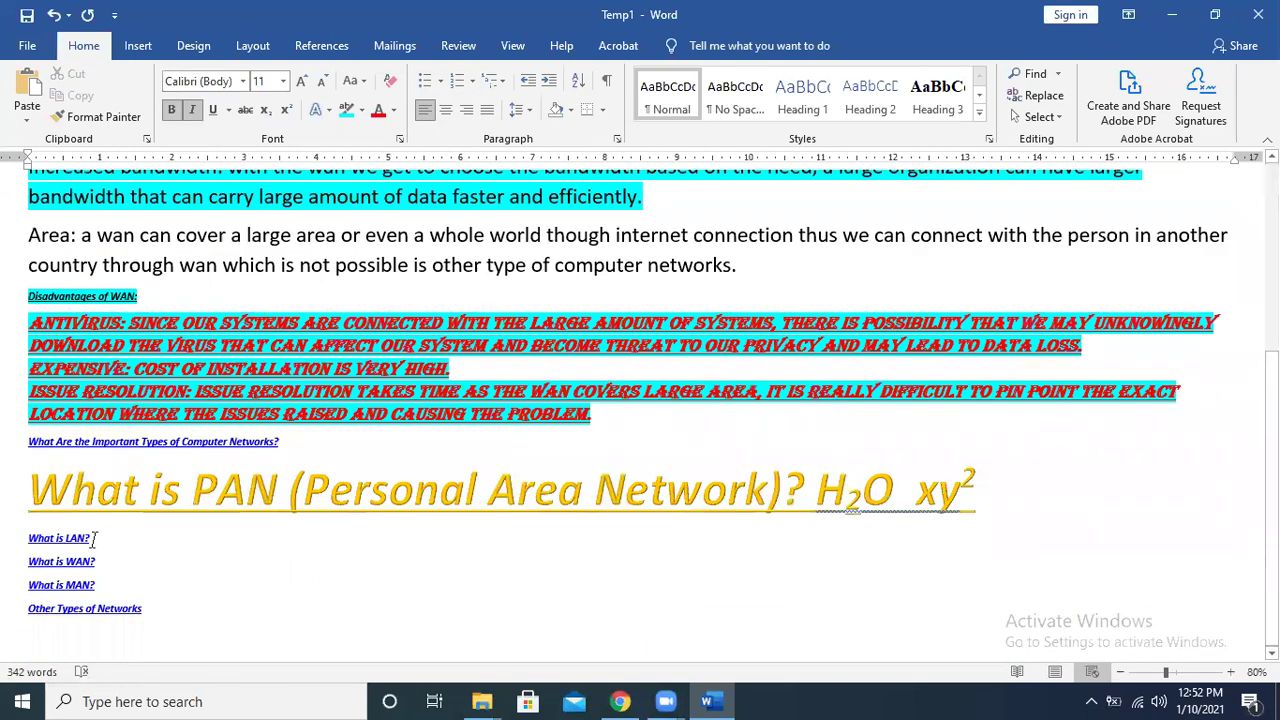
pyautogui.moveTo(30, 540); pyautogui.dragTo(150, 612)
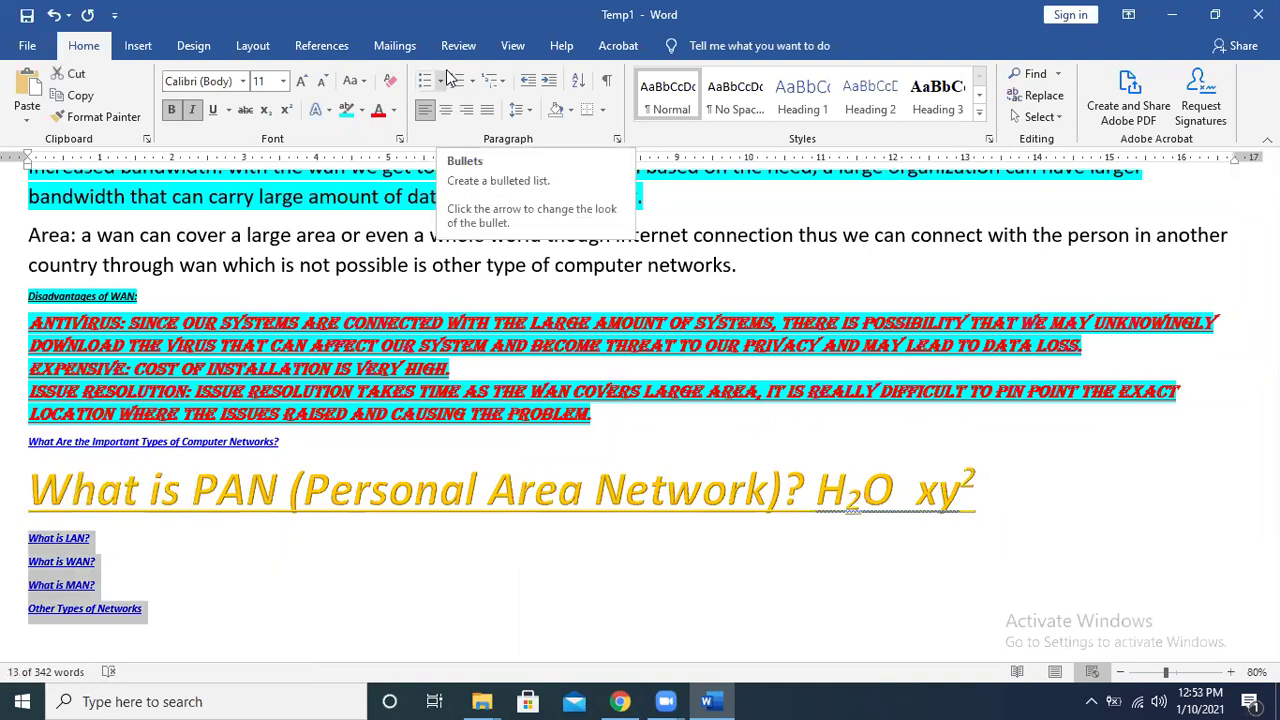
pyautogui.click(652, 648)
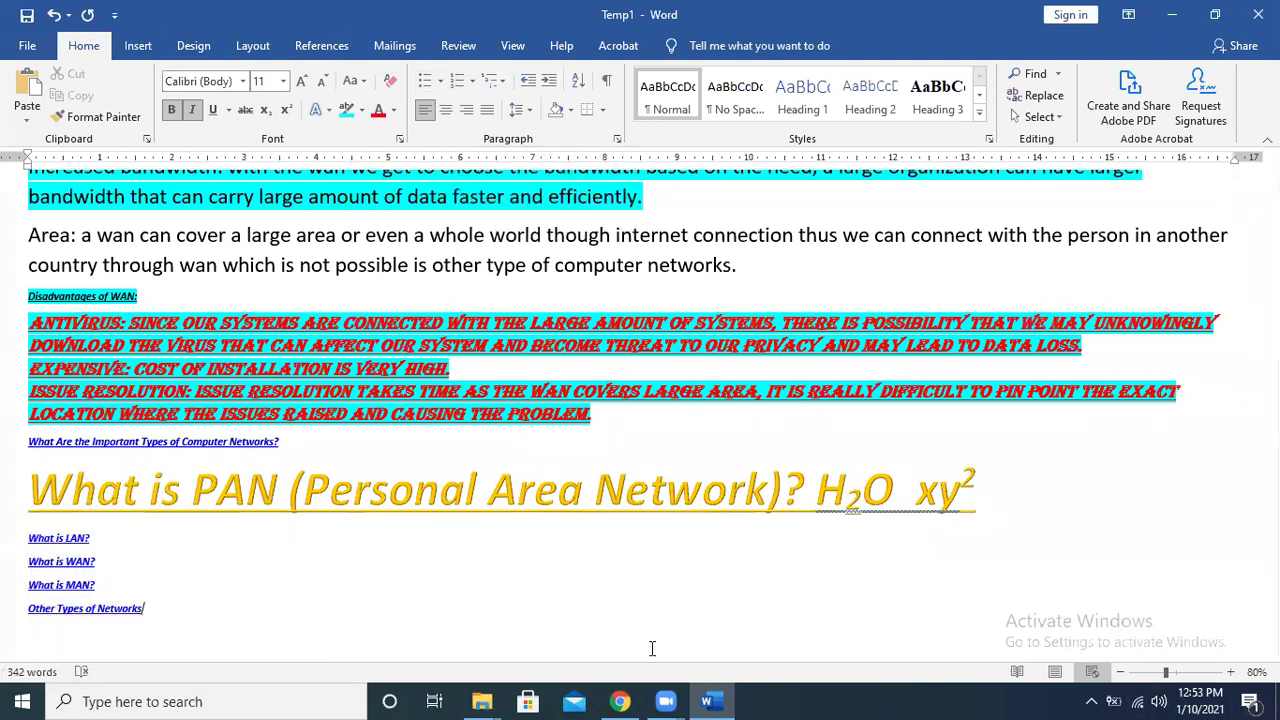
# Minimize the browser and Word, then launch Screen Recorder from the desktop.
pyautogui.click(620, 700)
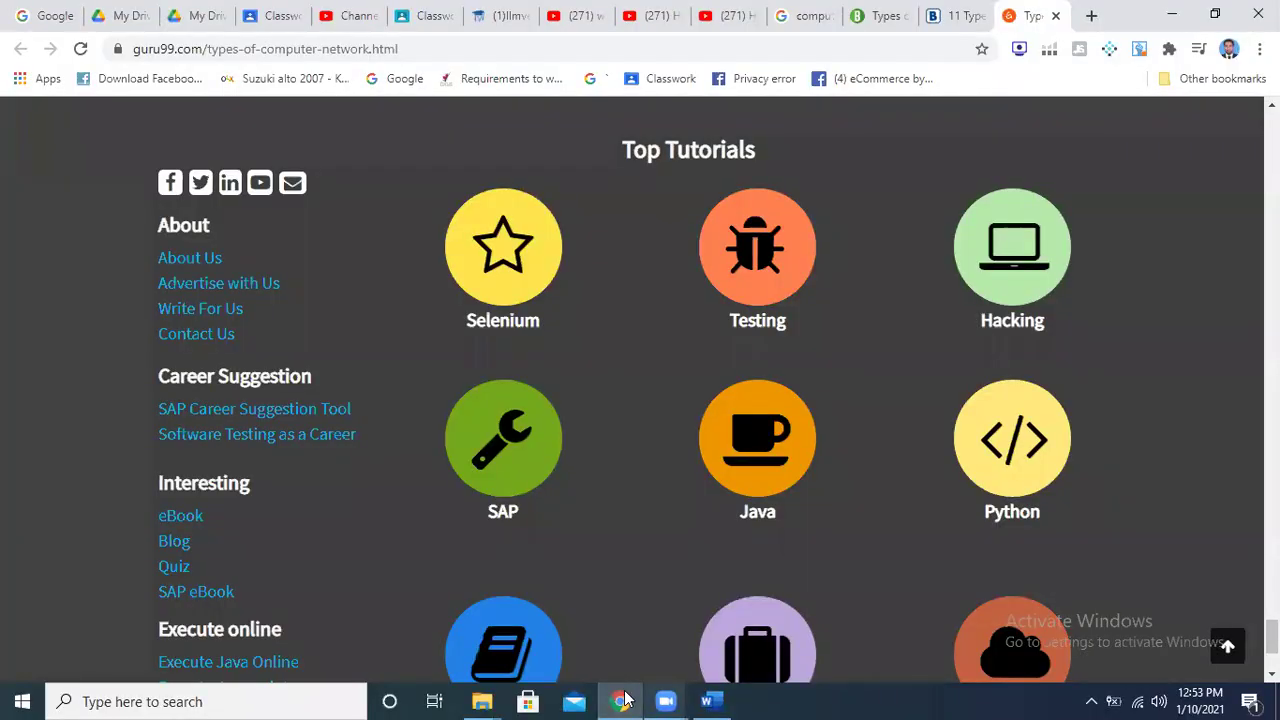
pyautogui.click(622, 700)
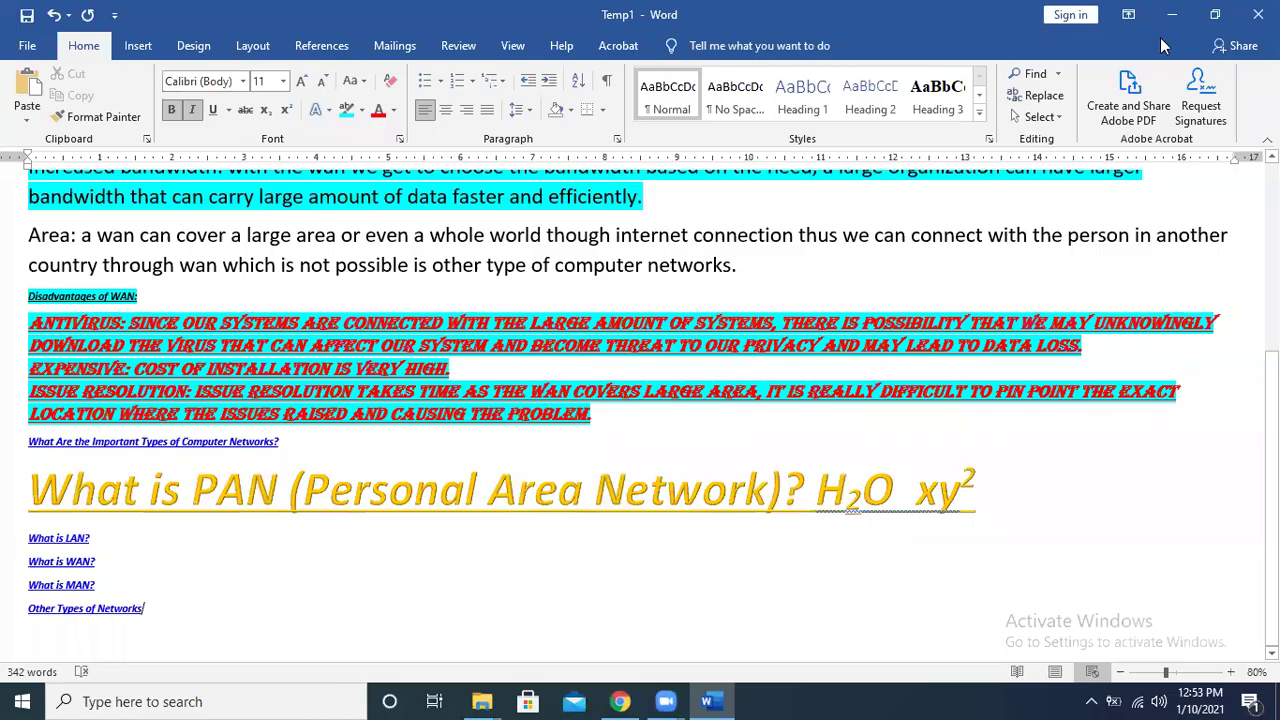
pyautogui.click(1176, 15)
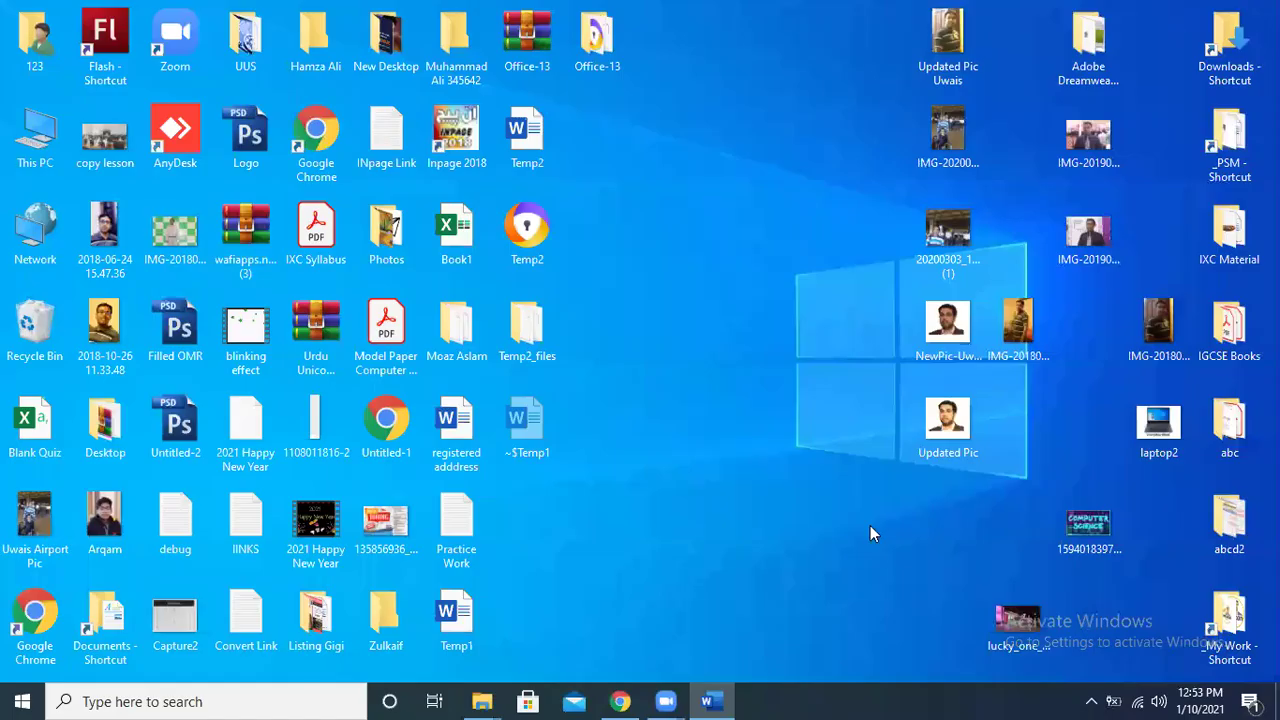
pyautogui.click(627, 696)
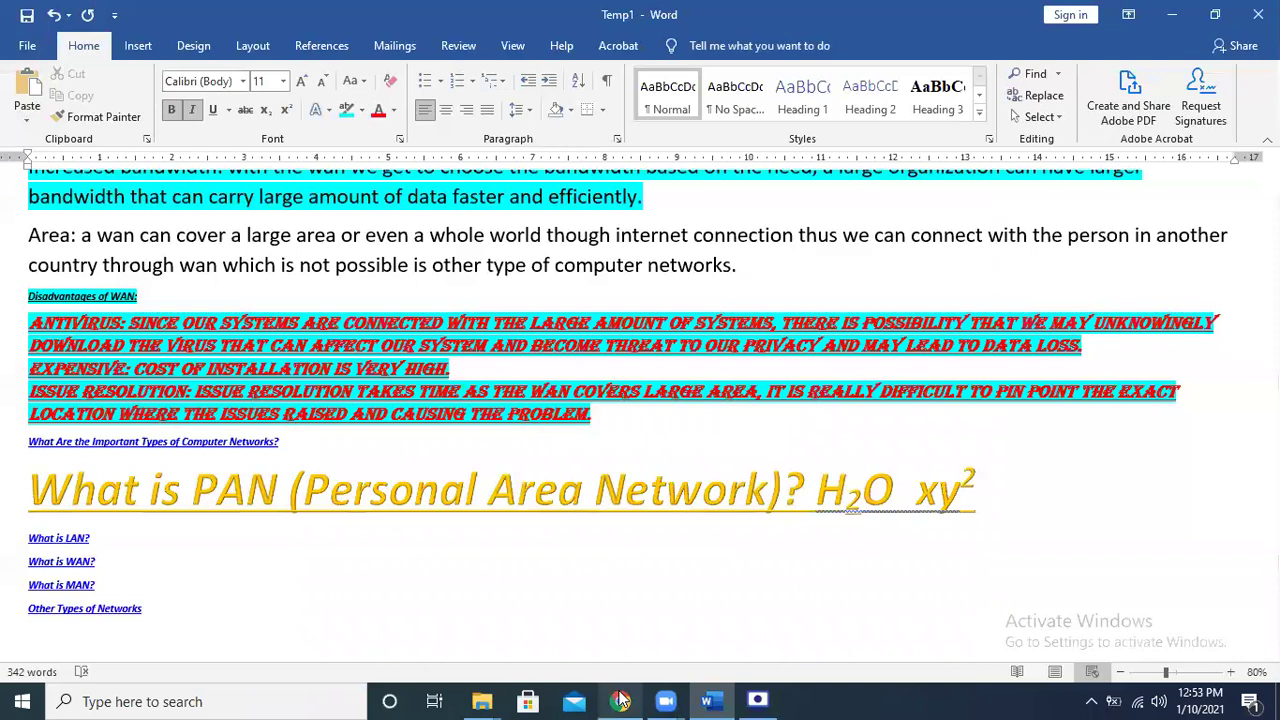
# Start a Screen Recorder capture of the entire screen.
pyautogui.click(777, 699)
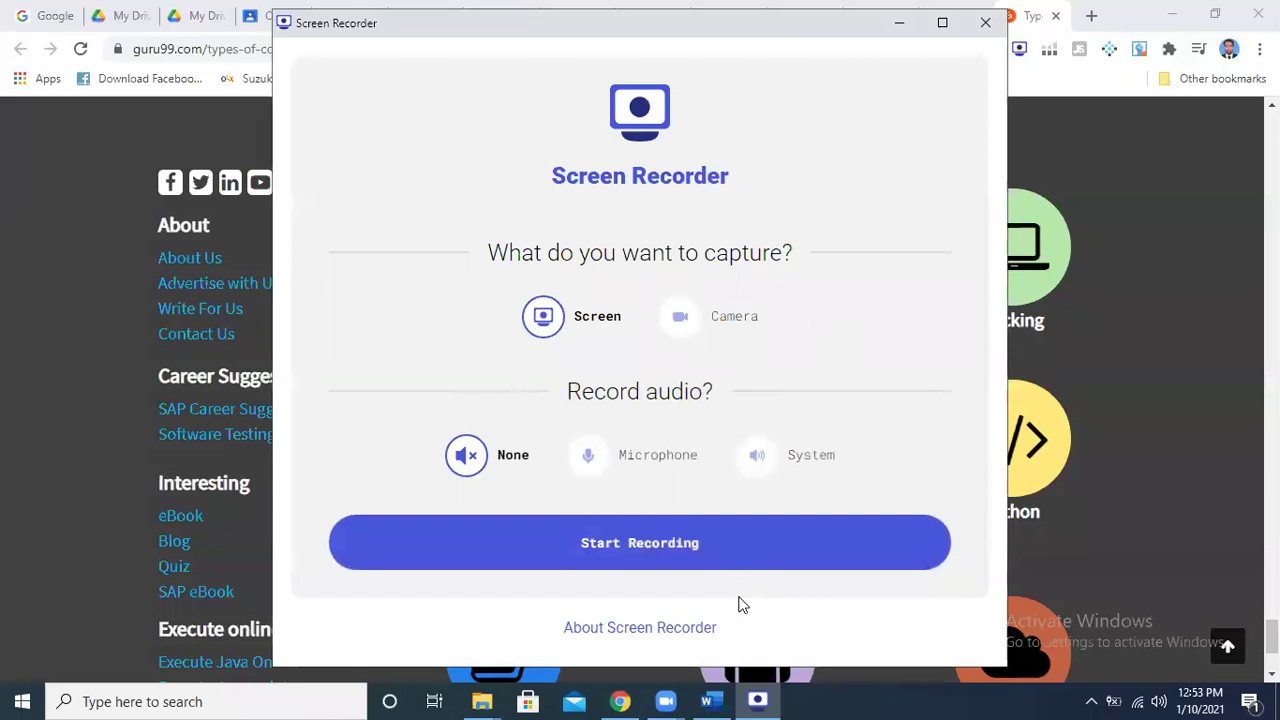
pyautogui.click(733, 548)
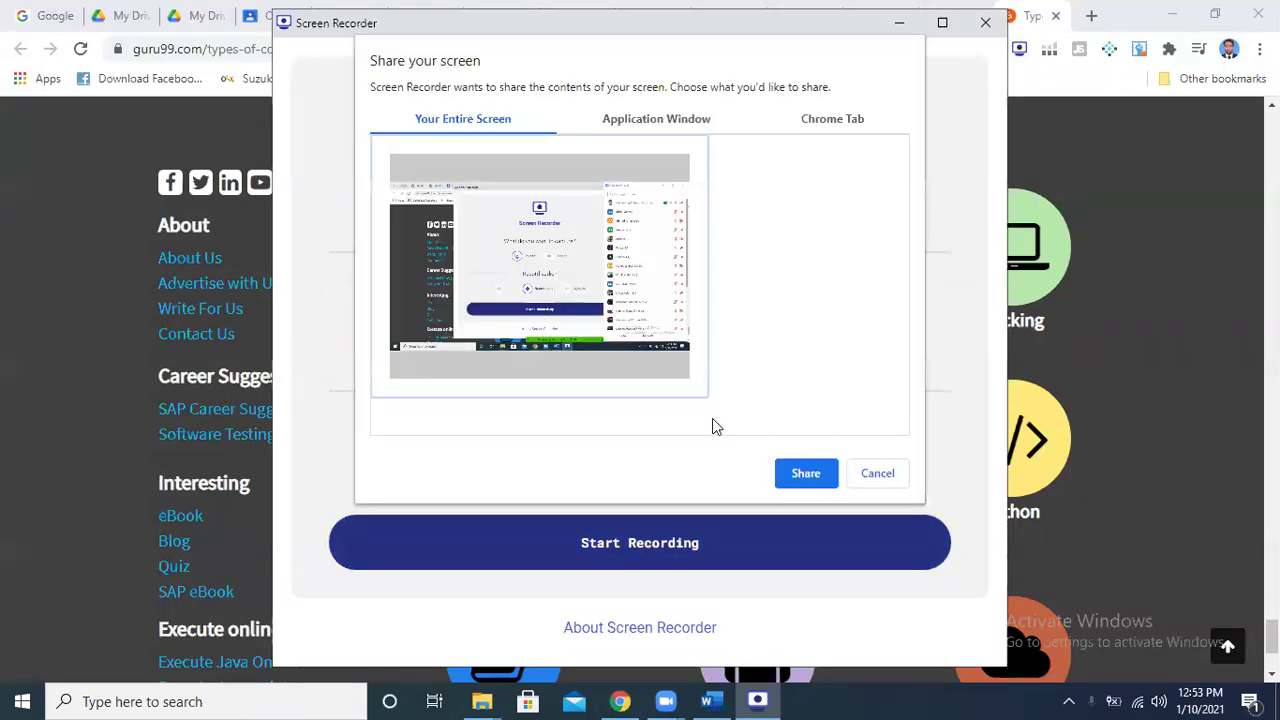
pyautogui.click(806, 474)
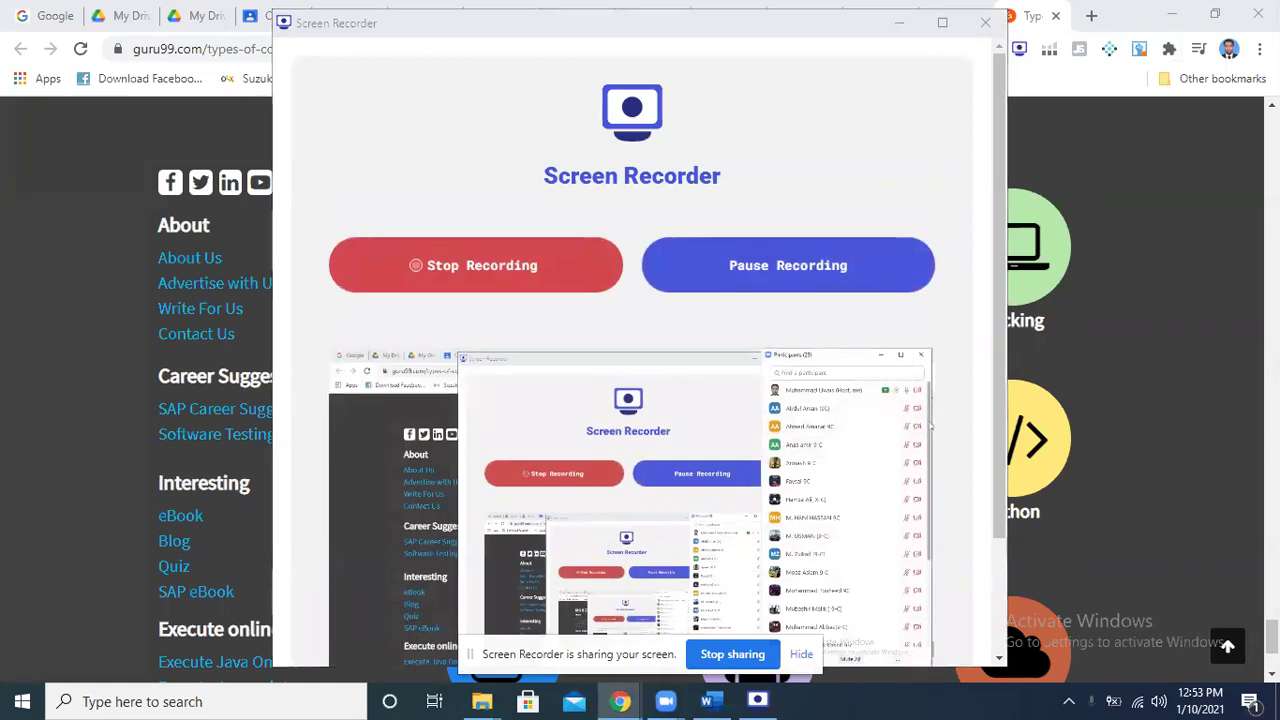
pyautogui.scroll(-3, 930, 425)
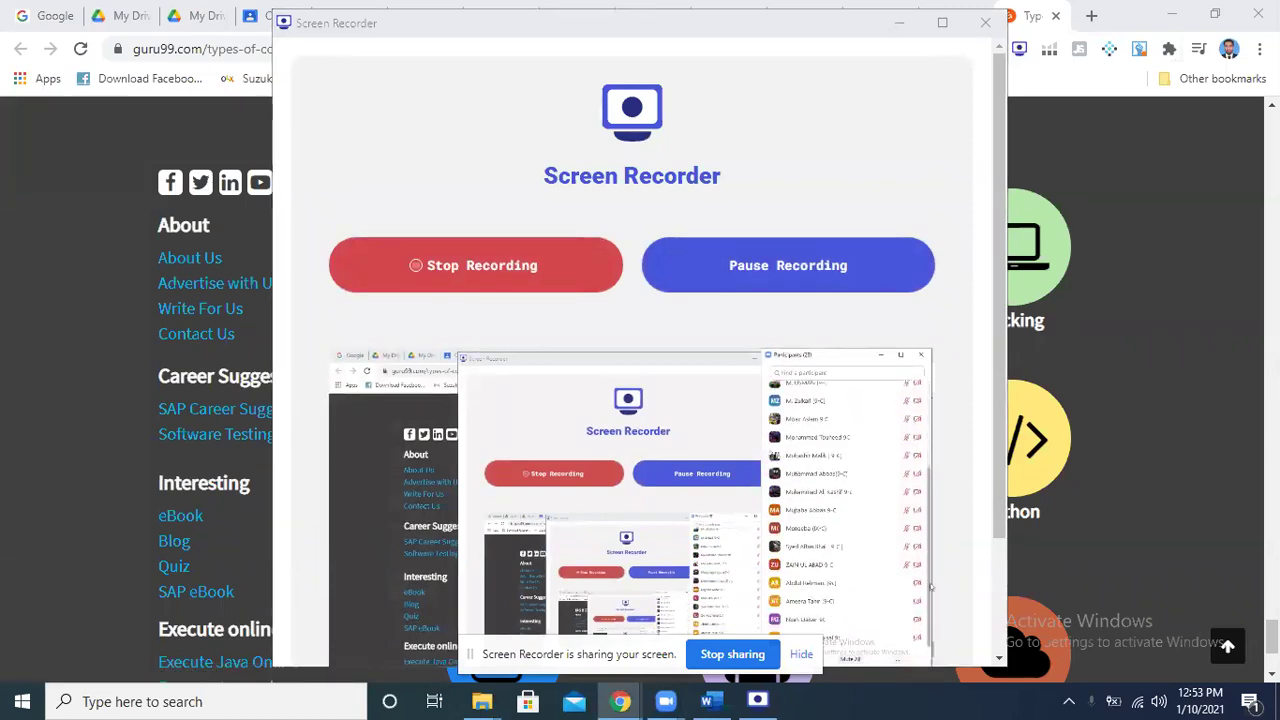
# Stop the recording, save it as a .webm file, and close Screen Recorder.
pyautogui.click(420, 266)
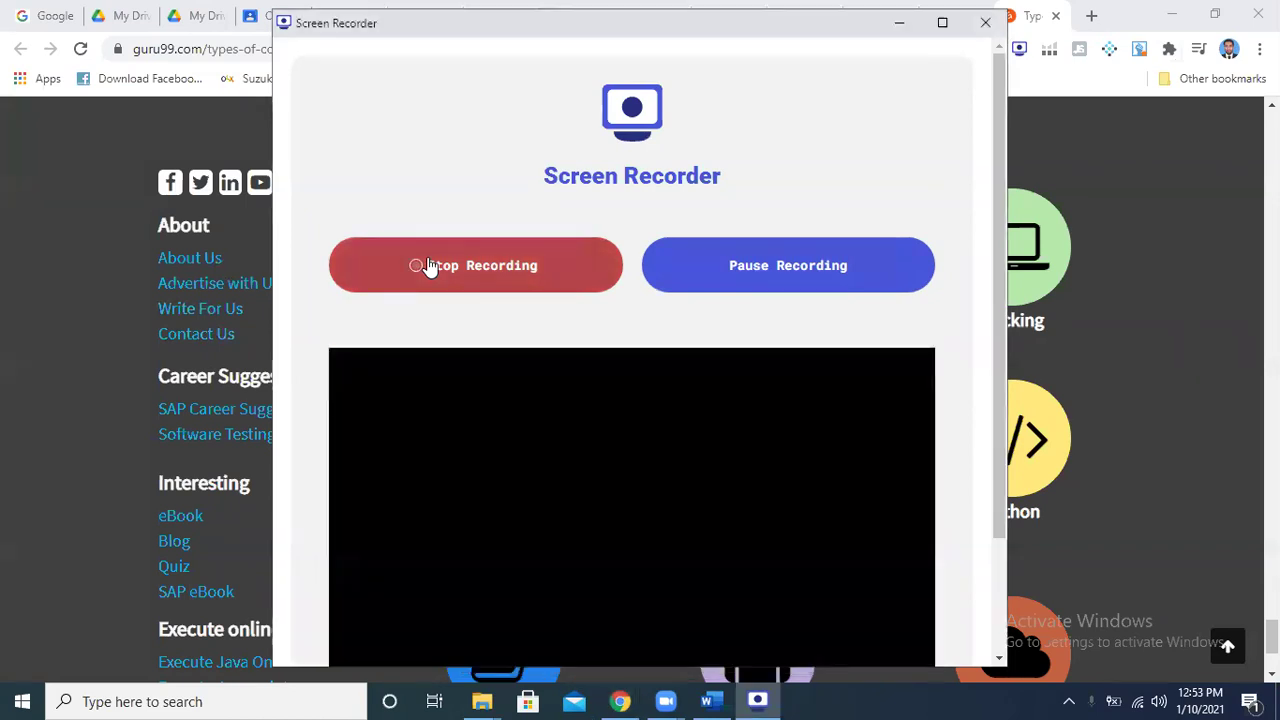
pyautogui.click(410, 277)
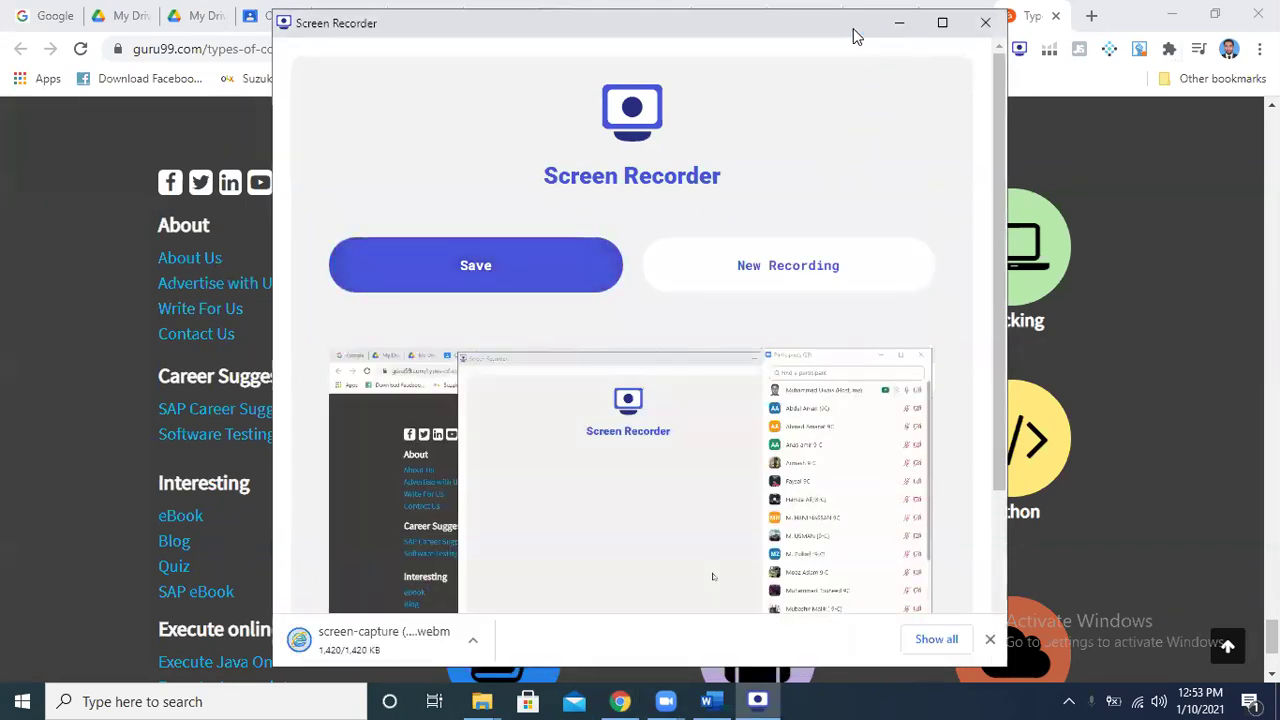
pyautogui.moveTo(851, 34); pyautogui.dragTo(687, 34)
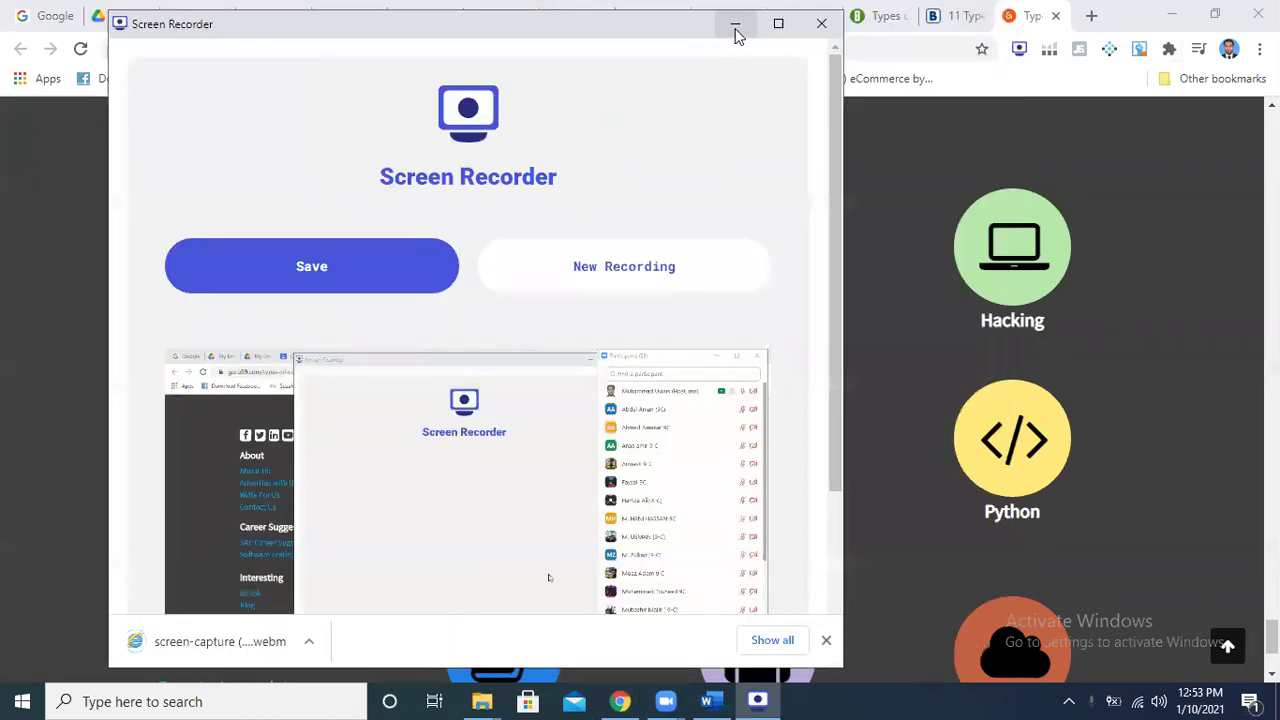
pyautogui.click(822, 26)
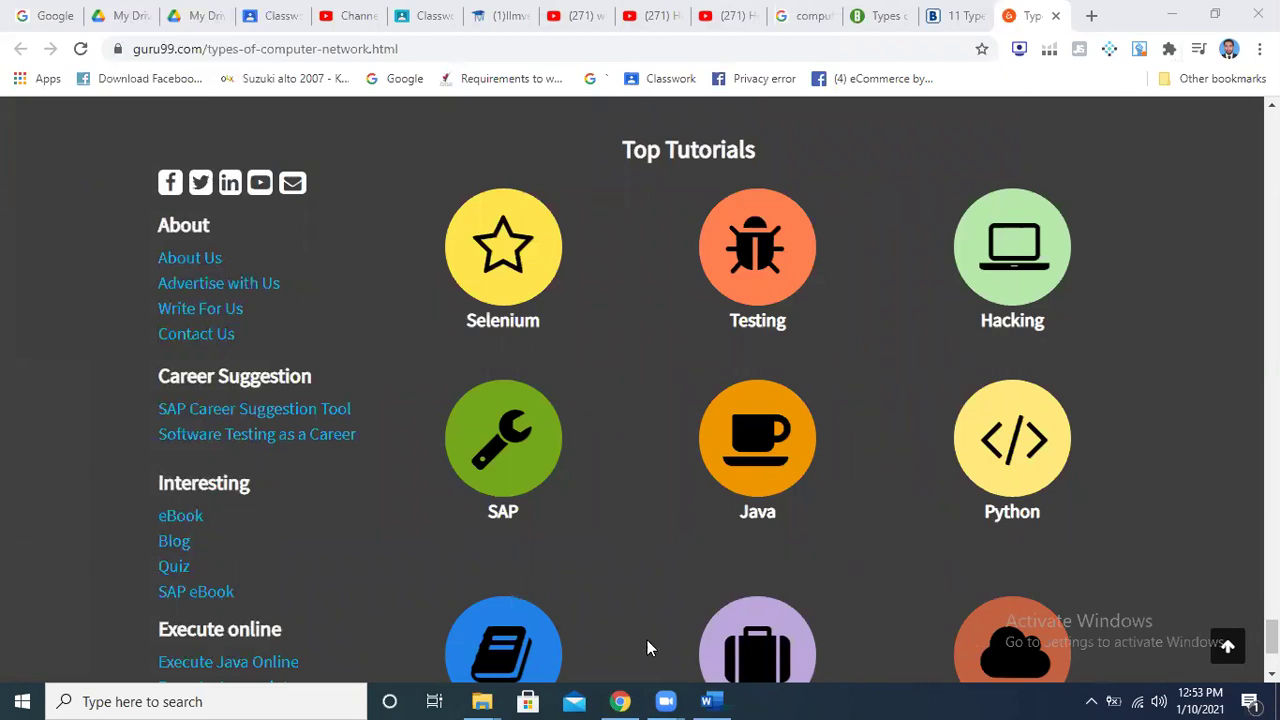
# Review the 'Lesson 10-Jan-2021 Practical Work Explanation' draft and assign it to IX-C Computer Science for 15 points.
pyautogui.hotkey('ctrl', '4')
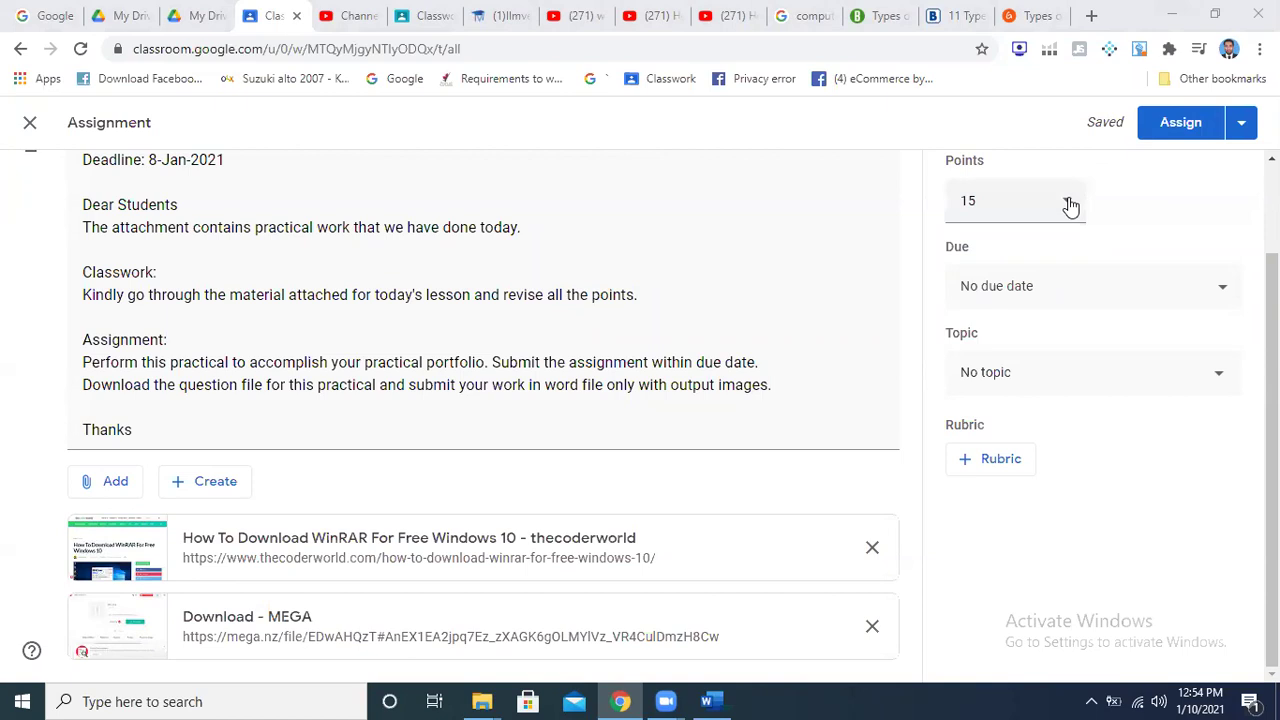
pyautogui.scroll(1, 1272, 400)
pyautogui.scroll(1, 1272, 400)
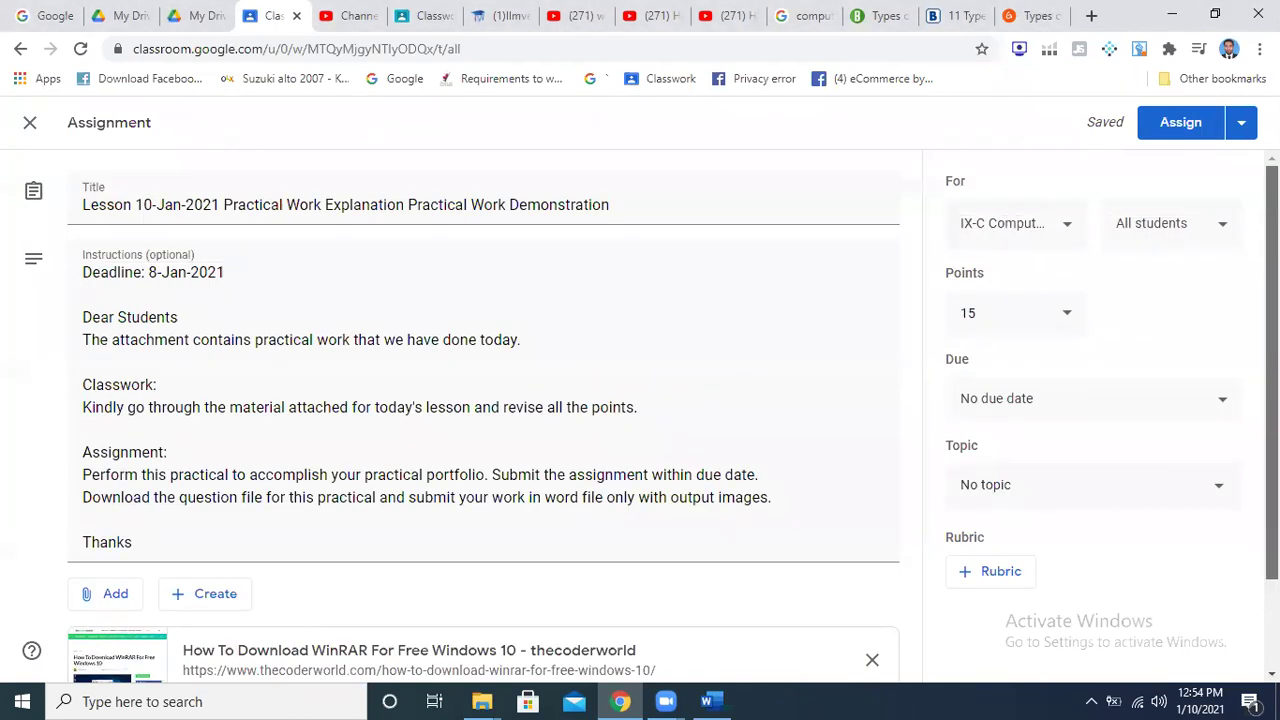
pyautogui.scroll(-1, 652, 424)
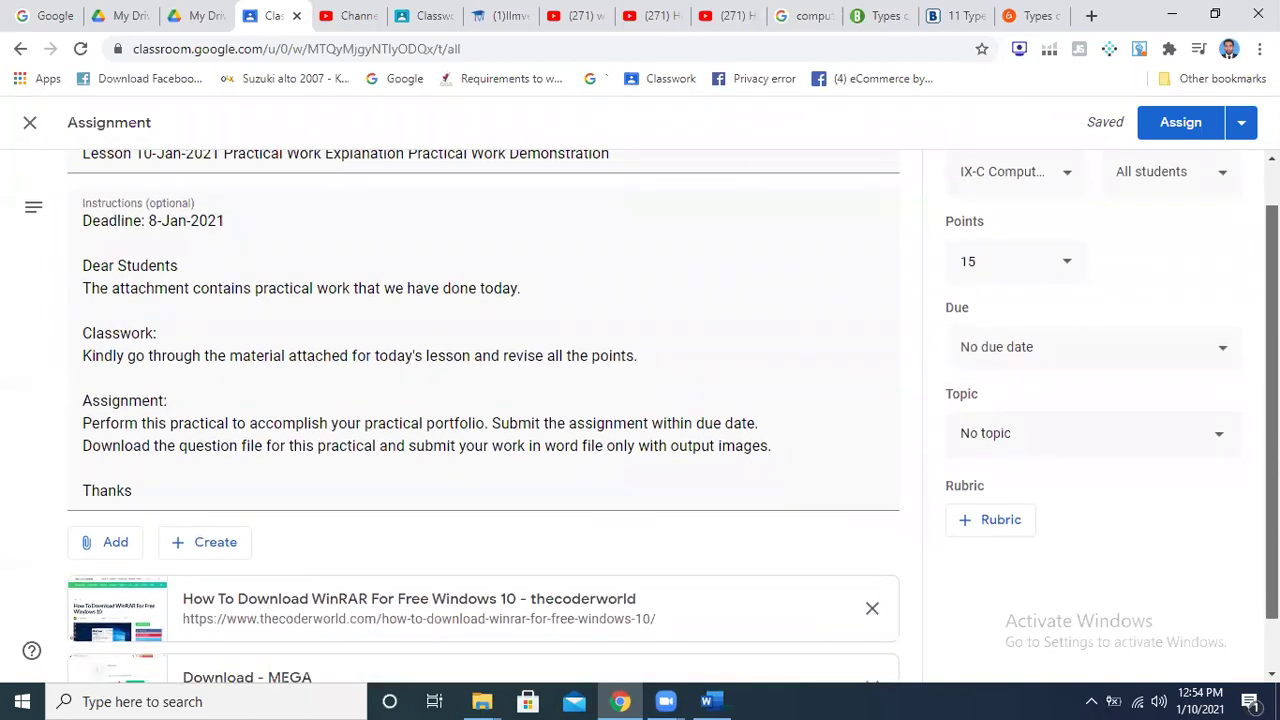
pyautogui.scroll(1, 652, 416)
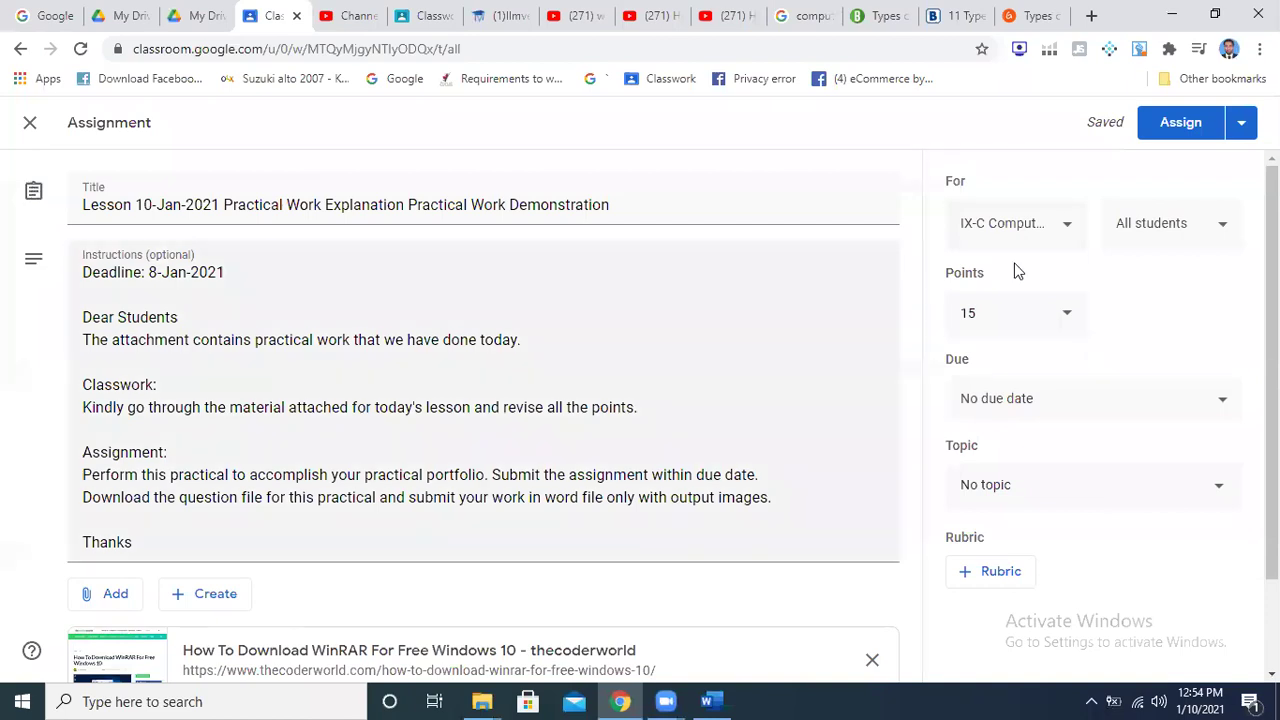
pyautogui.scroll(-2, 1272, 400)
pyautogui.scroll(2, 1272, 400)
pyautogui.scroll(-2, 1272, 400)
pyautogui.scroll(2, 1272, 400)
pyautogui.moveTo(643, 203); pyautogui.dragTo(50, 210)
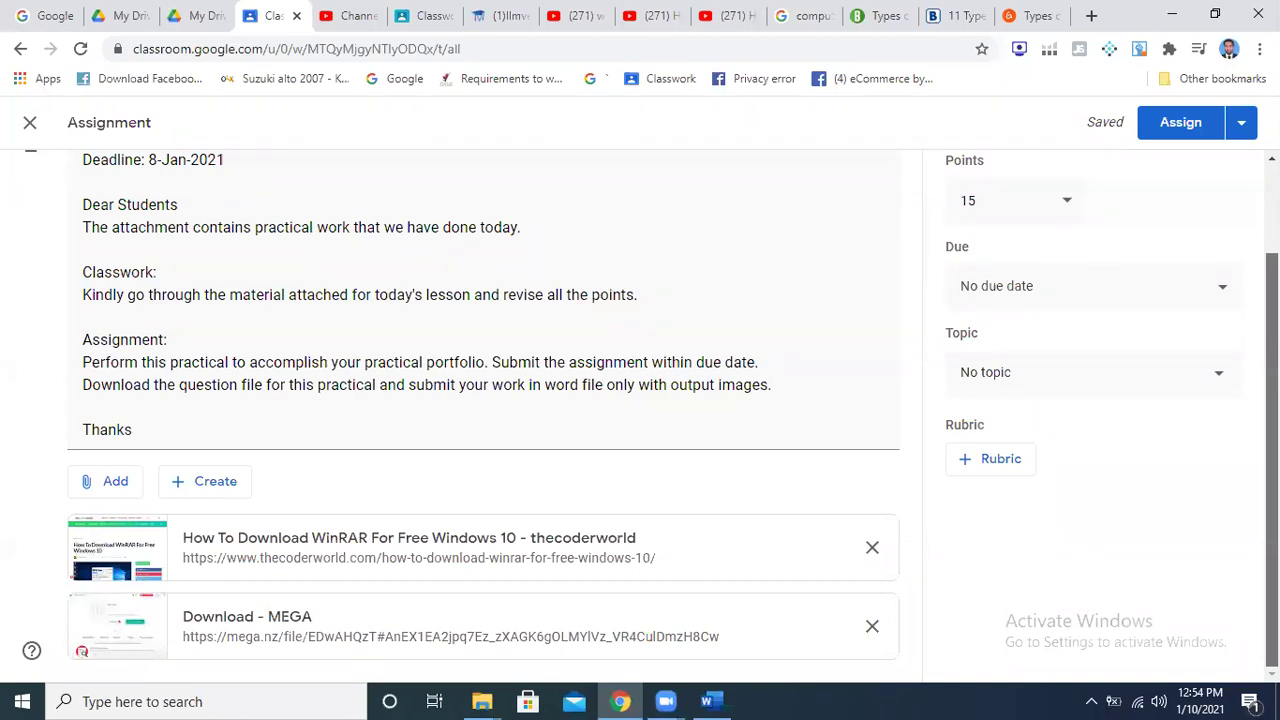
pyautogui.scroll(2, 1220, 200)
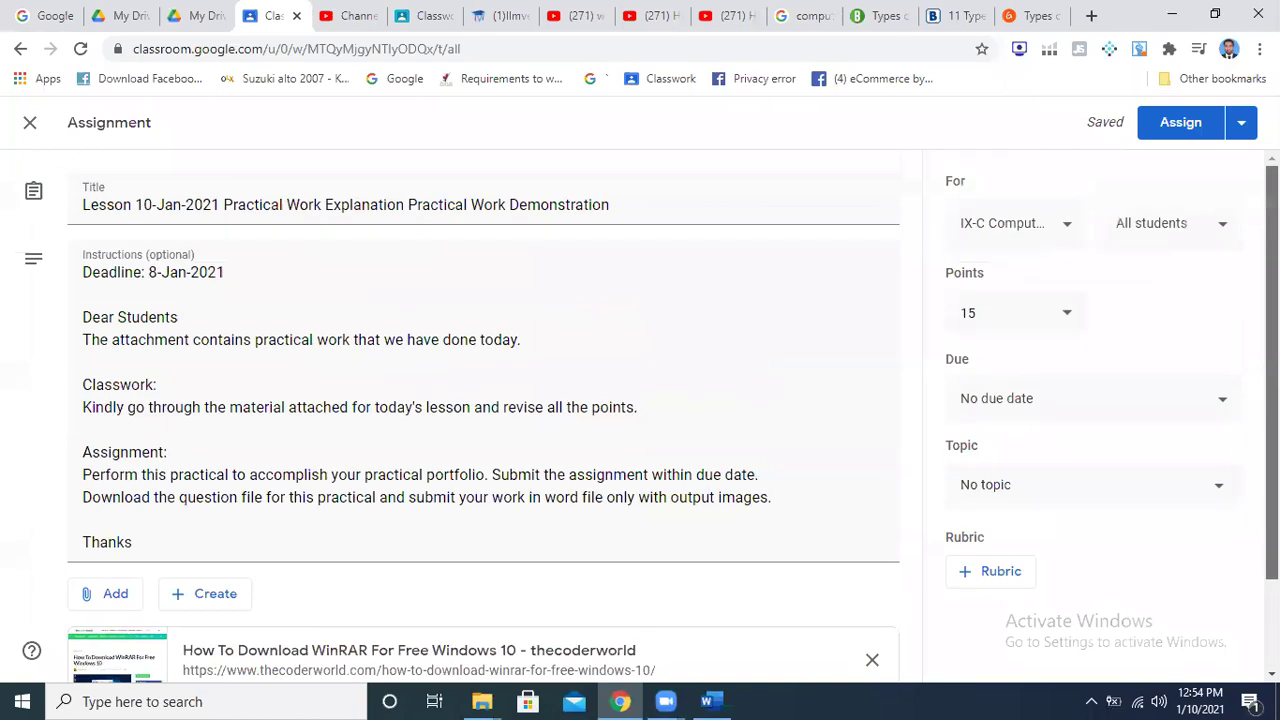
pyautogui.click(1177, 120)
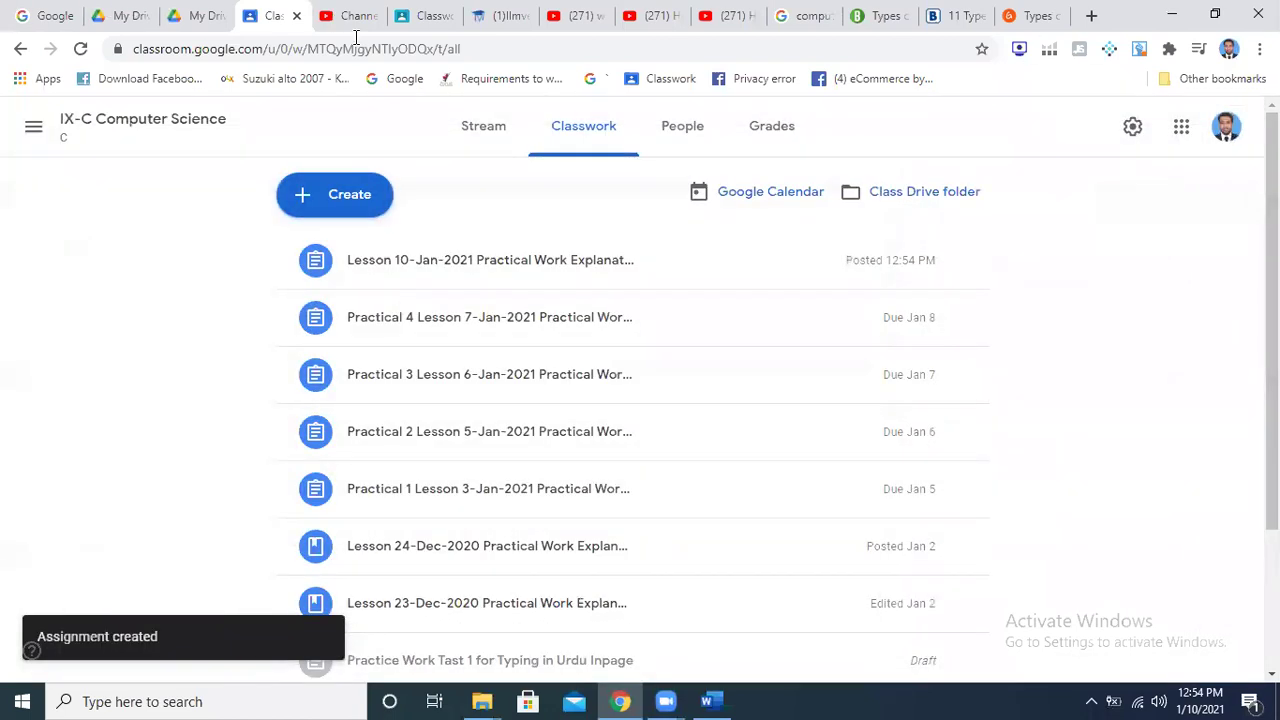
# Check the new lesson's details (0 turned in, 46 assigned), then go to the class Stream.
pyautogui.click(577, 260)
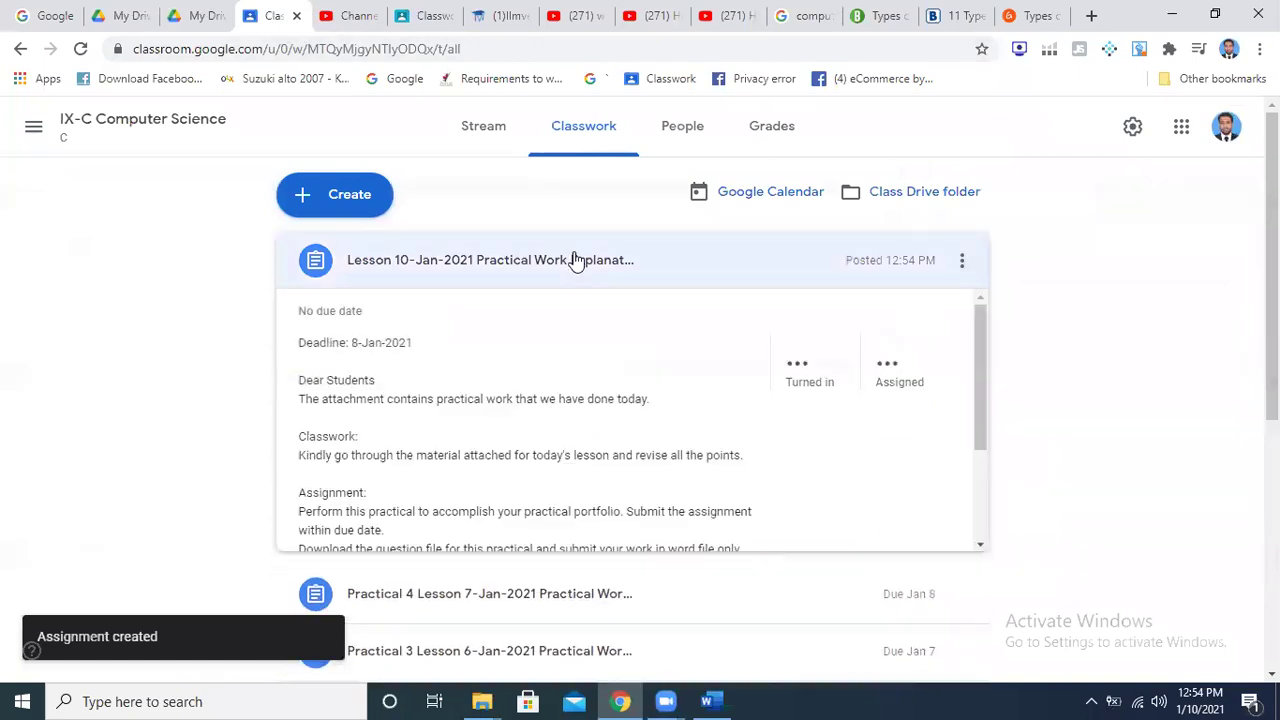
pyautogui.moveTo(978, 366)
pyautogui.mouseDown()
pyautogui.moveTo(975, 463)
pyautogui.moveTo(973, 293)
pyautogui.mouseUp()
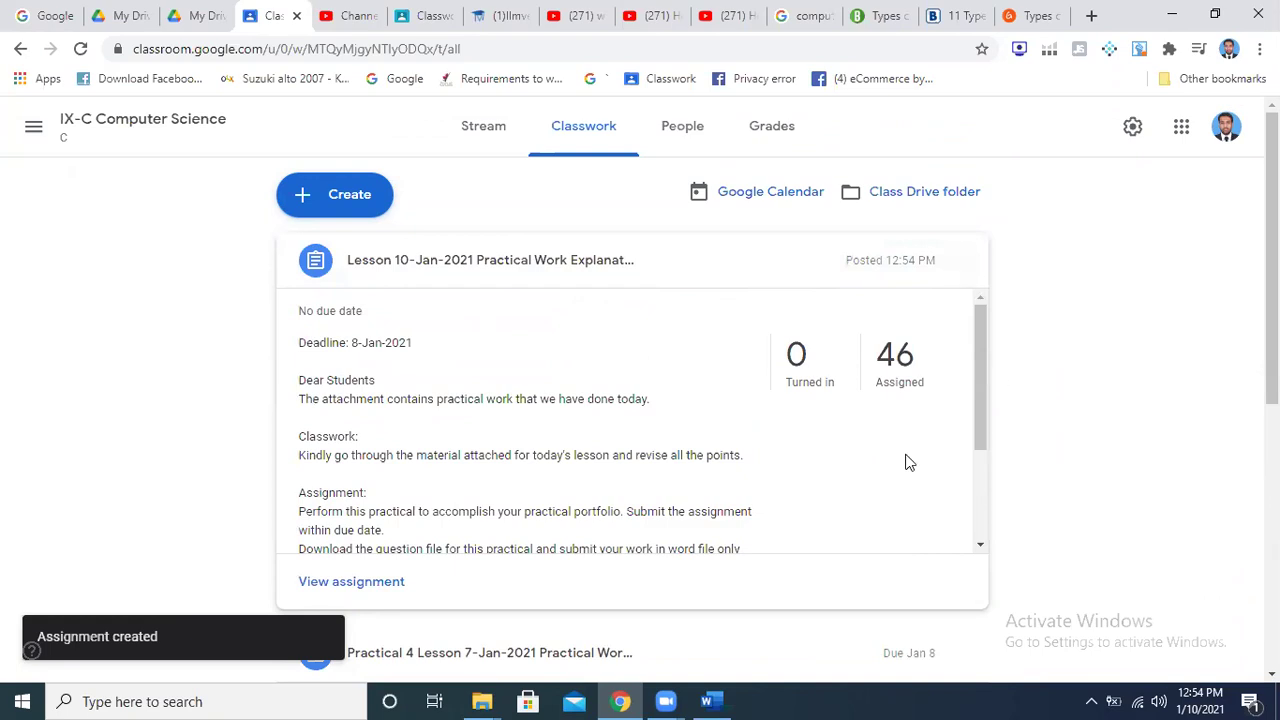
pyautogui.click(713, 698)
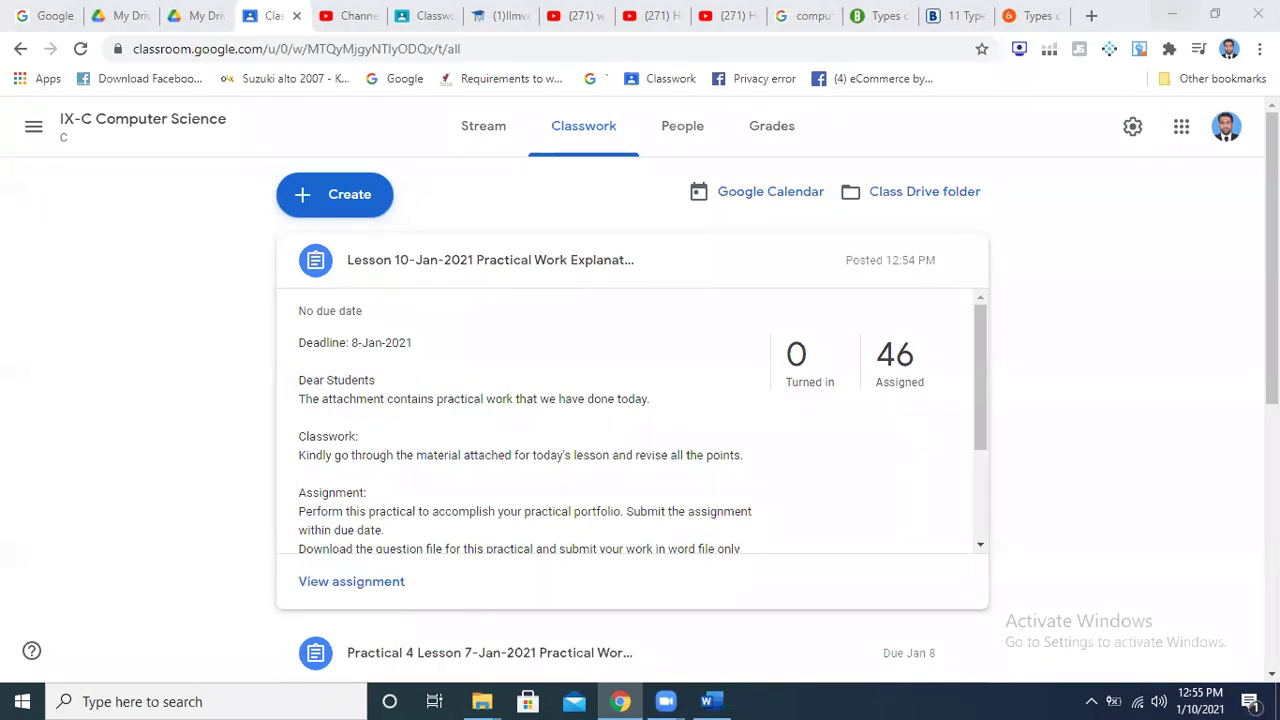
pyautogui.click(483, 125)
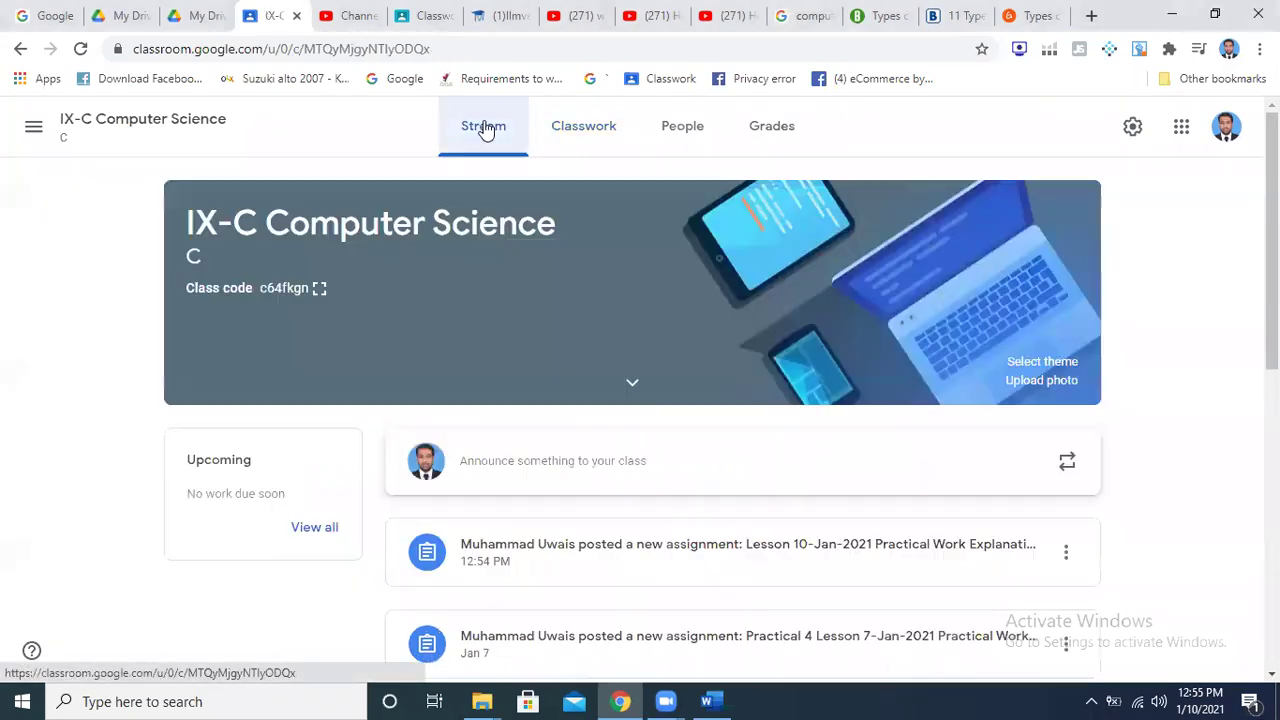